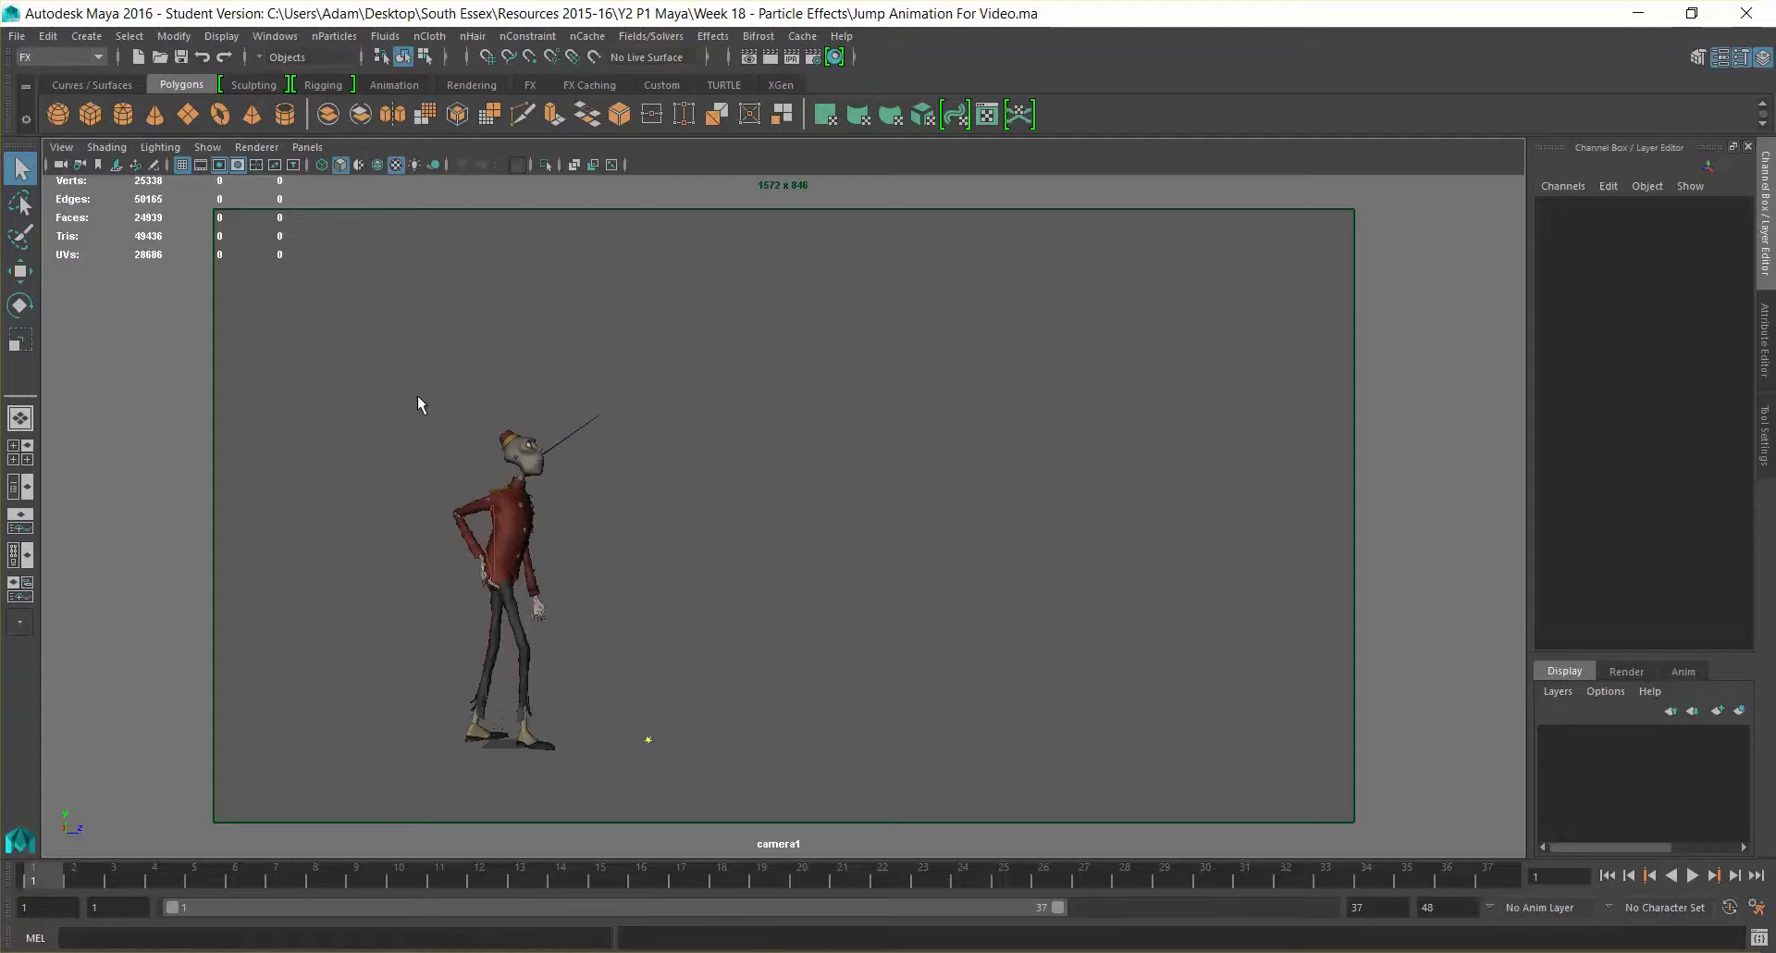
# Show the NURBS curves of the character rig in the camera view and hide them again.
pyautogui.click(257, 146)
pyautogui.click(205, 147)
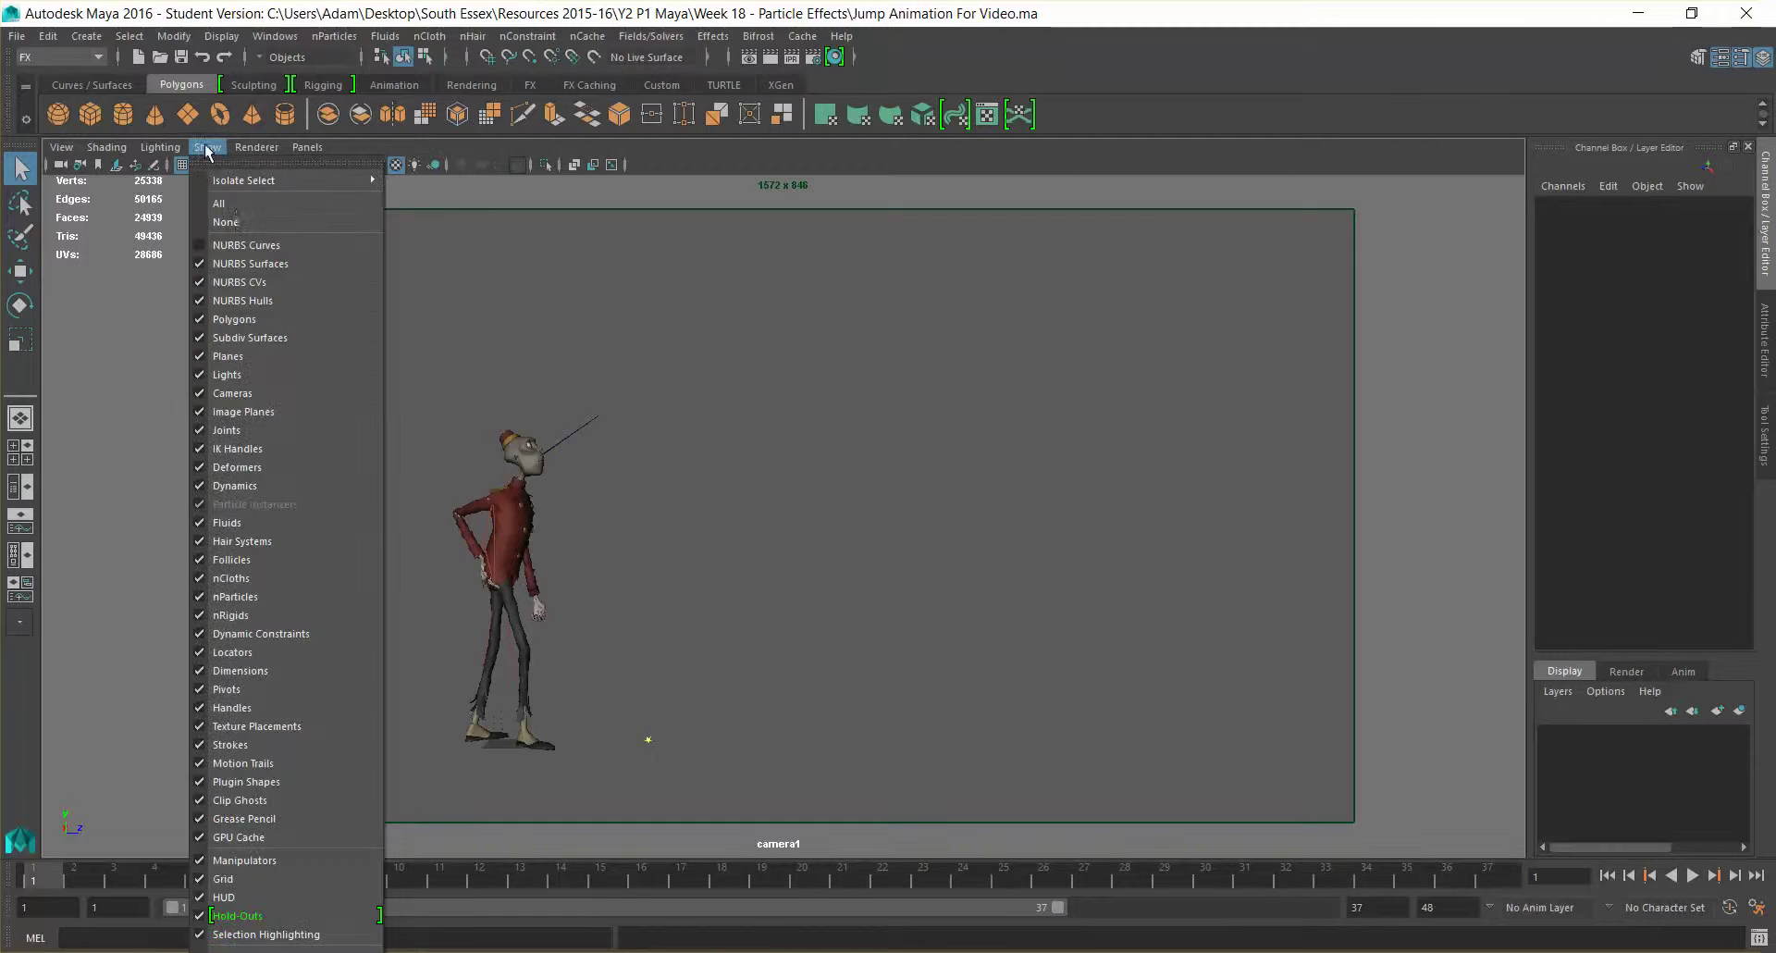
pyautogui.click(256, 246)
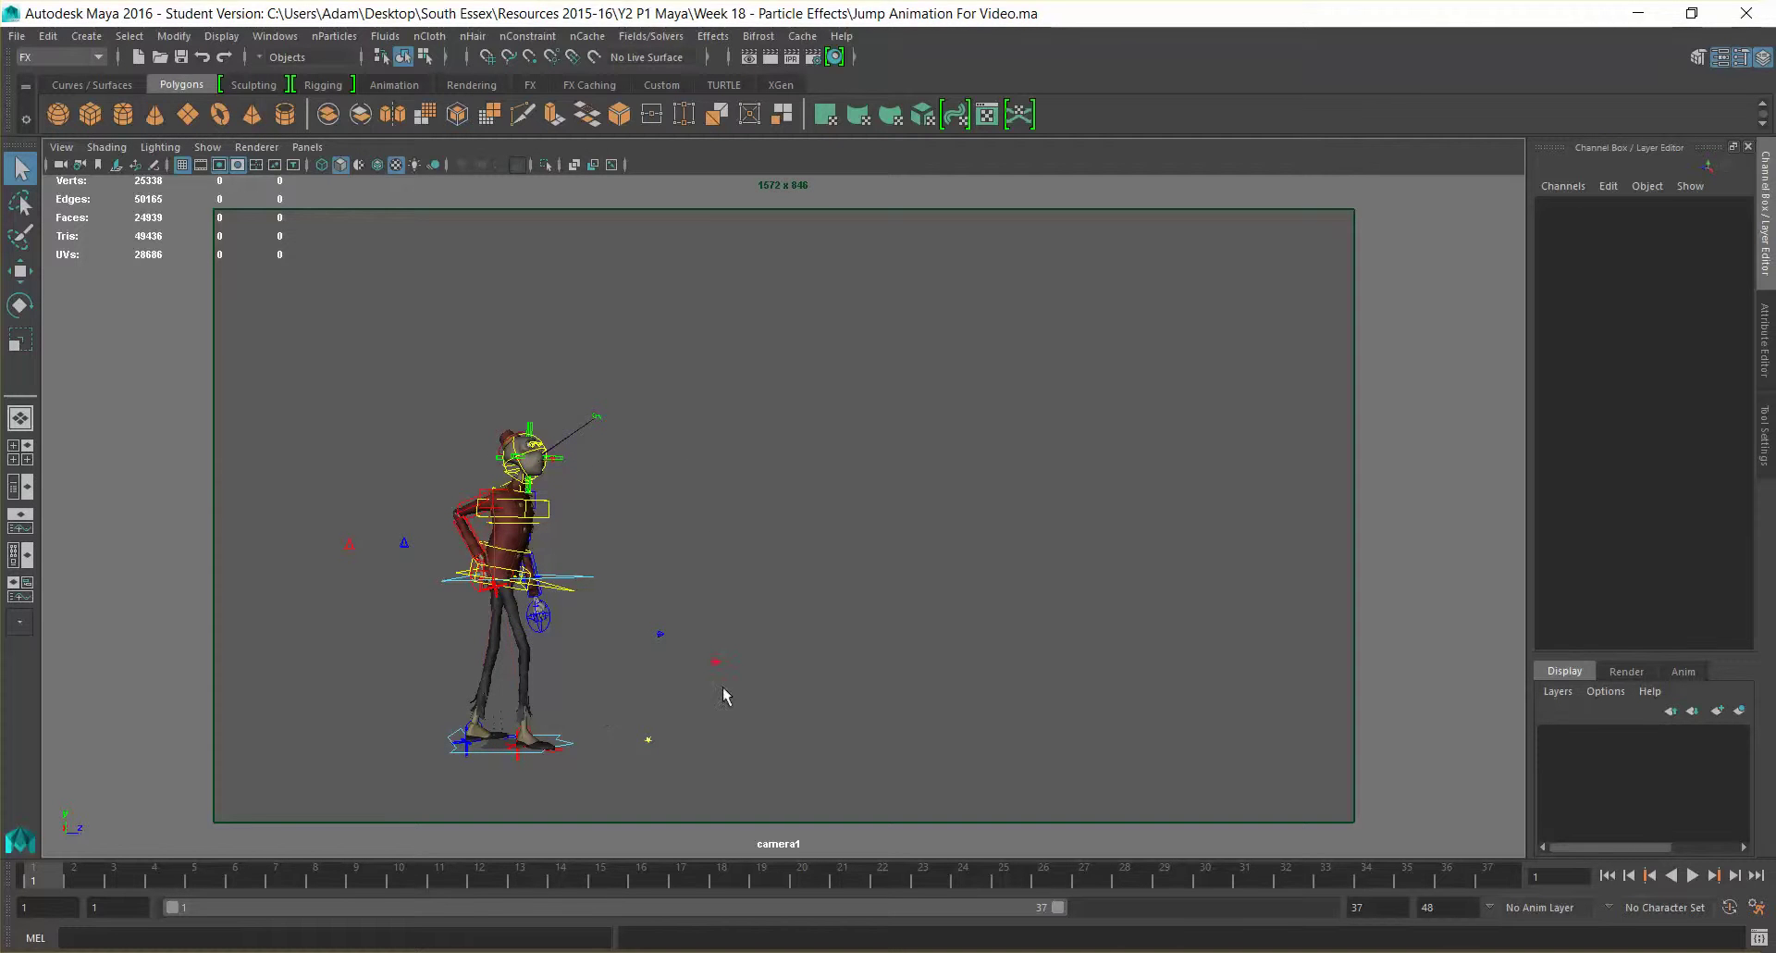
pyautogui.click(257, 147)
pyautogui.moveTo(207, 147)
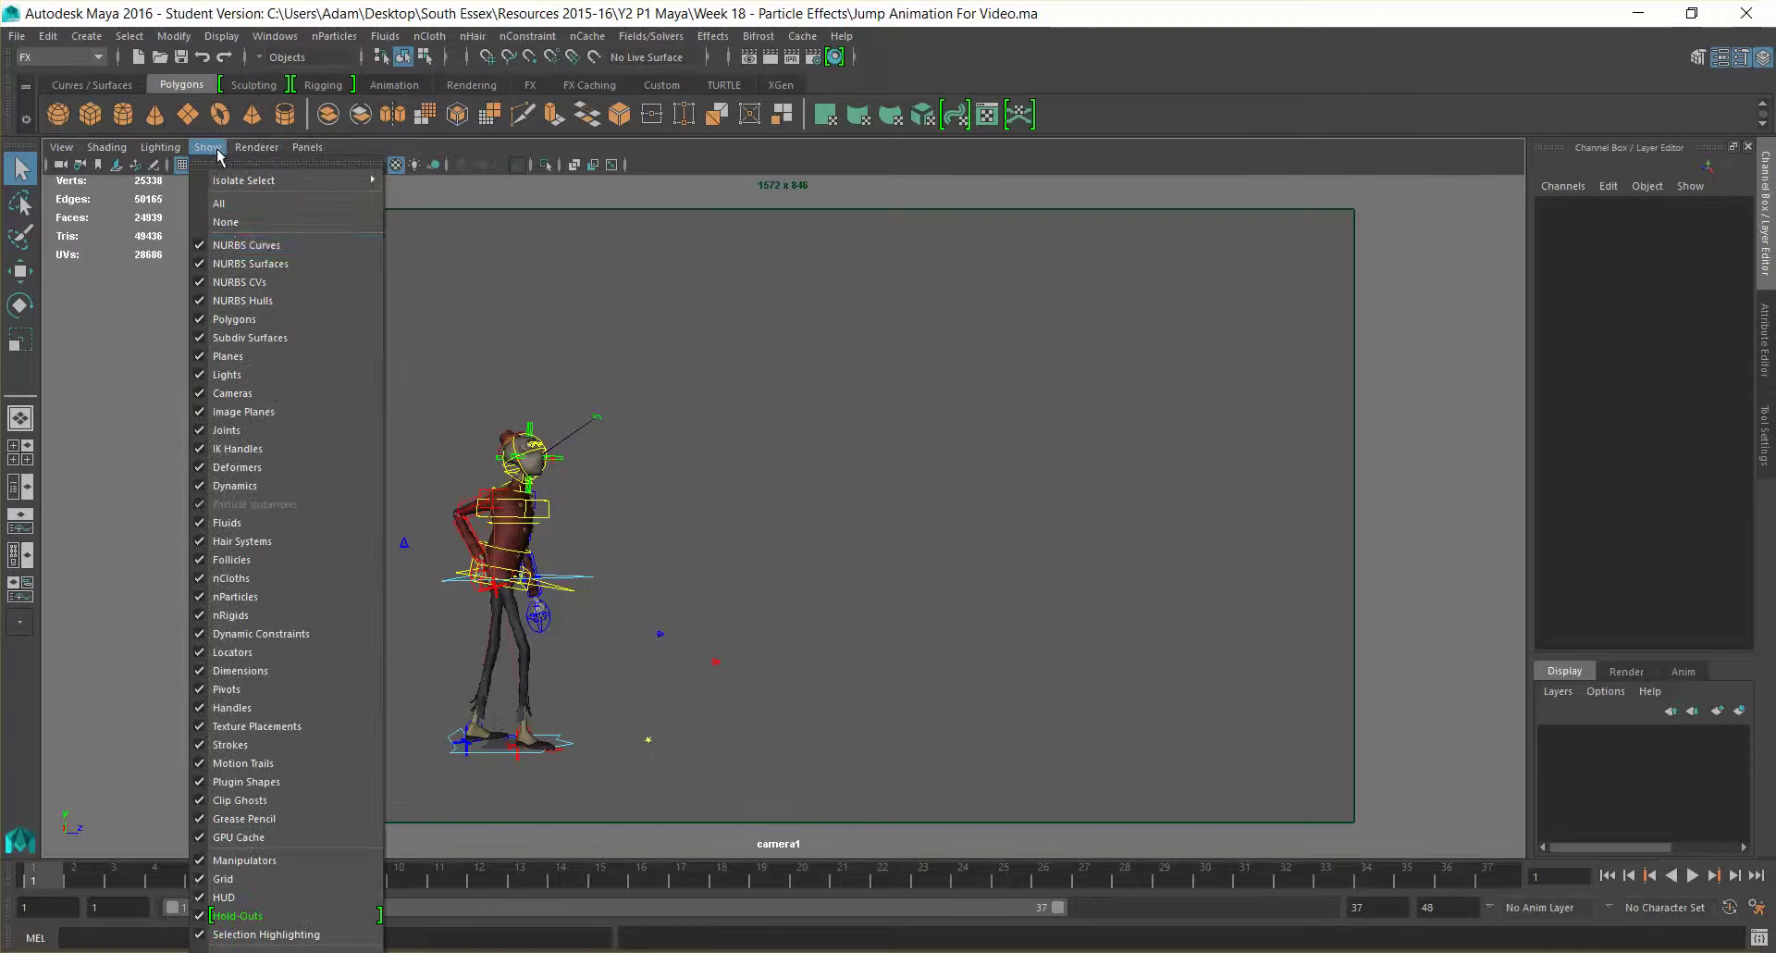
pyautogui.click(229, 246)
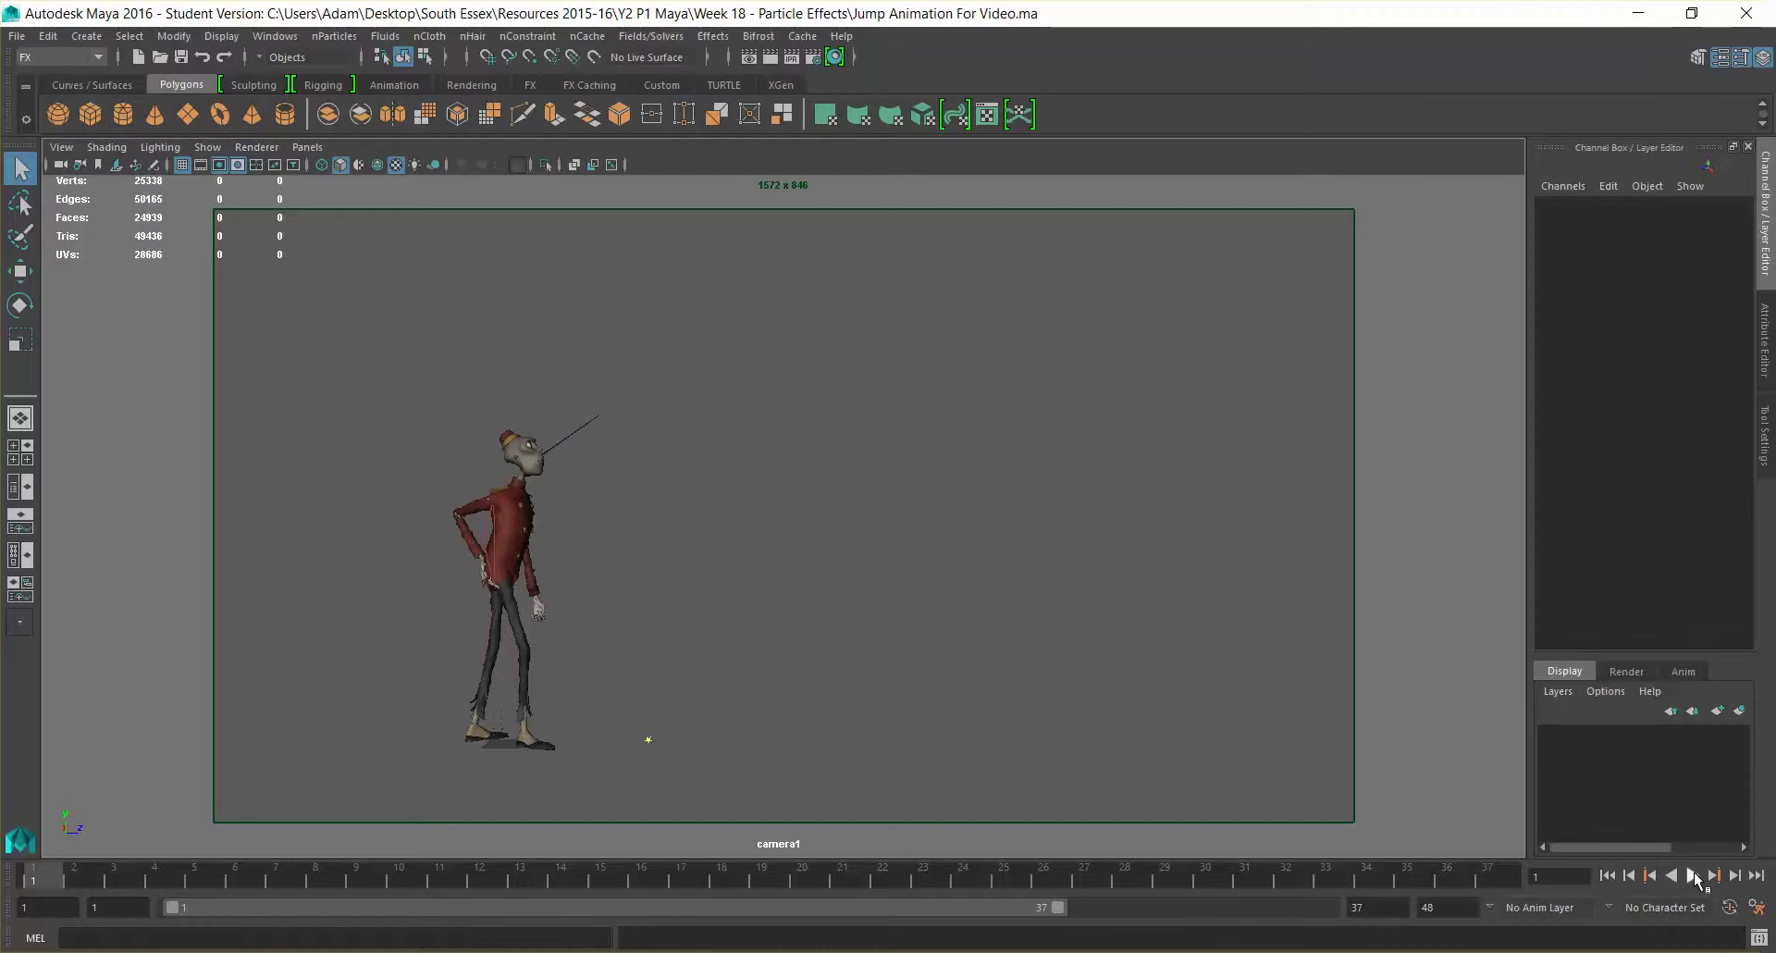
# Check the playback speed in the time slider preferences, play the jump animation through the camera view and return to frame 1.
pyautogui.click(1755, 907)
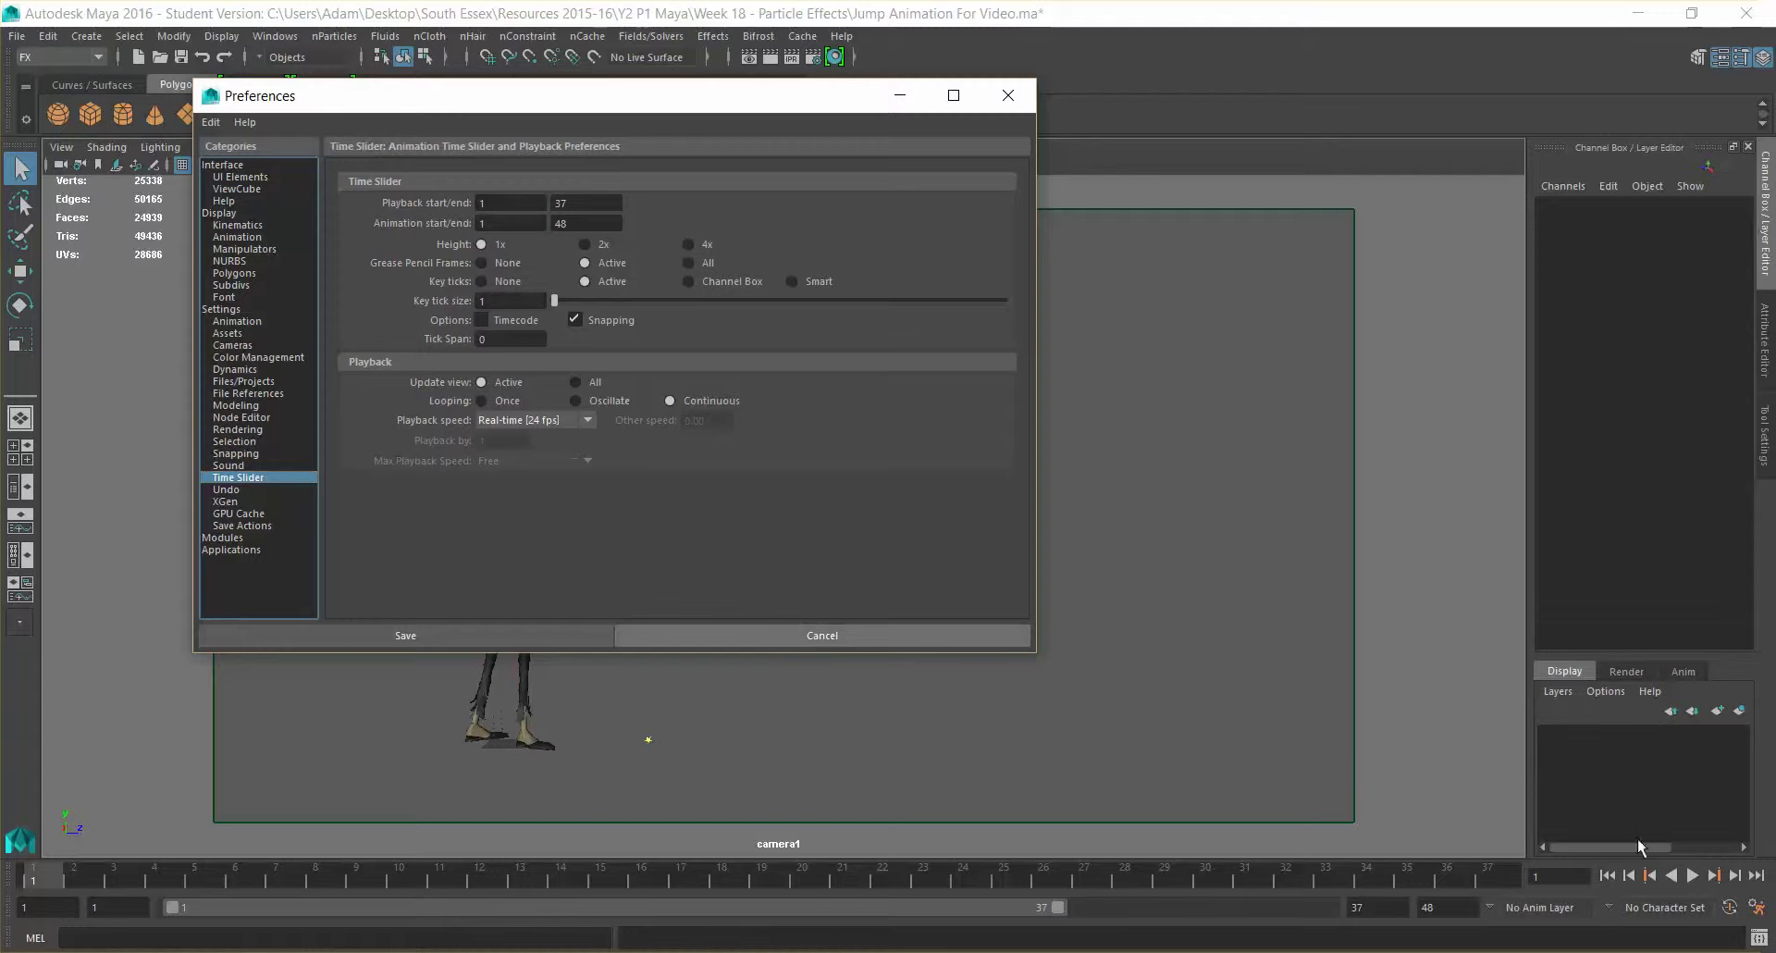
pyautogui.click(1008, 96)
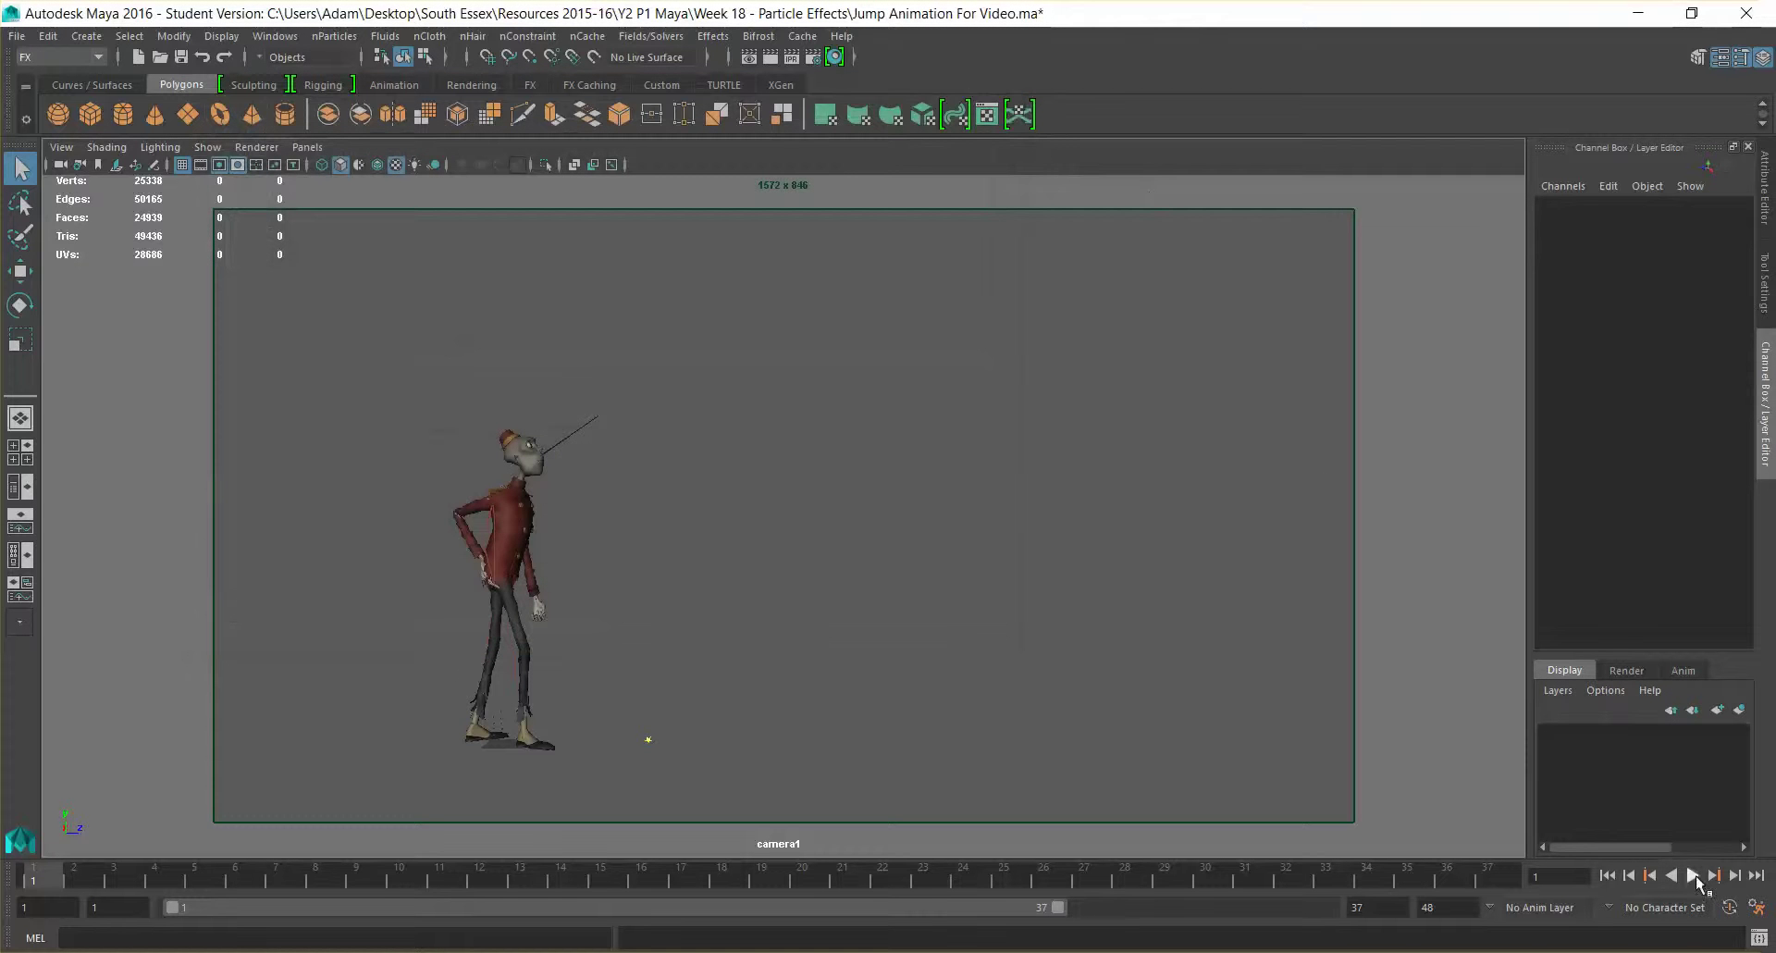
pyautogui.click(1694, 876)
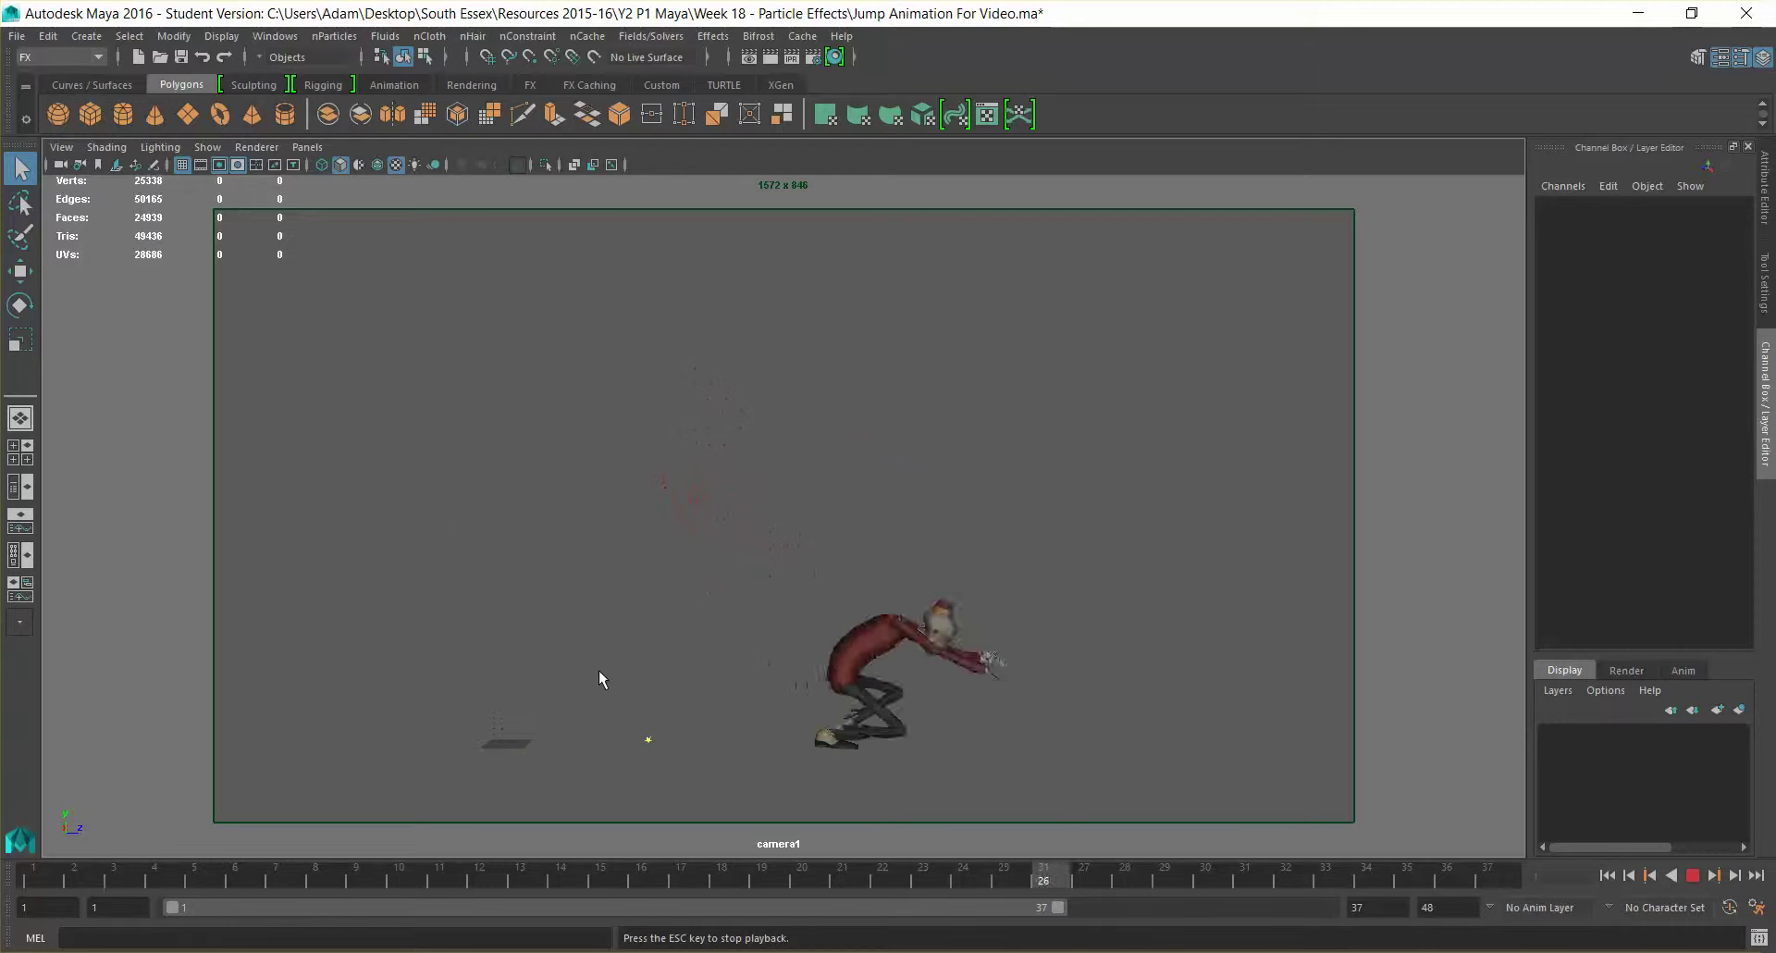
pyautogui.click(1691, 876)
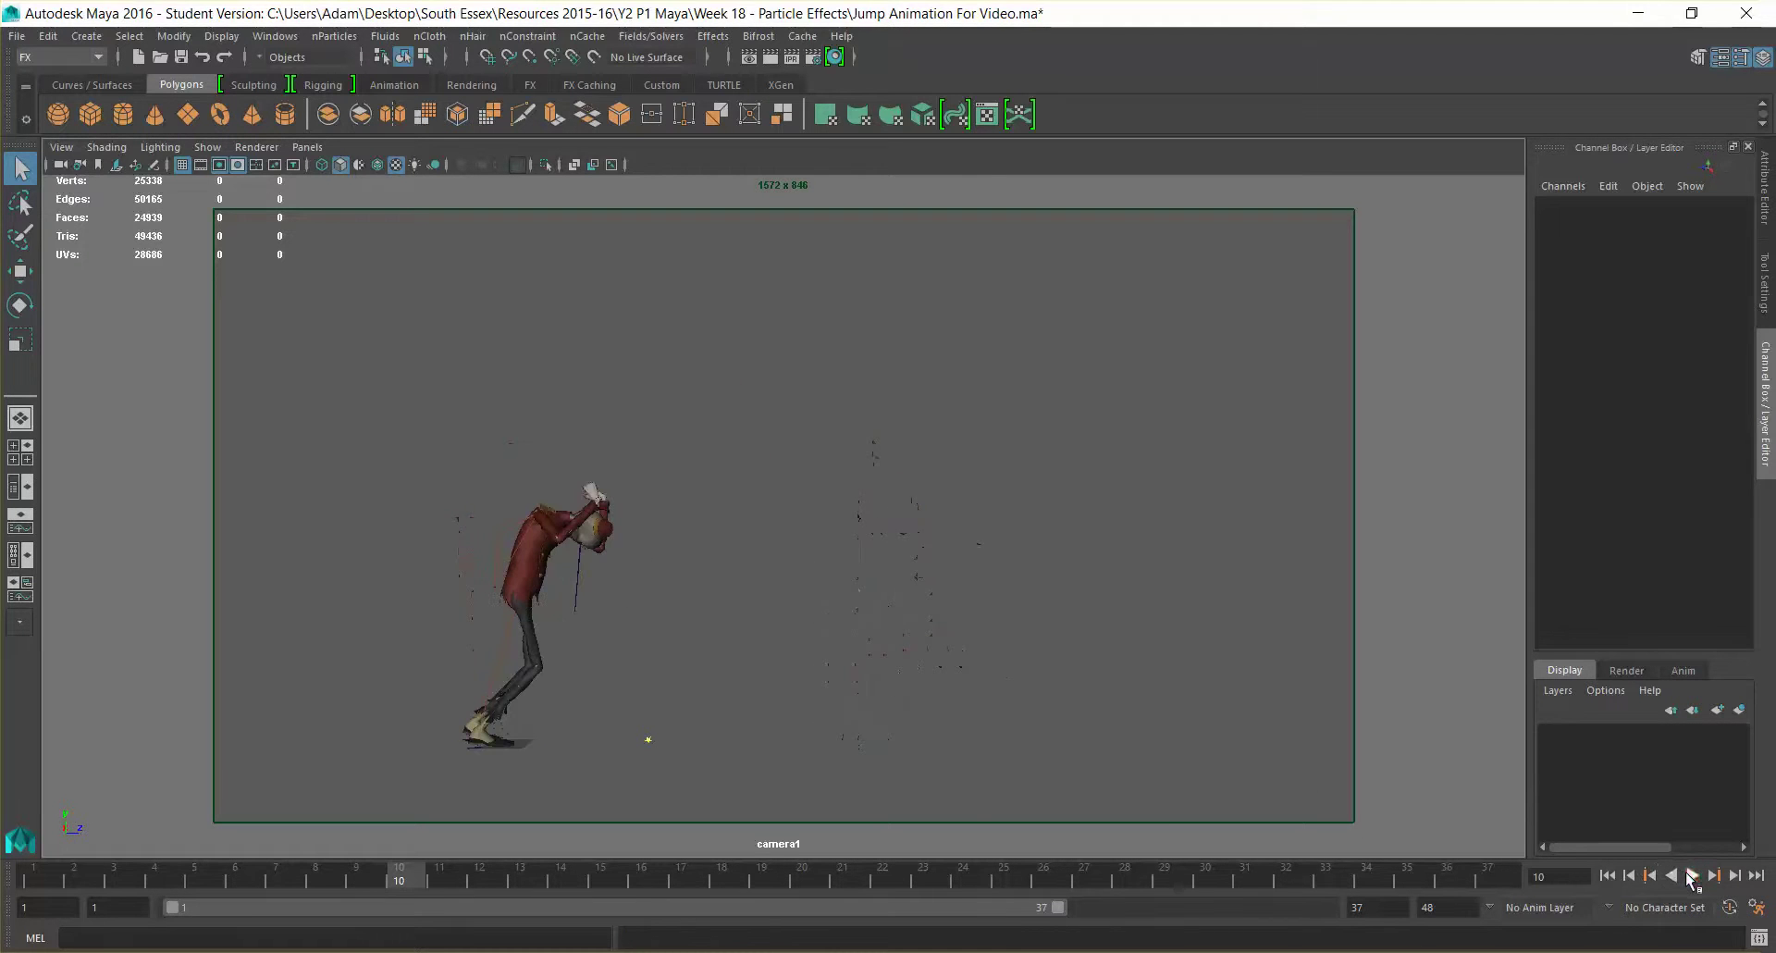
pyautogui.click(50, 862)
# Switch the viewport from the camera view to the persp view.
pyautogui.click(307, 147)
pyautogui.moveTo(474, 170)
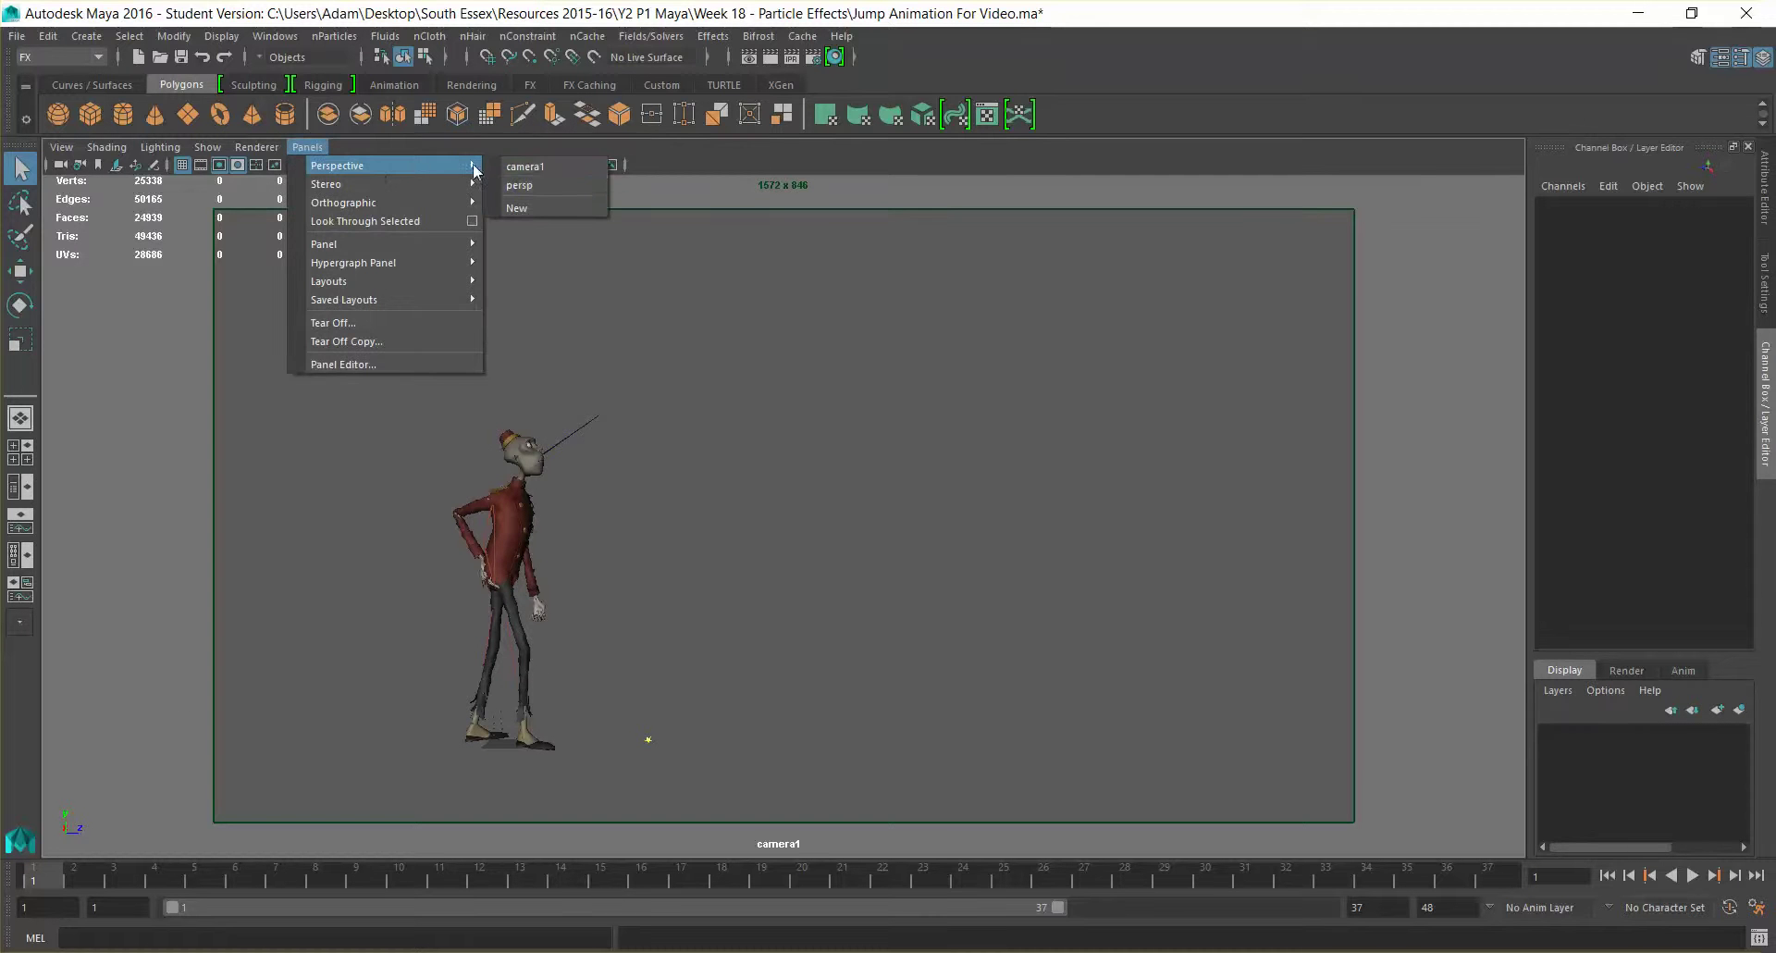
pyautogui.click(540, 182)
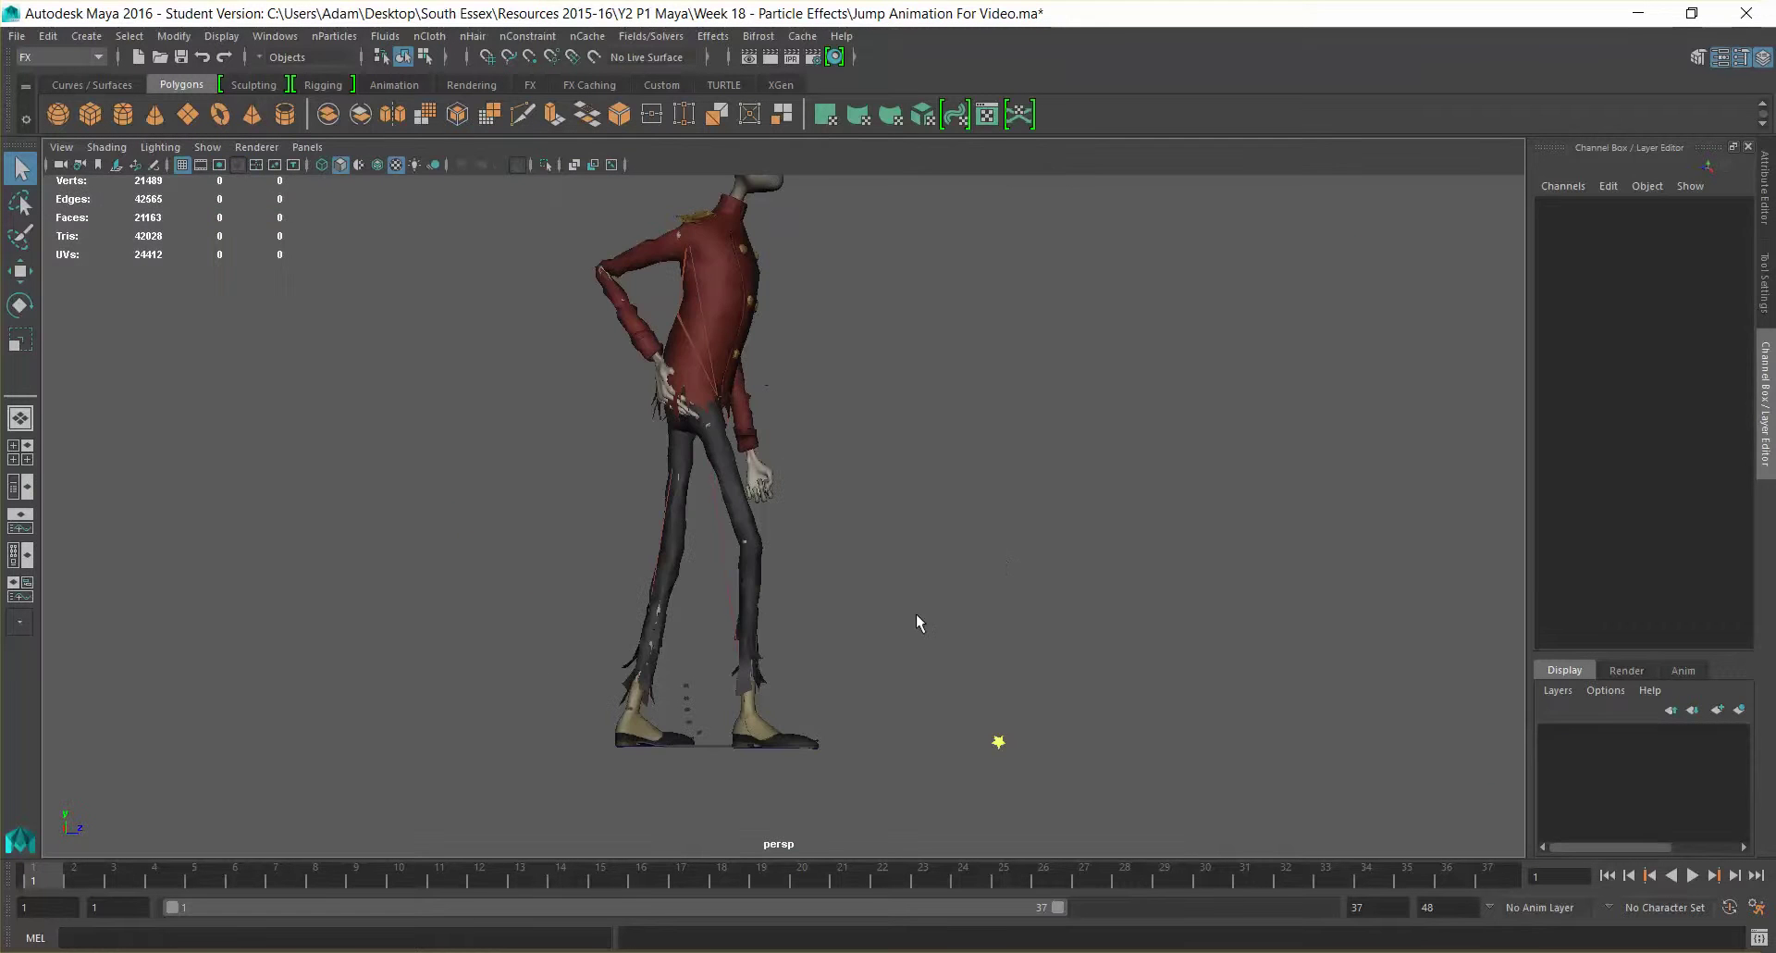
# Rename the small yellow star object in front of the character's feet as Star and deselect it.
pyautogui.keyDown('alt'); pyautogui.moveTo(884, 602); pyautogui.dragTo(681, 692); pyautogui.keyUp('alt')
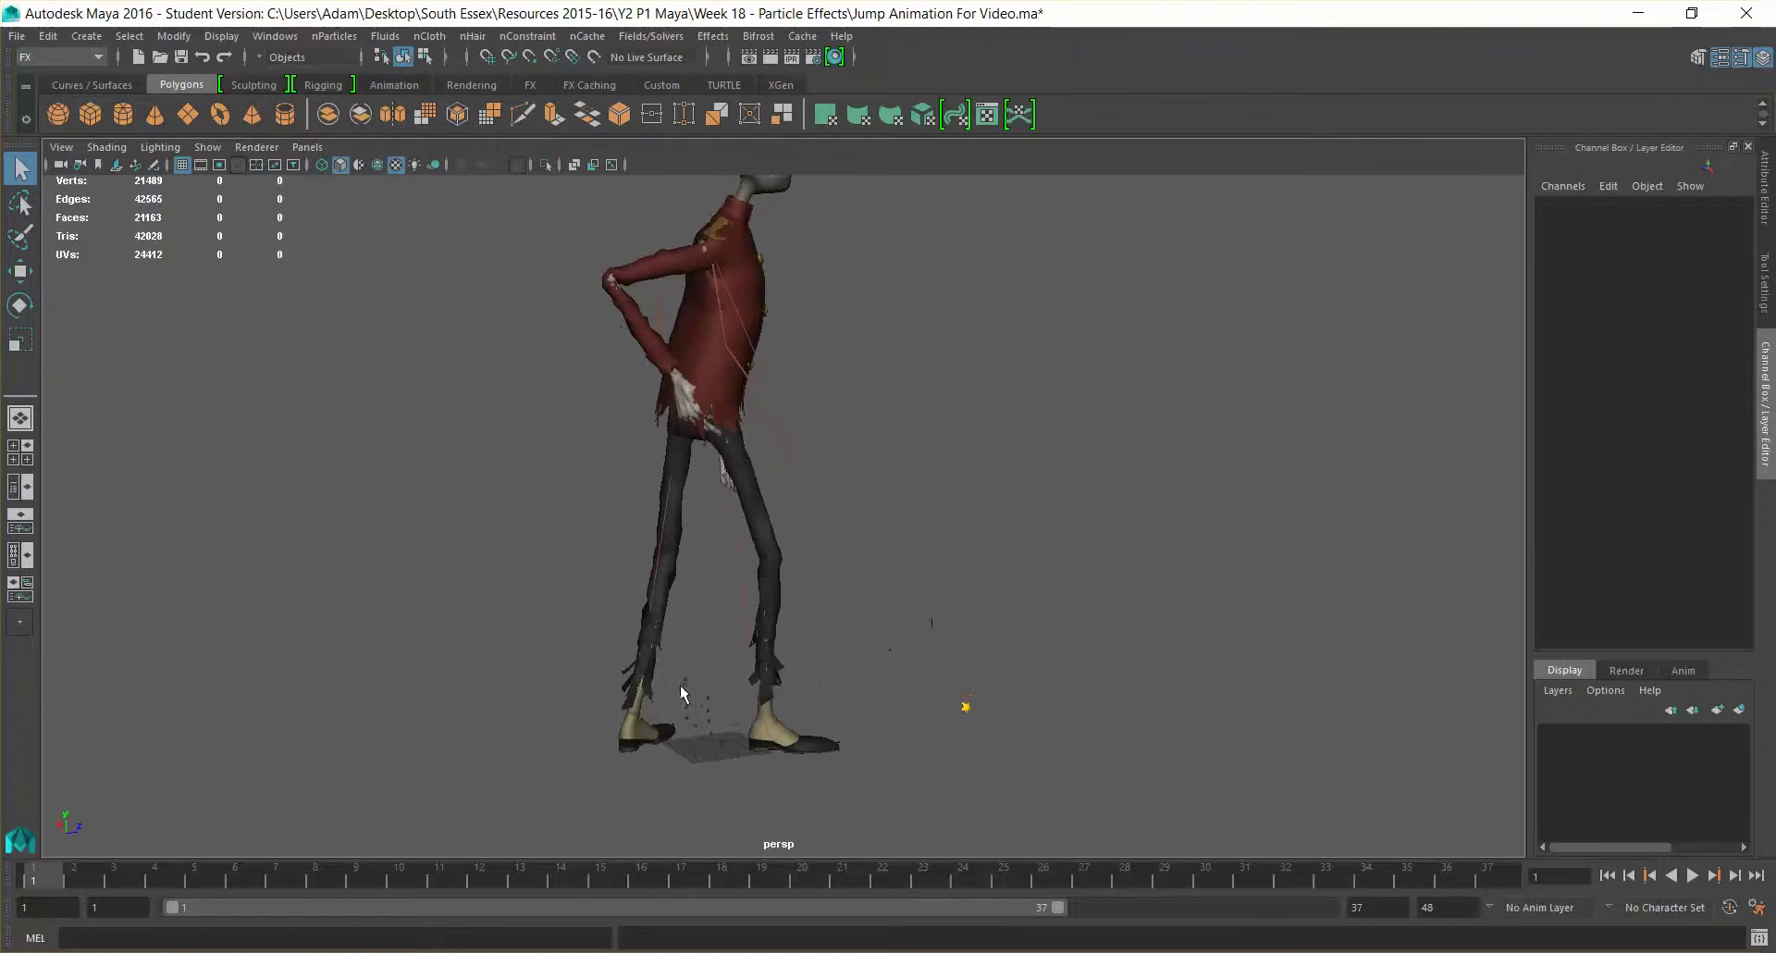
pyautogui.scroll(5, 709, 722)
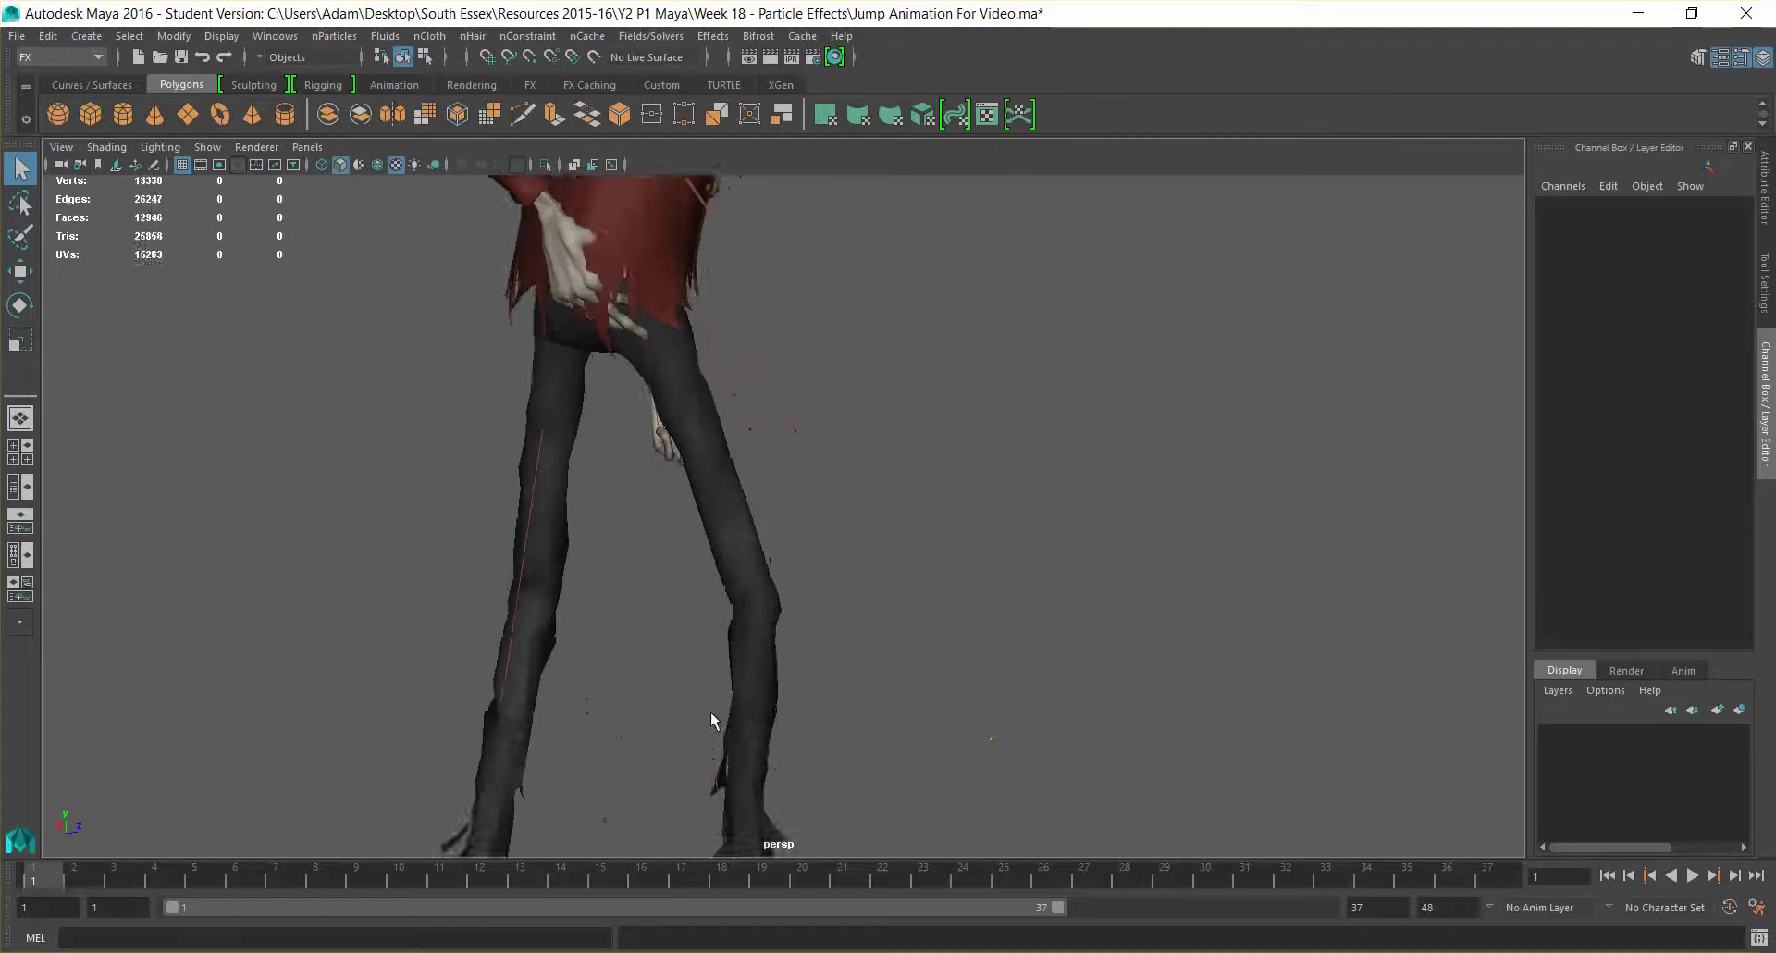
pyautogui.keyDown('alt'); pyautogui.moveTo(713, 723); pyautogui.dragTo(652, 544, button='middle'); pyautogui.keyUp('alt')
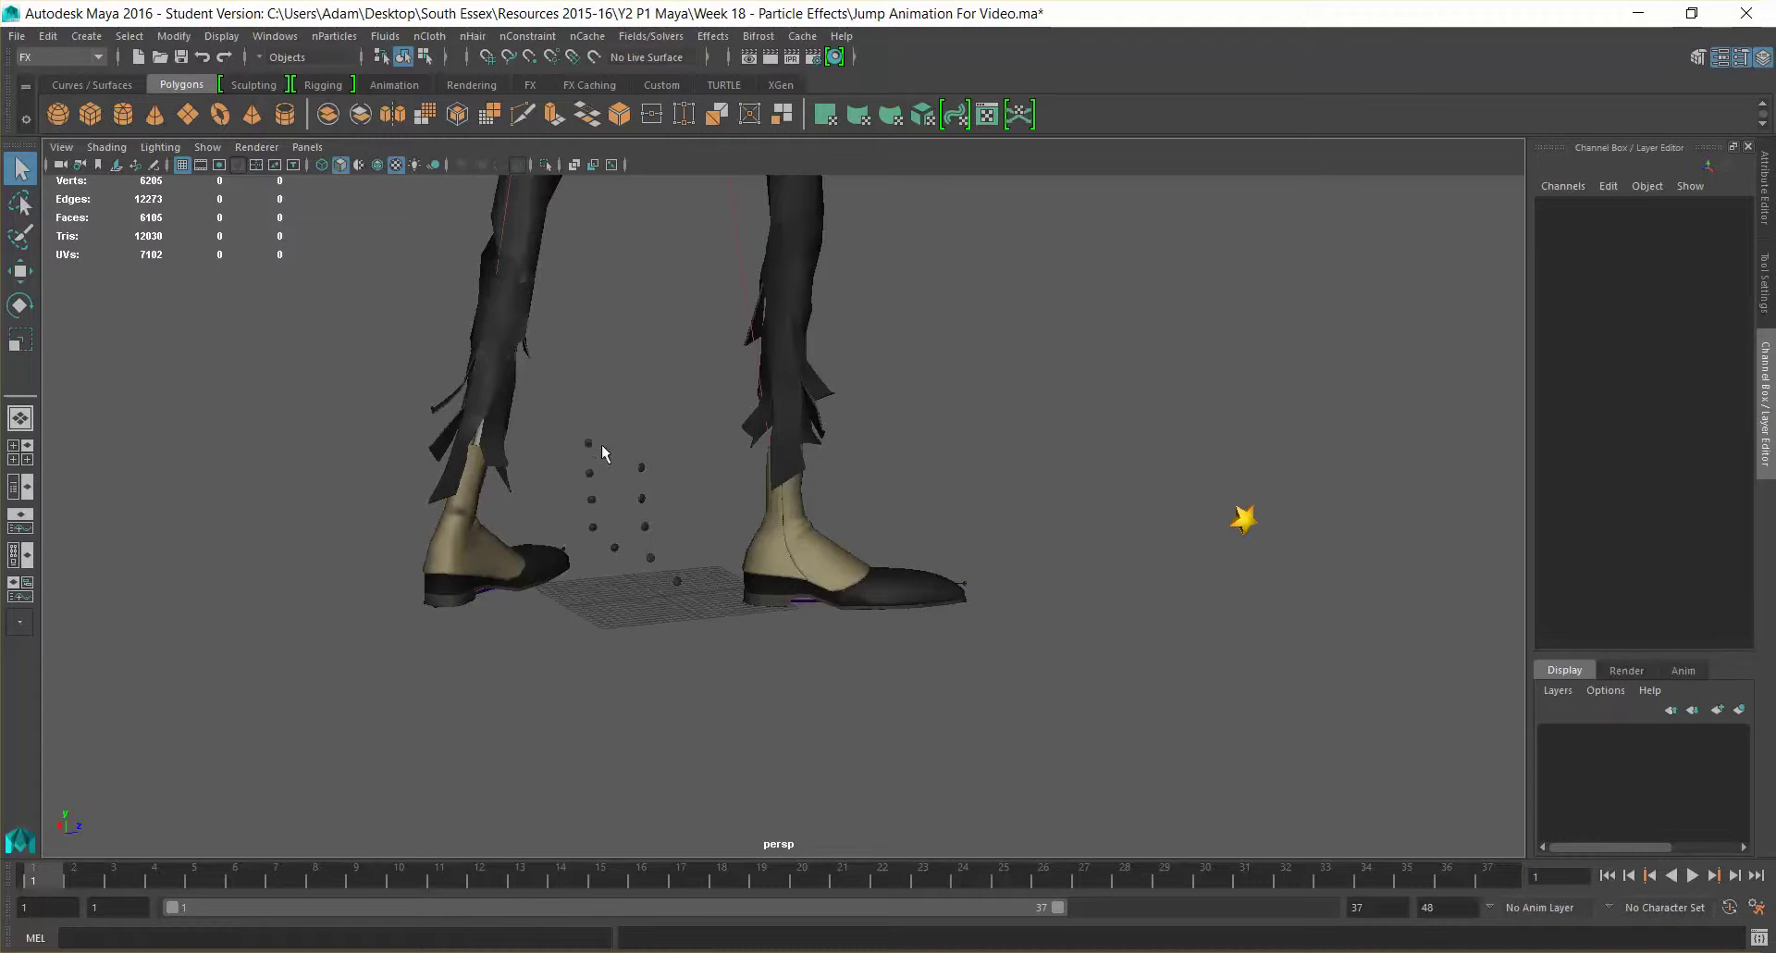
pyautogui.keyDown('alt'); pyautogui.moveTo(1115, 640); pyautogui.dragTo(1103, 619); pyautogui.keyUp('alt')
pyautogui.keyDown('alt'); pyautogui.moveTo(1167, 566); pyautogui.dragTo(607, 520, button='middle'); pyautogui.keyUp('alt')
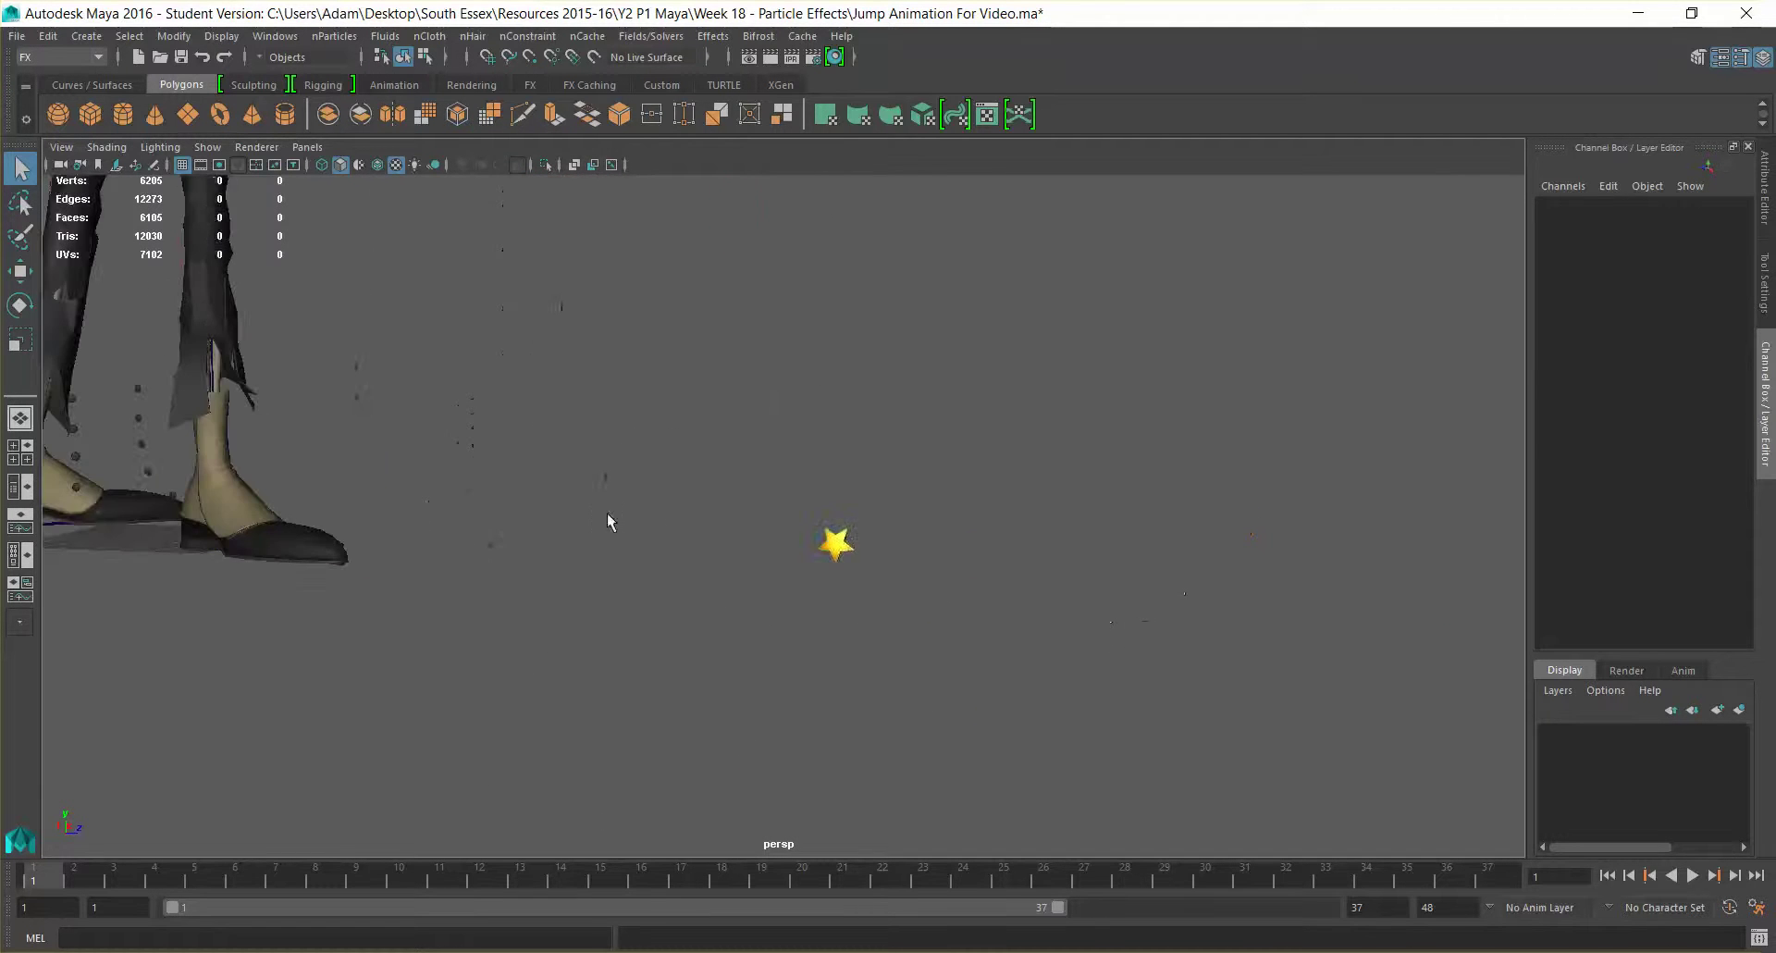
pyautogui.click(836, 545)
pyautogui.keyDown('alt'); pyautogui.moveTo(849, 588); pyautogui.dragTo(959, 627); pyautogui.keyUp('alt')
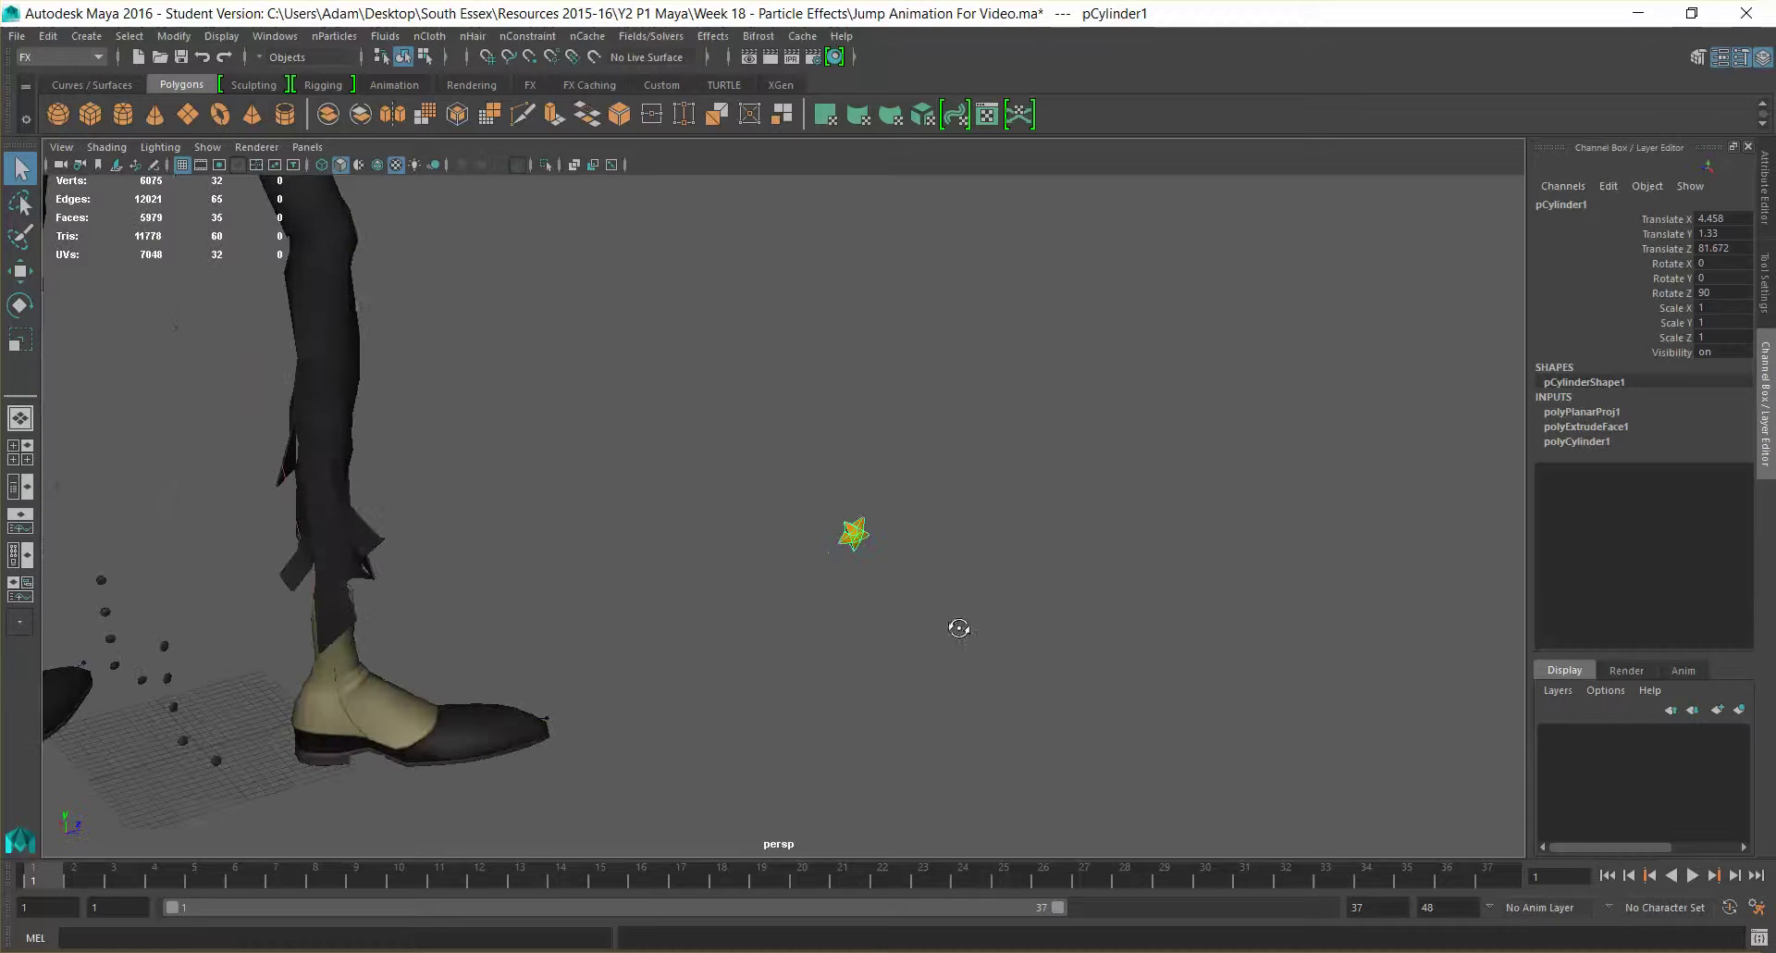
pyautogui.click(1613, 211)
pyautogui.doubleClick(1611, 205)
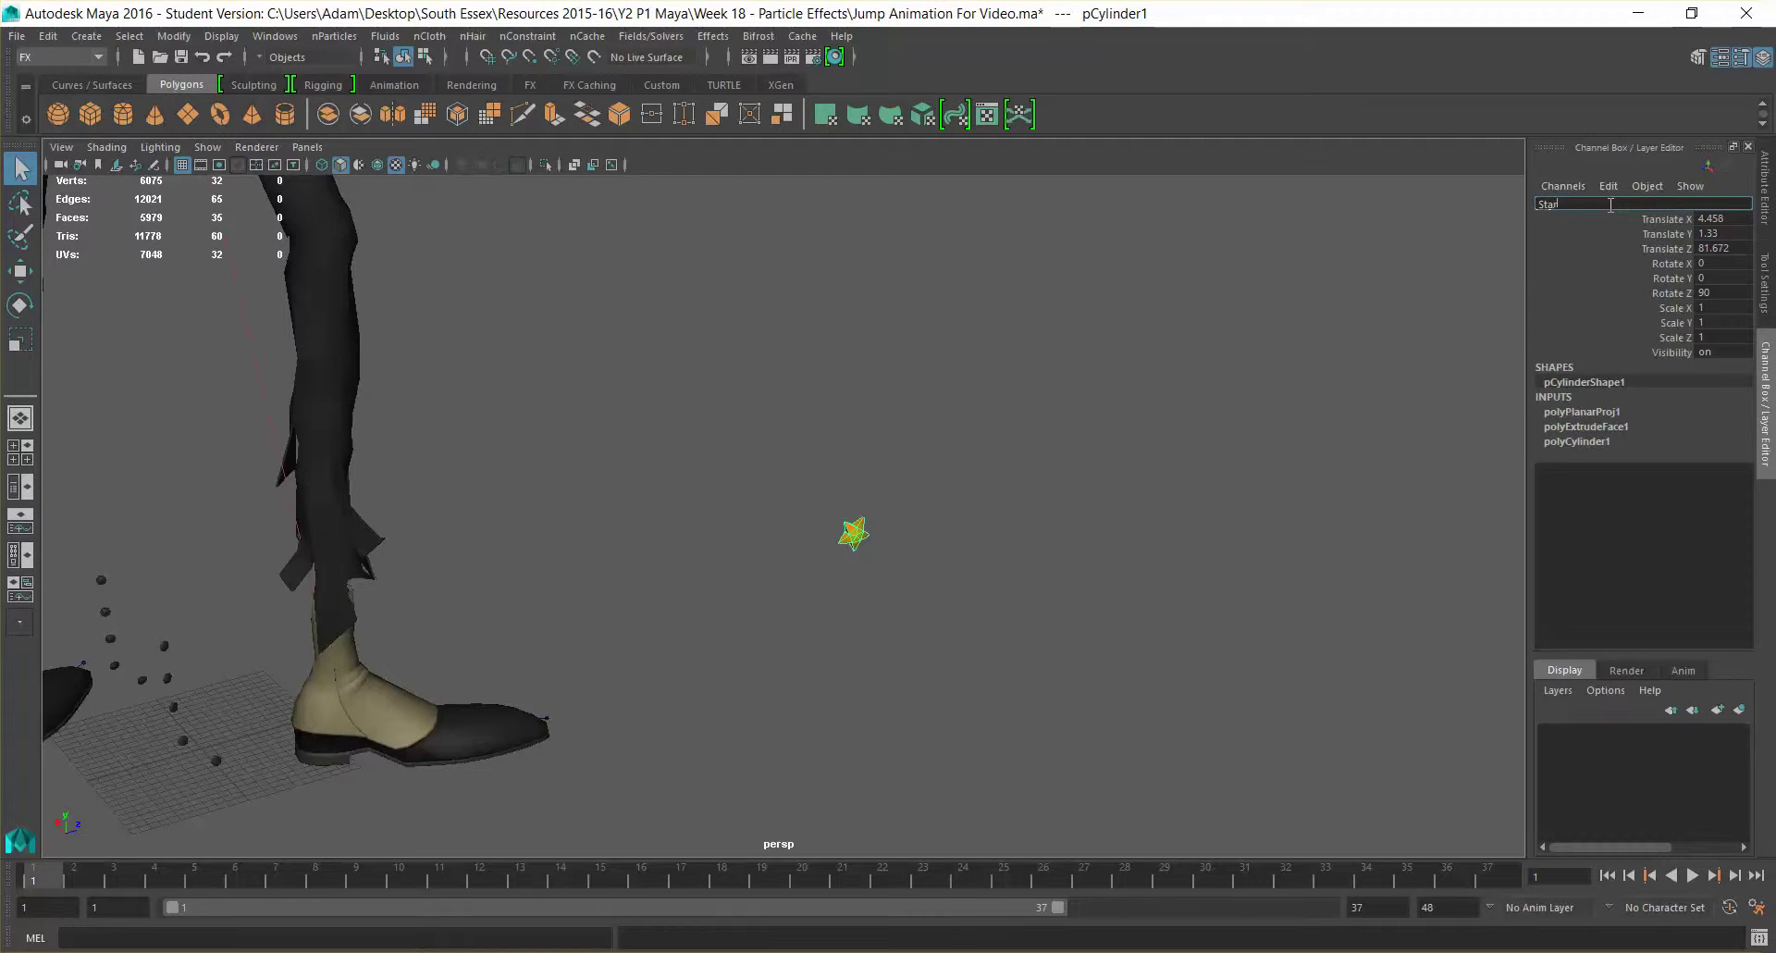
pyautogui.press('Return')
pyautogui.click(900, 629)
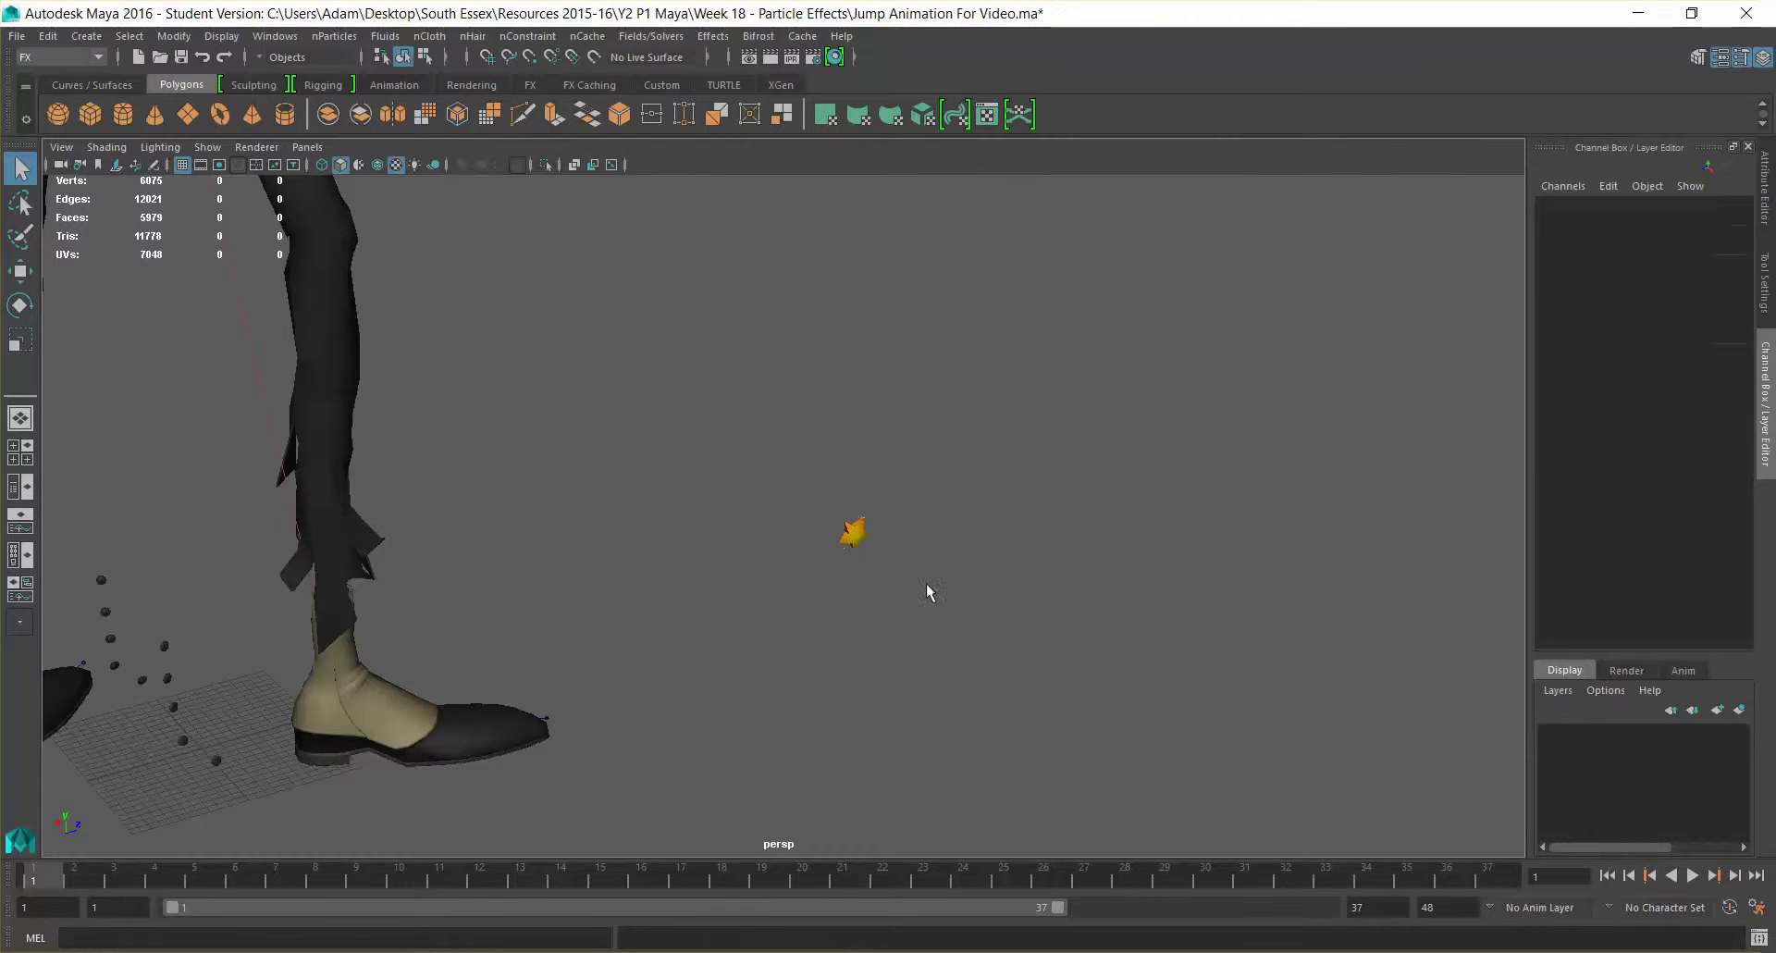
# Display the NURBS curves of the character rig in the perspective view.
pyautogui.keyDown('alt'); pyautogui.moveTo(918, 549); pyautogui.dragTo(1017, 546); pyautogui.keyUp('alt')
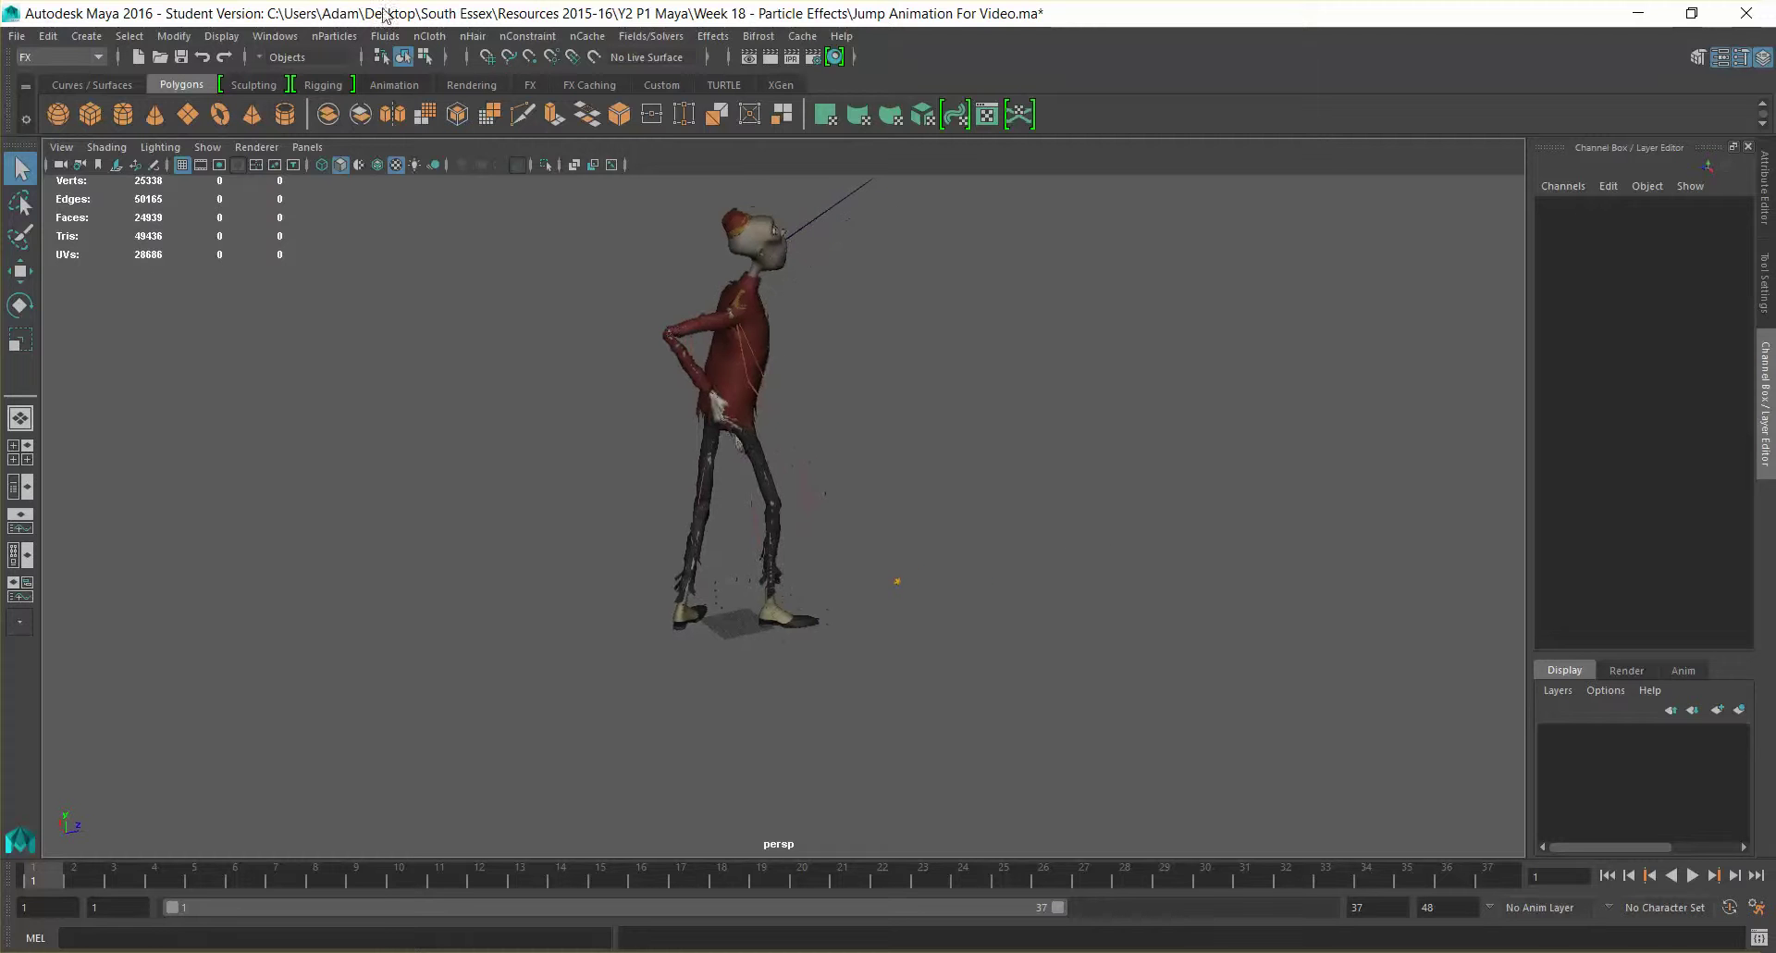
pyautogui.click(207, 147)
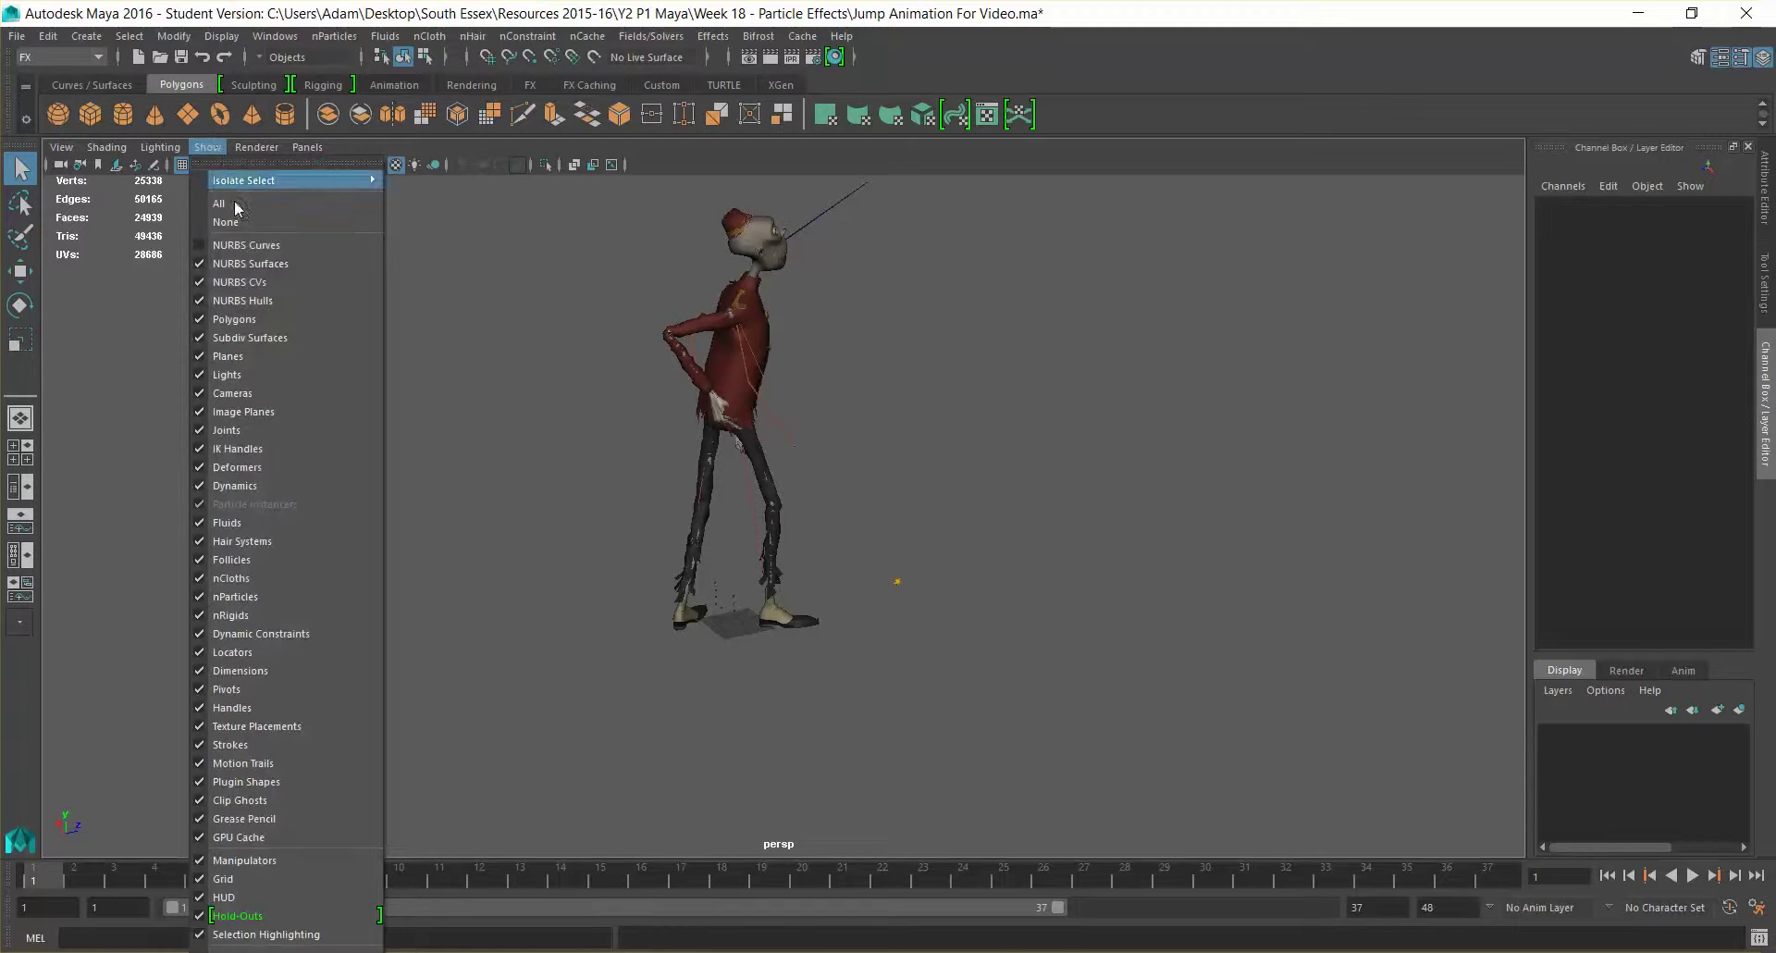
pyautogui.click(259, 250)
pyautogui.scroll(5, 904, 526)
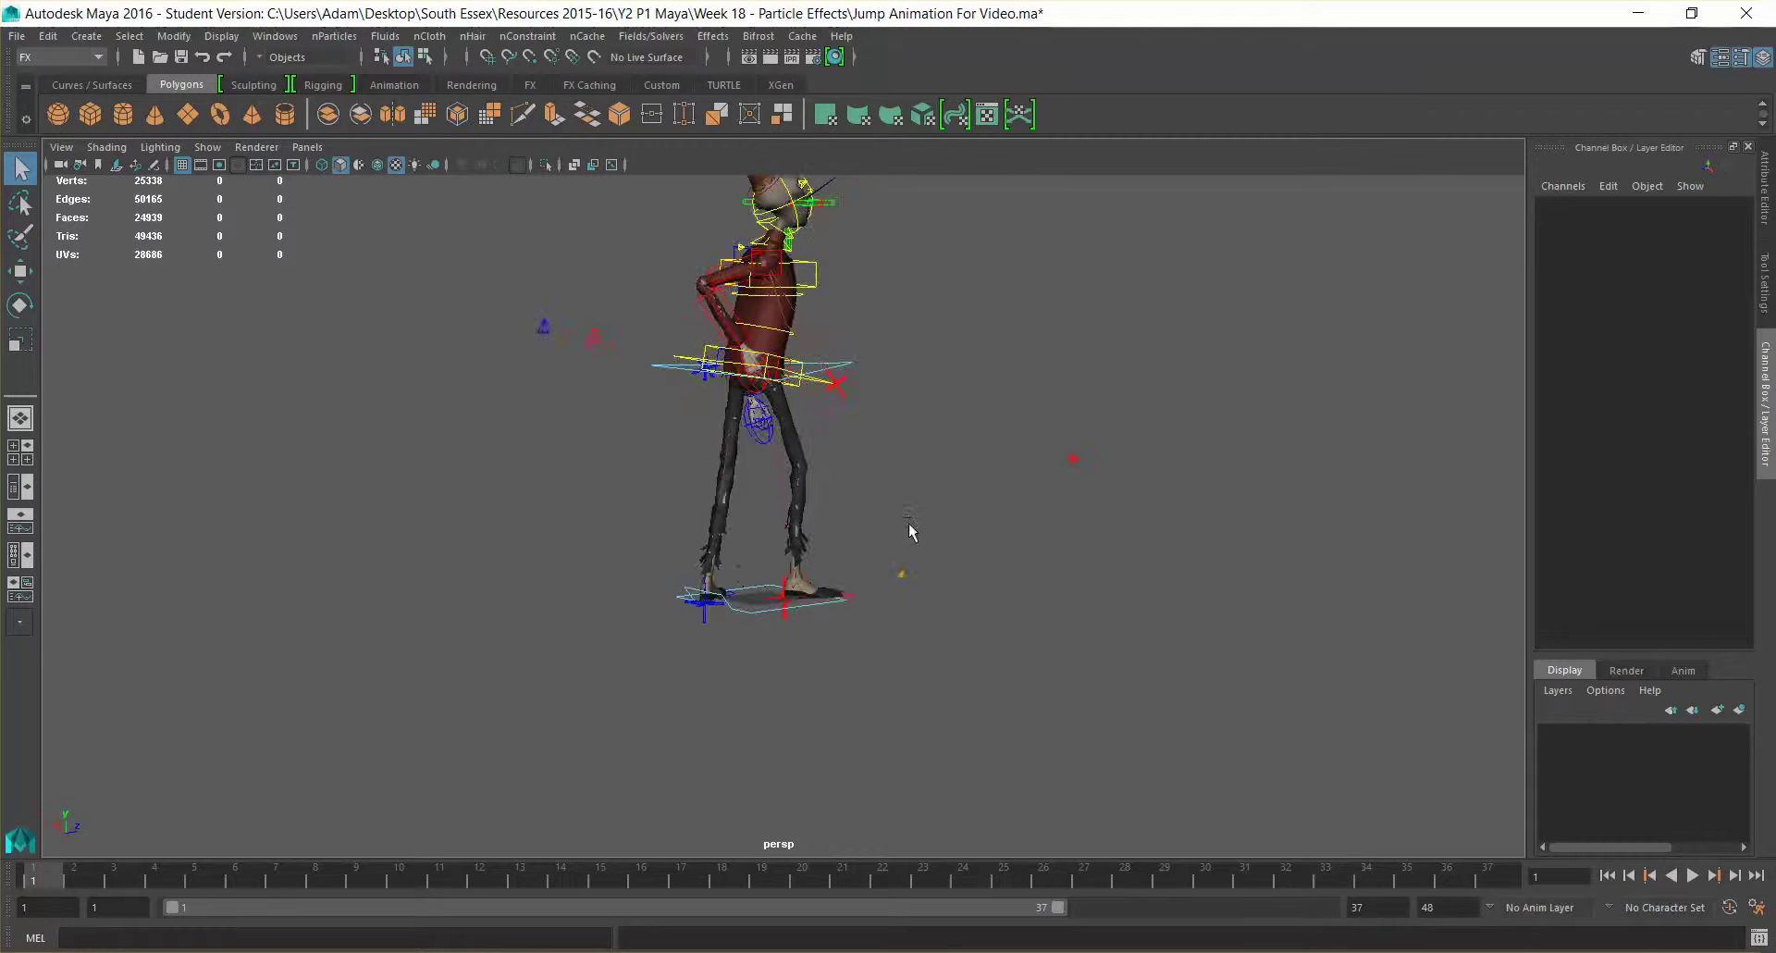
pyautogui.scroll(2, 888, 555)
pyautogui.scroll(4, 888, 601)
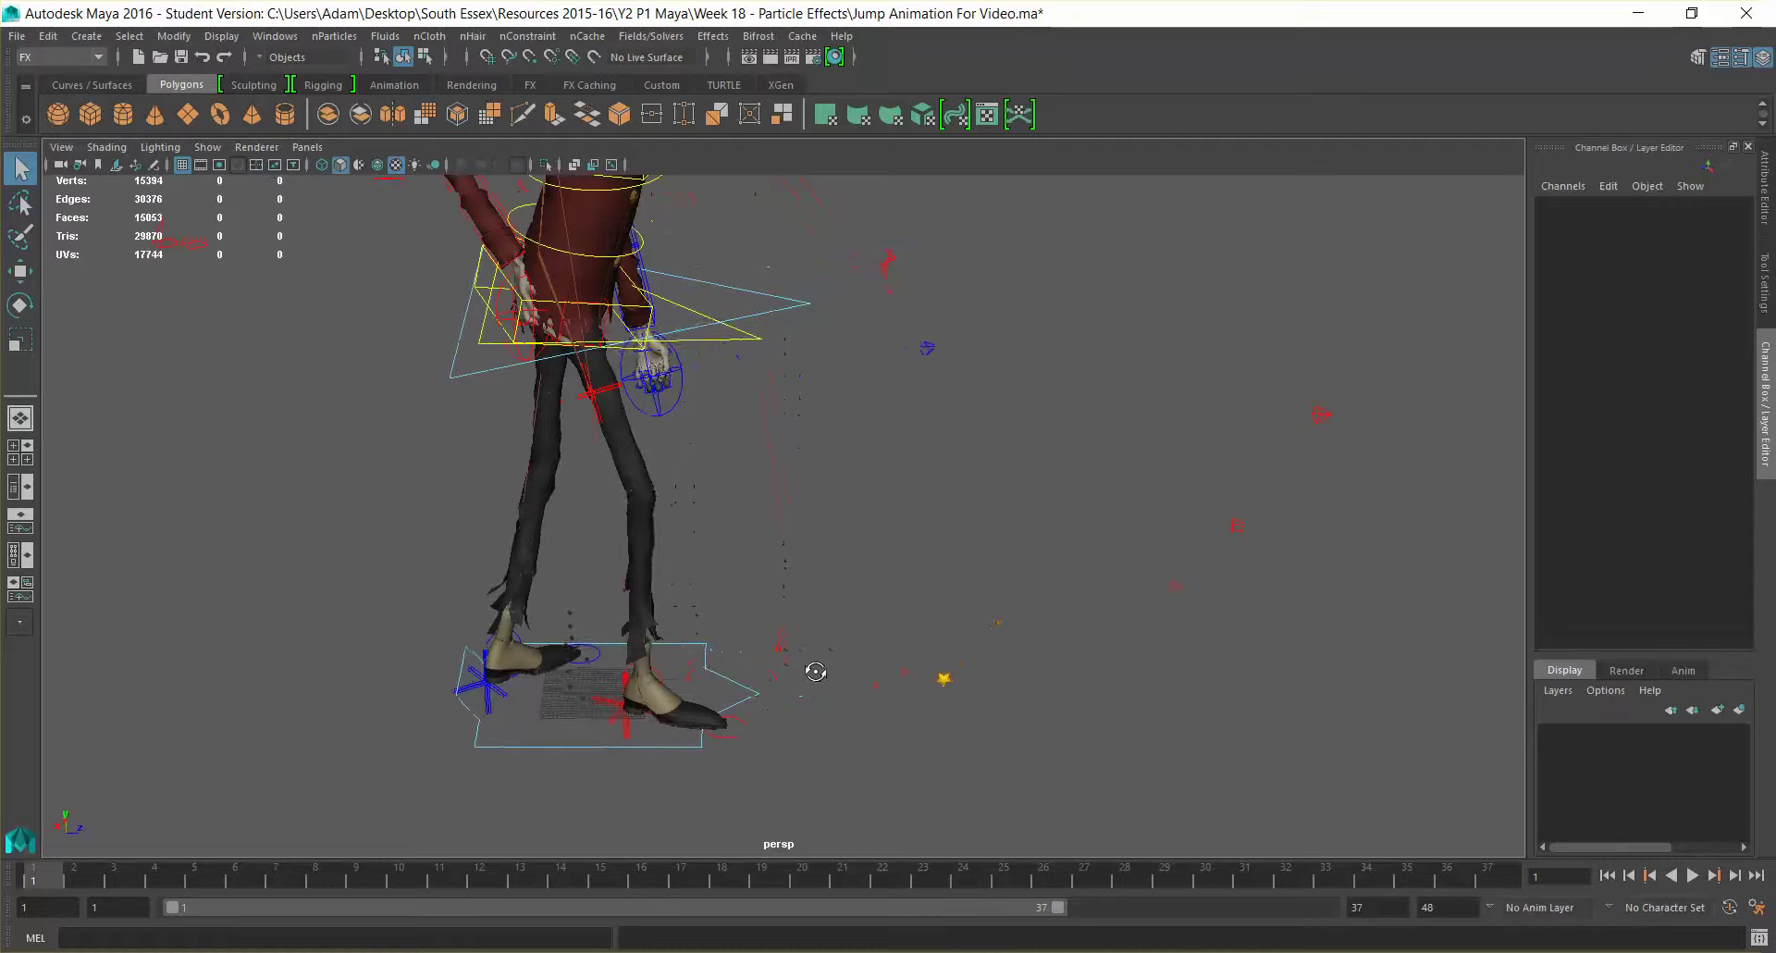
pyautogui.moveTo(881, 534)
pyautogui.keyDown('alt'); pyautogui.mouseDown()
pyautogui.moveTo(903, 468)
pyautogui.moveTo(904, 533)
pyautogui.mouseUp(); pyautogui.keyUp('alt')
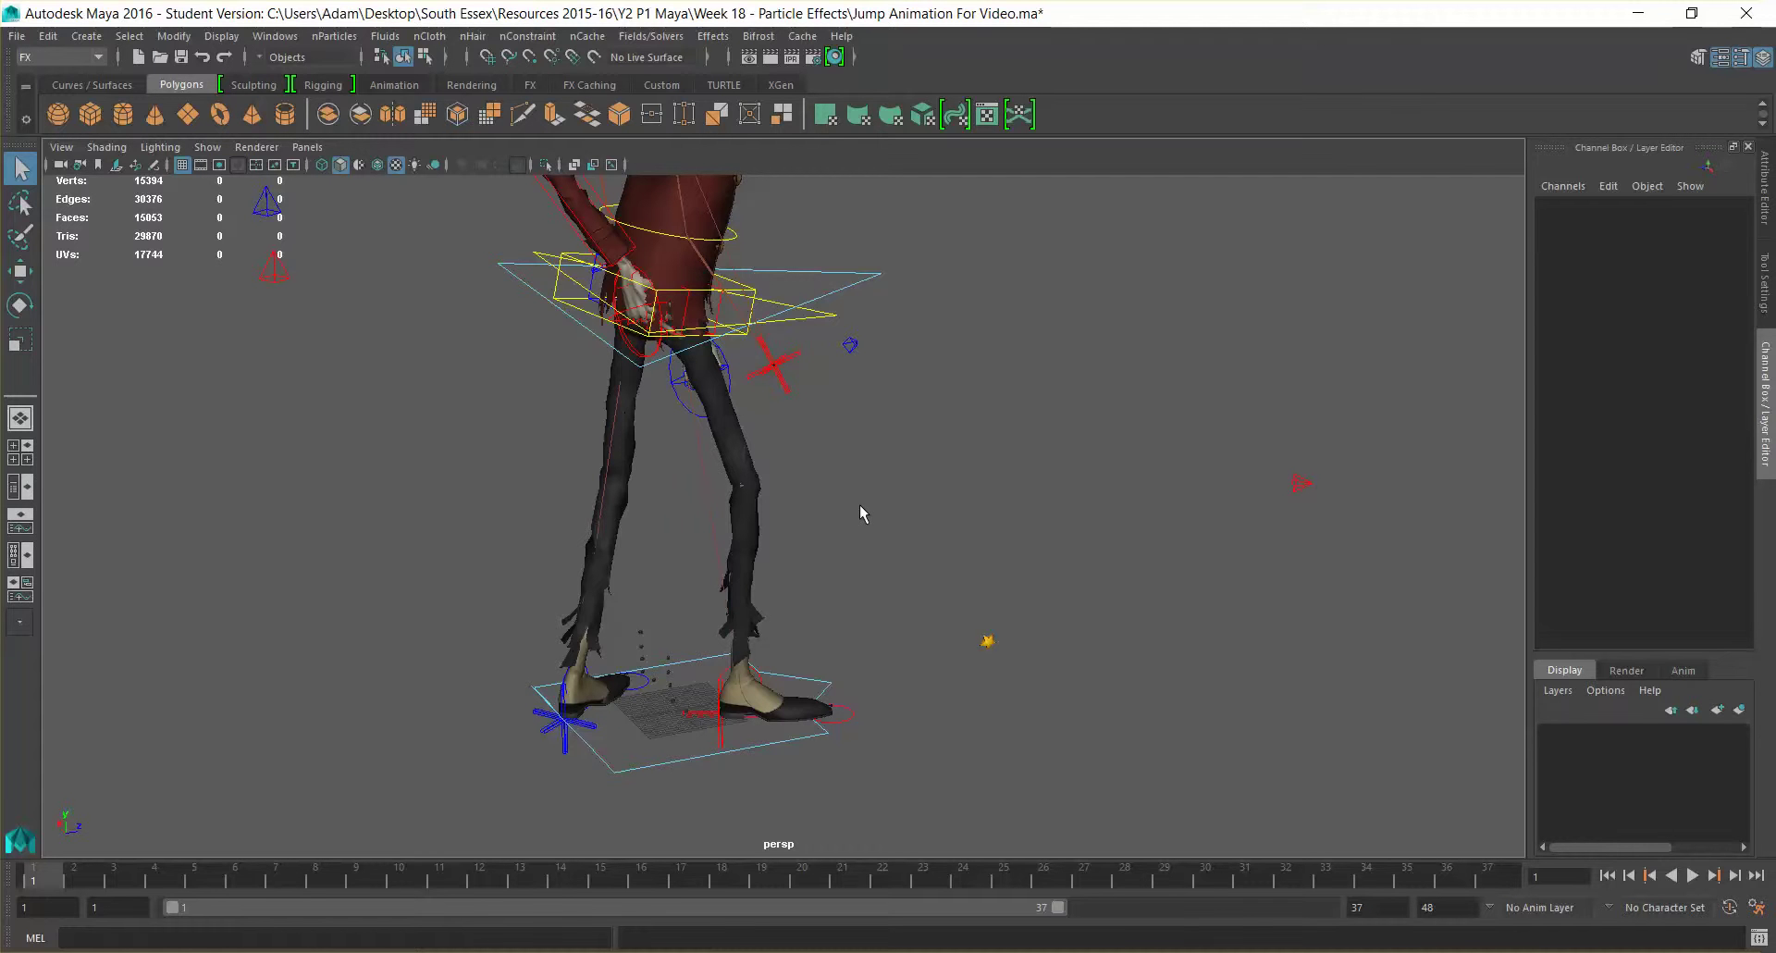
# With the FX menu set active, open the legacy particle Create Emitter options and reset them to their defaults.
pyautogui.click(100, 57)
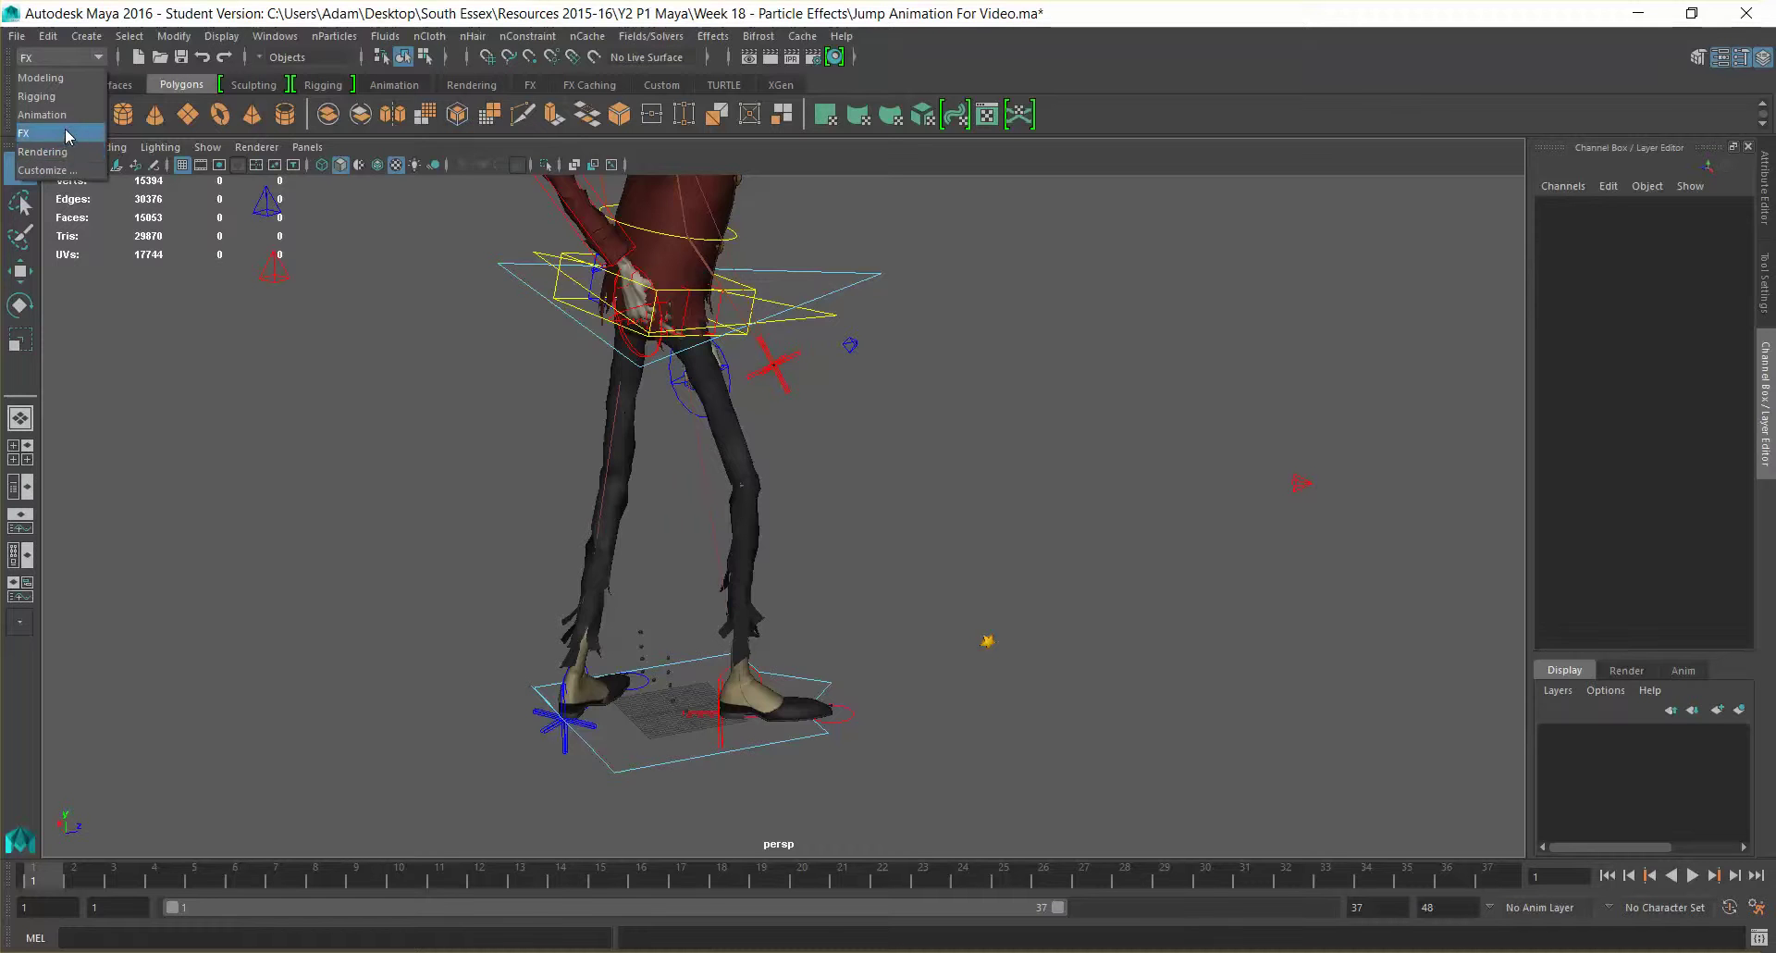
pyautogui.click(65, 136)
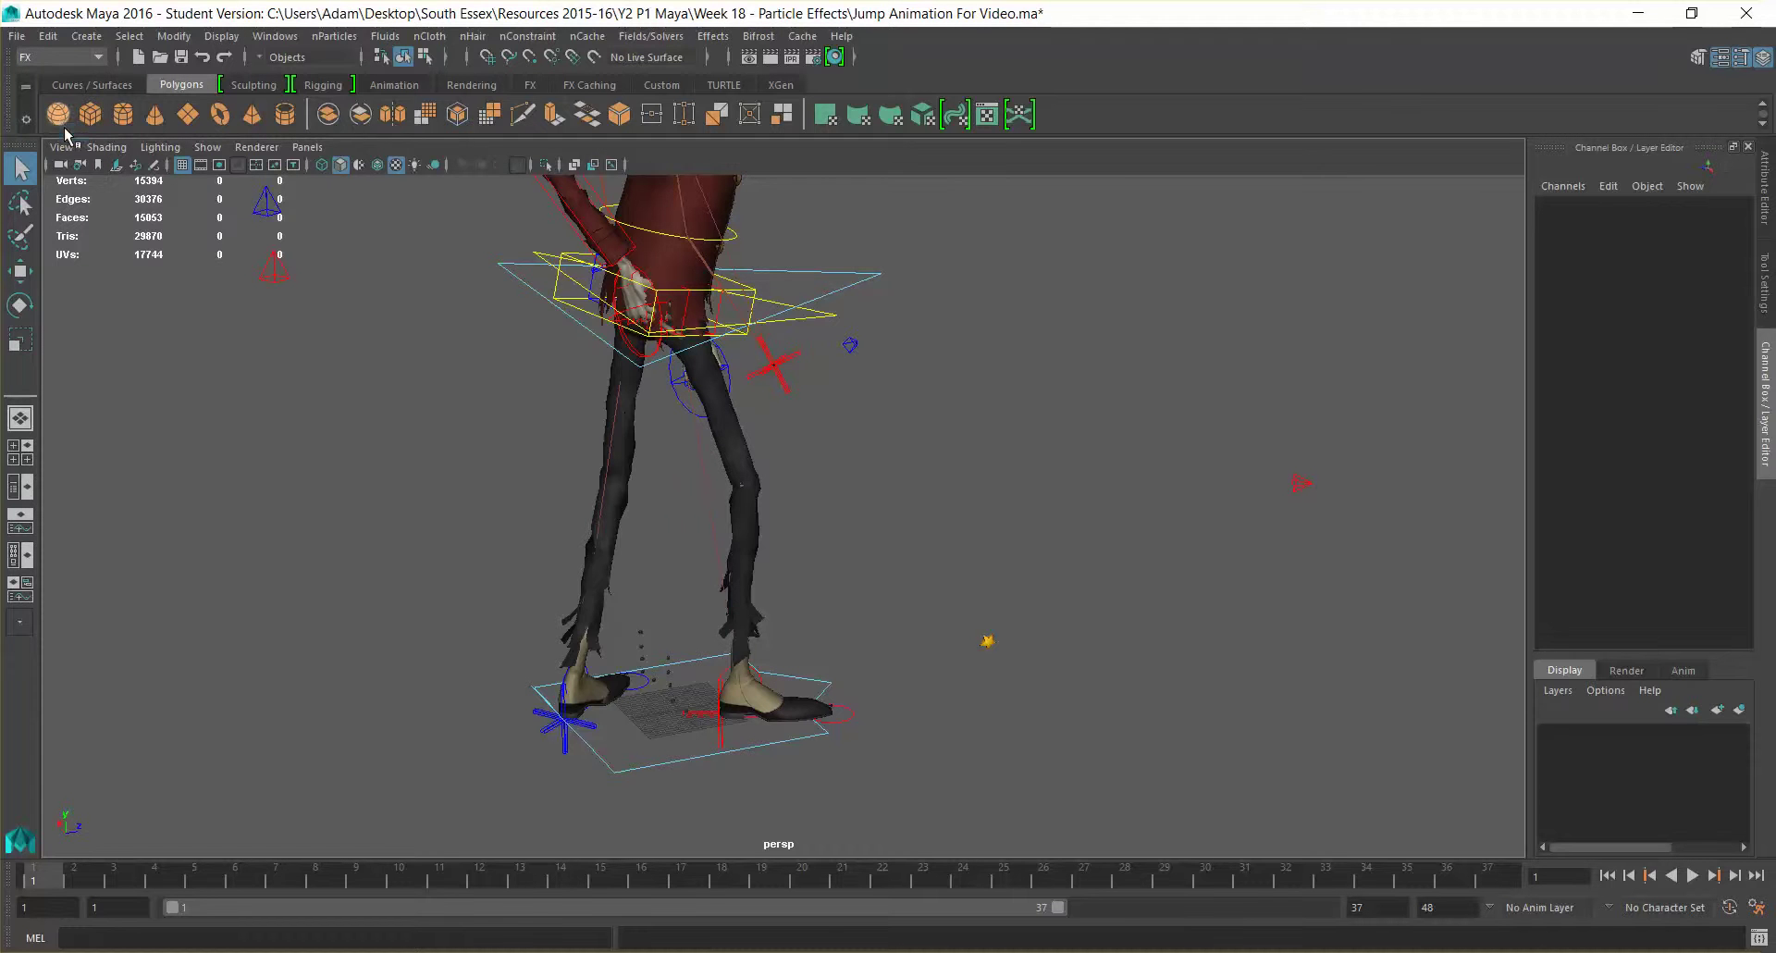
pyautogui.click(345, 38)
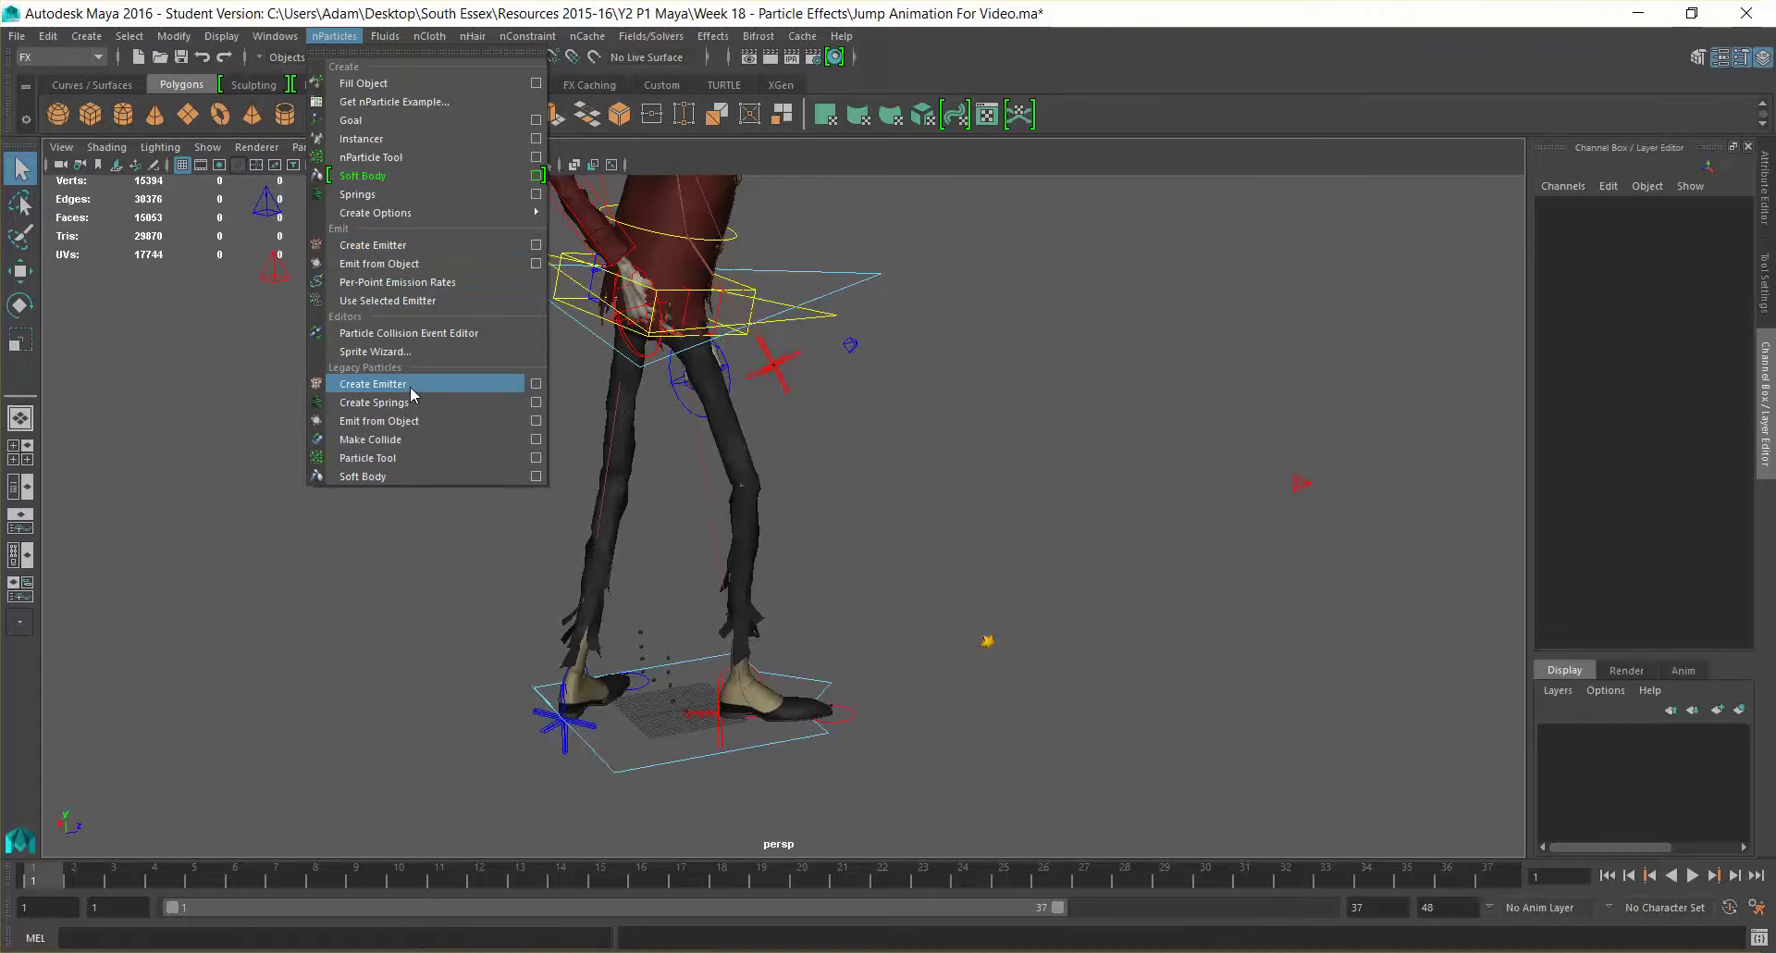
pyautogui.click(534, 382)
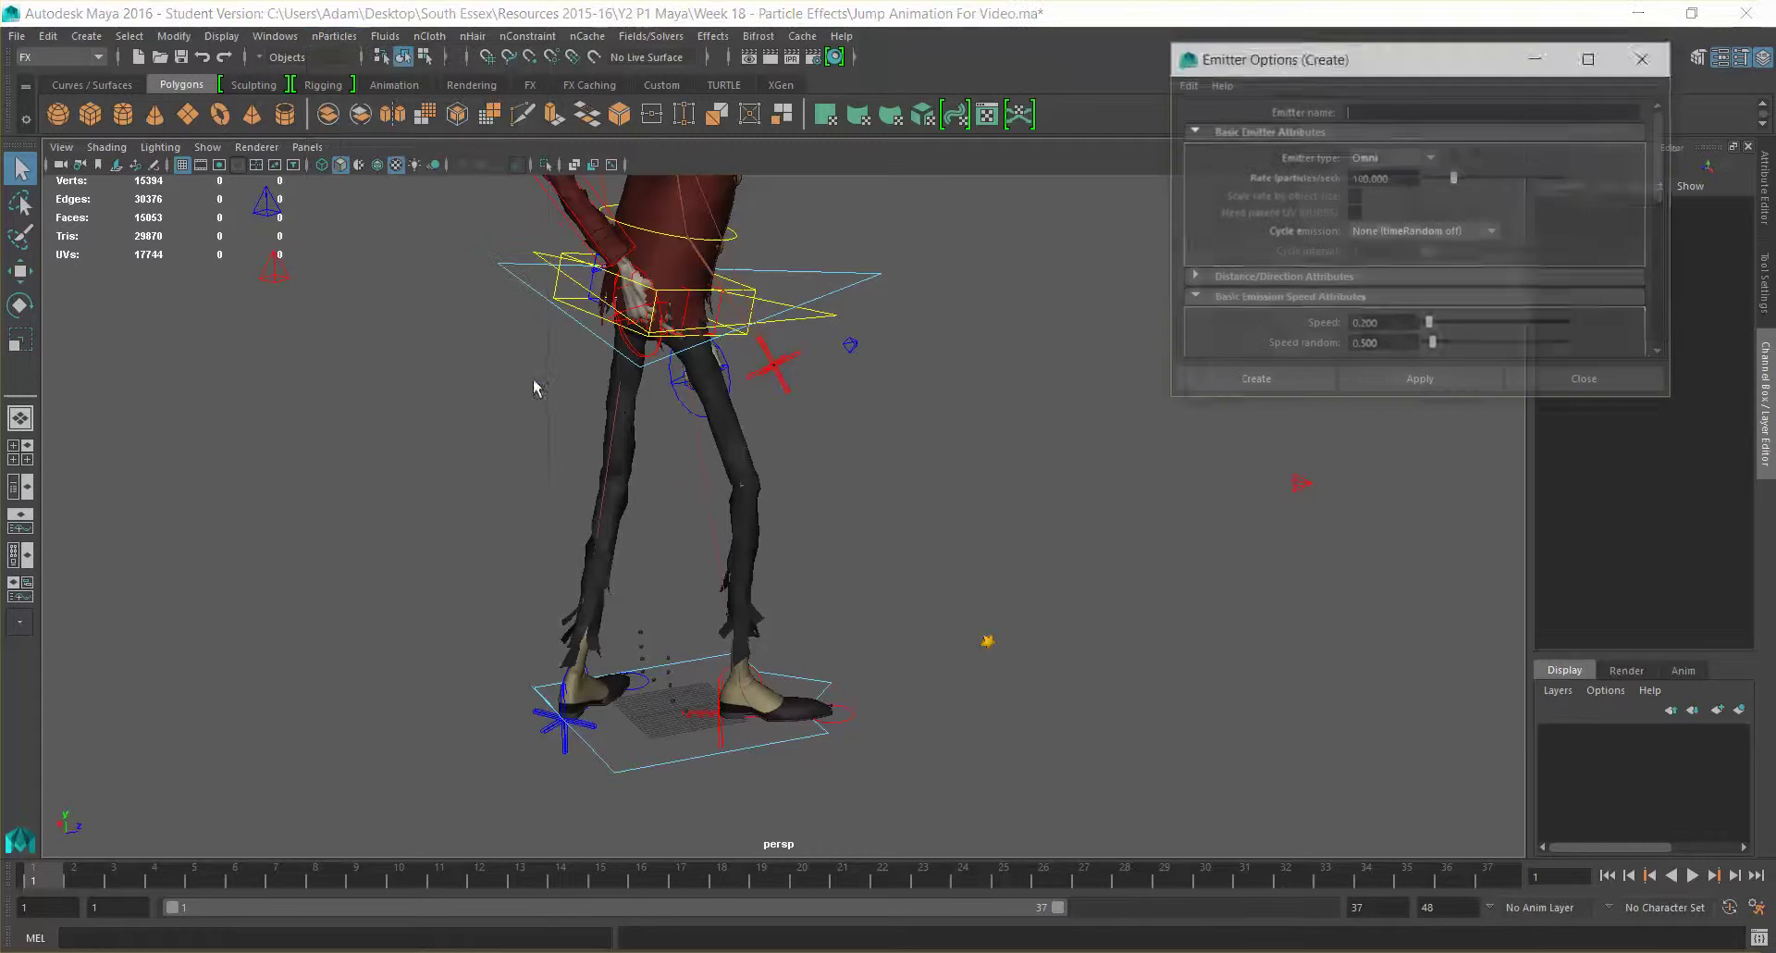
pyautogui.moveTo(1286, 58); pyautogui.dragTo(1045, 206)
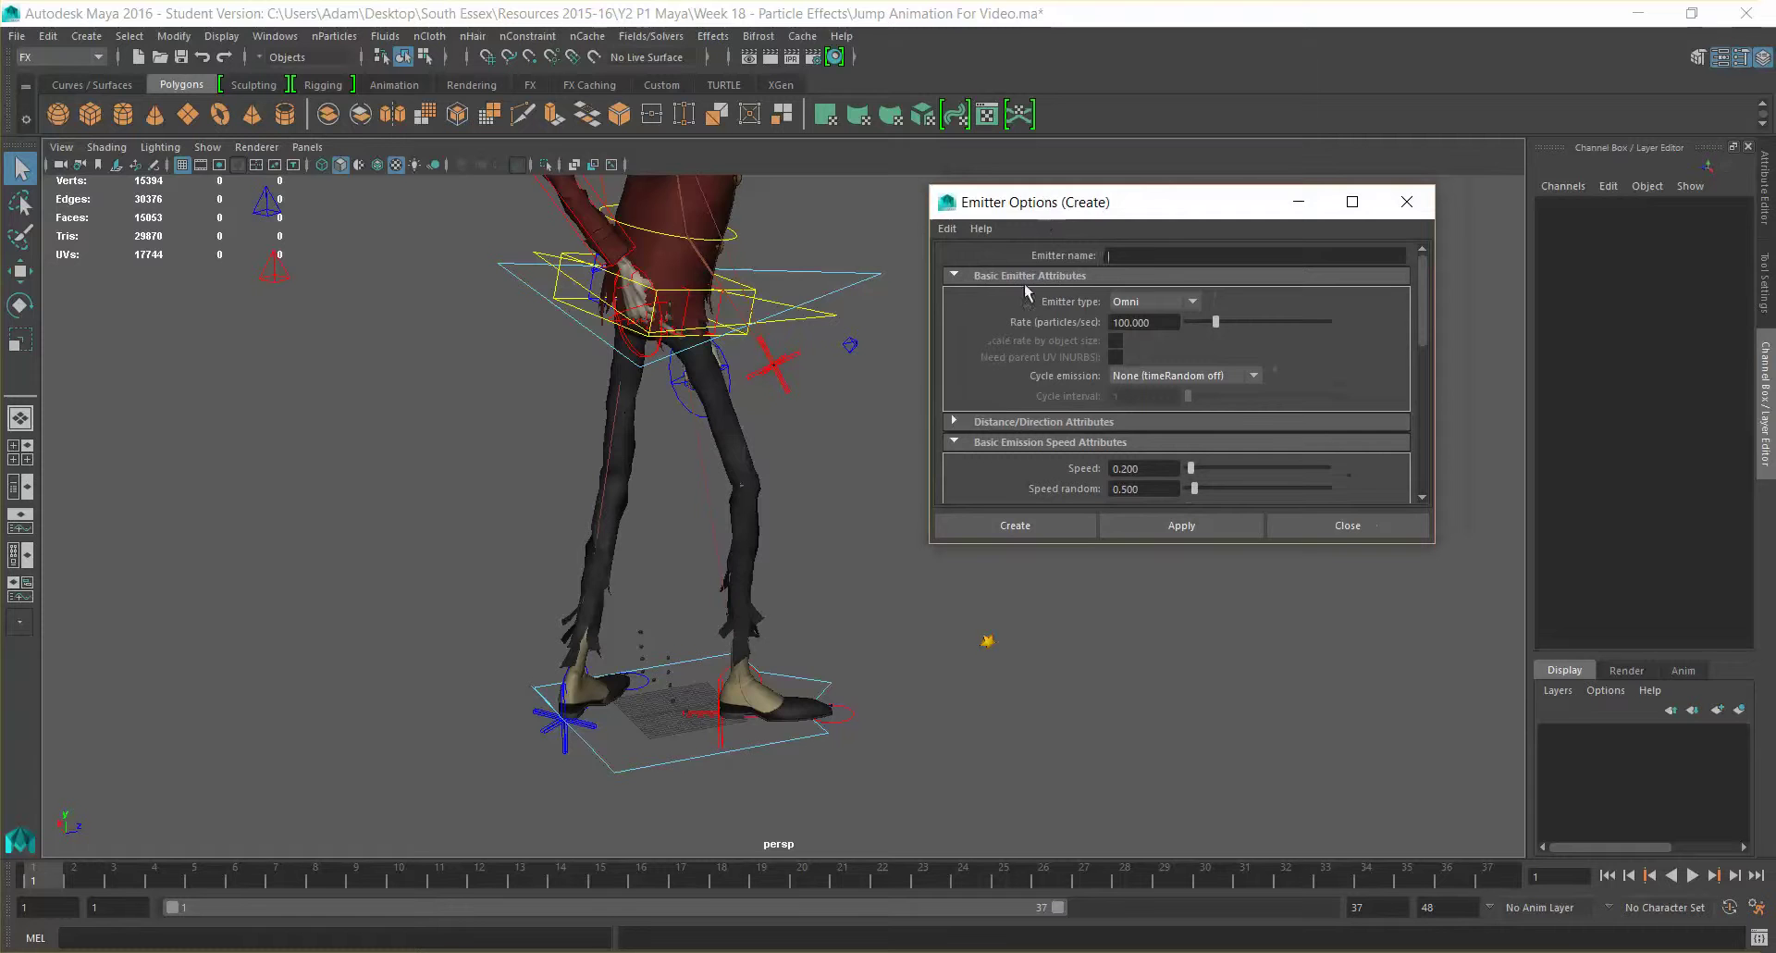
pyautogui.click(957, 231)
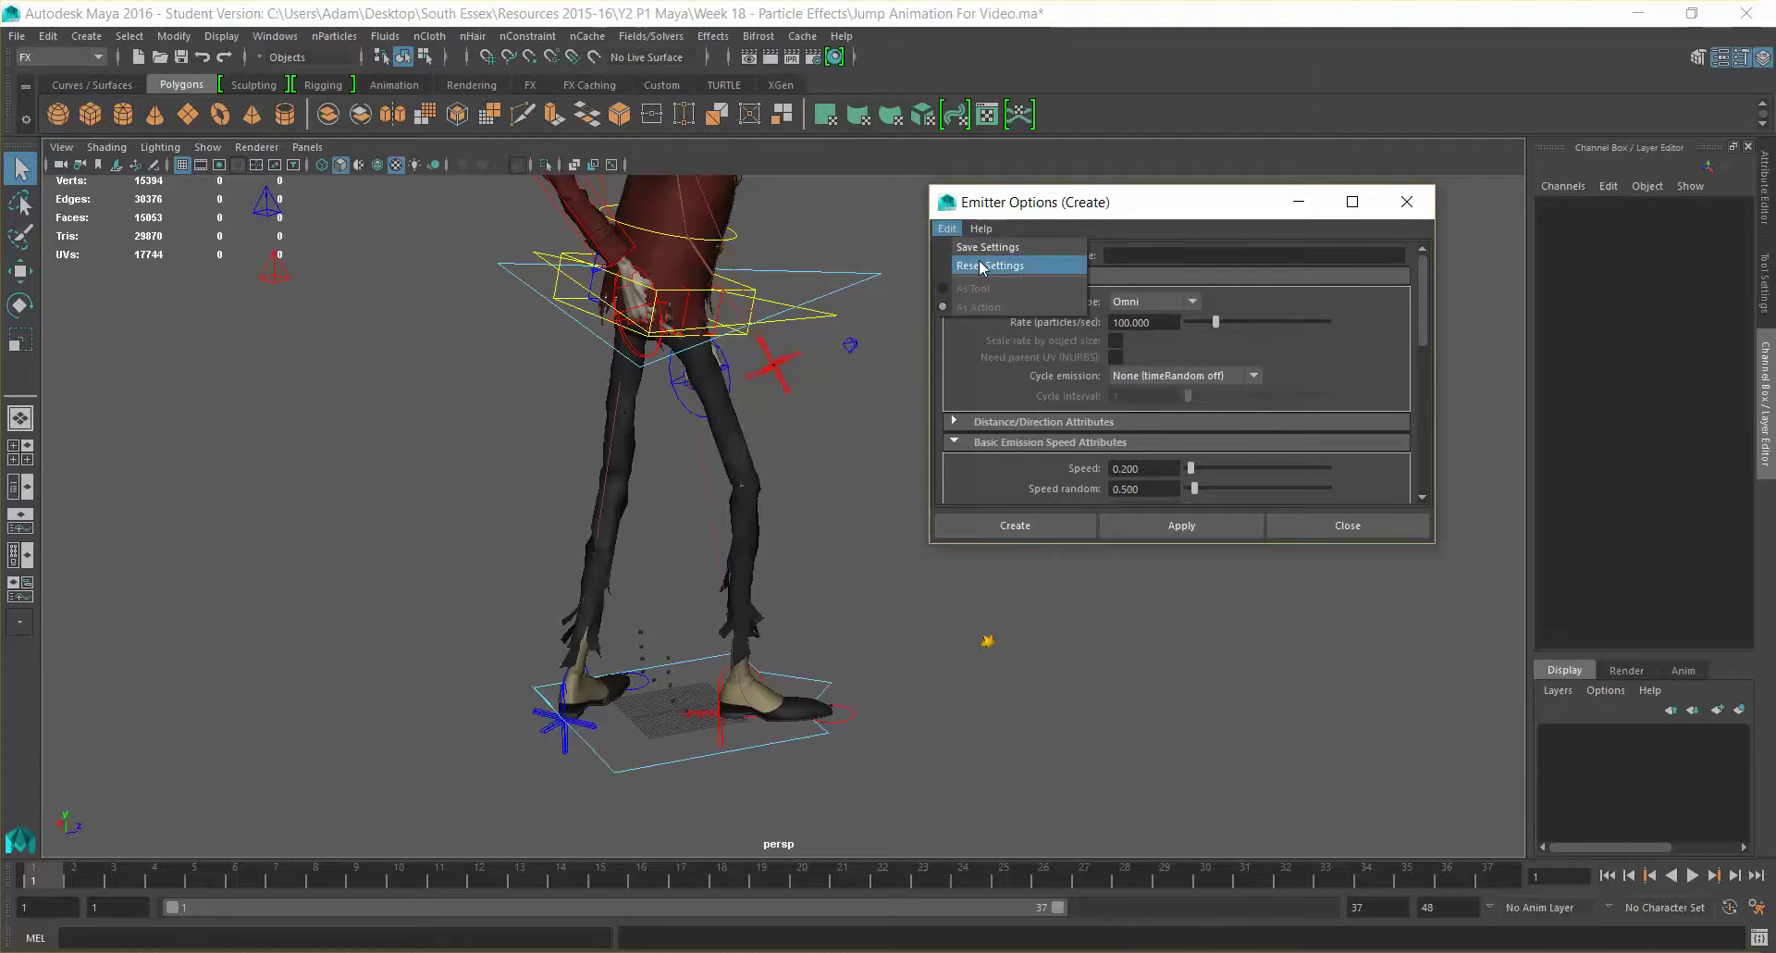
pyautogui.click(982, 266)
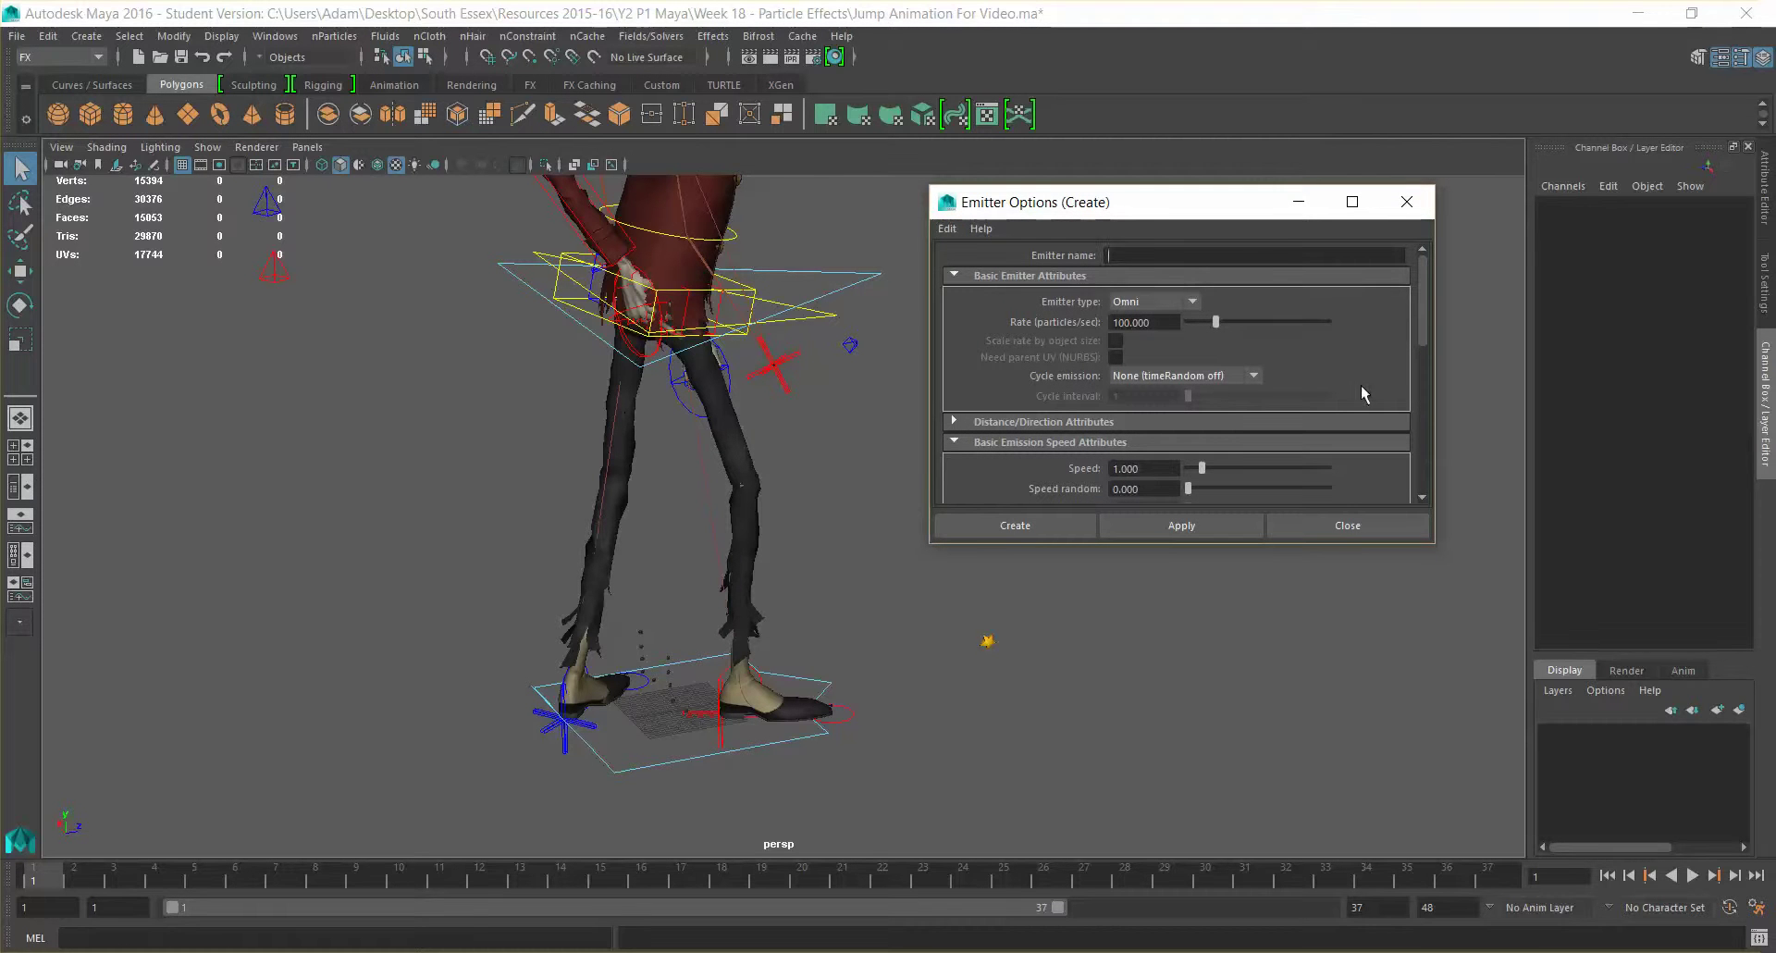
# Set the emitter type to Directional, review the remaining emitter options and create the legacy particle emitter.
pyautogui.click(1190, 302)
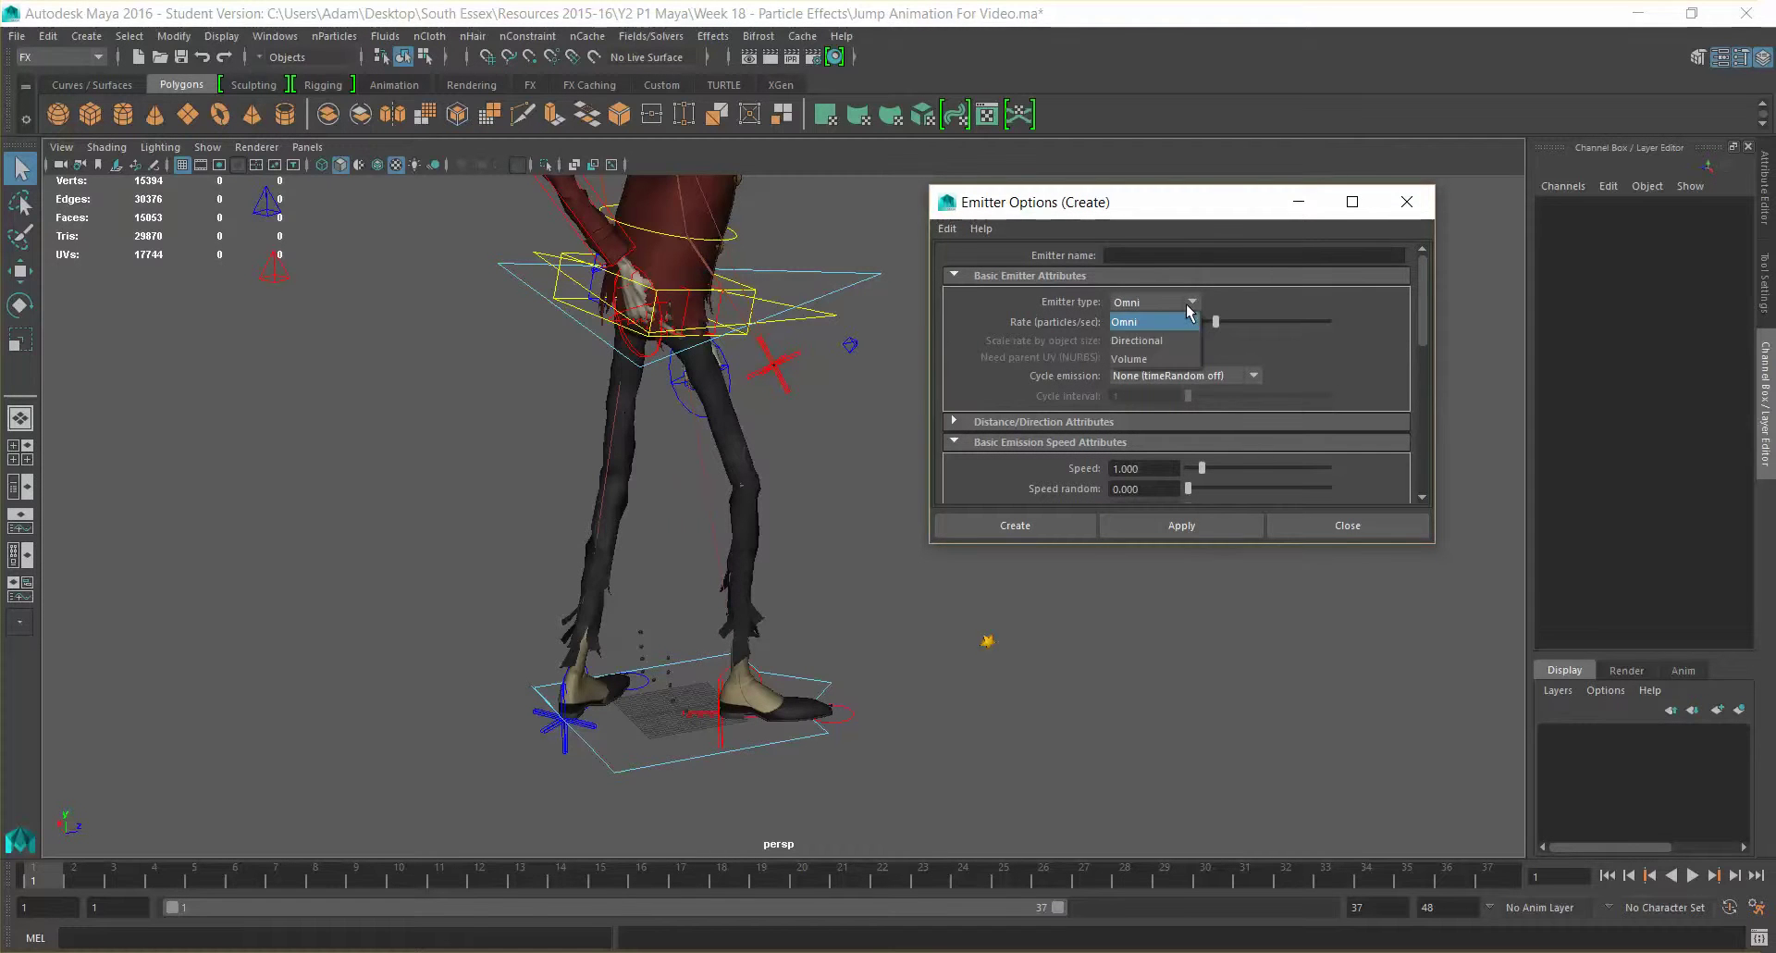
pyautogui.click(1179, 337)
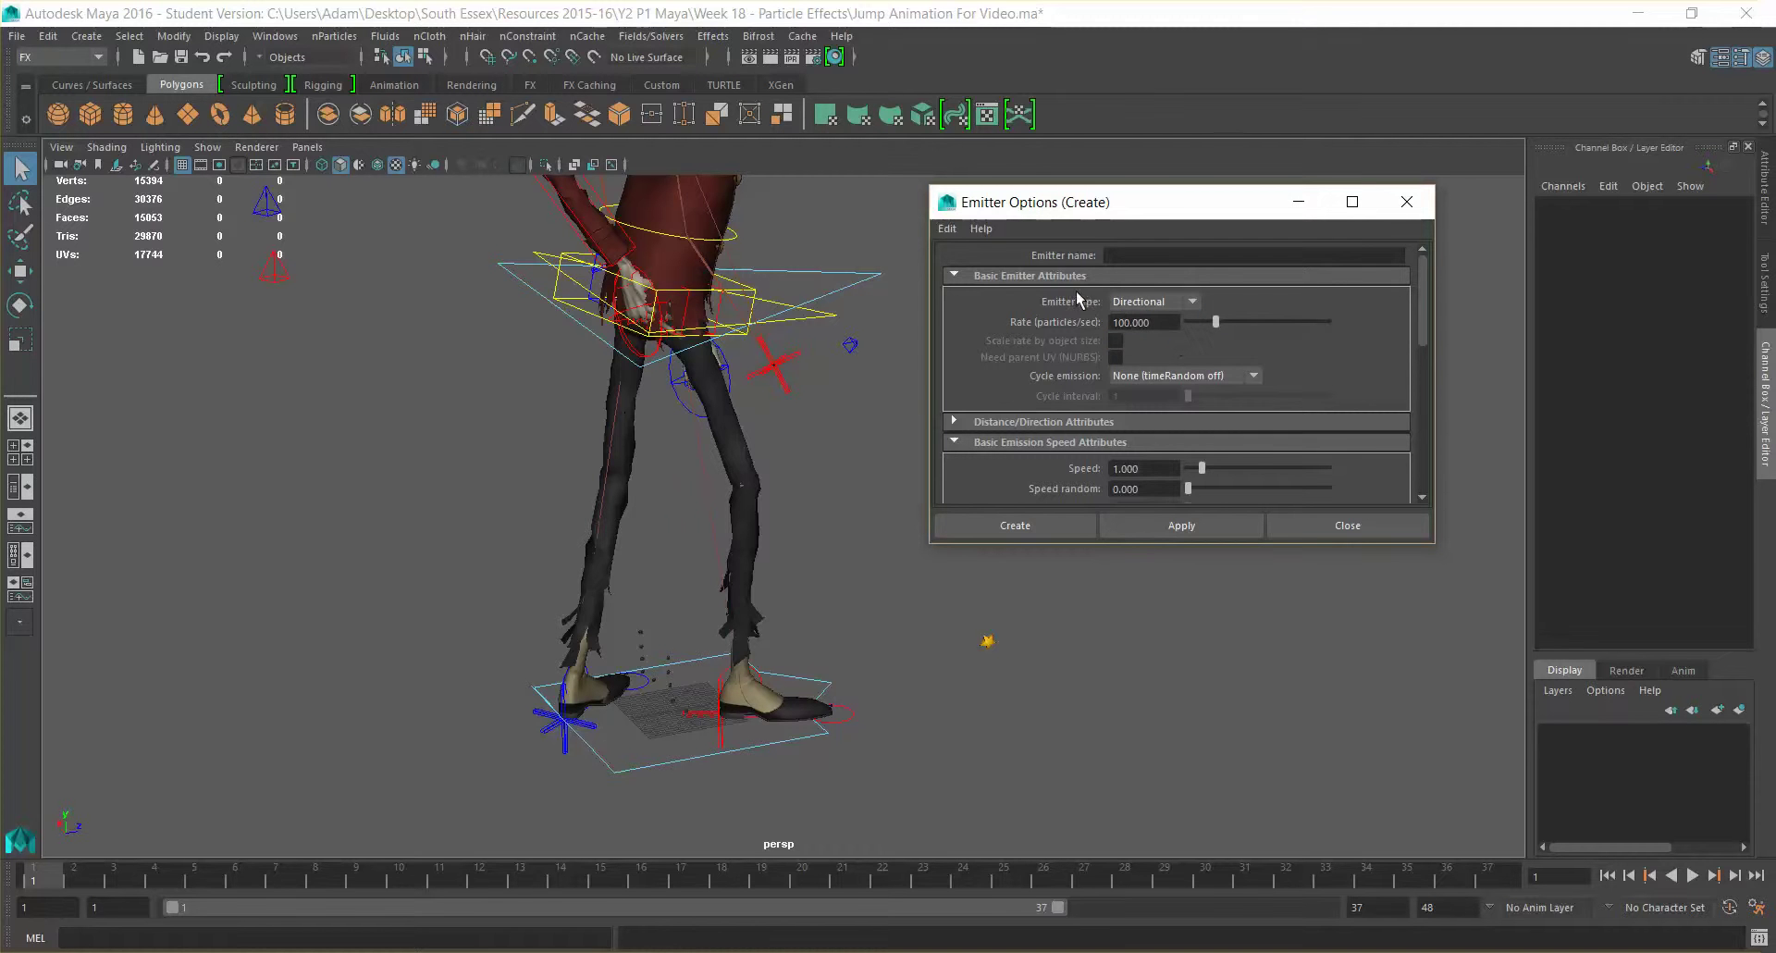
pyautogui.scroll(-2, 1025, 342)
pyautogui.scroll(2, 1256, 310)
pyautogui.scroll(-4, 1329, 342)
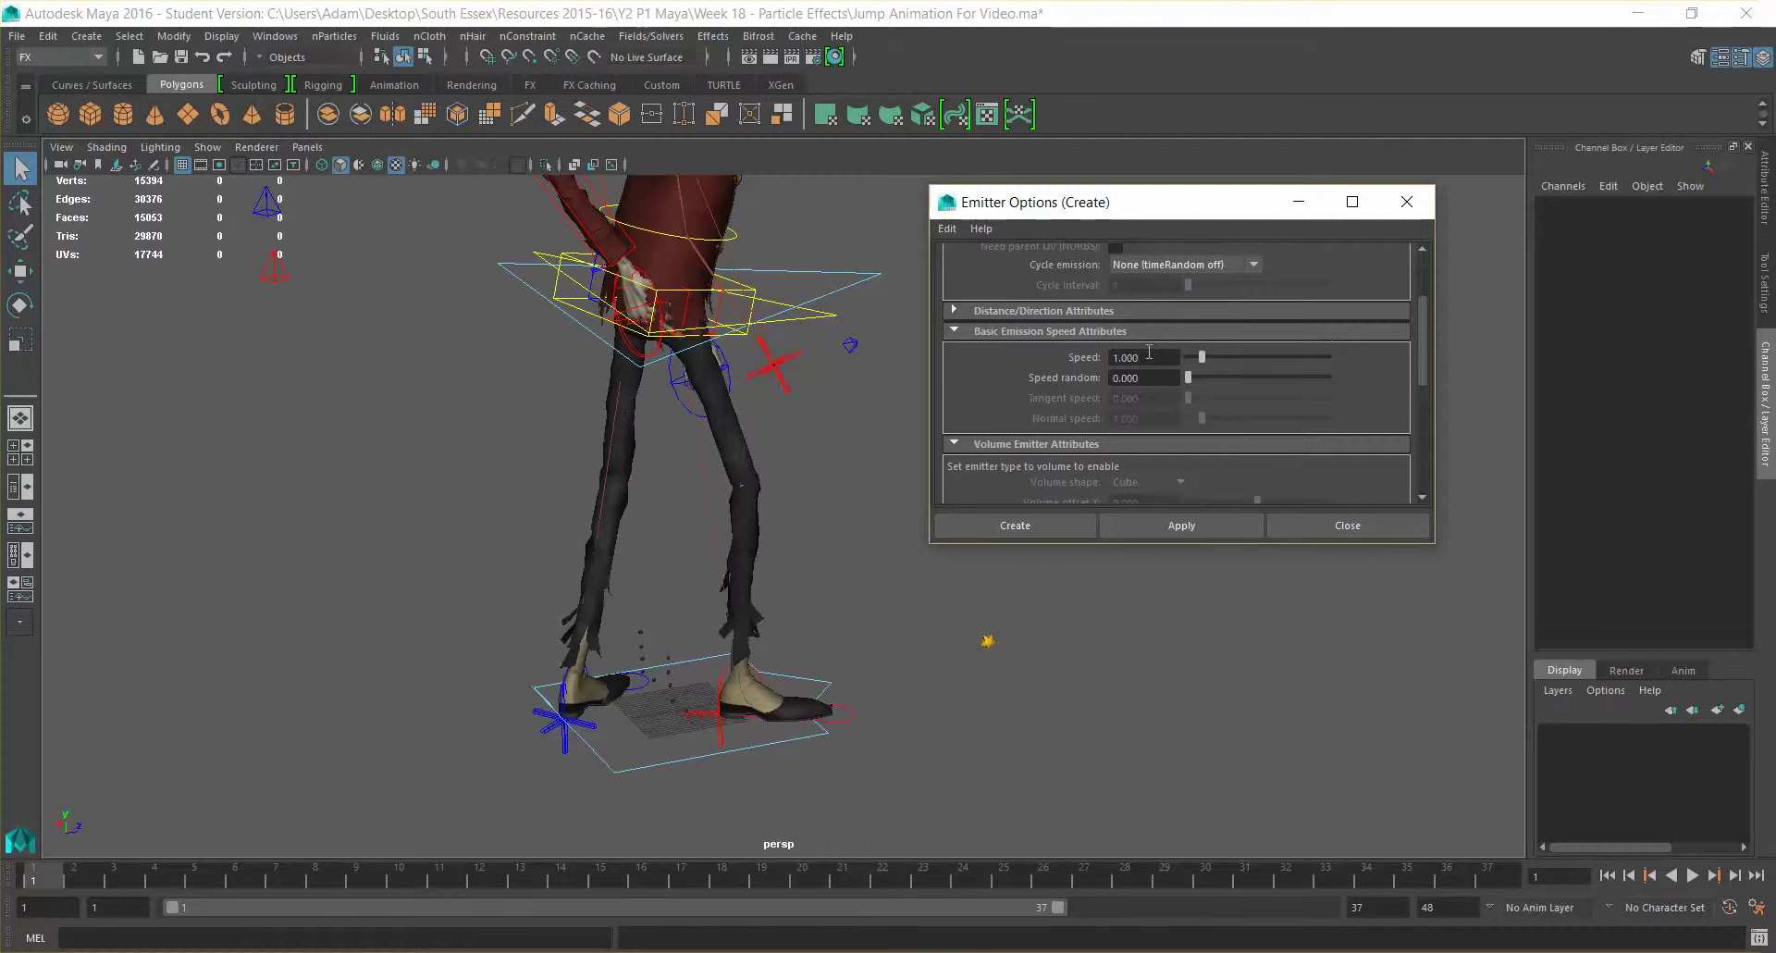
pyautogui.scroll(-6, 1158, 374)
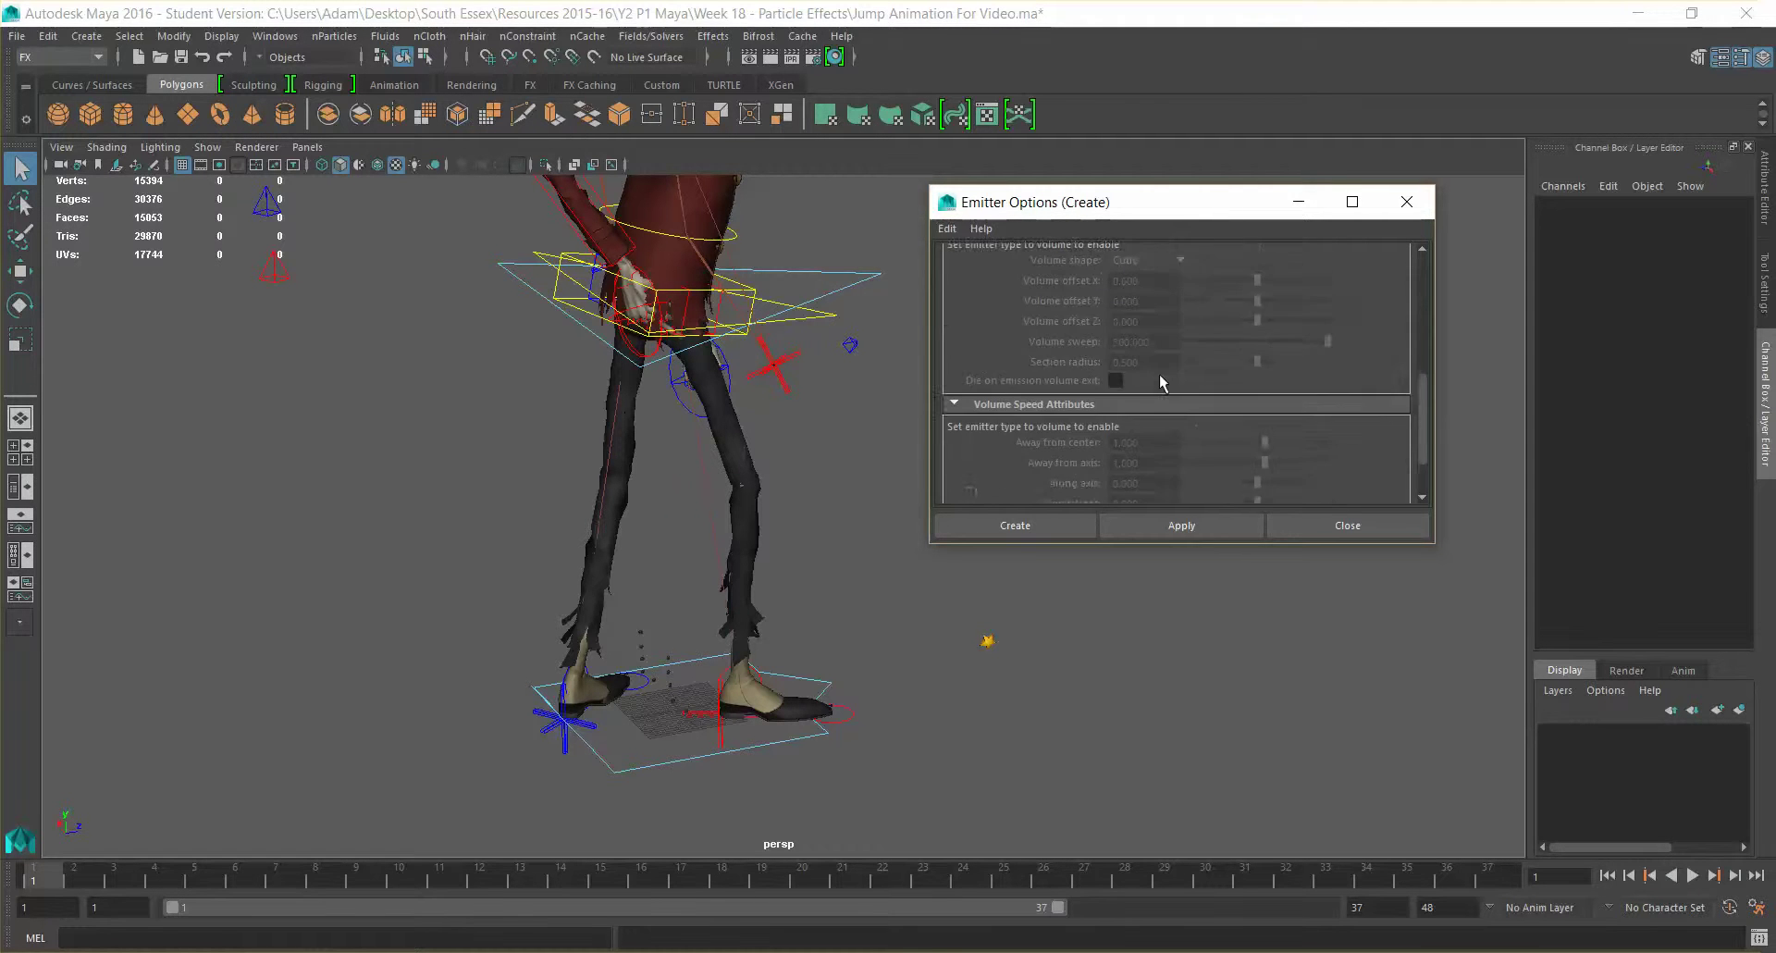
pyautogui.scroll(10, 1162, 373)
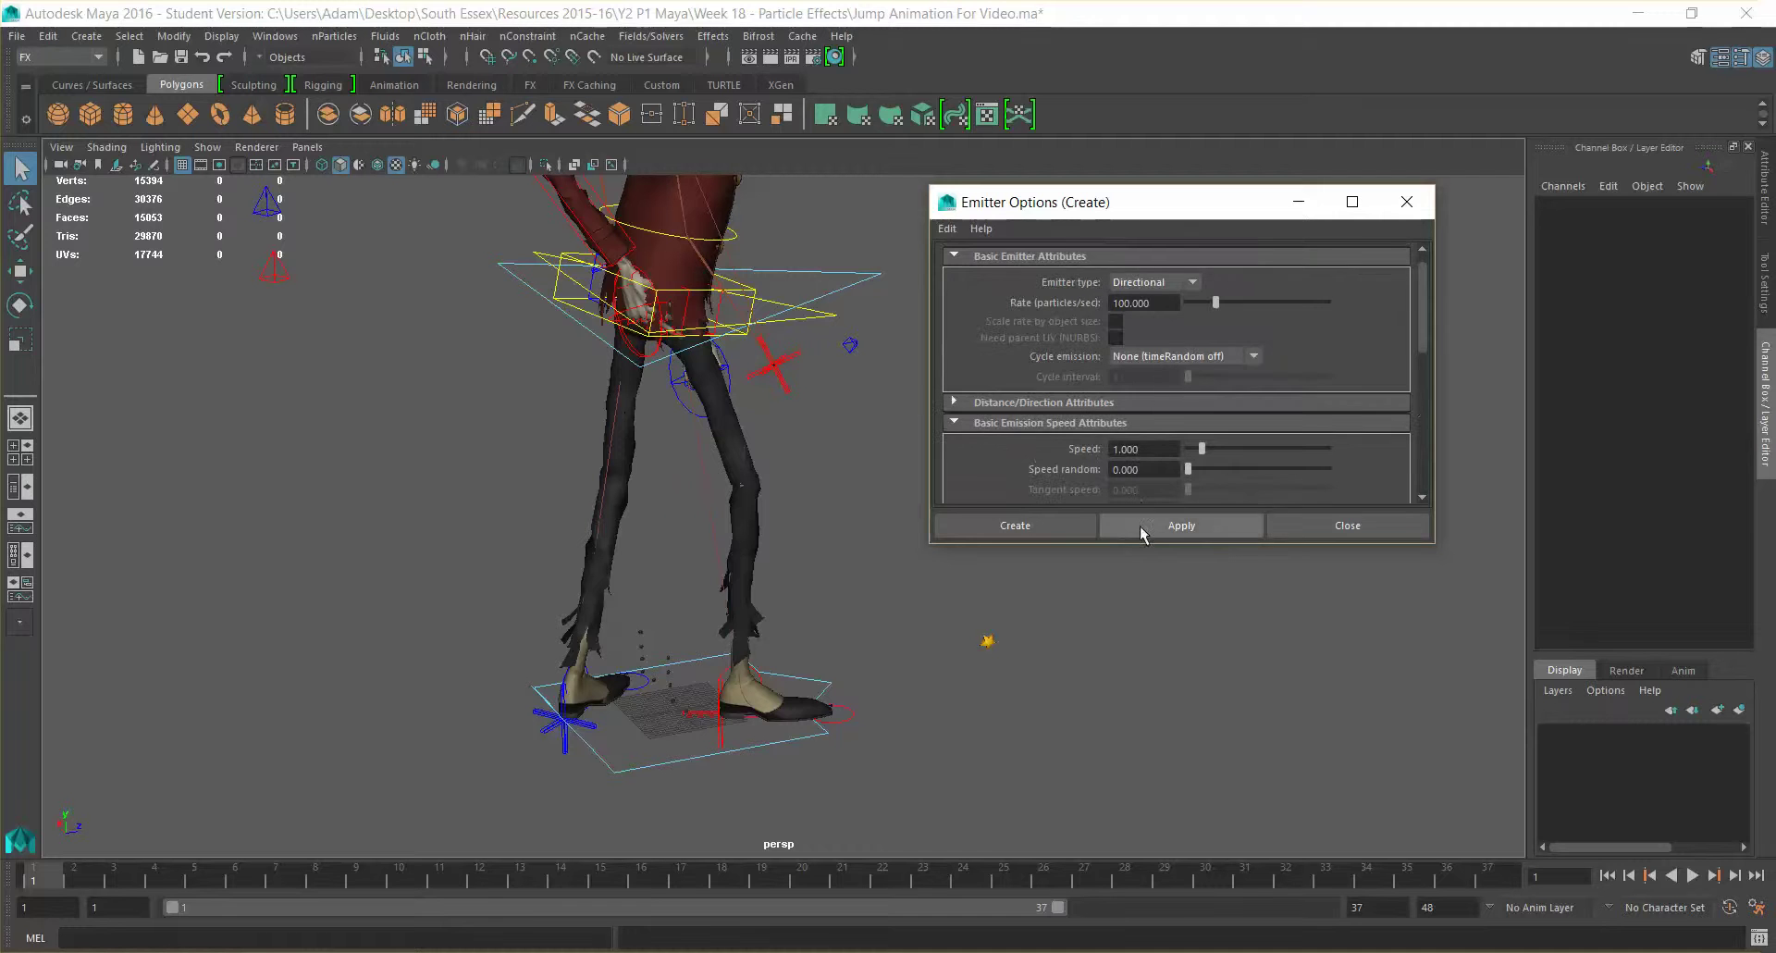
pyautogui.click(1036, 531)
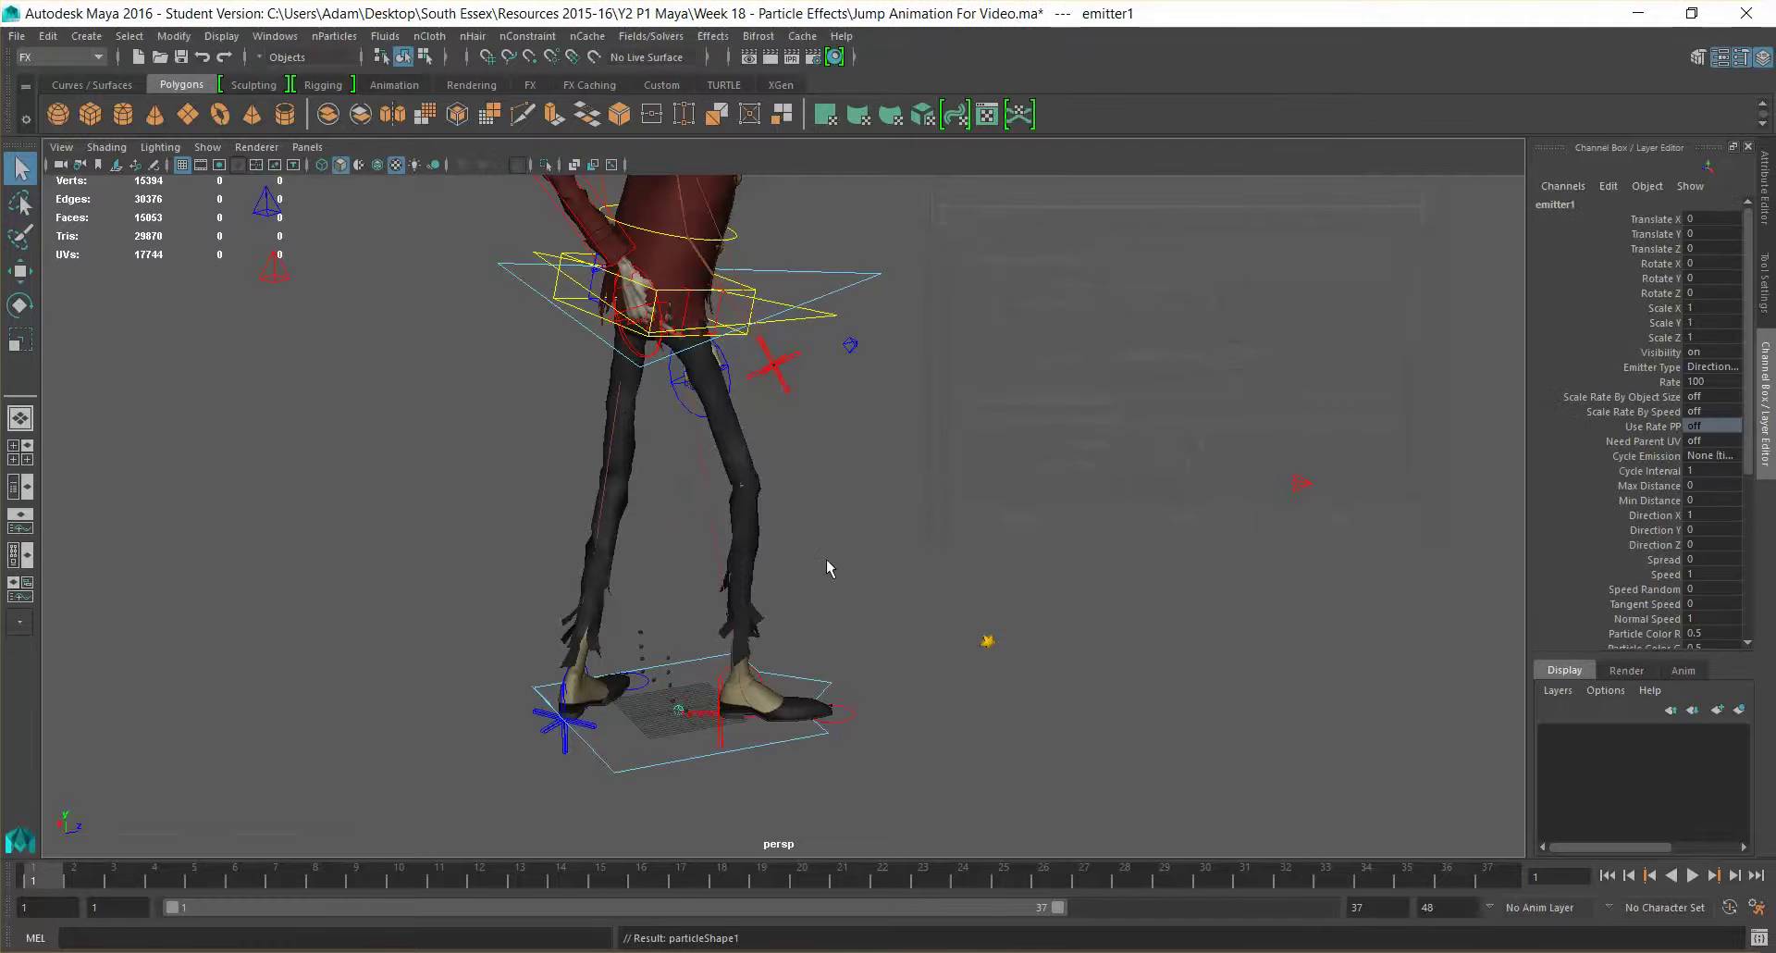
# Examine the new emitter at the grid origin between the character's feet up close.
pyautogui.keyDown('alt'); pyautogui.moveTo(768, 554); pyautogui.dragTo(899, 342, button='middle'); pyautogui.keyUp('alt')
pyautogui.scroll(5, 764, 446)
pyautogui.scroll(4, 860, 388)
pyautogui.keyDown('alt'); pyautogui.moveTo(738, 534); pyautogui.dragTo(735, 544); pyautogui.keyUp('alt')
pyautogui.scroll(10, 735, 544)
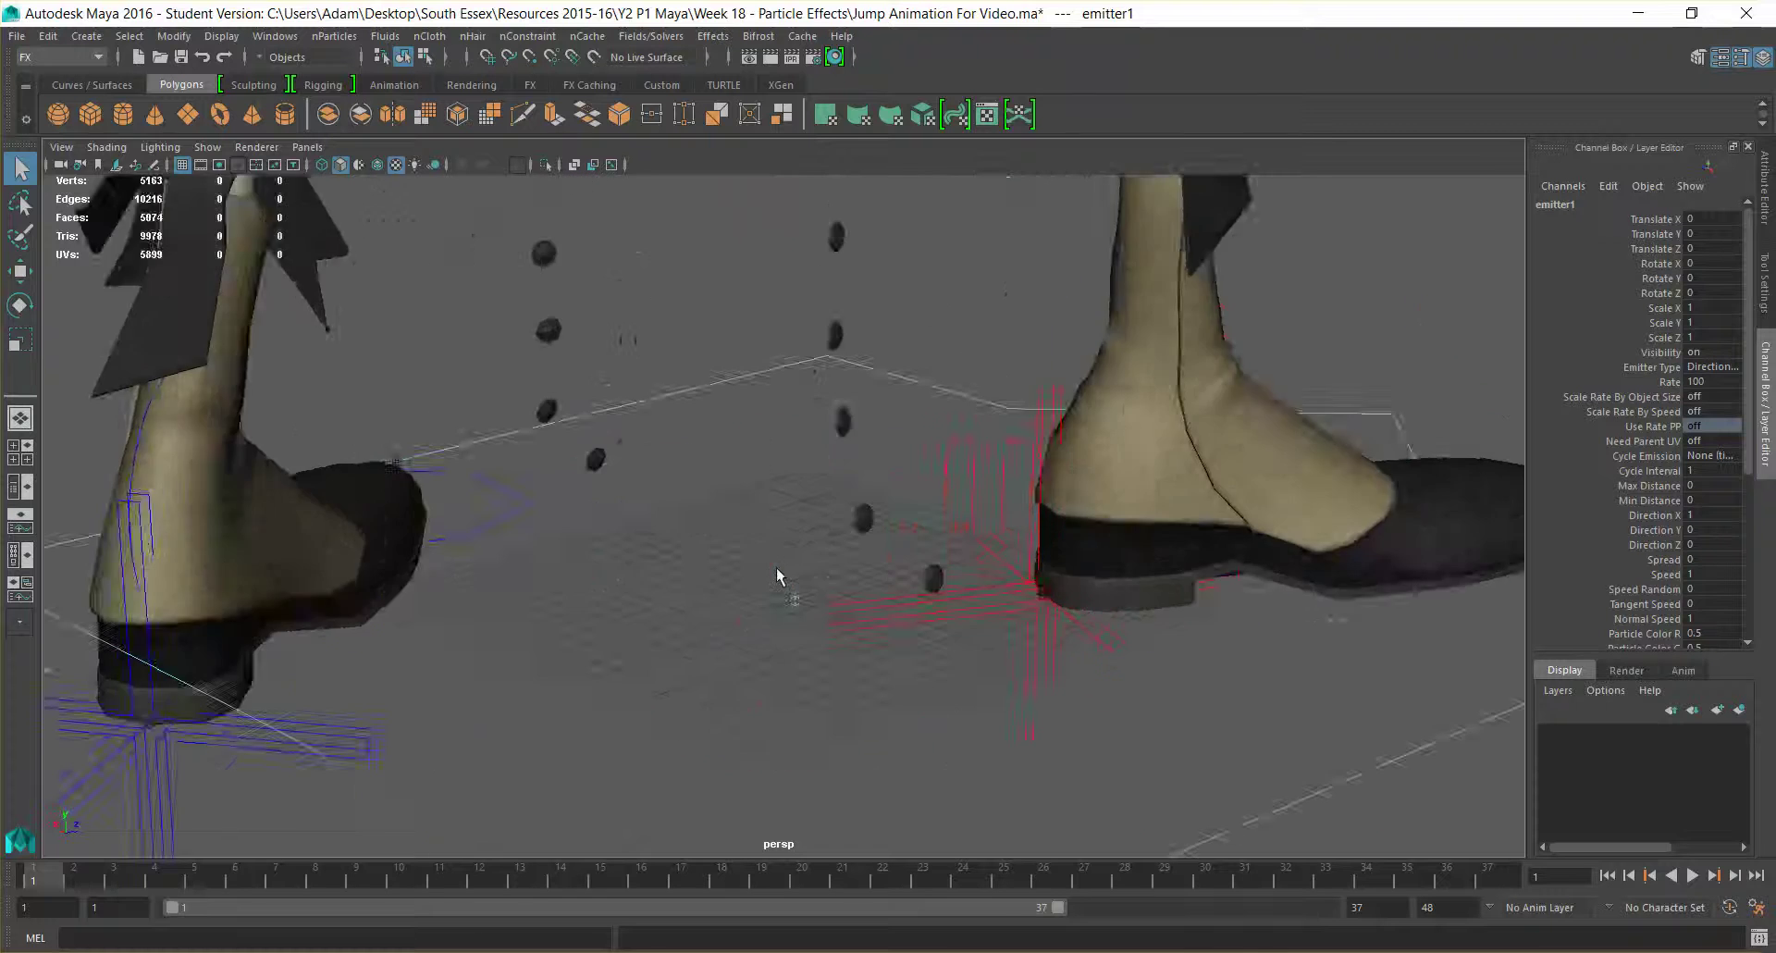
pyautogui.scroll(-10, 821, 823)
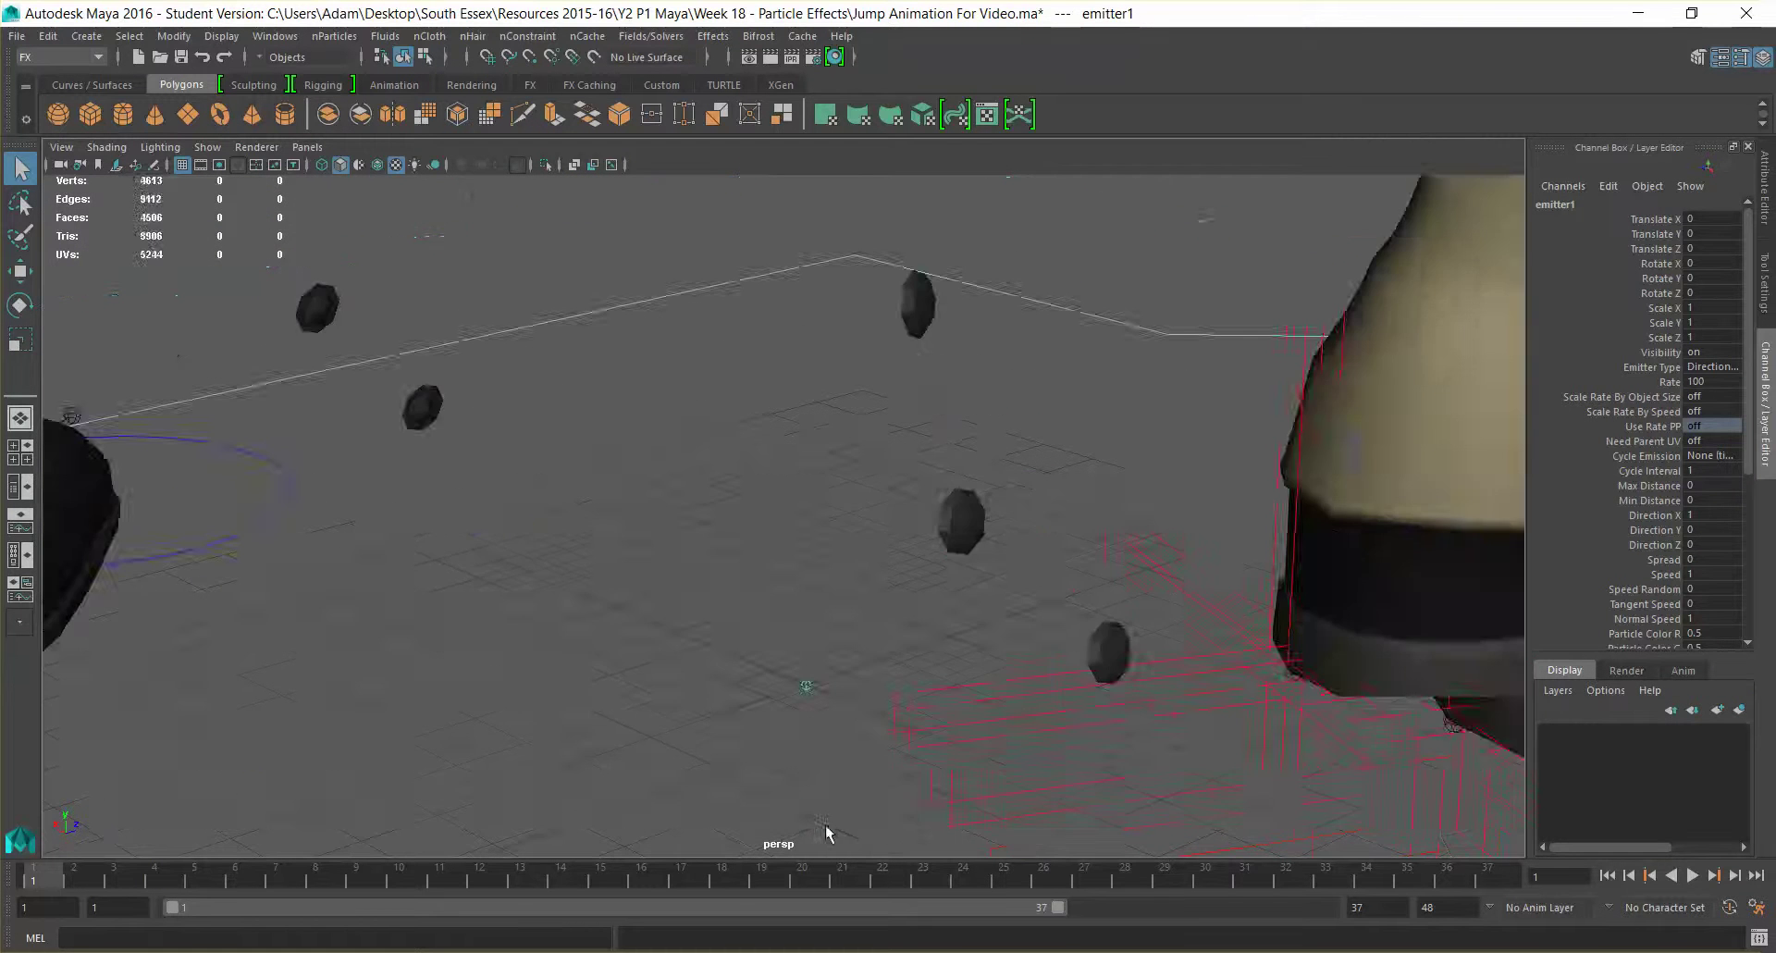
pyautogui.scroll(3, 781, 599)
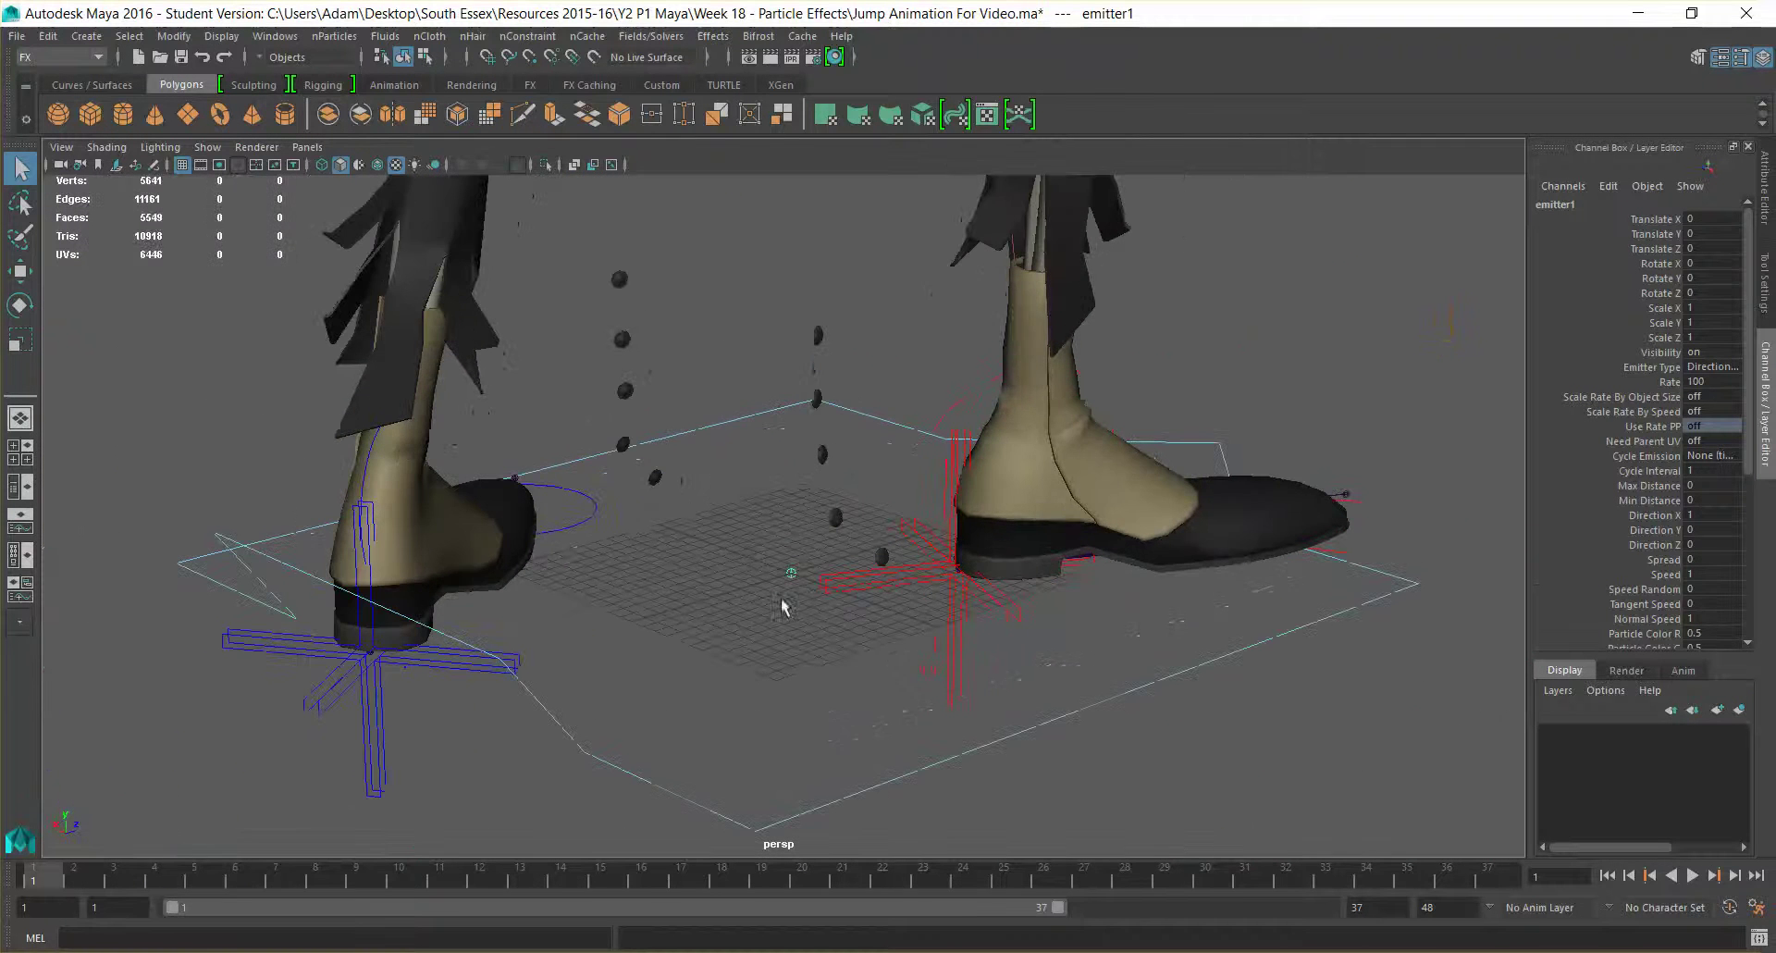
# Show the Outliner beside the perspective view and identify the emitter1 and particle1 objects in the scene.
pyautogui.click(19, 495)
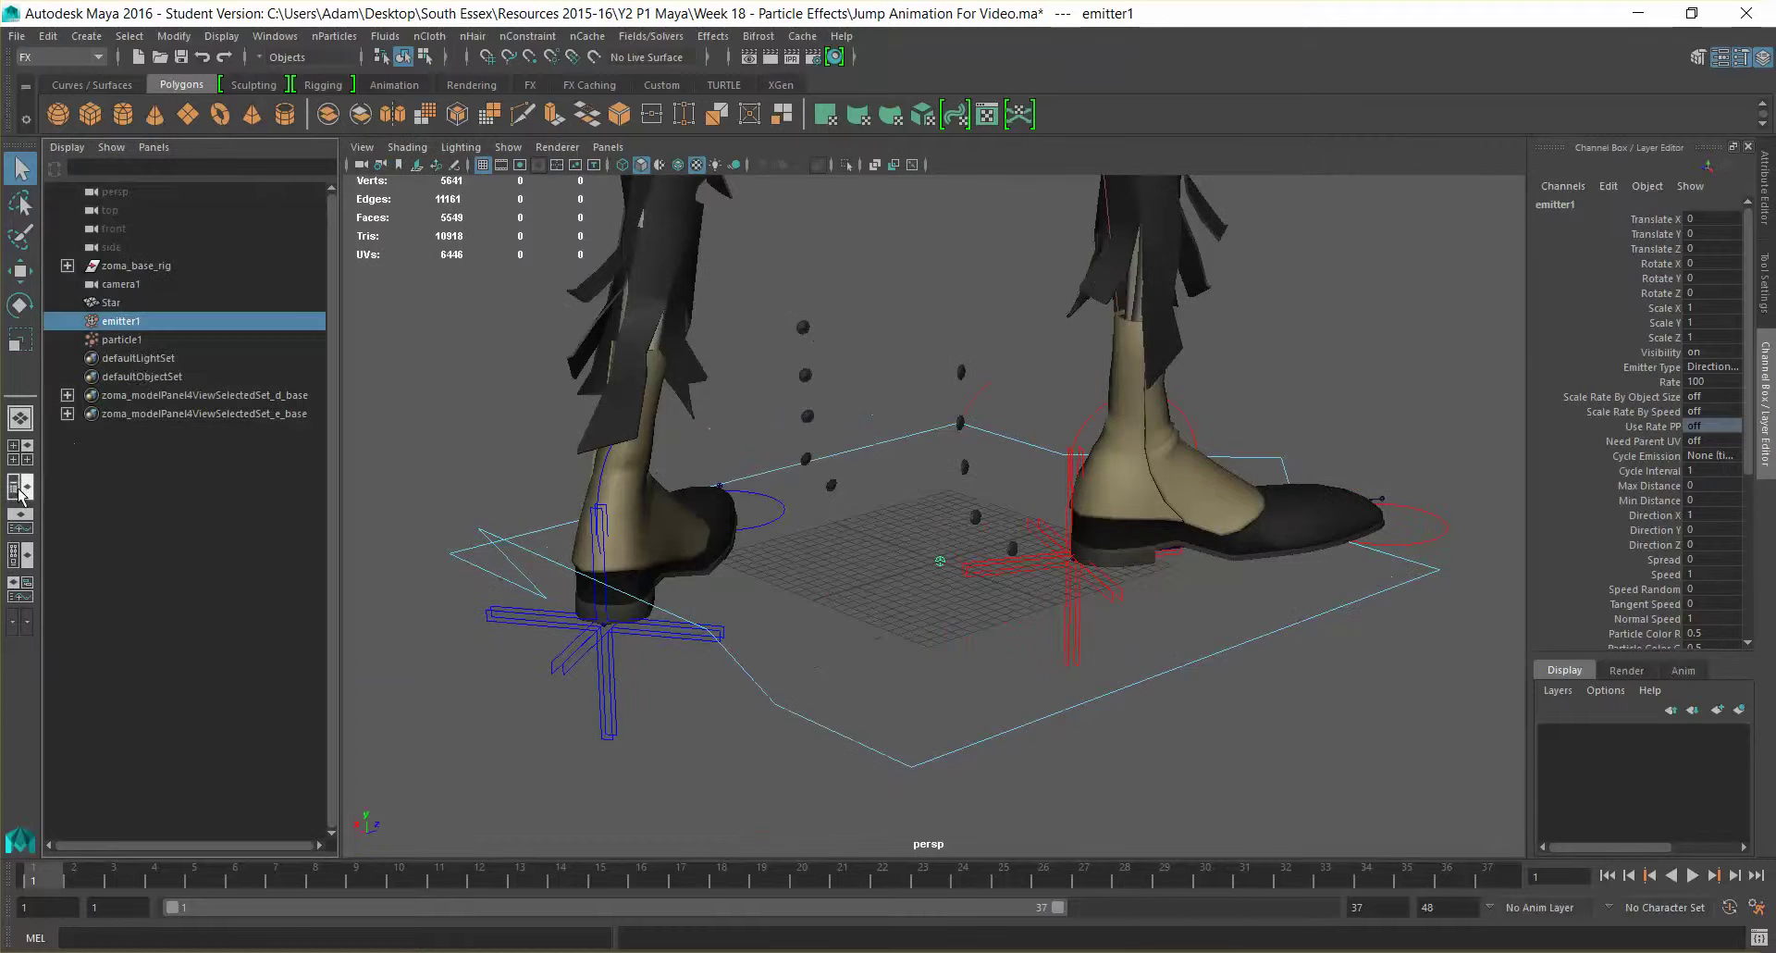
pyautogui.click(137, 340)
pyautogui.click(146, 322)
pyautogui.click(129, 342)
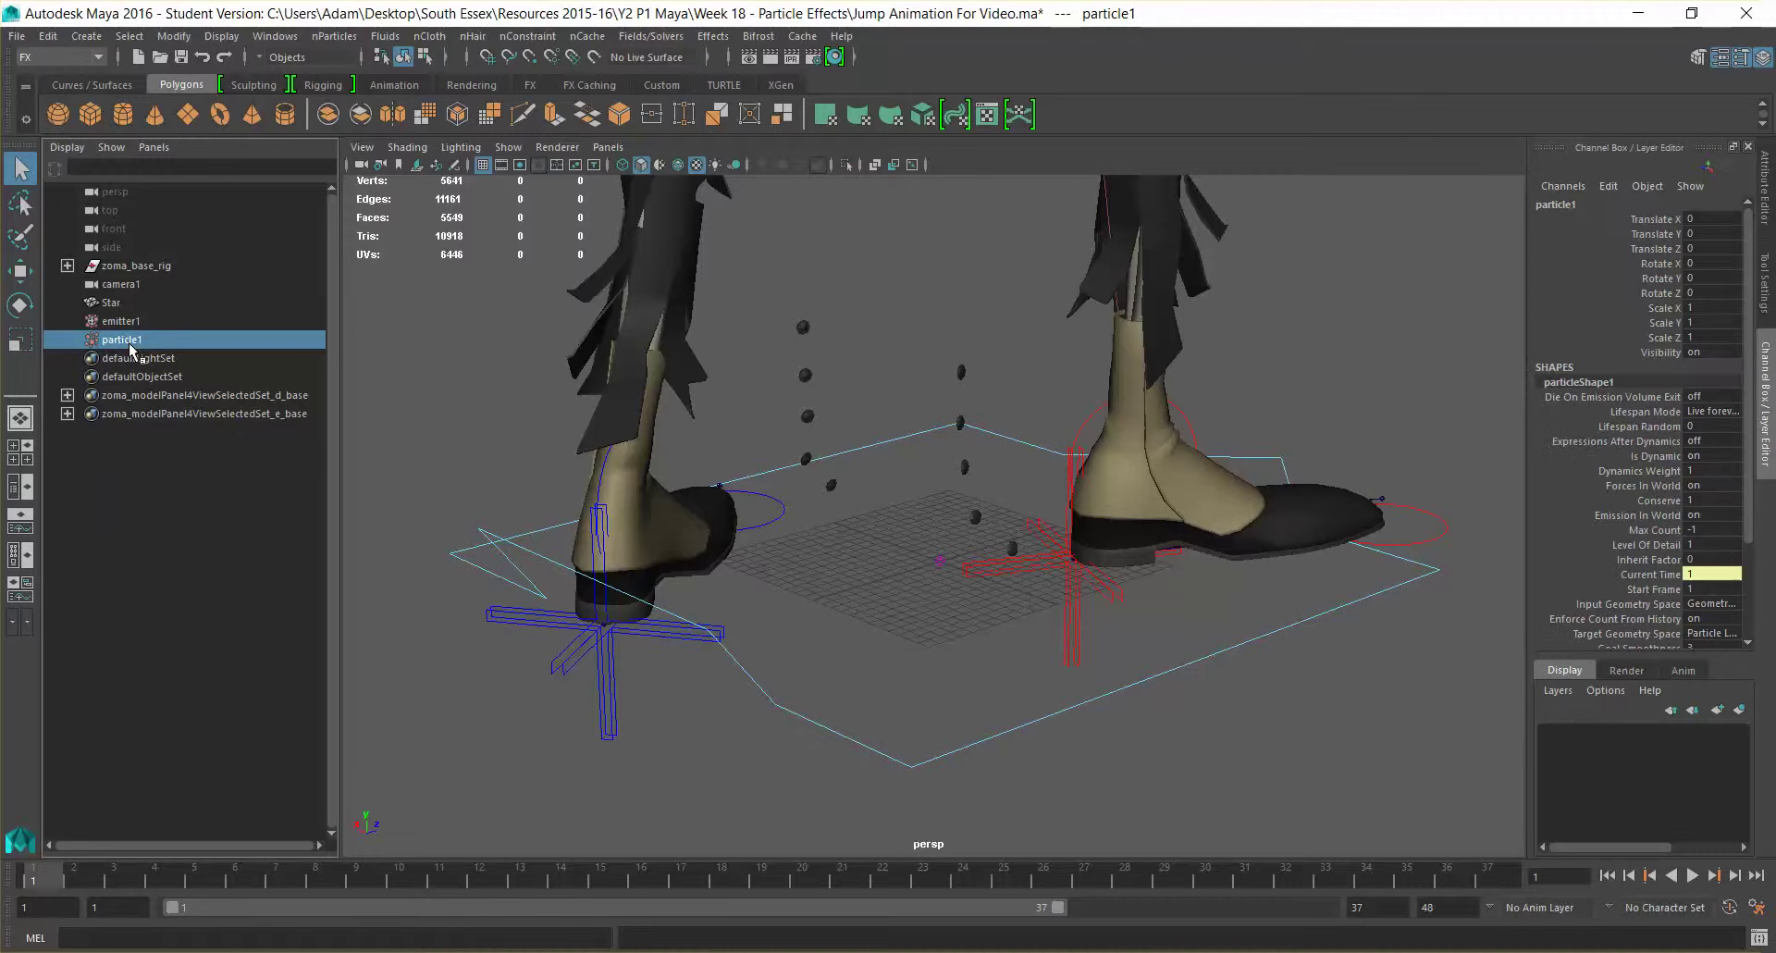
pyautogui.click(143, 322)
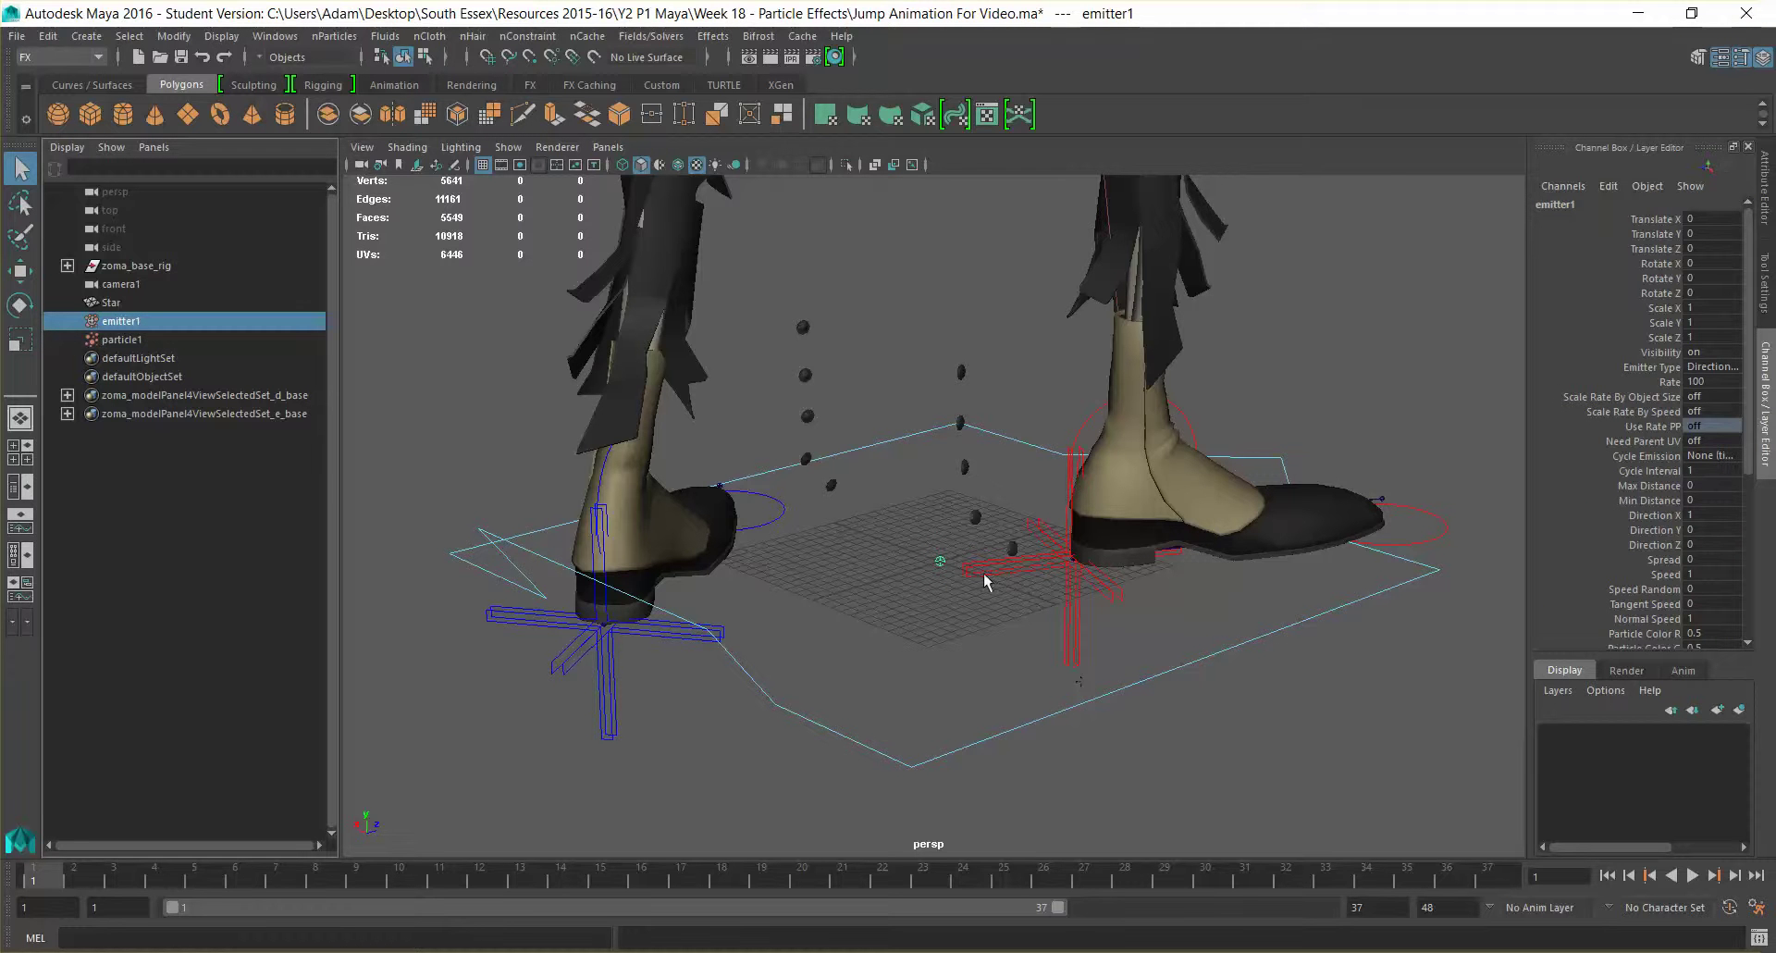
pyautogui.scroll(5, 951, 571)
pyautogui.scroll(-3, 961, 575)
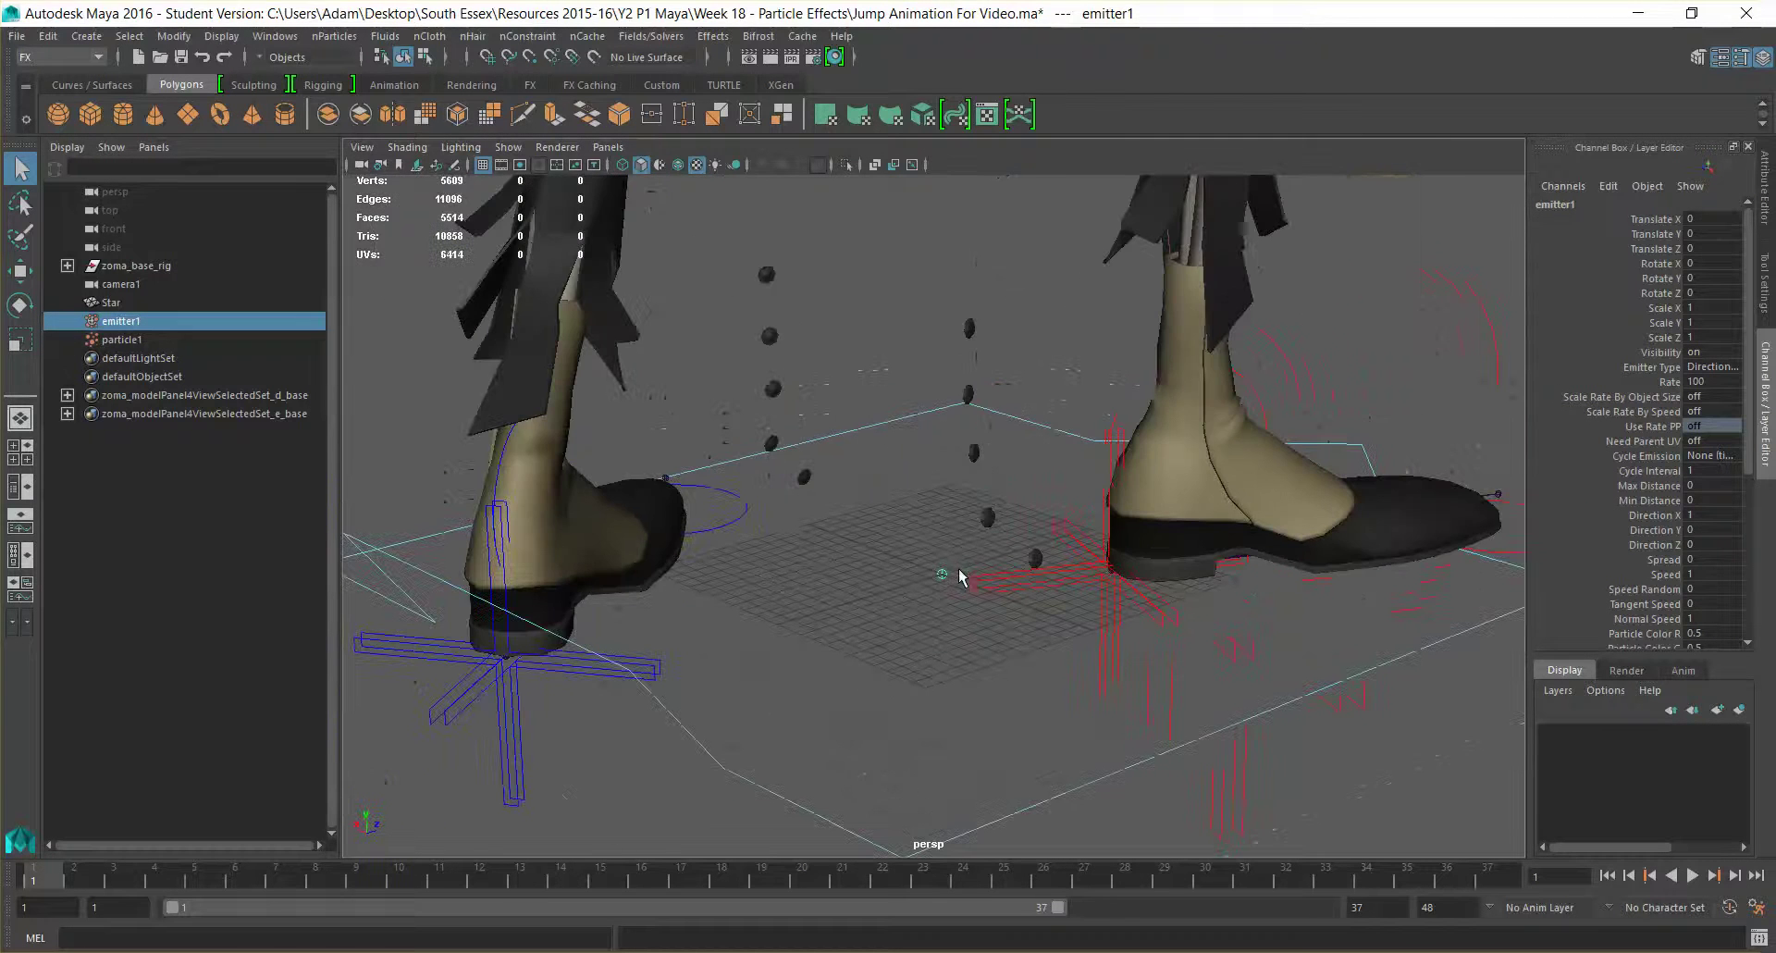
# Select particle1 and play back the animation to examine the emitted particles up close, stopping playback at frame 34.
pyautogui.click(125, 339)
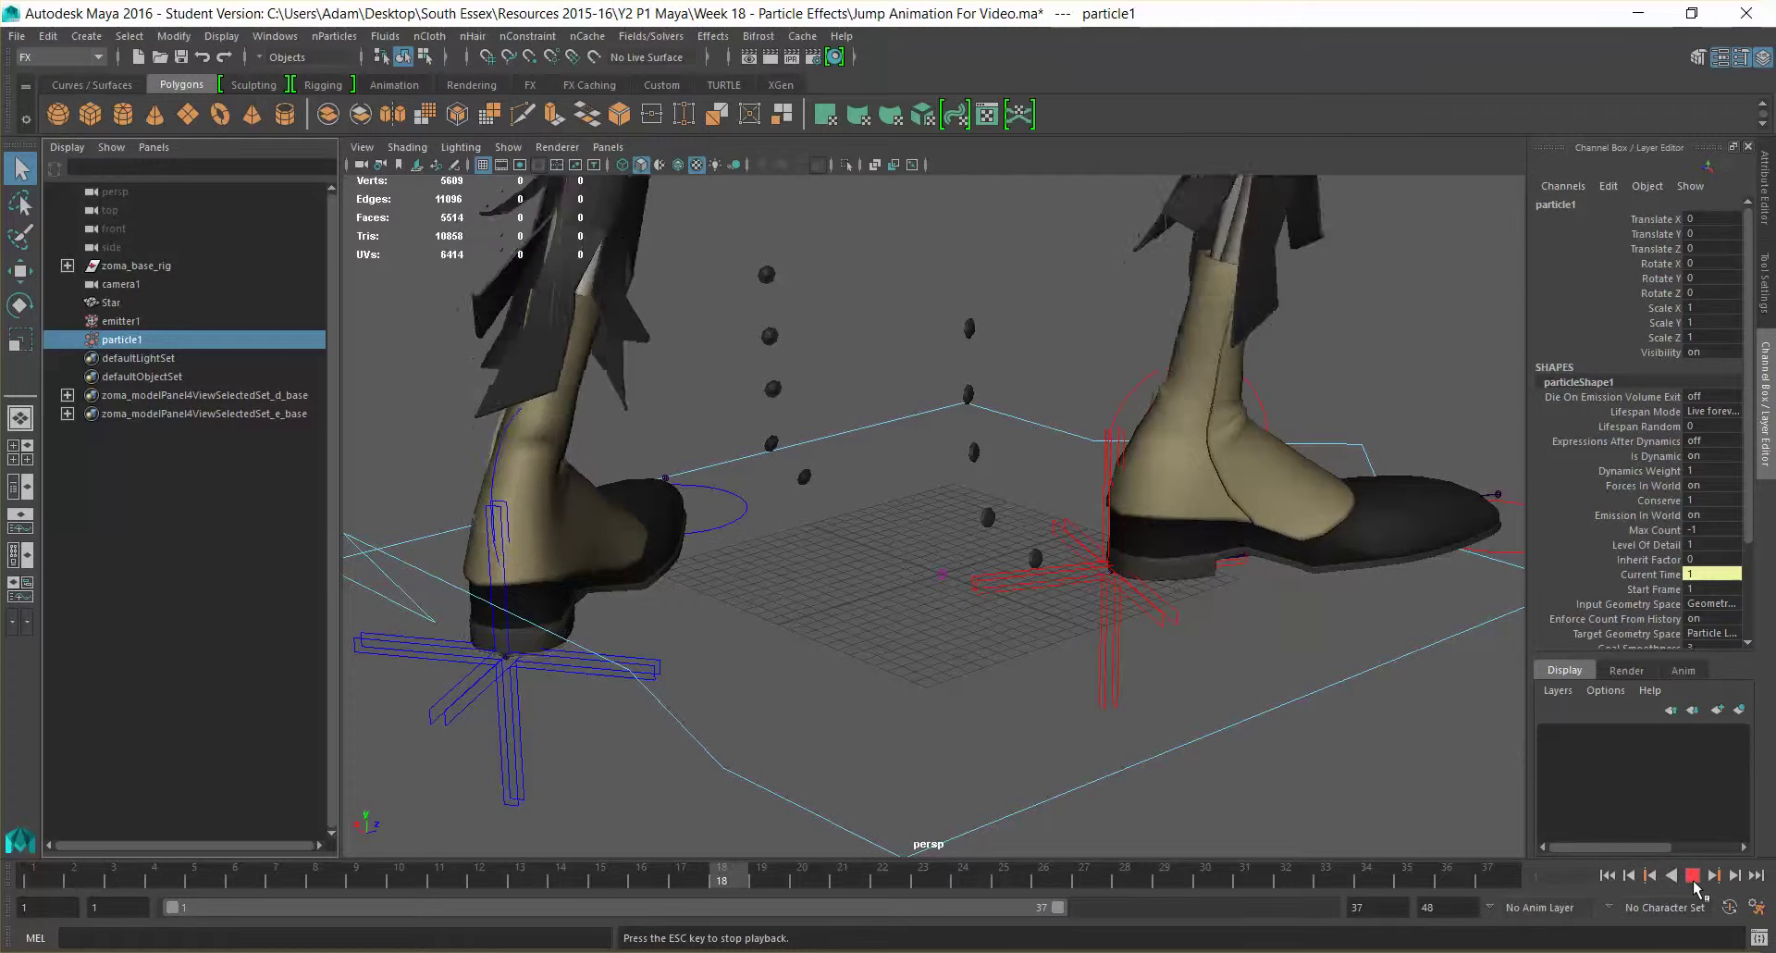
pyautogui.scroll(5, 1114, 689)
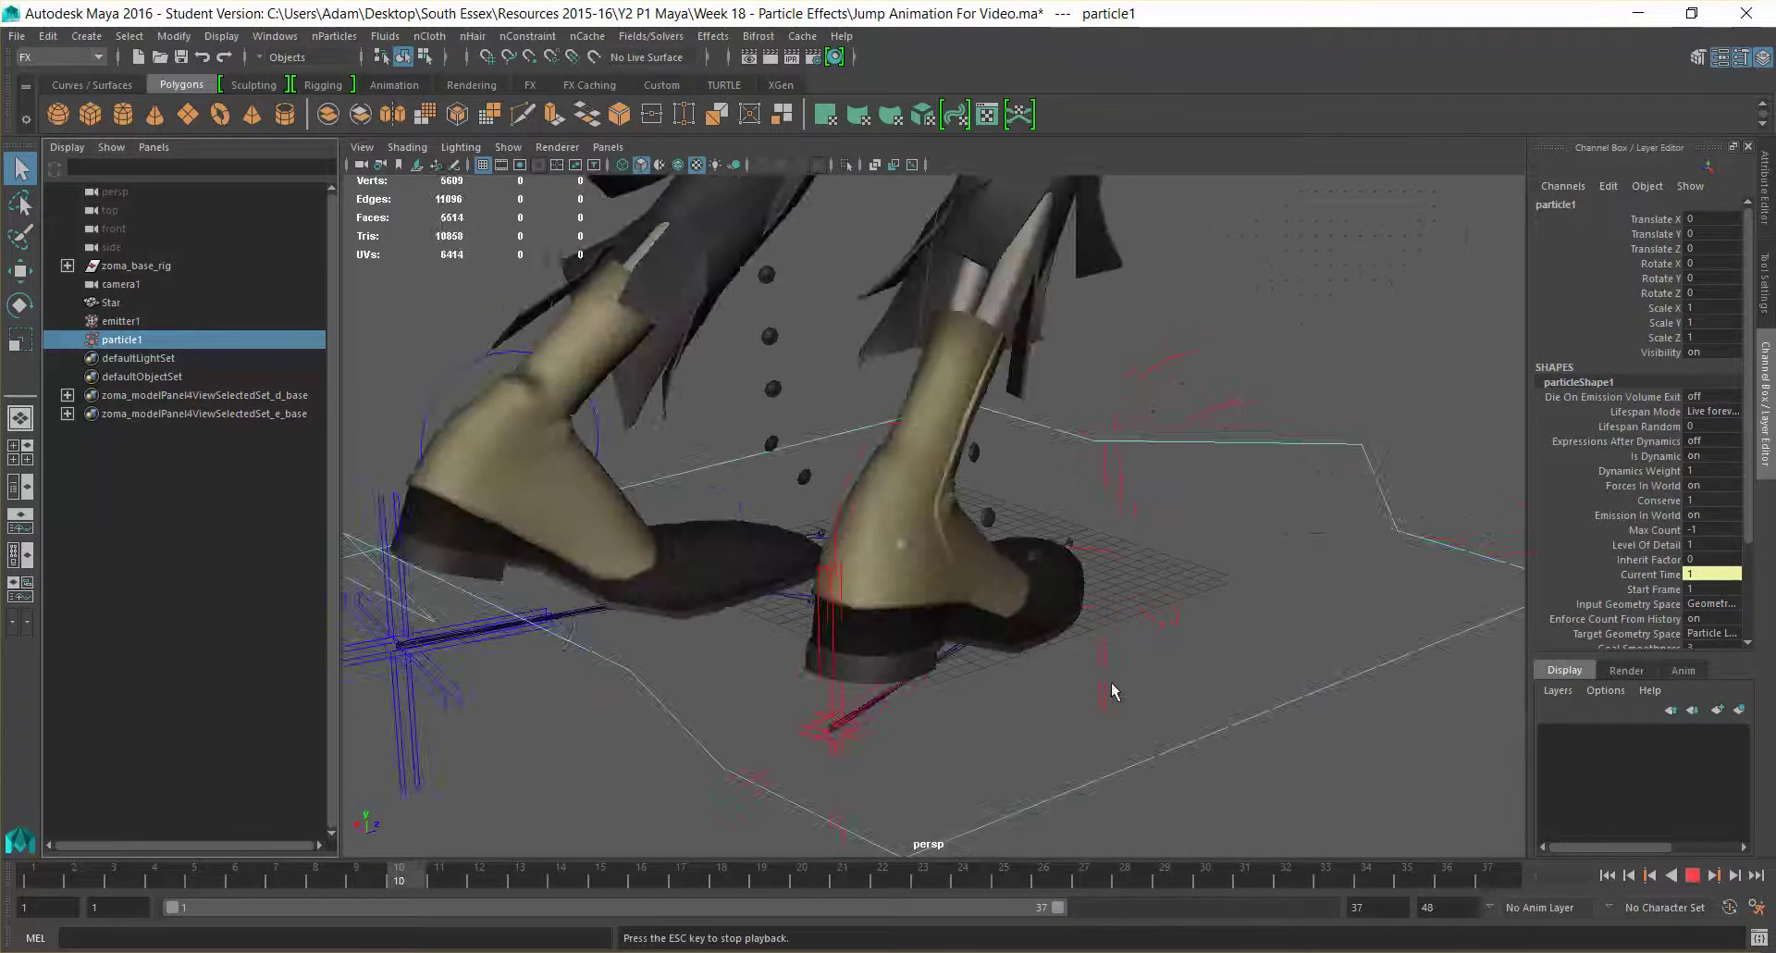
pyautogui.scroll(5, 1103, 681)
pyautogui.scroll(-3, 1060, 707)
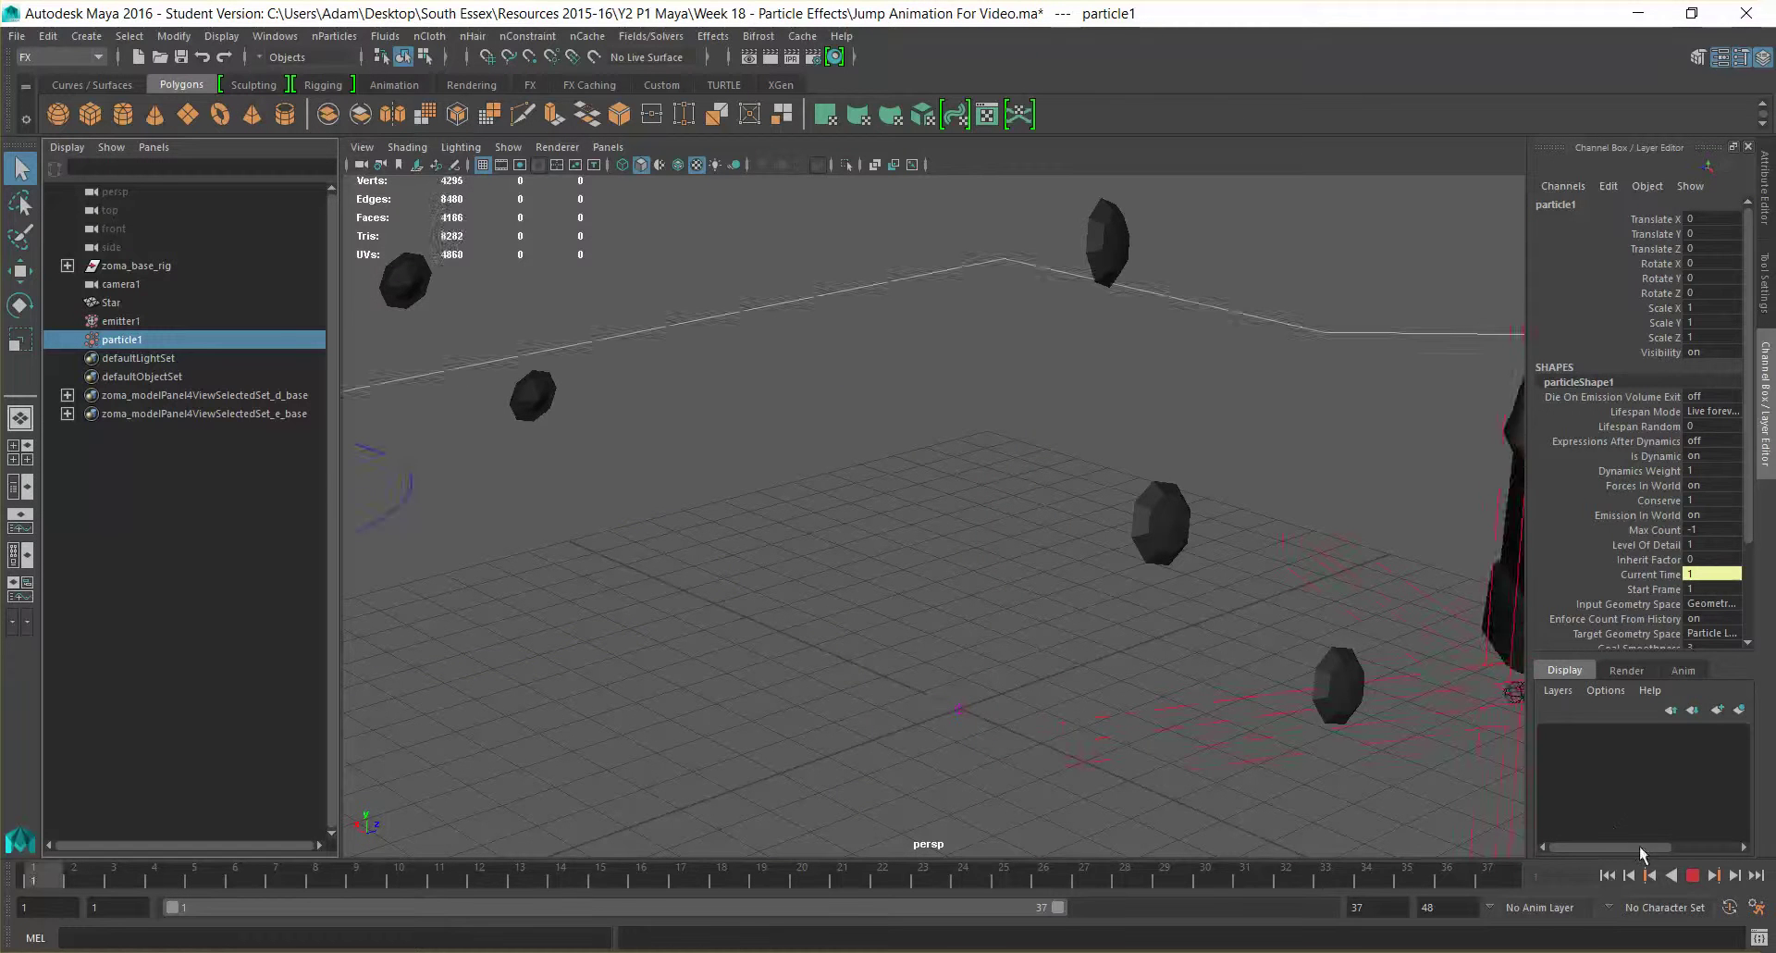
pyautogui.click(1691, 875)
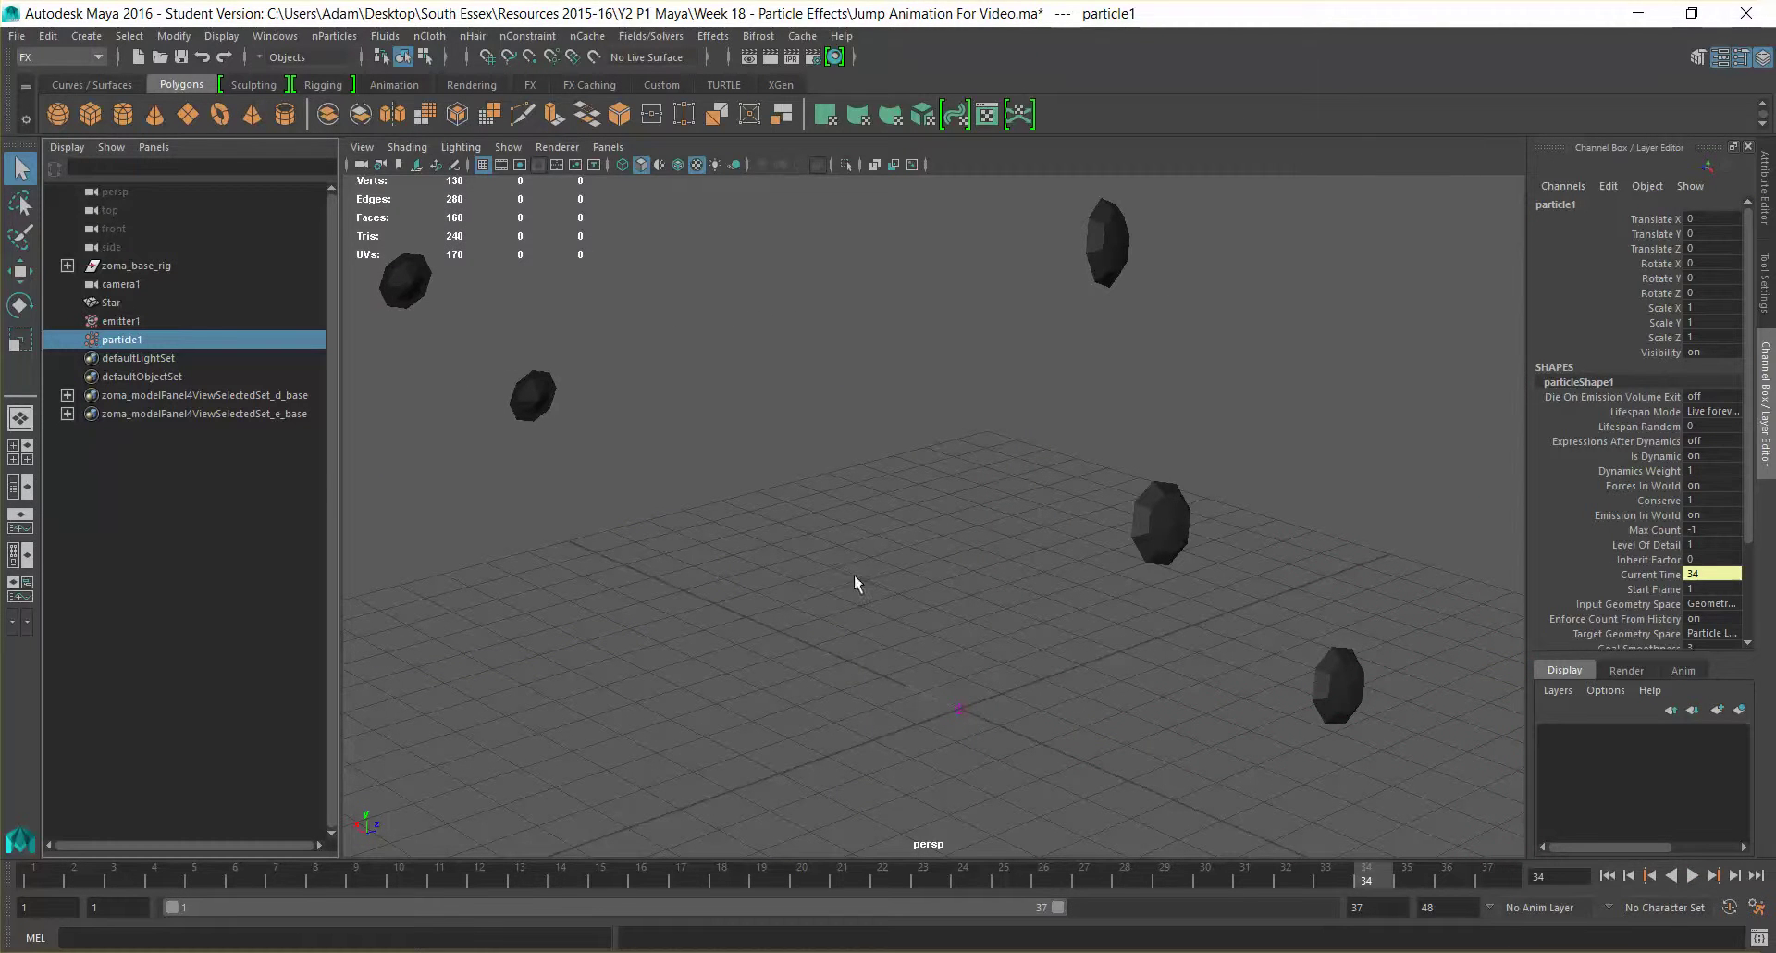
# Compare the attributes of the Star, emitter1 and particle1 objects, including the detailed attributes of the emitter.
pyautogui.click(168, 320)
pyautogui.click(130, 305)
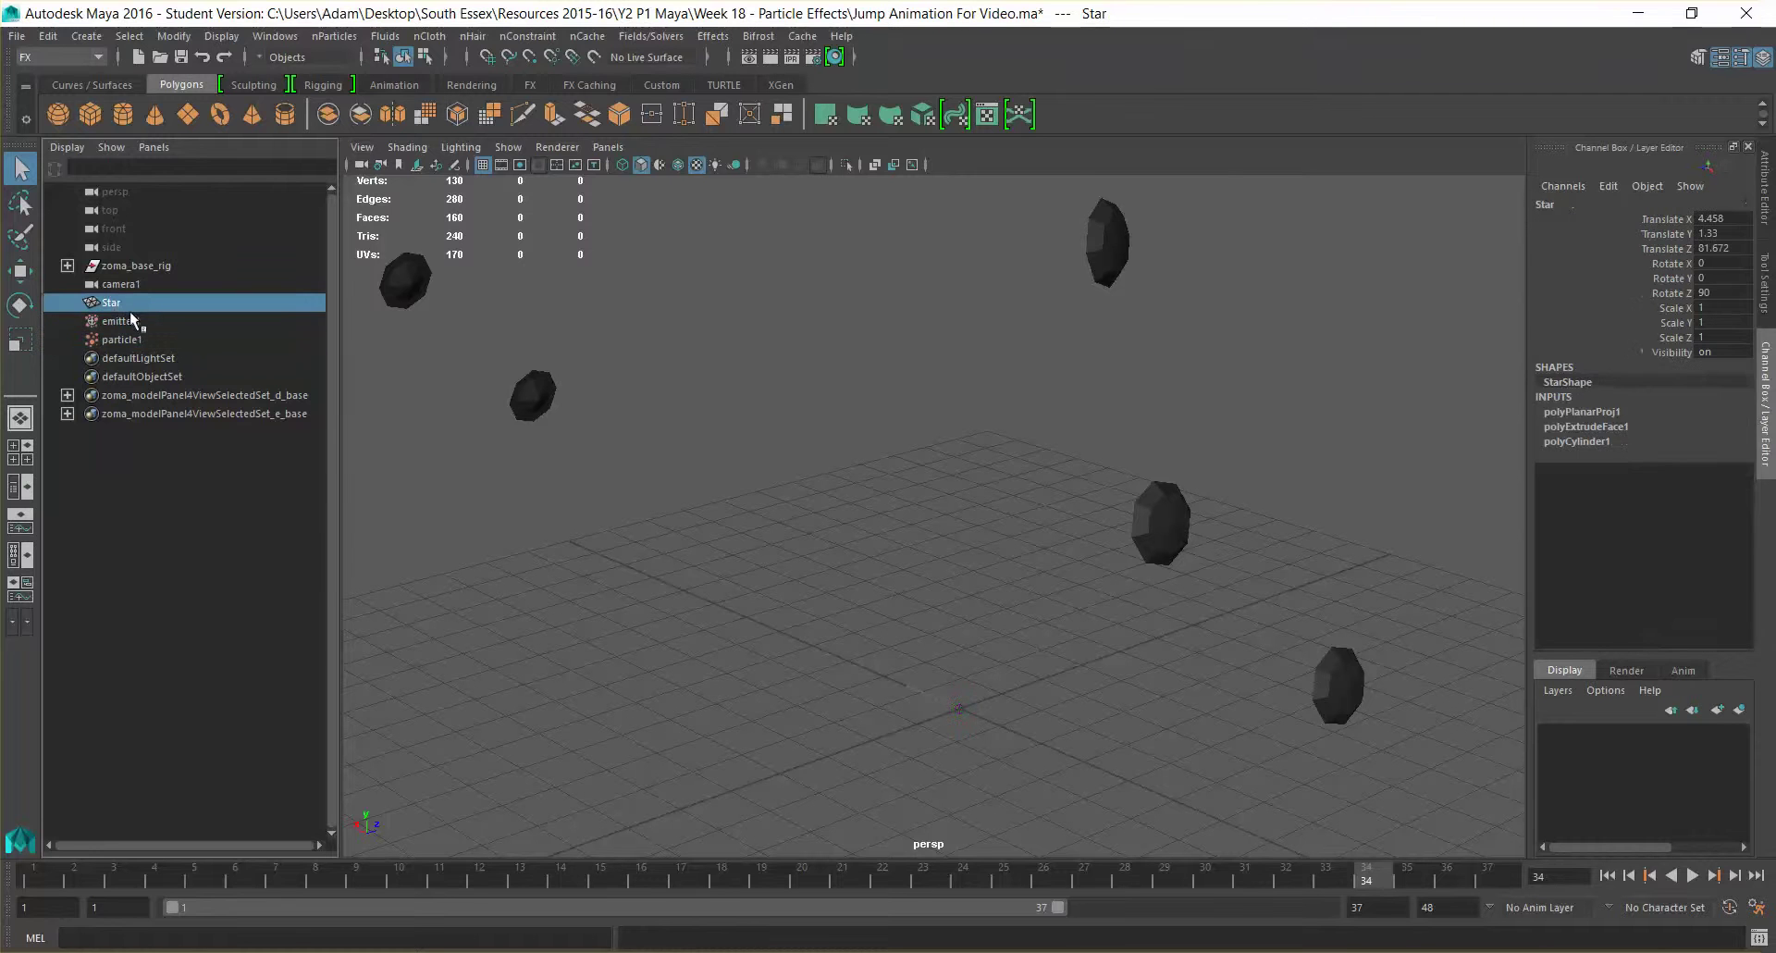
pyautogui.click(133, 320)
pyautogui.click(159, 338)
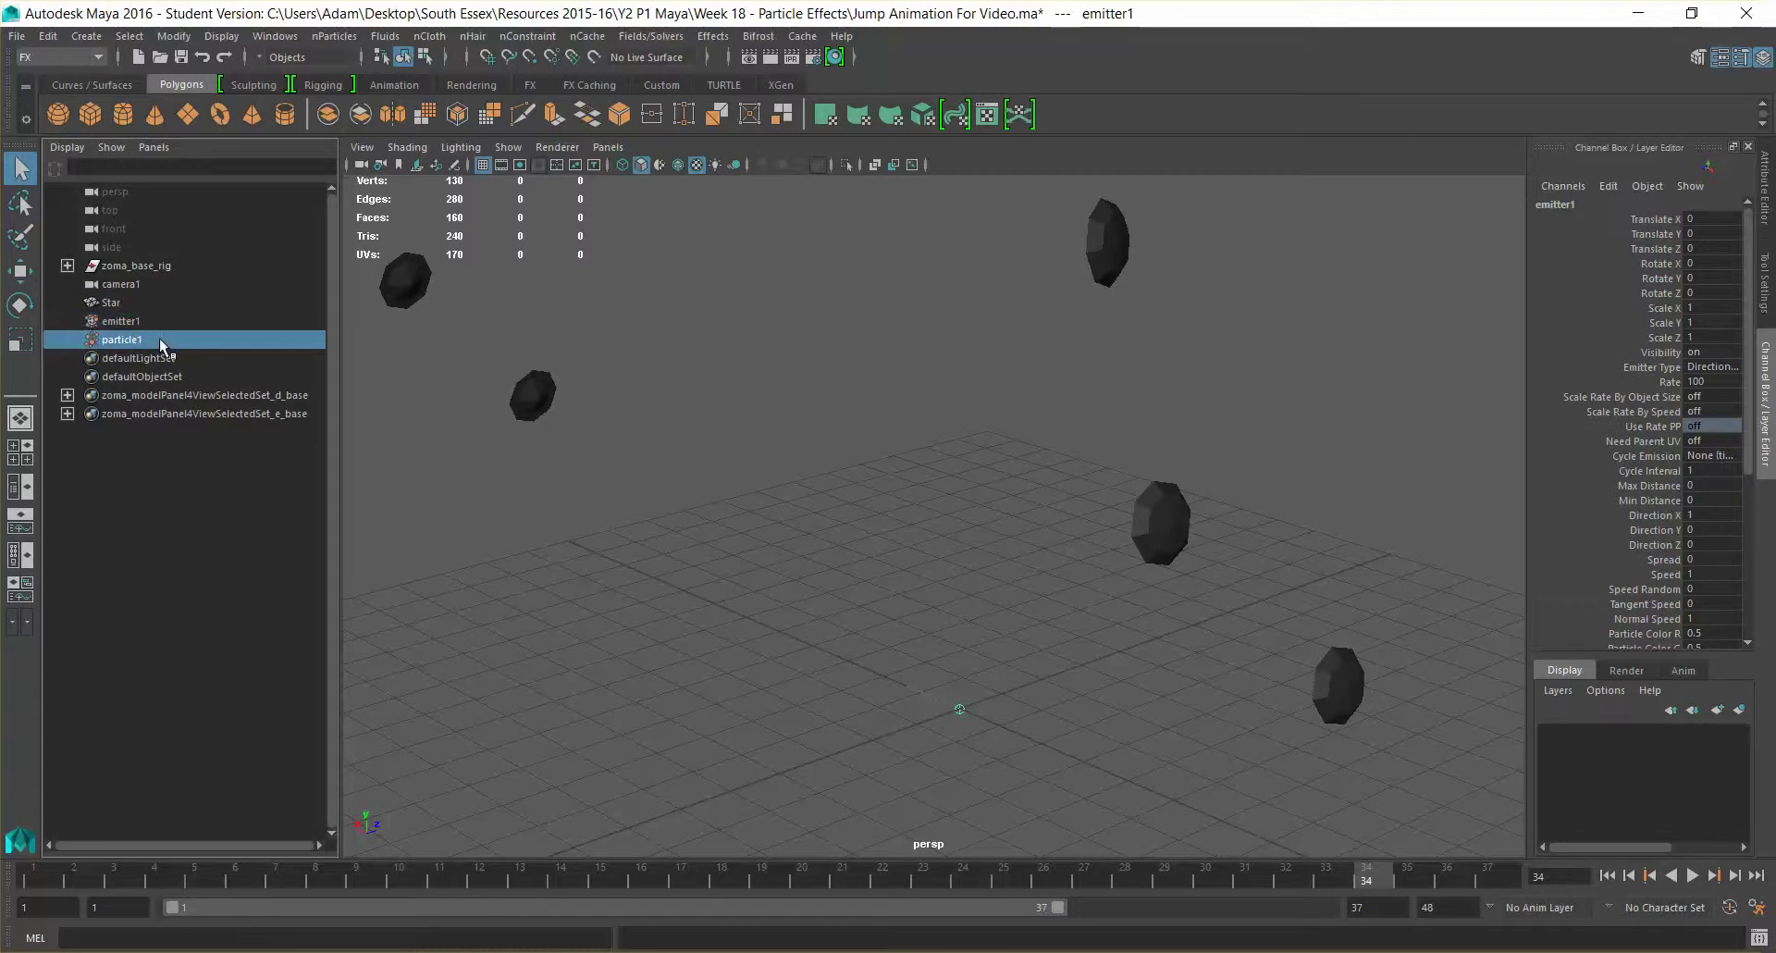
pyautogui.click(146, 321)
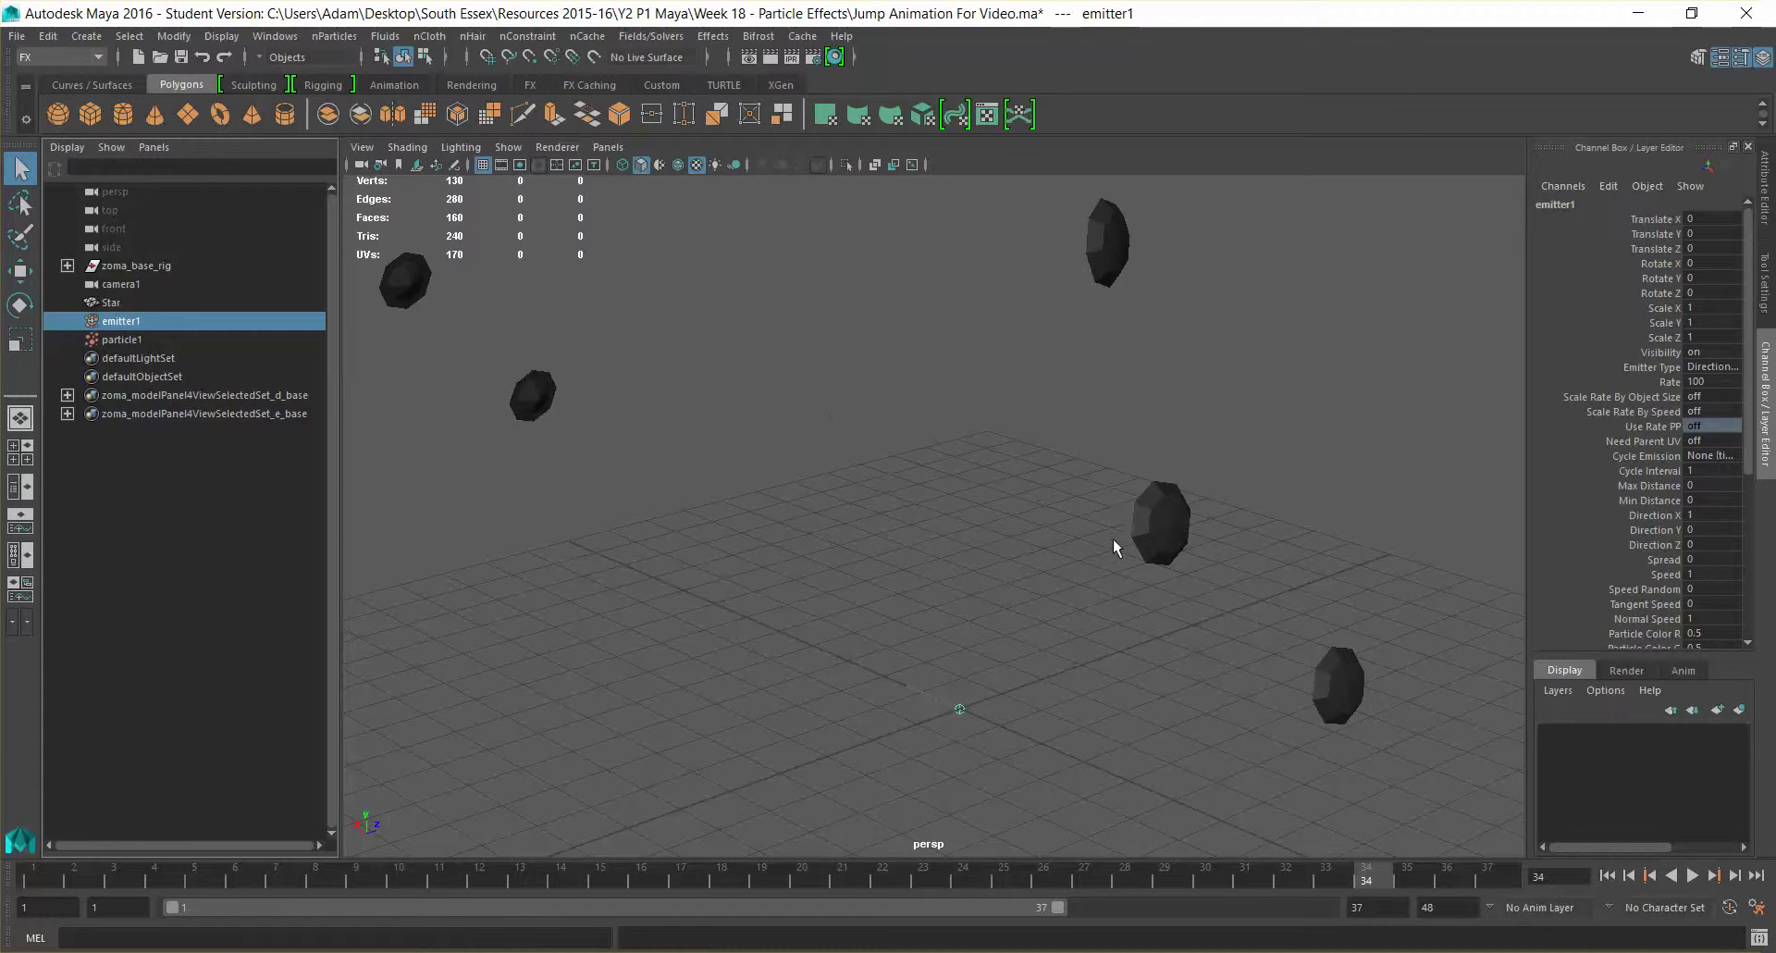
pyautogui.click(1661, 364)
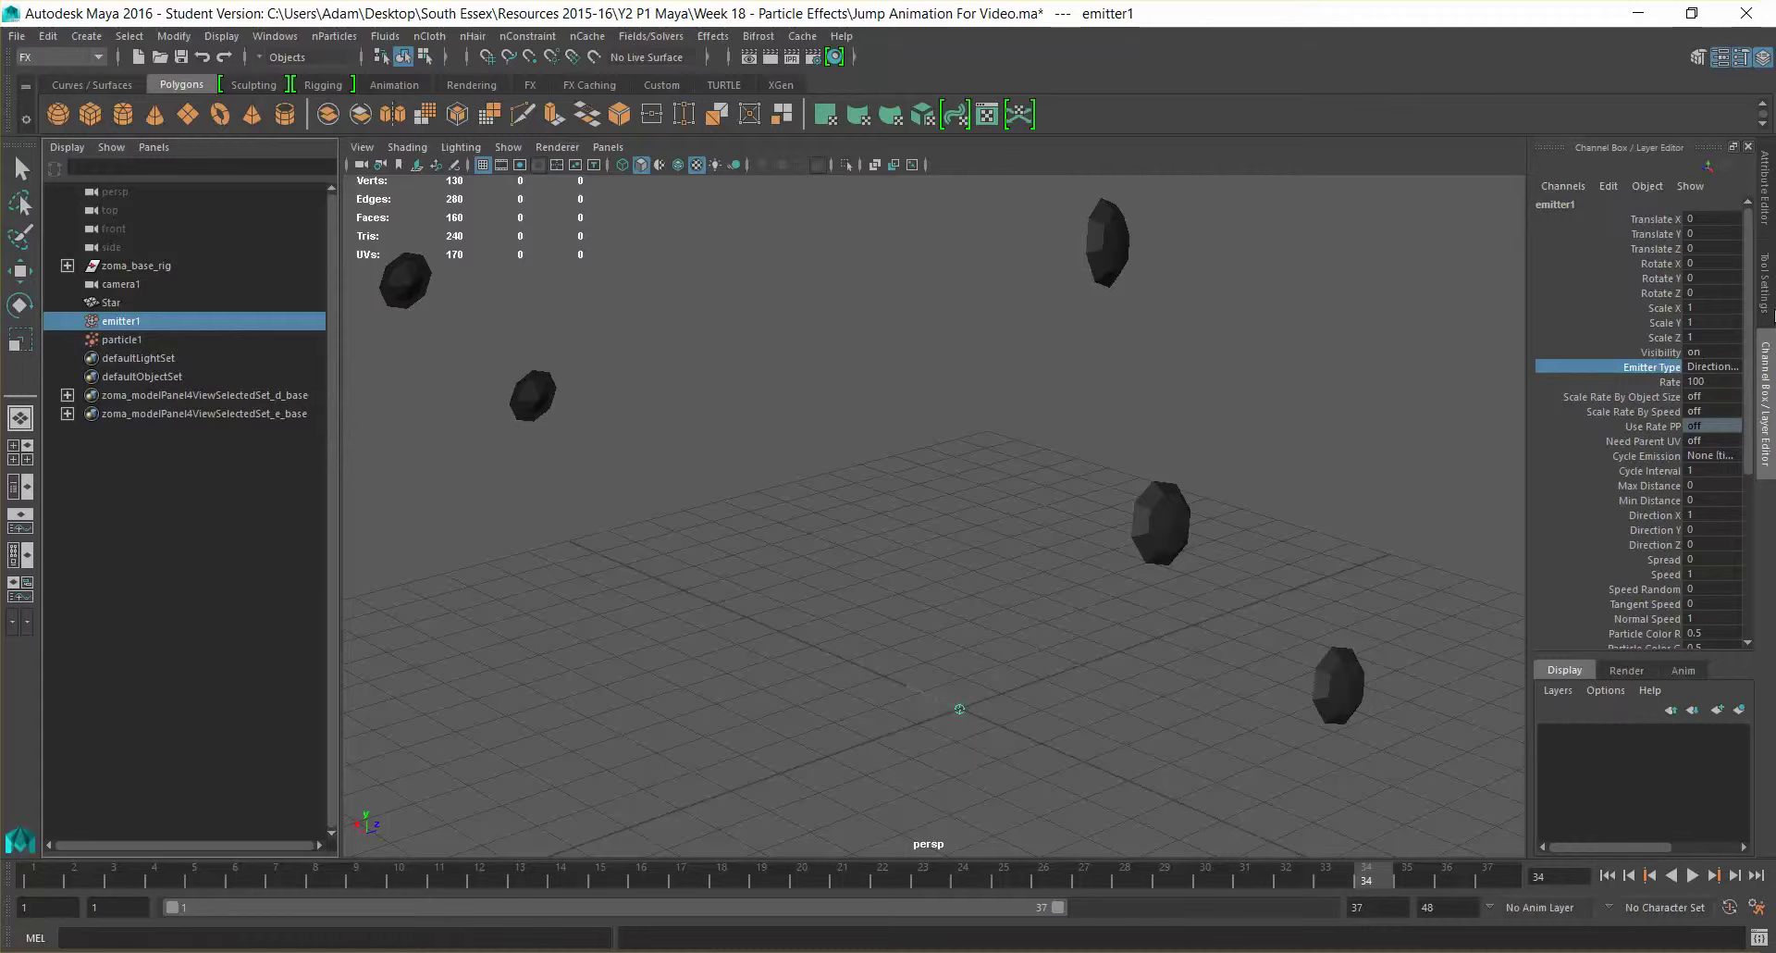
pyautogui.click(1768, 217)
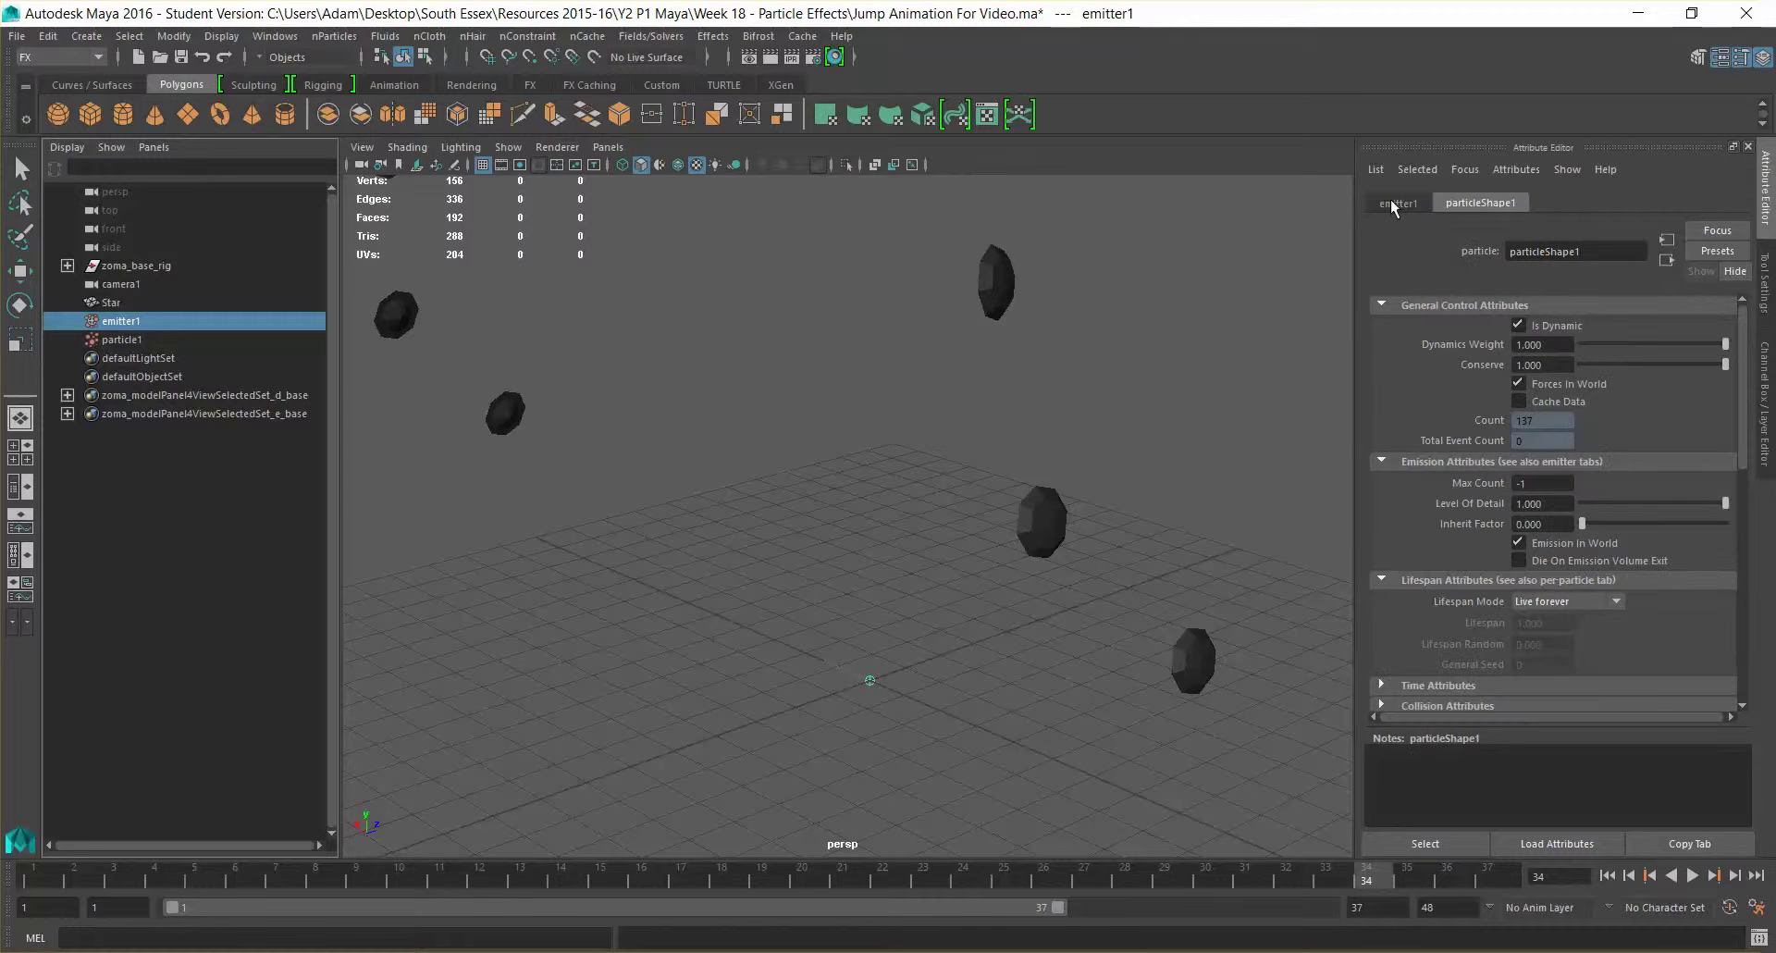
pyautogui.scroll(-3, 1470, 418)
pyautogui.scroll(3, 1460, 431)
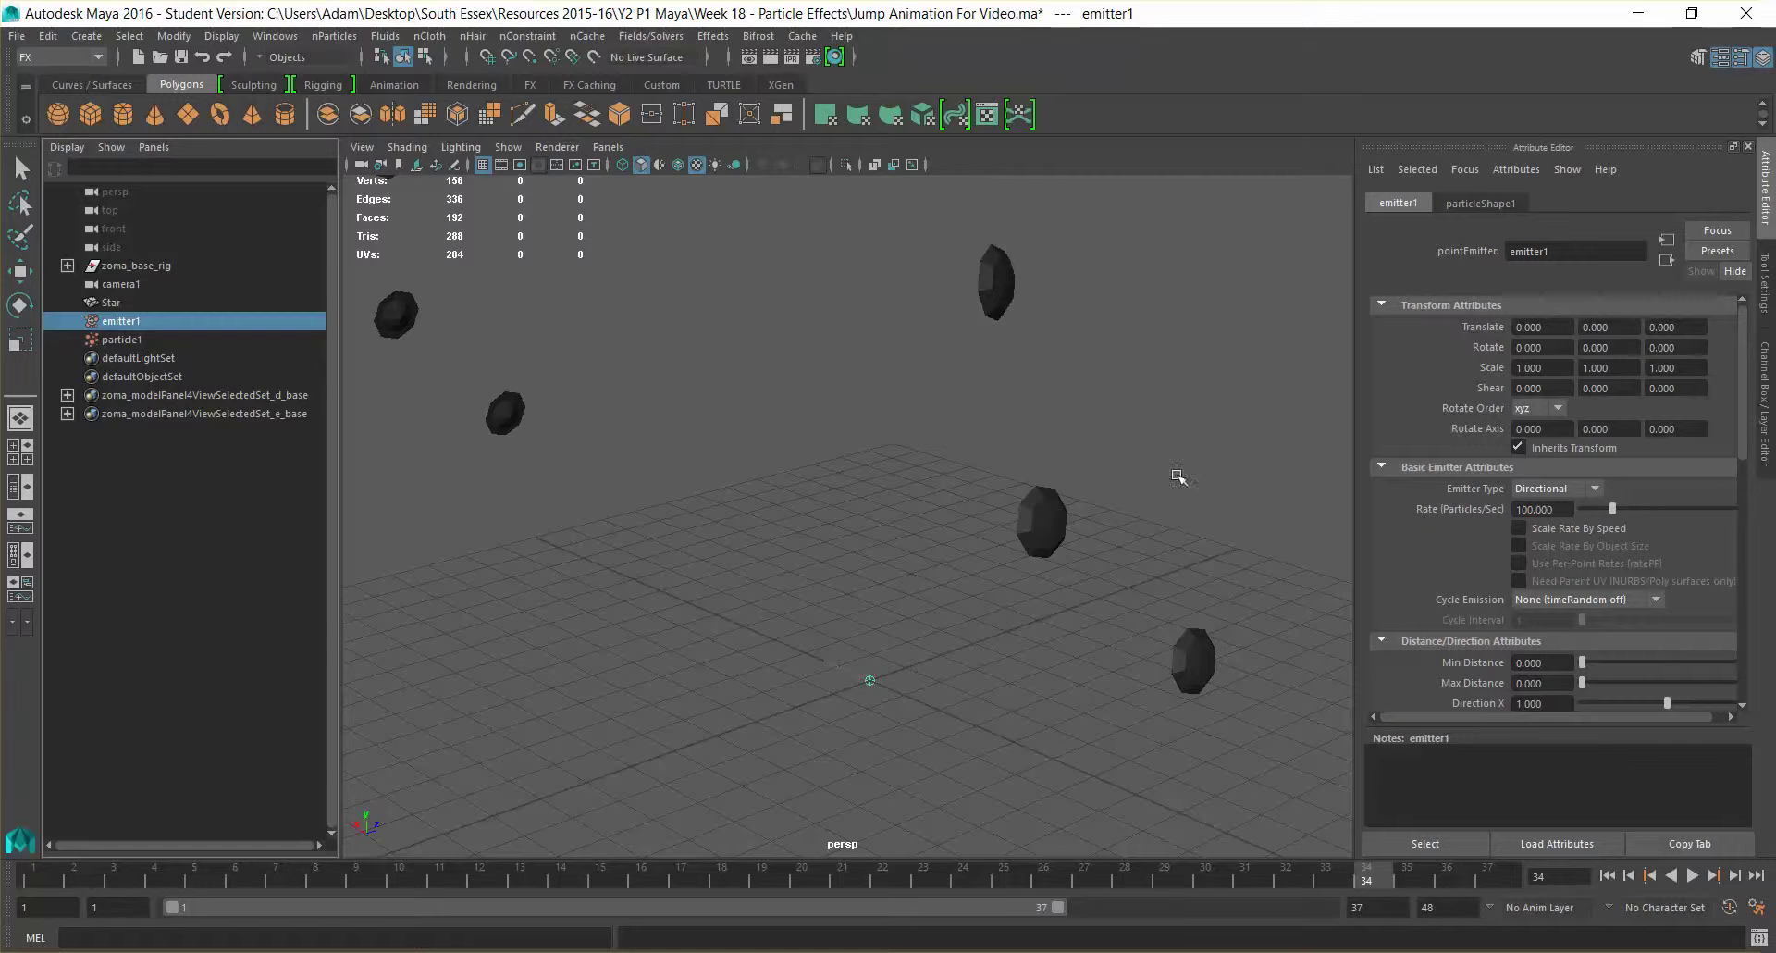
pyautogui.click(159, 339)
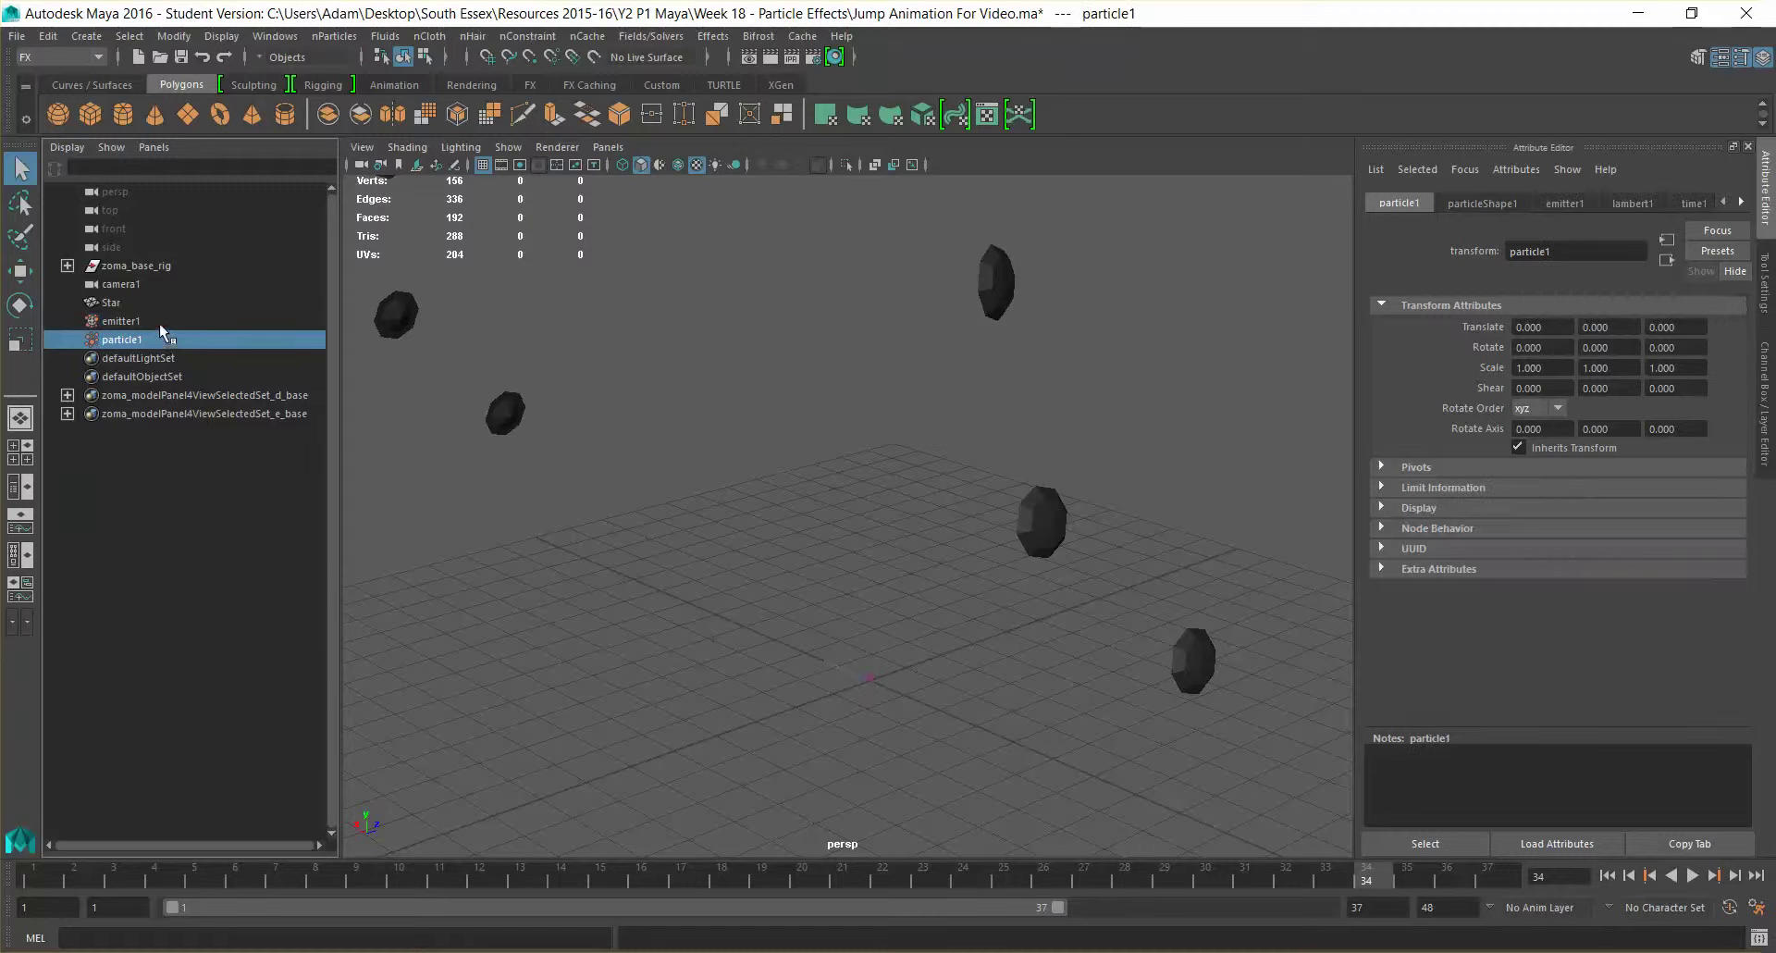
pyautogui.click(159, 322)
# Turn on Scale Rate By Speed for emitter1 and keep its cycle emission at None (timeRandom off).
pyautogui.click(1768, 407)
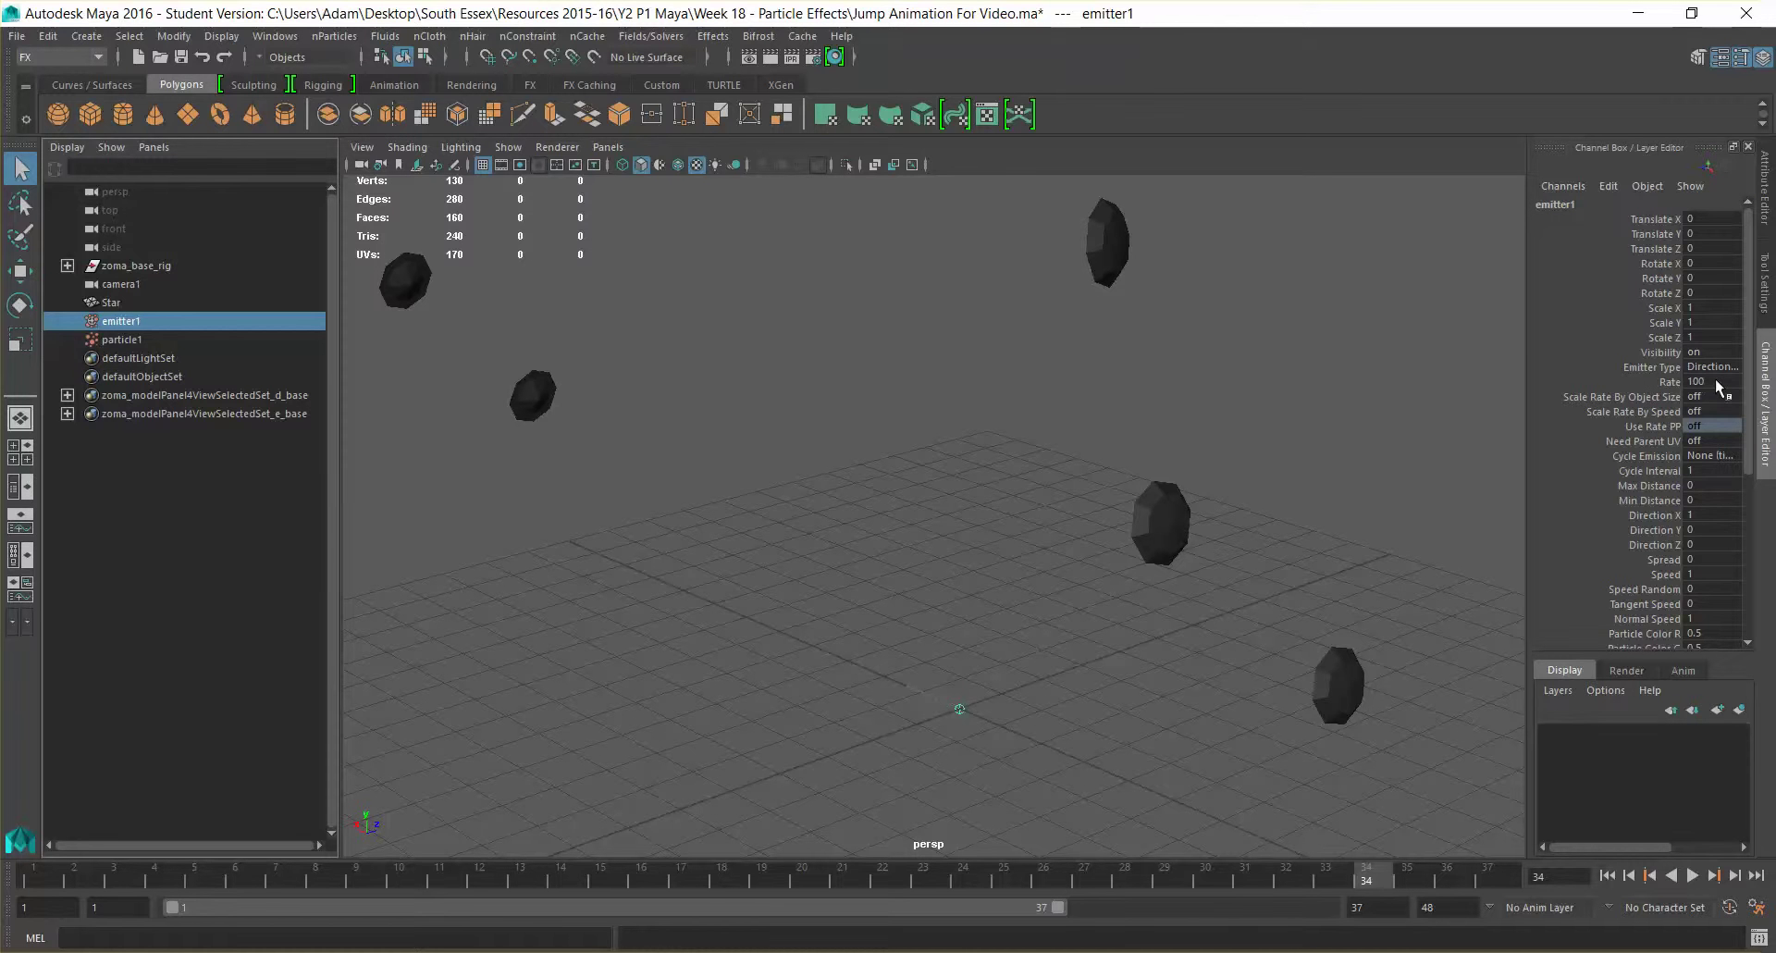
pyautogui.click(1765, 285)
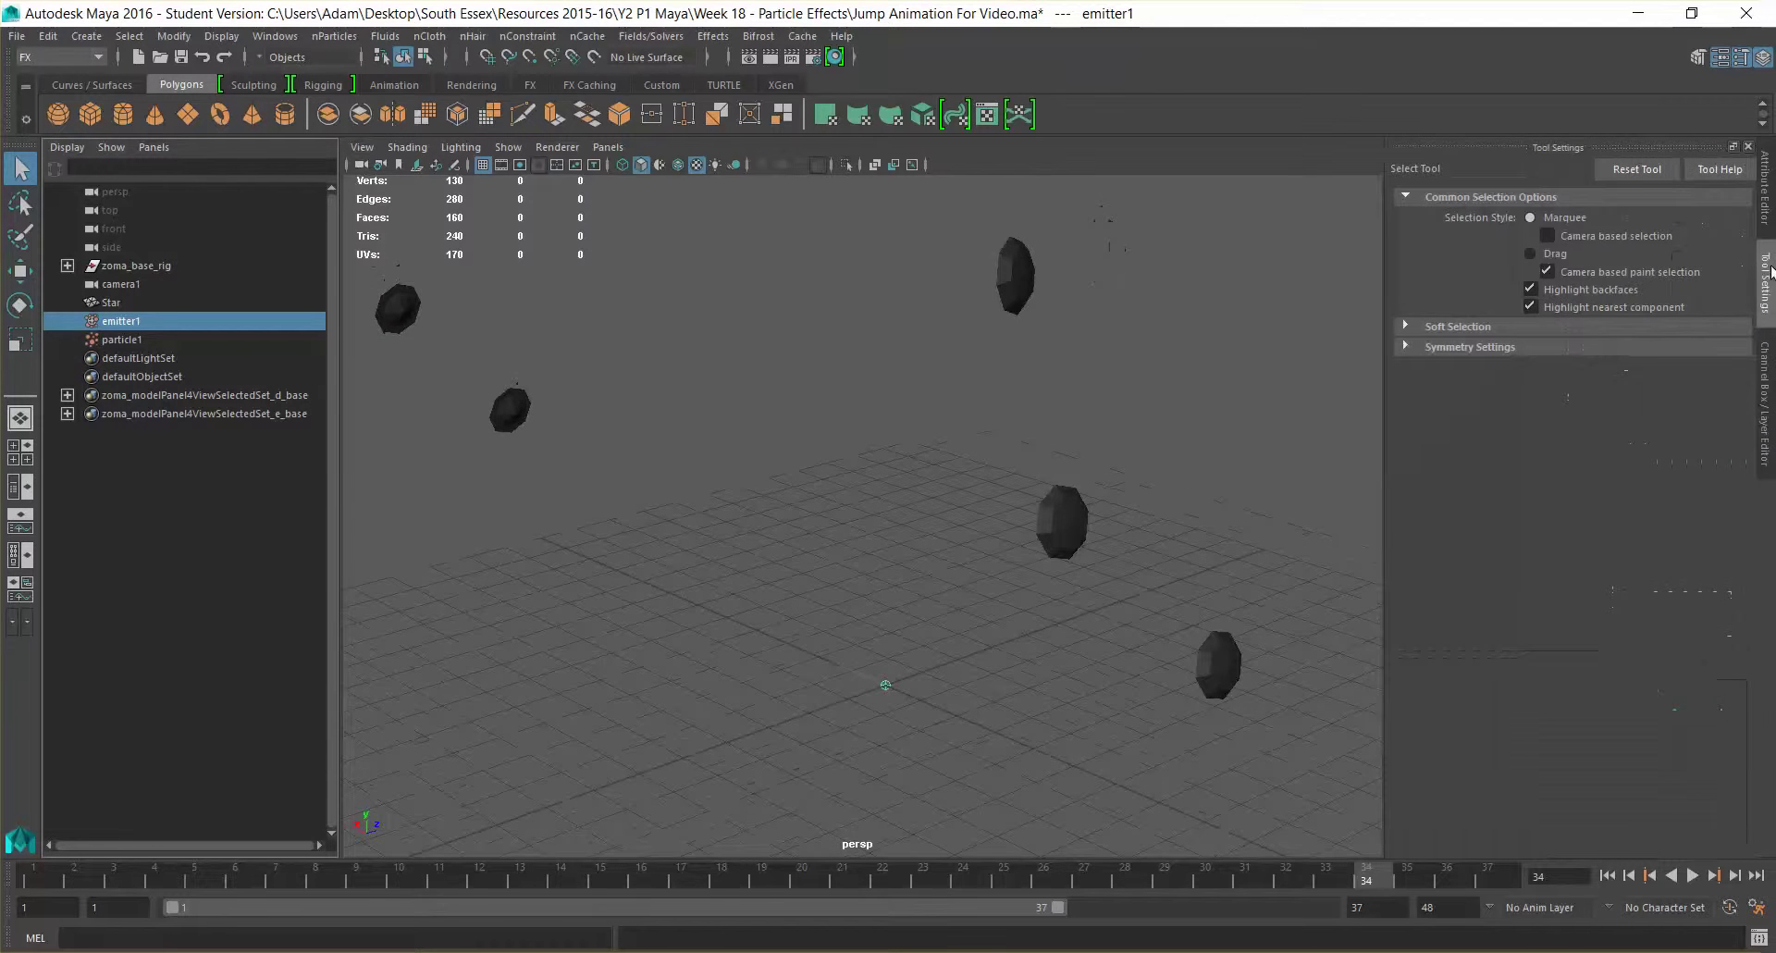
pyautogui.click(1765, 196)
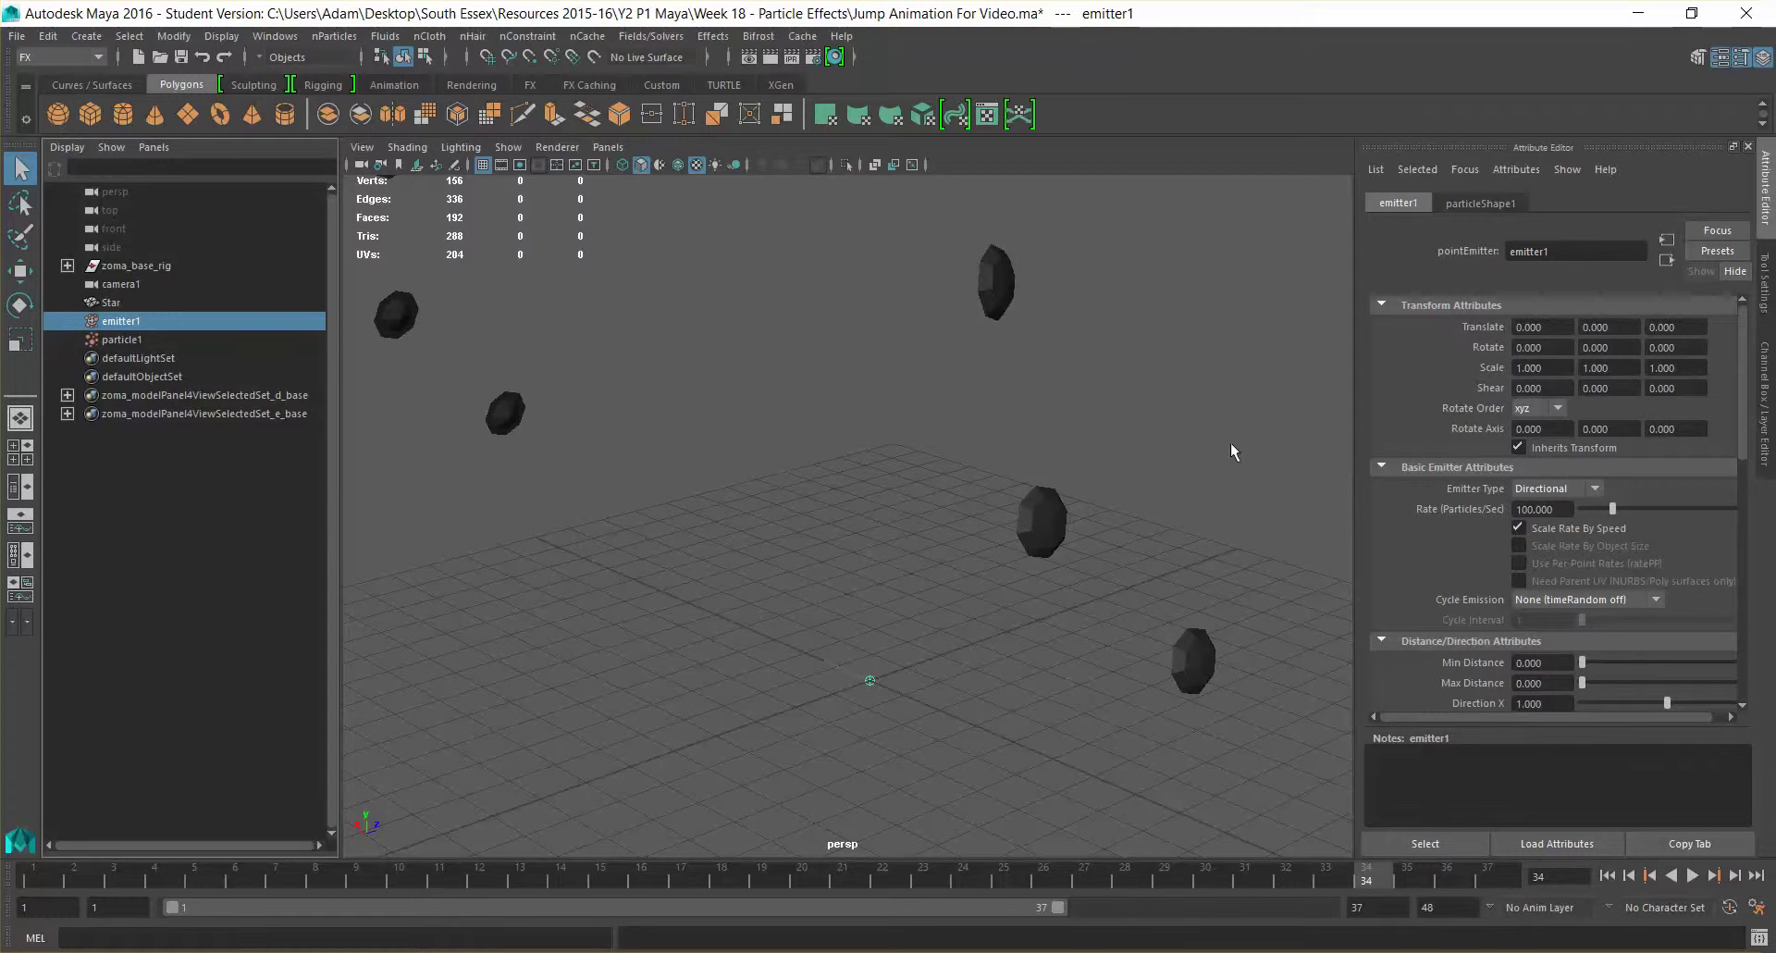
pyautogui.scroll(-1, 1418, 504)
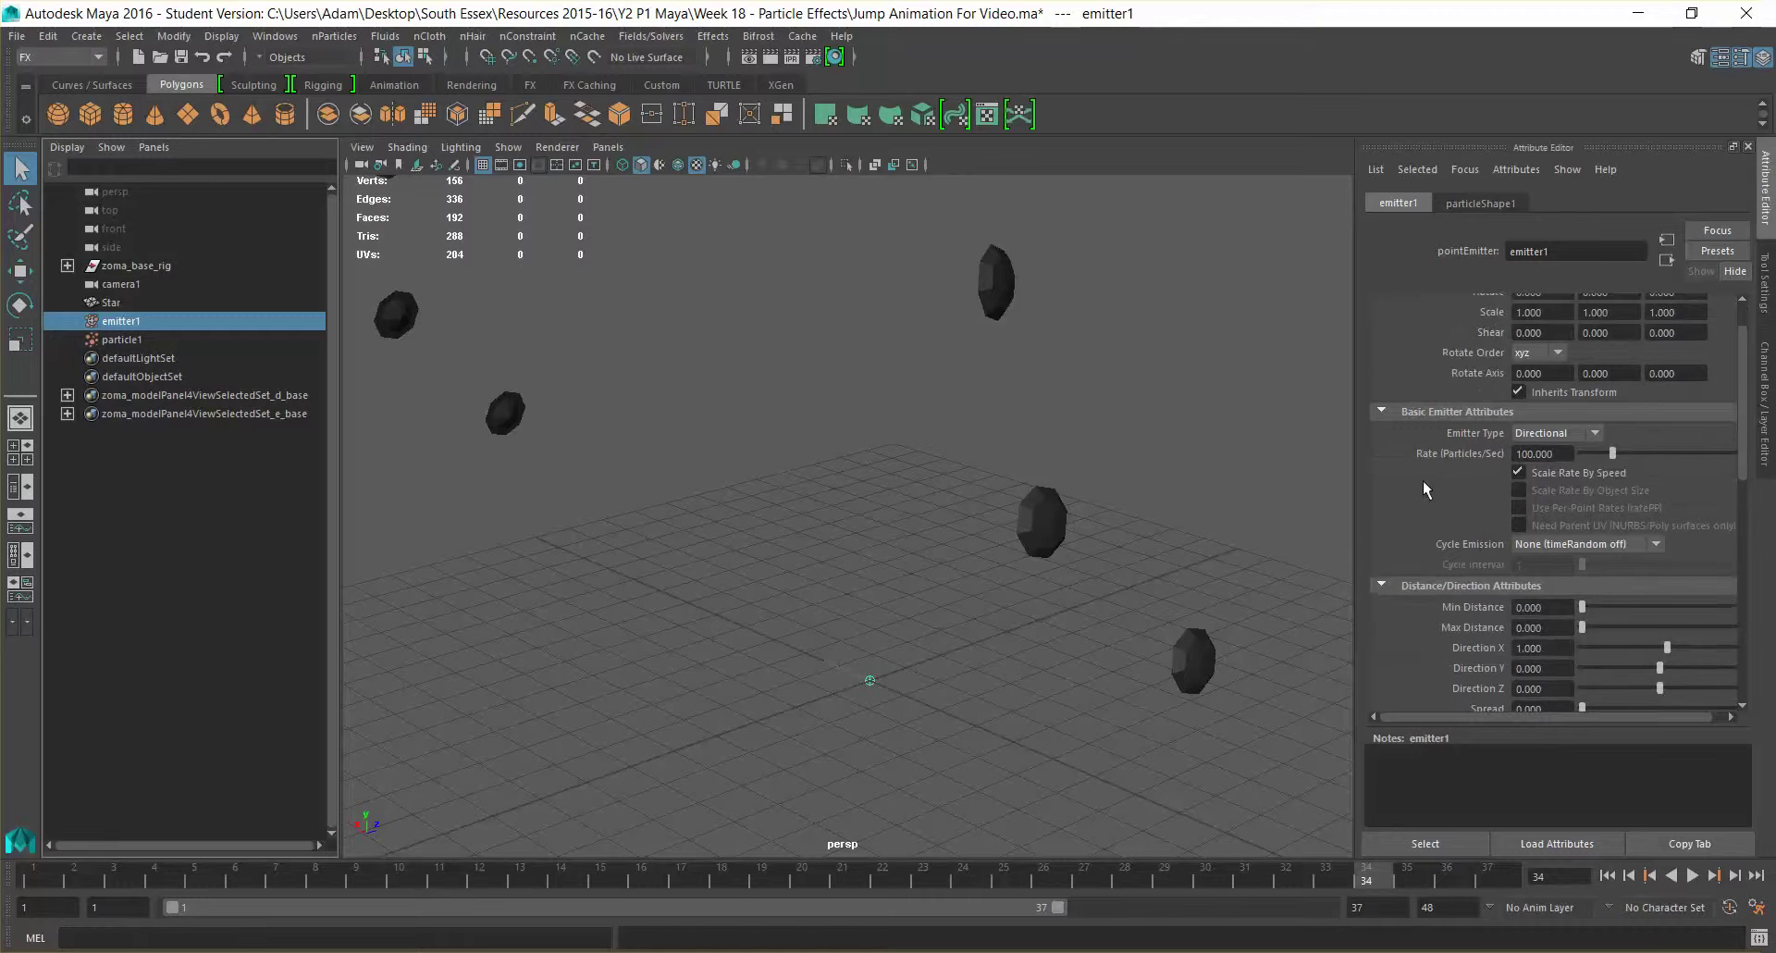
pyautogui.scroll(-1, 1423, 480)
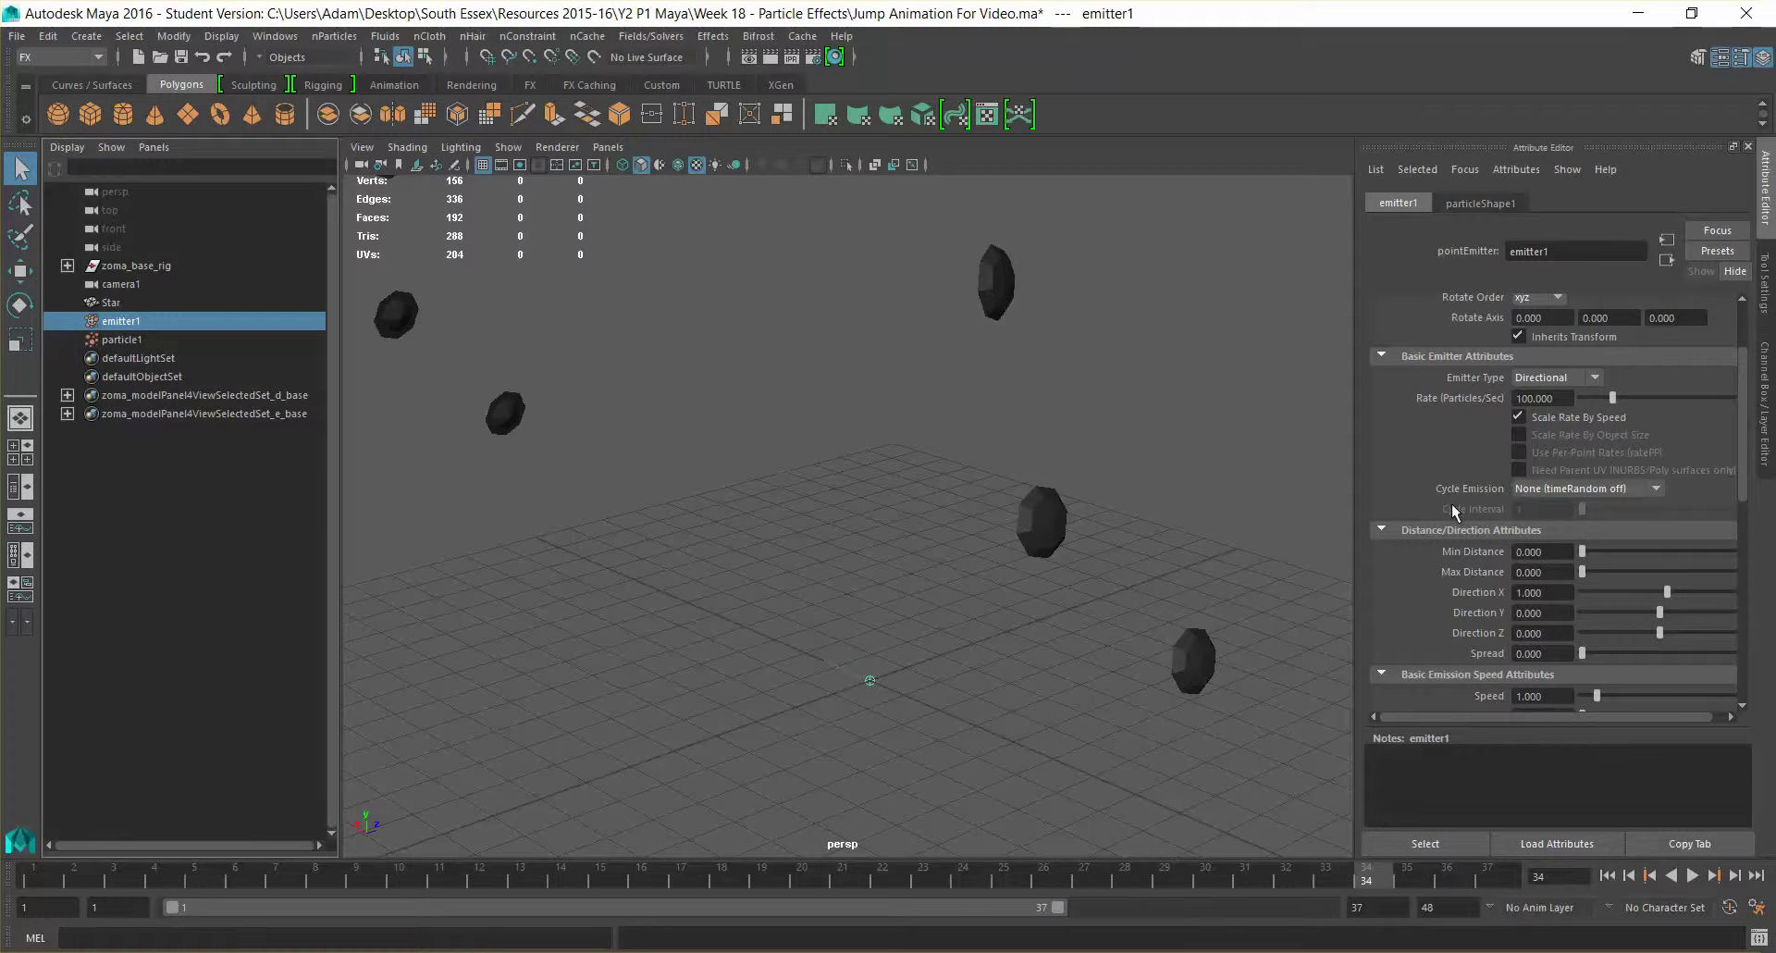
pyautogui.click(1583, 488)
pyautogui.click(1572, 506)
pyautogui.scroll(-1, 1415, 456)
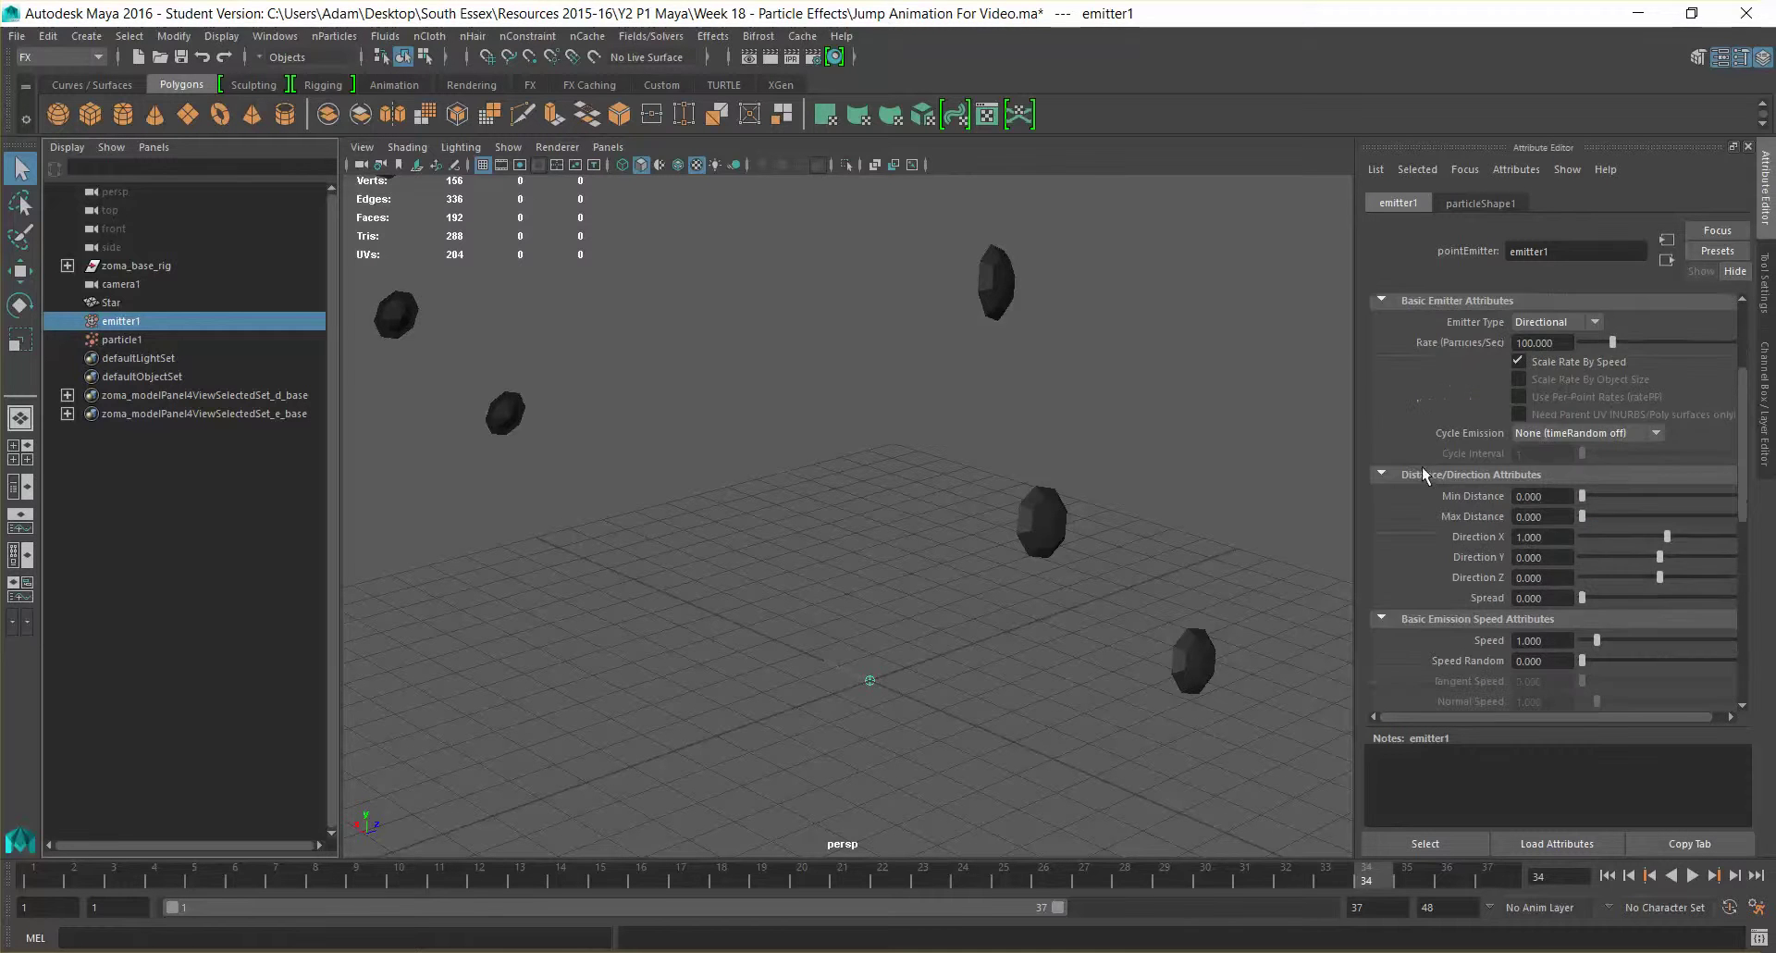
pyautogui.scroll(-1, 1406, 465)
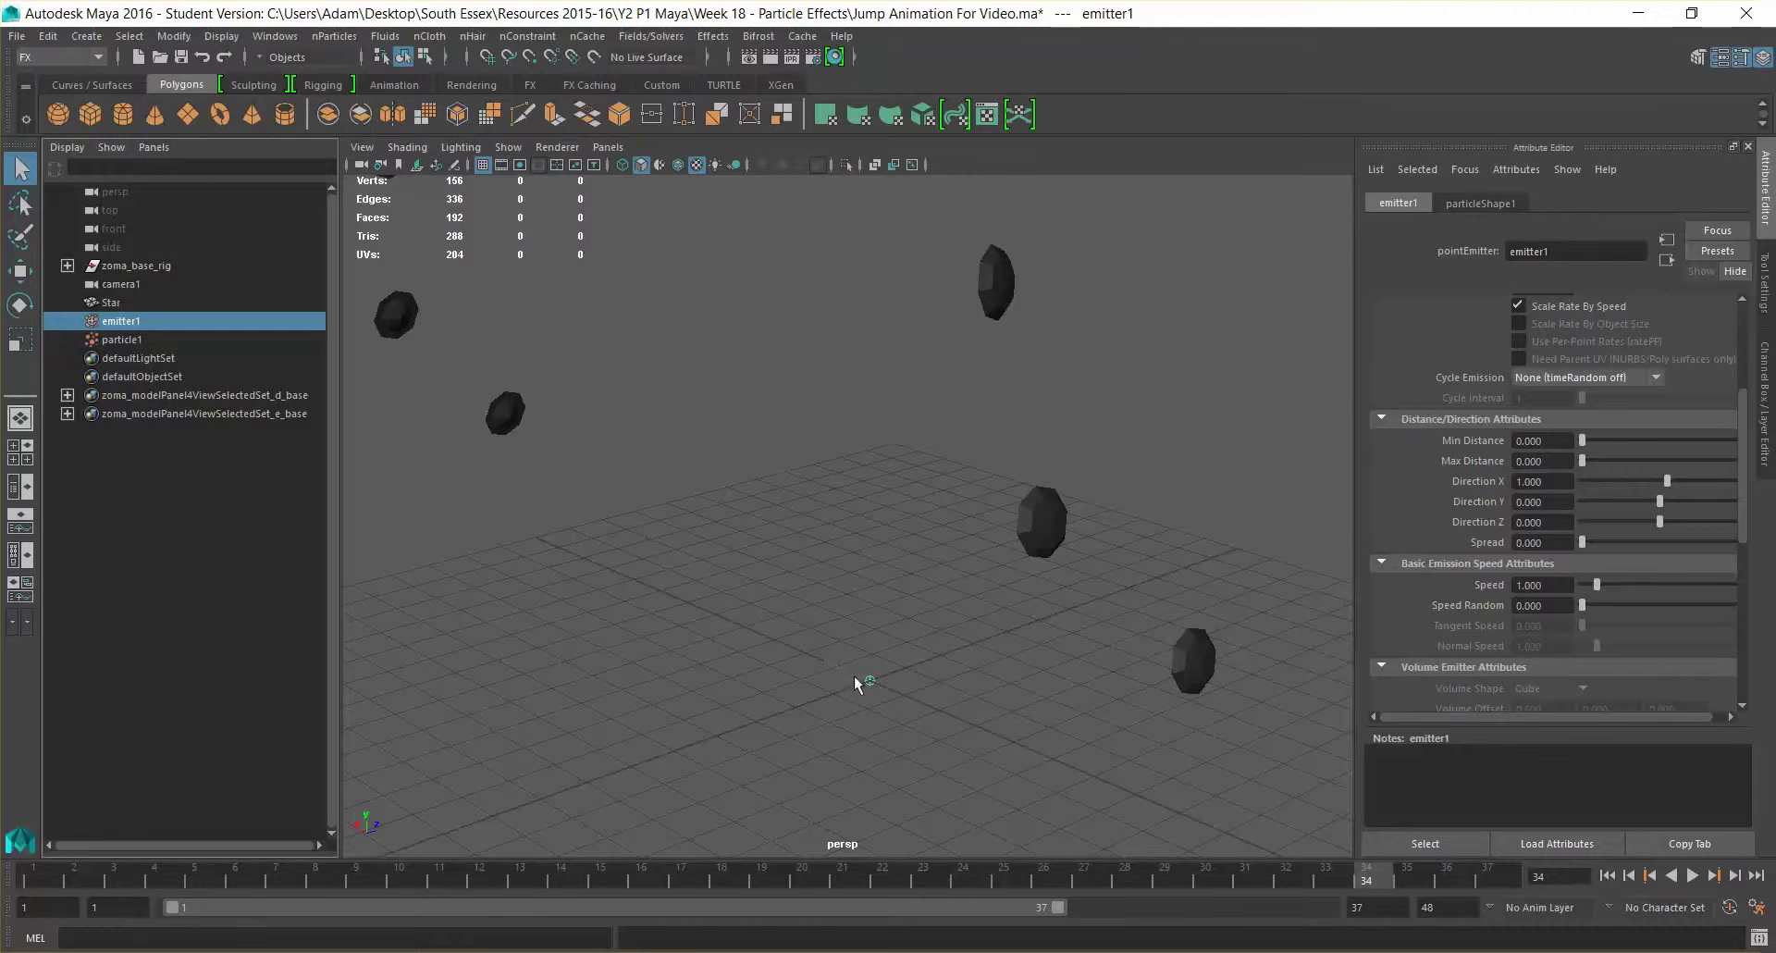
# Reselect emitter1 with the Move tool active and set its emission Direction X to 0 and Direction Z to -1.
pyautogui.scroll(-12, 863, 669)
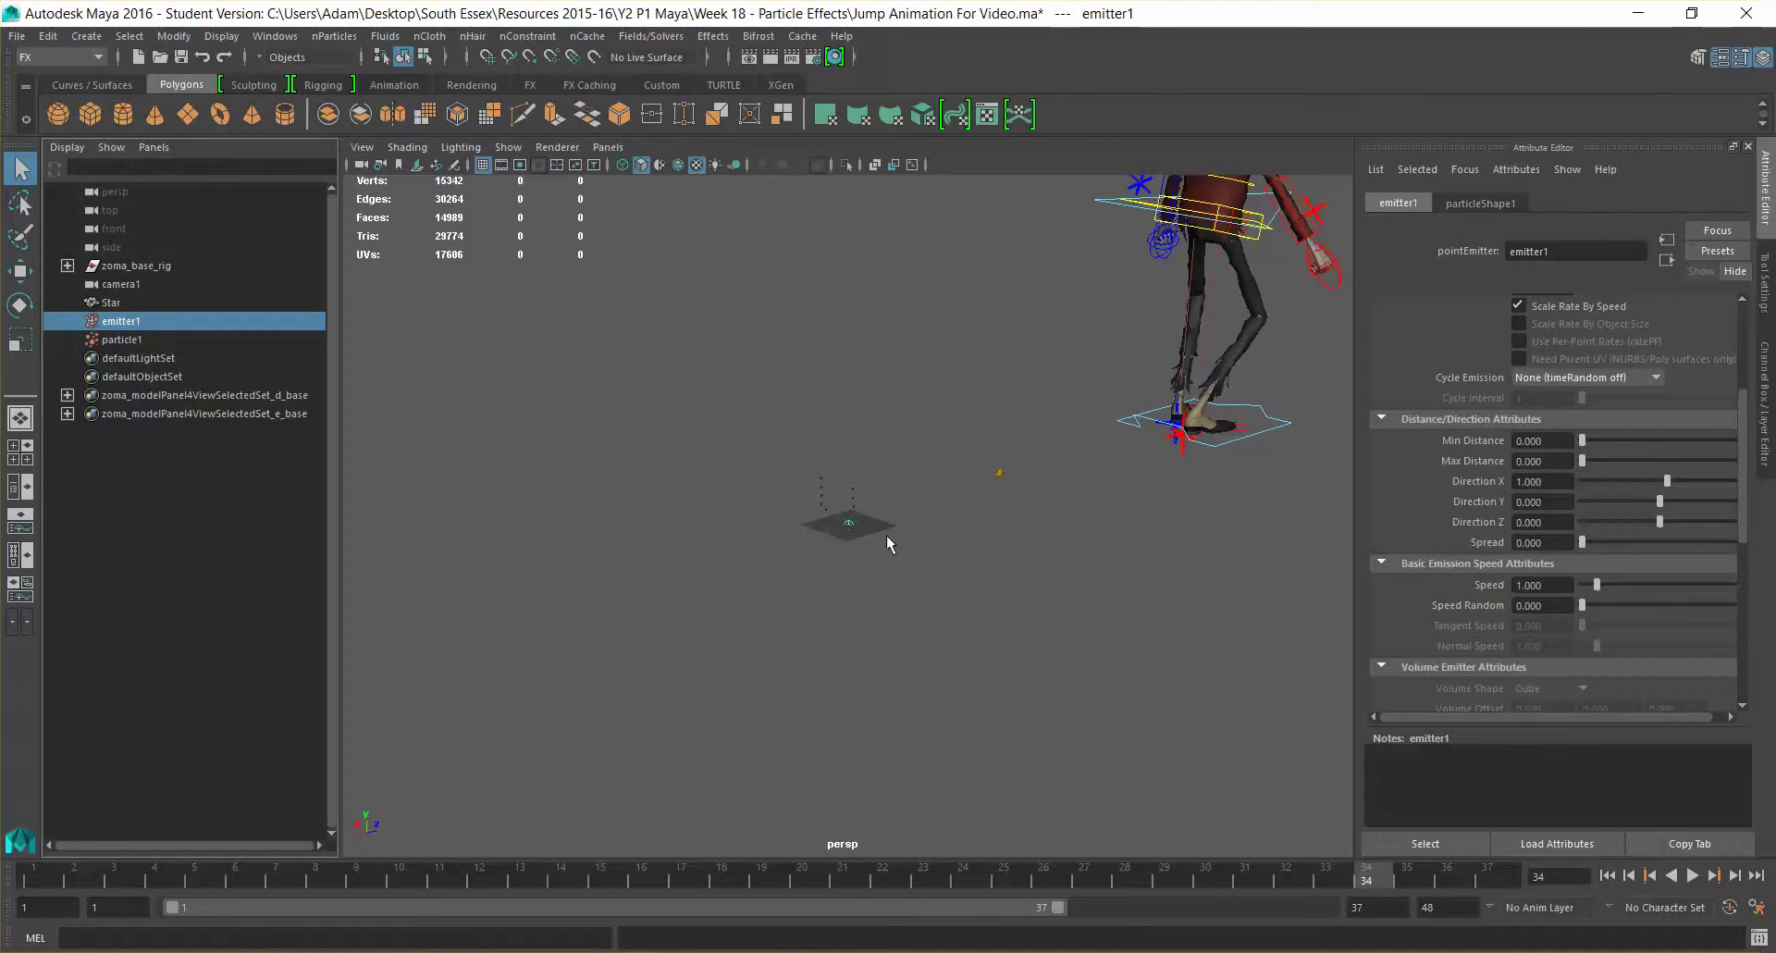
pyautogui.scroll(10, 884, 534)
pyautogui.click(858, 584)
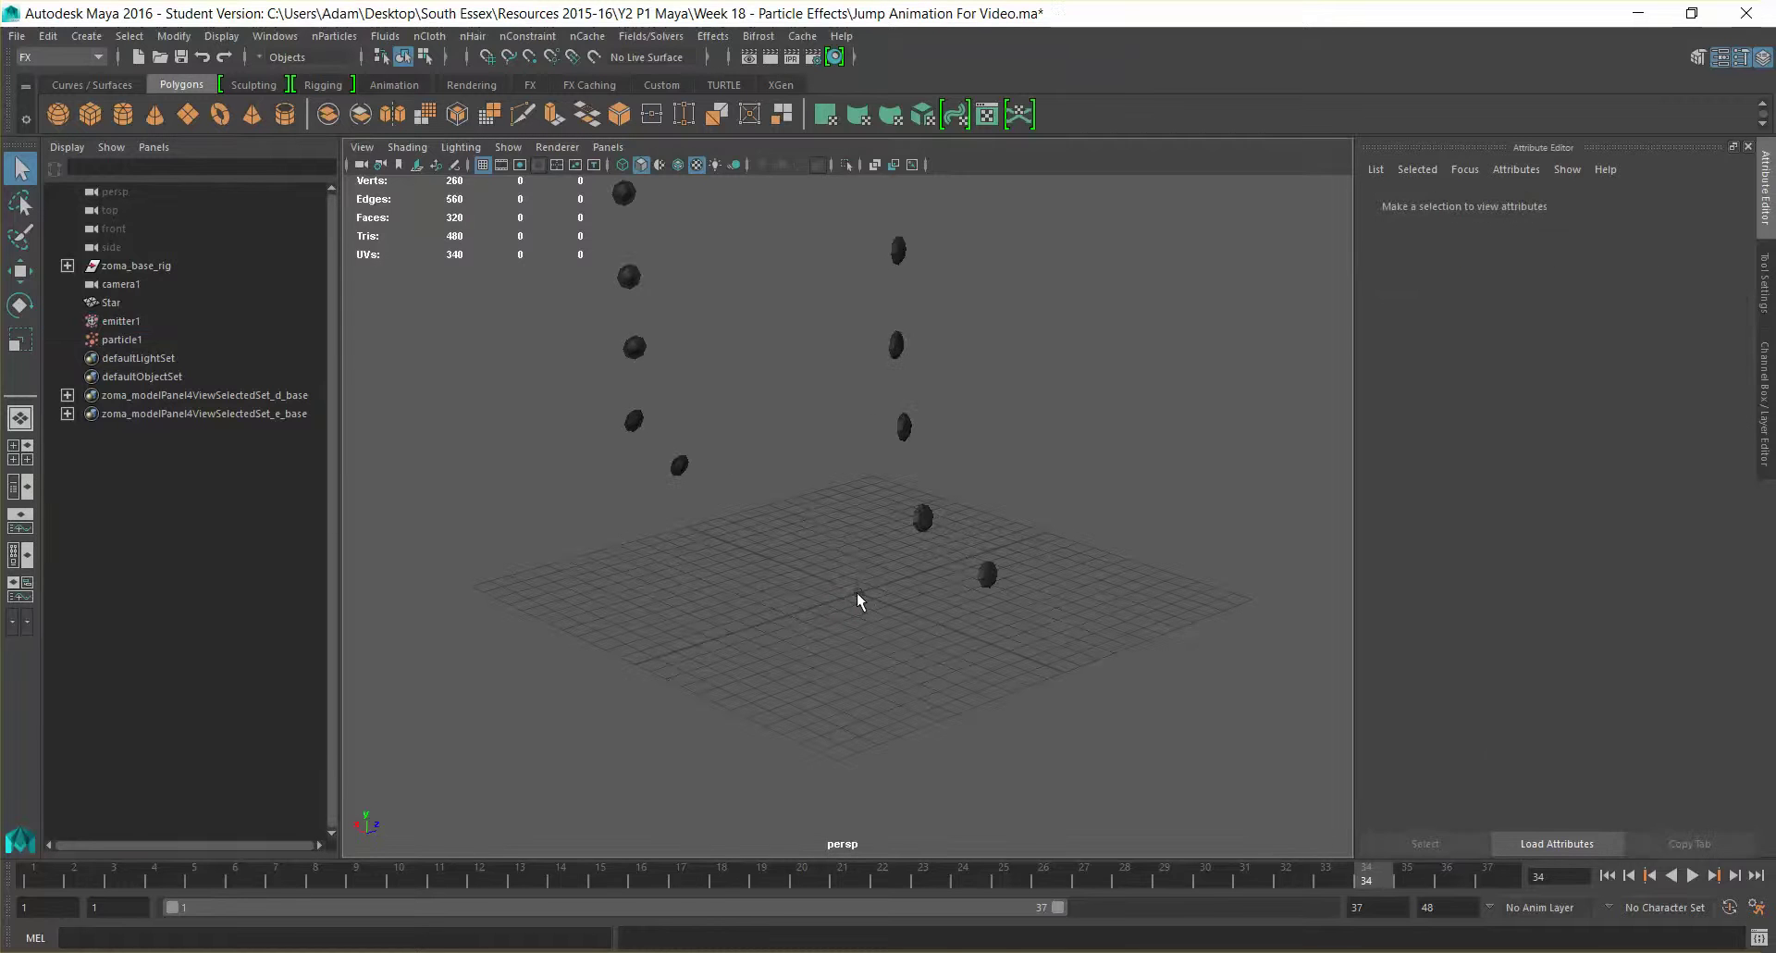
pyautogui.click(858, 592)
pyautogui.press('w')
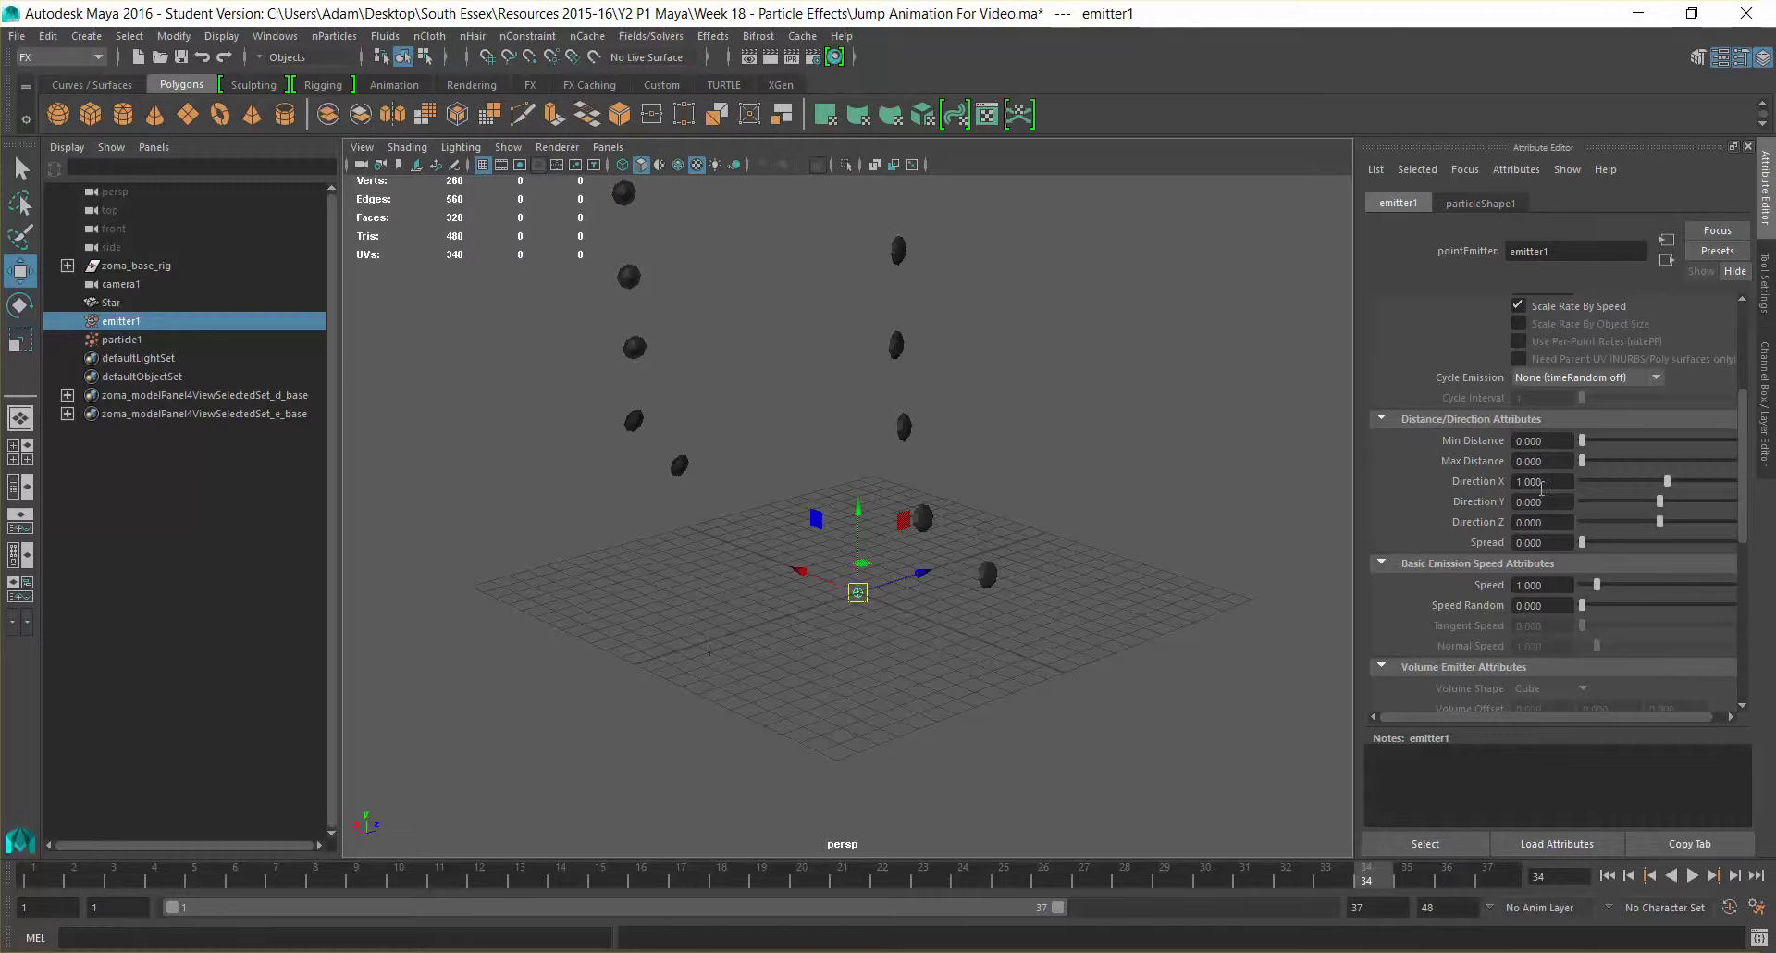
pyautogui.write('0')
pyautogui.press('Return')
pyautogui.write('-1')
pyautogui.press('Return')
# Return to frame 1 and play back the animation to check the emission direction.
pyautogui.click(41, 886)
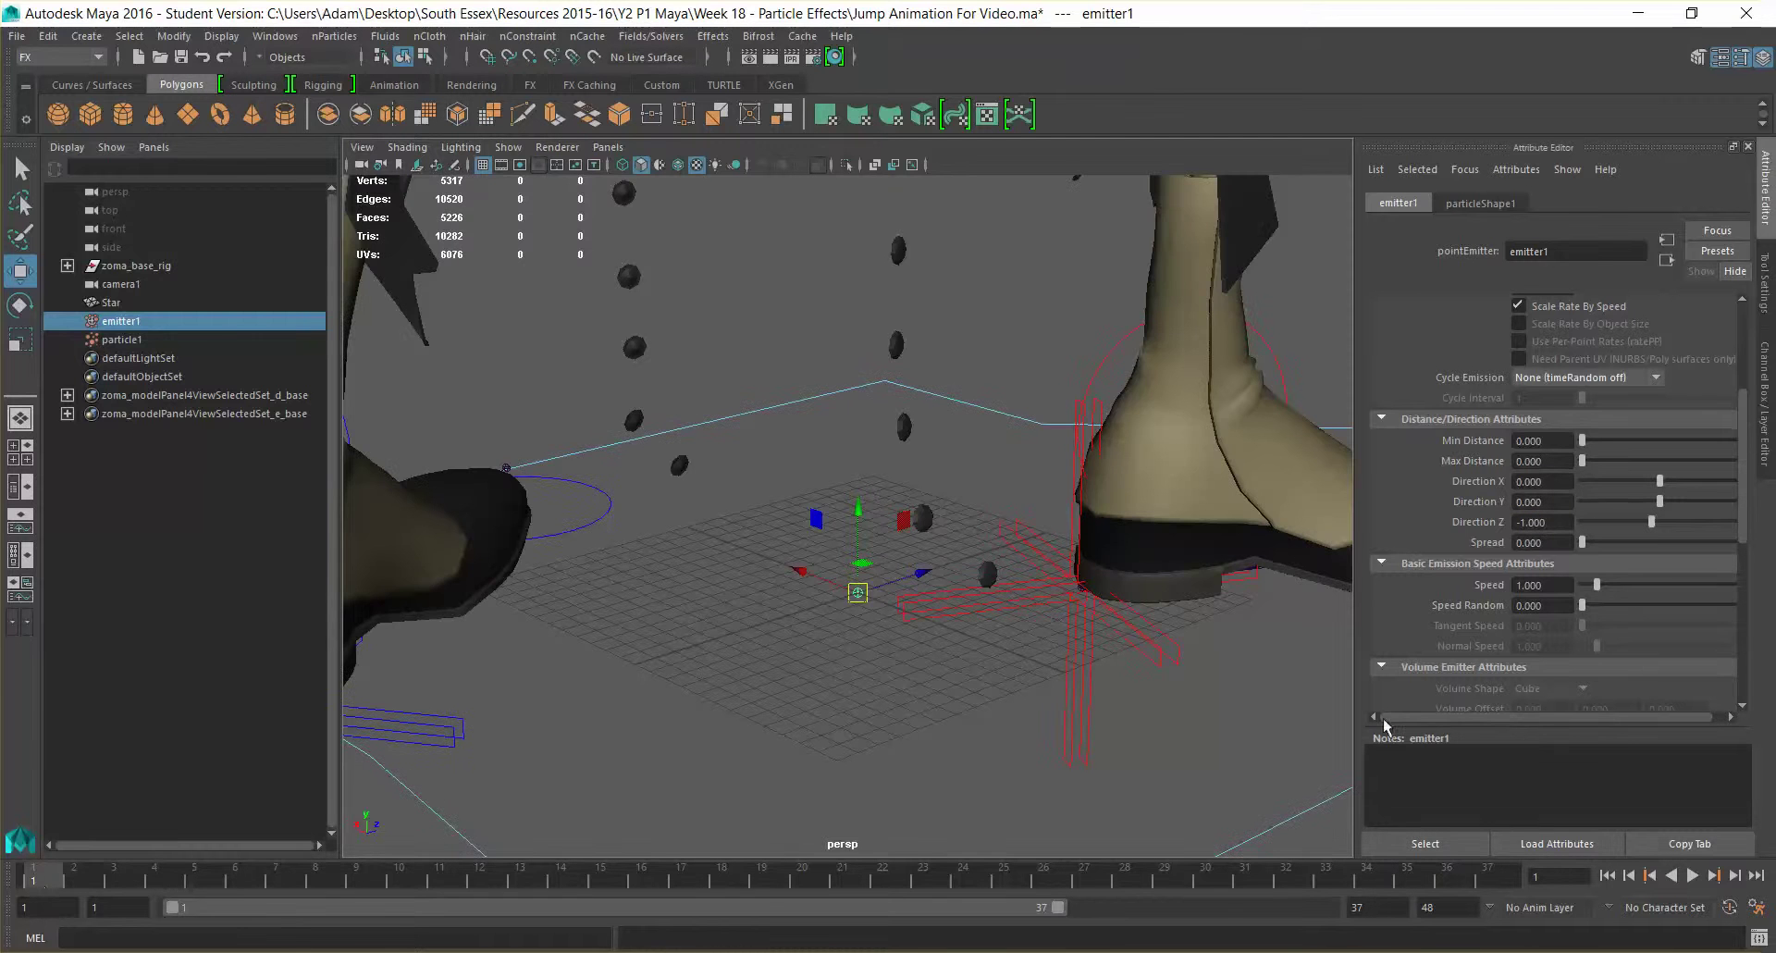
pyautogui.click(1692, 875)
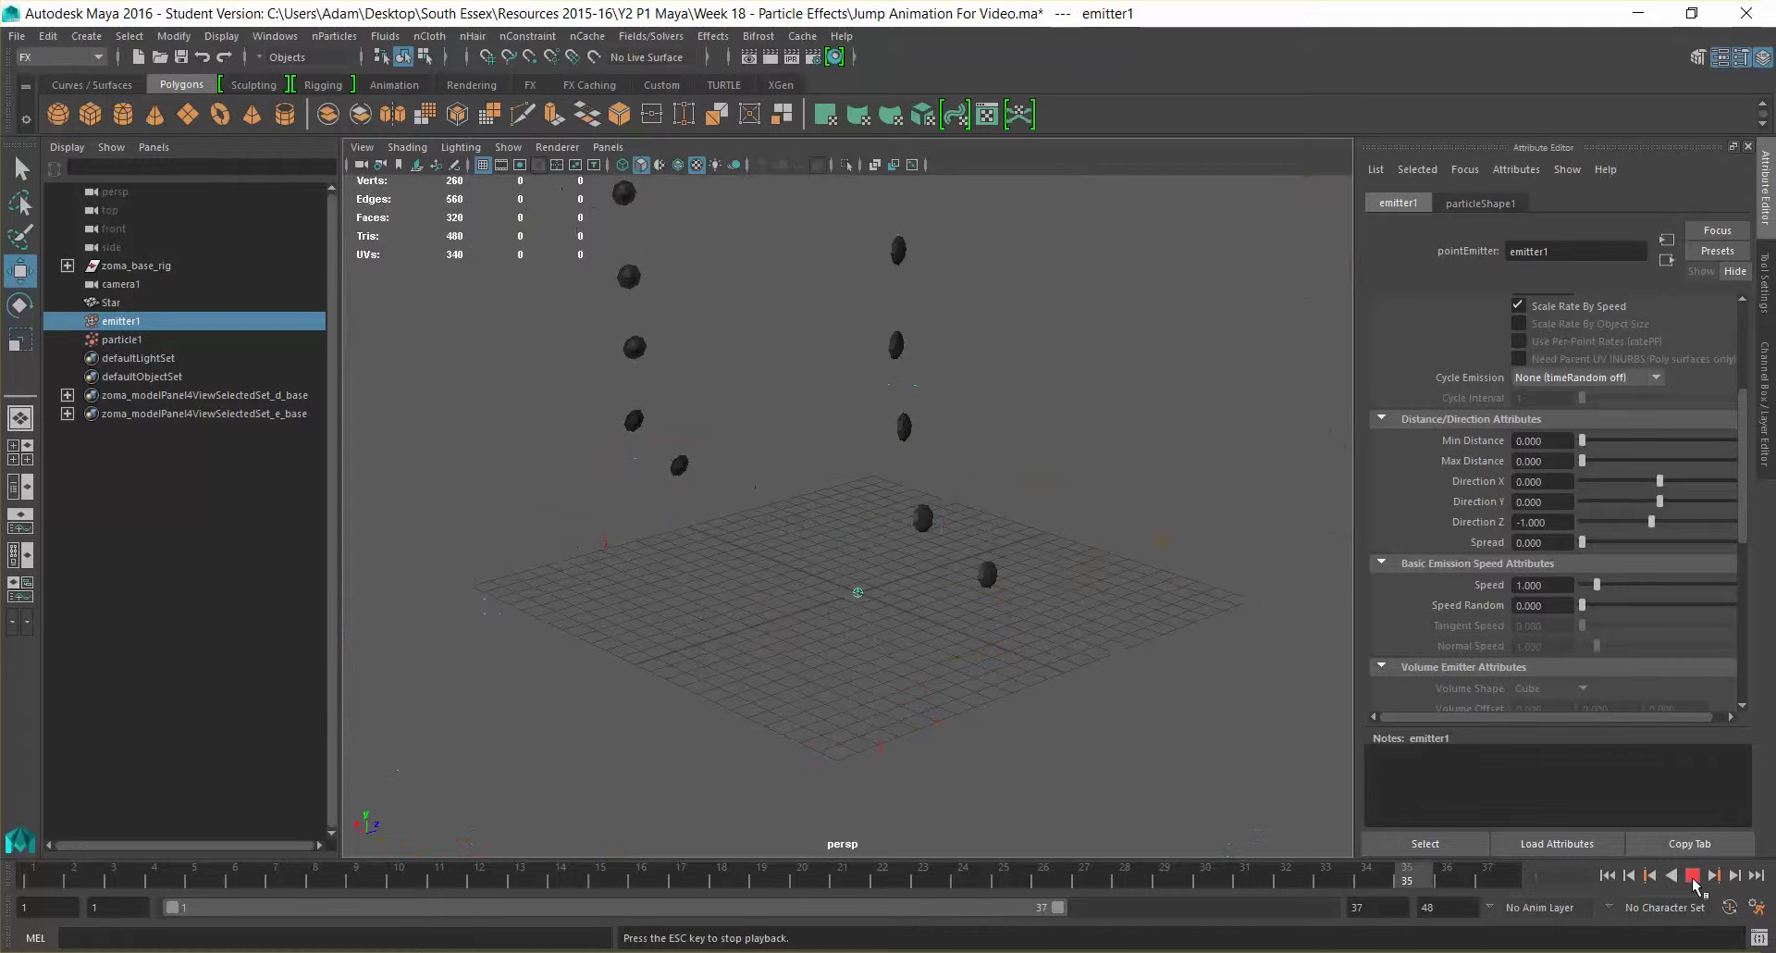
pyautogui.click(1692, 875)
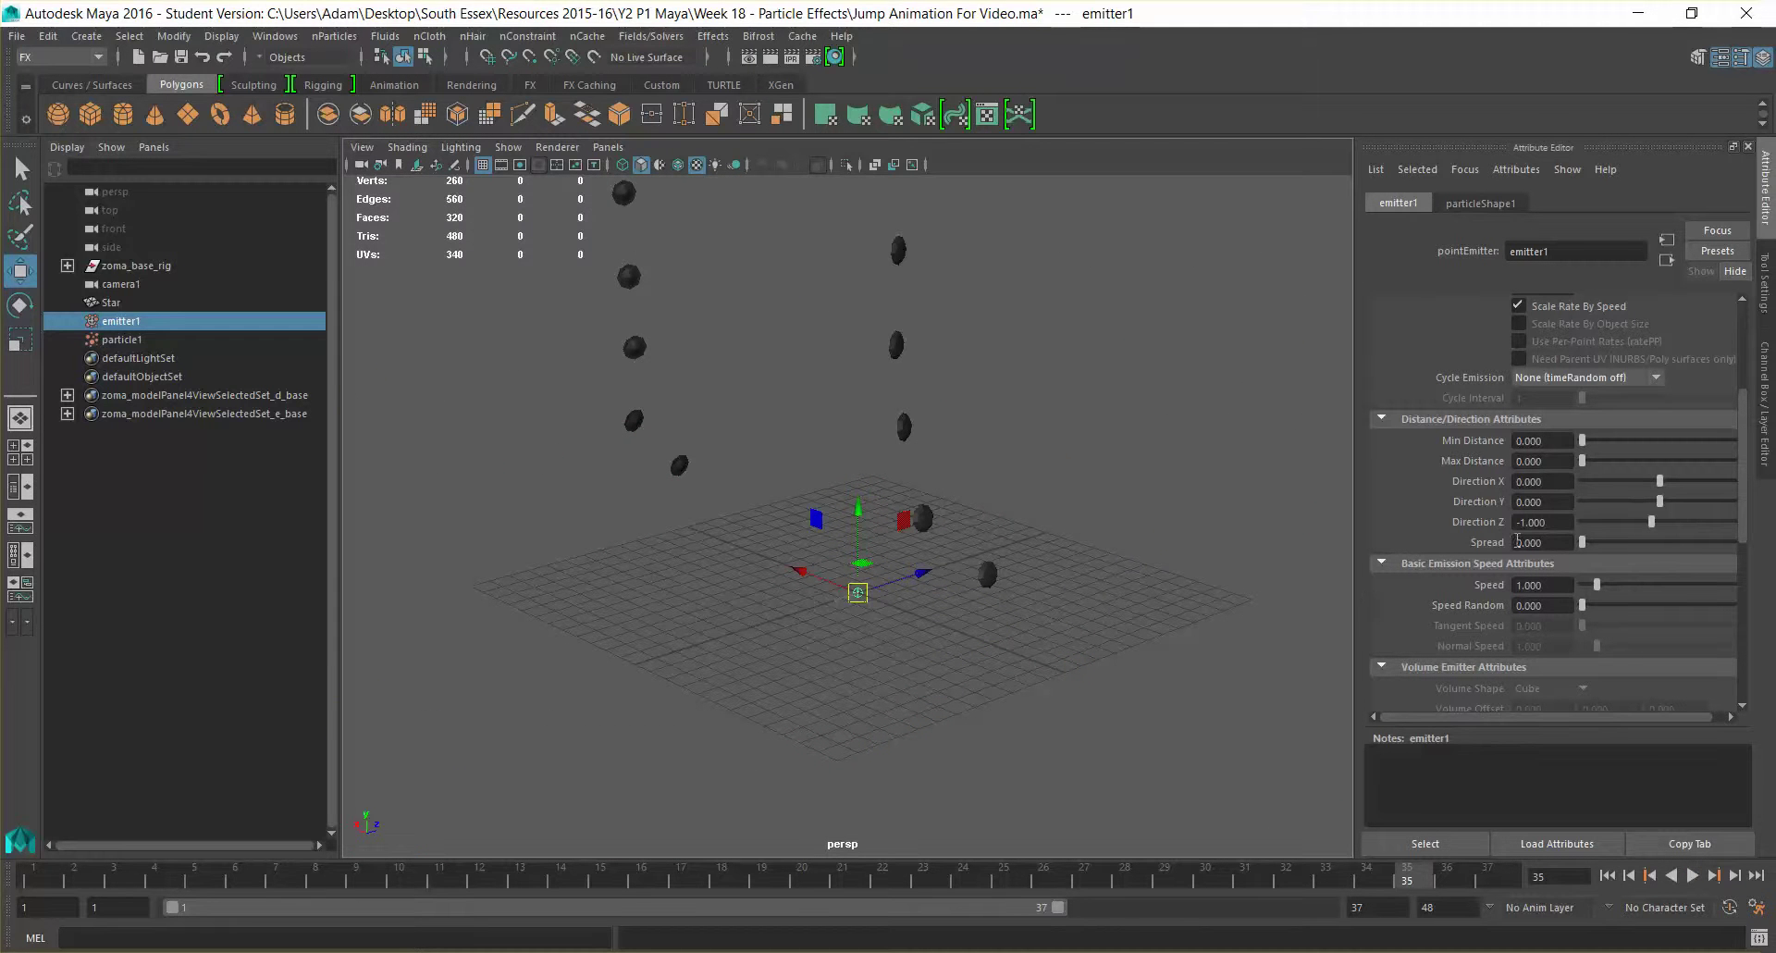
# Set emitter1's emission speed to 2 and play back the animation to check the particles.
pyautogui.scroll(-2, 1457, 601)
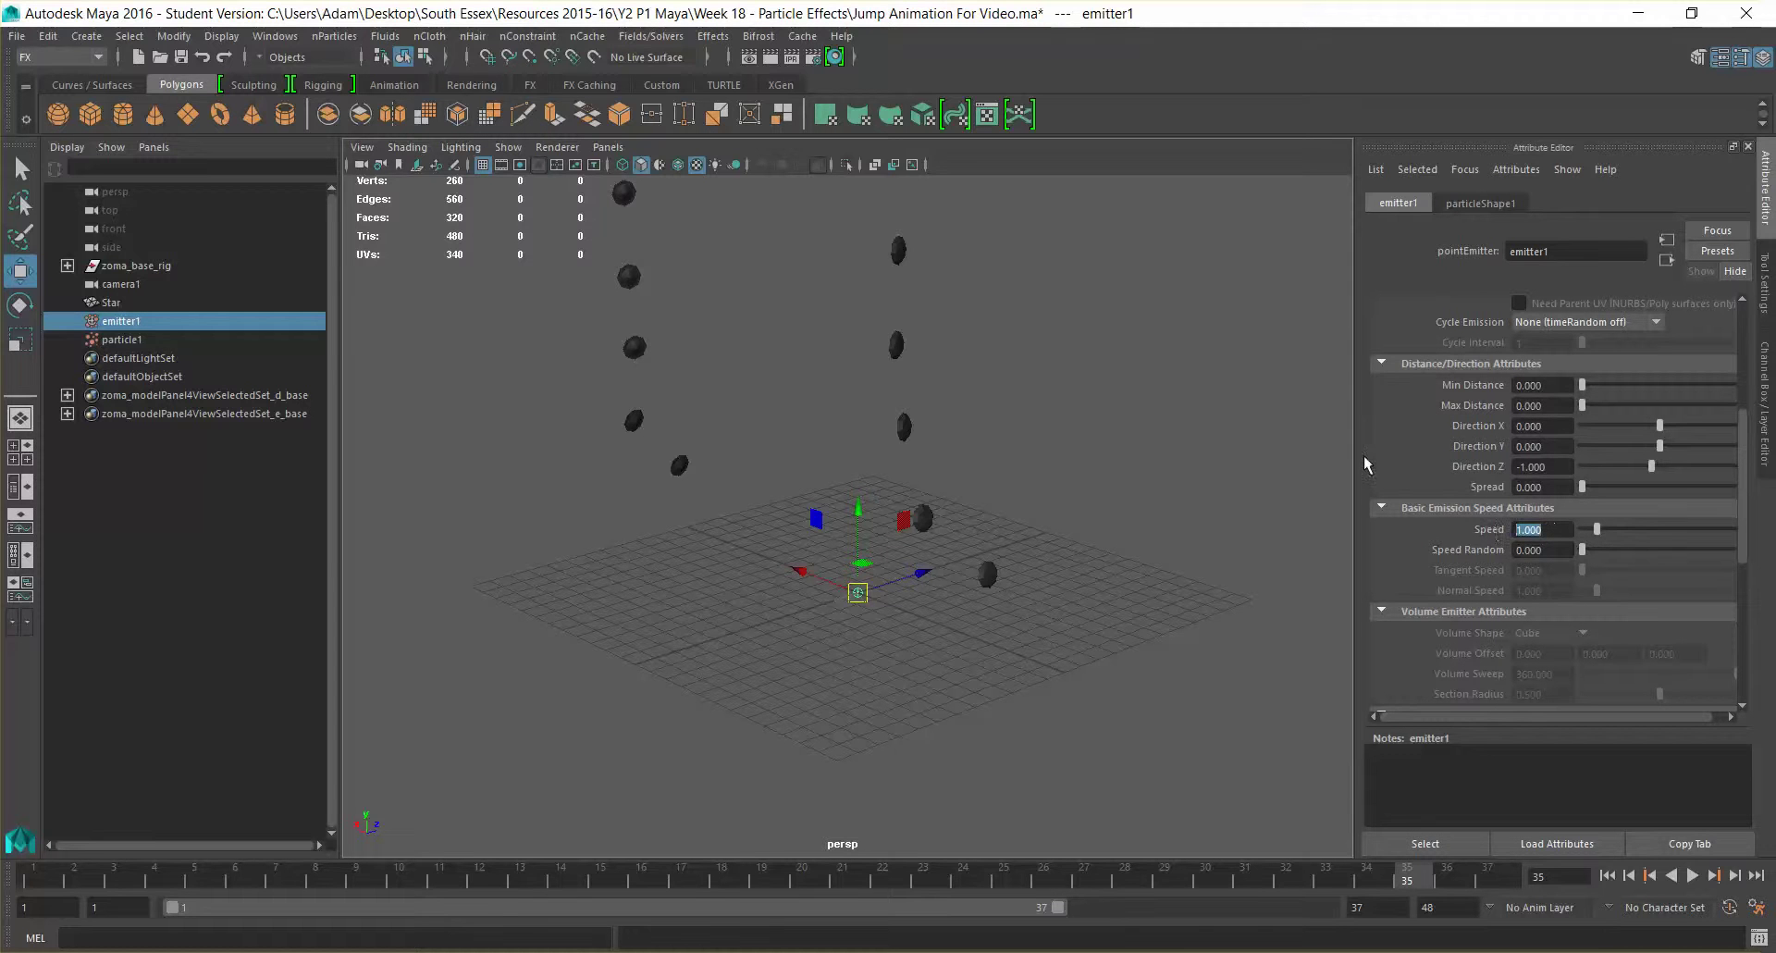
pyautogui.write('2.0')
pyautogui.press('Return')
pyautogui.click(1692, 875)
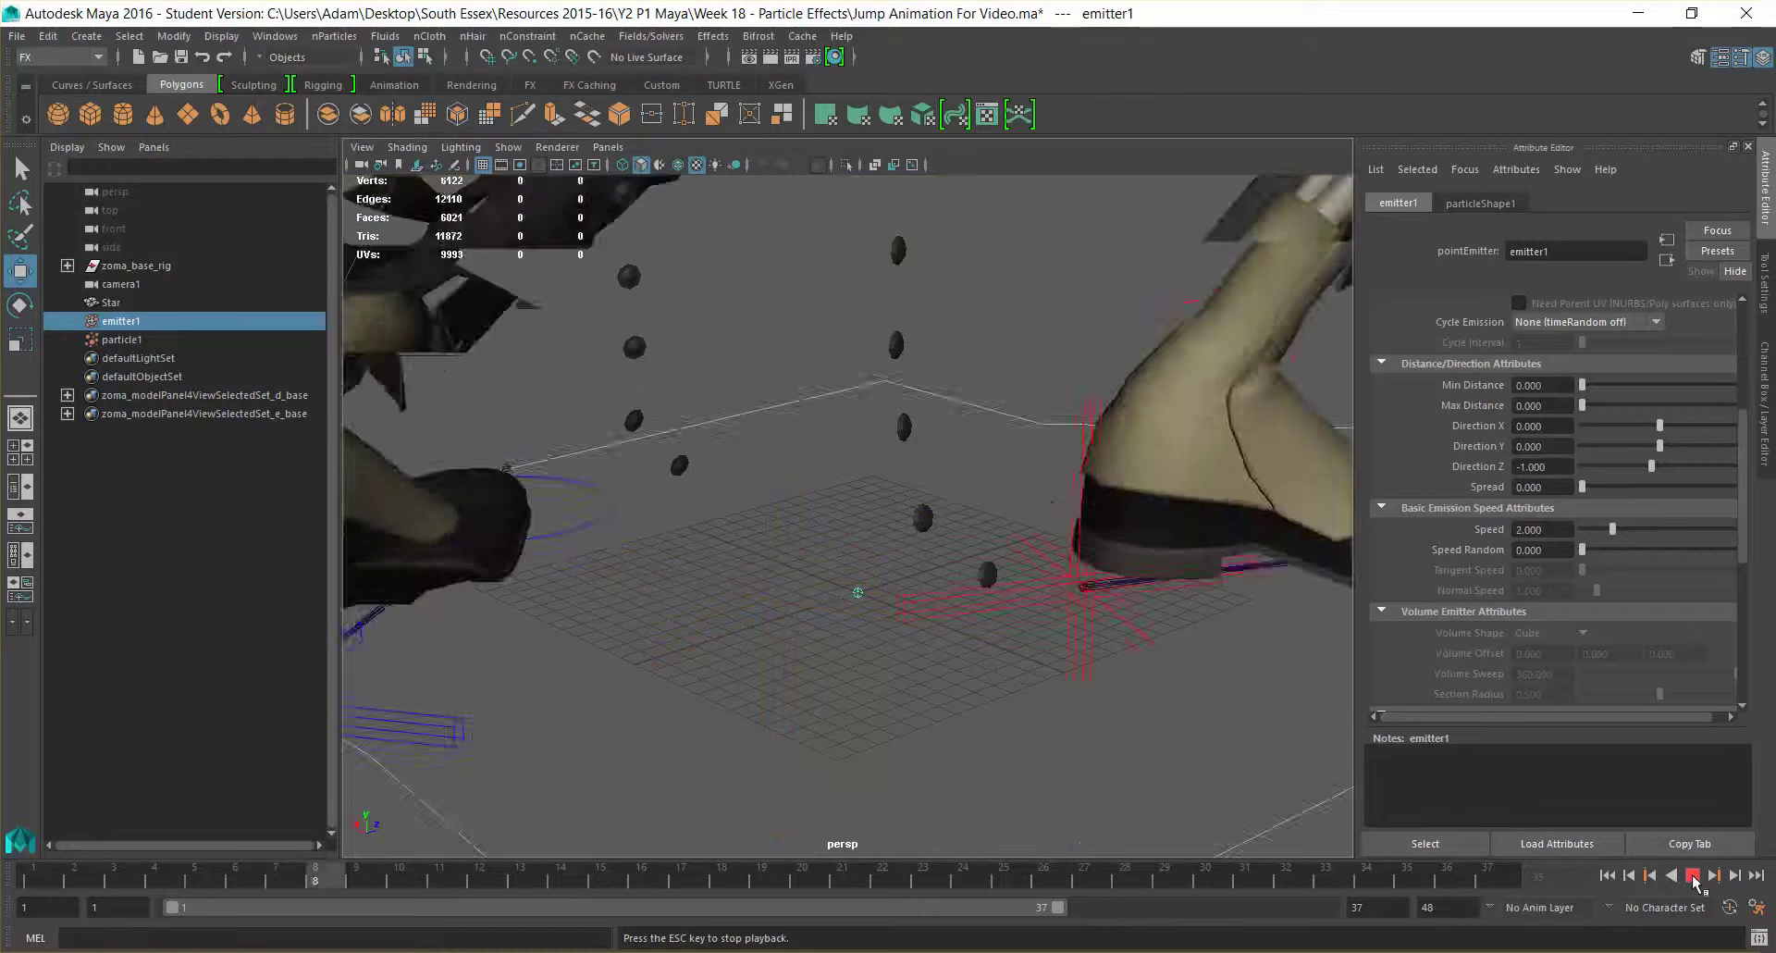
pyautogui.click(1692, 875)
# Look through emitter1's remaining speed, volume and texture emission attributes and particleShape1's emission, lifespan and render attributes.
pyautogui.scroll(-3, 1429, 518)
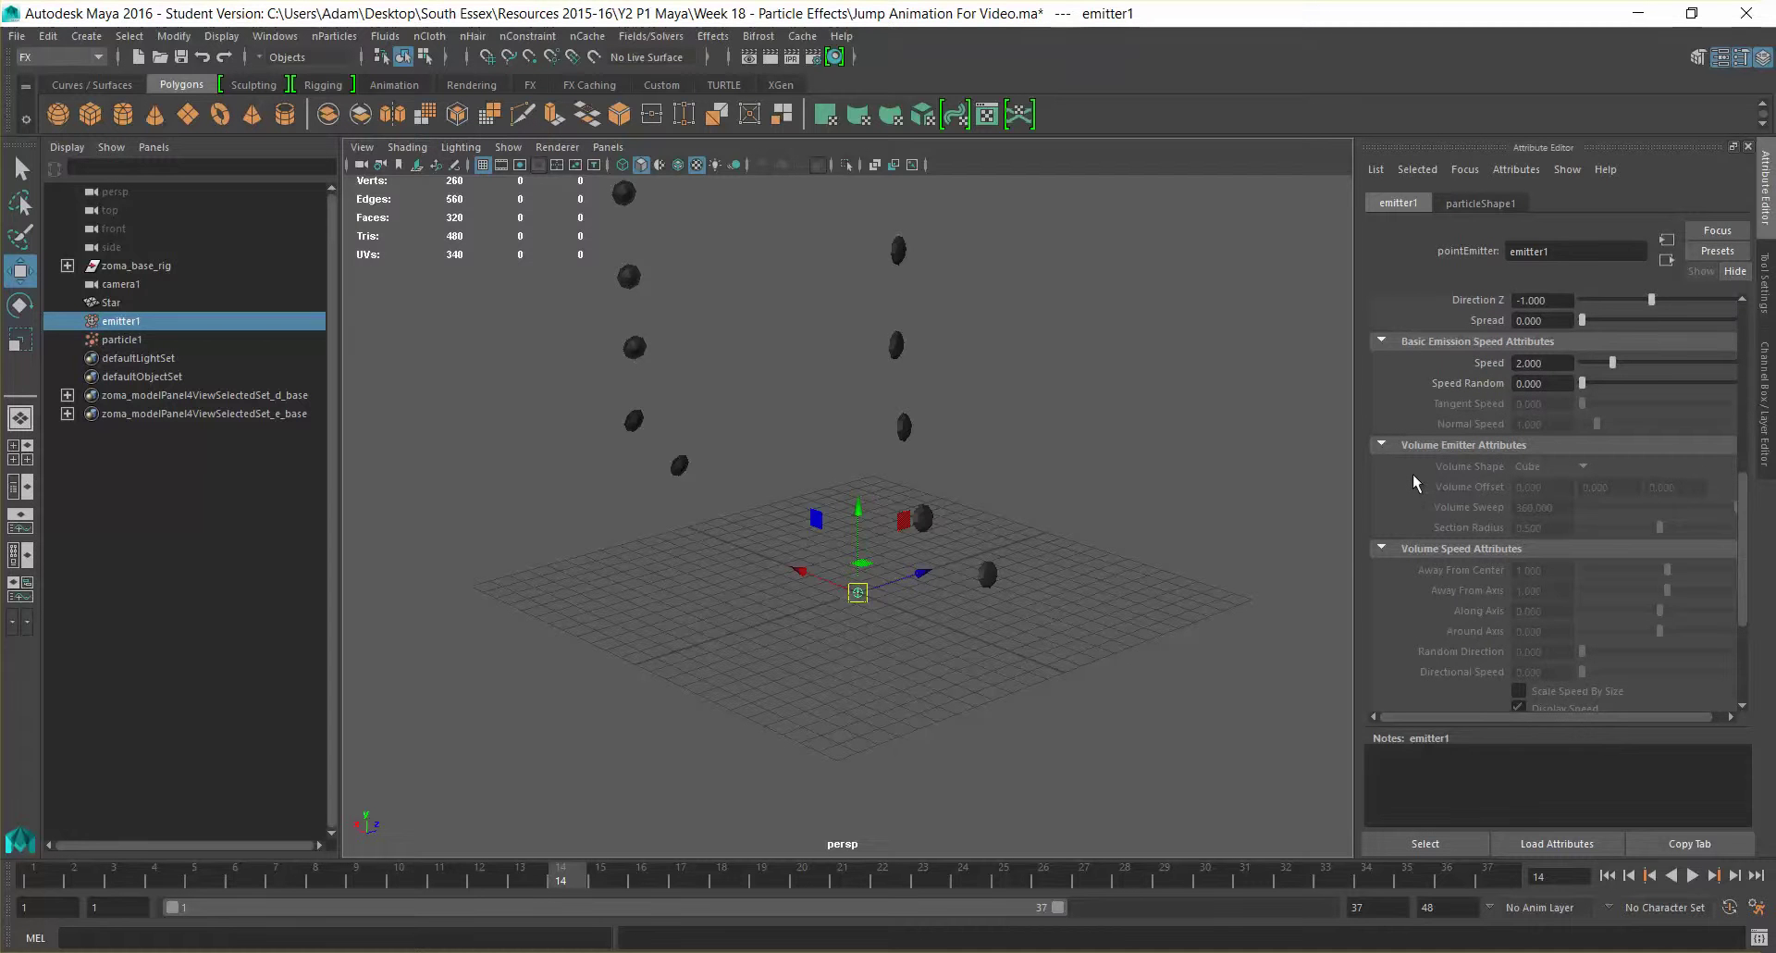
pyautogui.scroll(-1, 1412, 473)
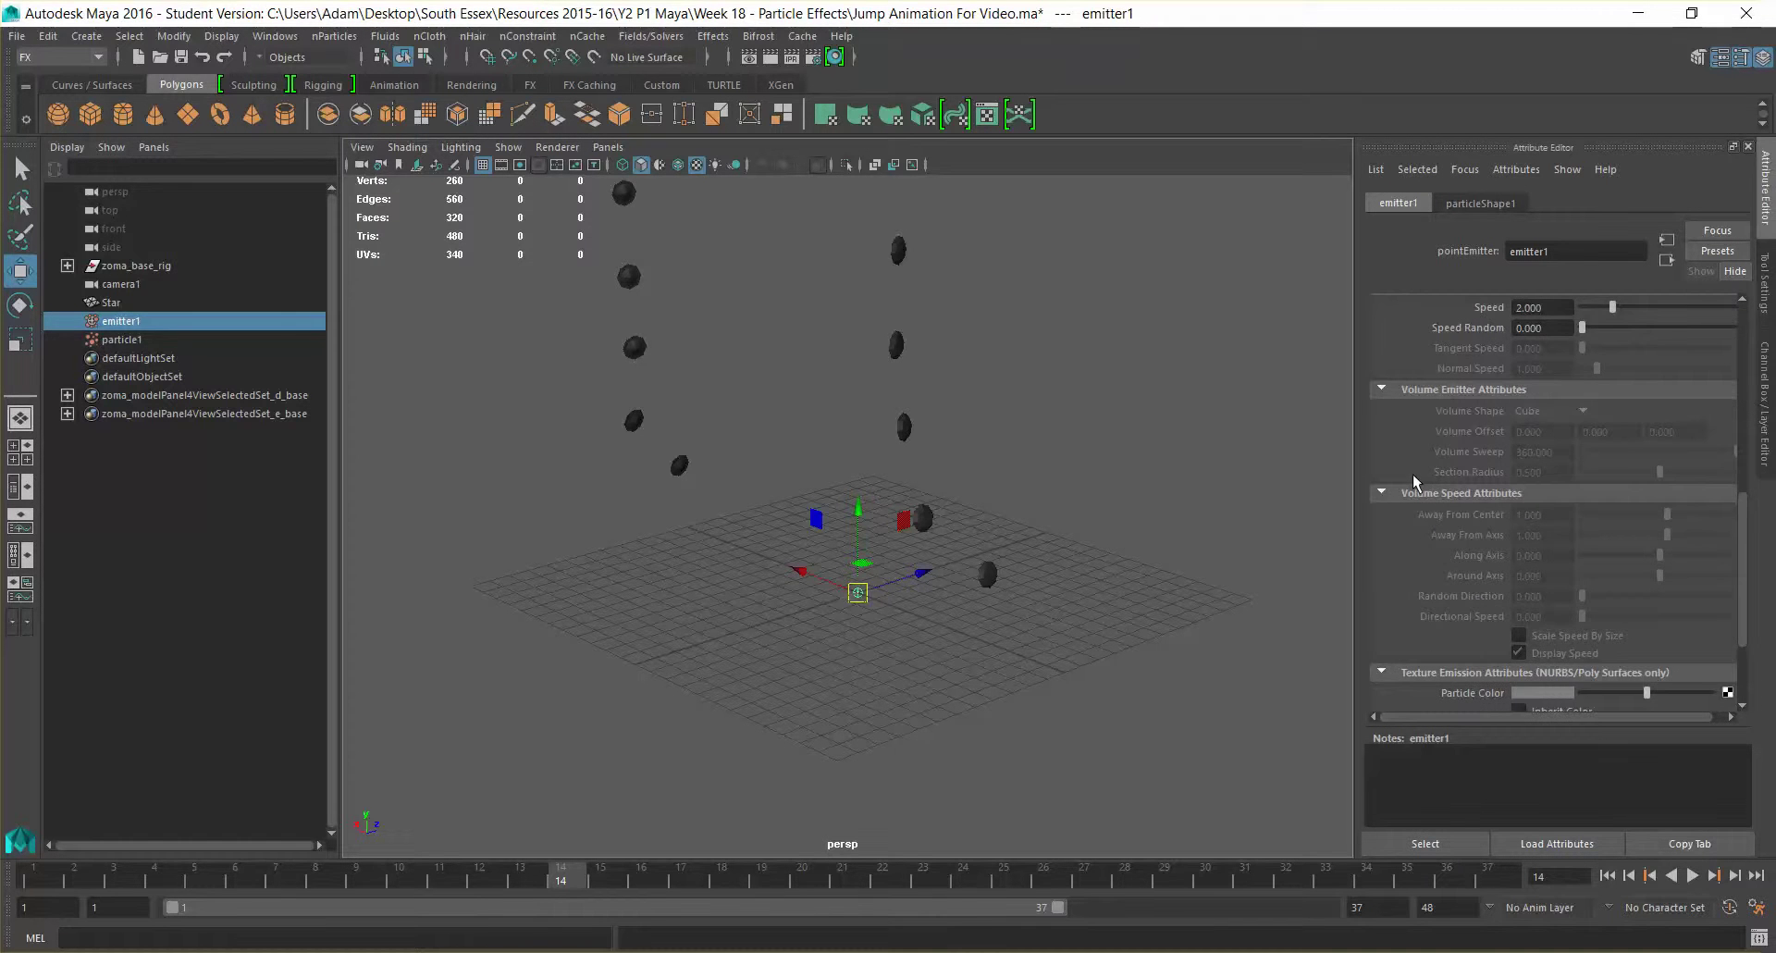
pyautogui.scroll(-2, 1437, 423)
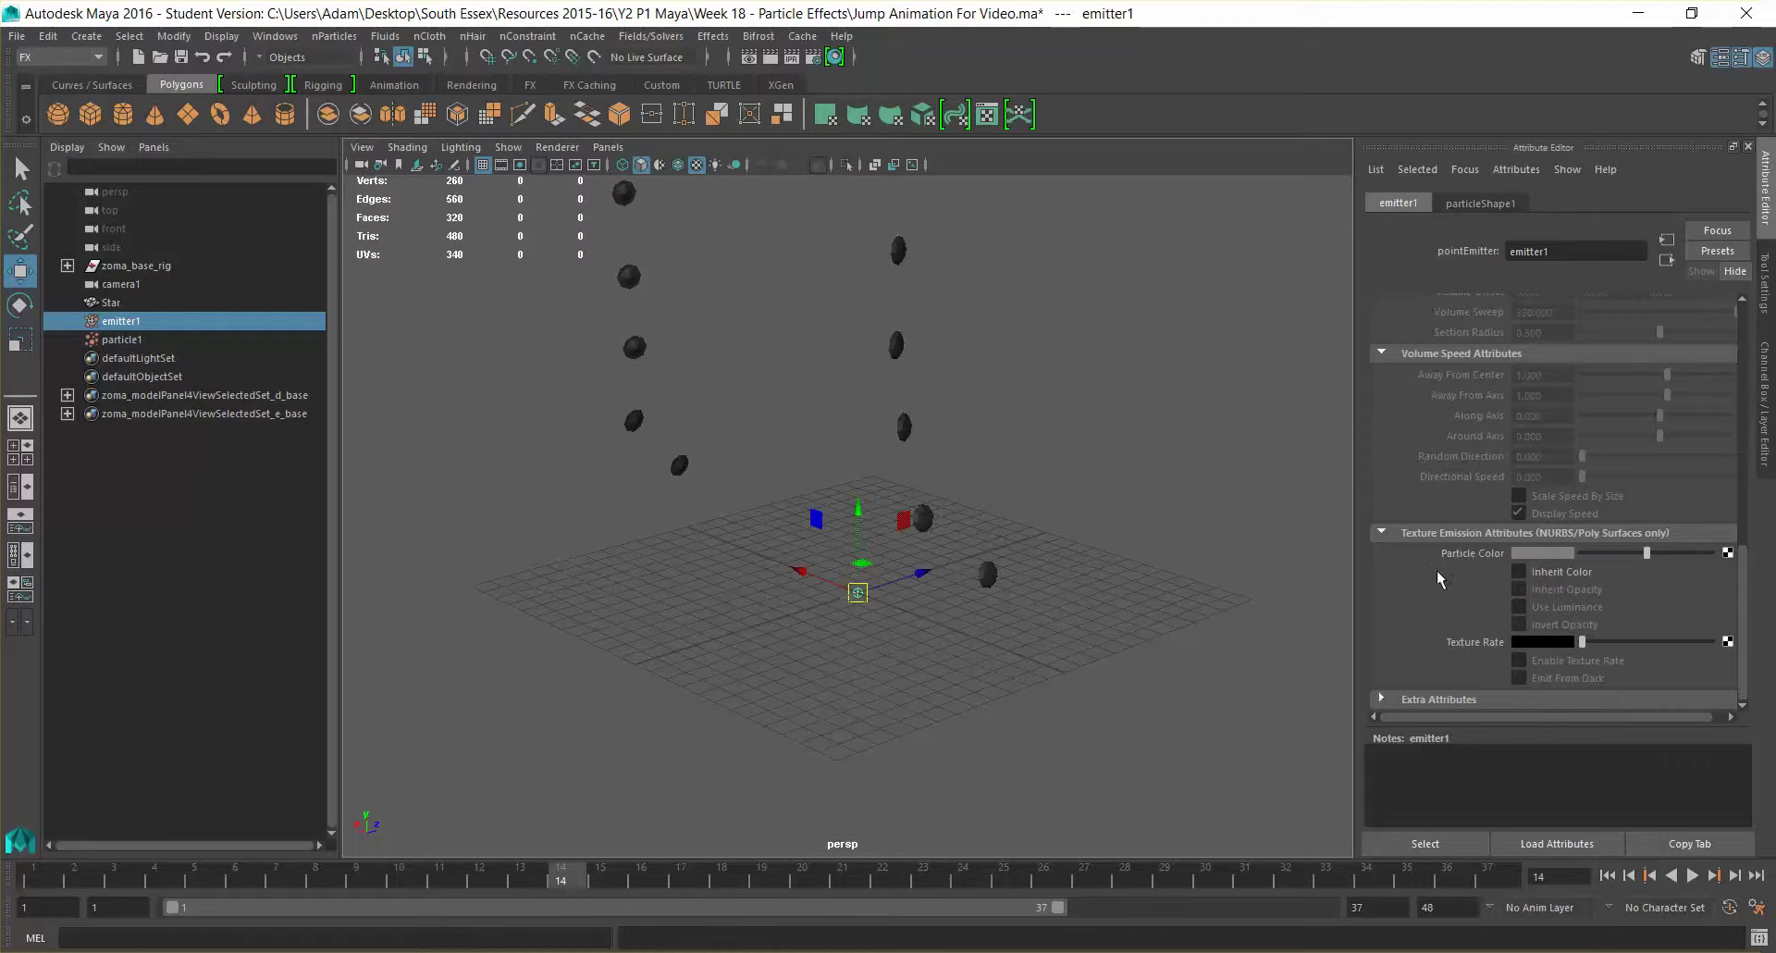
pyautogui.scroll(8, 1436, 572)
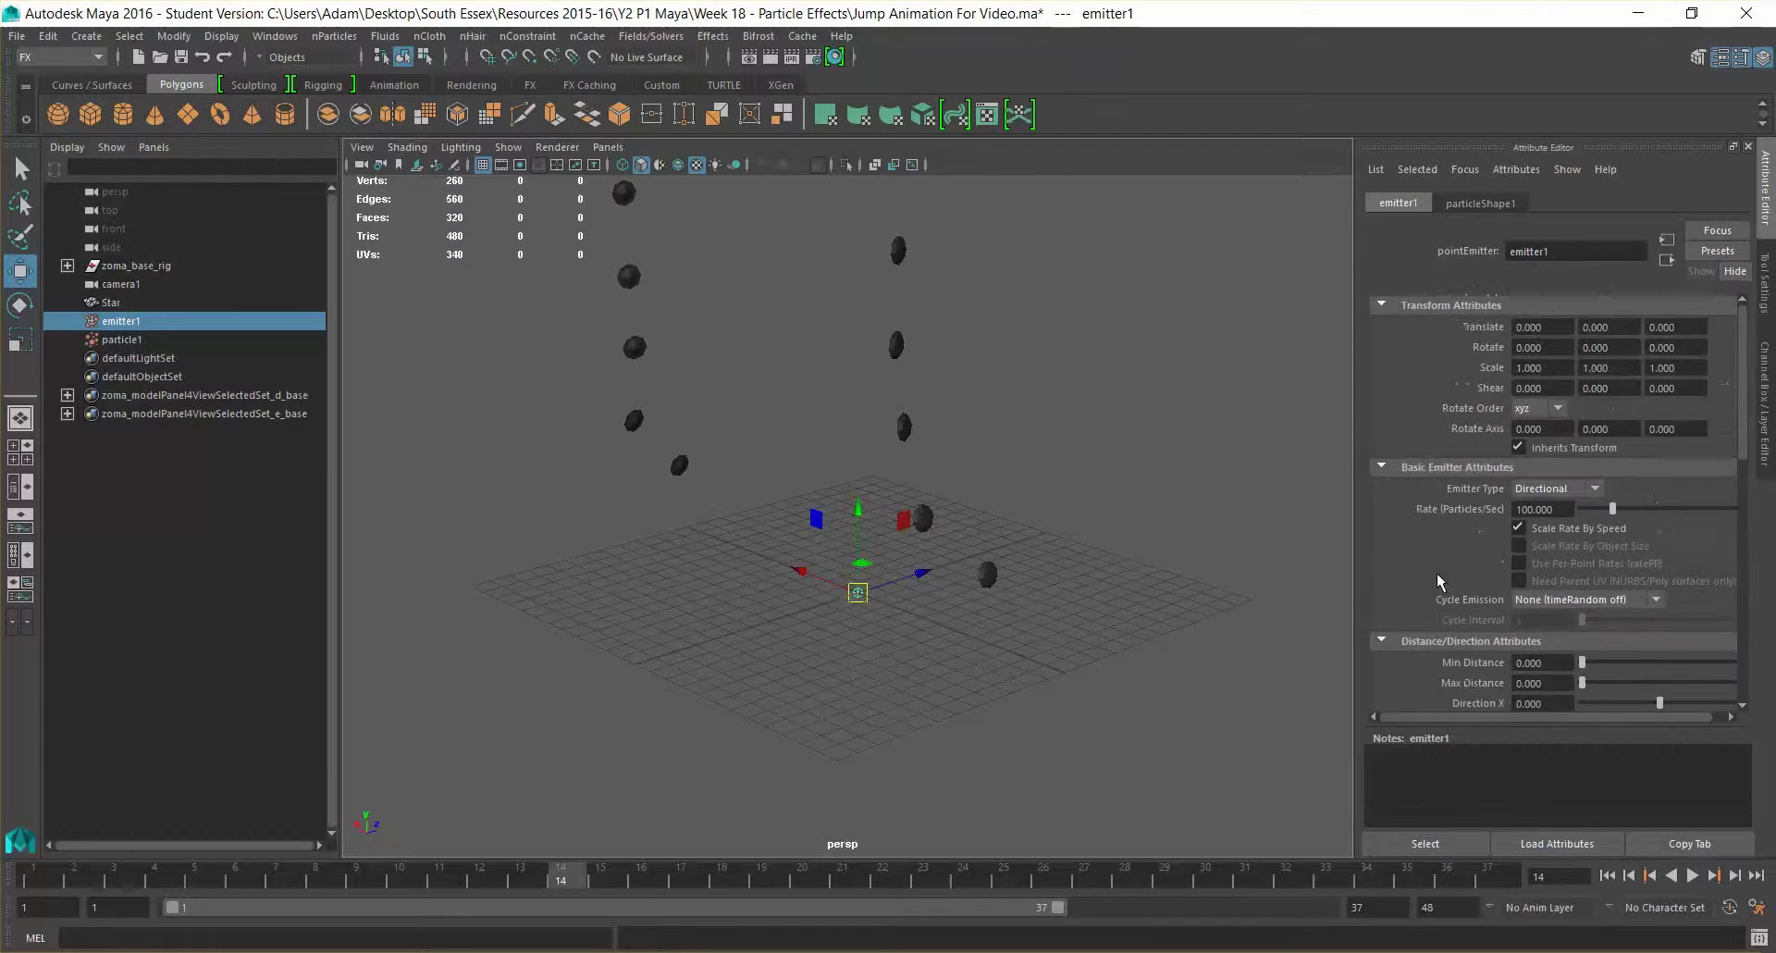
pyautogui.click(1477, 203)
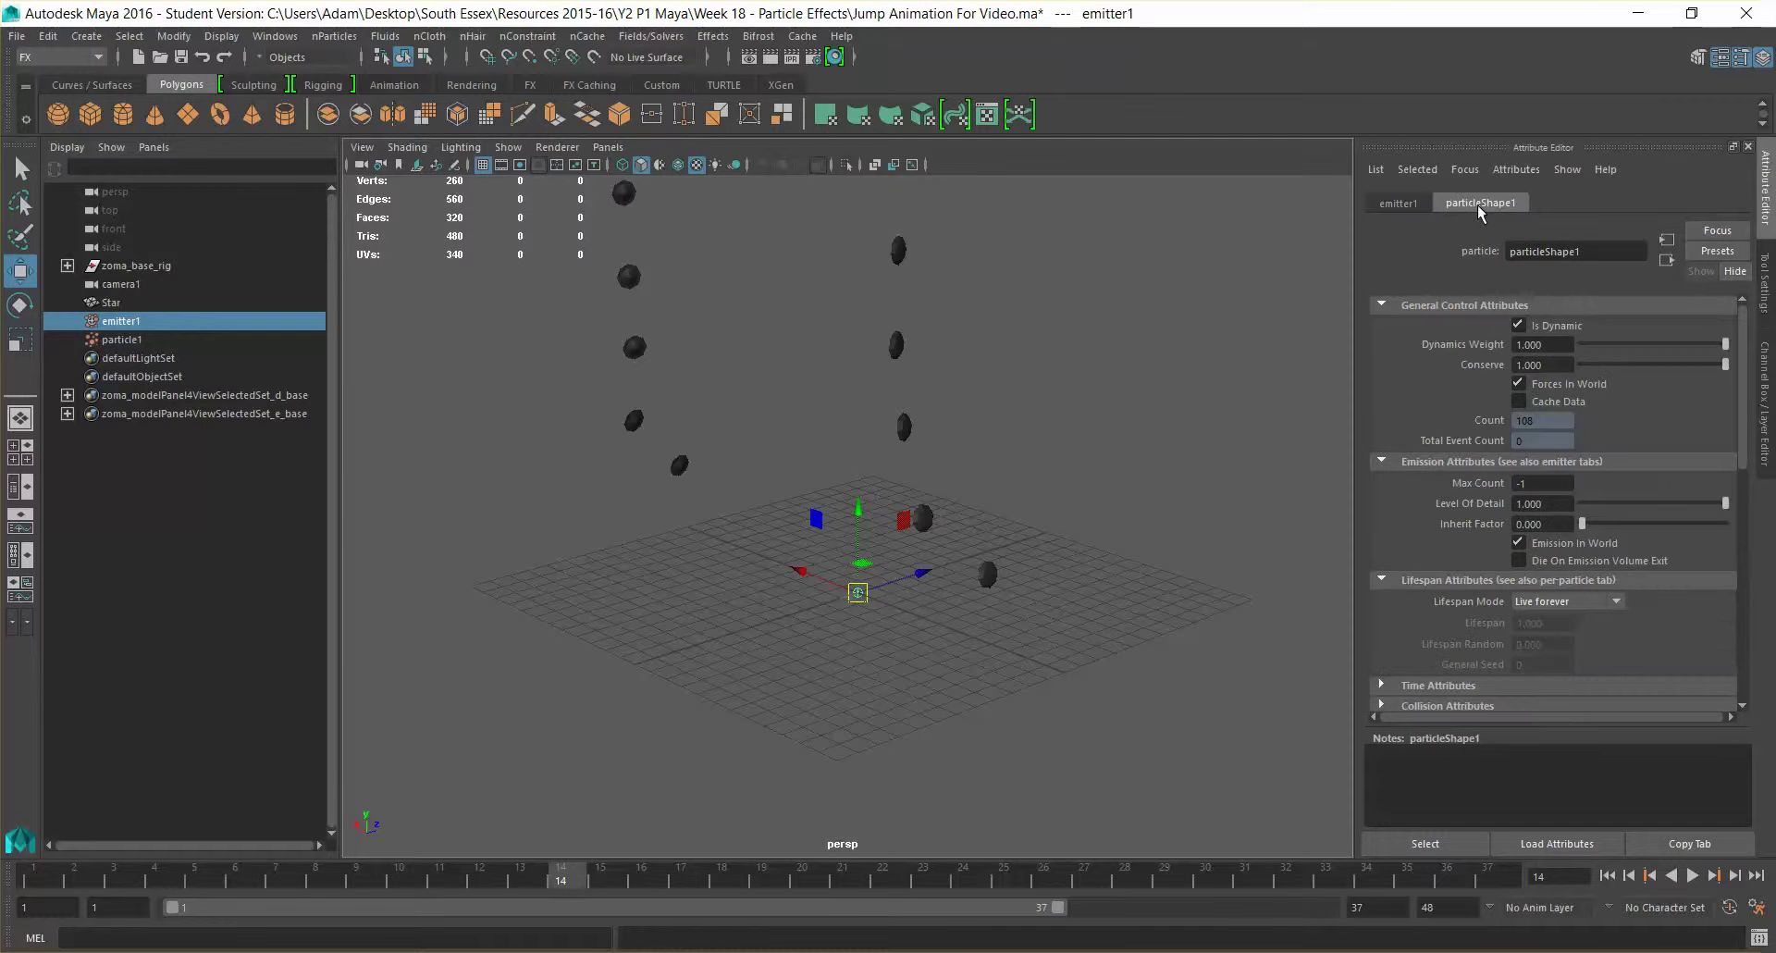
pyautogui.scroll(-5, 1429, 344)
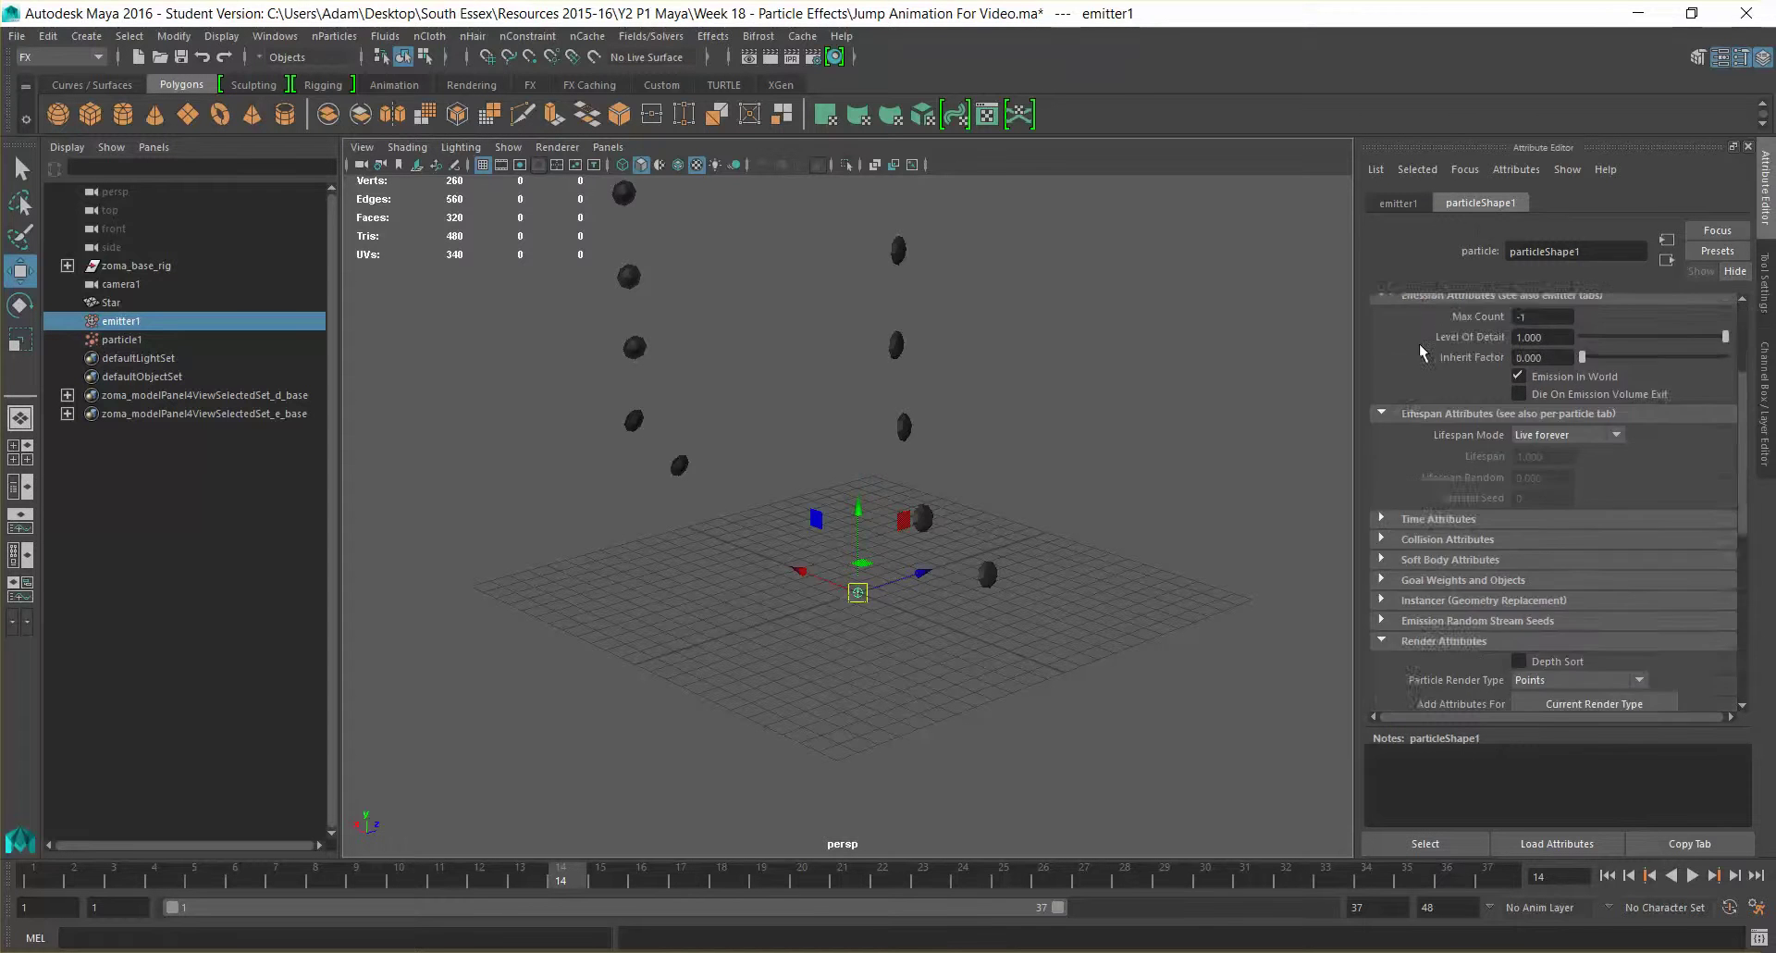
pyautogui.scroll(5, 1421, 351)
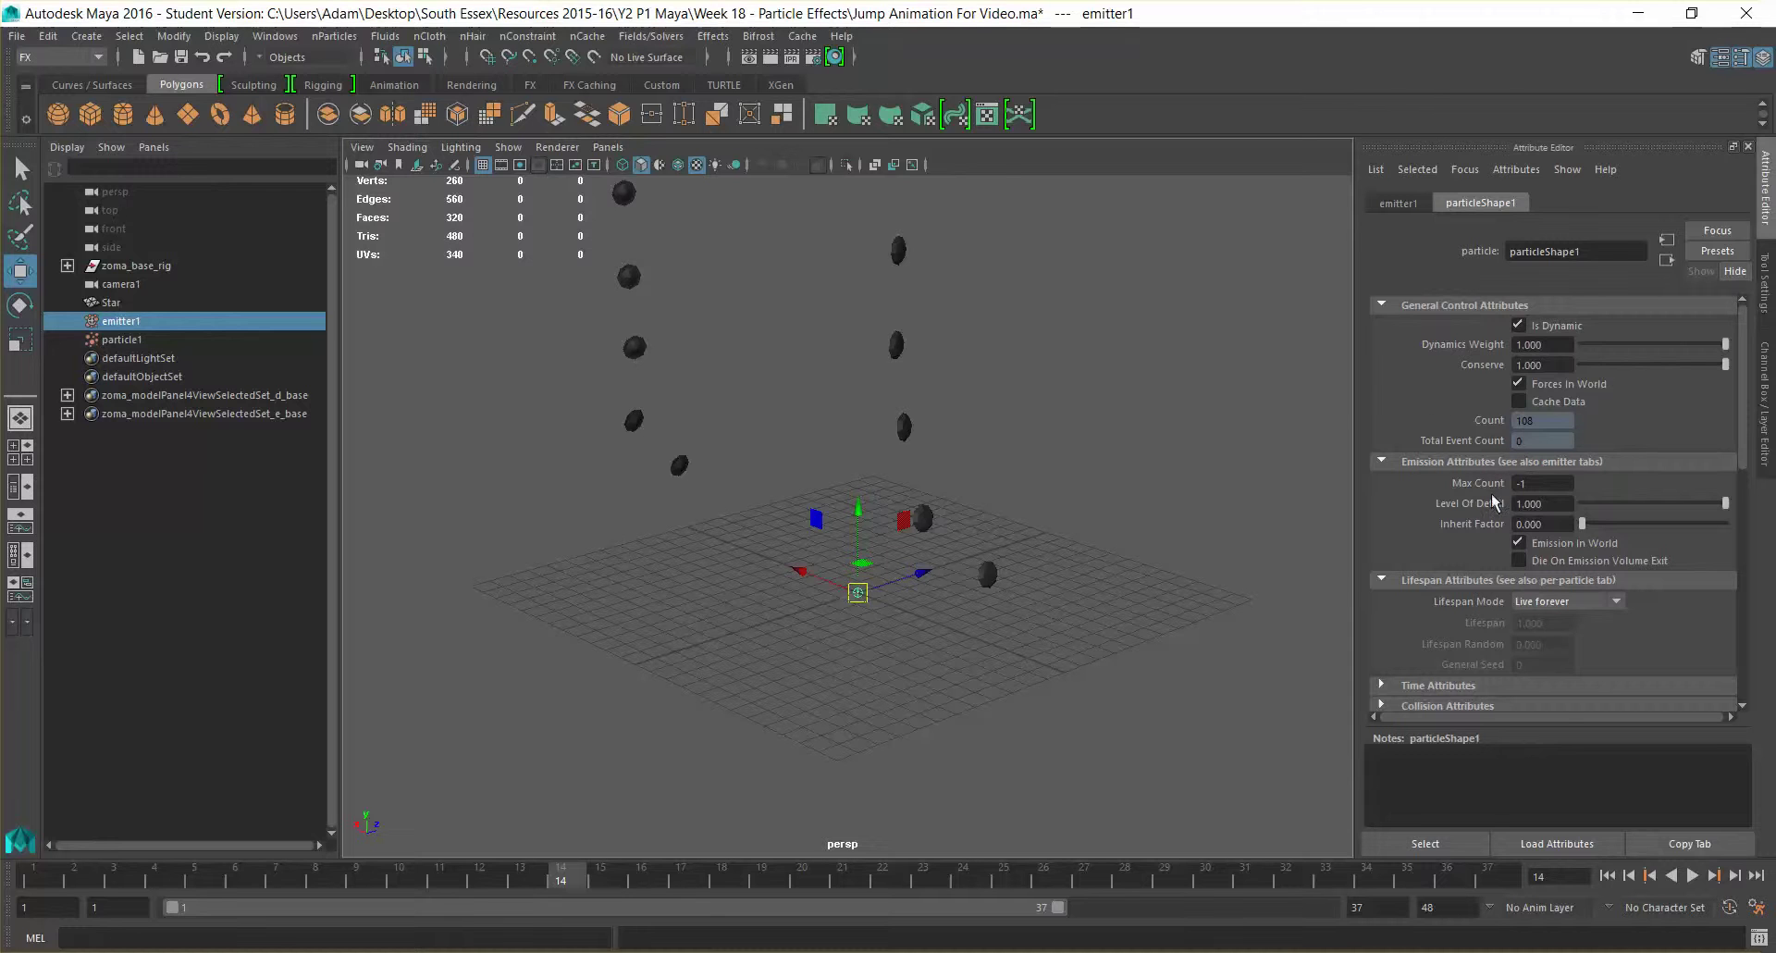
pyautogui.scroll(-2, 1507, 453)
pyautogui.scroll(-1, 1454, 411)
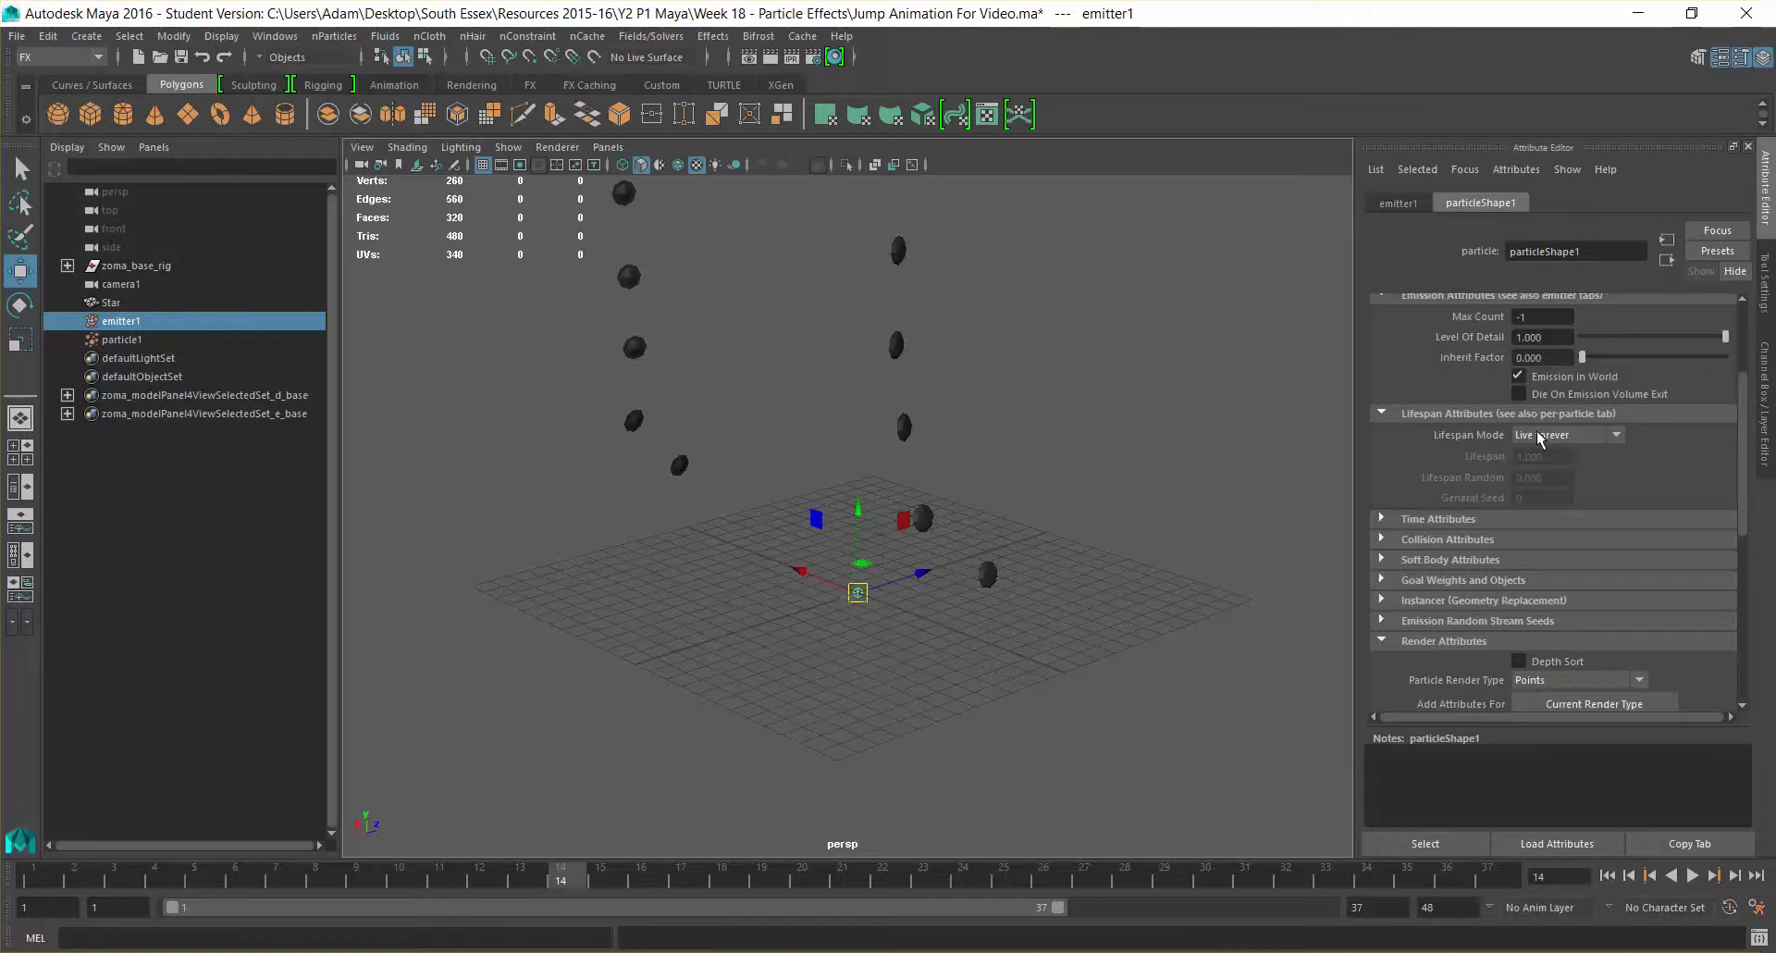
pyautogui.scroll(3, 1025, 512)
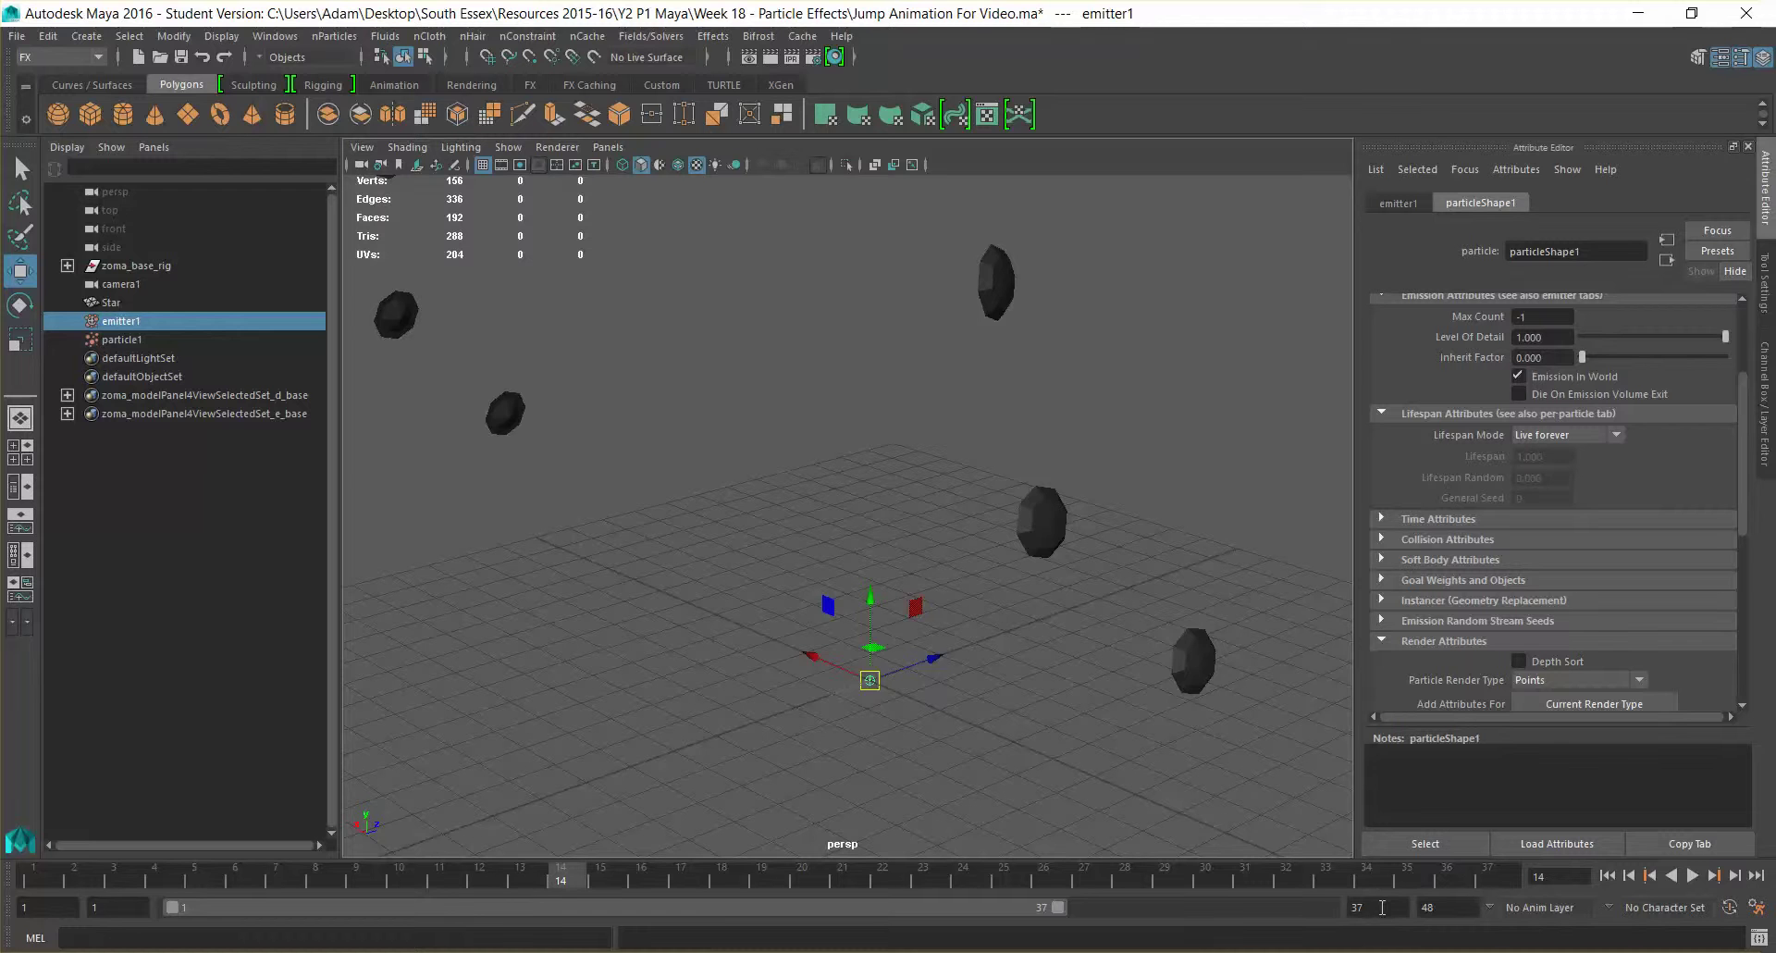
# Select the emitted particles (particle1) near the centre of the grid.
pyautogui.keyDown('alt'); pyautogui.moveTo(922, 714); pyautogui.dragTo(948, 635, button='middle'); pyautogui.keyUp('alt')
pyautogui.scroll(5, 950, 635)
pyautogui.scroll(-1, 951, 636)
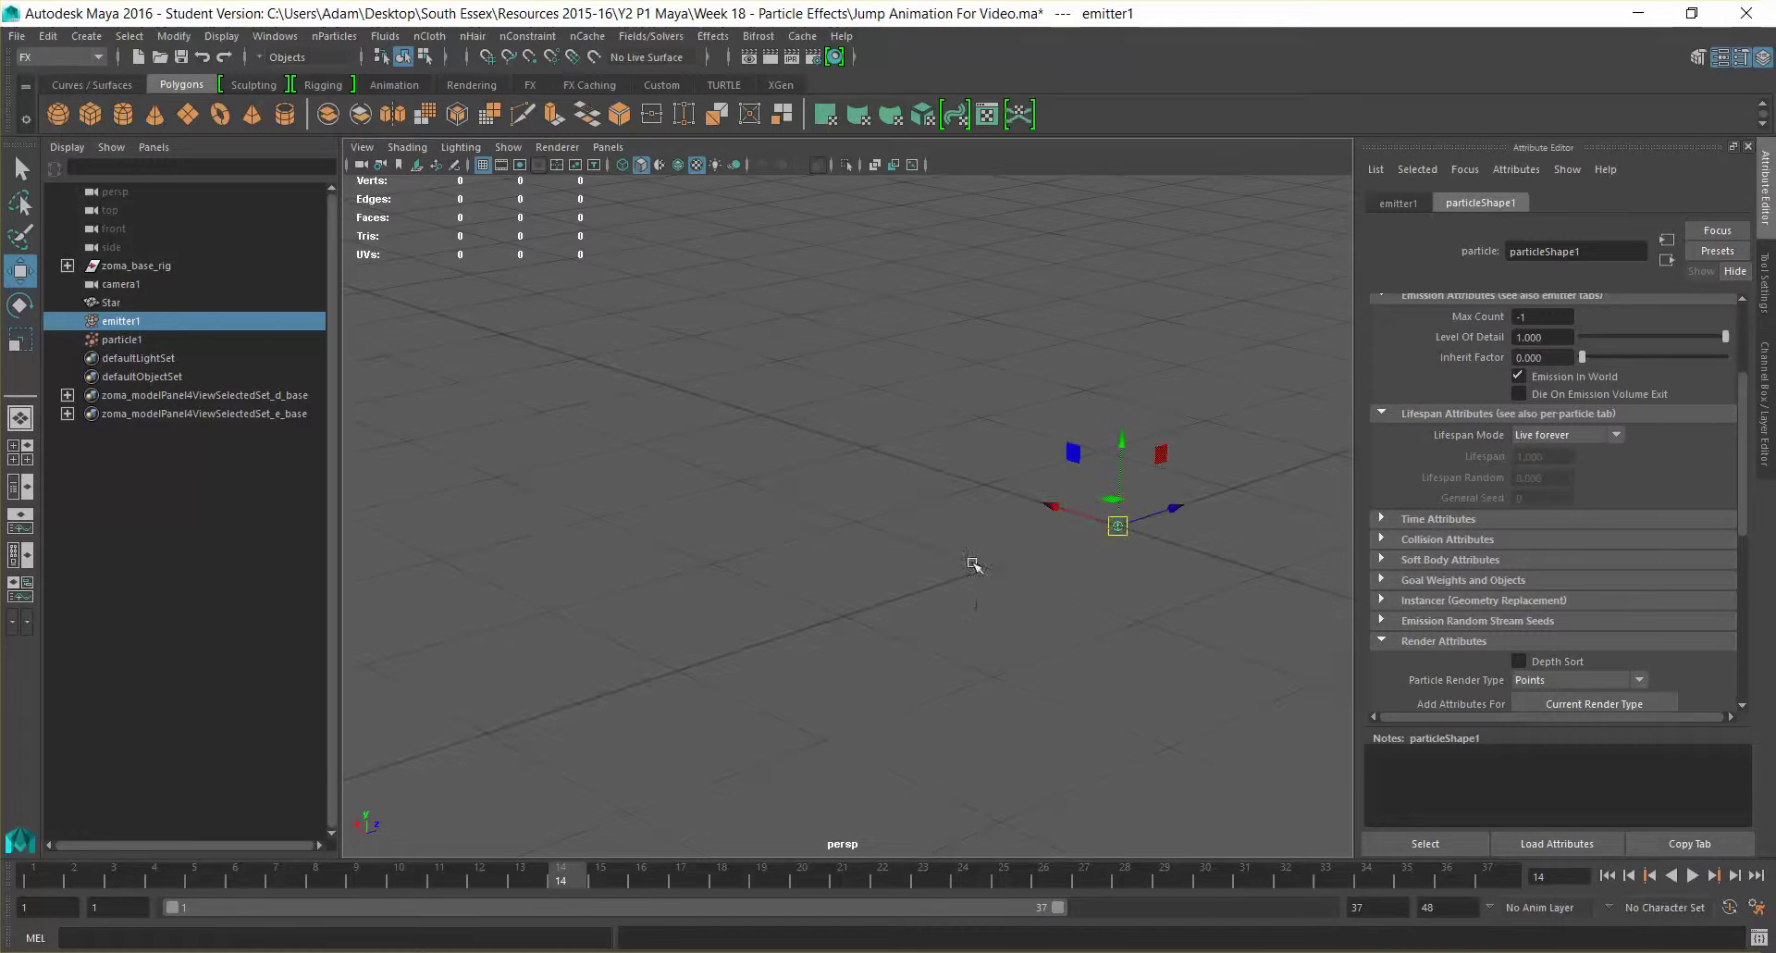
pyautogui.moveTo(970, 557); pyautogui.dragTo(1018, 589)
pyautogui.scroll(-6, 1052, 589)
pyautogui.scroll(-6, 1018, 588)
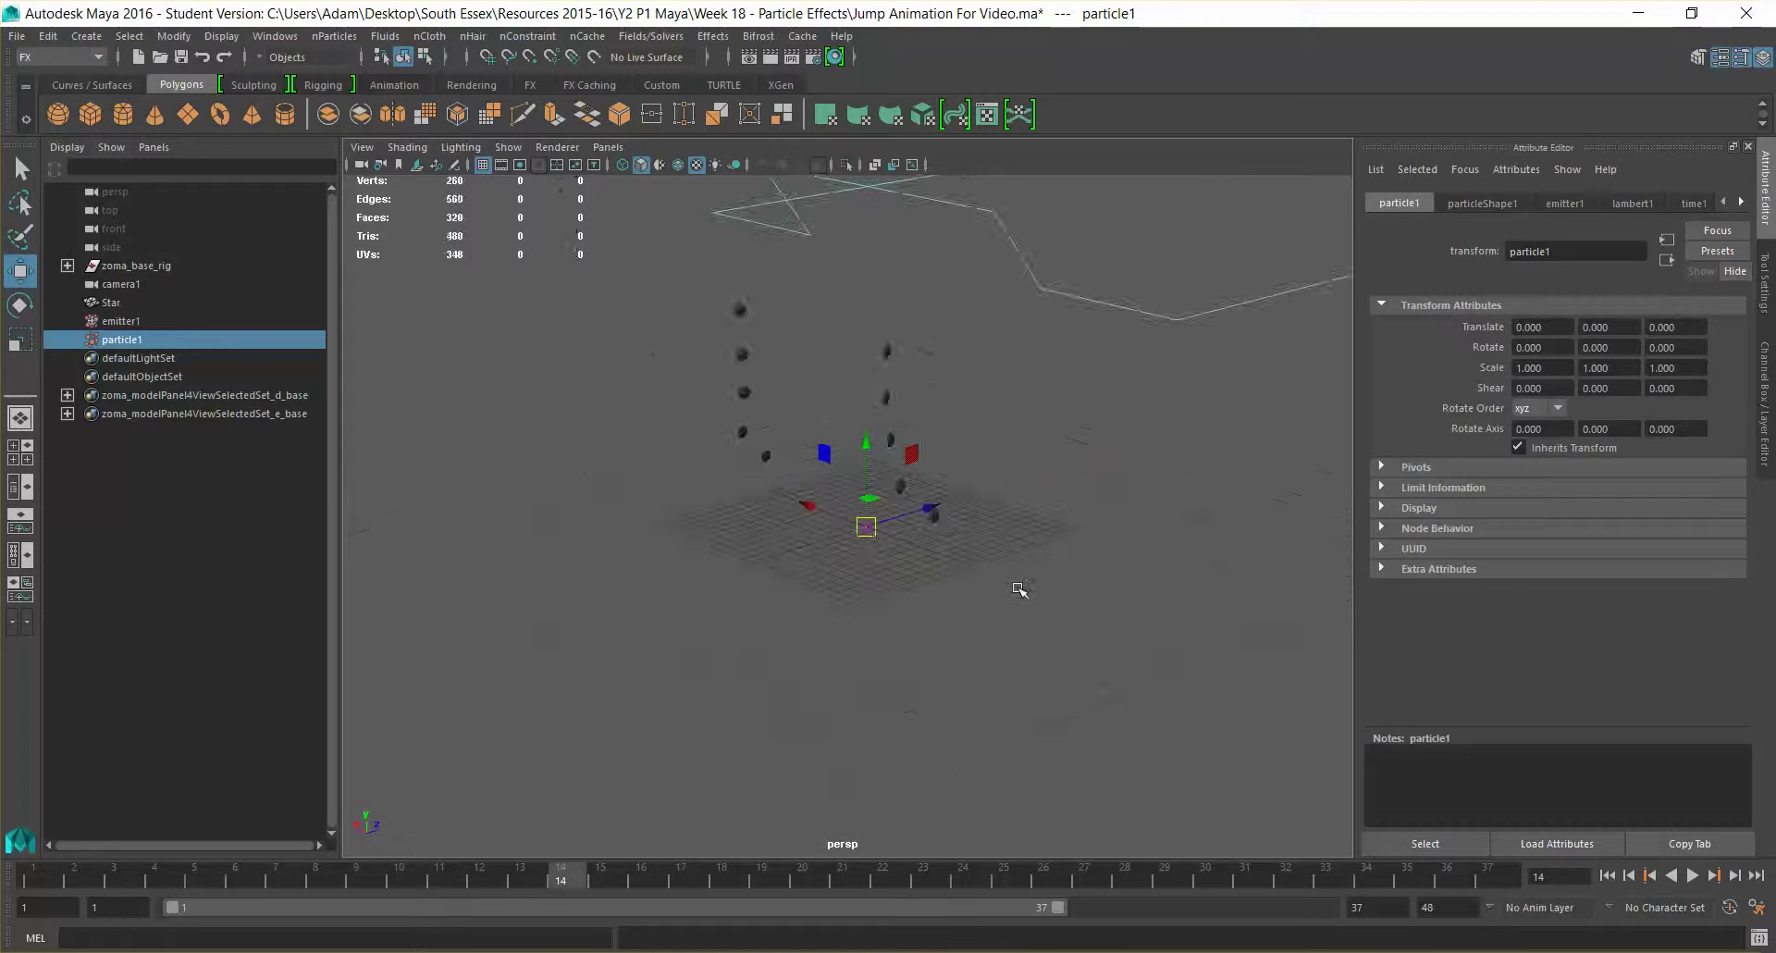
pyautogui.scroll(7, 1017, 588)
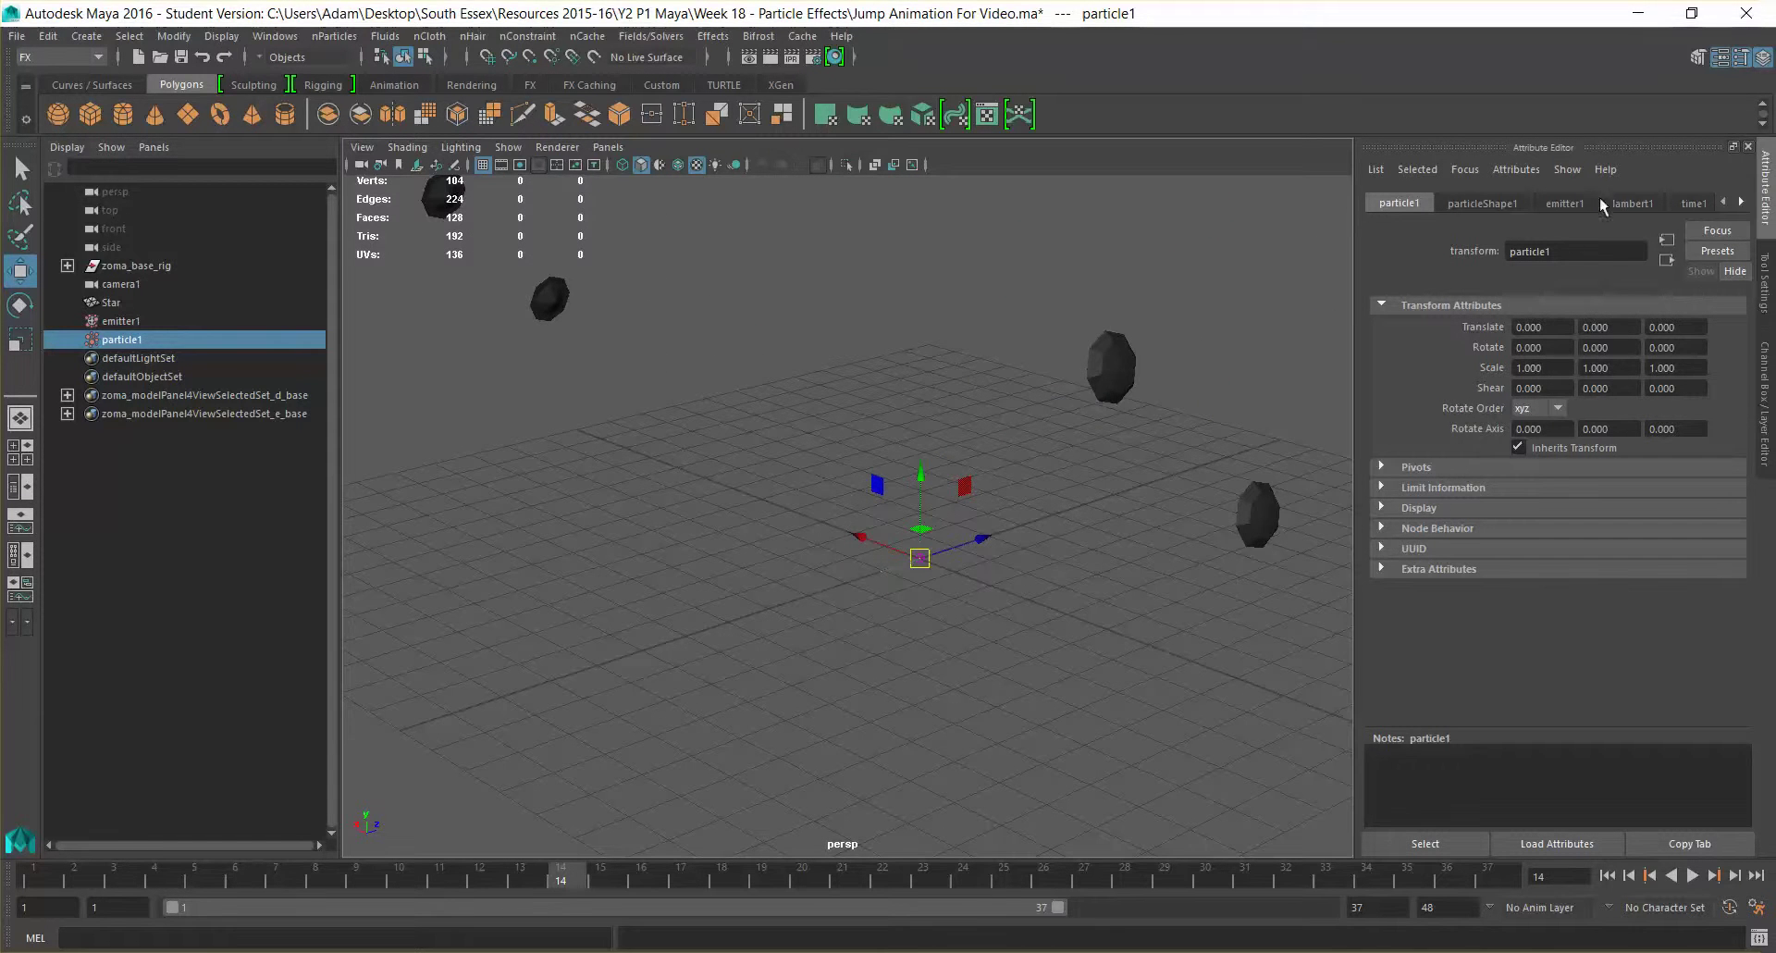
pyautogui.click(925, 577)
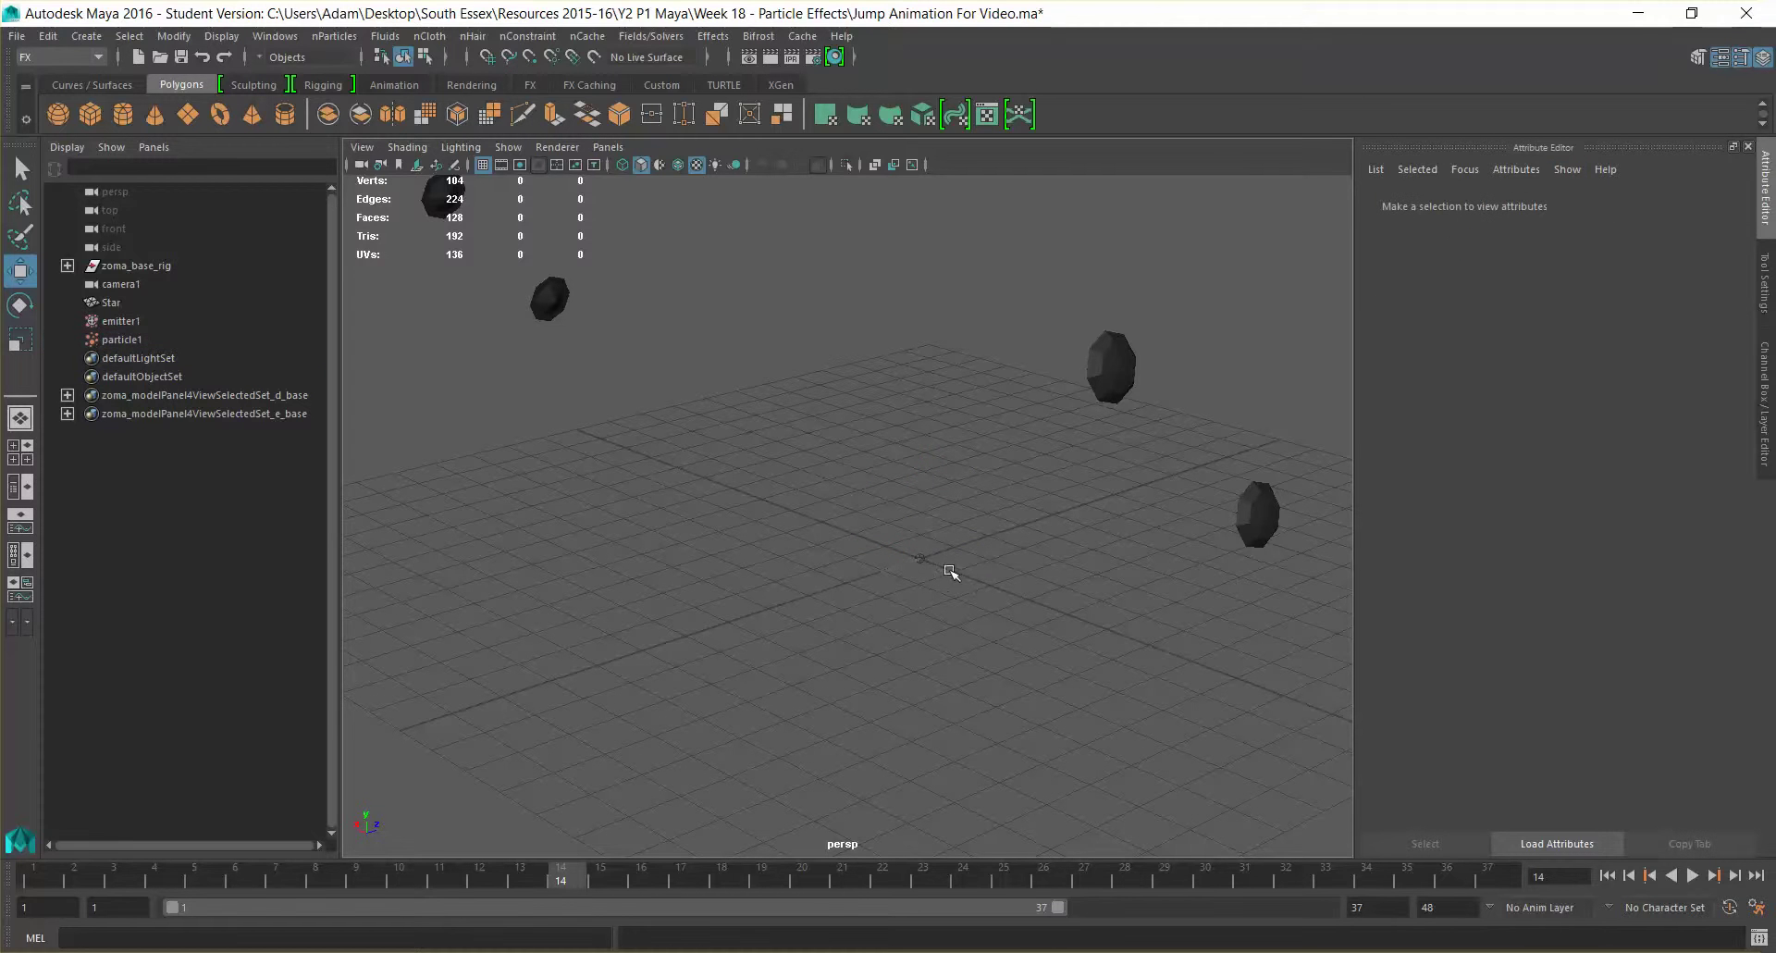
pyautogui.click(121, 339)
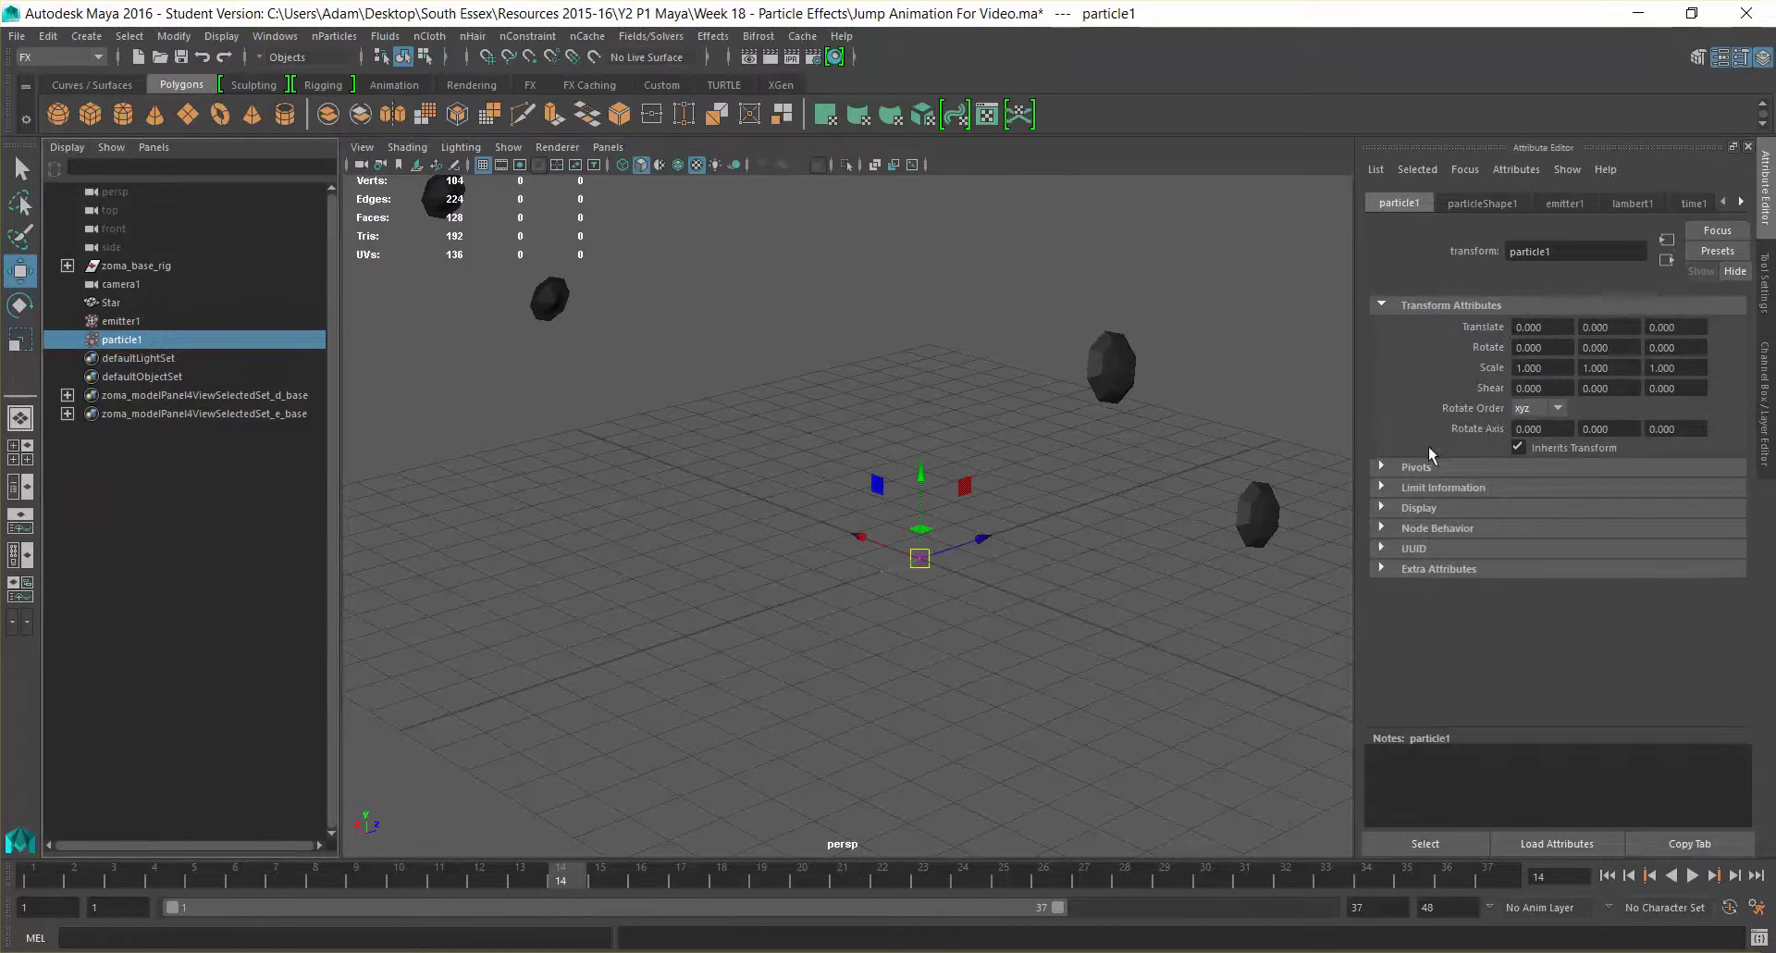
# Set particleShape1's Lifespan Mode to Constant.
pyautogui.click(1481, 204)
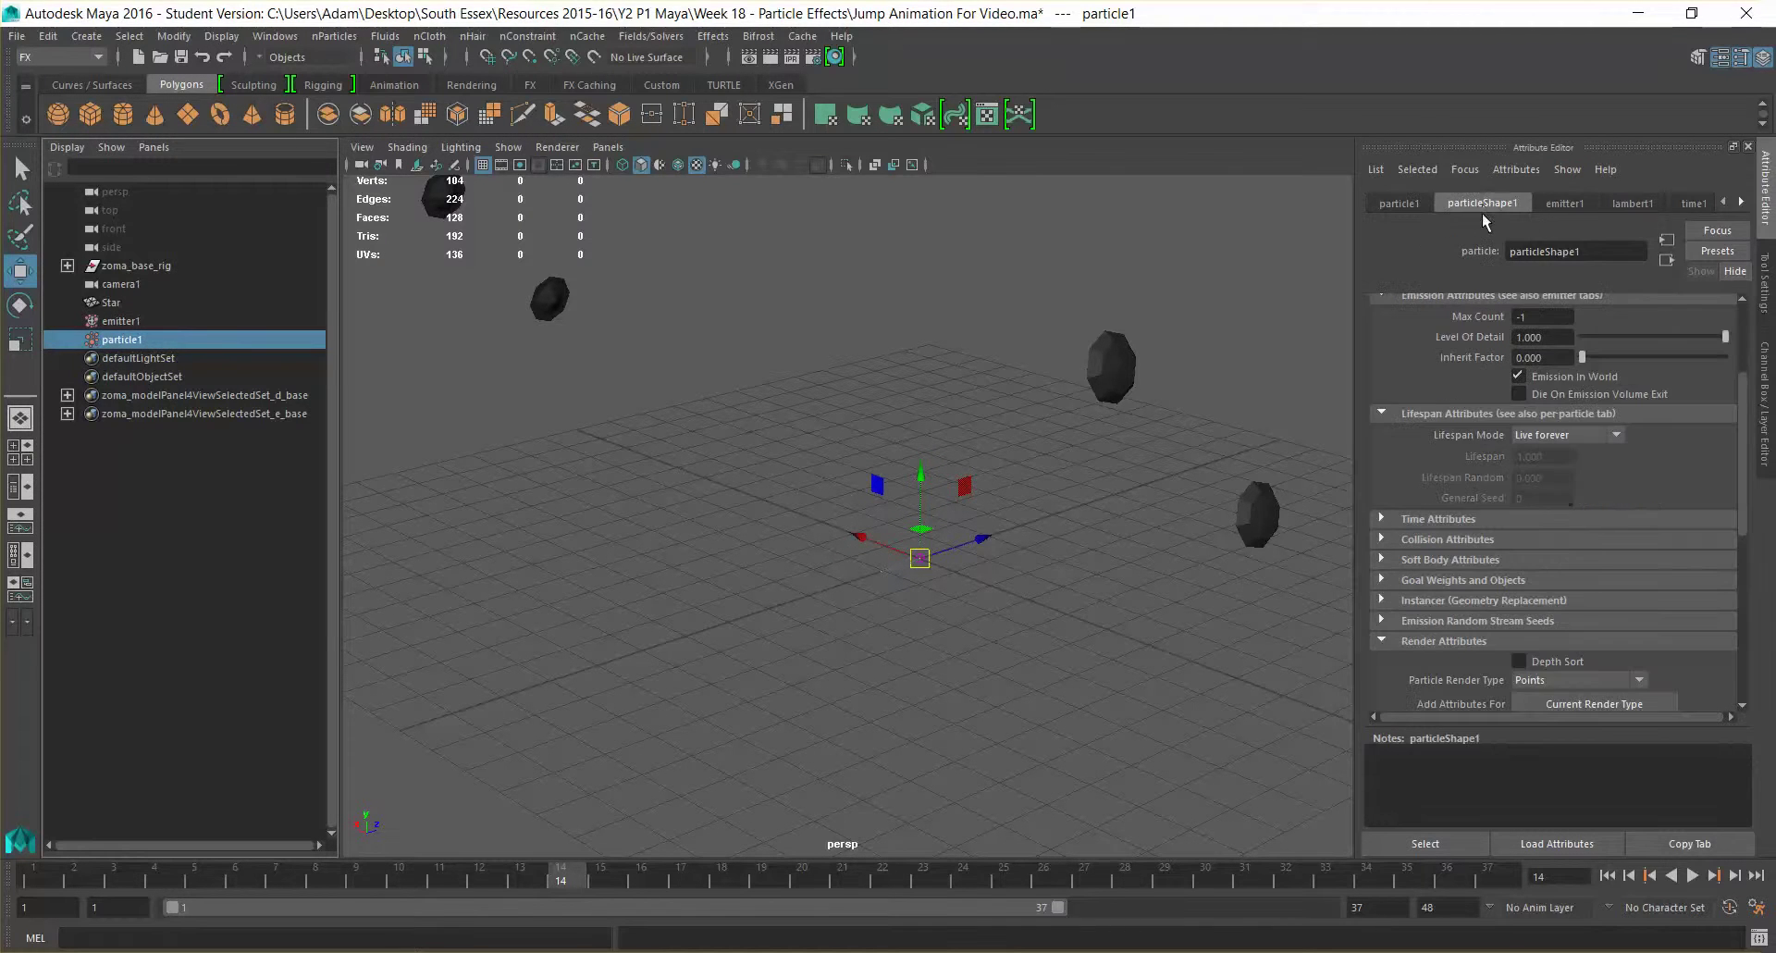
pyautogui.click(1584, 433)
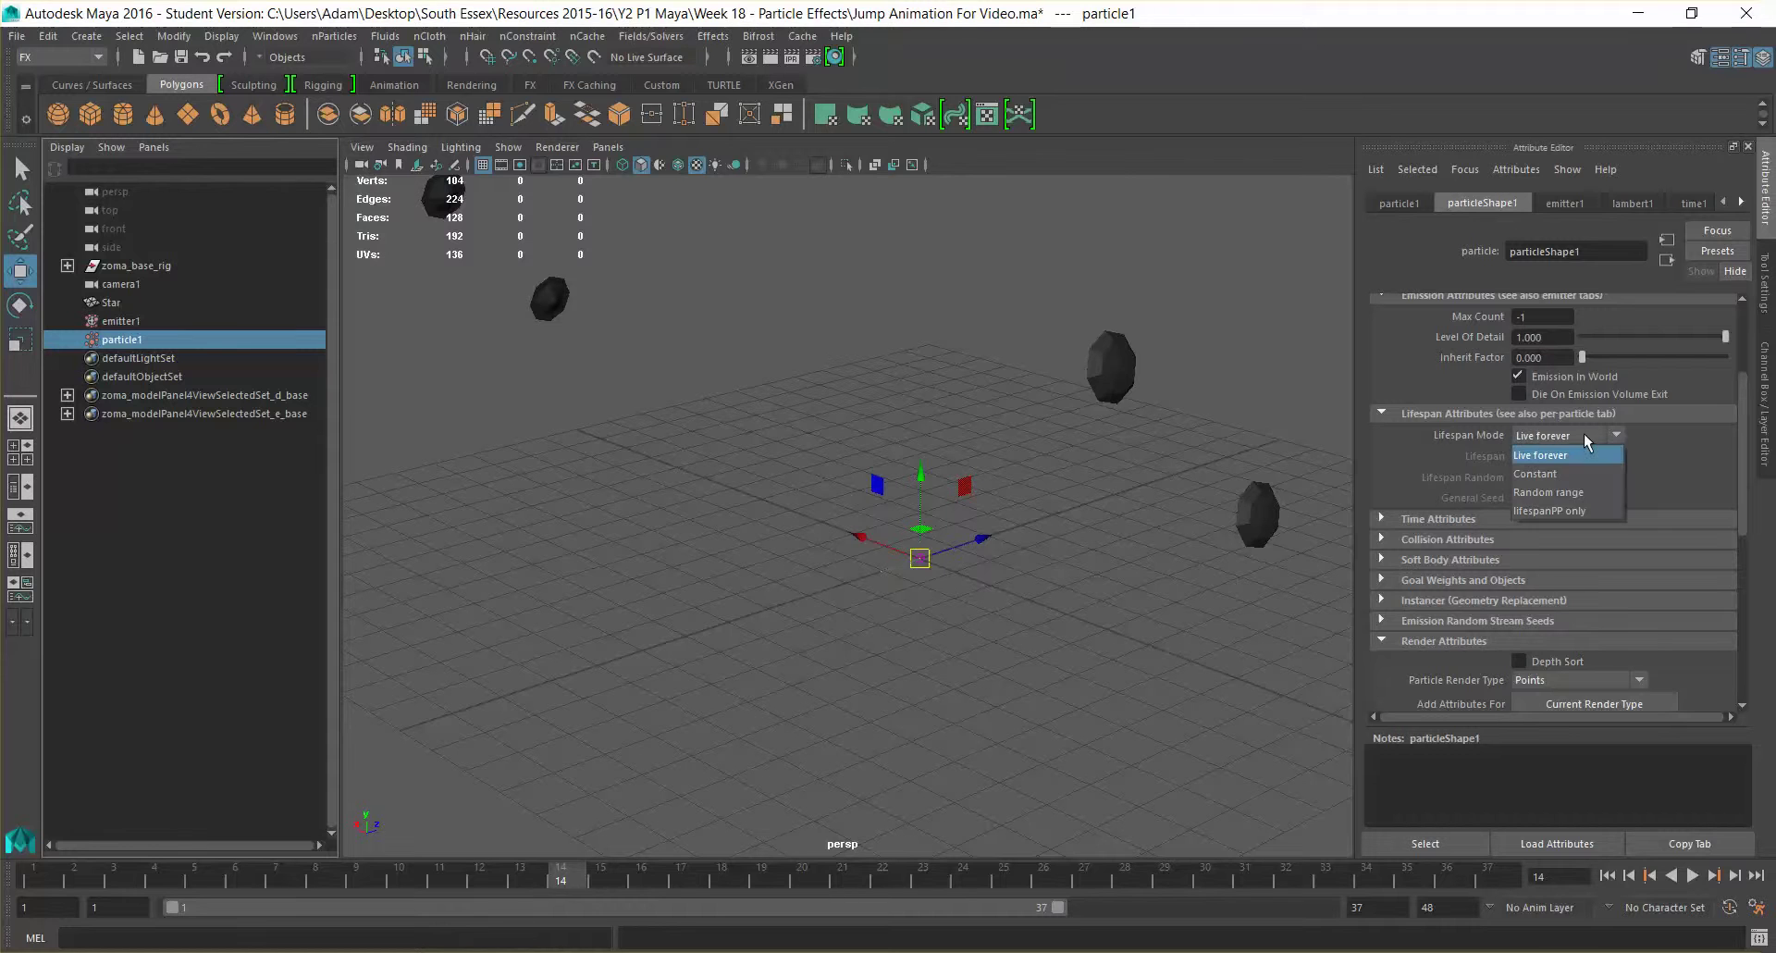
pyautogui.click(1598, 478)
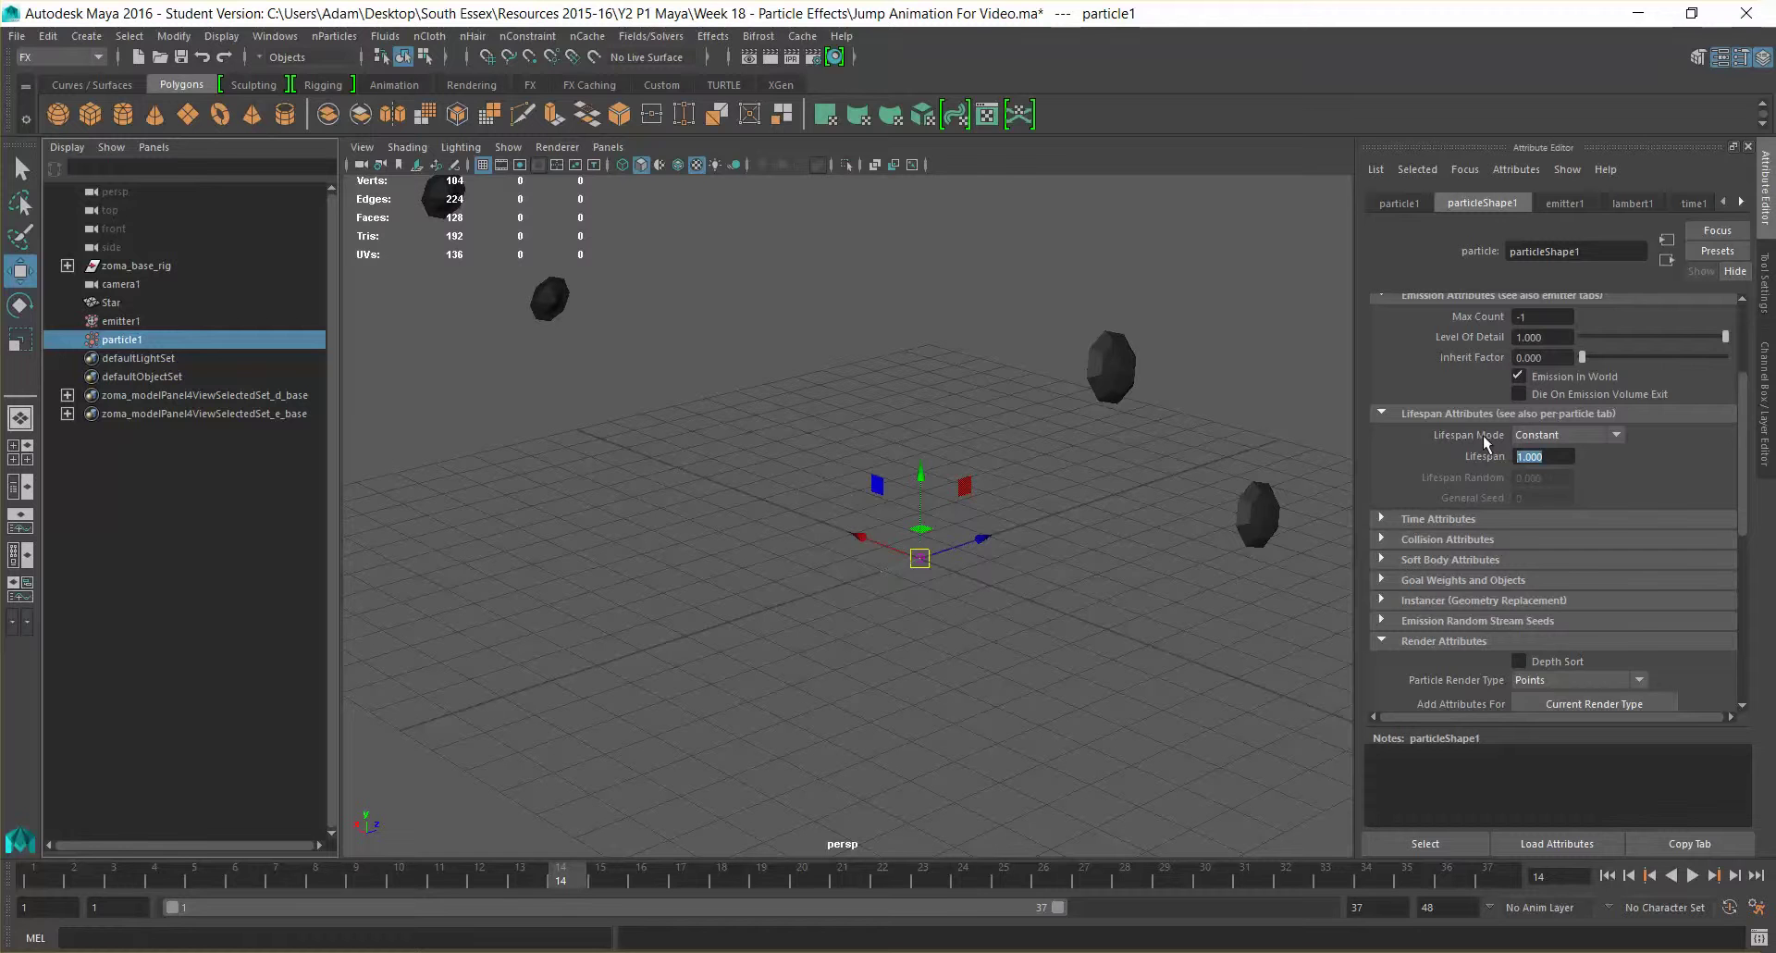
pyautogui.scroll(-2, 1471, 444)
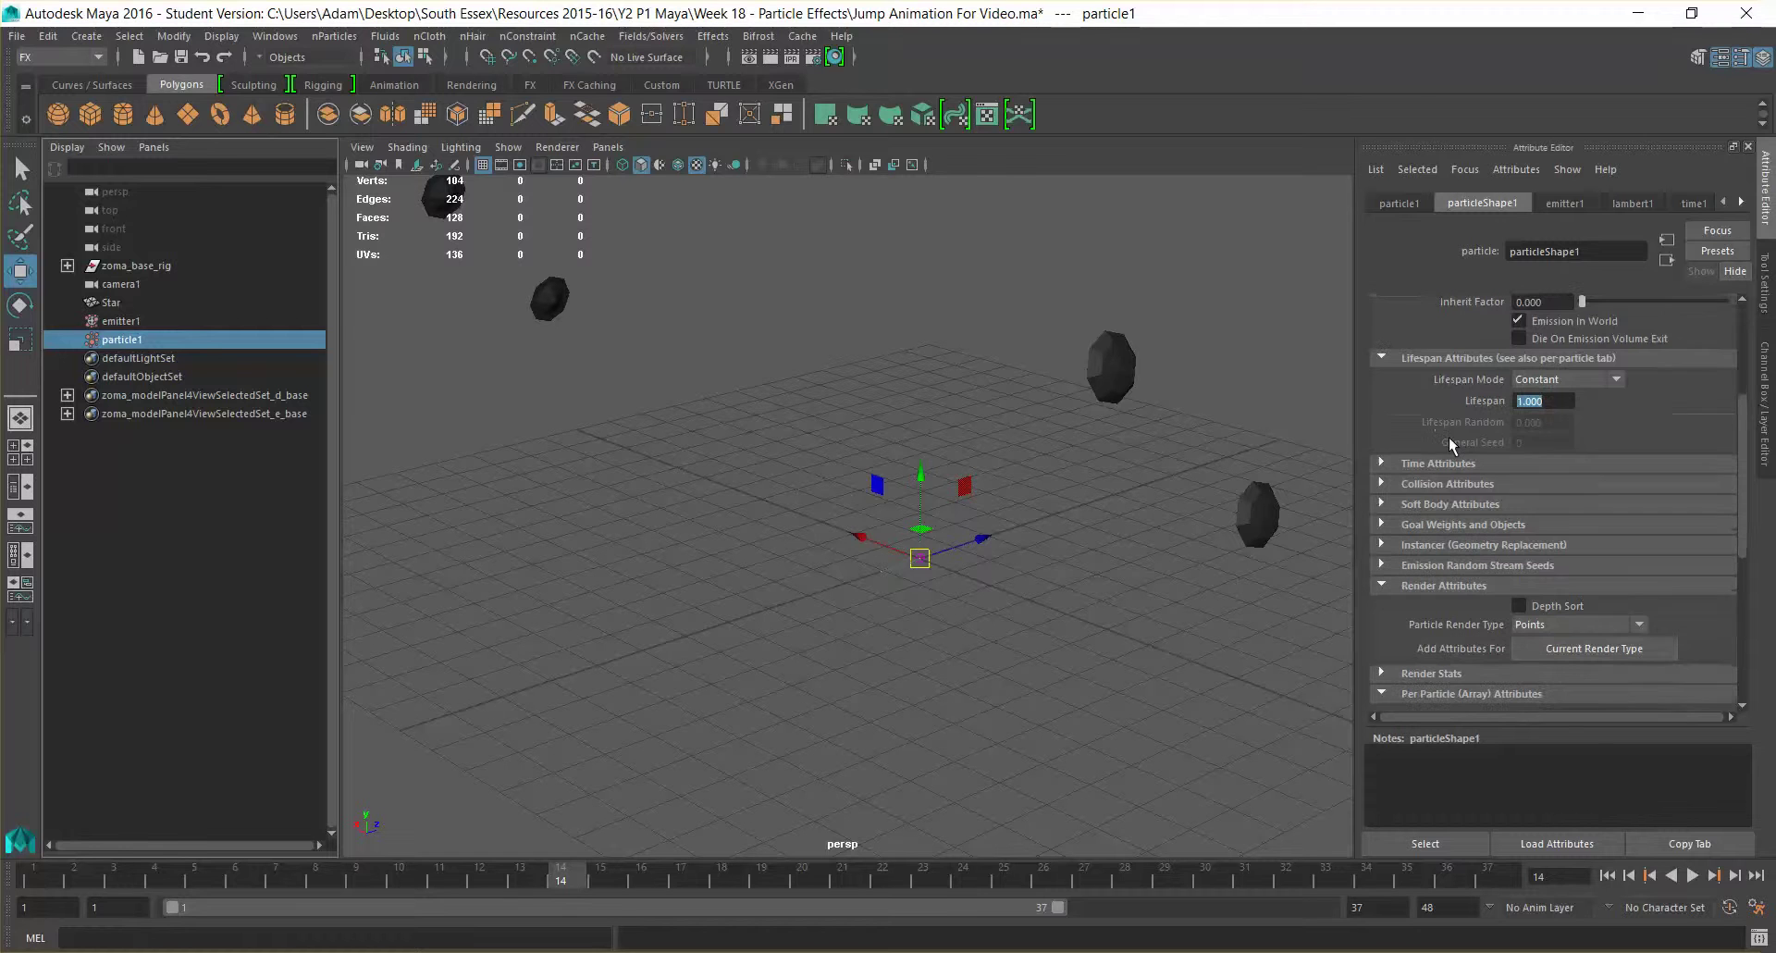
pyautogui.click(1563, 378)
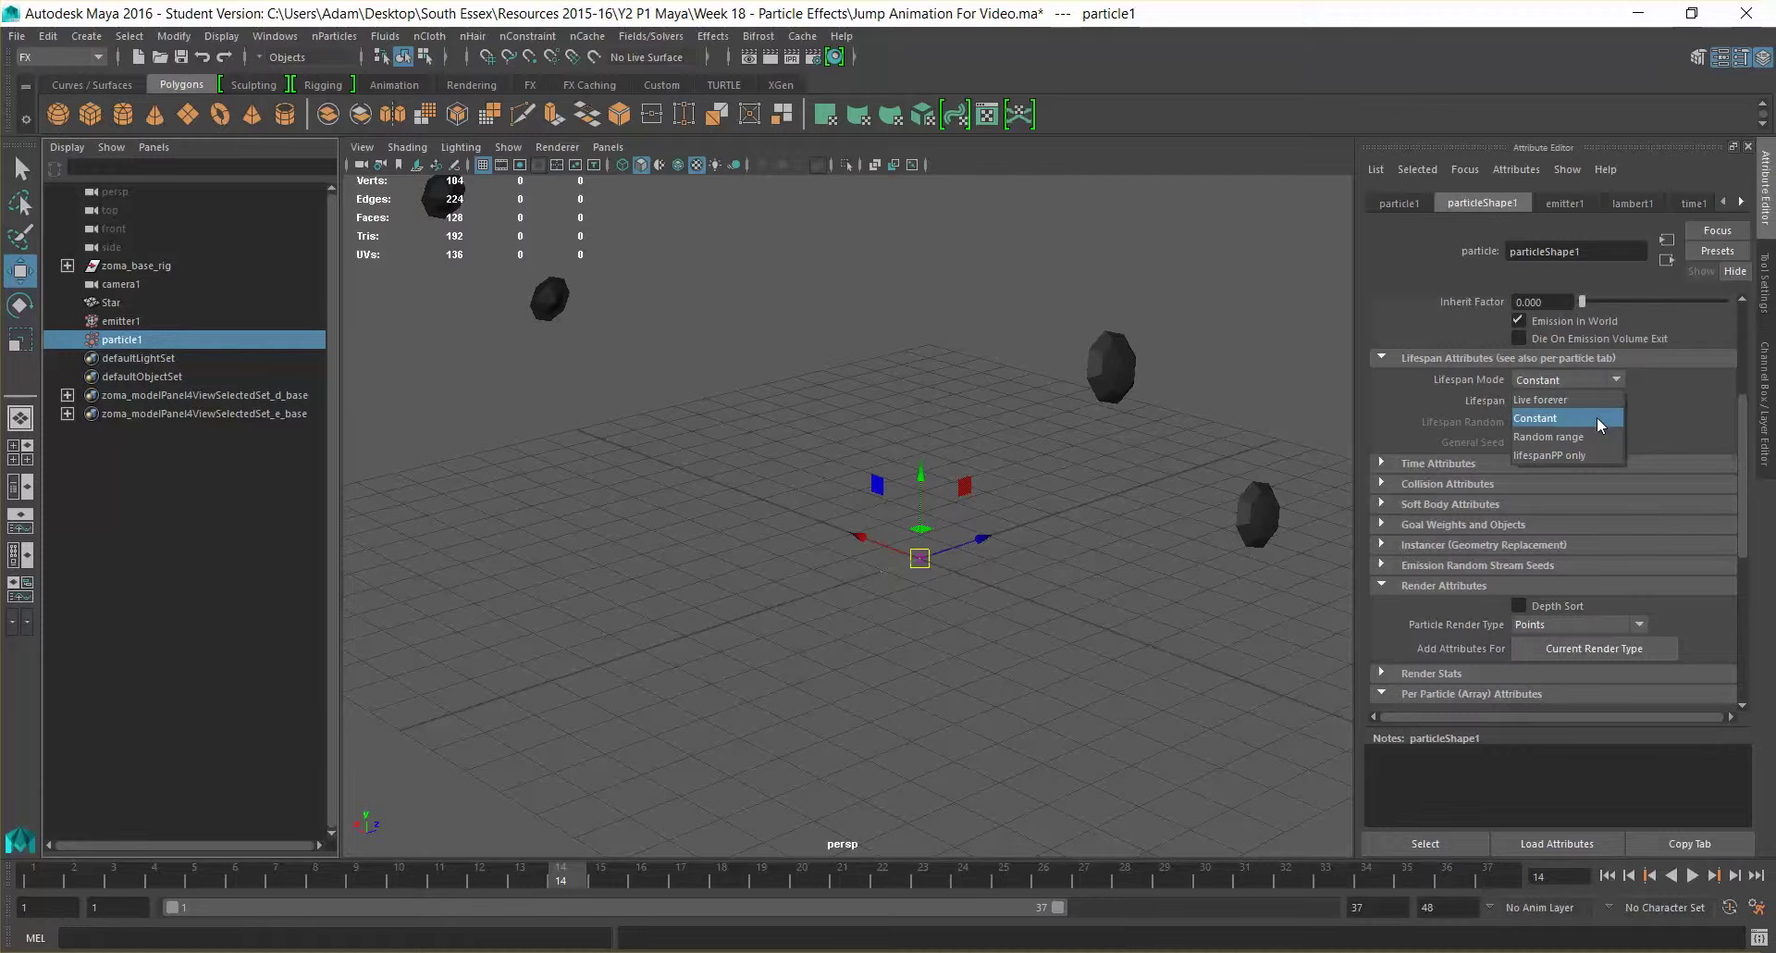
pyautogui.click(1596, 417)
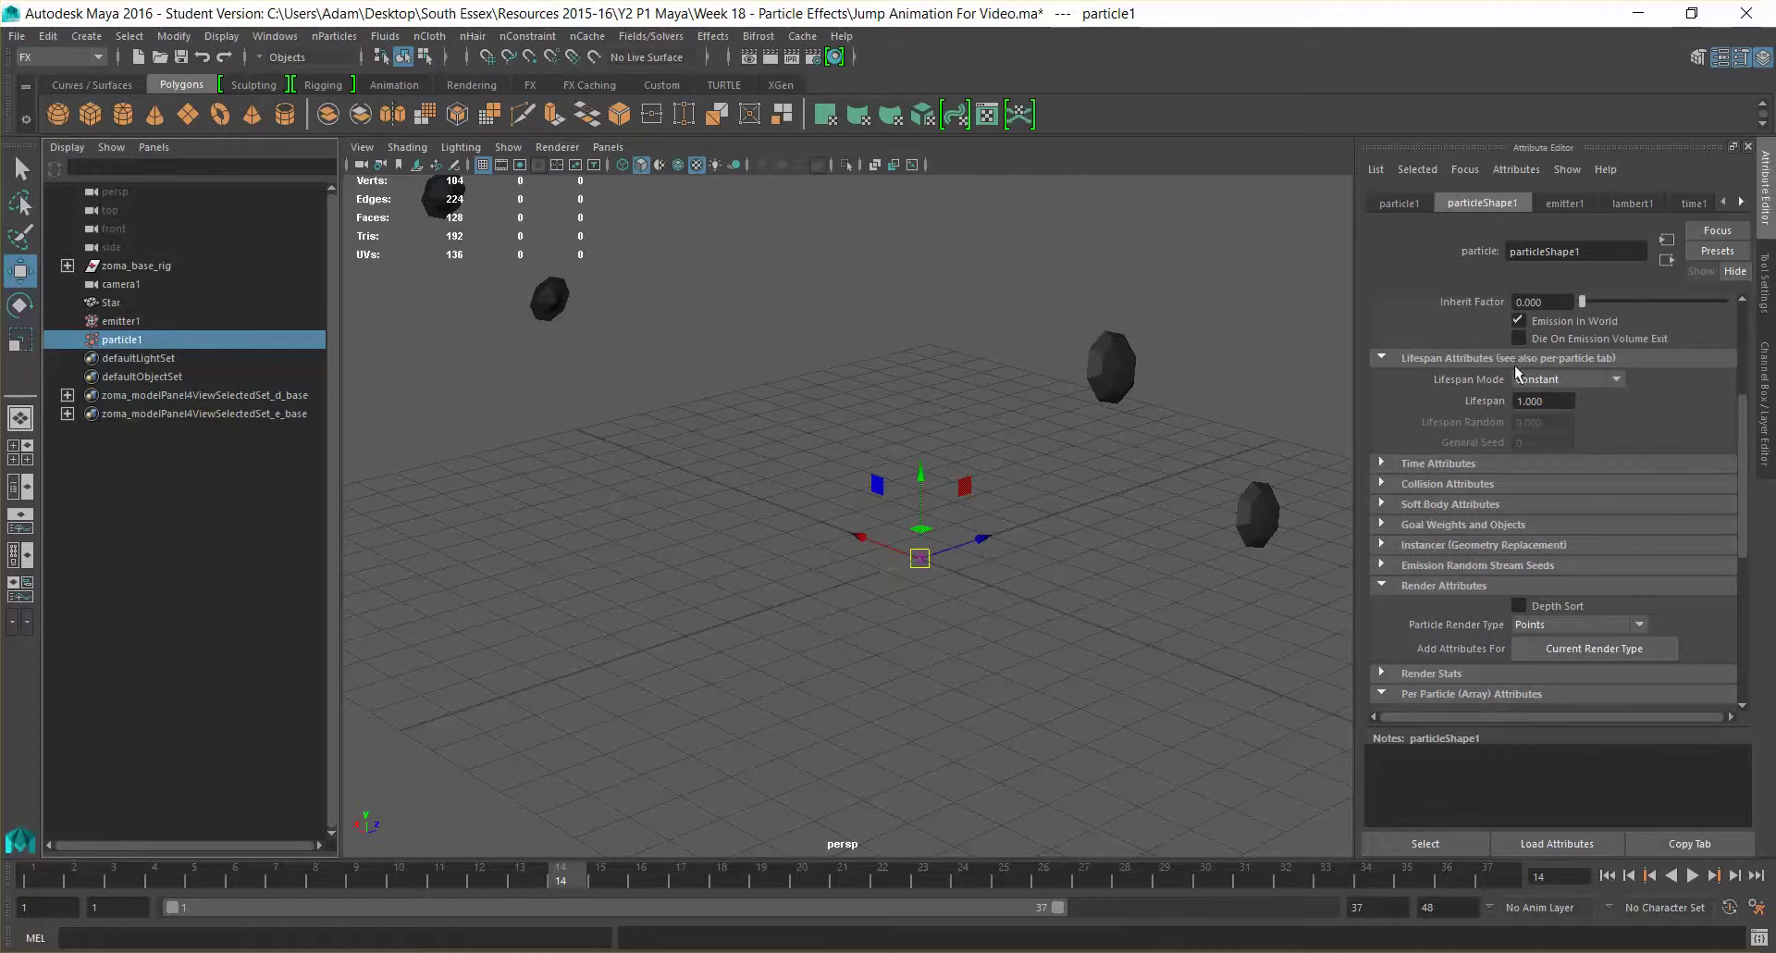
# Examine particleShape1's time, collision, soft body, goal weight, instancer and emission seed attributes, and its render type options.
pyautogui.click(1474, 464)
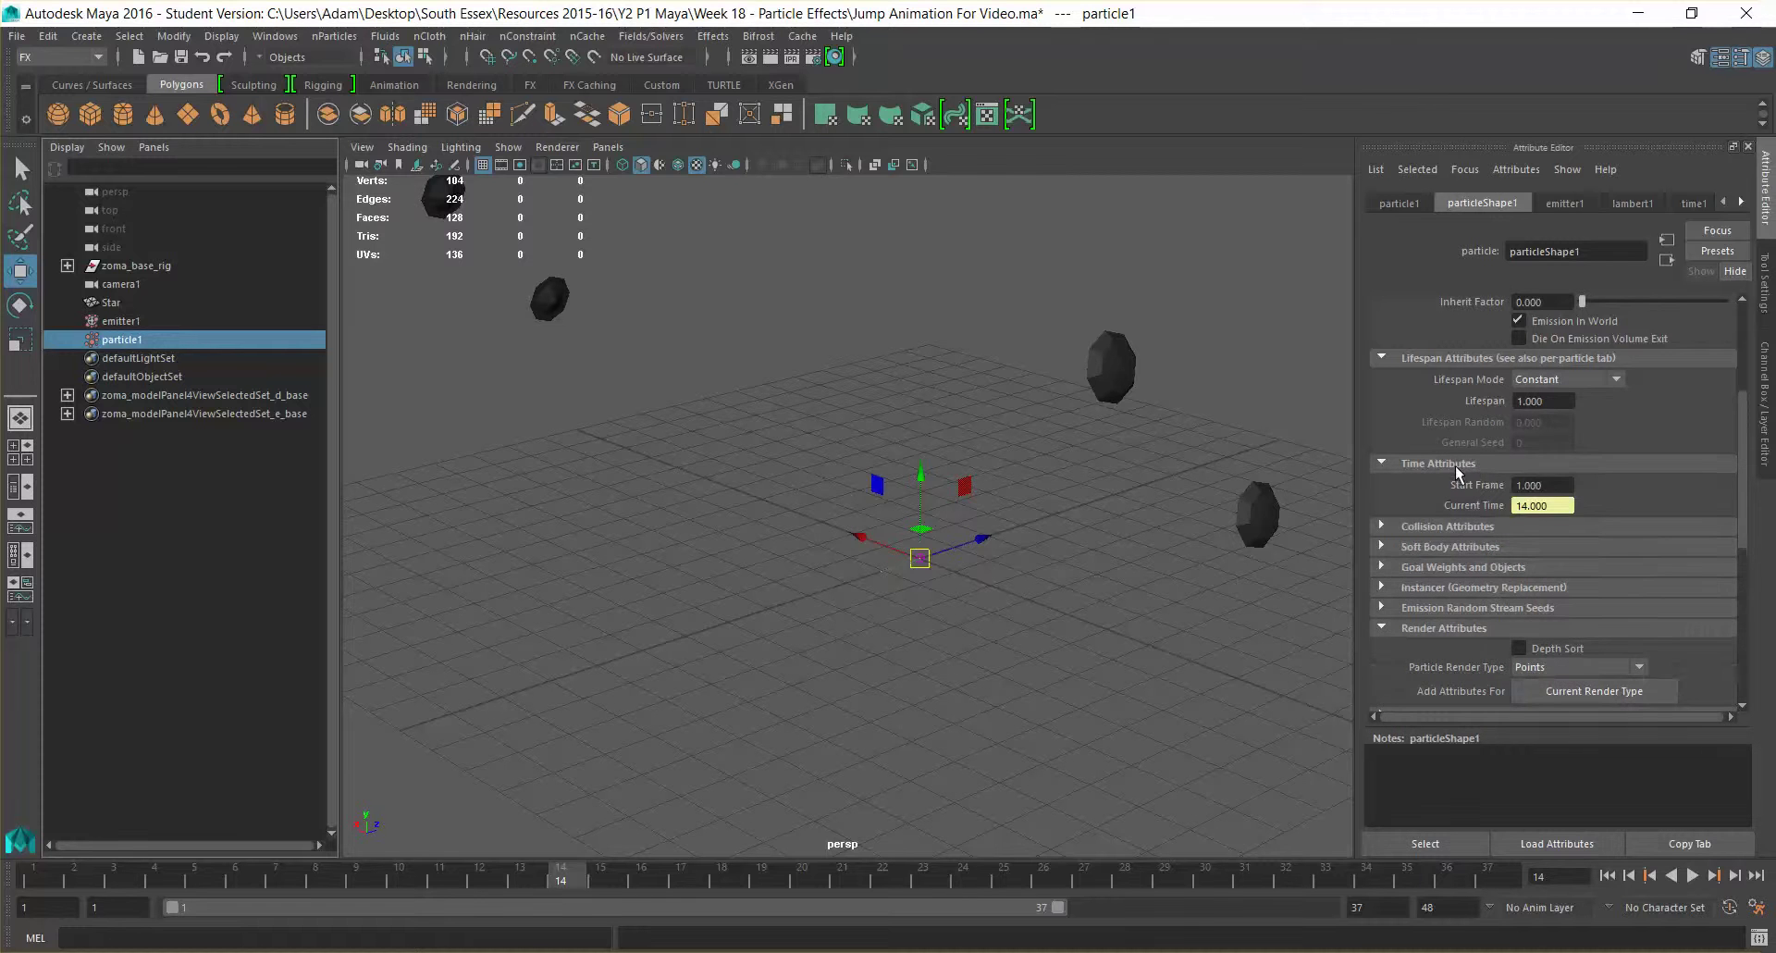
pyautogui.click(1471, 464)
pyautogui.click(1466, 483)
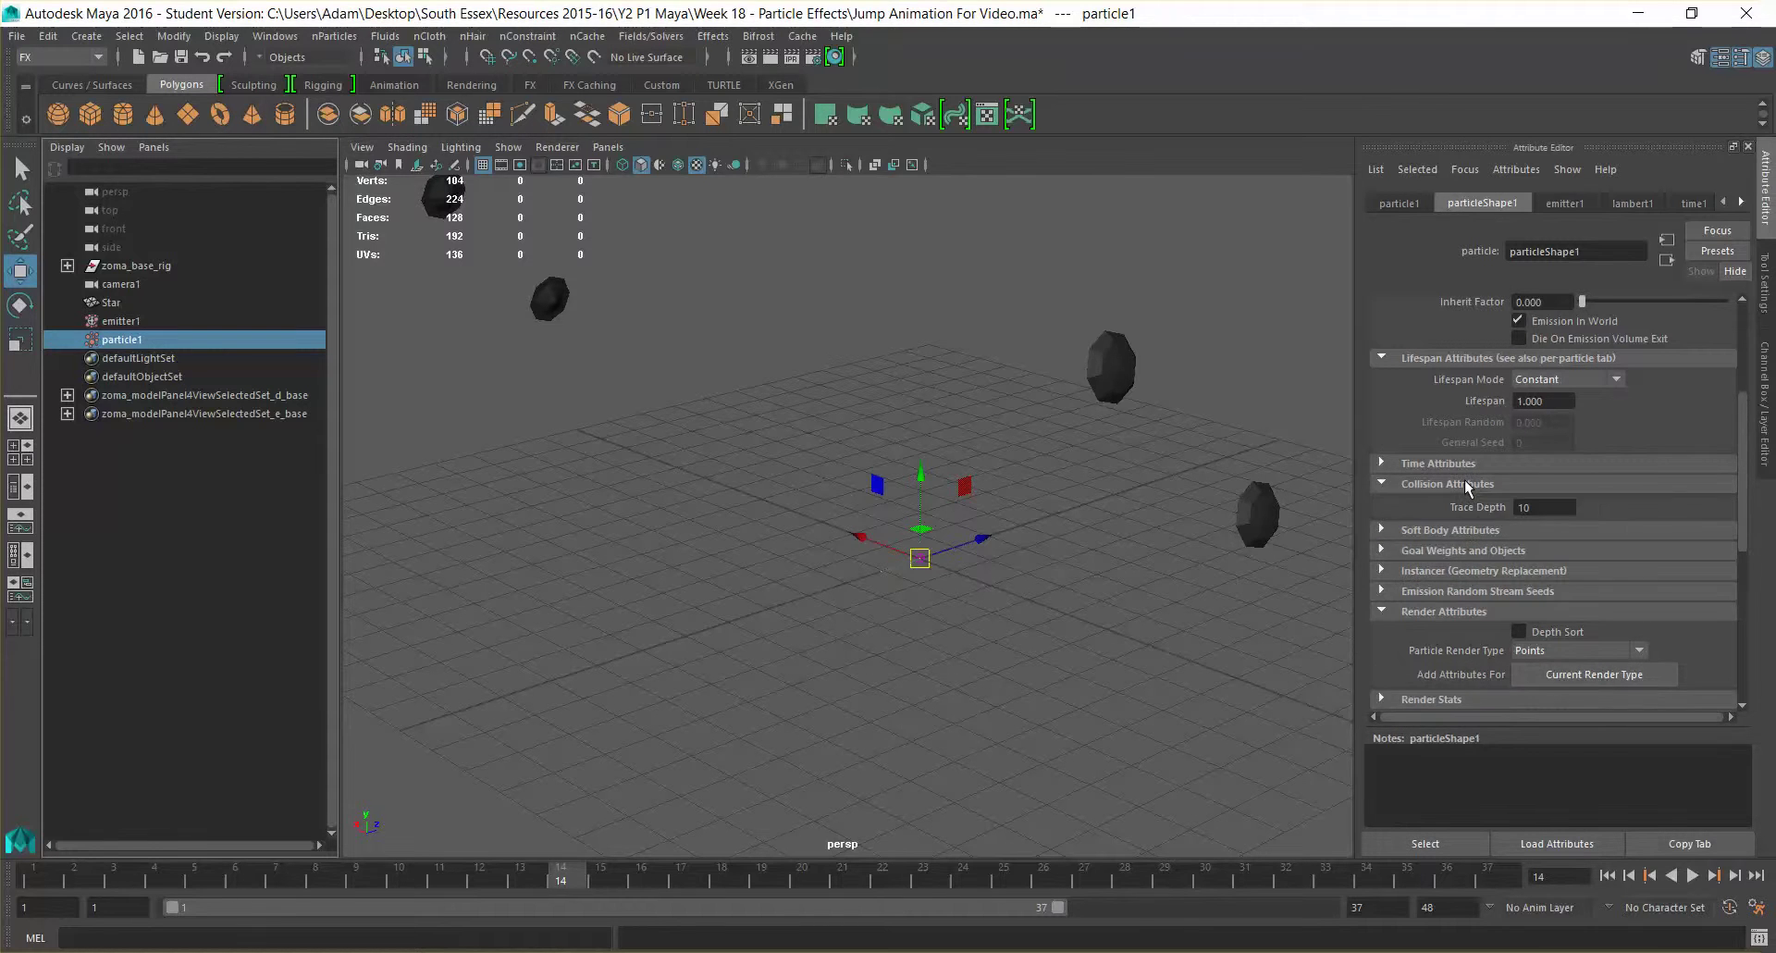
pyautogui.click(1472, 484)
pyautogui.scroll(-2, 1485, 499)
pyautogui.click(1475, 452)
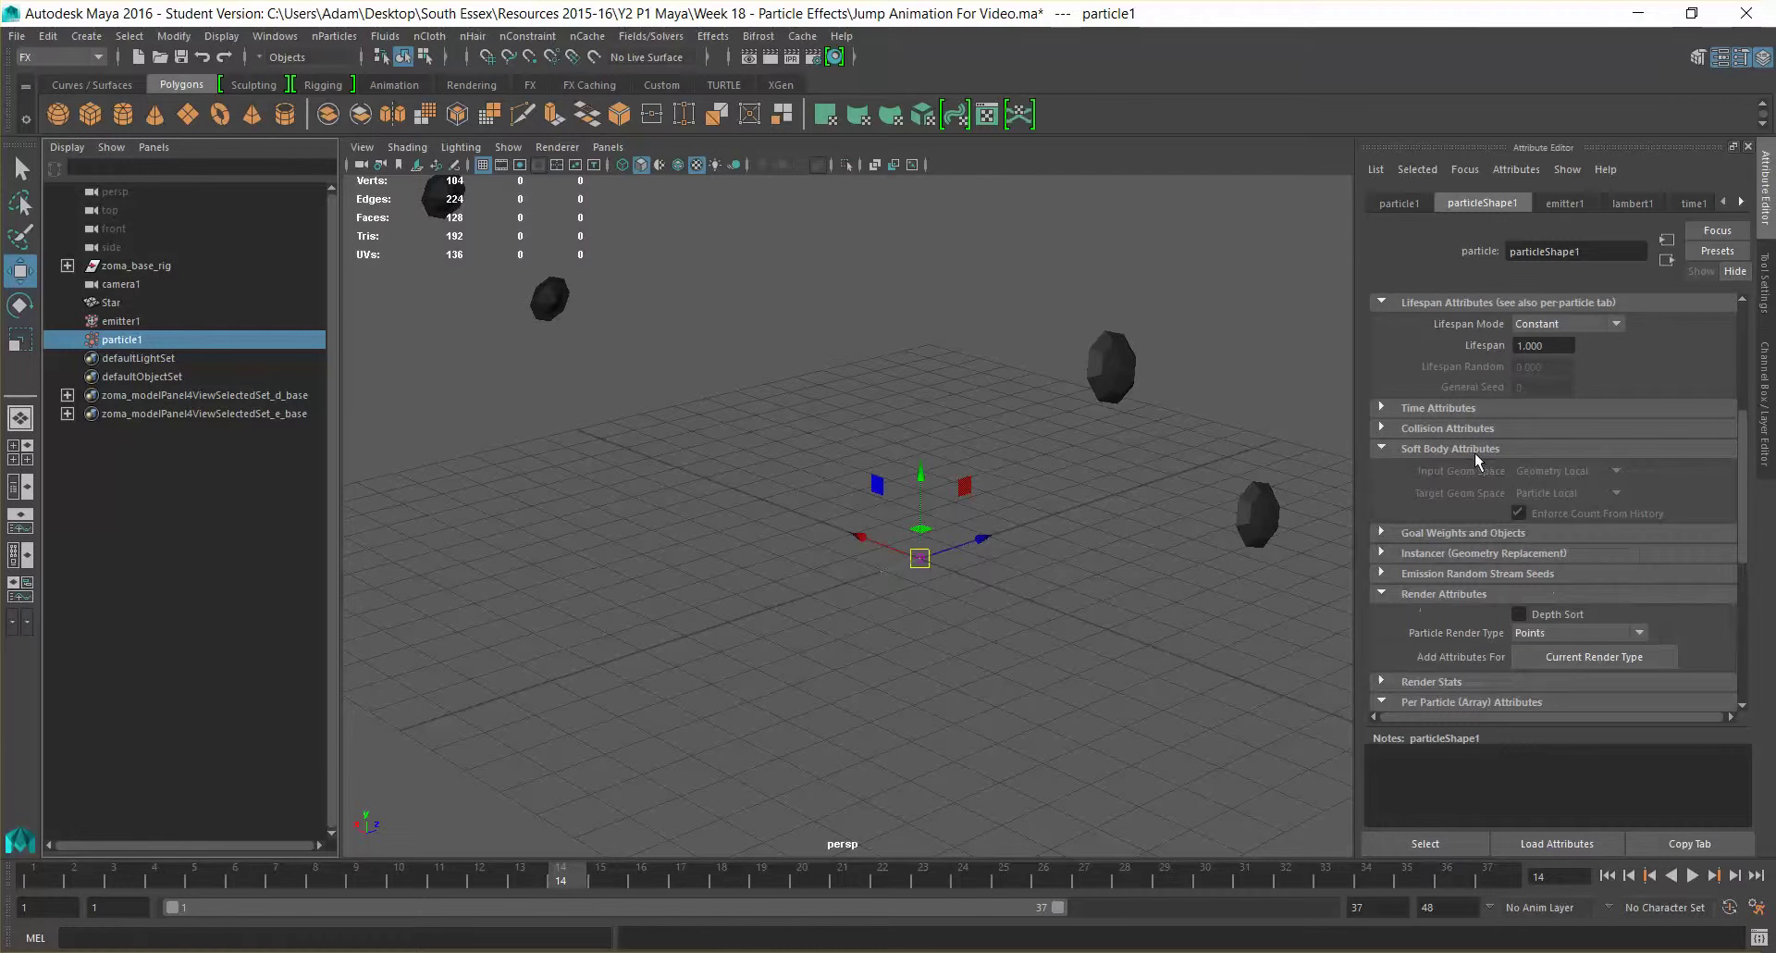
pyautogui.click(1475, 452)
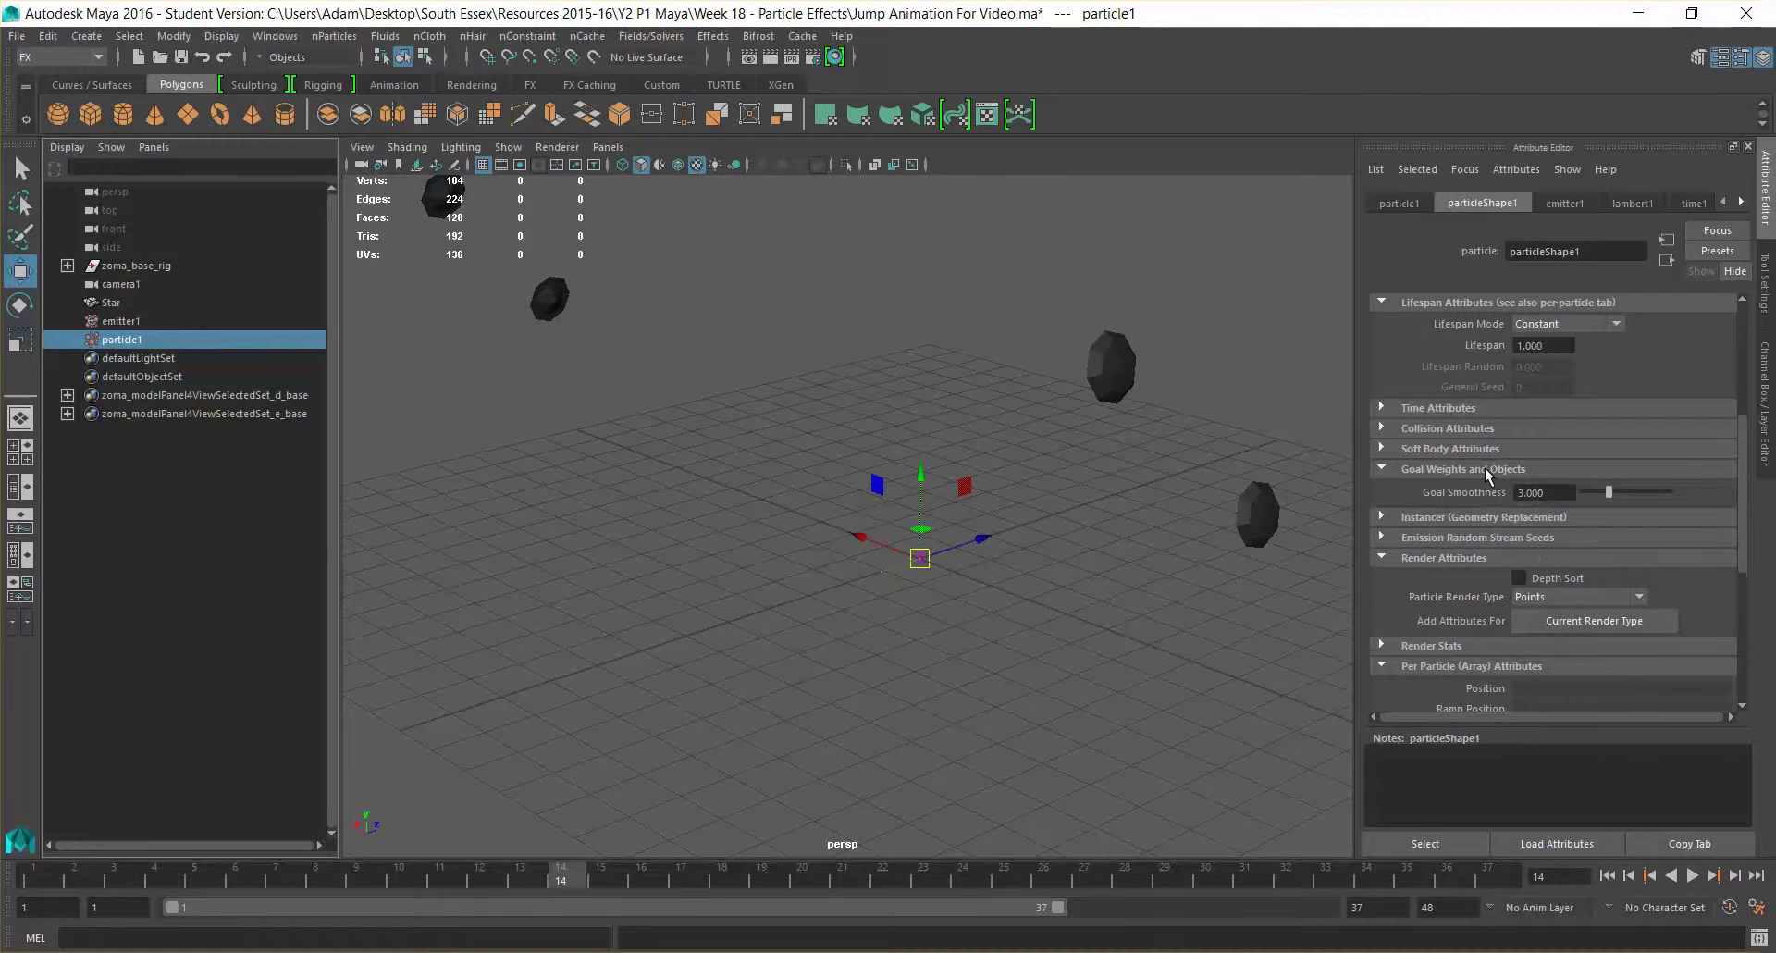
pyautogui.click(1485, 468)
pyautogui.click(1485, 491)
pyautogui.click(1486, 491)
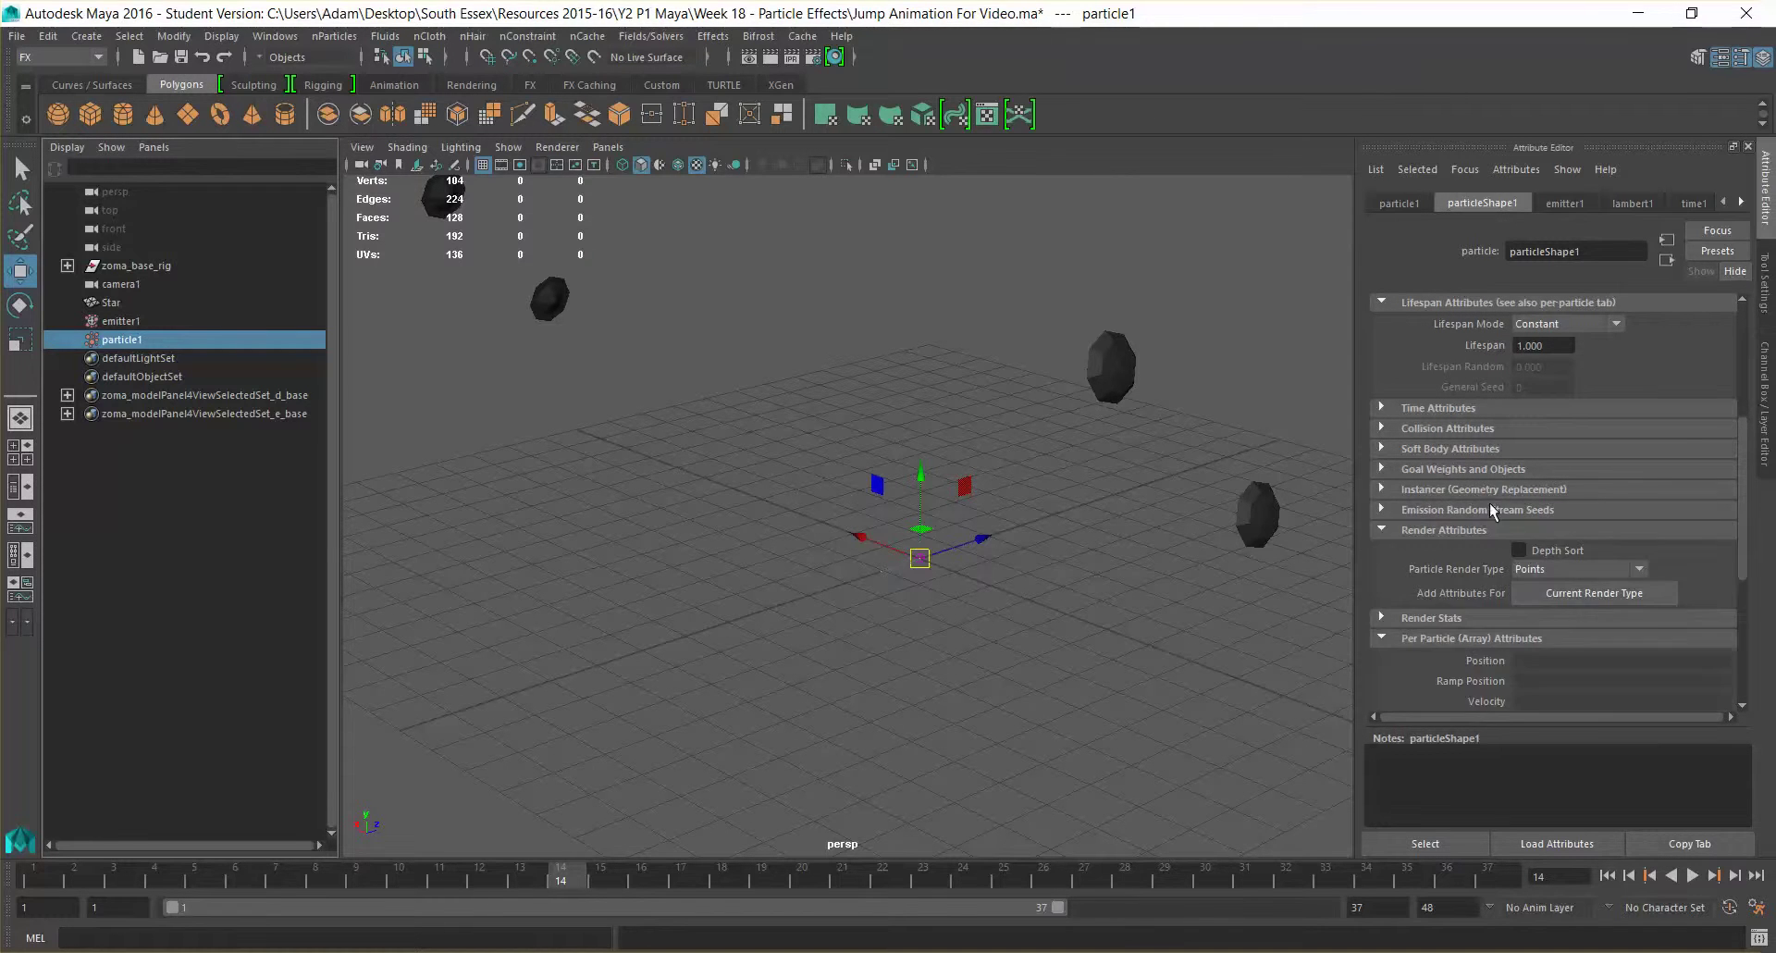
pyautogui.click(1489, 508)
pyautogui.click(1489, 508)
pyautogui.scroll(-2, 1486, 524)
pyautogui.click(1563, 457)
pyautogui.click(1563, 457)
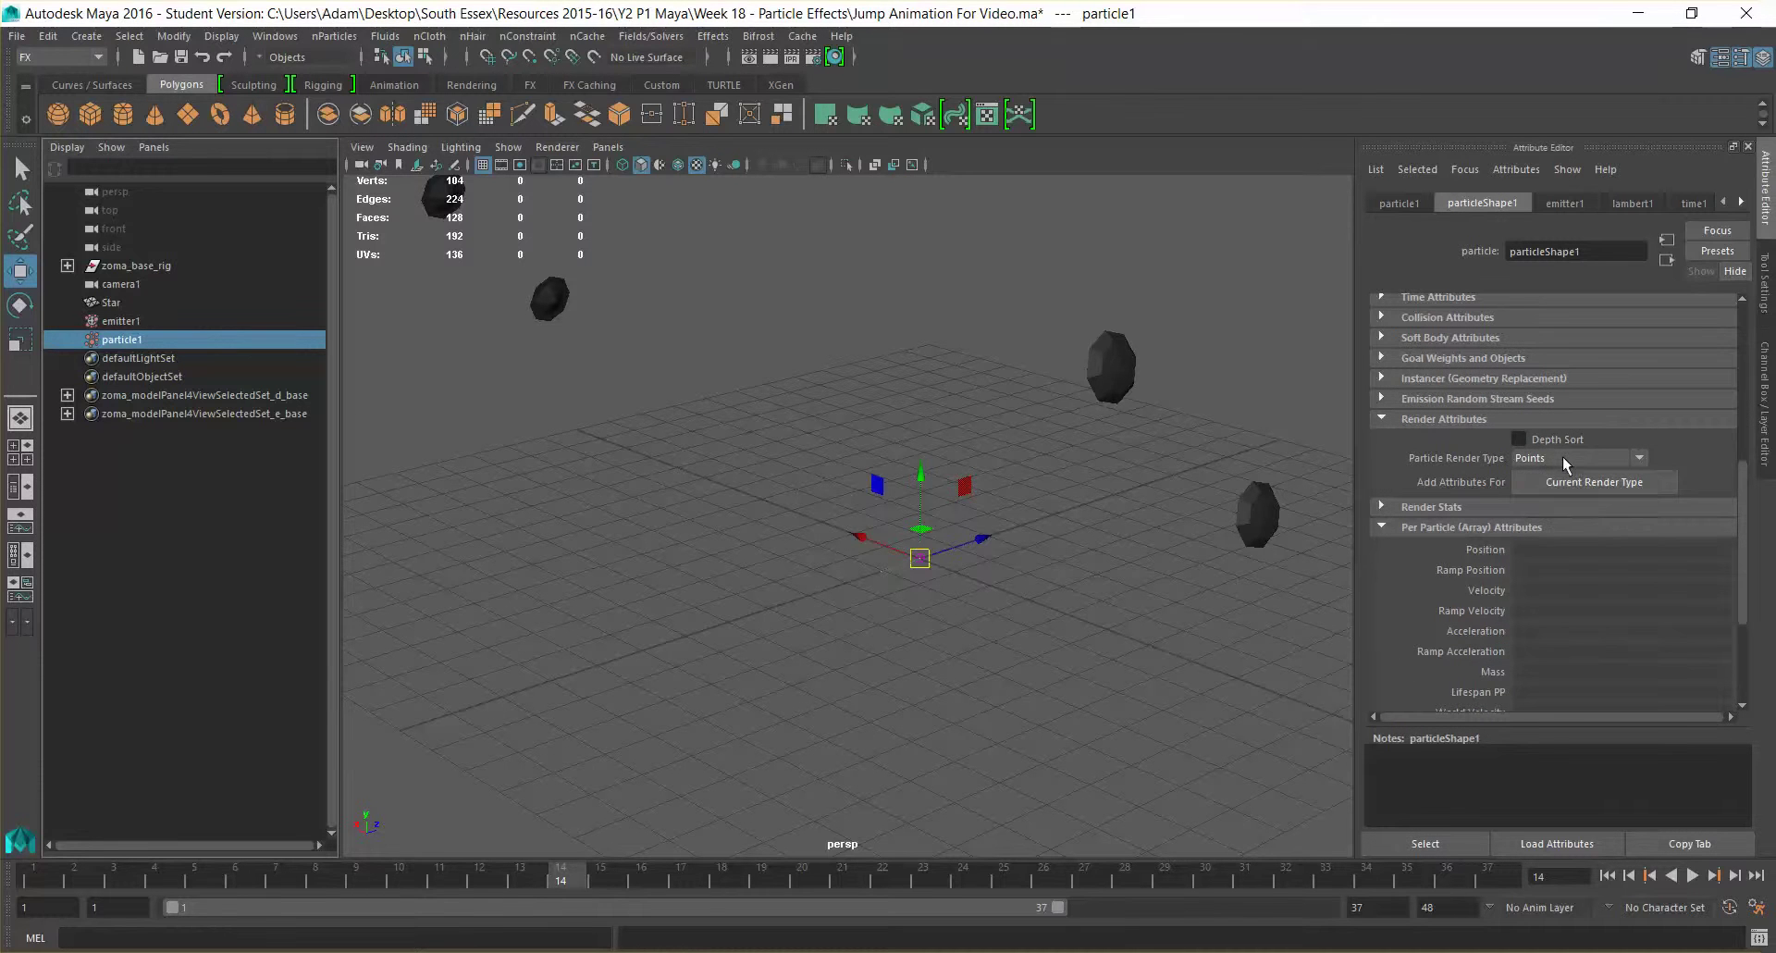
# Frame particle1 and examine the emitted point particles up close.
pyautogui.scroll(5, 925, 557)
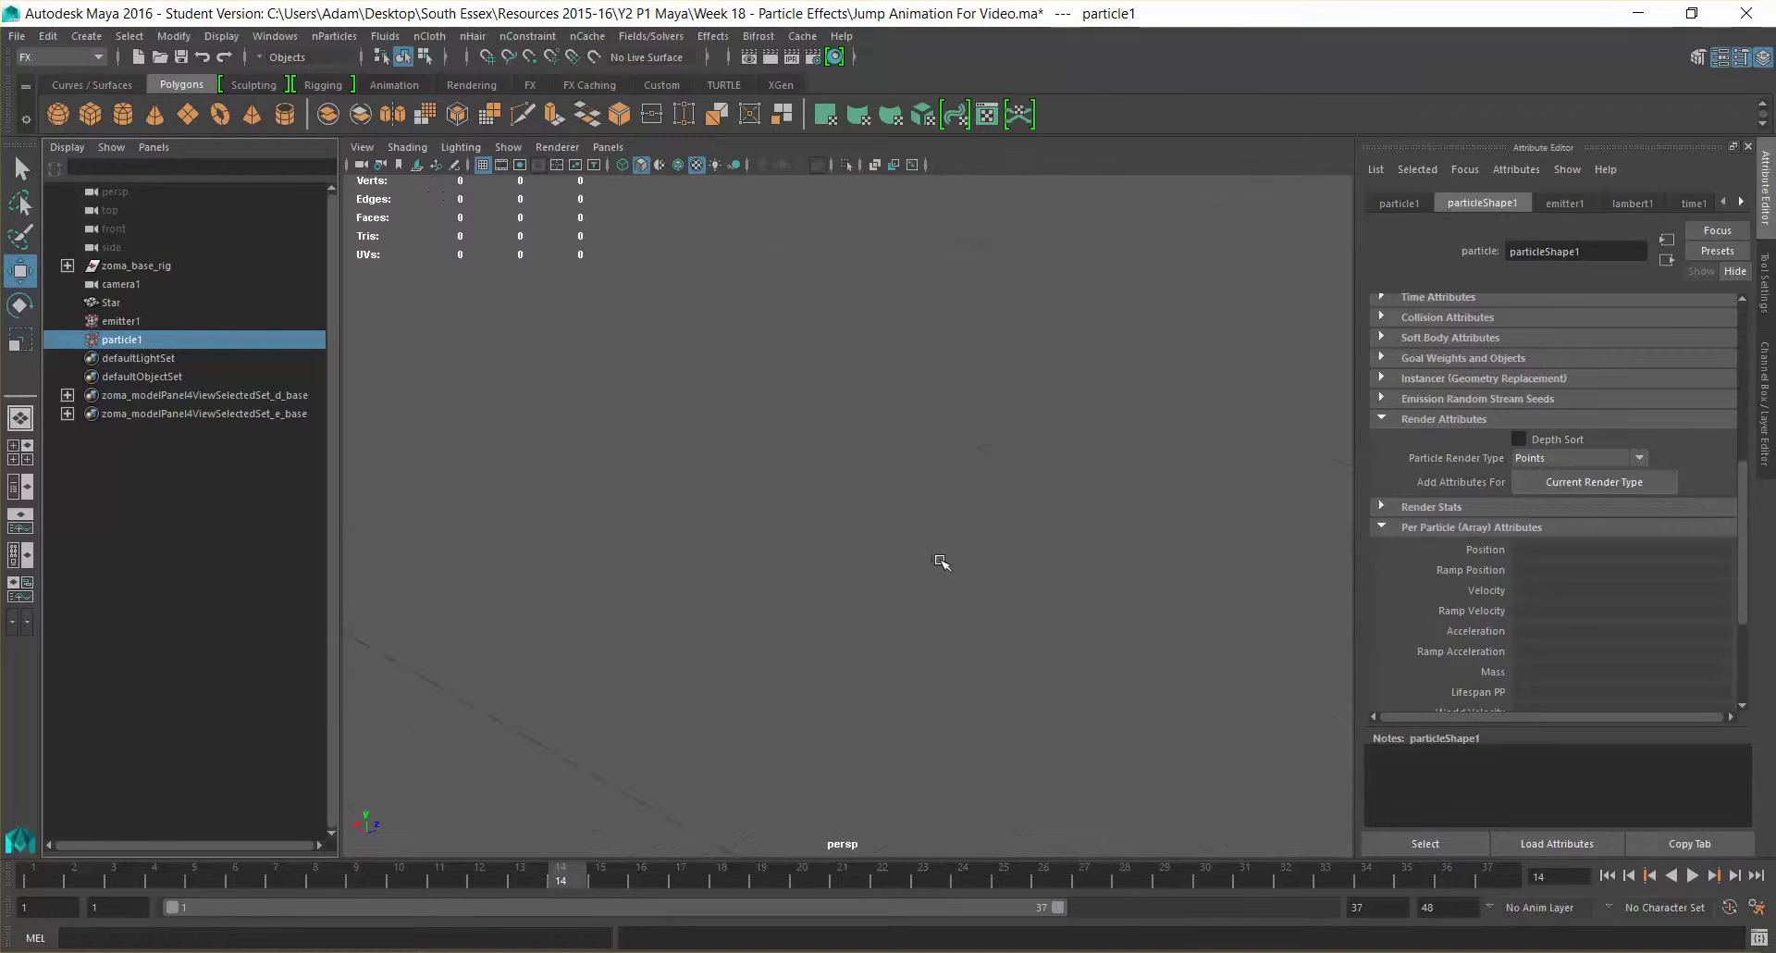
pyautogui.scroll(4, 944, 561)
pyautogui.scroll(-2, 946, 561)
pyautogui.keyDown('alt'); pyautogui.moveTo(947, 563); pyautogui.dragTo(1036, 523, button='middle'); pyautogui.keyUp('alt')
pyautogui.scroll(3, 928, 458)
pyautogui.scroll(-2, 1039, 521)
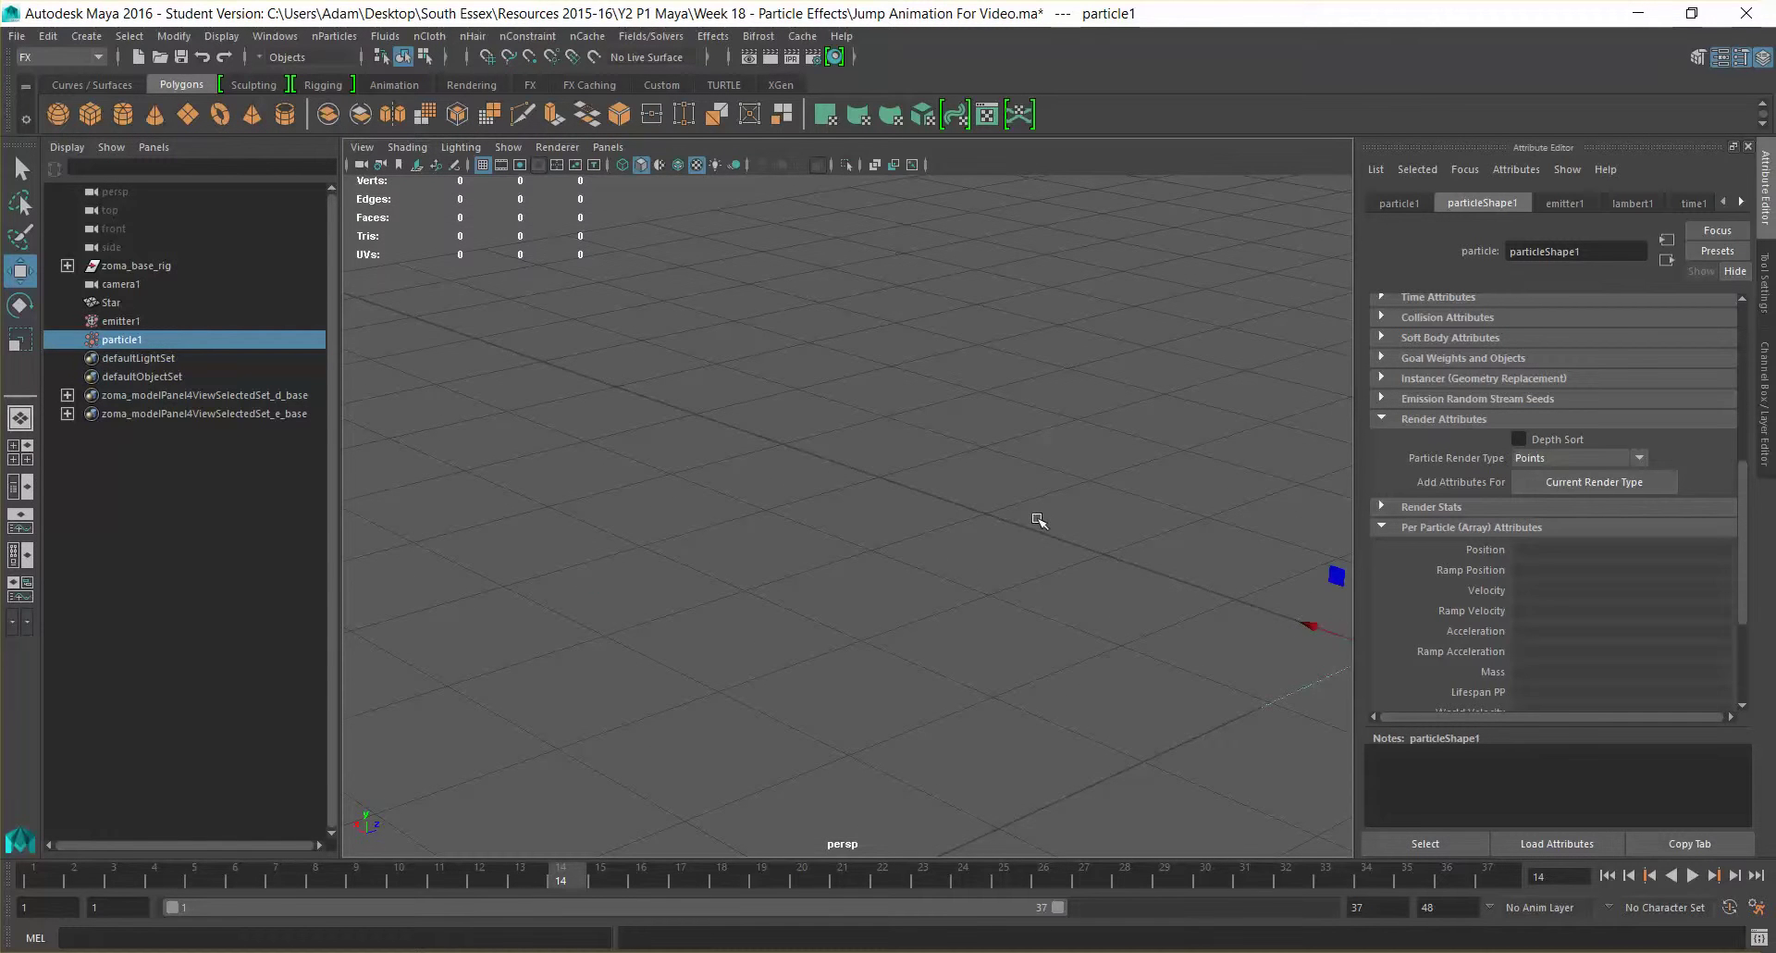
pyautogui.press('f')
pyautogui.scroll(8, 1039, 514)
pyautogui.scroll(-6, 1038, 508)
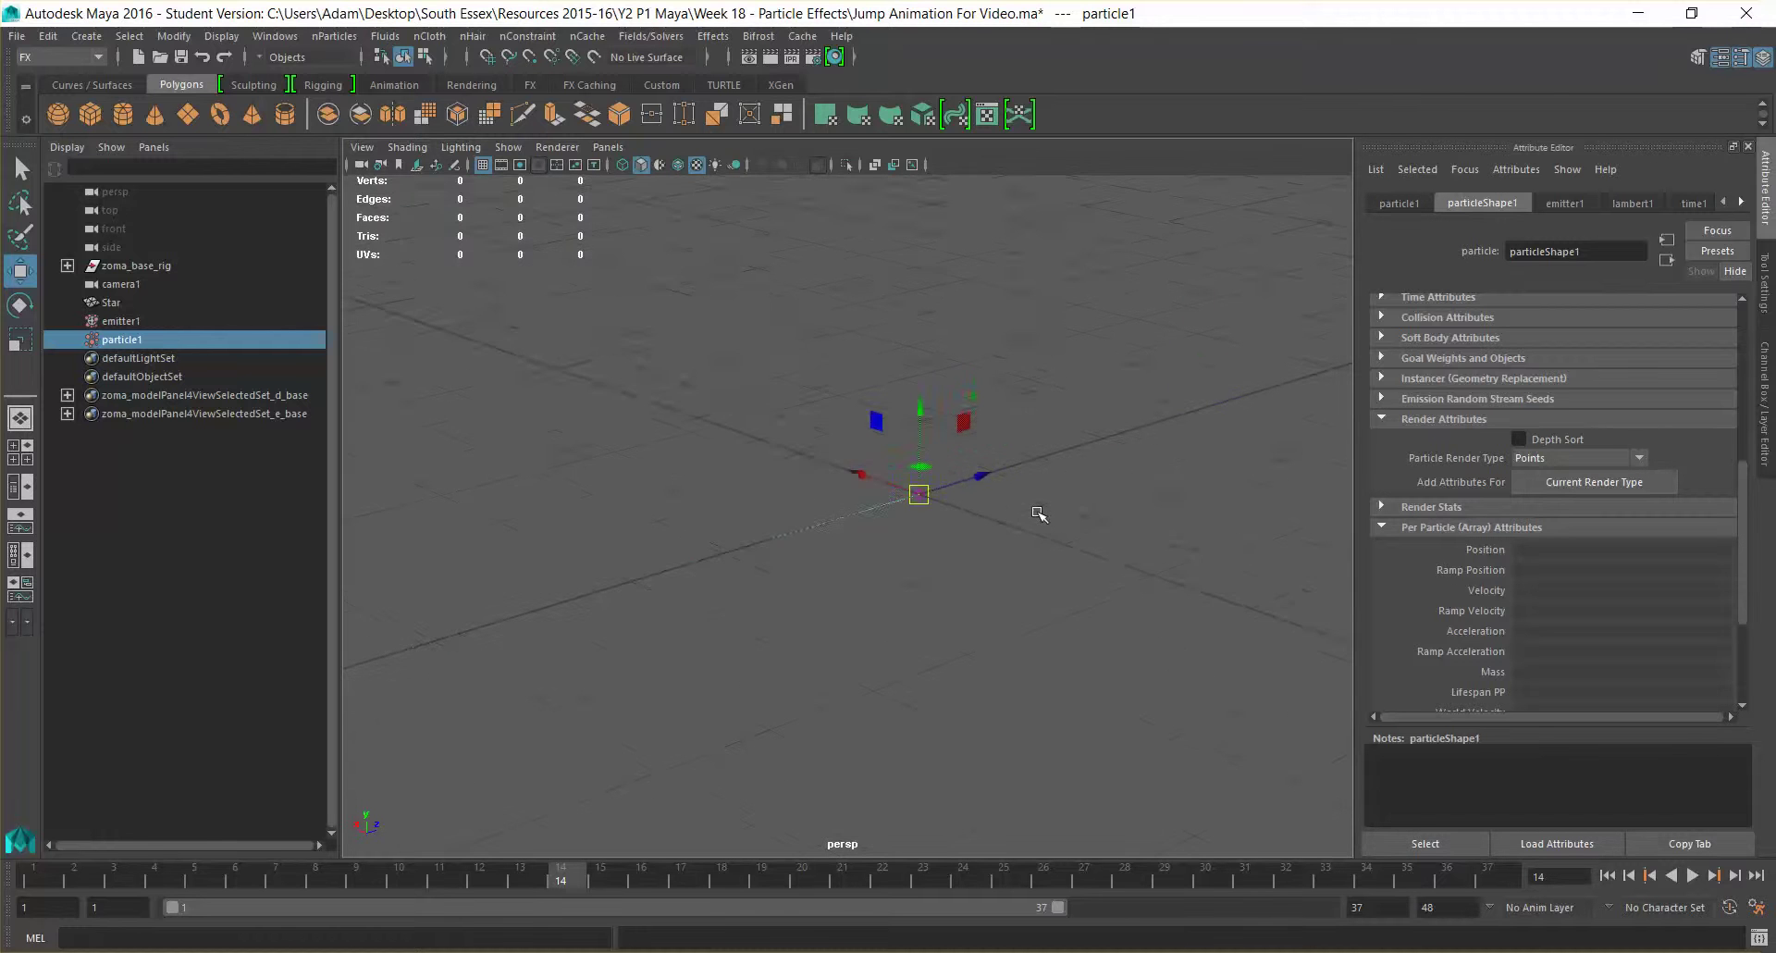
# Set particleShape1's Particle Render Type to Cloud (s/w) and inspect the particles from several angles.
pyautogui.click(1588, 459)
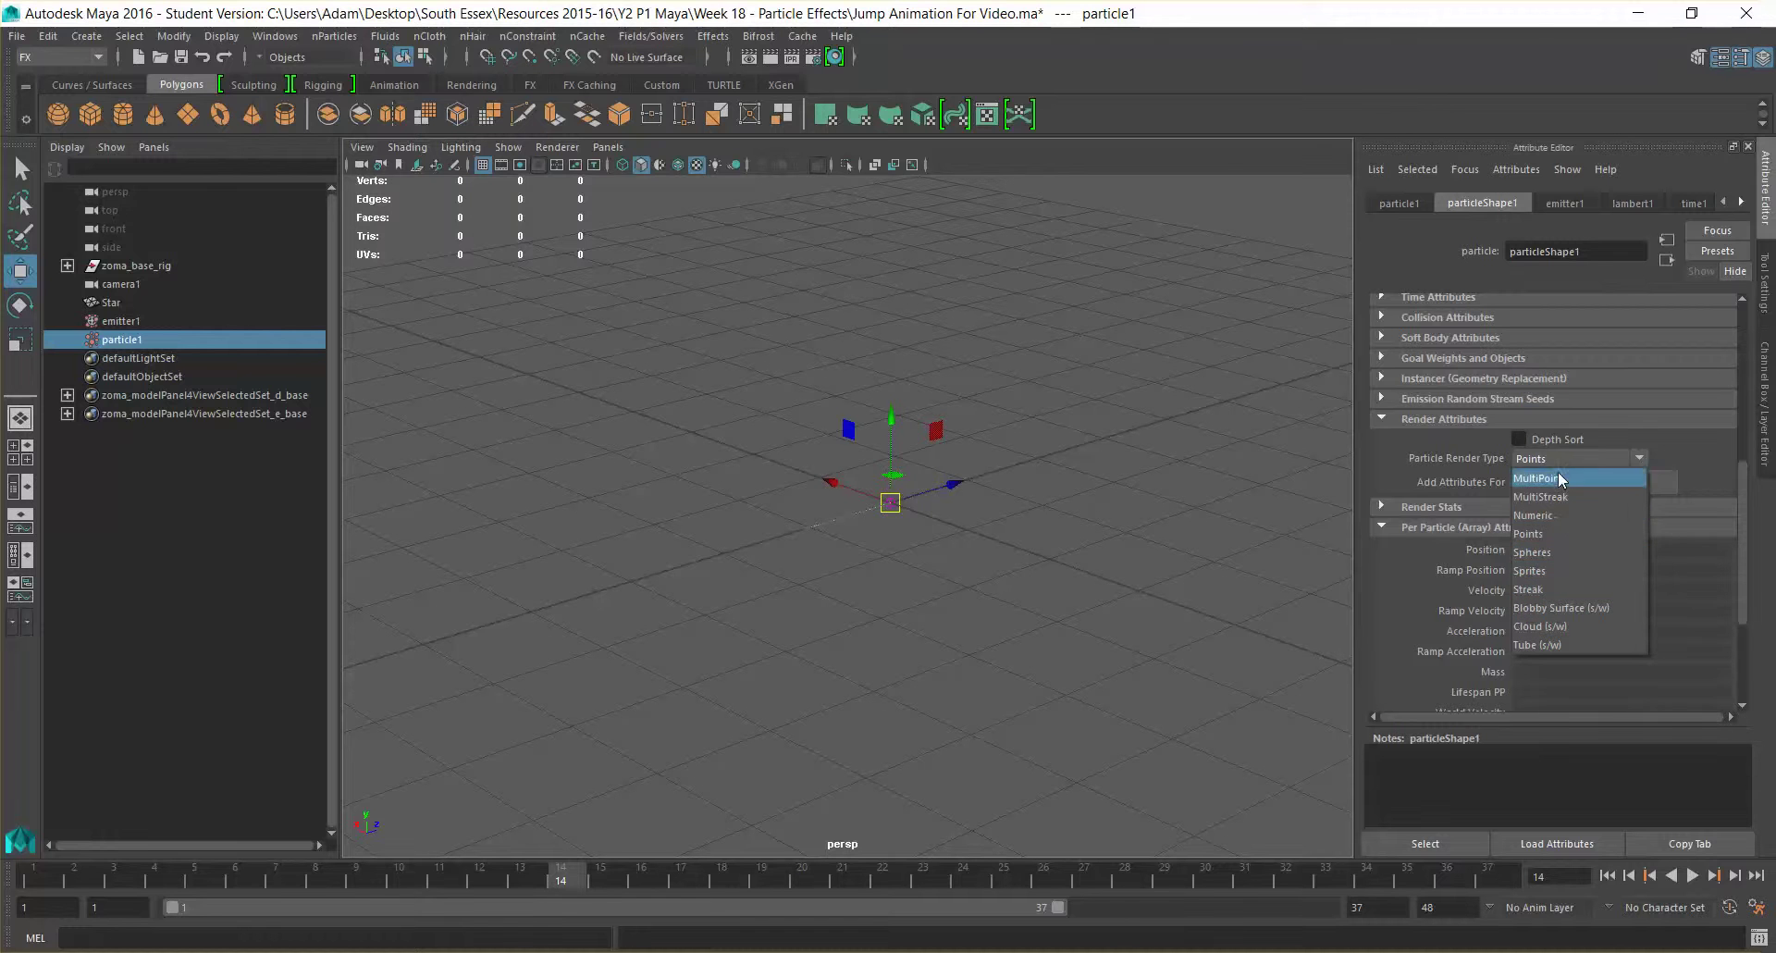
pyautogui.click(1557, 629)
pyautogui.keyDown('alt'); pyautogui.moveTo(1096, 546); pyautogui.dragTo(1031, 544); pyautogui.keyUp('alt')
pyautogui.scroll(-5, 1071, 516)
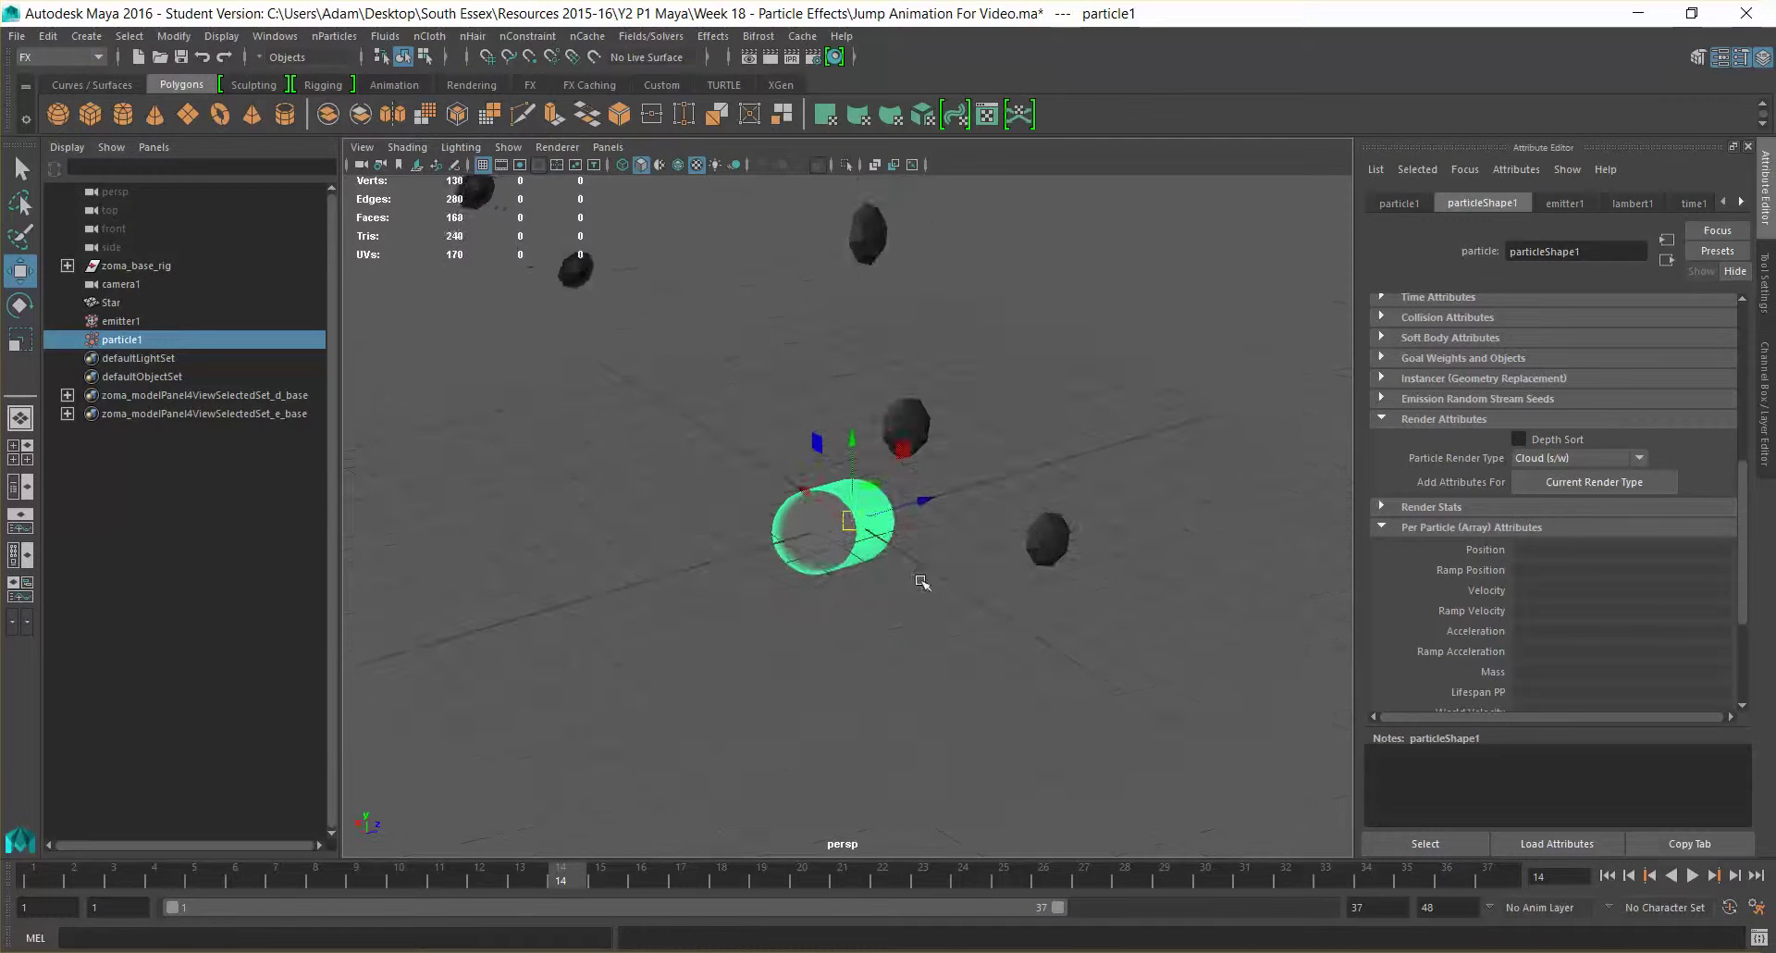
pyautogui.scroll(5, 922, 581)
pyautogui.keyDown('alt'); pyautogui.moveTo(922, 581); pyautogui.dragTo(958, 542); pyautogui.keyUp('alt')
pyautogui.scroll(-5, 905, 557)
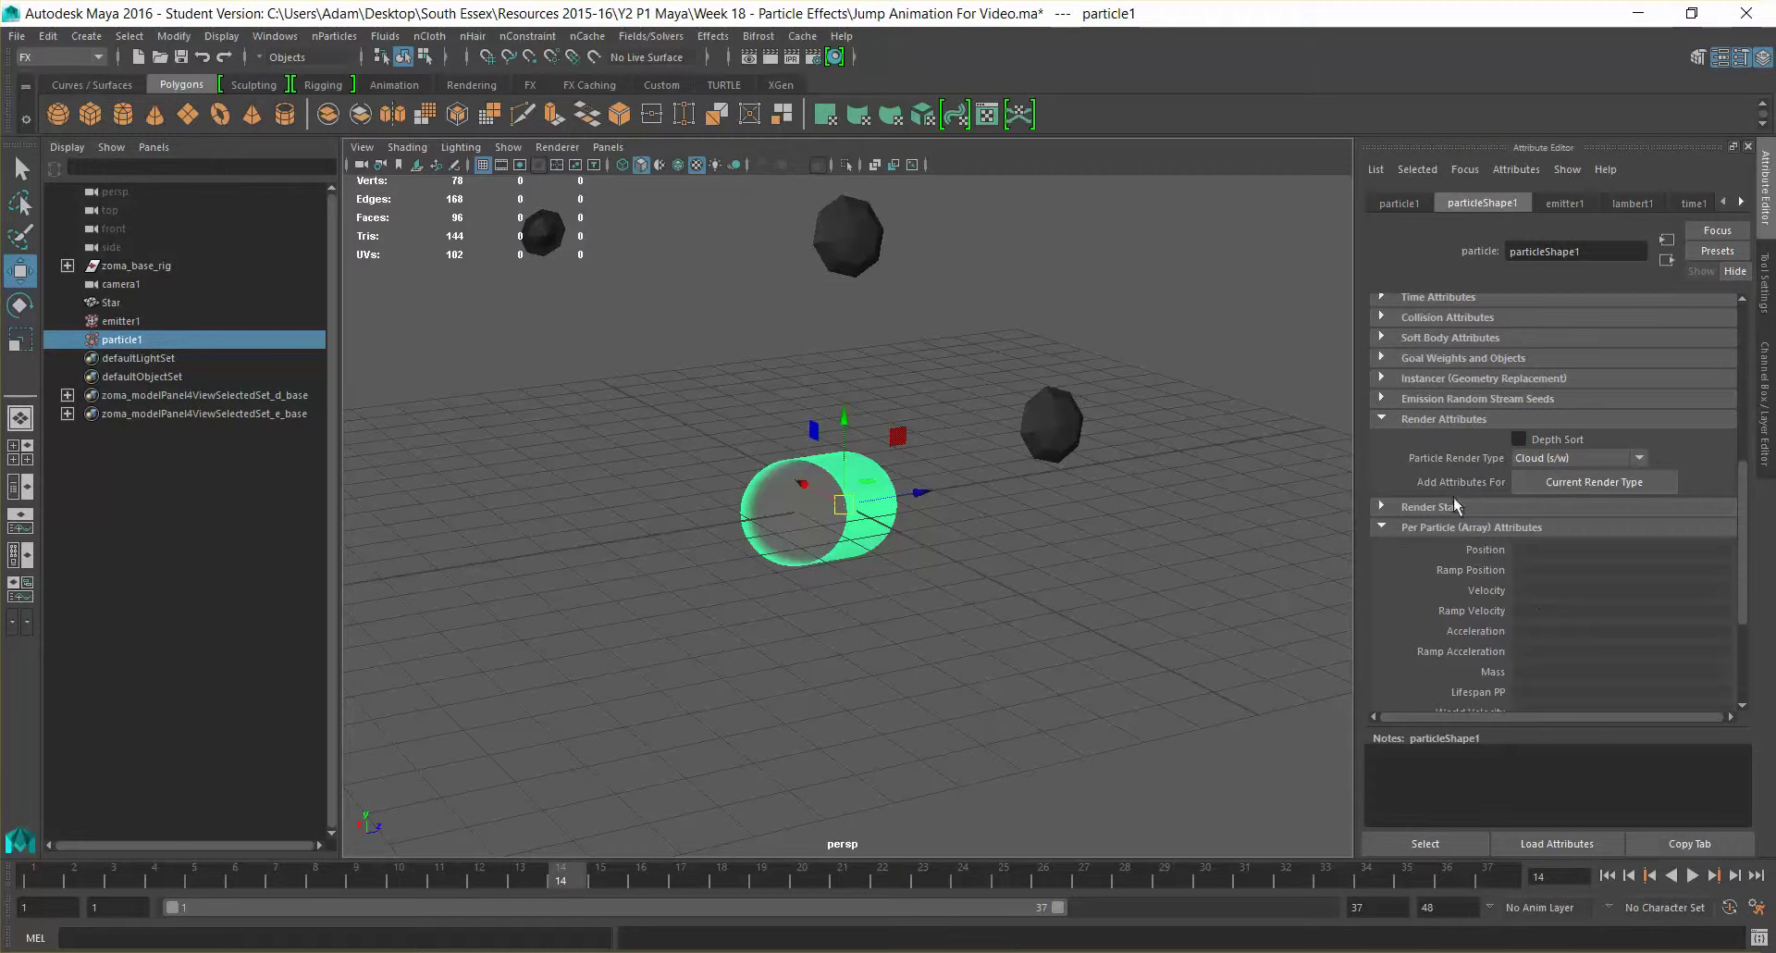
# Add a per-particle opacity attribute to particleShape1 and create a ramp on Opacity PP.
pyautogui.scroll(-5, 1445, 520)
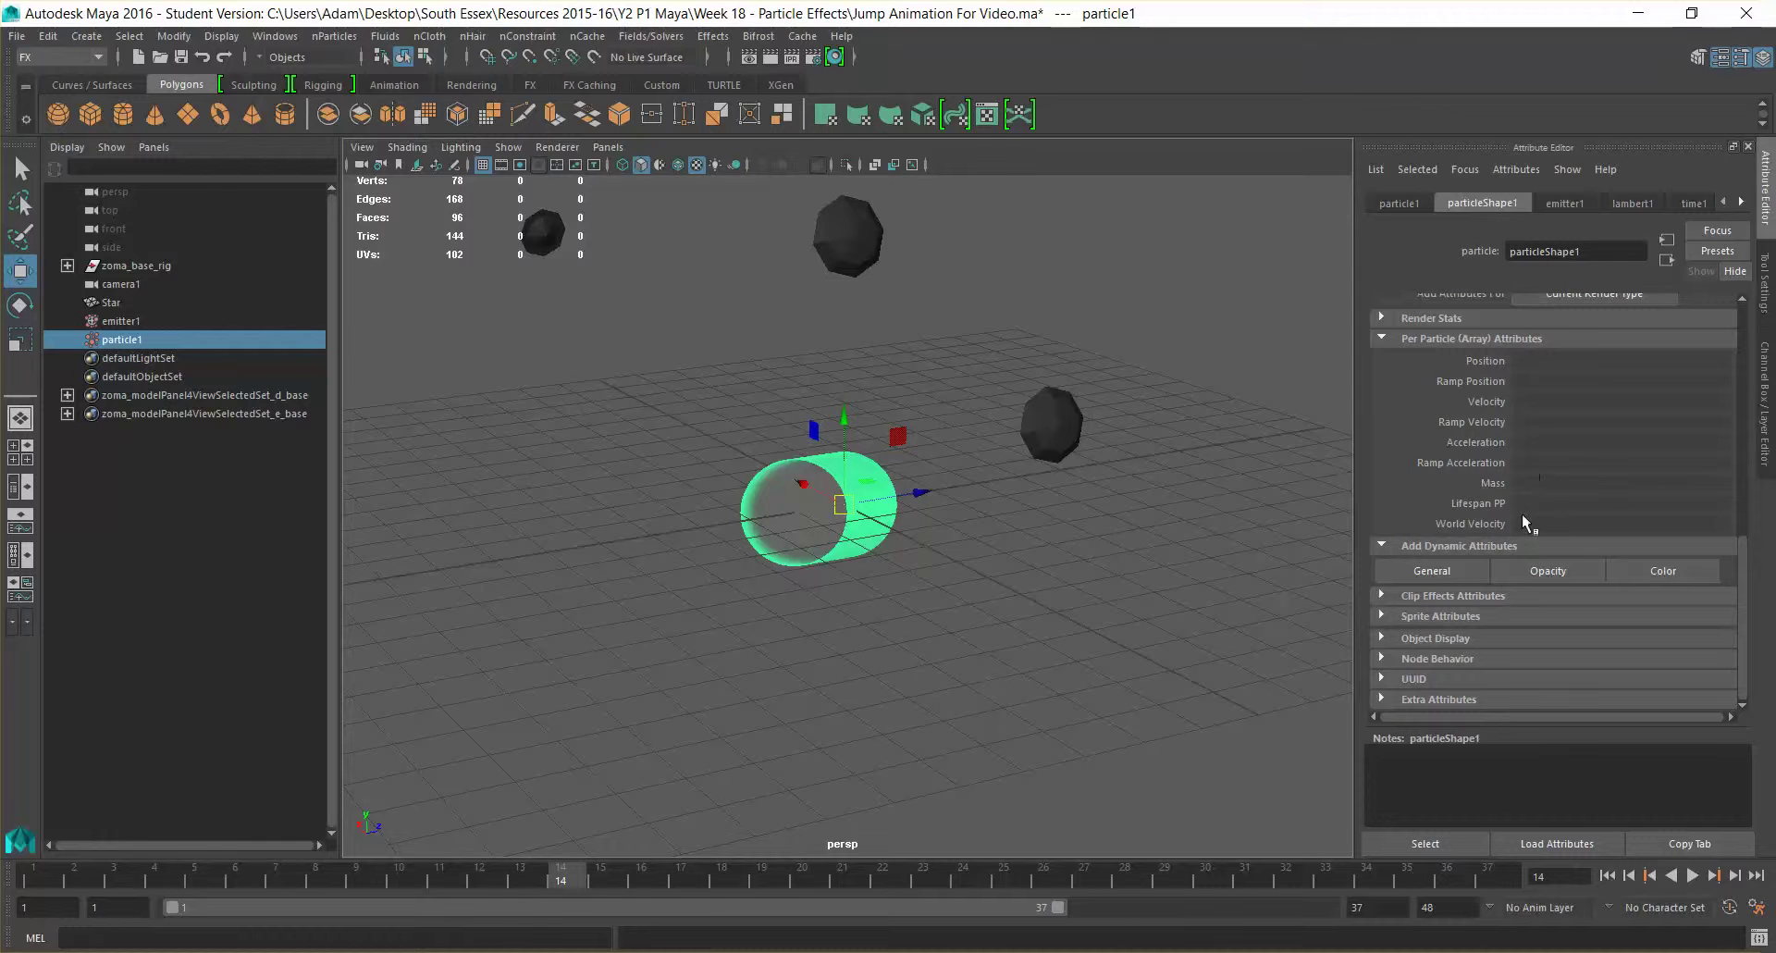
pyautogui.click(1561, 573)
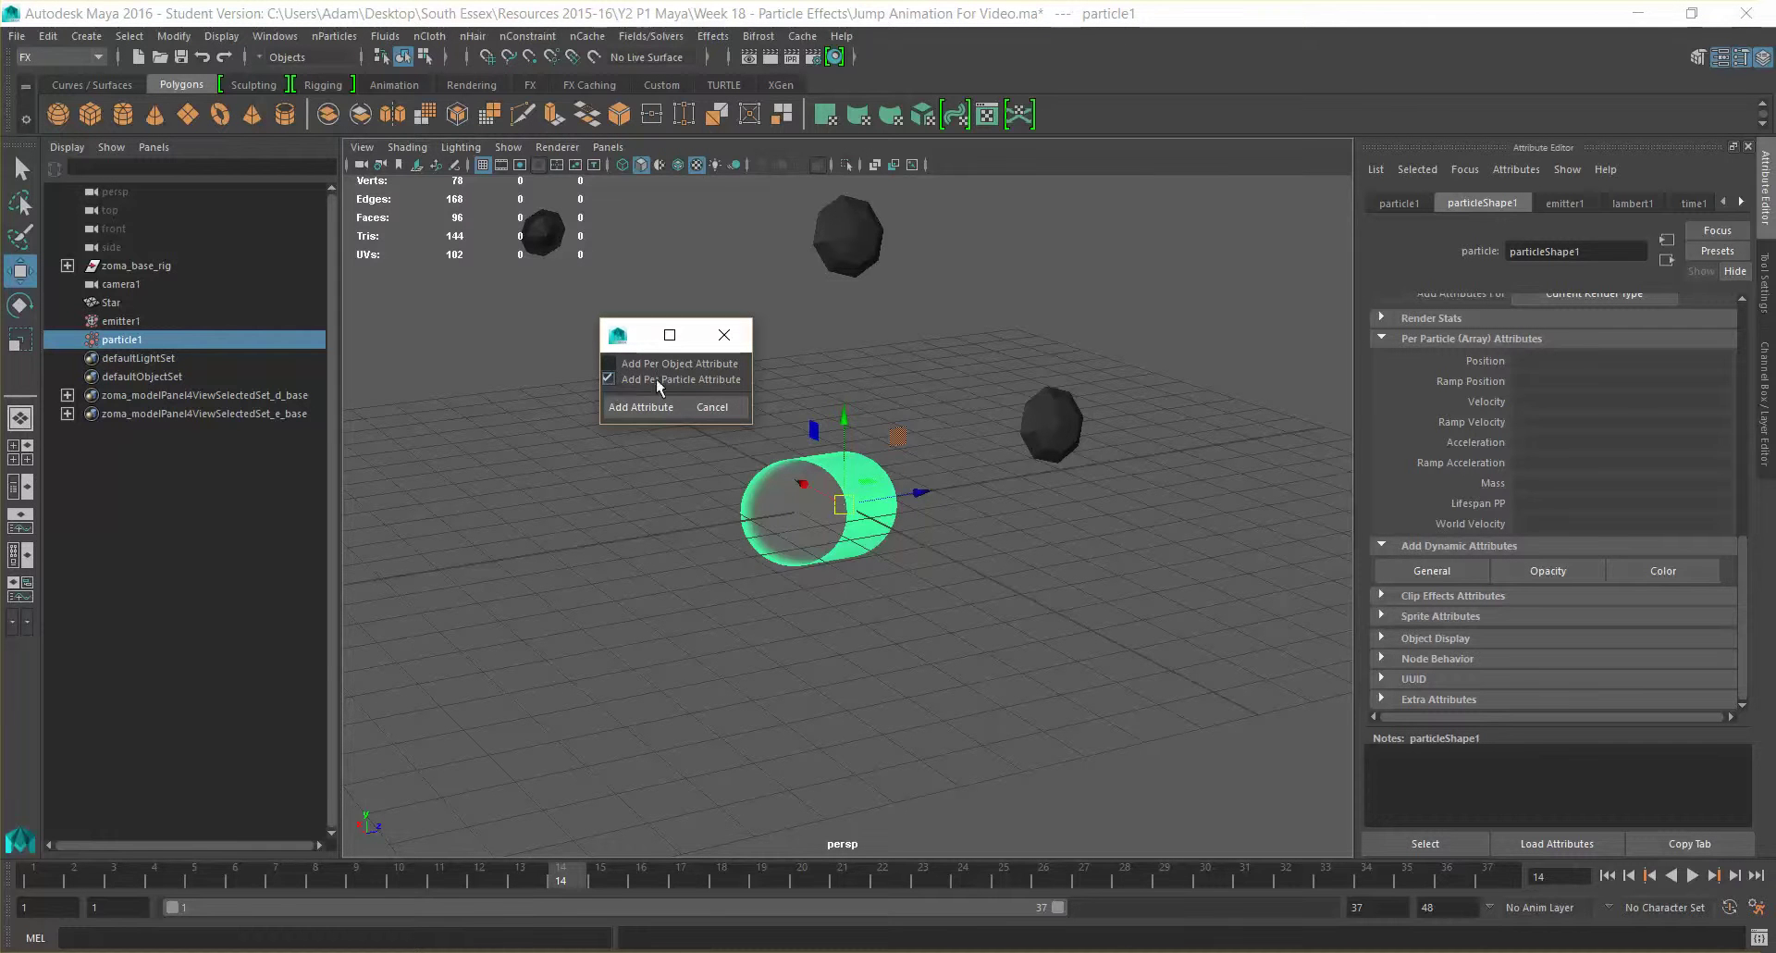
pyautogui.scroll(2, 807, 478)
pyautogui.scroll(3, 807, 478)
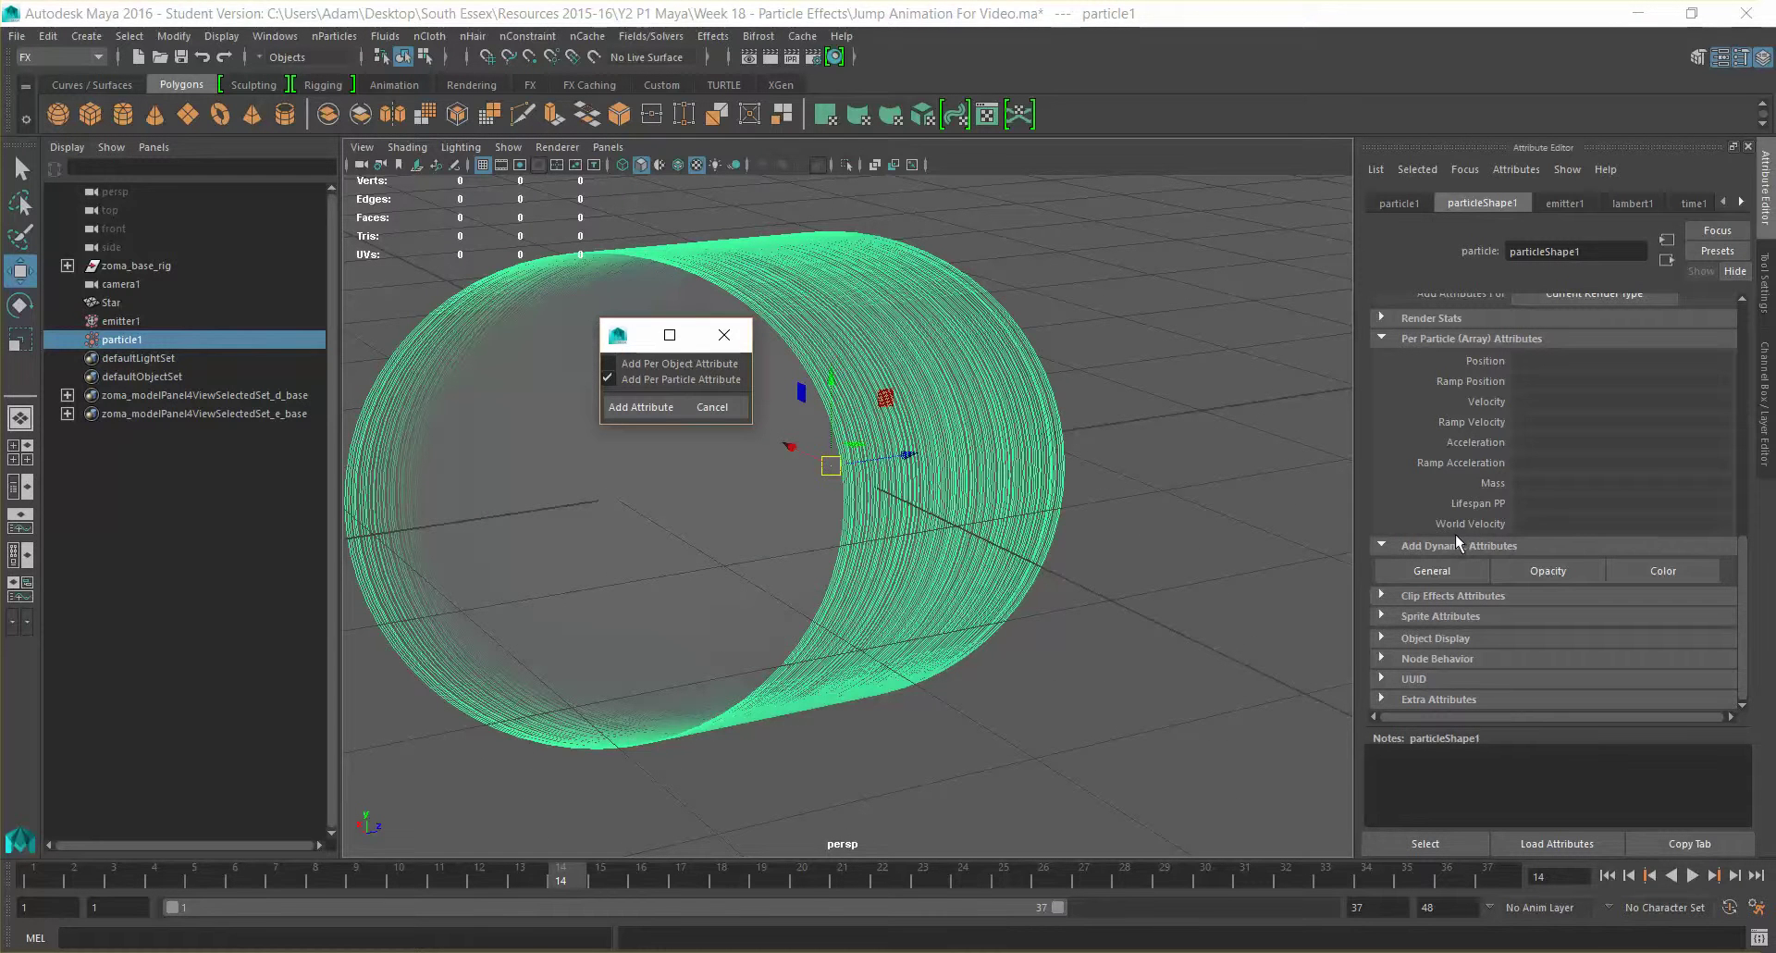
pyautogui.click(635, 408)
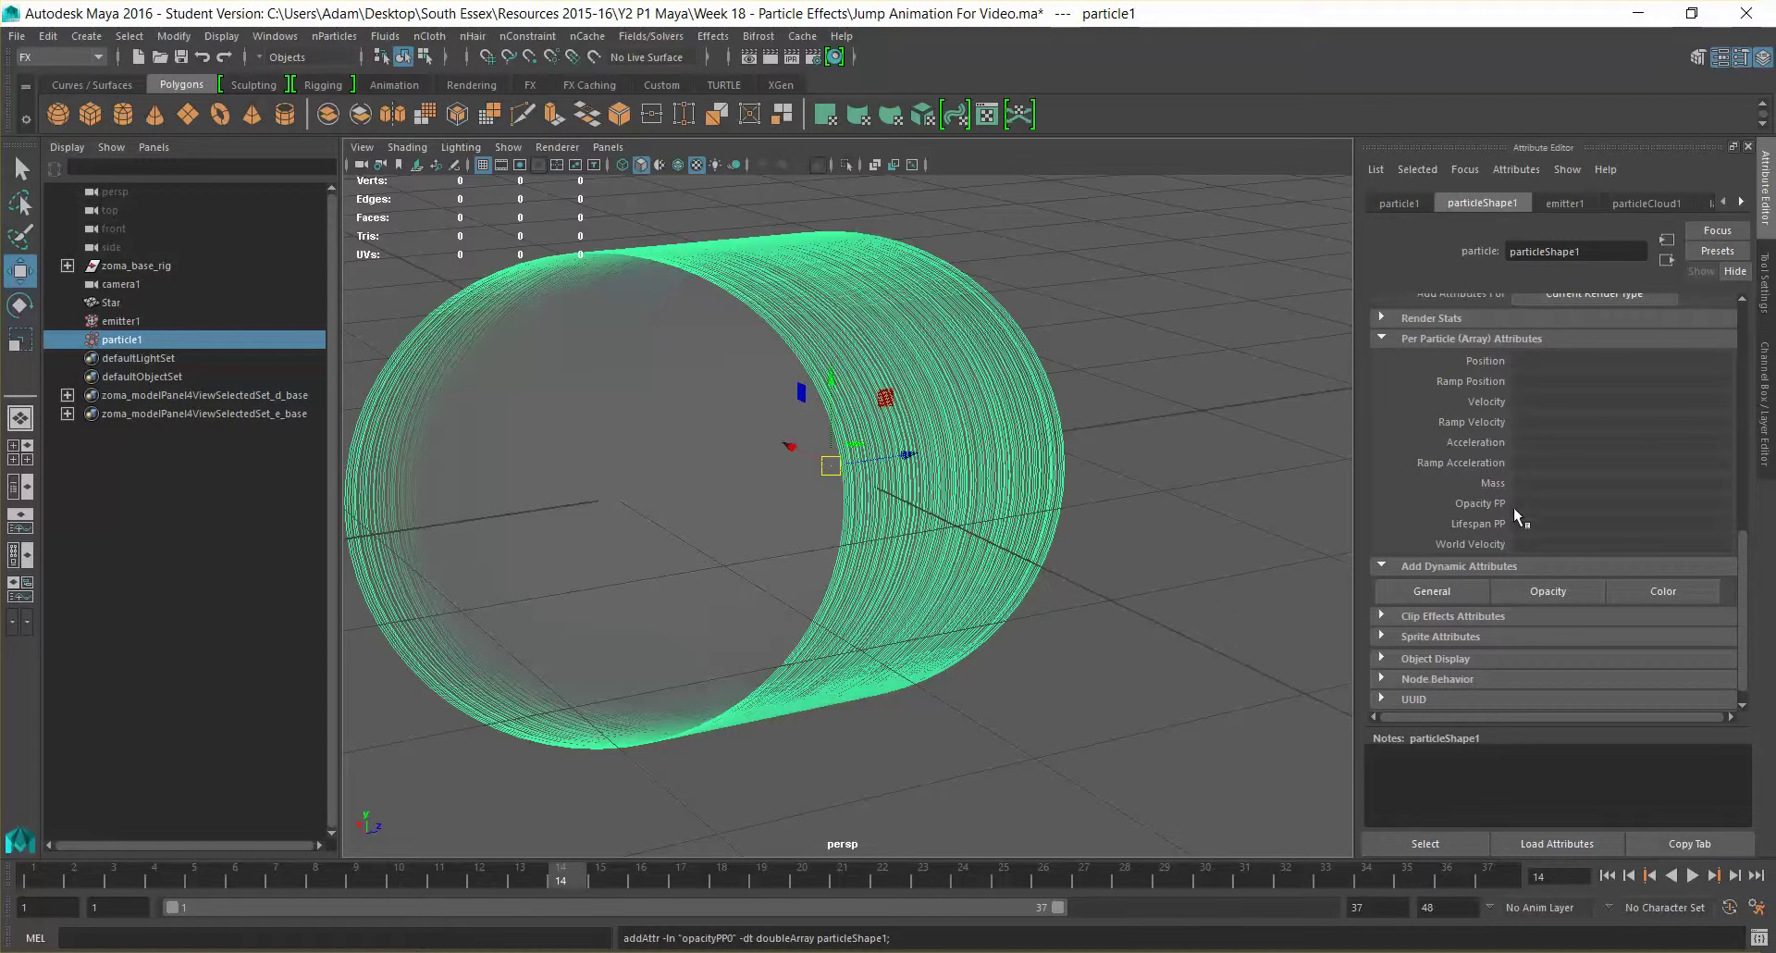
pyautogui.rightClick(1519, 502)
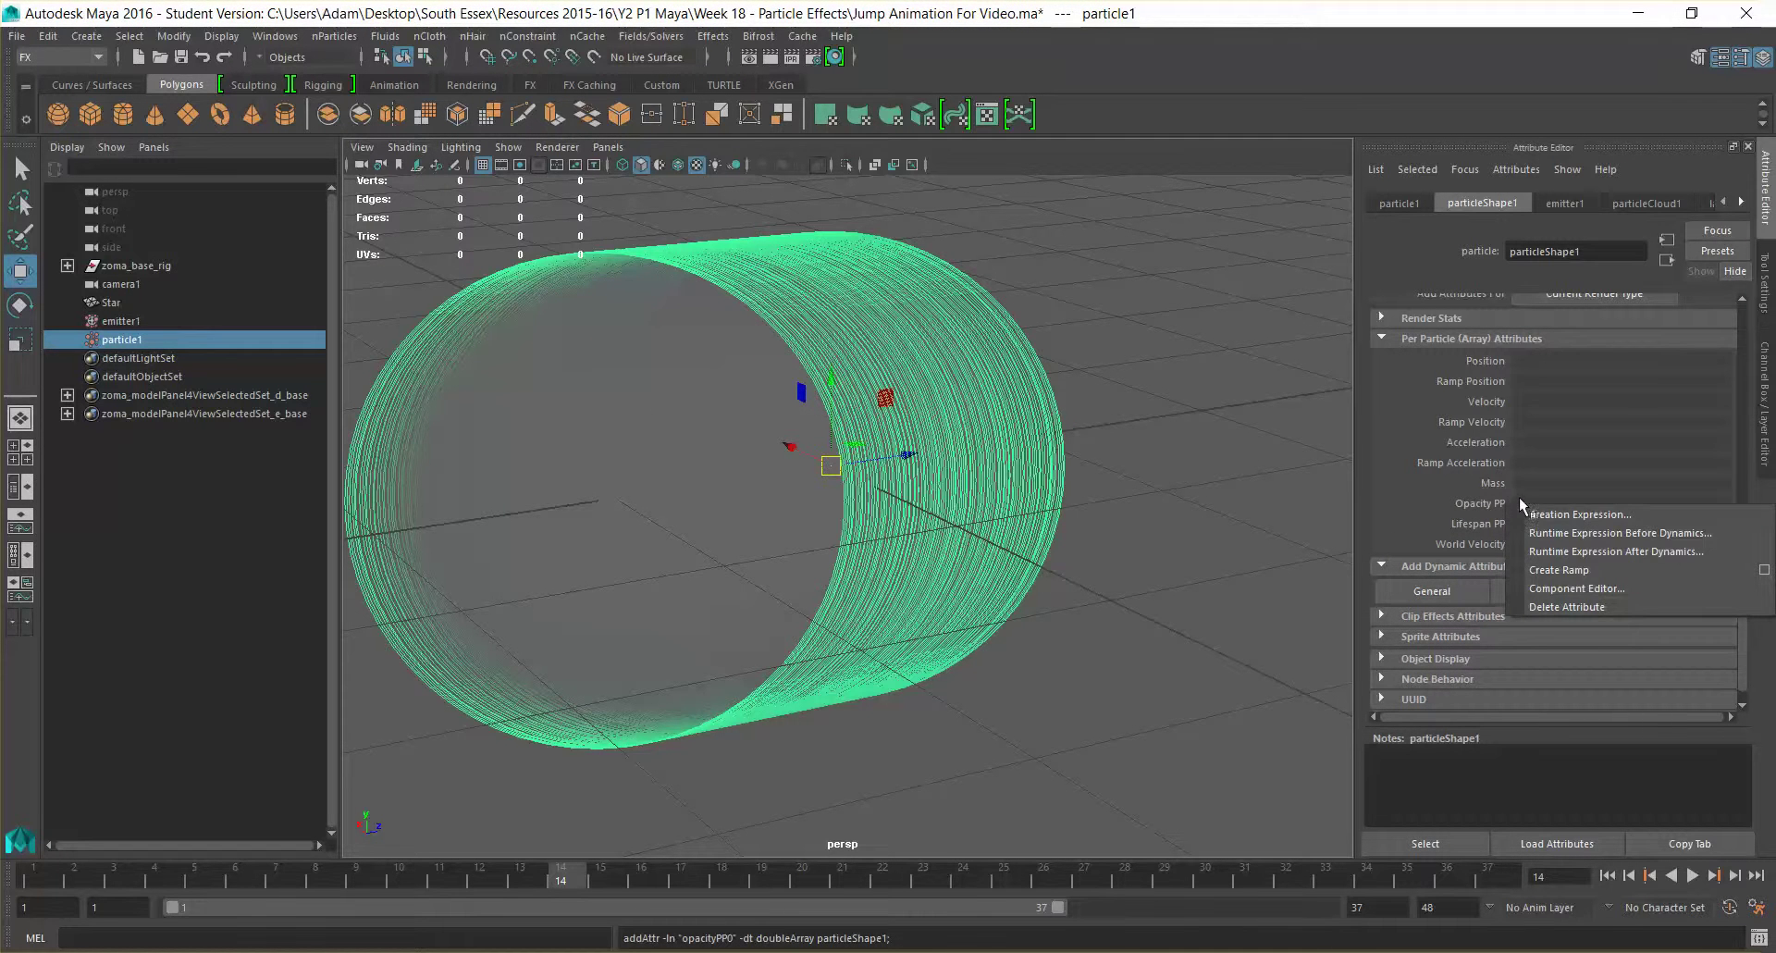
pyautogui.click(1650, 569)
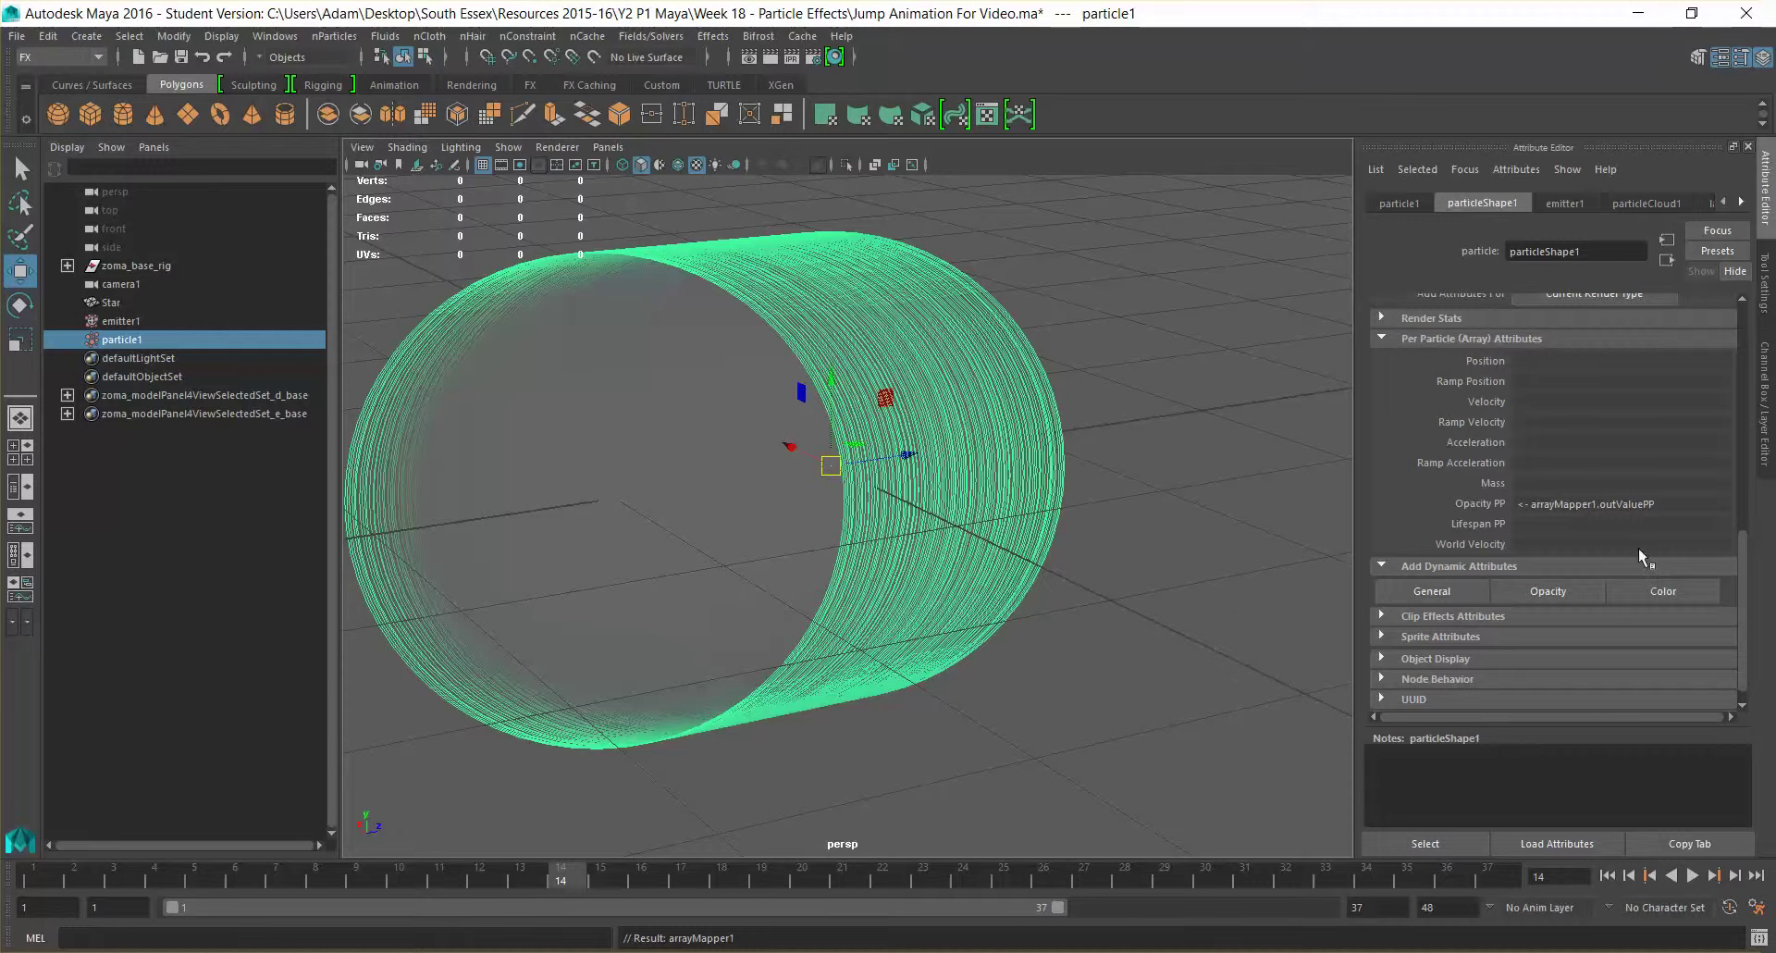
# Edit the Opacity PP ramp: remove the middle grey marker and reverse the gradient to run from black at 0.000 to white at 1.000.
pyautogui.rightClick(1562, 507)
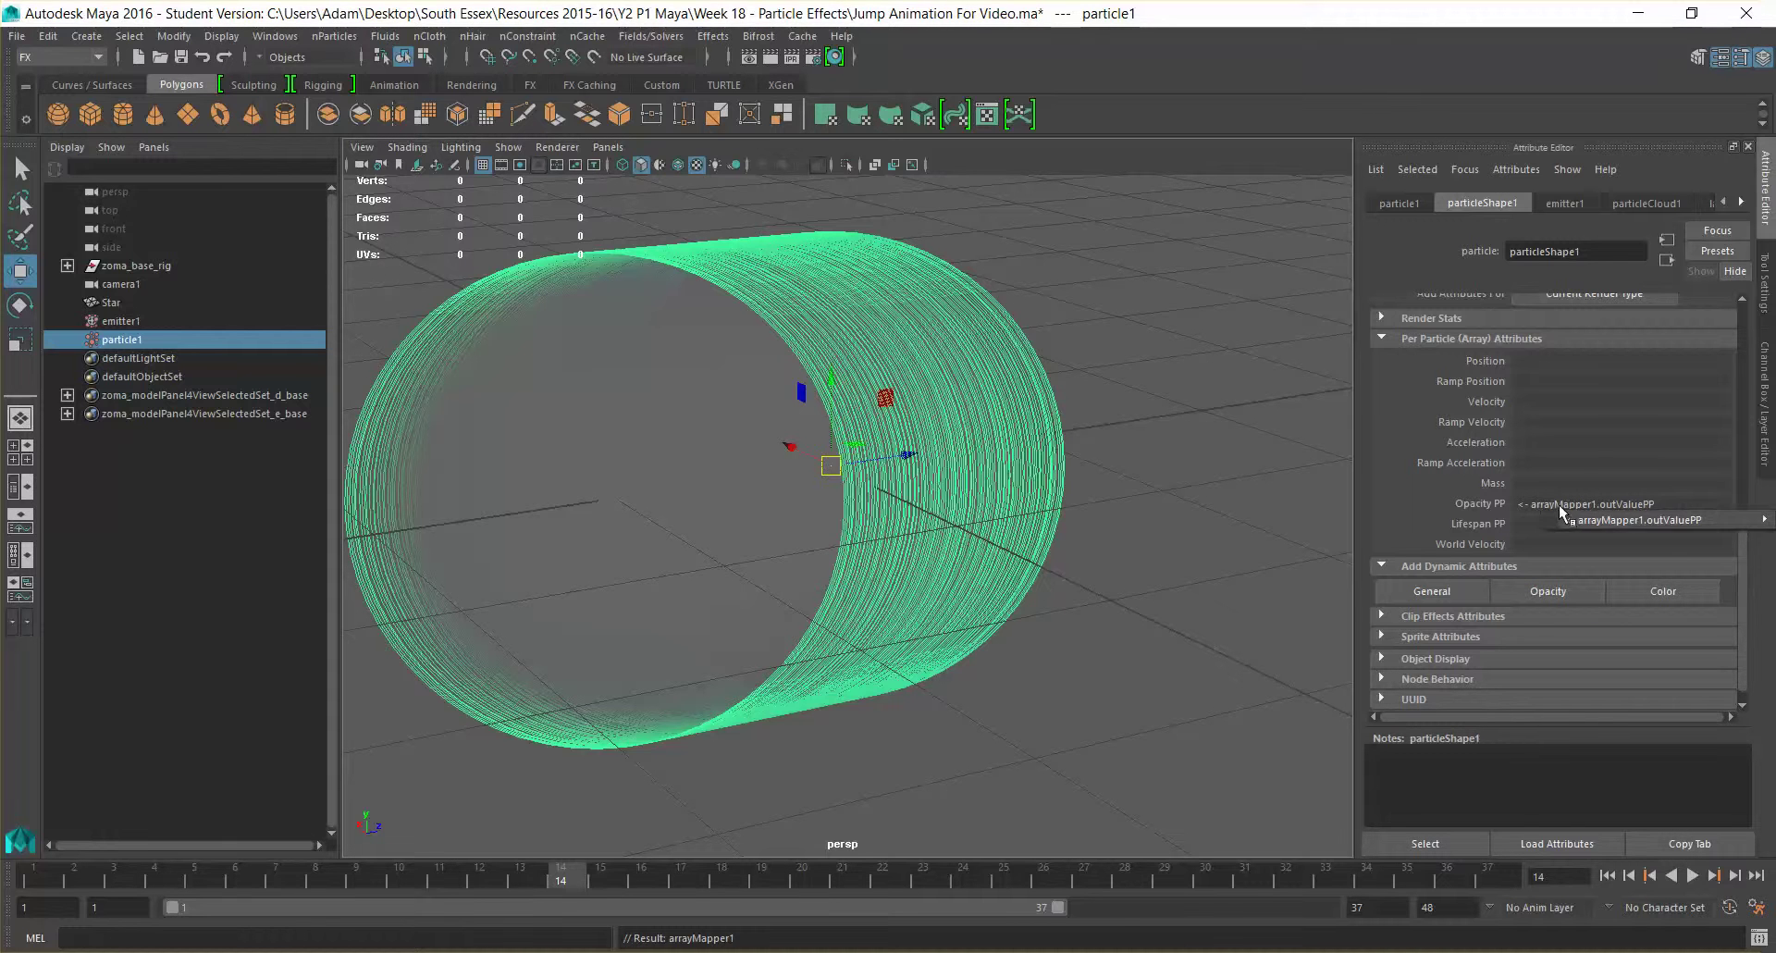
pyautogui.moveTo(1595, 519)
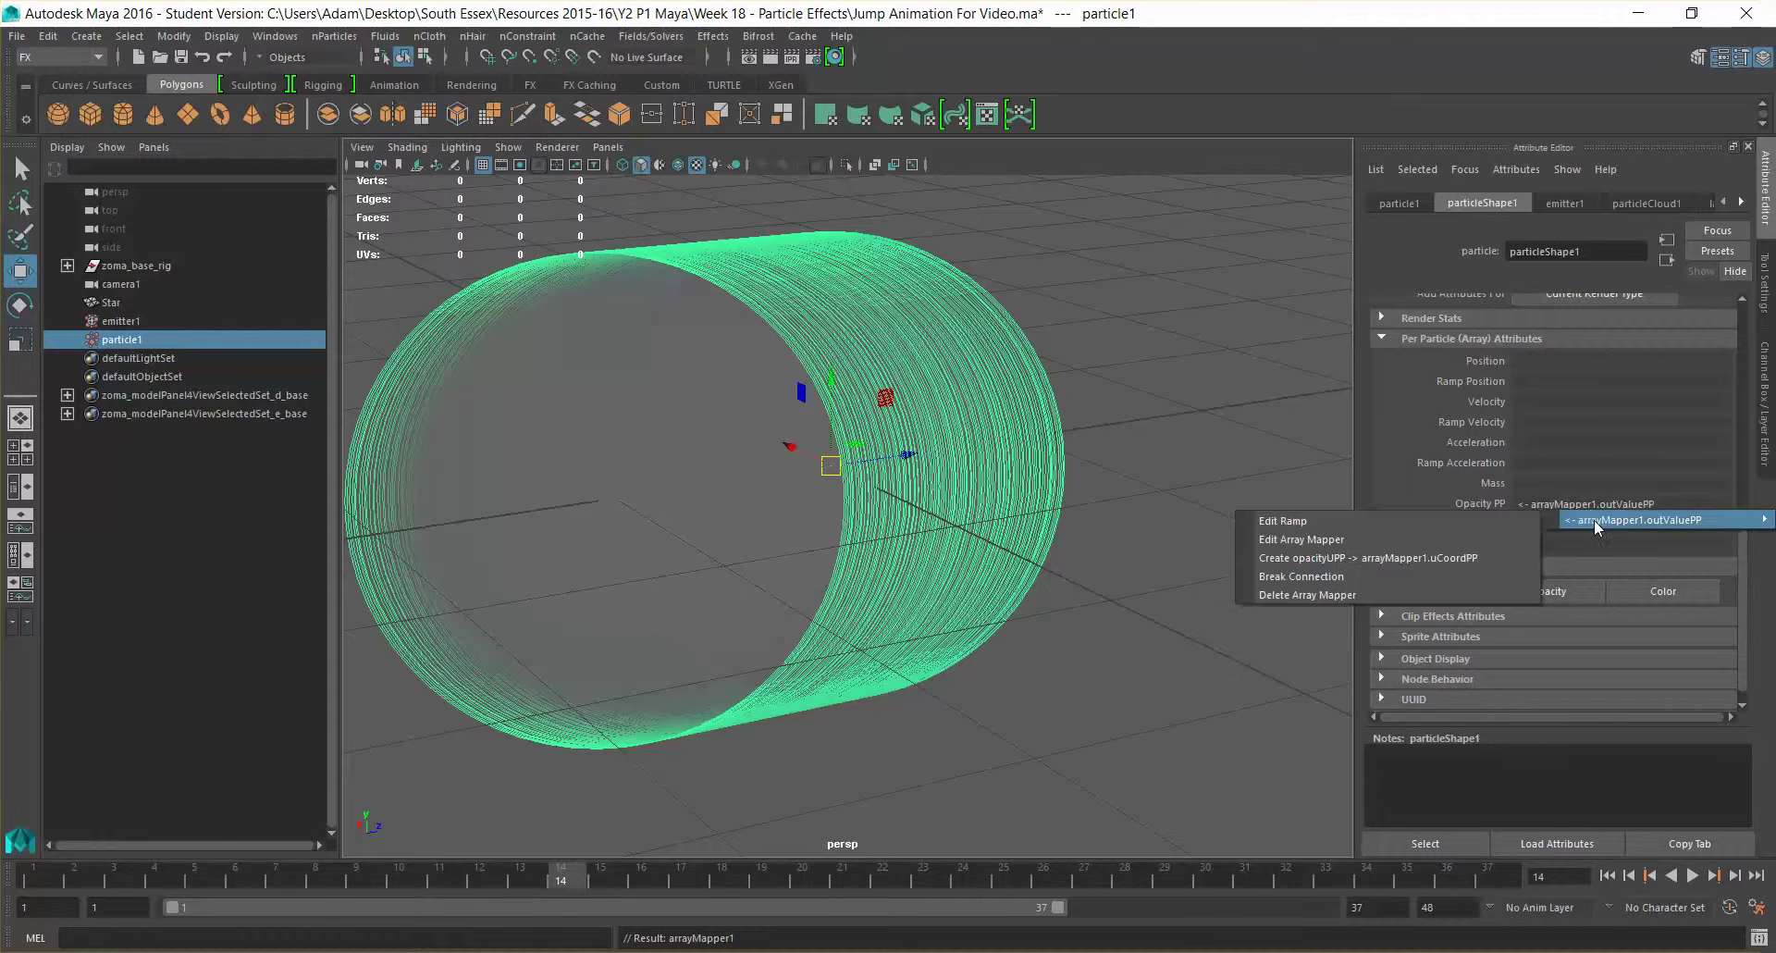
pyautogui.click(1467, 522)
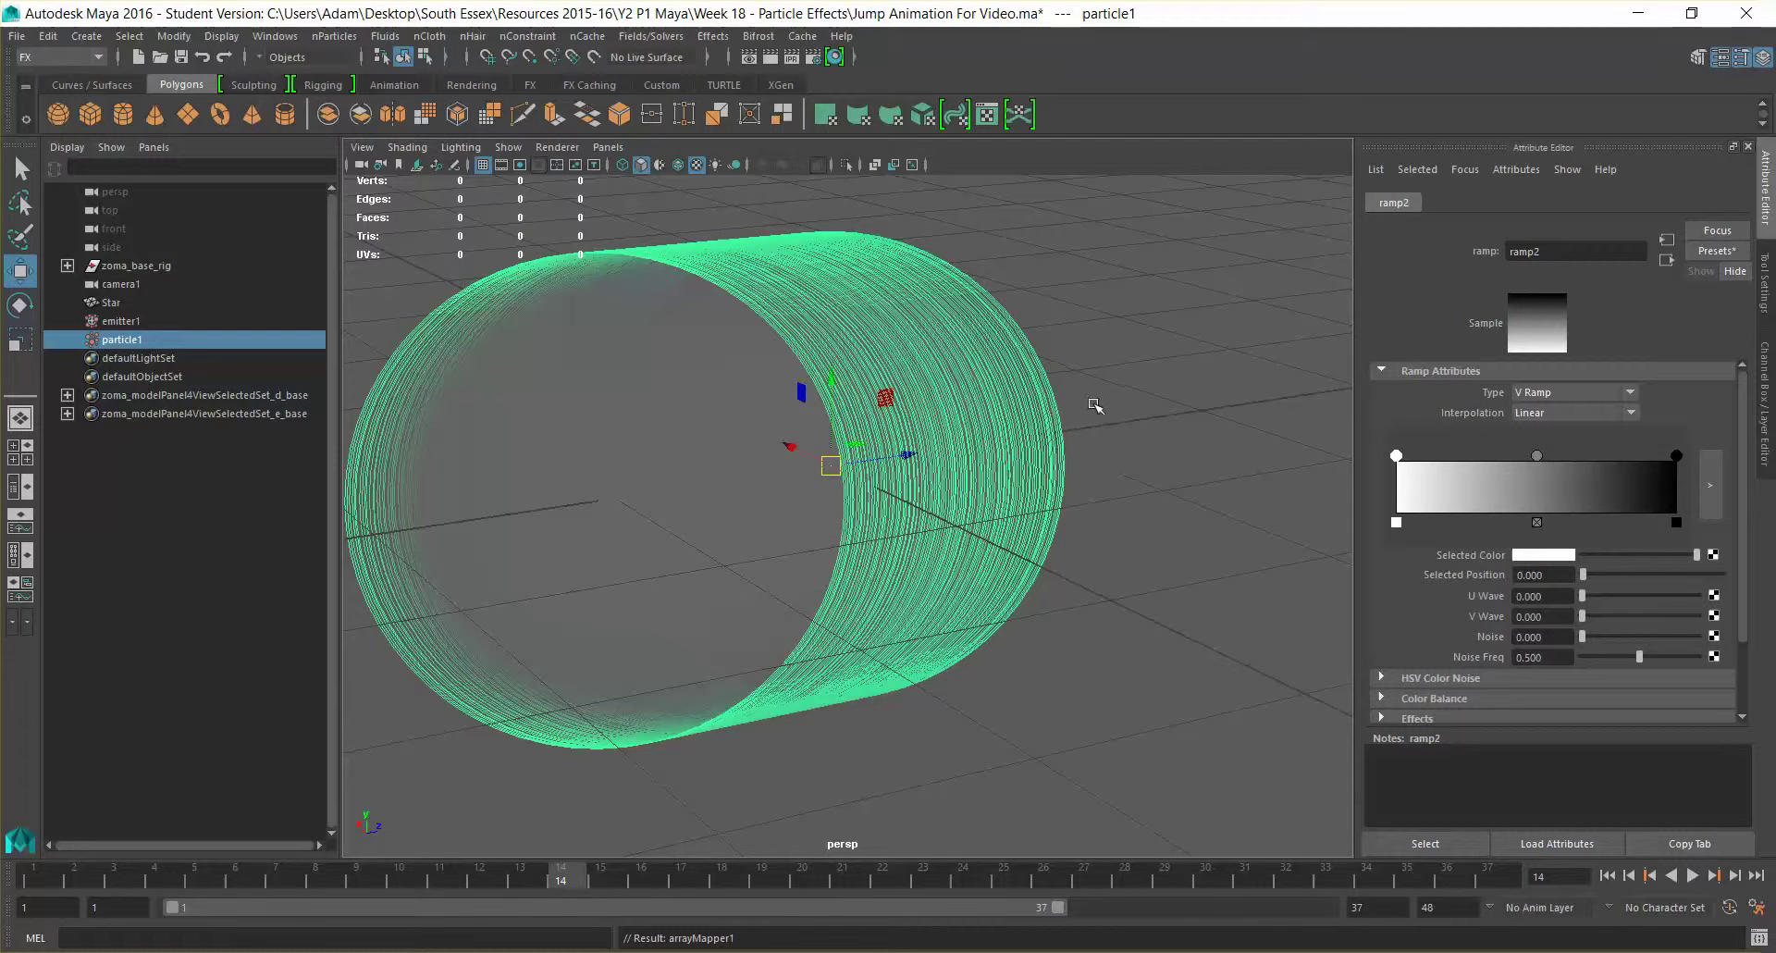
pyautogui.scroll(-4, 910, 398)
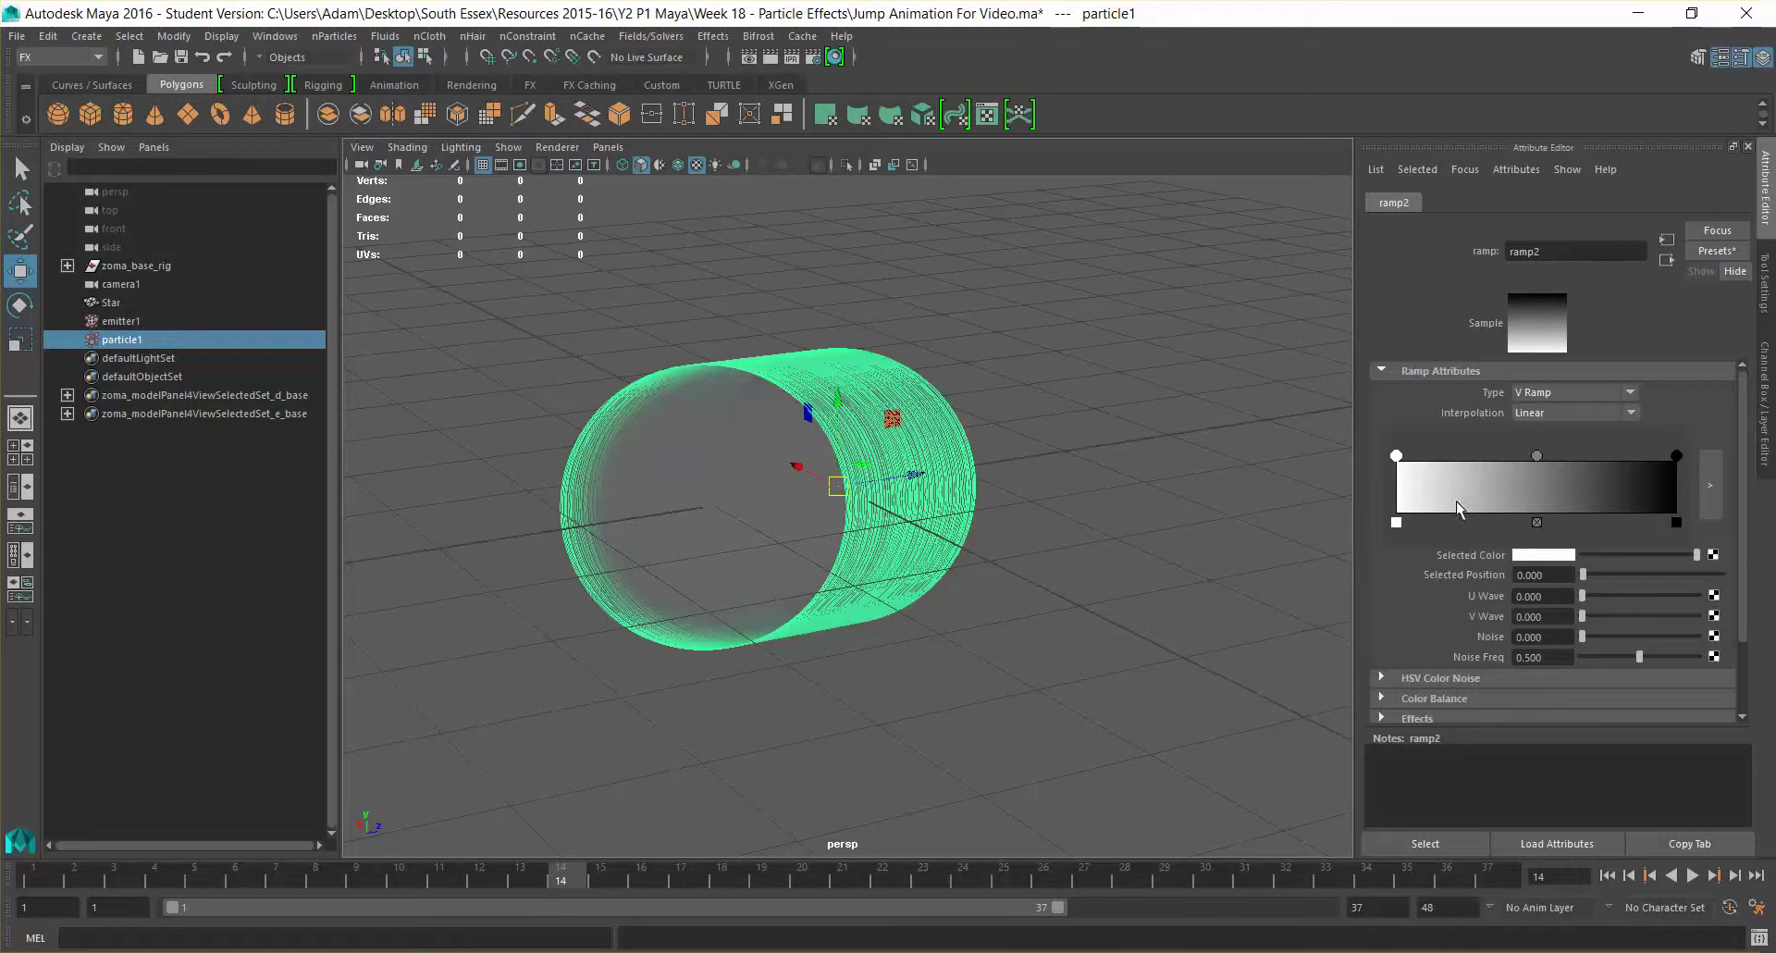
pyautogui.keyDown('alt'); pyautogui.moveTo(634, 528); pyautogui.dragTo(456, 455); pyautogui.keyUp('alt')
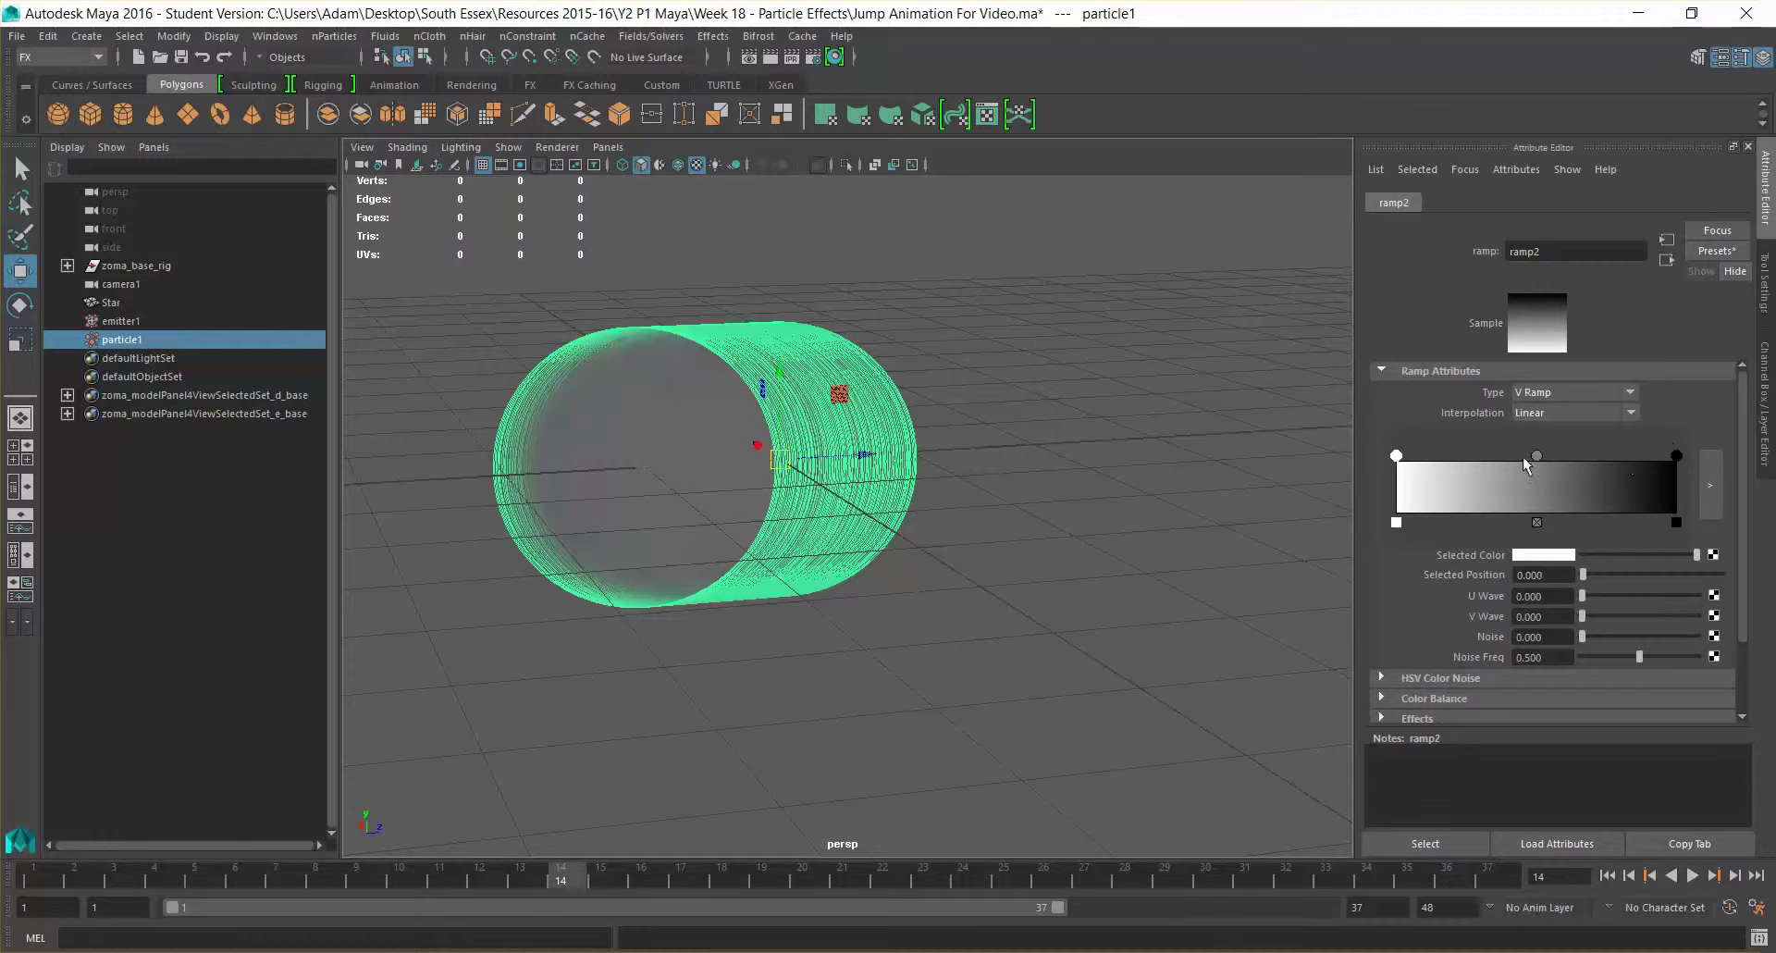
pyautogui.click(1537, 523)
pyautogui.moveTo(1677, 457); pyautogui.dragTo(1523, 457)
pyautogui.moveTo(1396, 456); pyautogui.dragTo(1704, 457)
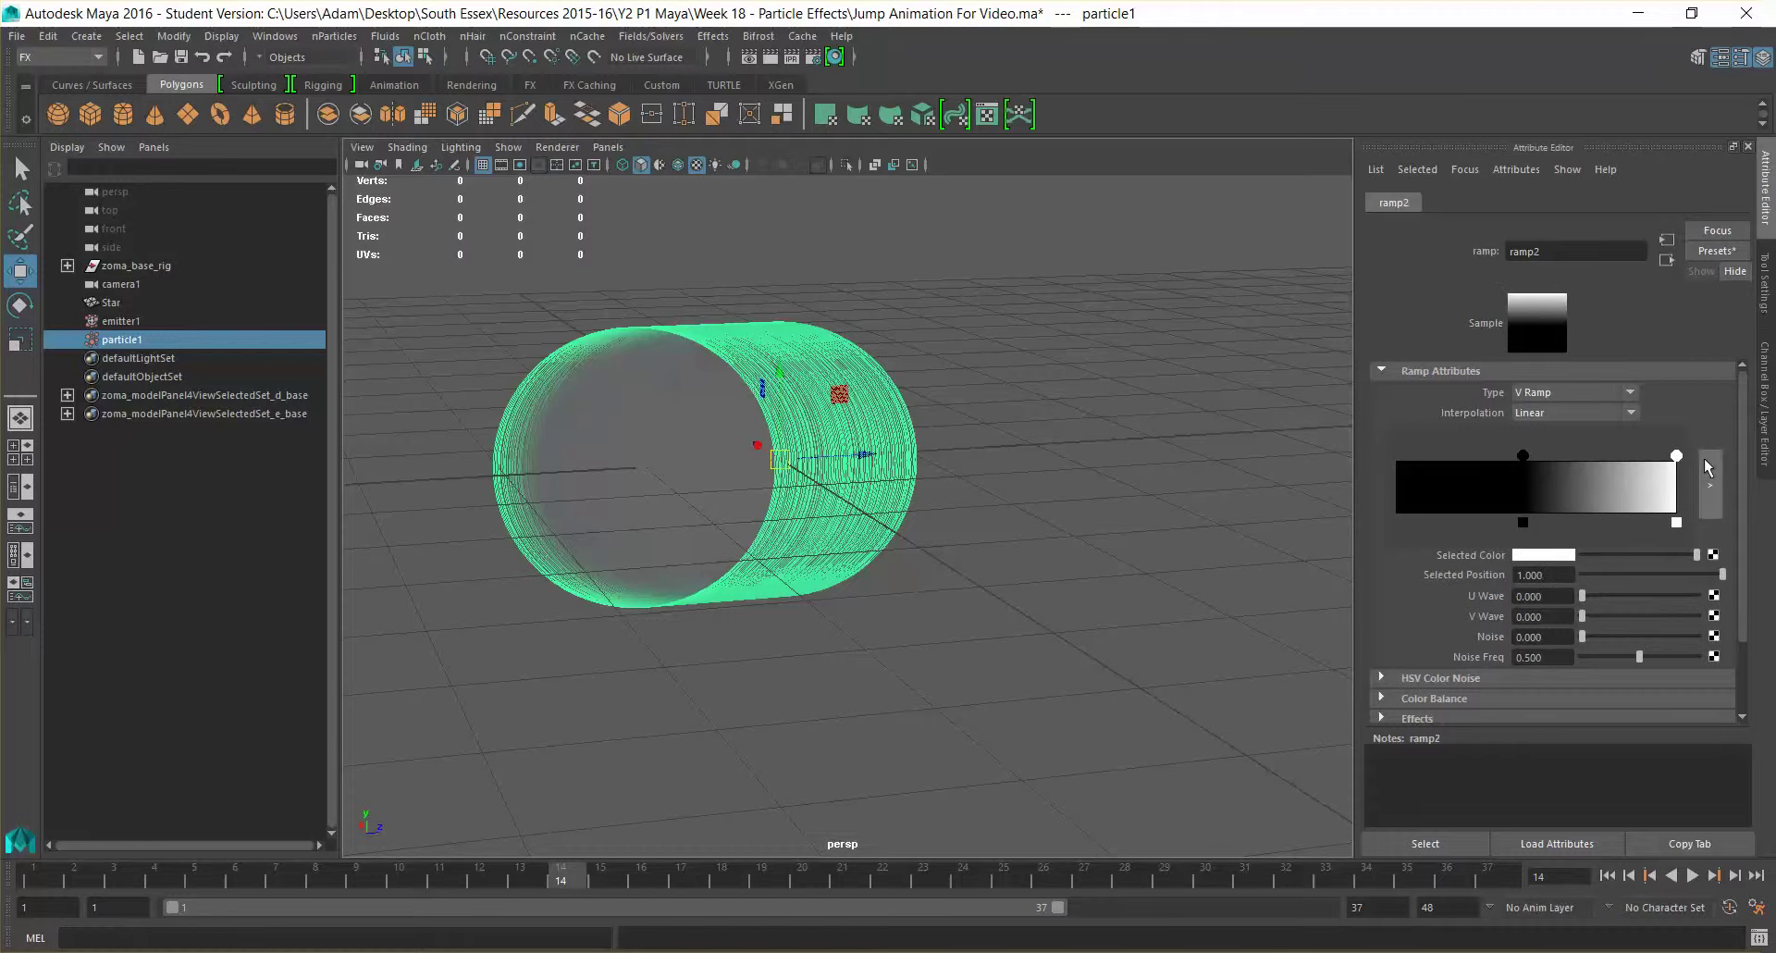
pyautogui.moveTo(1524, 461); pyautogui.dragTo(1396, 467)
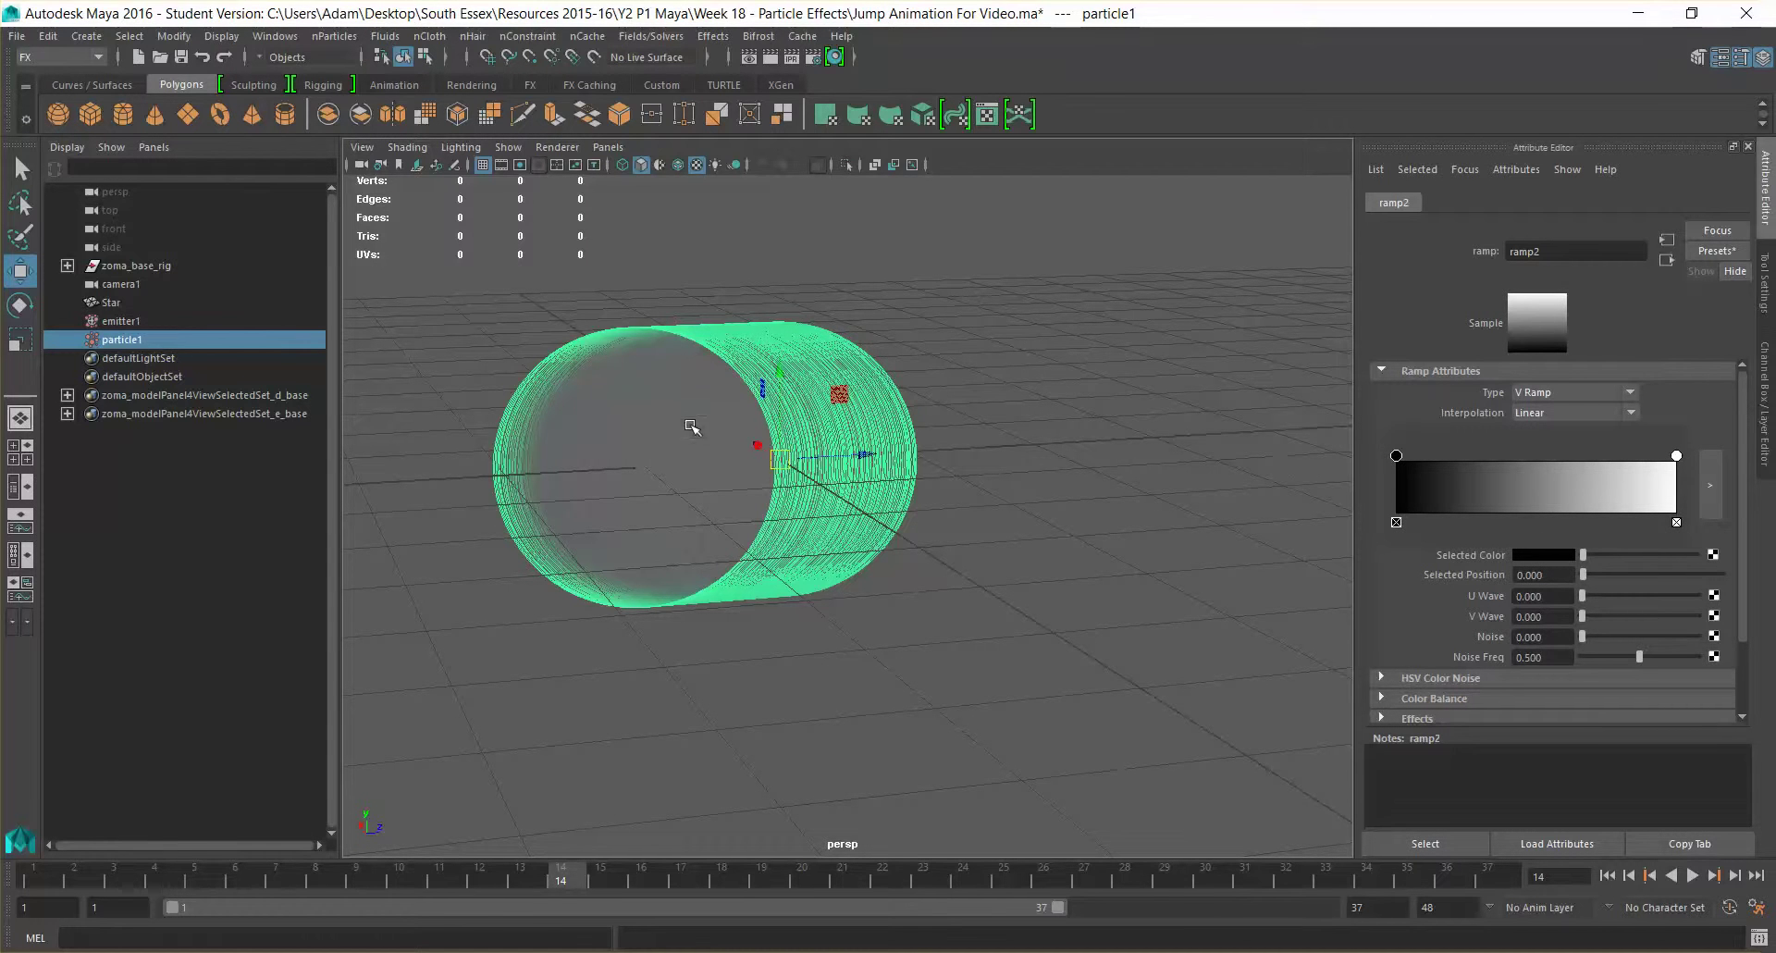
# Deselect the particles and play the animation from frame 1 to preview the particle opacity.
pyautogui.keyDown('alt'); pyautogui.moveTo(730, 425); pyautogui.dragTo(1138, 610); pyautogui.keyUp('alt')
pyautogui.click(1194, 651)
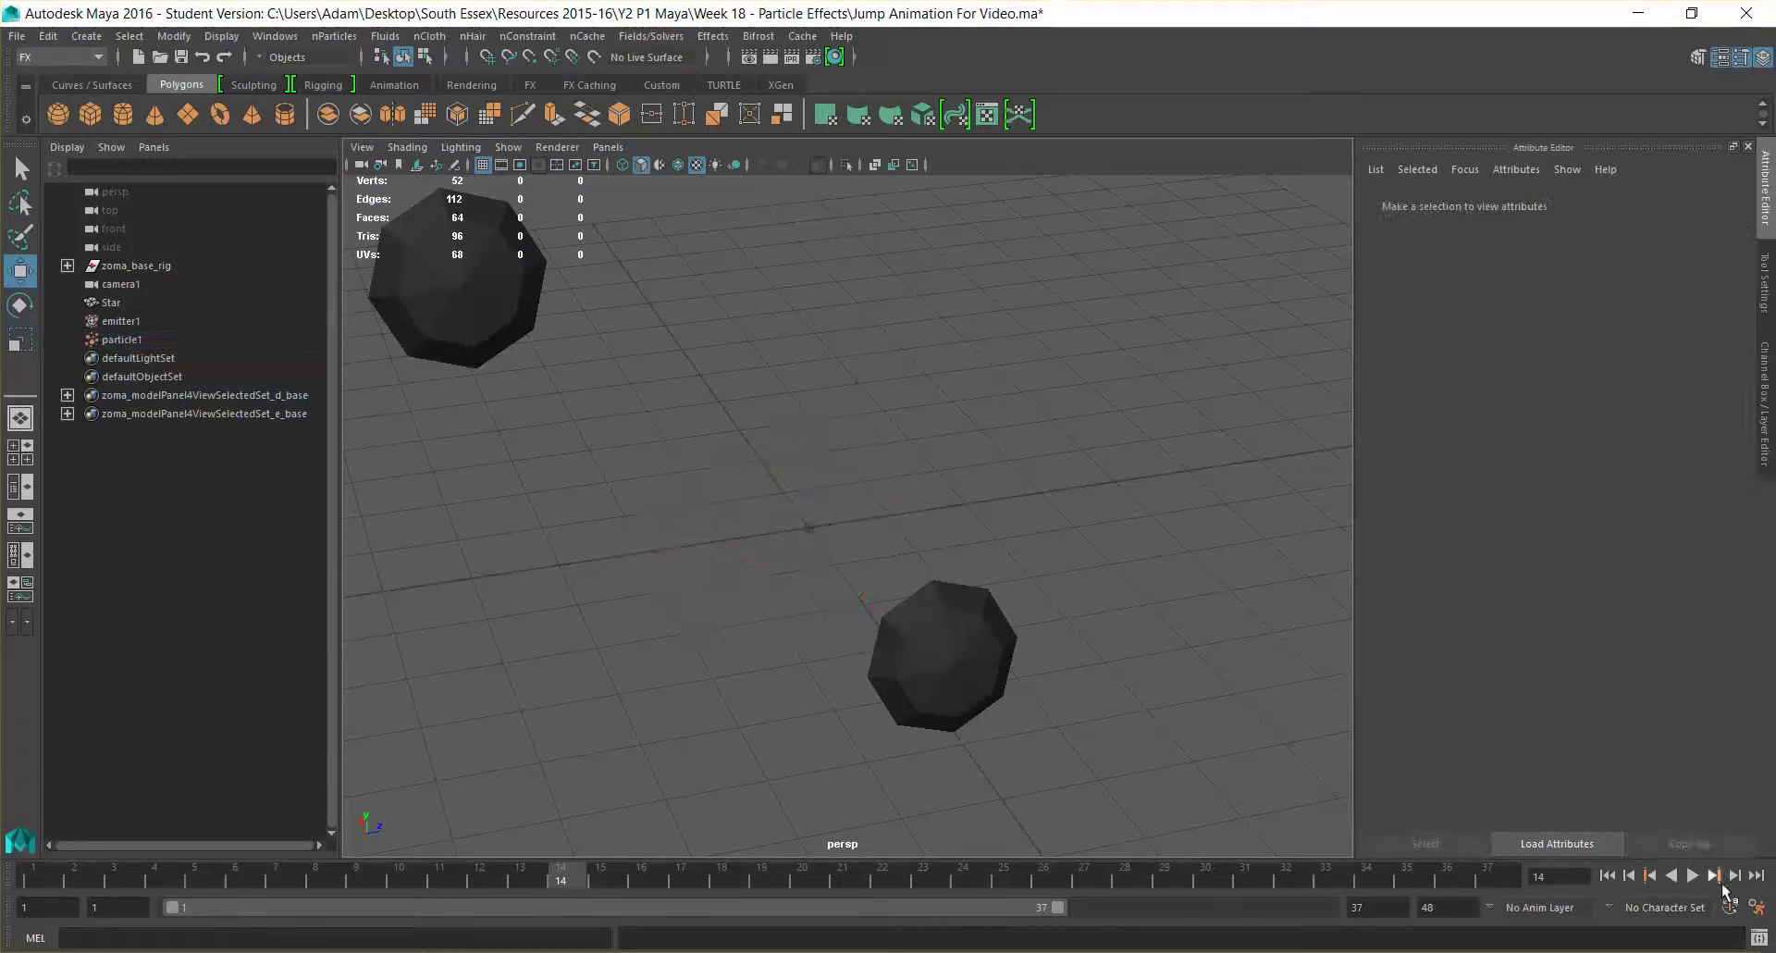
pyautogui.click(42, 877)
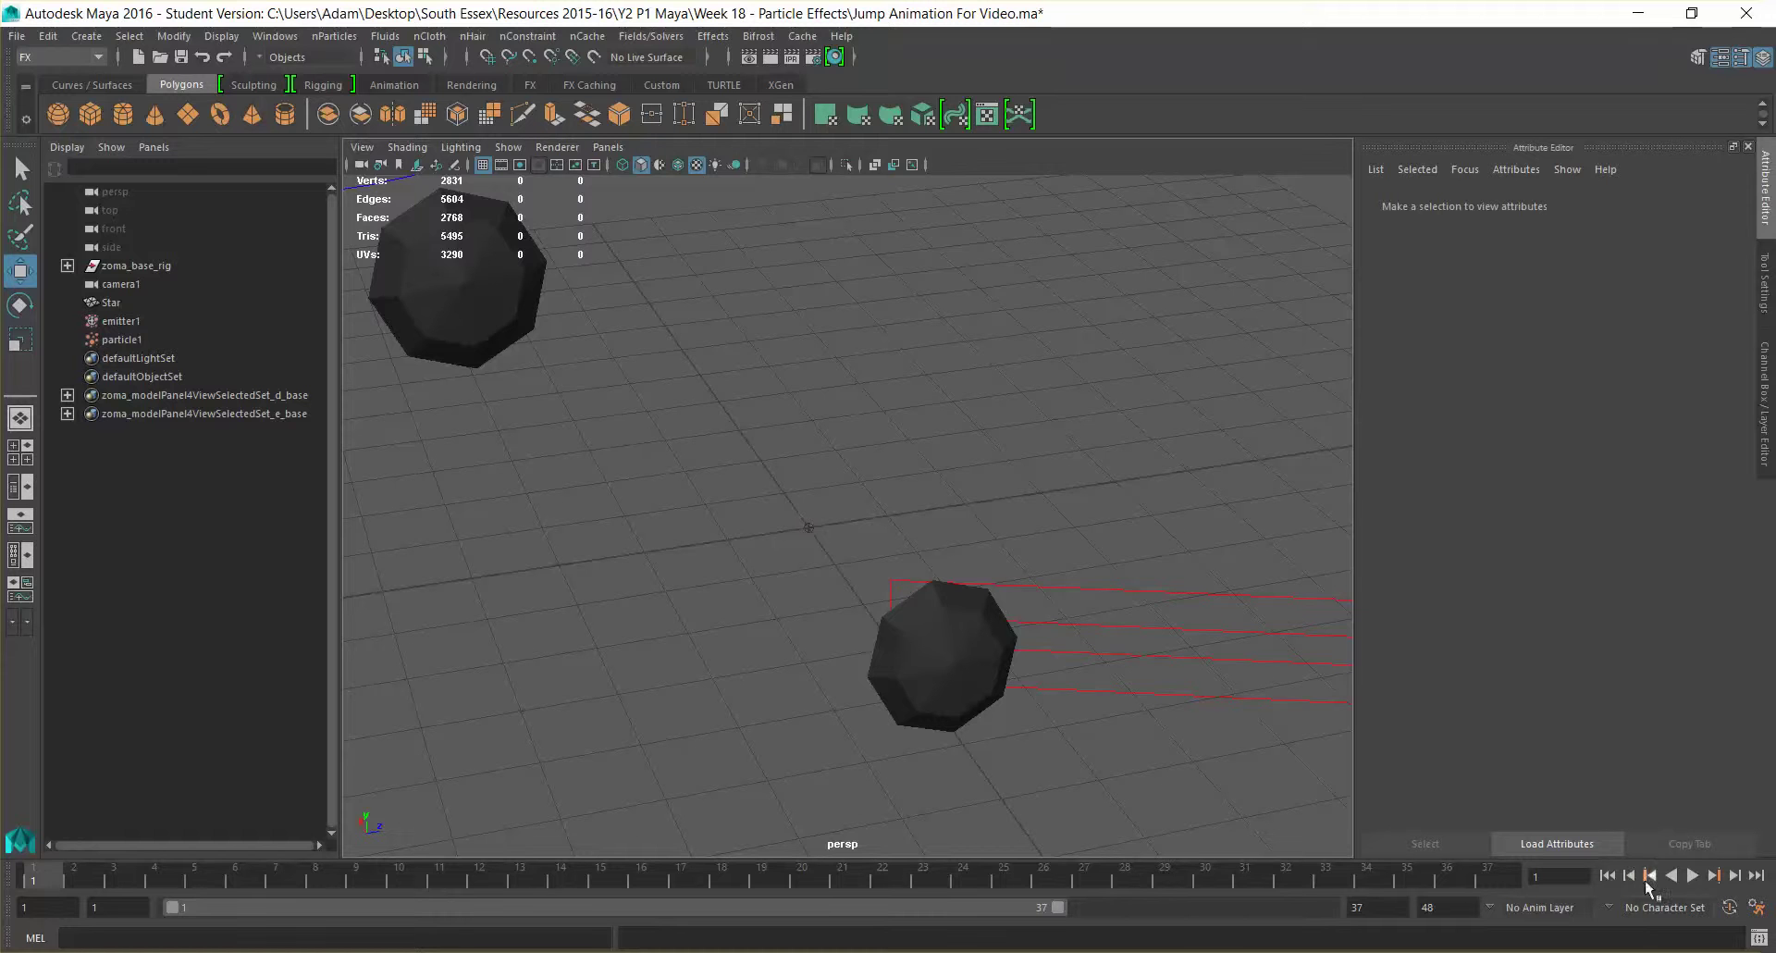
pyautogui.click(1693, 875)
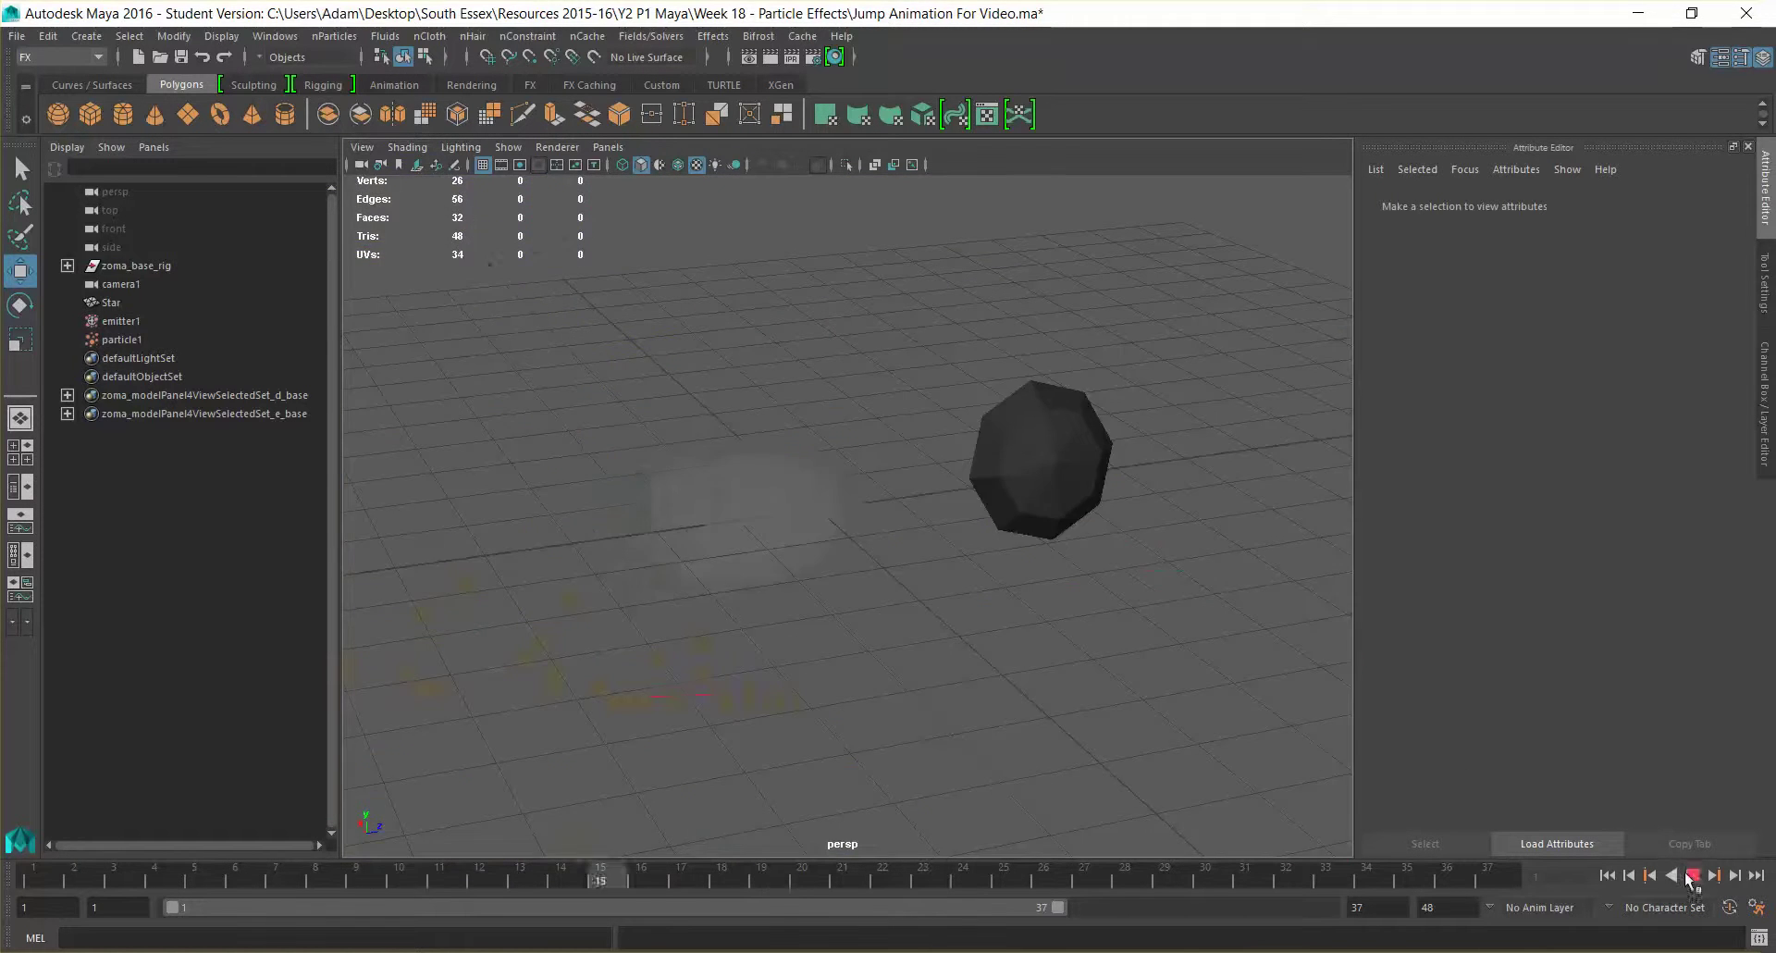
pyautogui.press('Escape')
# Select the particles with their emitter and view the attributes of the array mapper driving Opacity PP.
pyautogui.moveTo(794, 502); pyautogui.dragTo(902, 616)
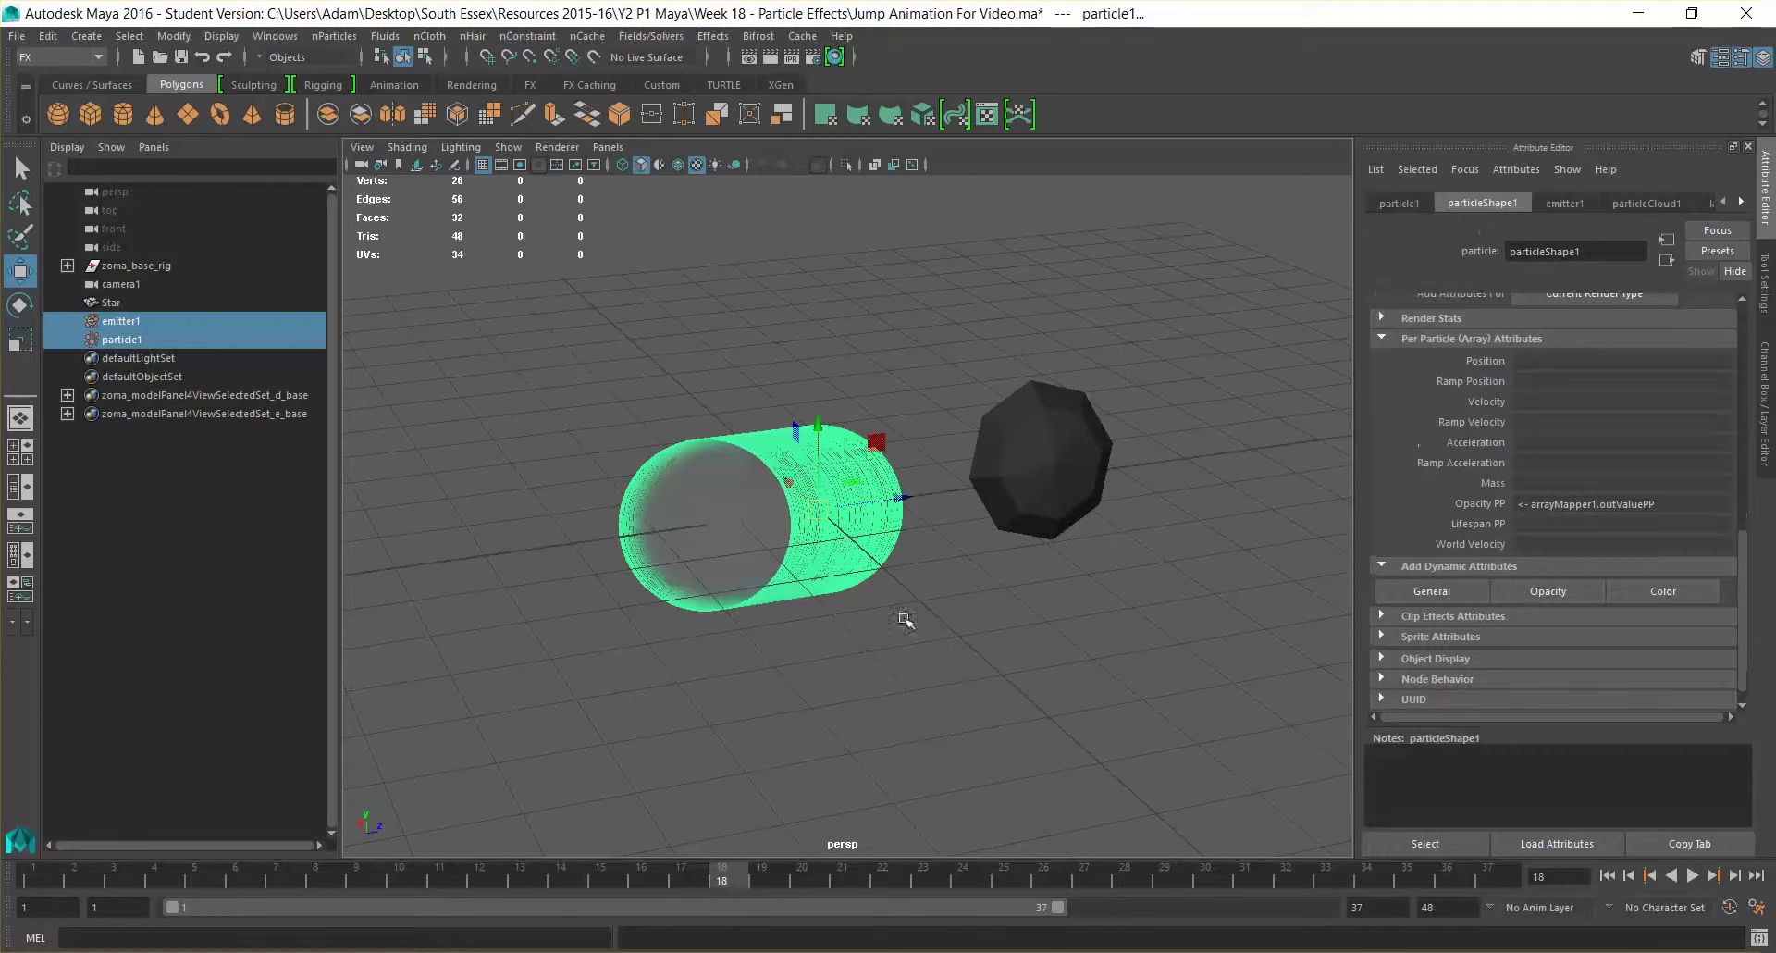
pyautogui.rightClick(1531, 514)
pyautogui.moveTo(1558, 518)
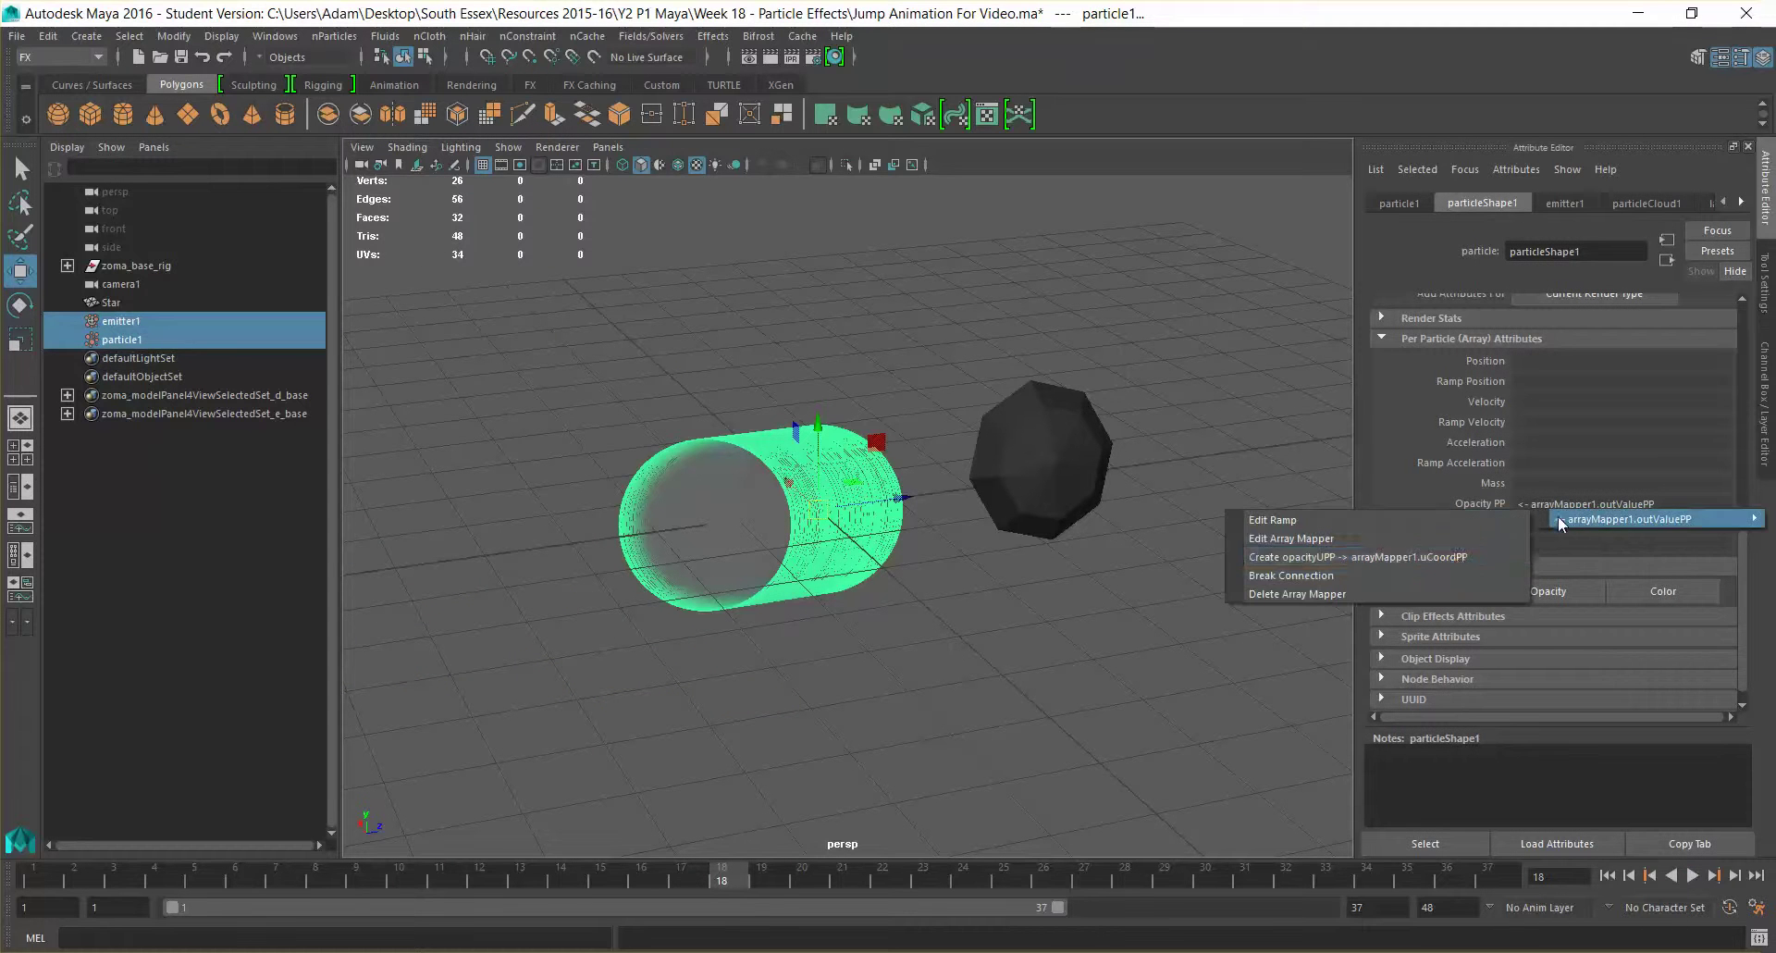
pyautogui.click(1449, 537)
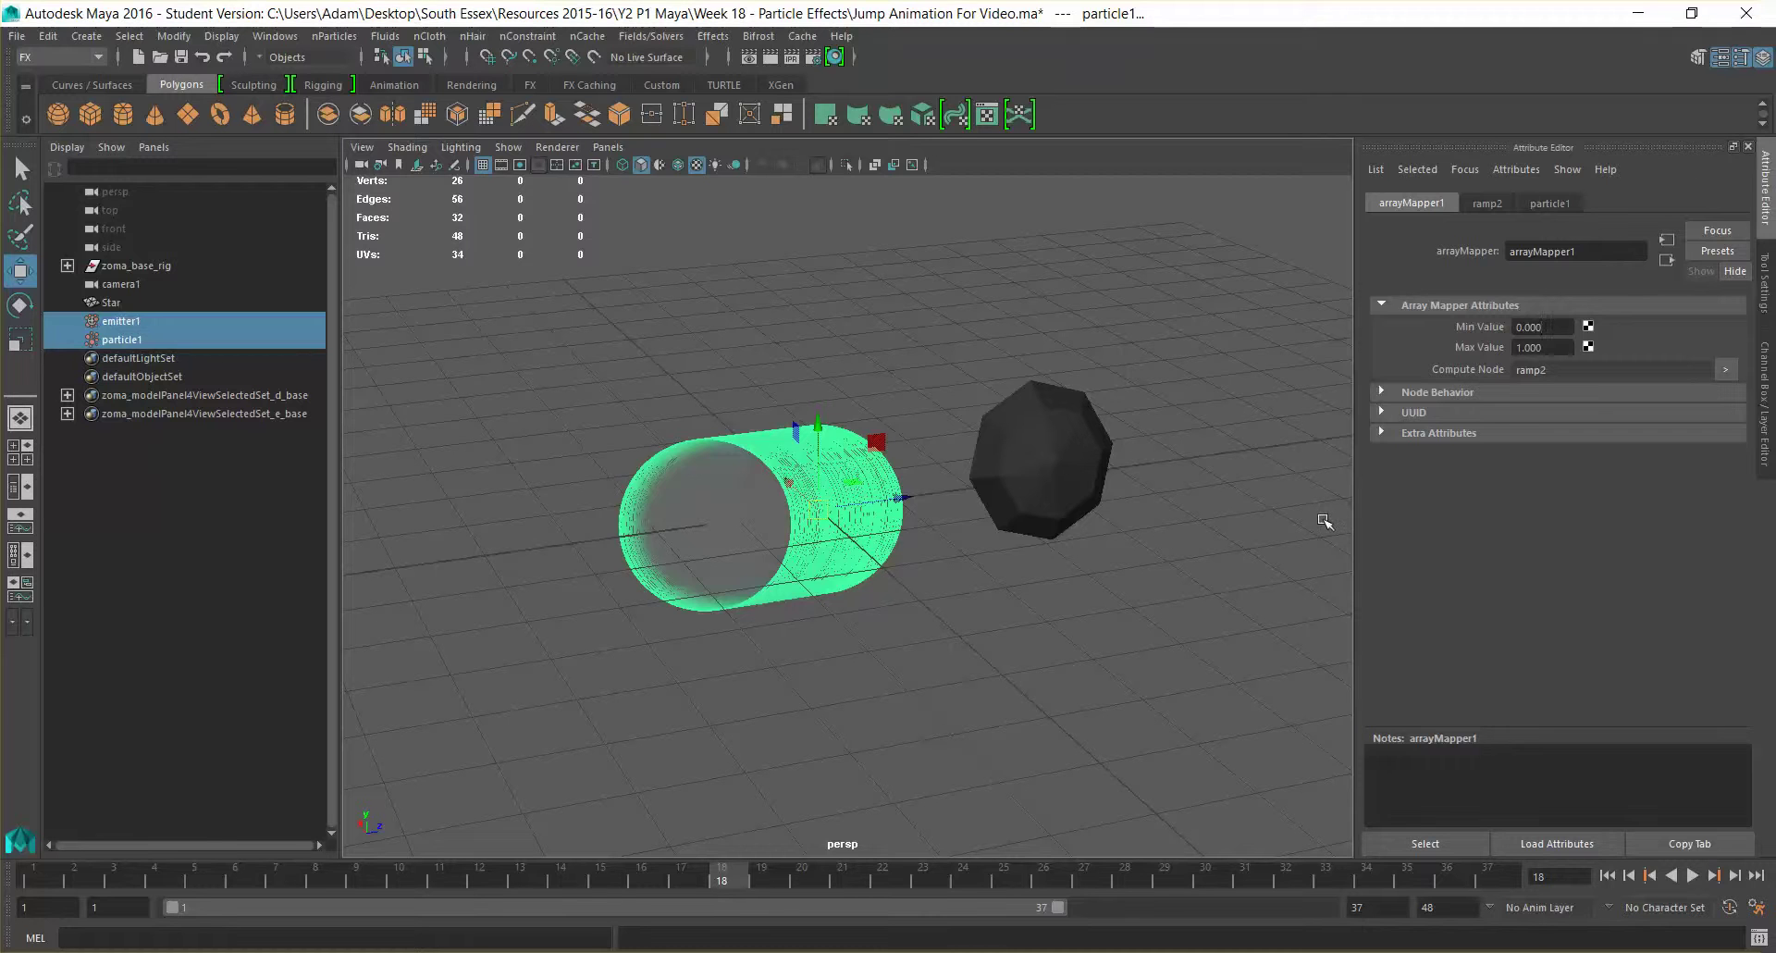
# Reverse particle1's ramp2 gradient to run from white at the start to black at position 1.000.
pyautogui.click(886, 510)
pyautogui.click(791, 500)
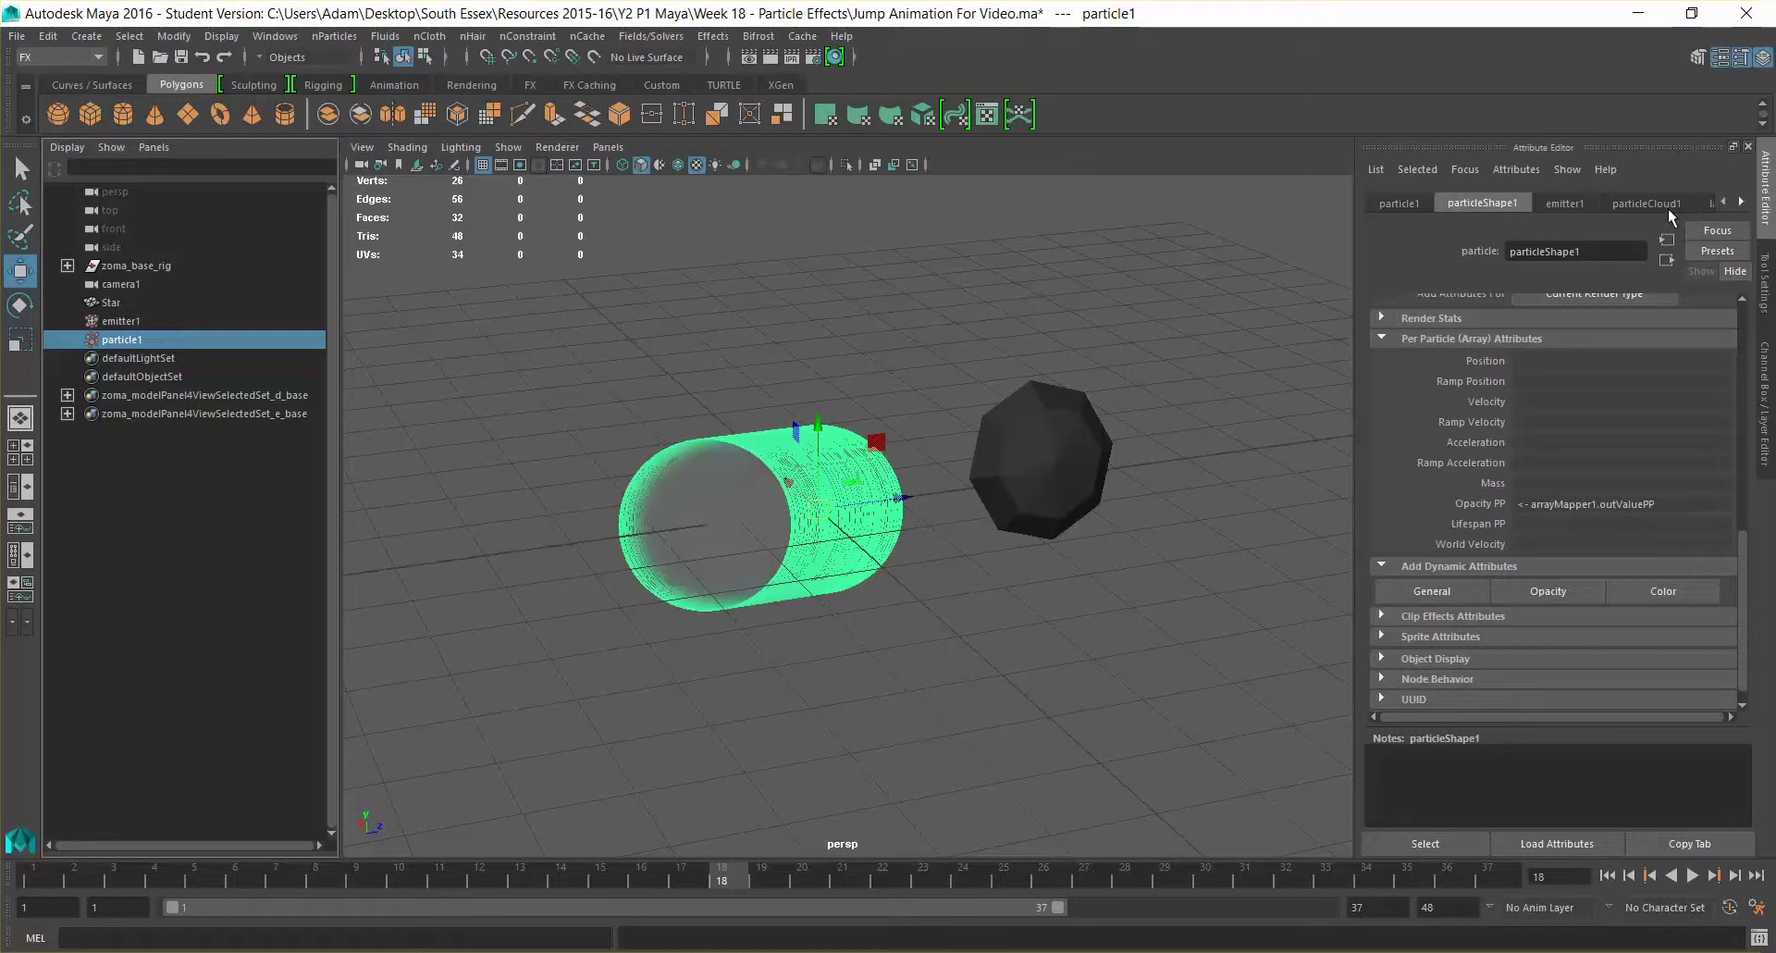
pyautogui.click(1740, 204)
pyautogui.click(1740, 203)
pyautogui.click(1740, 203)
pyautogui.click(1739, 204)
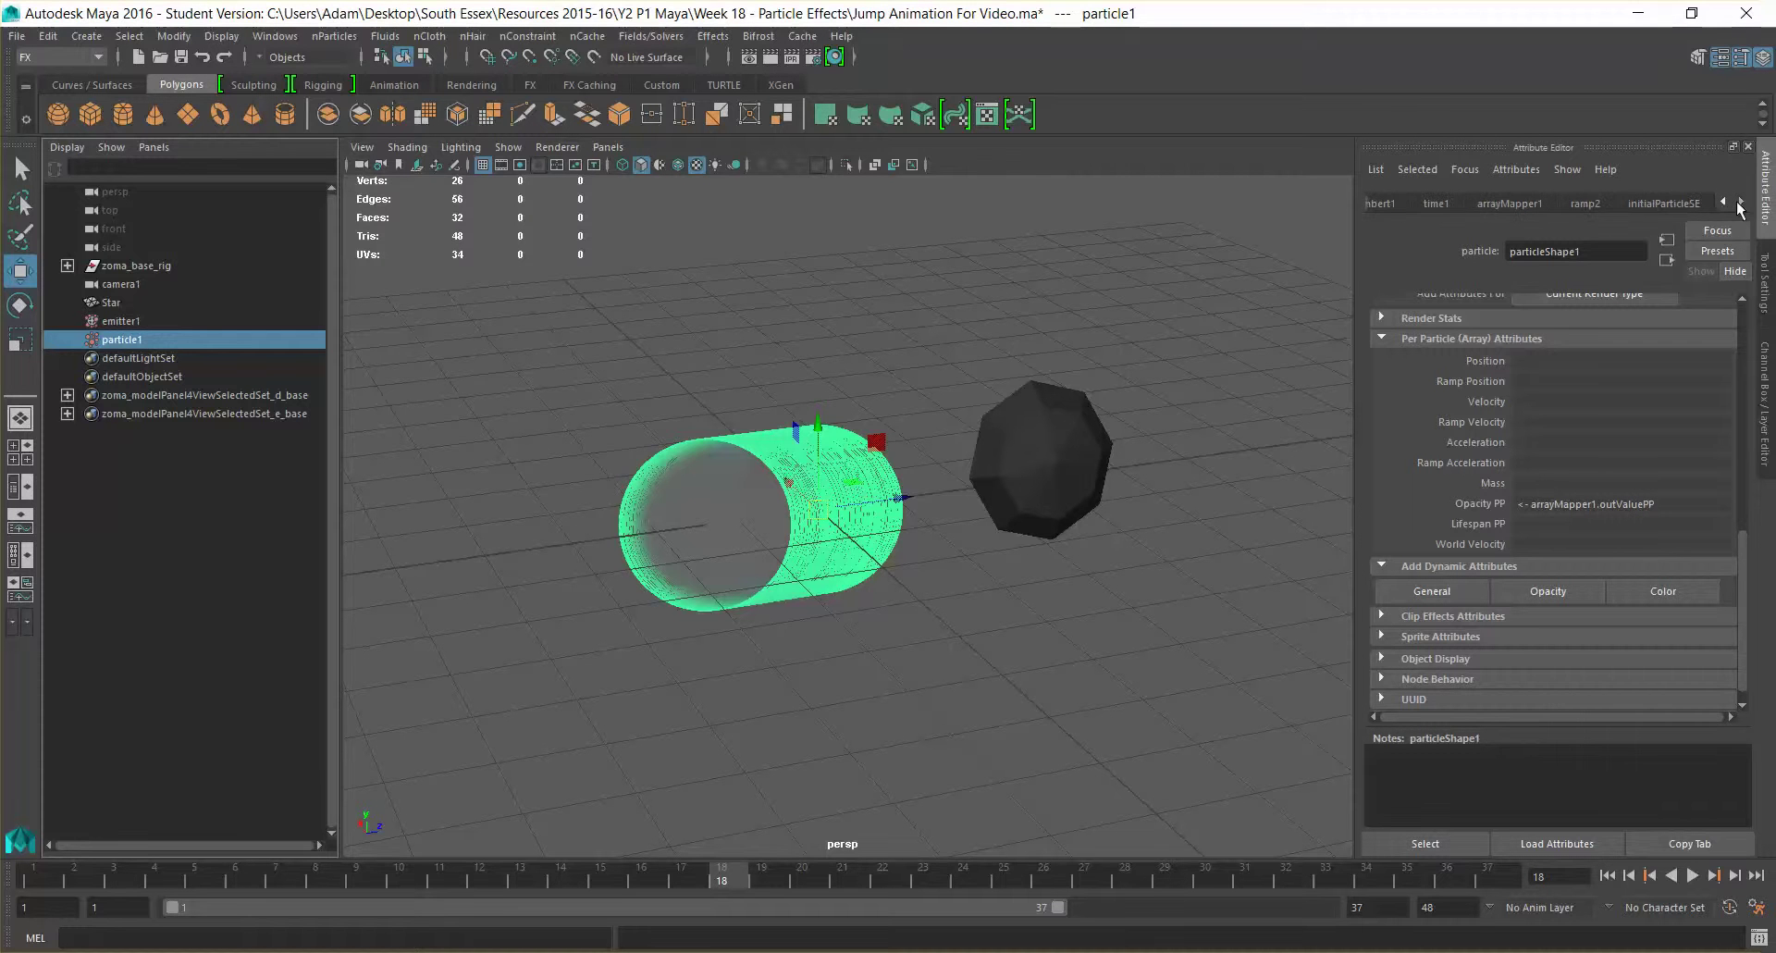
pyautogui.click(1584, 203)
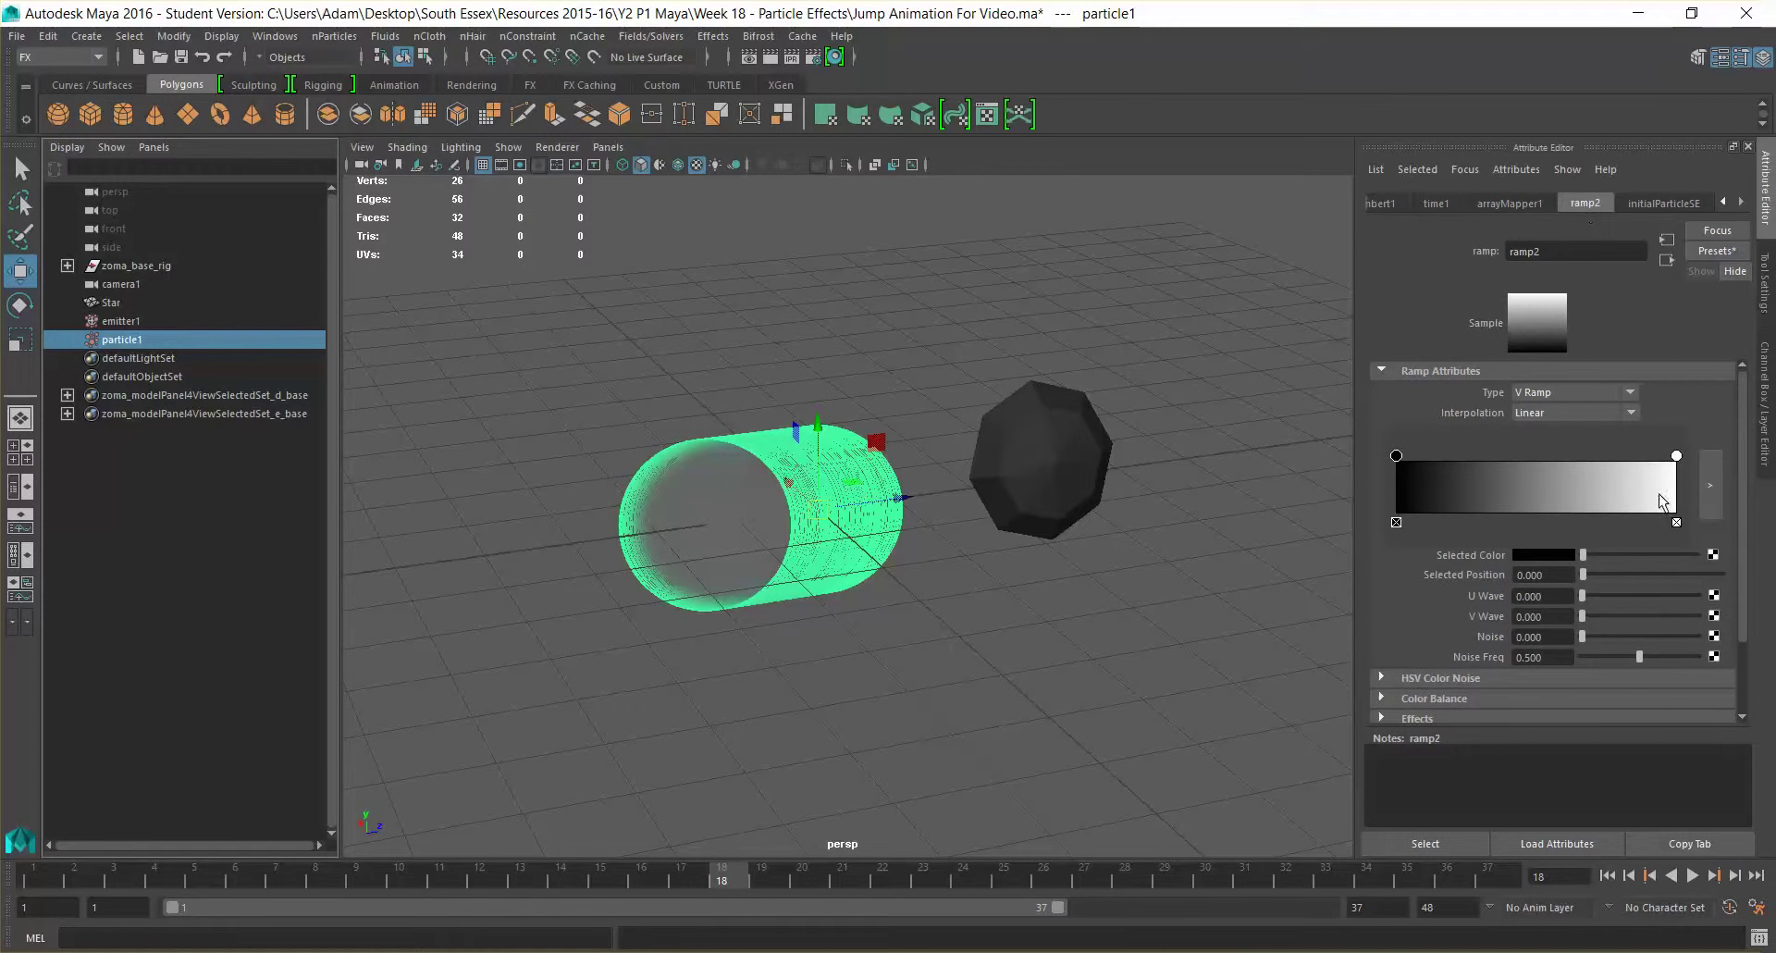
pyautogui.moveTo(1671, 451); pyautogui.dragTo(1773, 474)
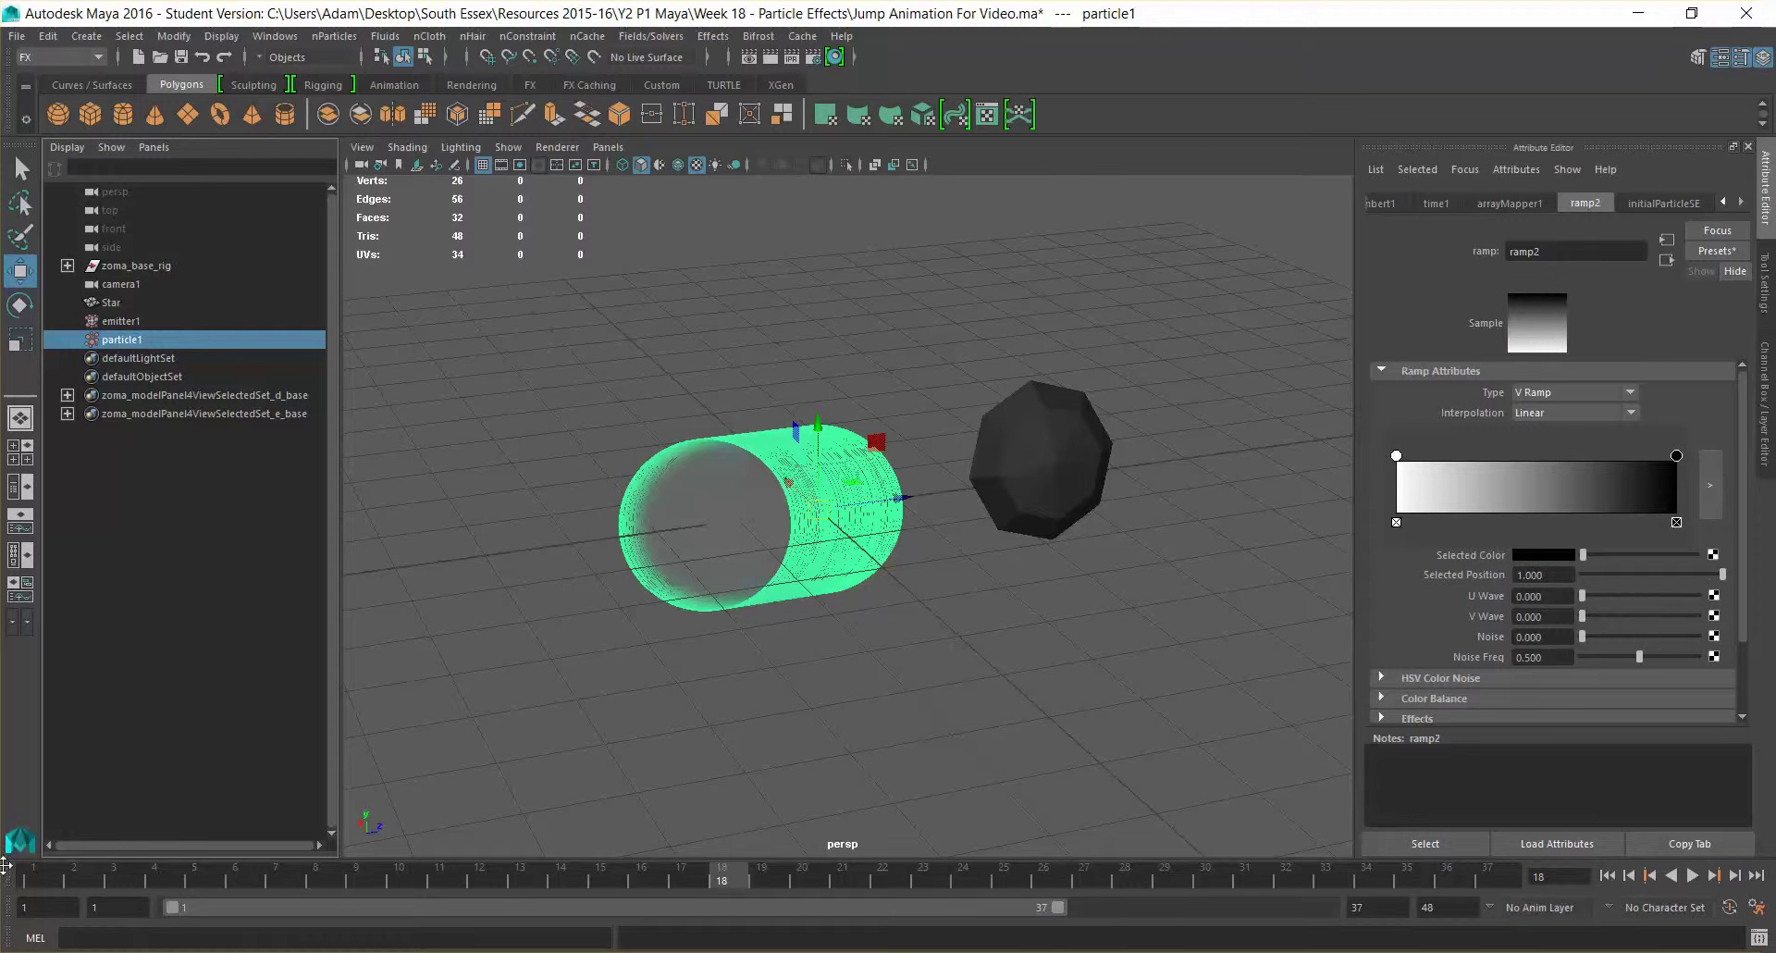
# Replay the animation from frame 1, stop at frame 21 and check how the particles fade.
pyautogui.click(35, 881)
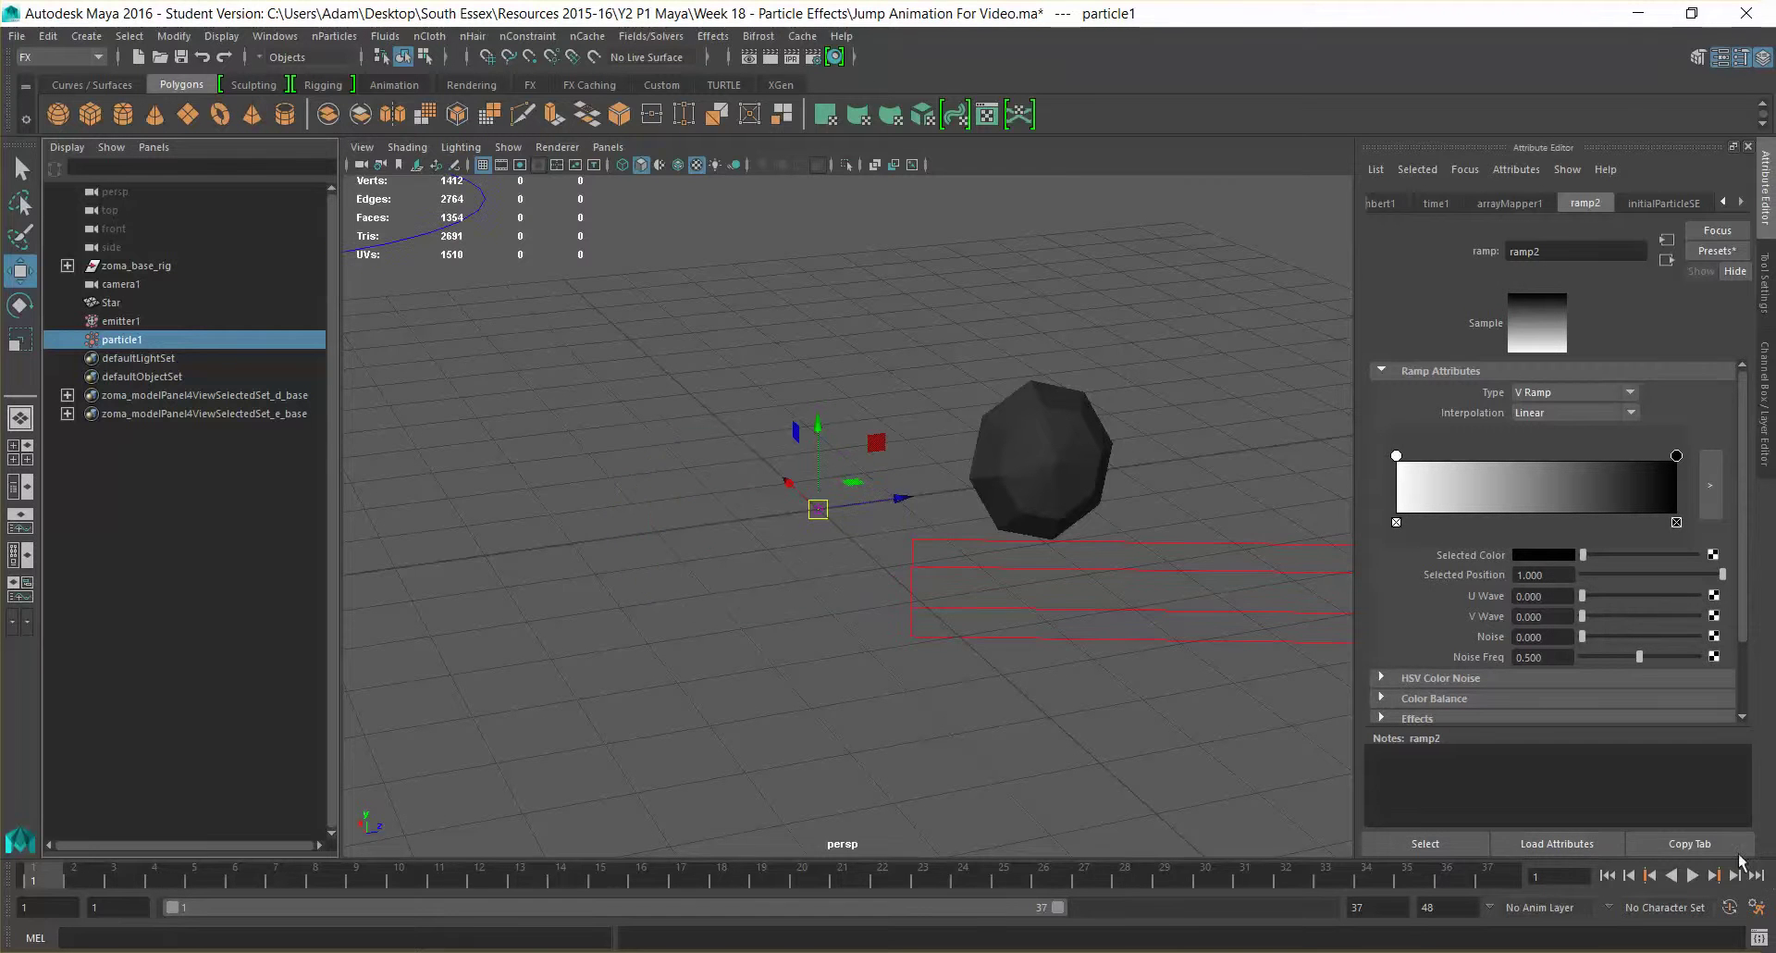
pyautogui.click(1693, 875)
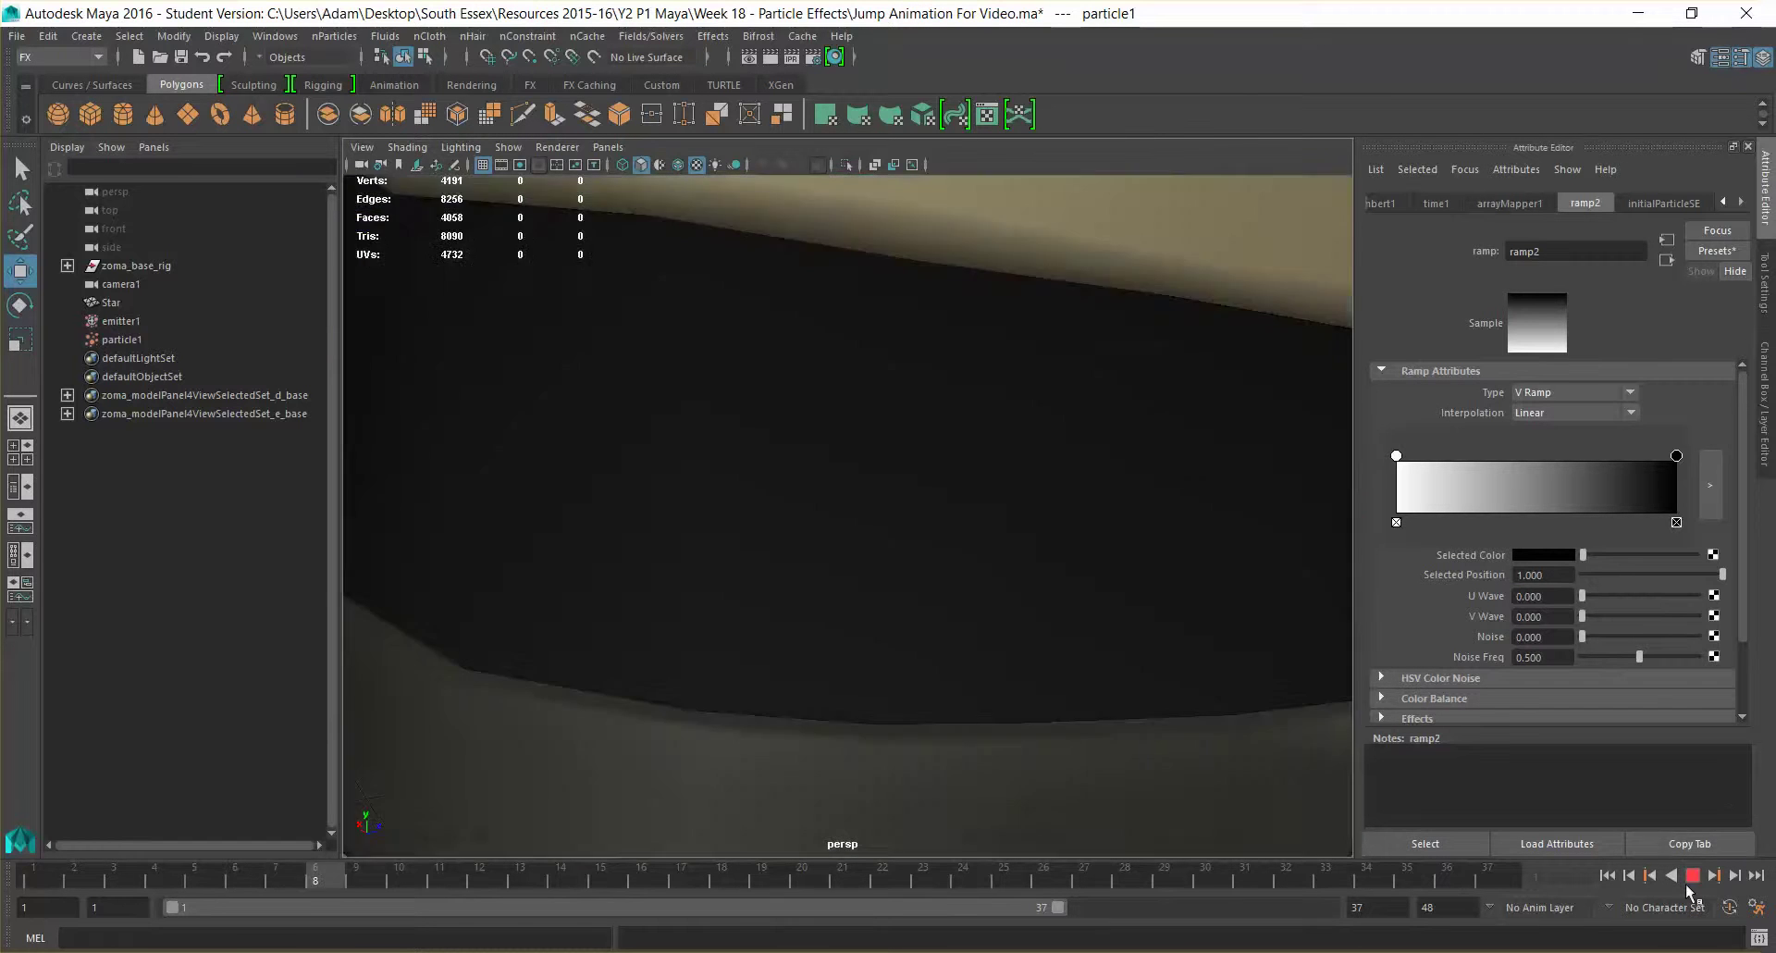
pyautogui.click(1693, 875)
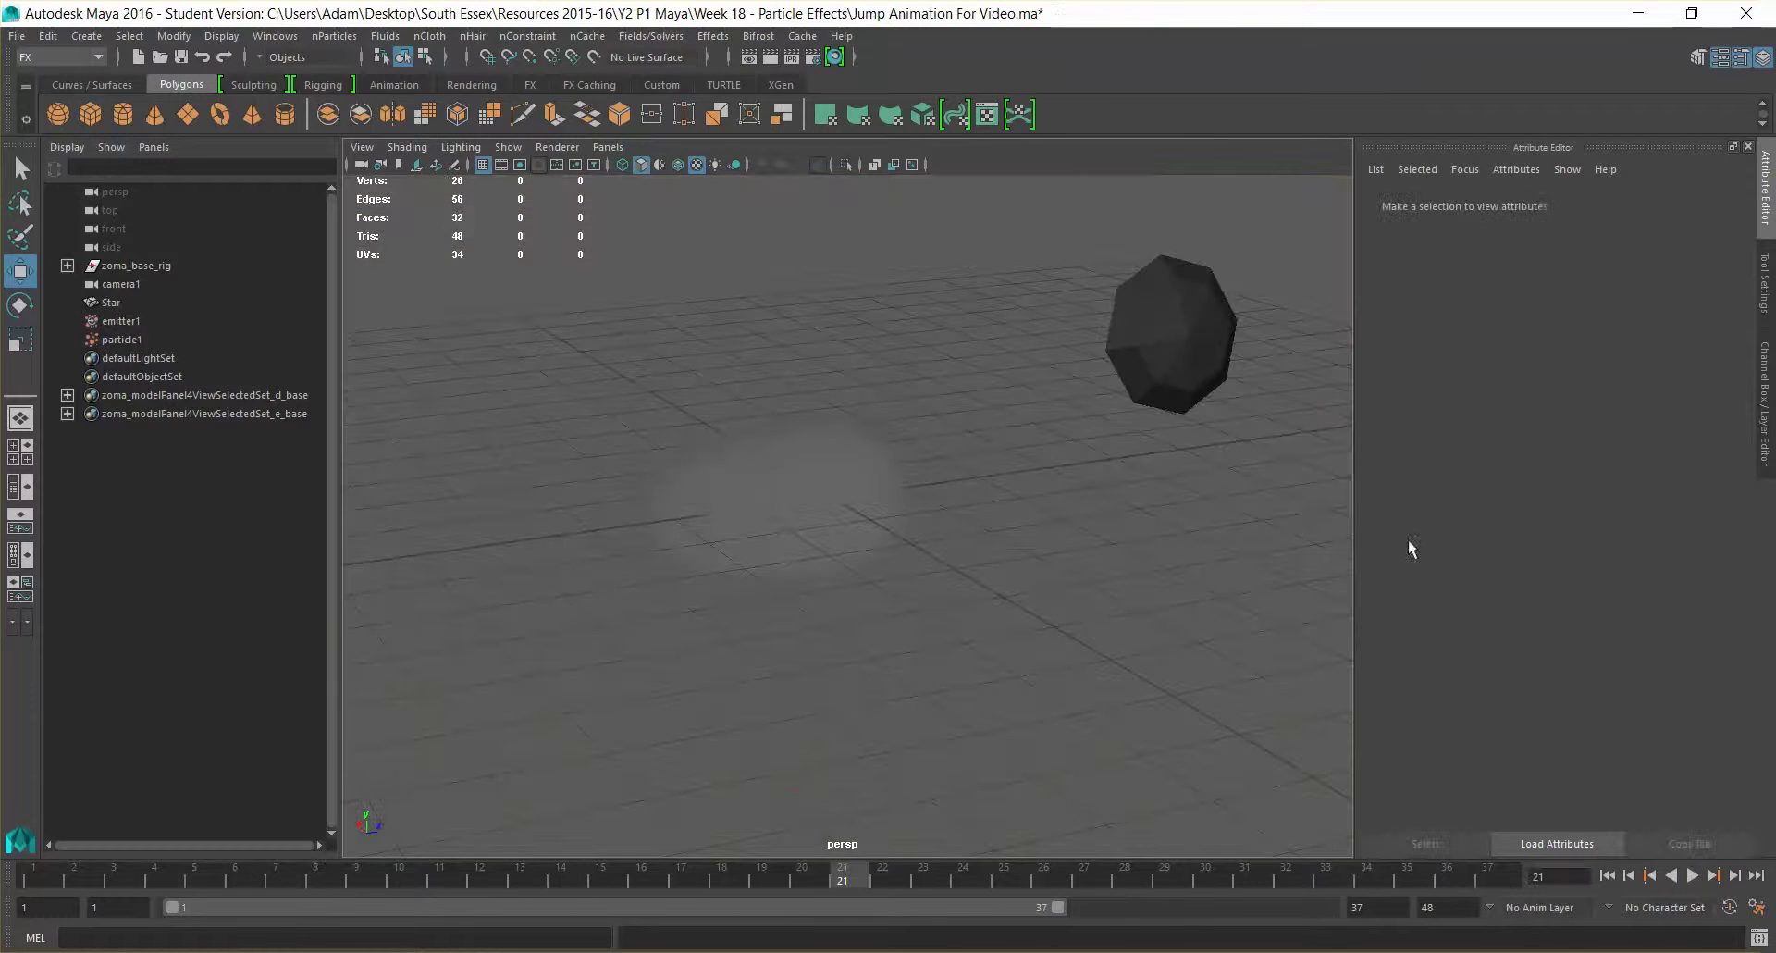
pyautogui.click(813, 500)
pyautogui.click(1107, 627)
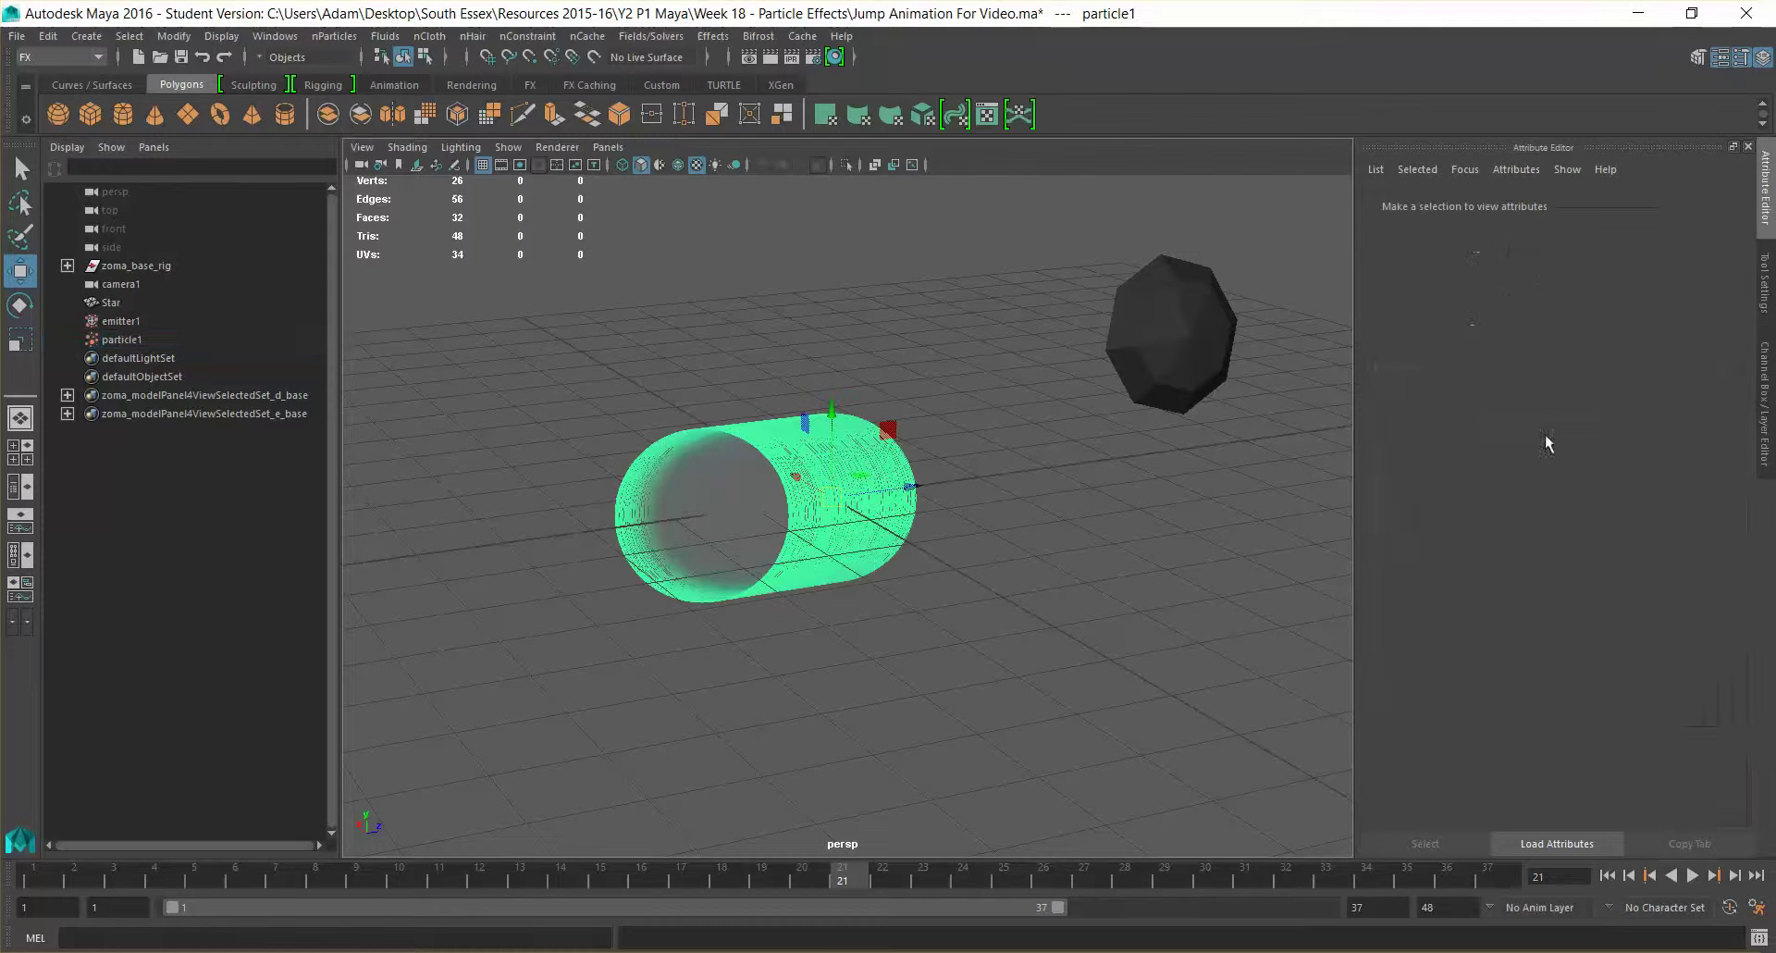
# Select particle1 and examine the material attributes of its particleCloud1 shader.
pyautogui.moveTo(846, 404); pyautogui.dragTo(891, 559)
pyautogui.click(138, 340)
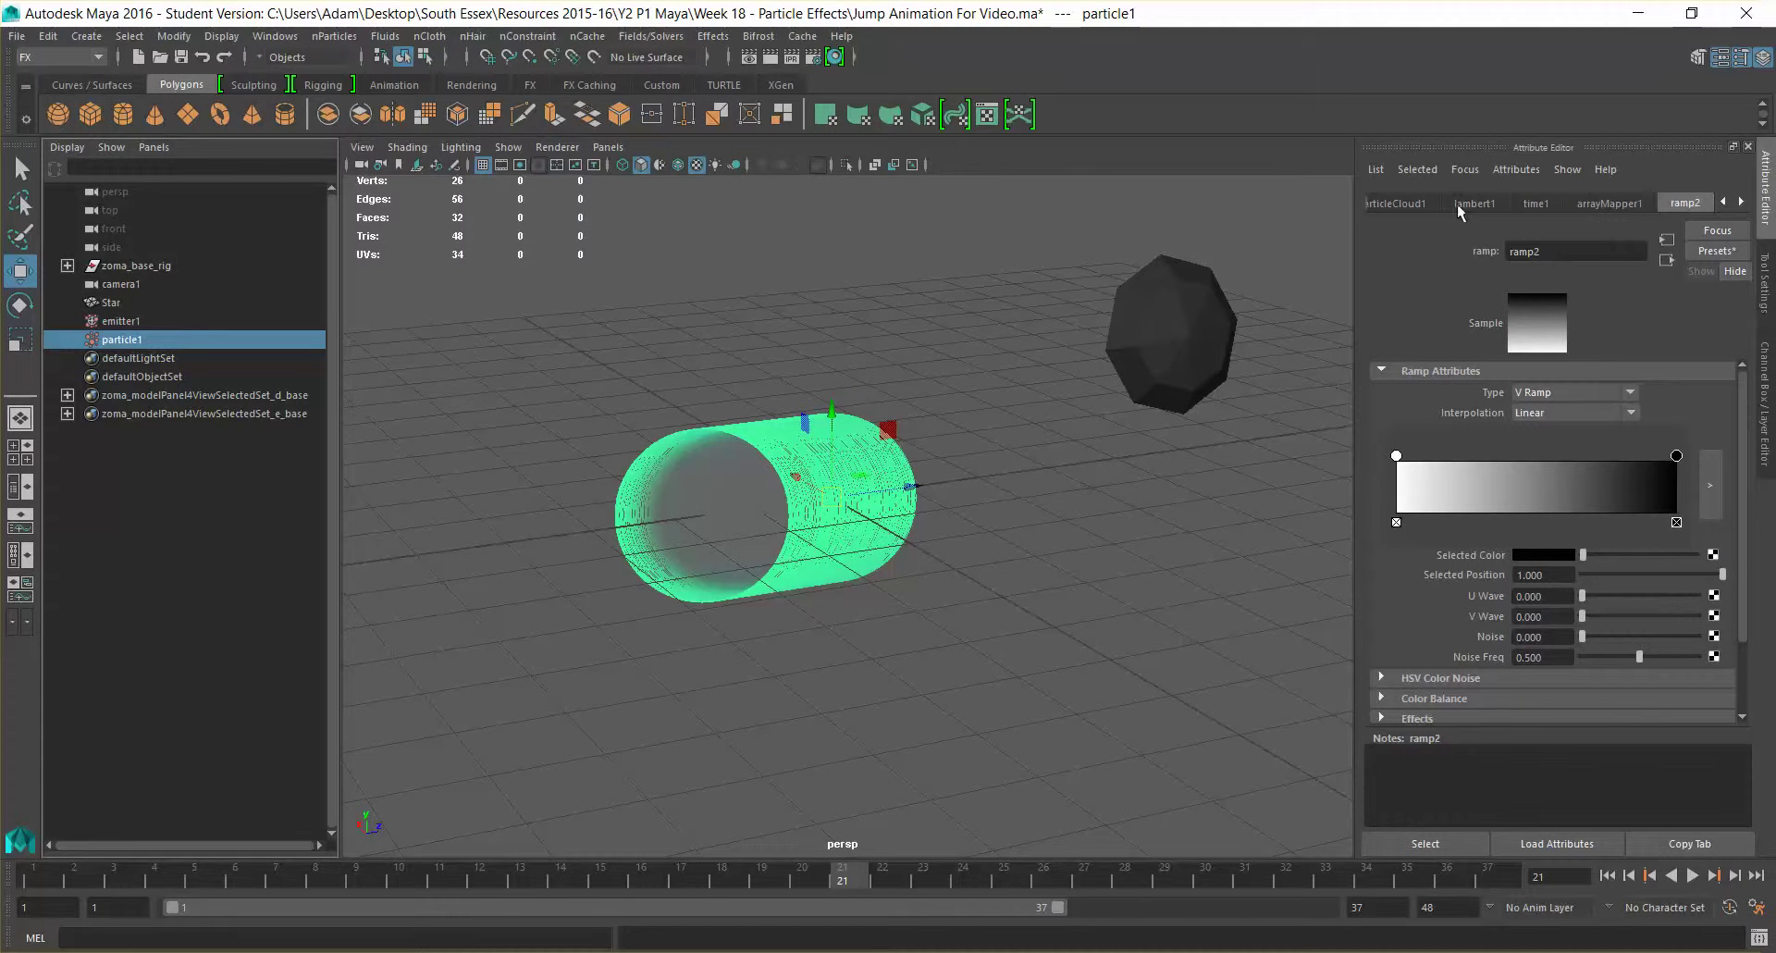
pyautogui.click(1402, 201)
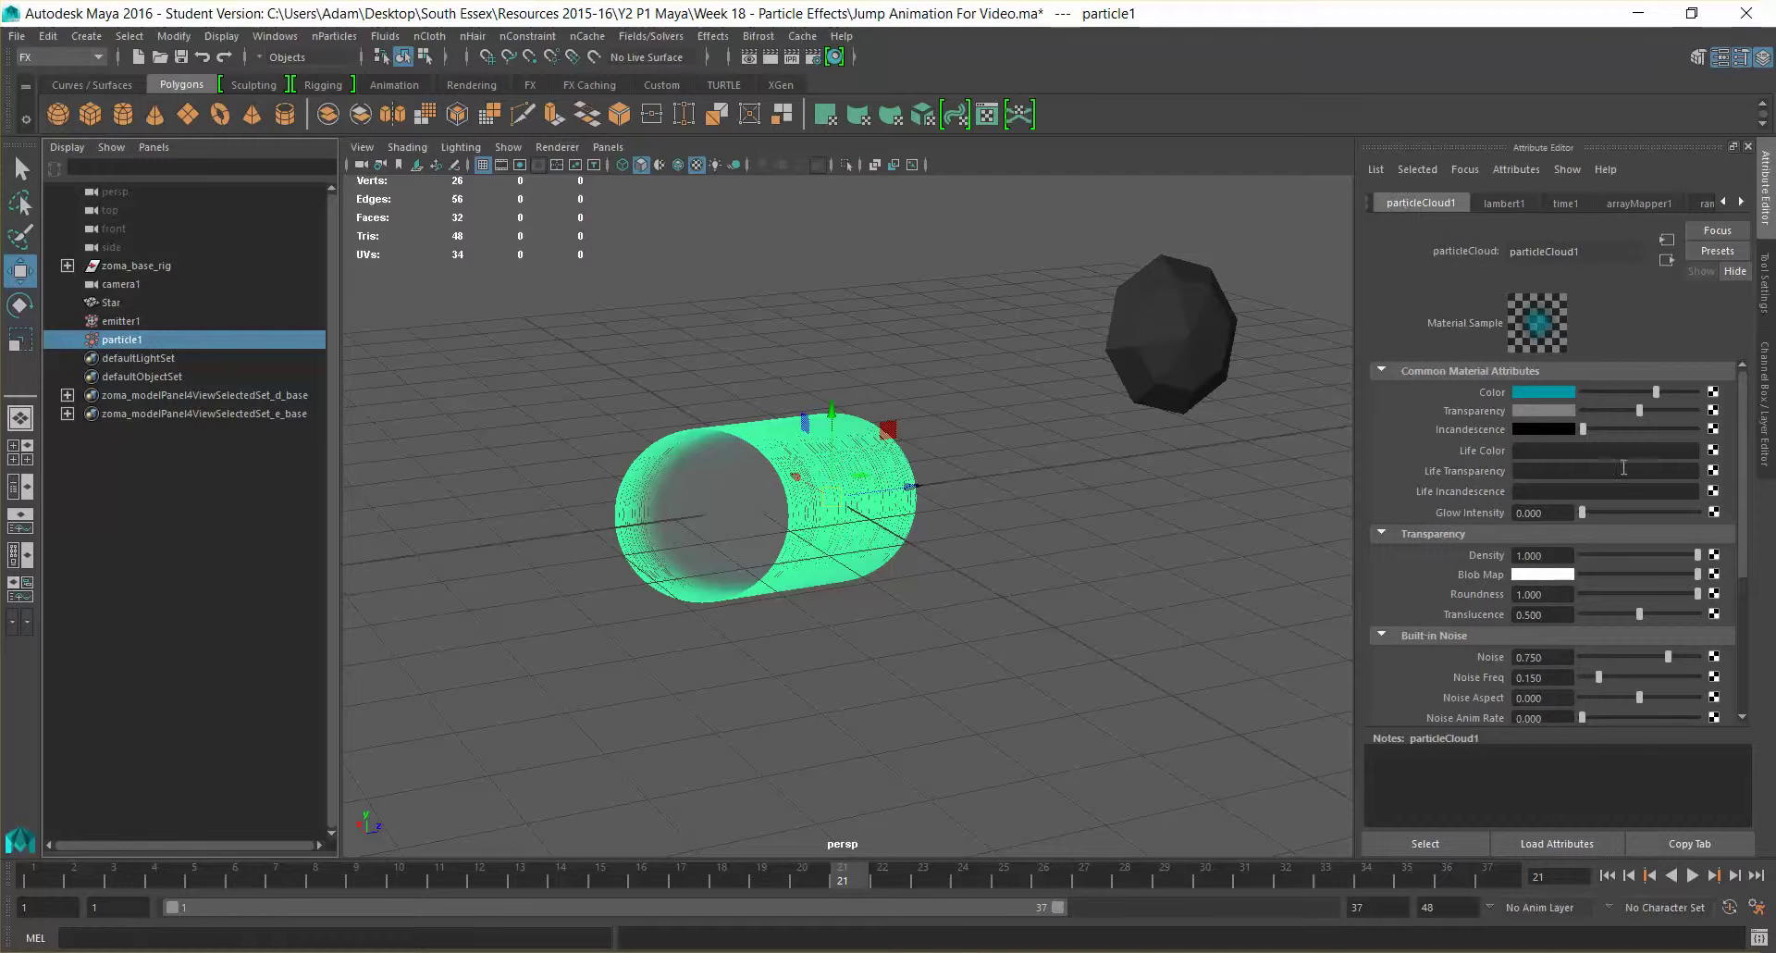
pyautogui.click(1721, 201)
pyautogui.click(1721, 202)
pyautogui.click(1722, 202)
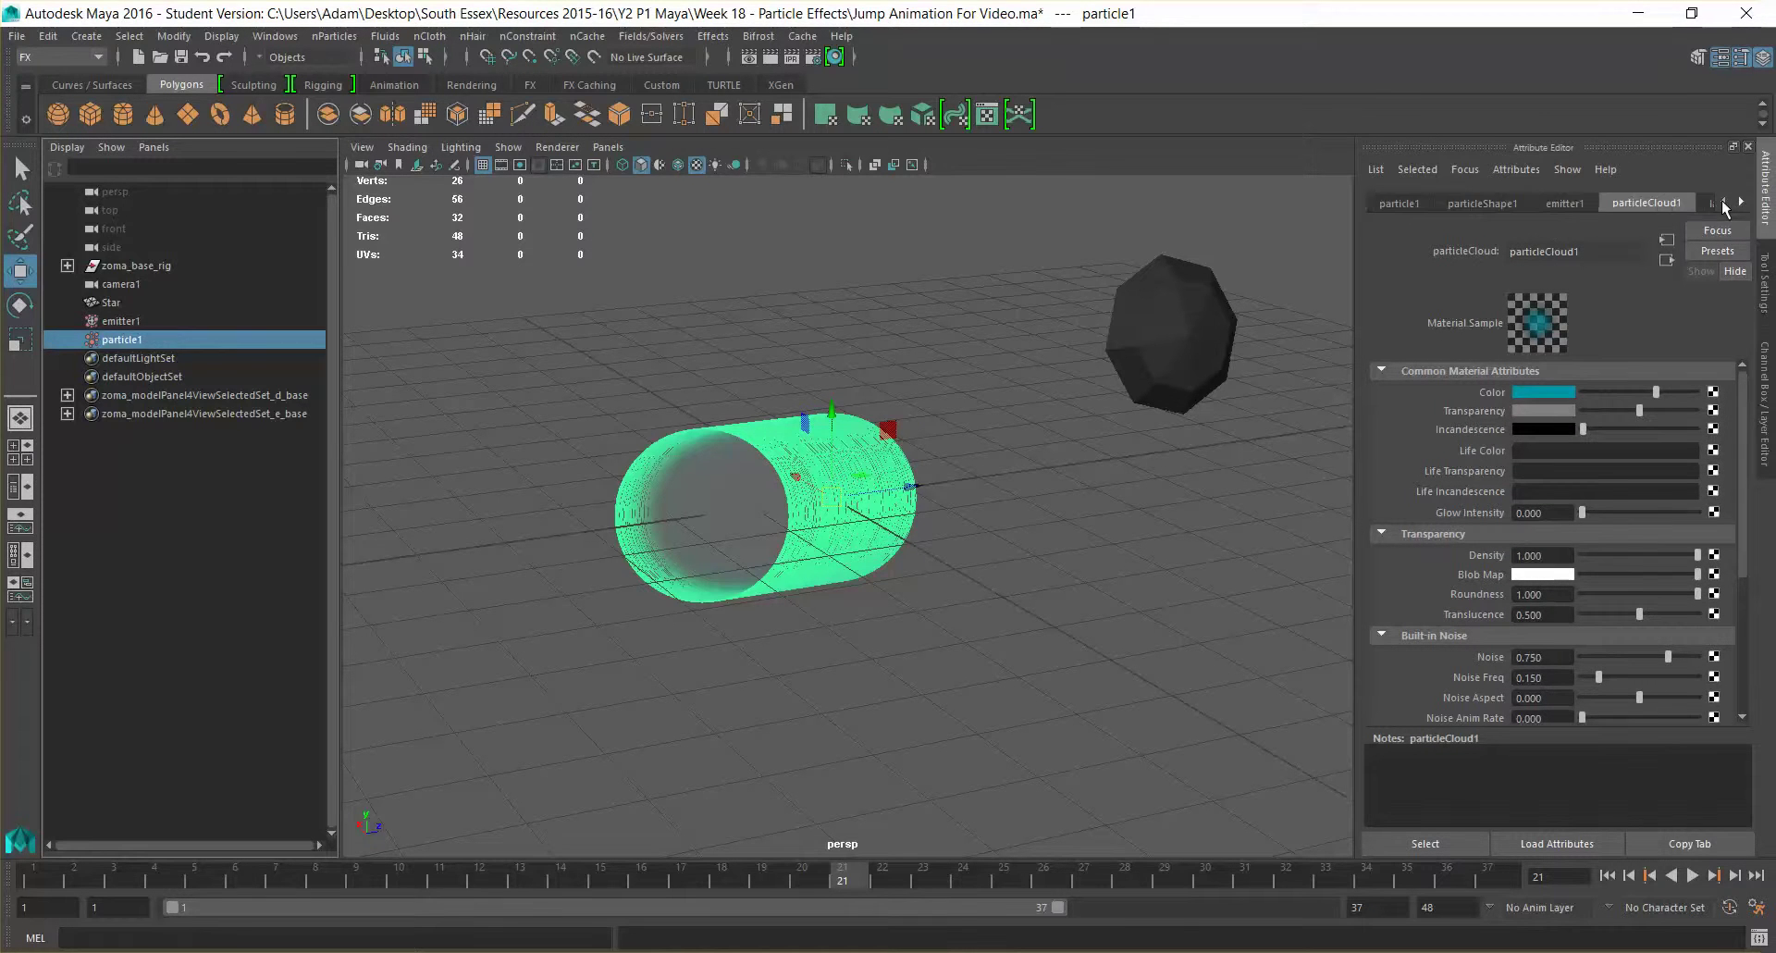
# Add a per-particle color attribute to particleShape1 and create a ramp on RGB PP.
pyautogui.click(1483, 203)
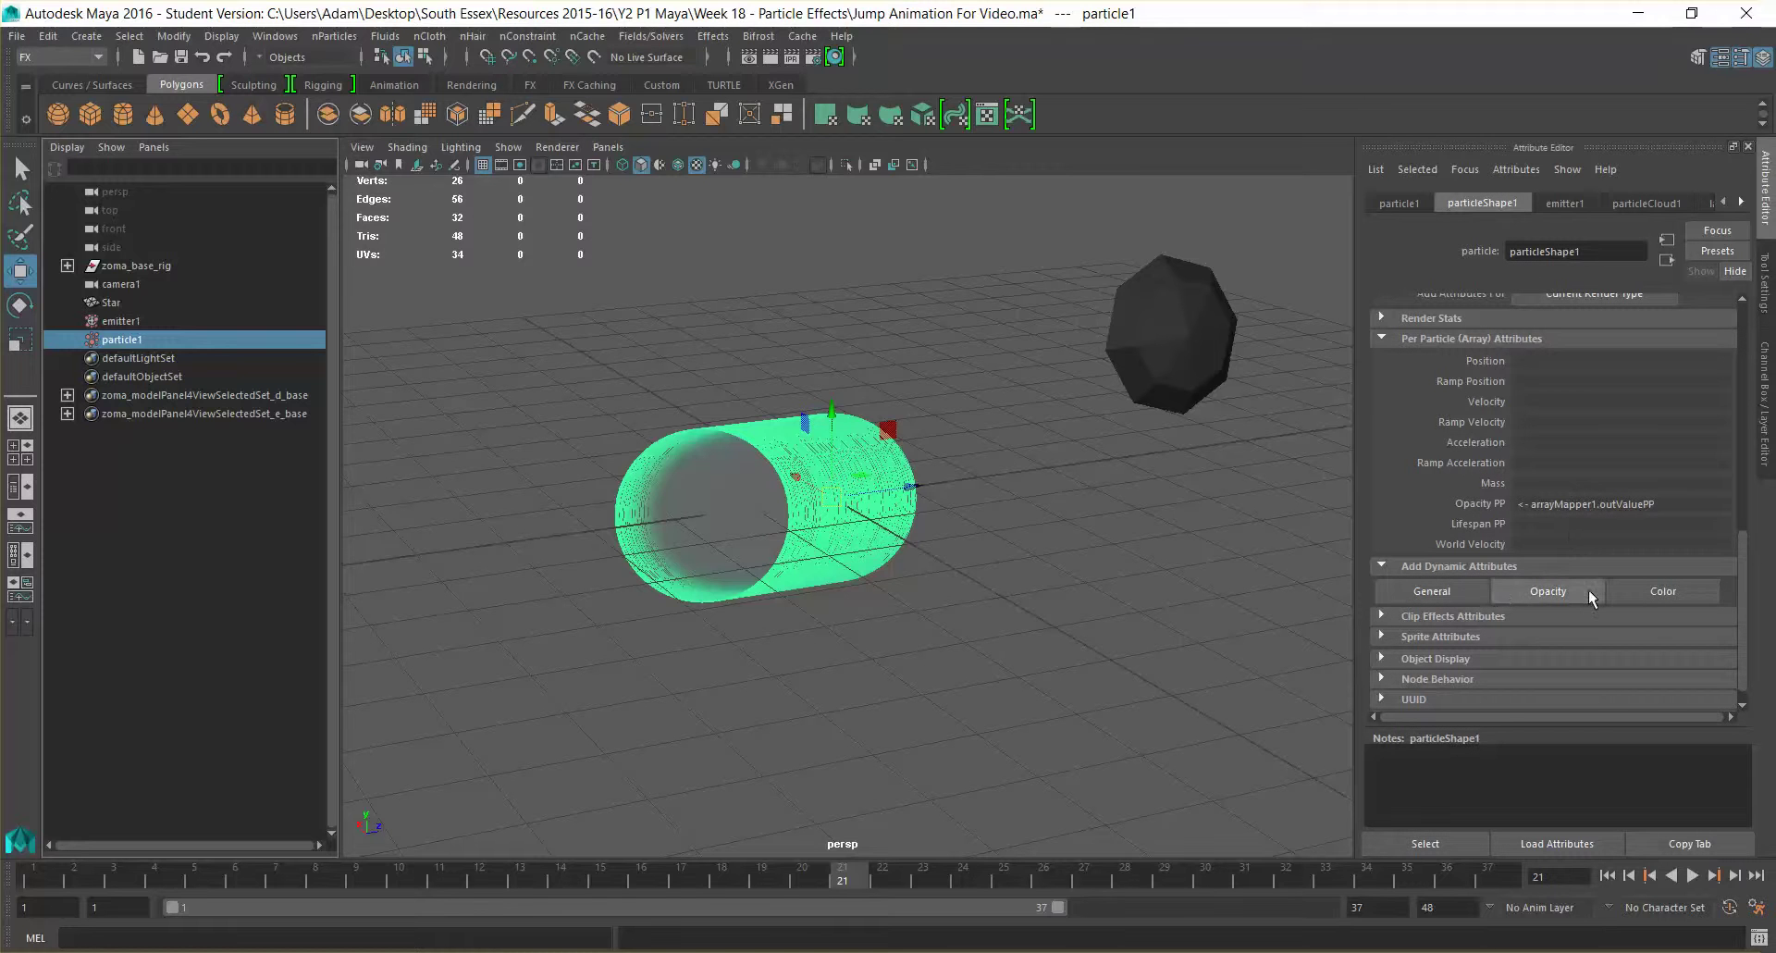
pyautogui.click(1694, 595)
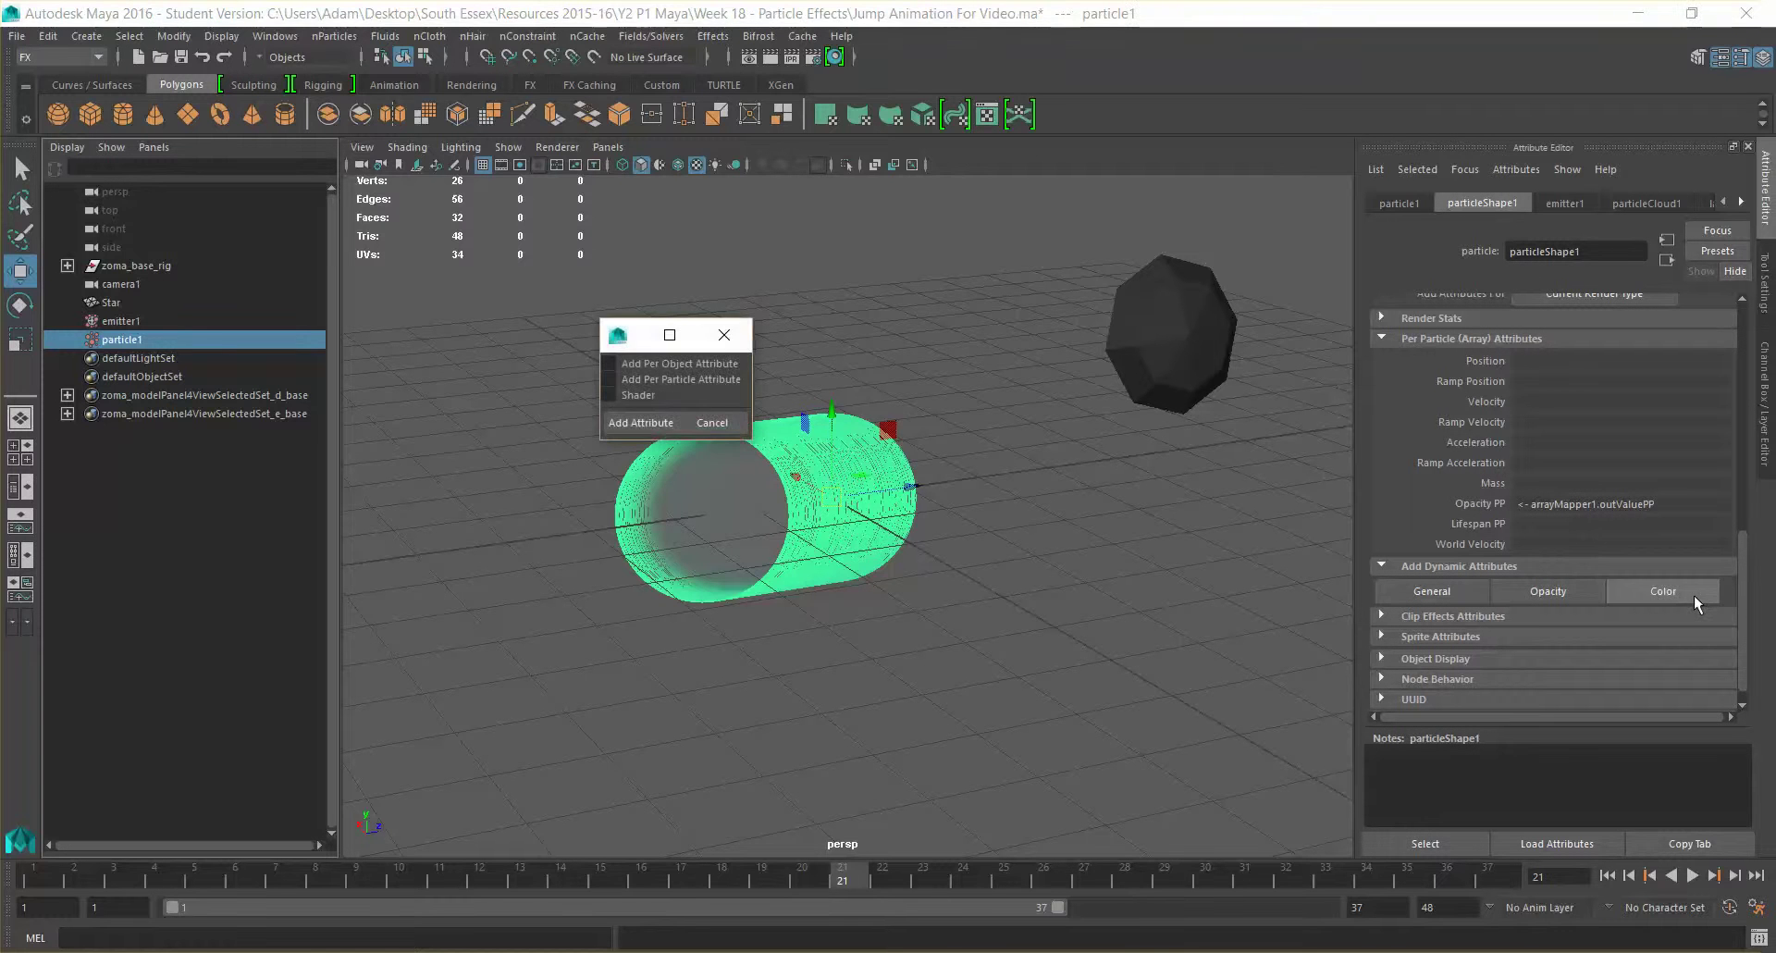
pyautogui.click(685, 380)
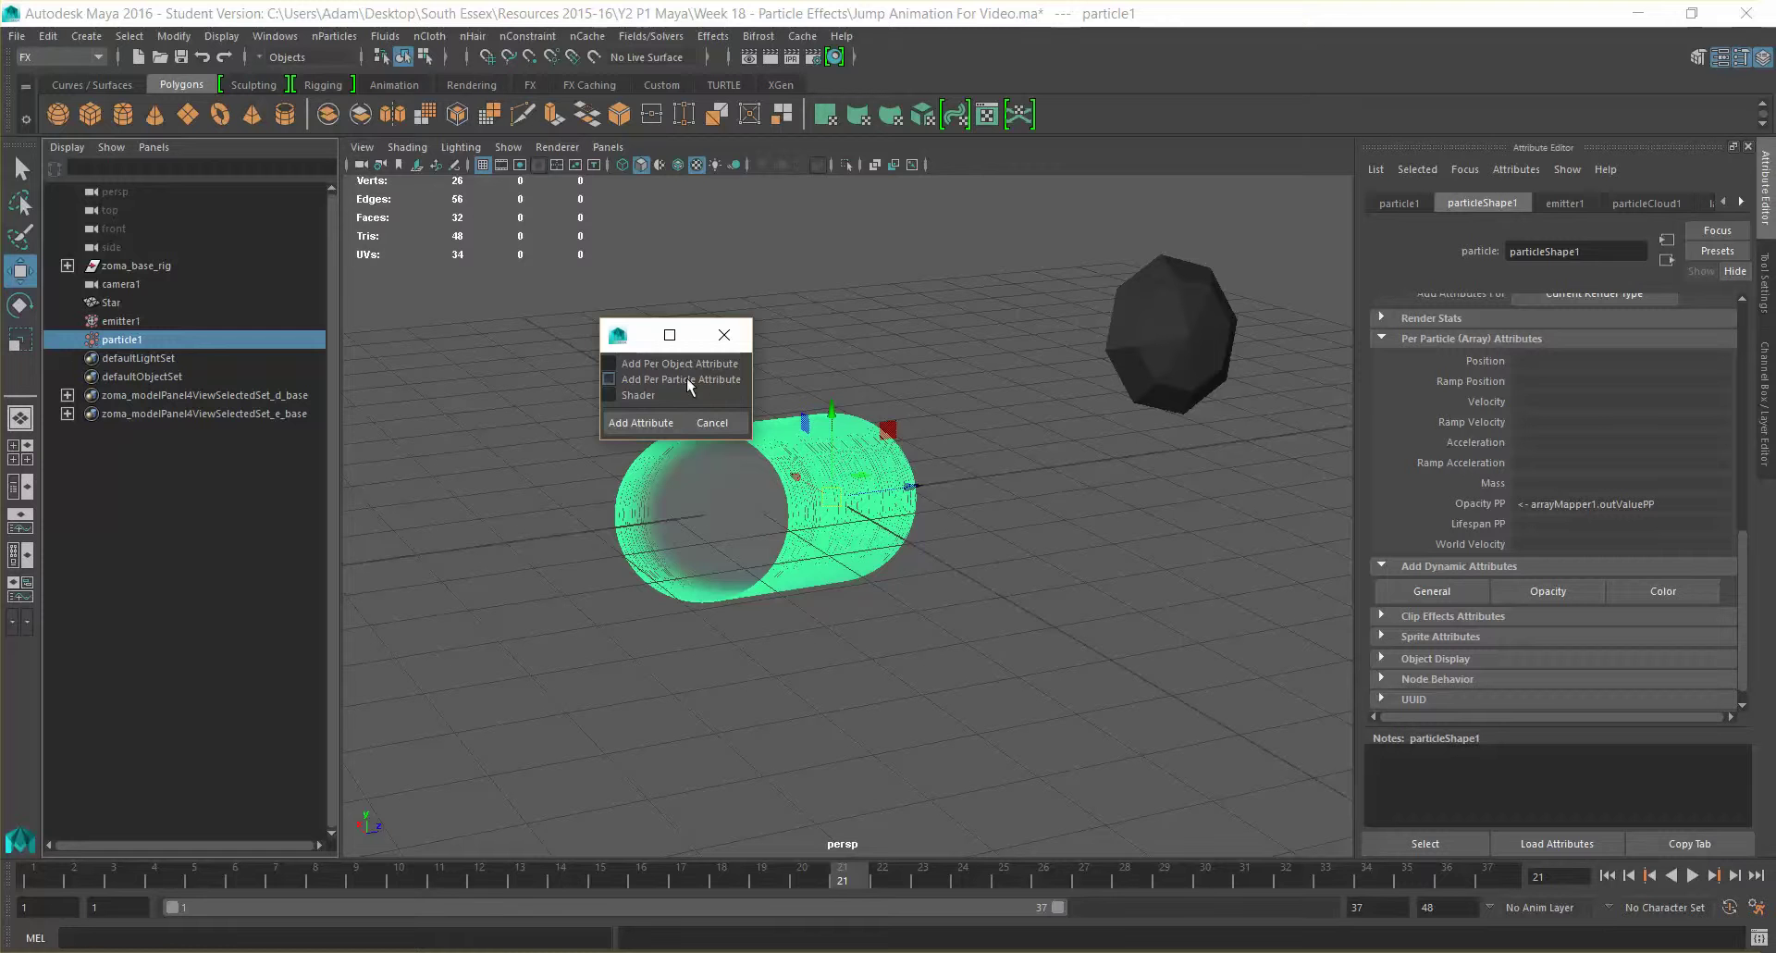
pyautogui.click(642, 424)
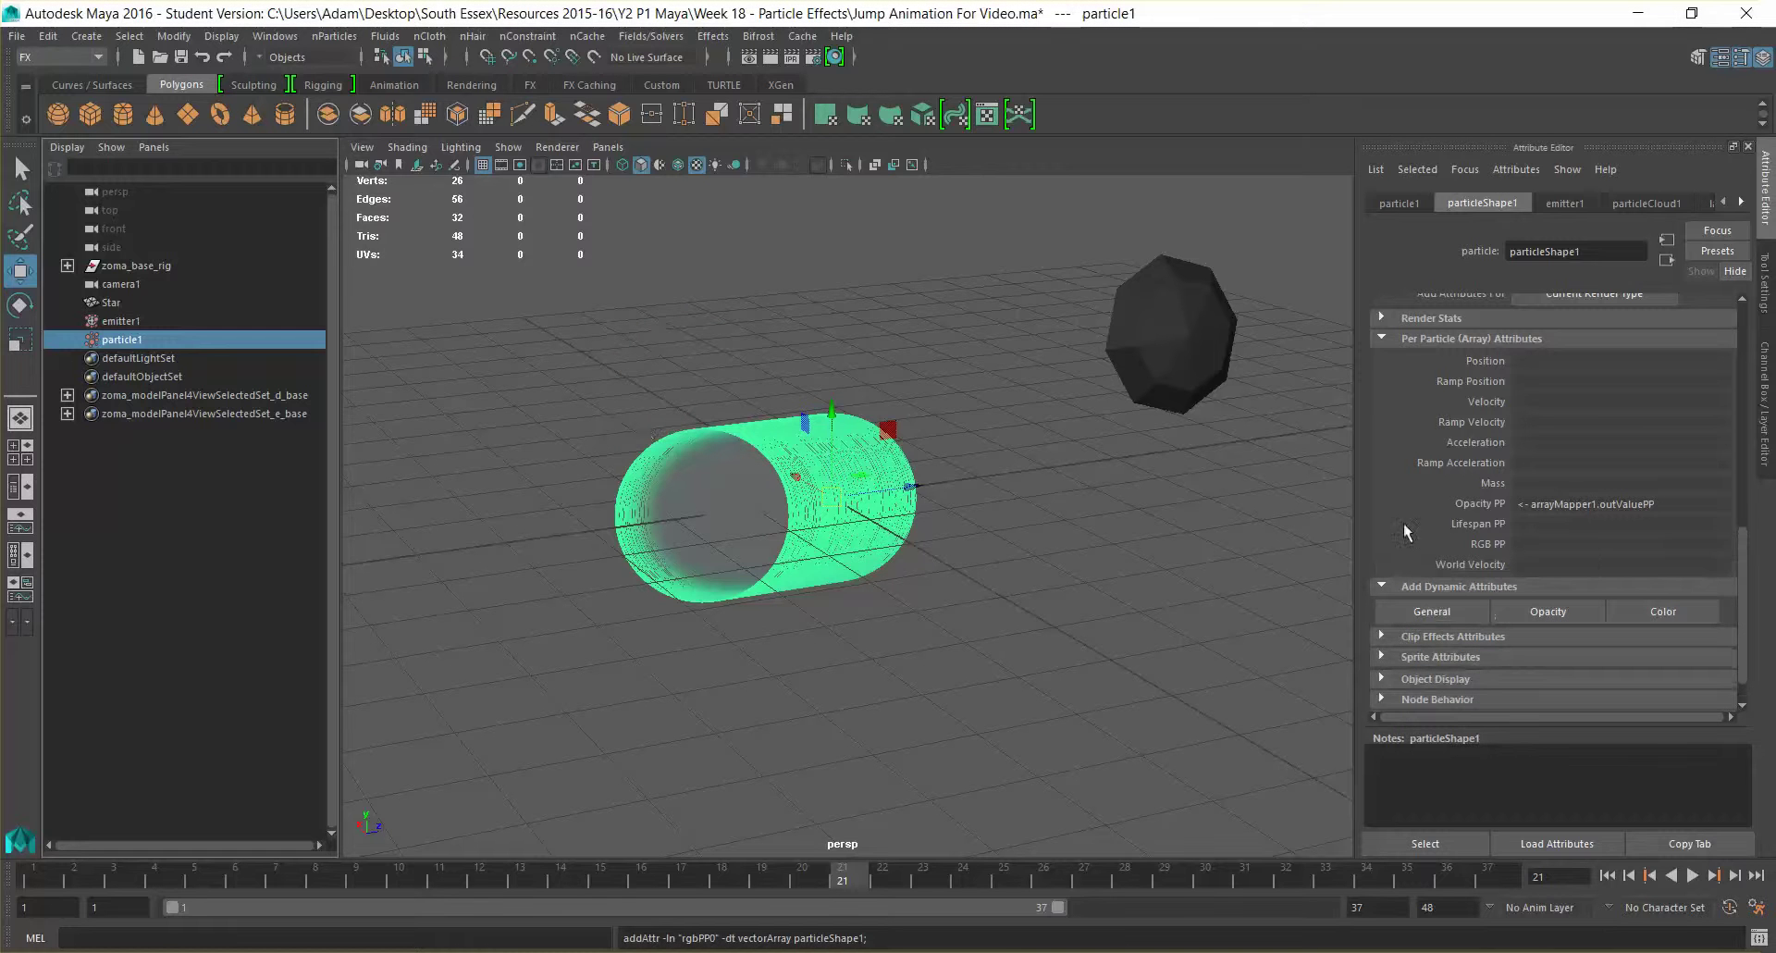
pyautogui.rightClick(1536, 544)
pyautogui.click(1597, 606)
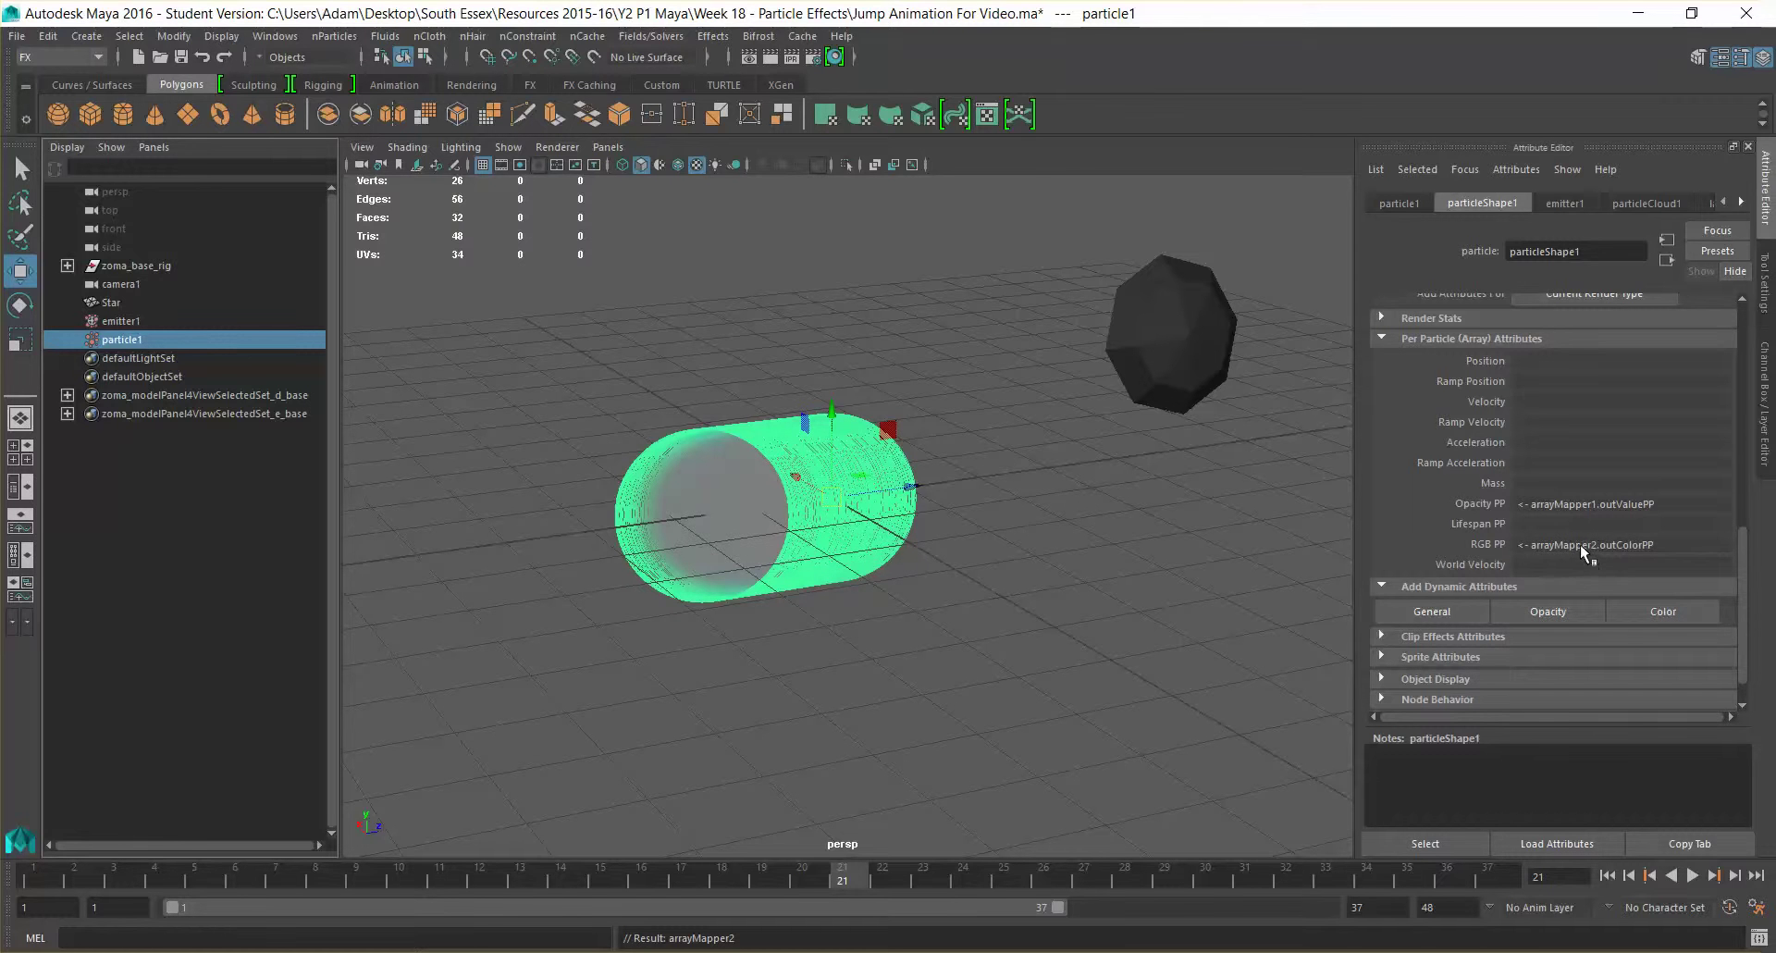
# Edit particle1's RGB PP ramp to run from yellow at the start to red at the end, with an orange-red stop at position 0.954.
pyautogui.rightClick(1602, 553)
pyautogui.click(1474, 556)
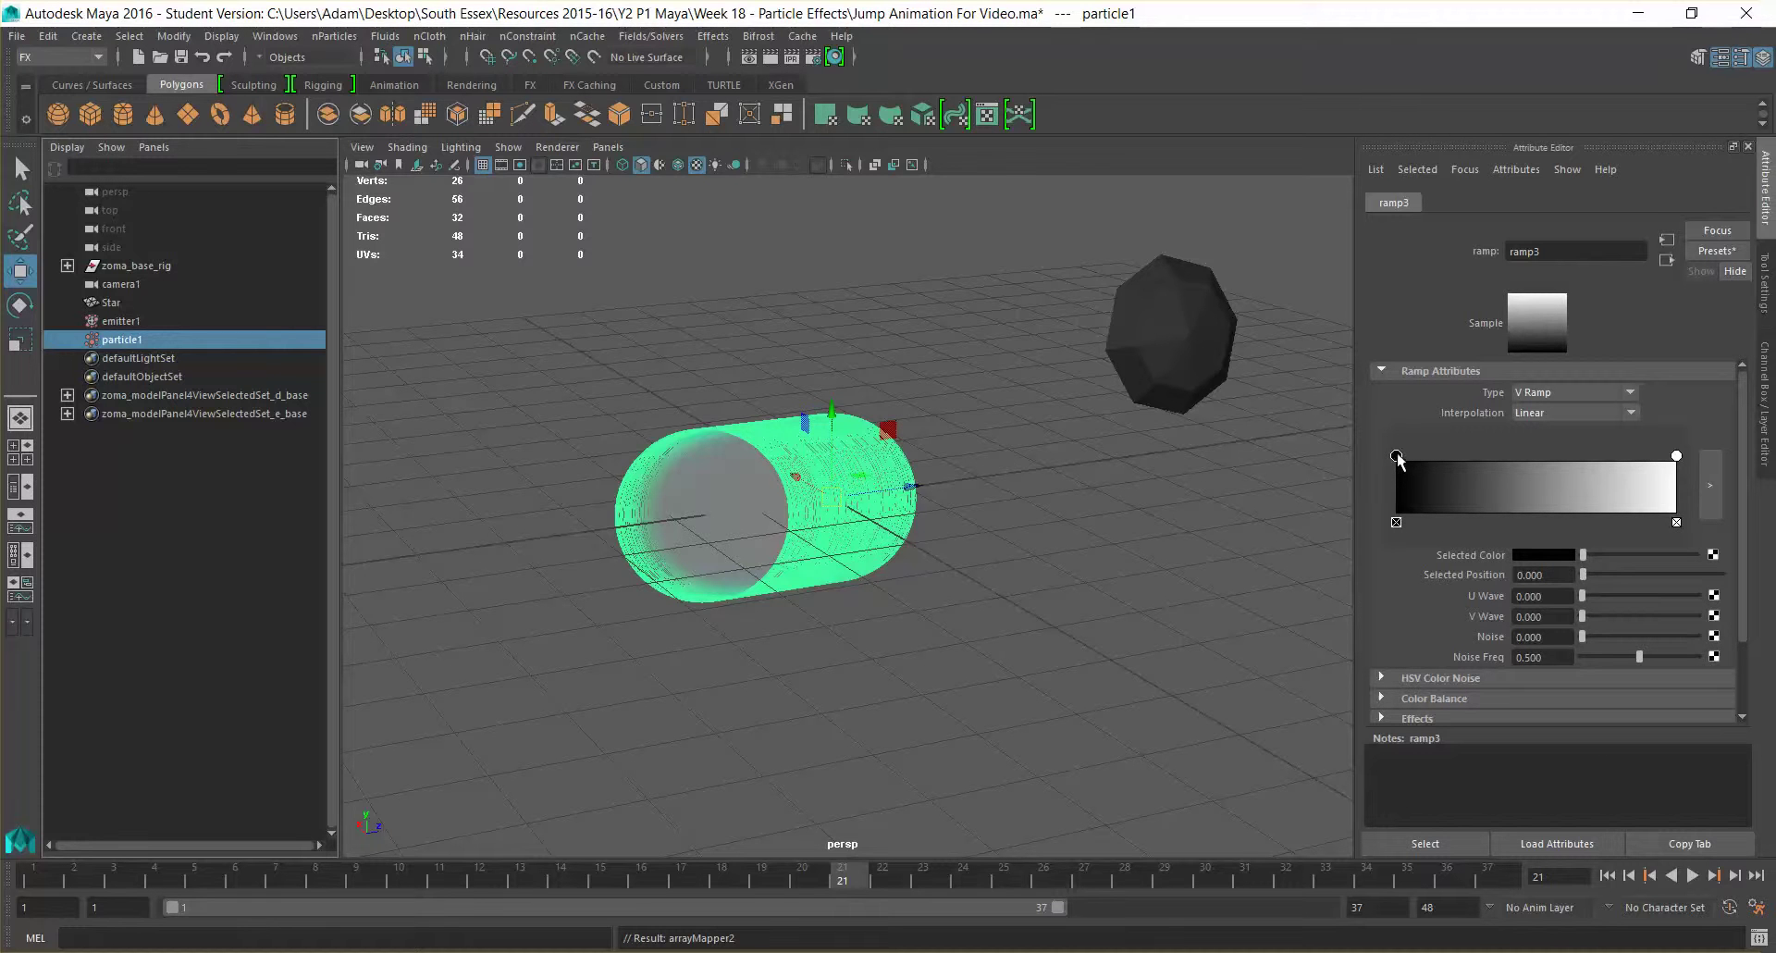
pyautogui.click(1546, 555)
pyautogui.click(1498, 514)
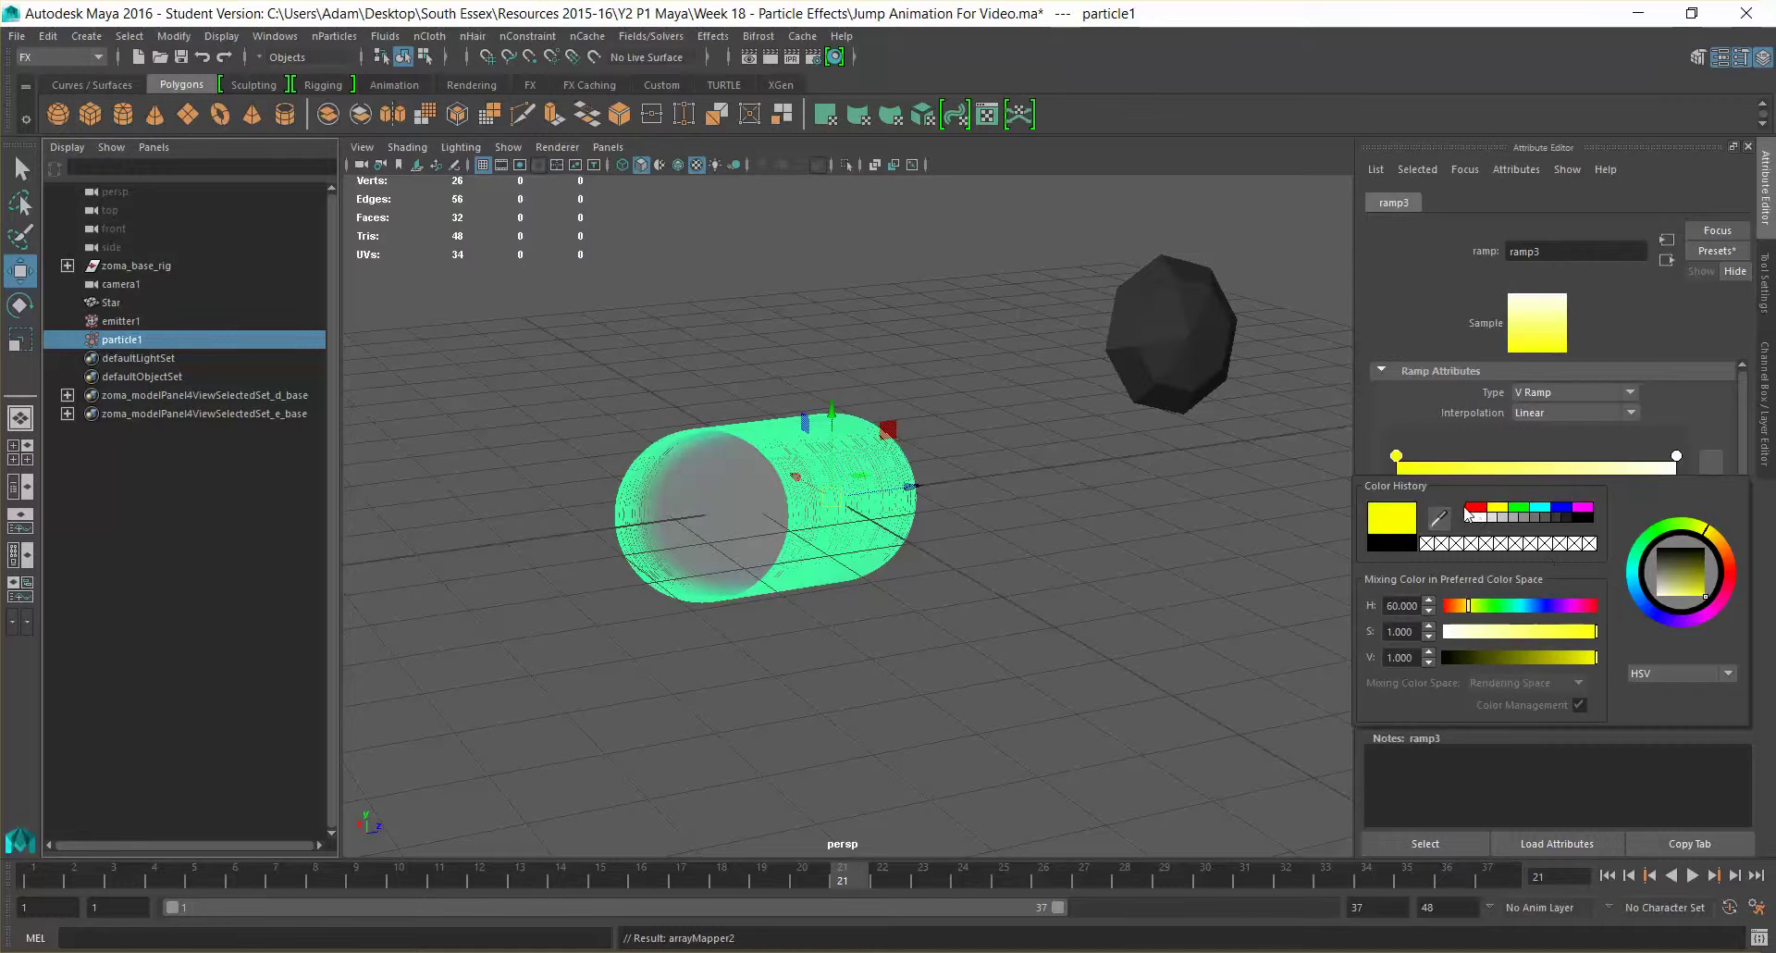
pyautogui.click(1475, 509)
pyautogui.click(1502, 512)
pyautogui.click(1677, 456)
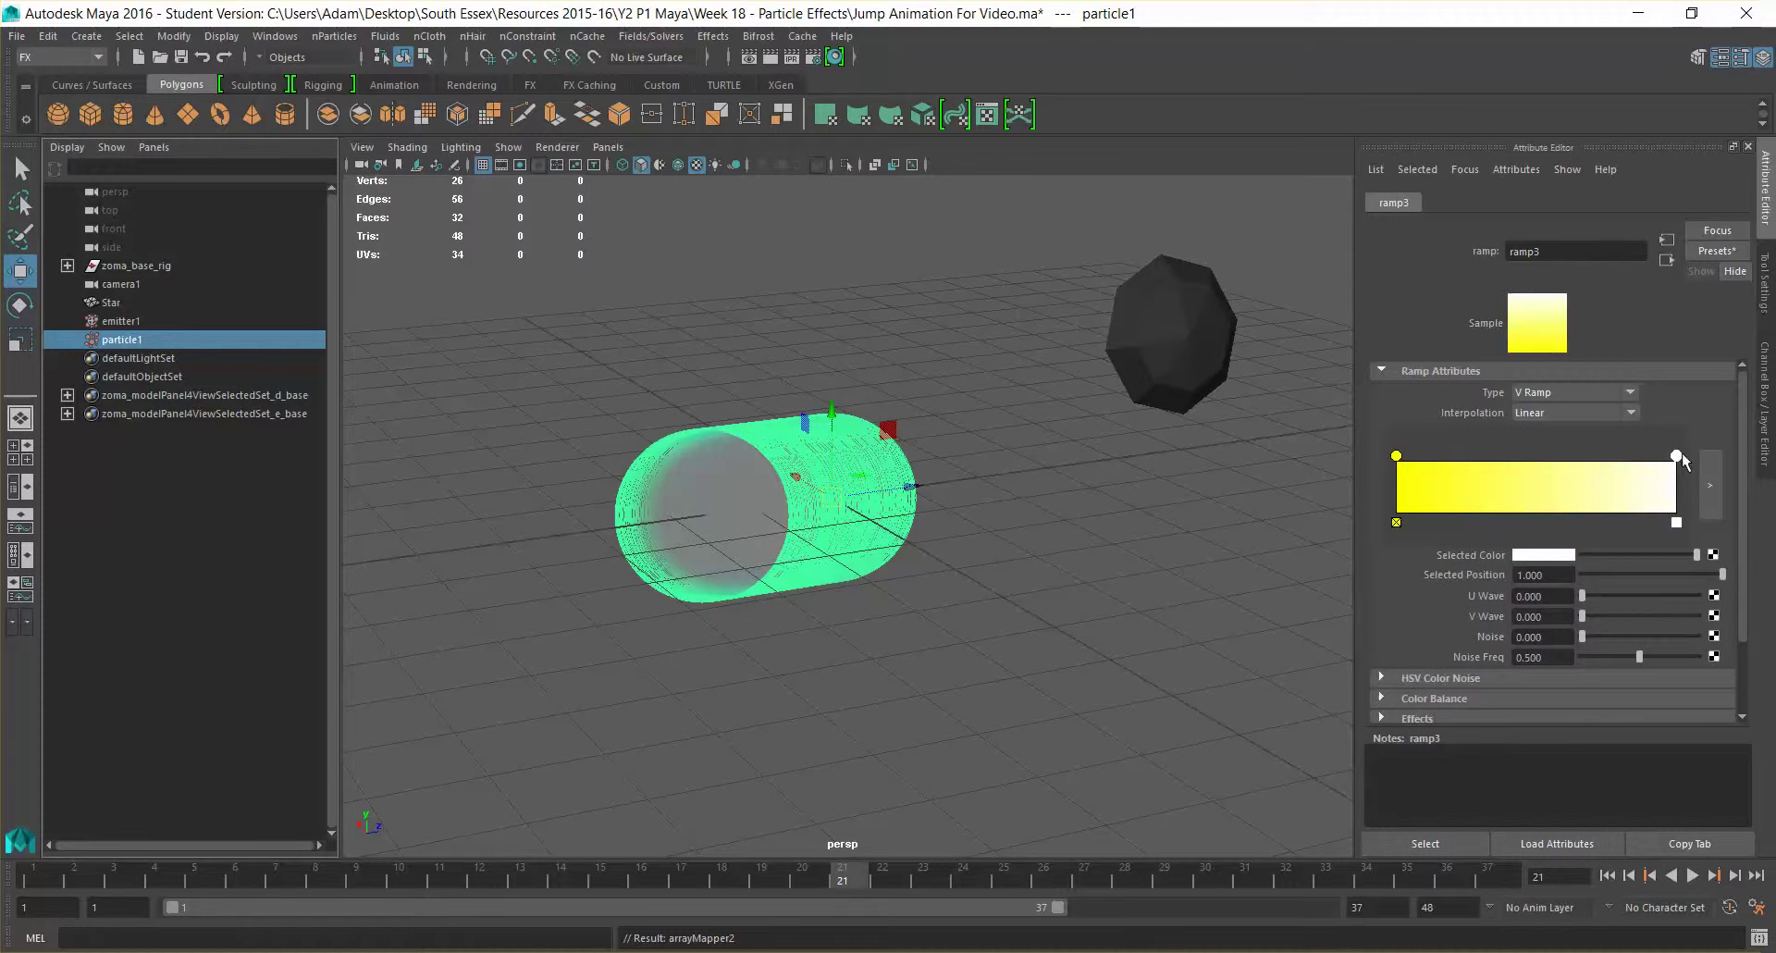
pyautogui.click(1572, 556)
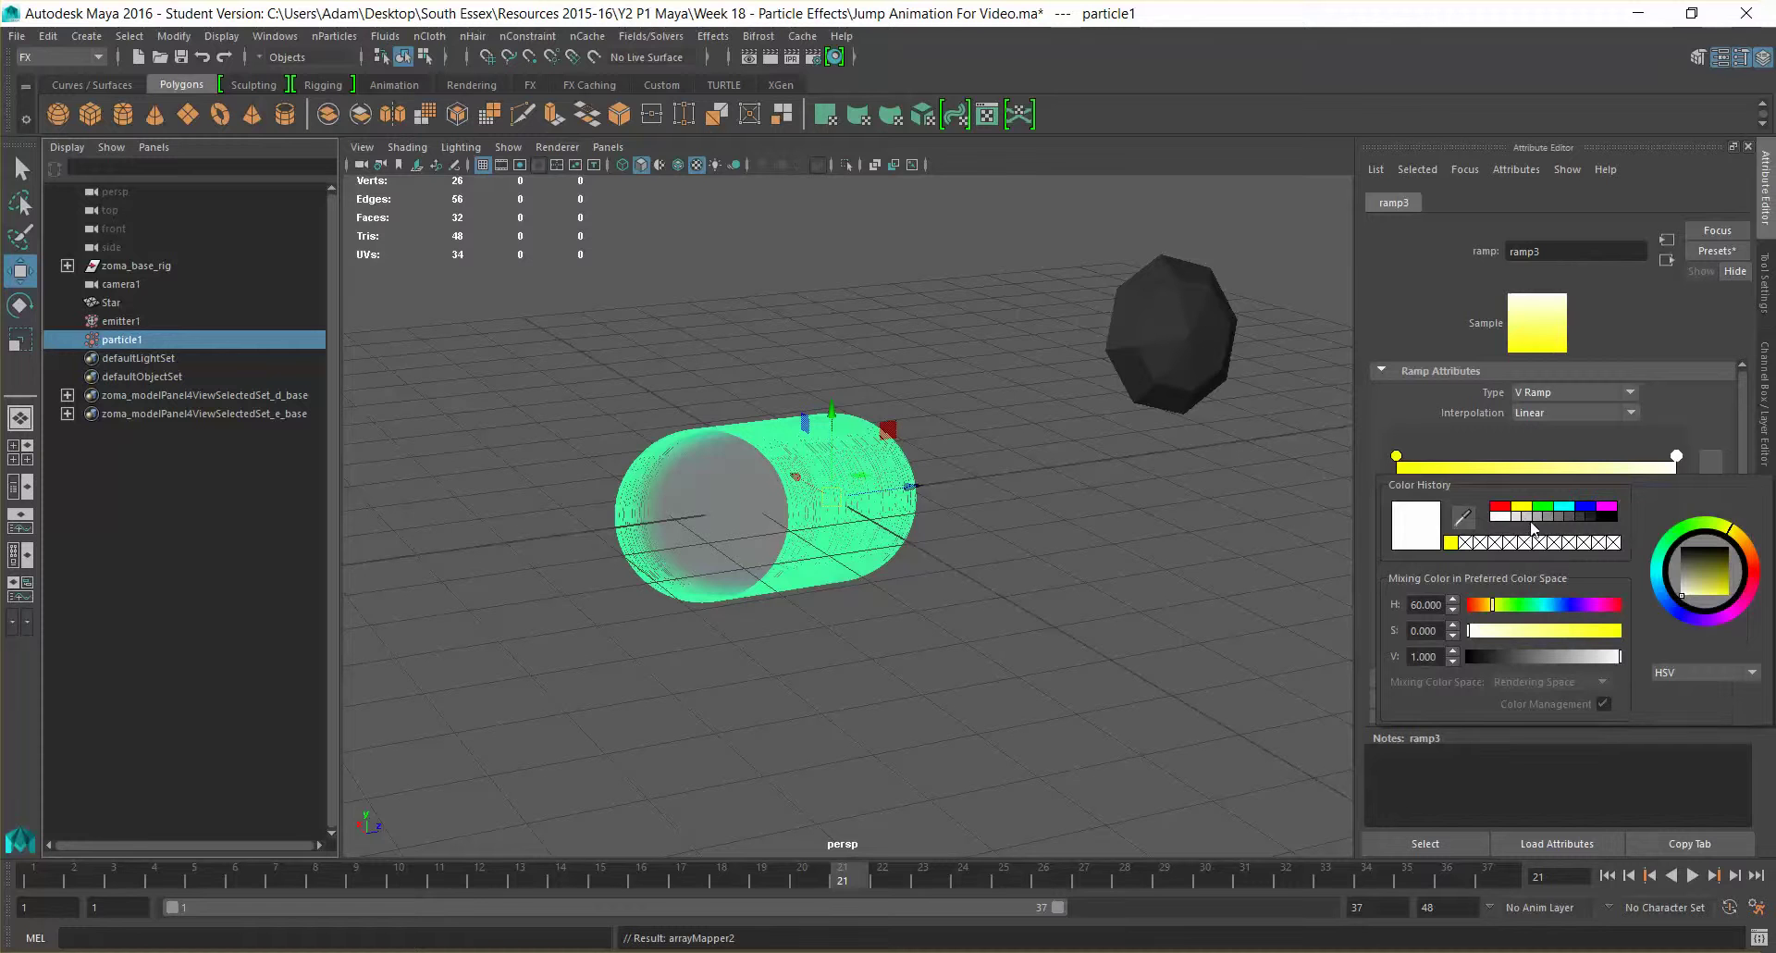
pyautogui.click(1505, 507)
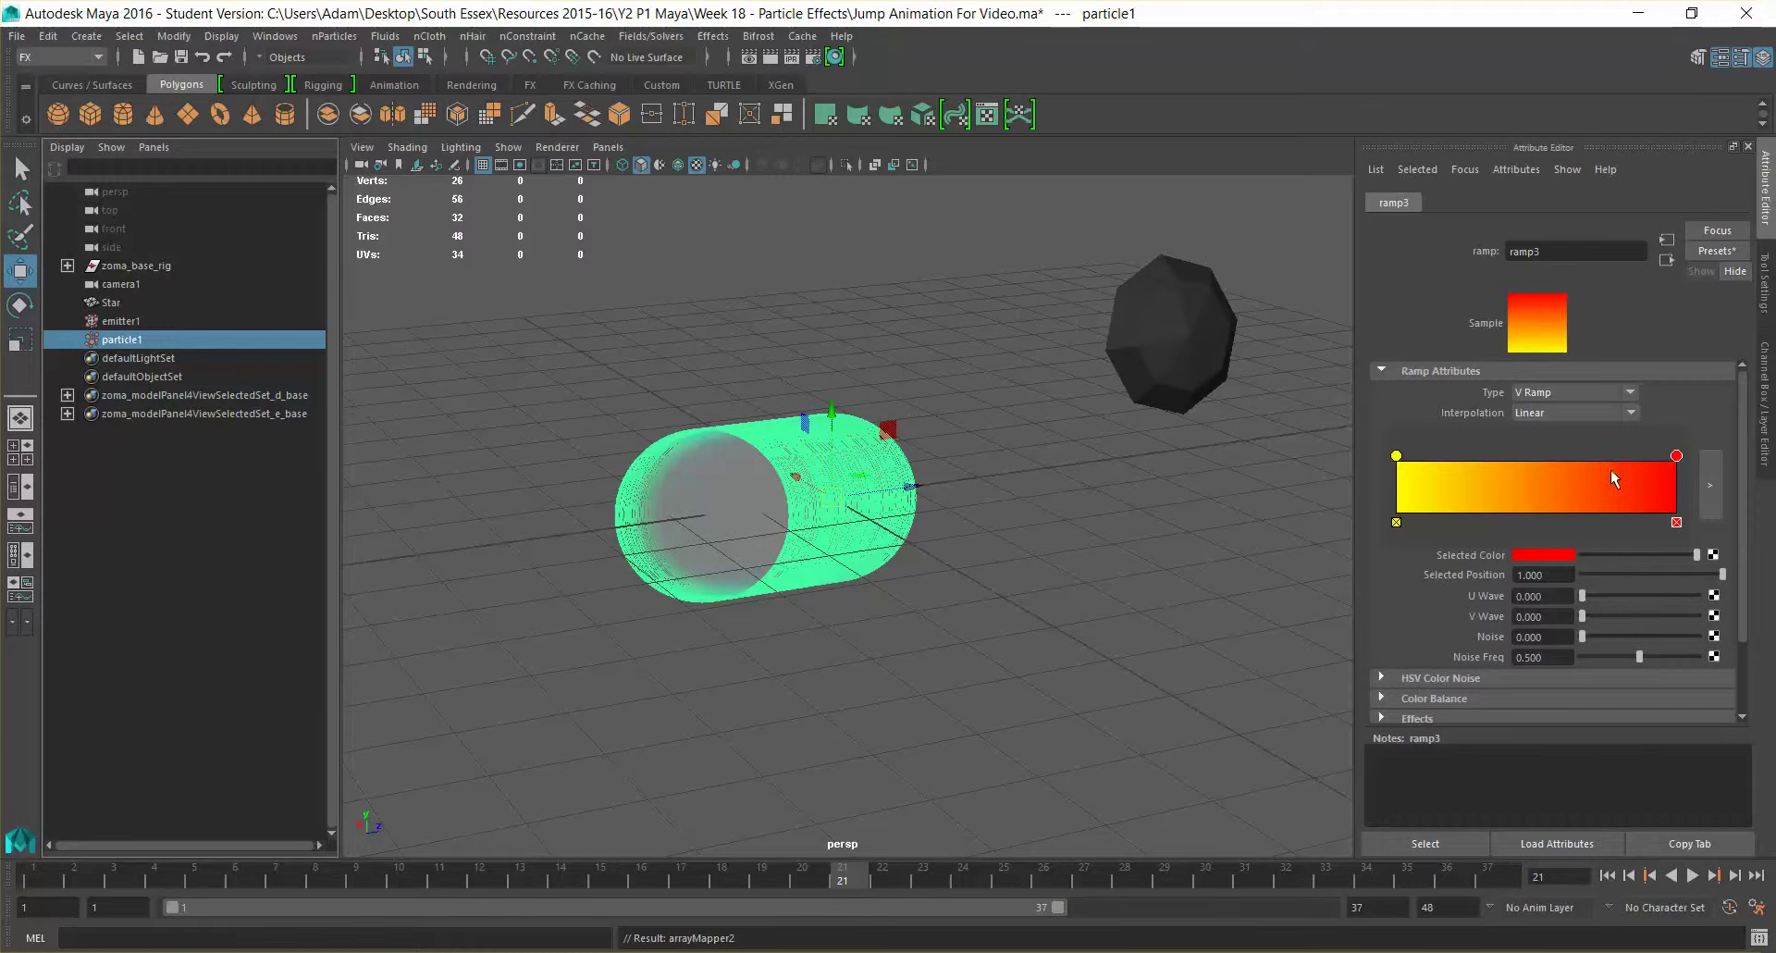
pyautogui.moveTo(1612, 475)
pyautogui.mouseDown()
pyautogui.moveTo(1576, 480)
pyautogui.moveTo(1666, 487)
pyautogui.mouseUp()
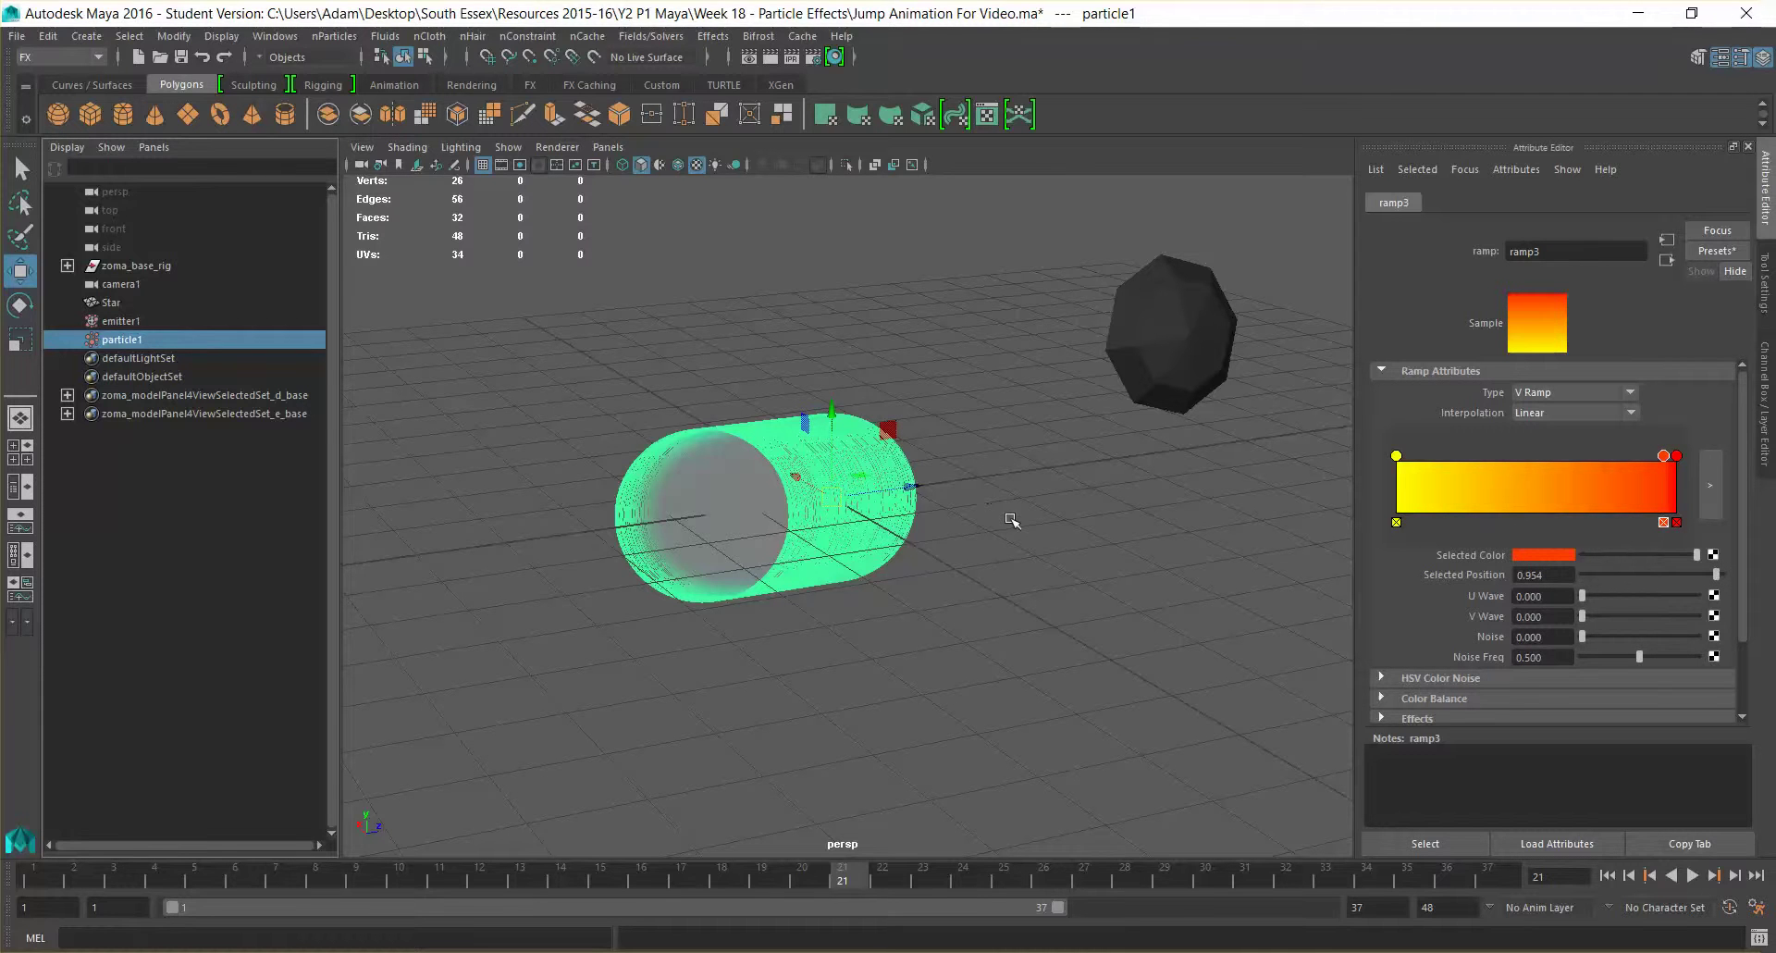
# Deselect the particles and replay the animation from frame 1 to check how their color changes.
pyautogui.click(1032, 553)
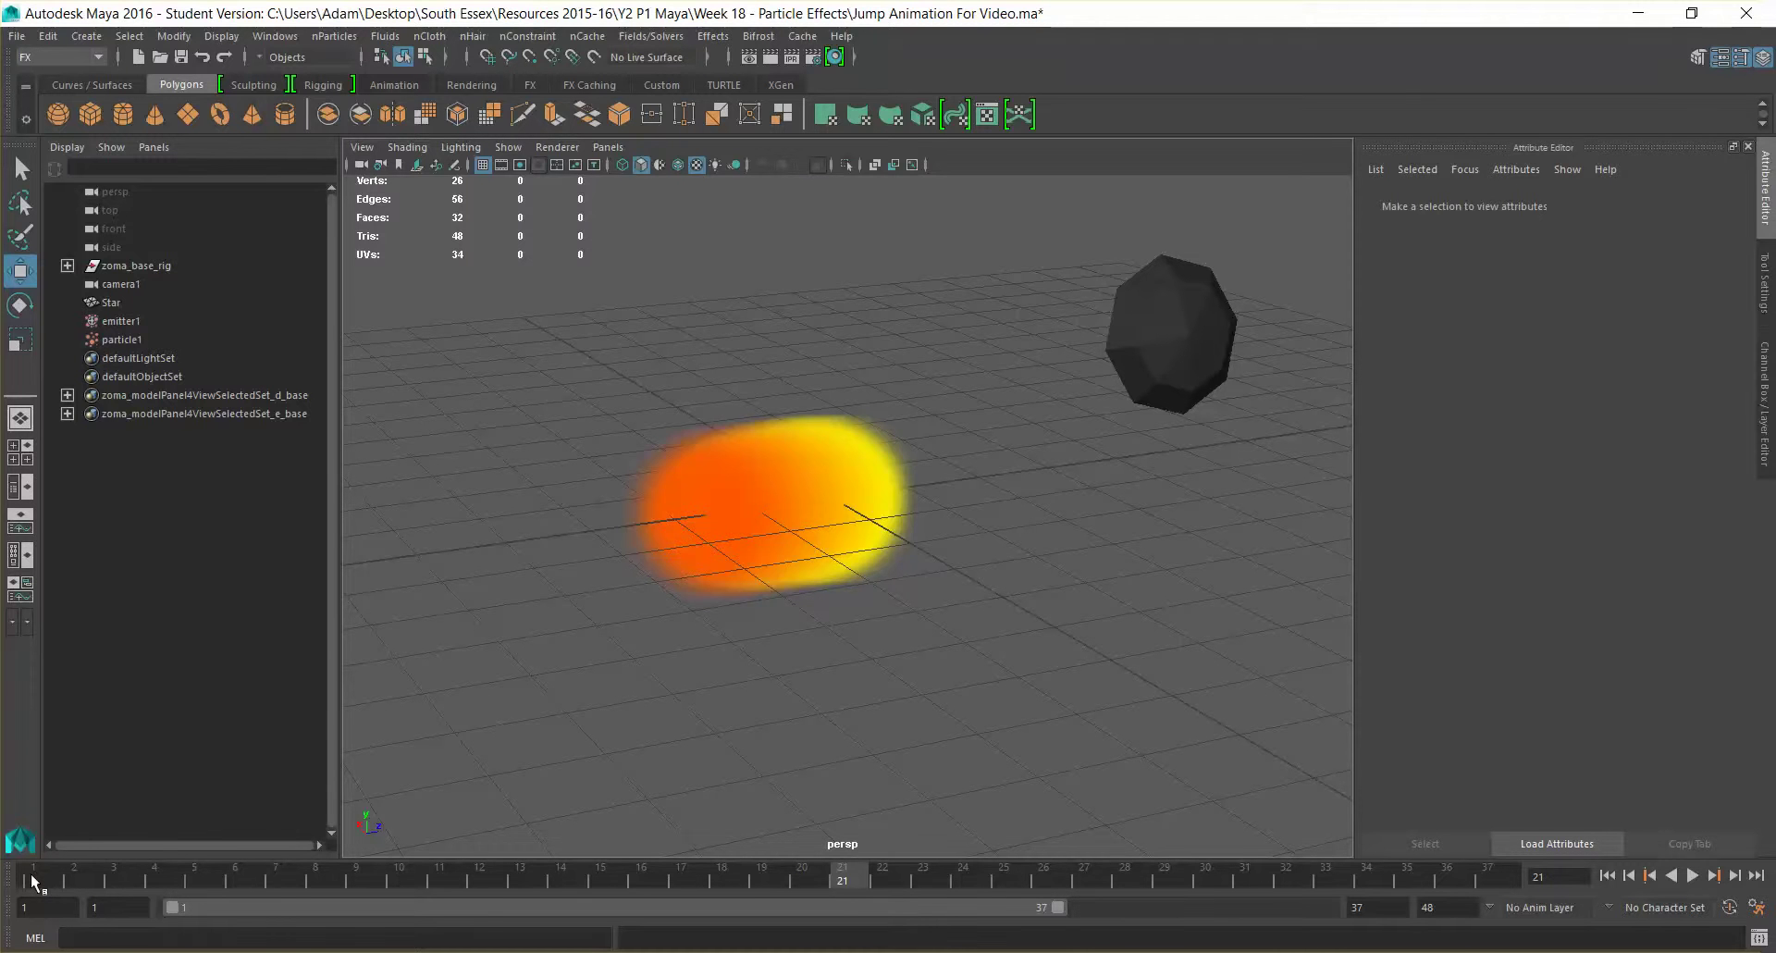
pyautogui.click(30, 873)
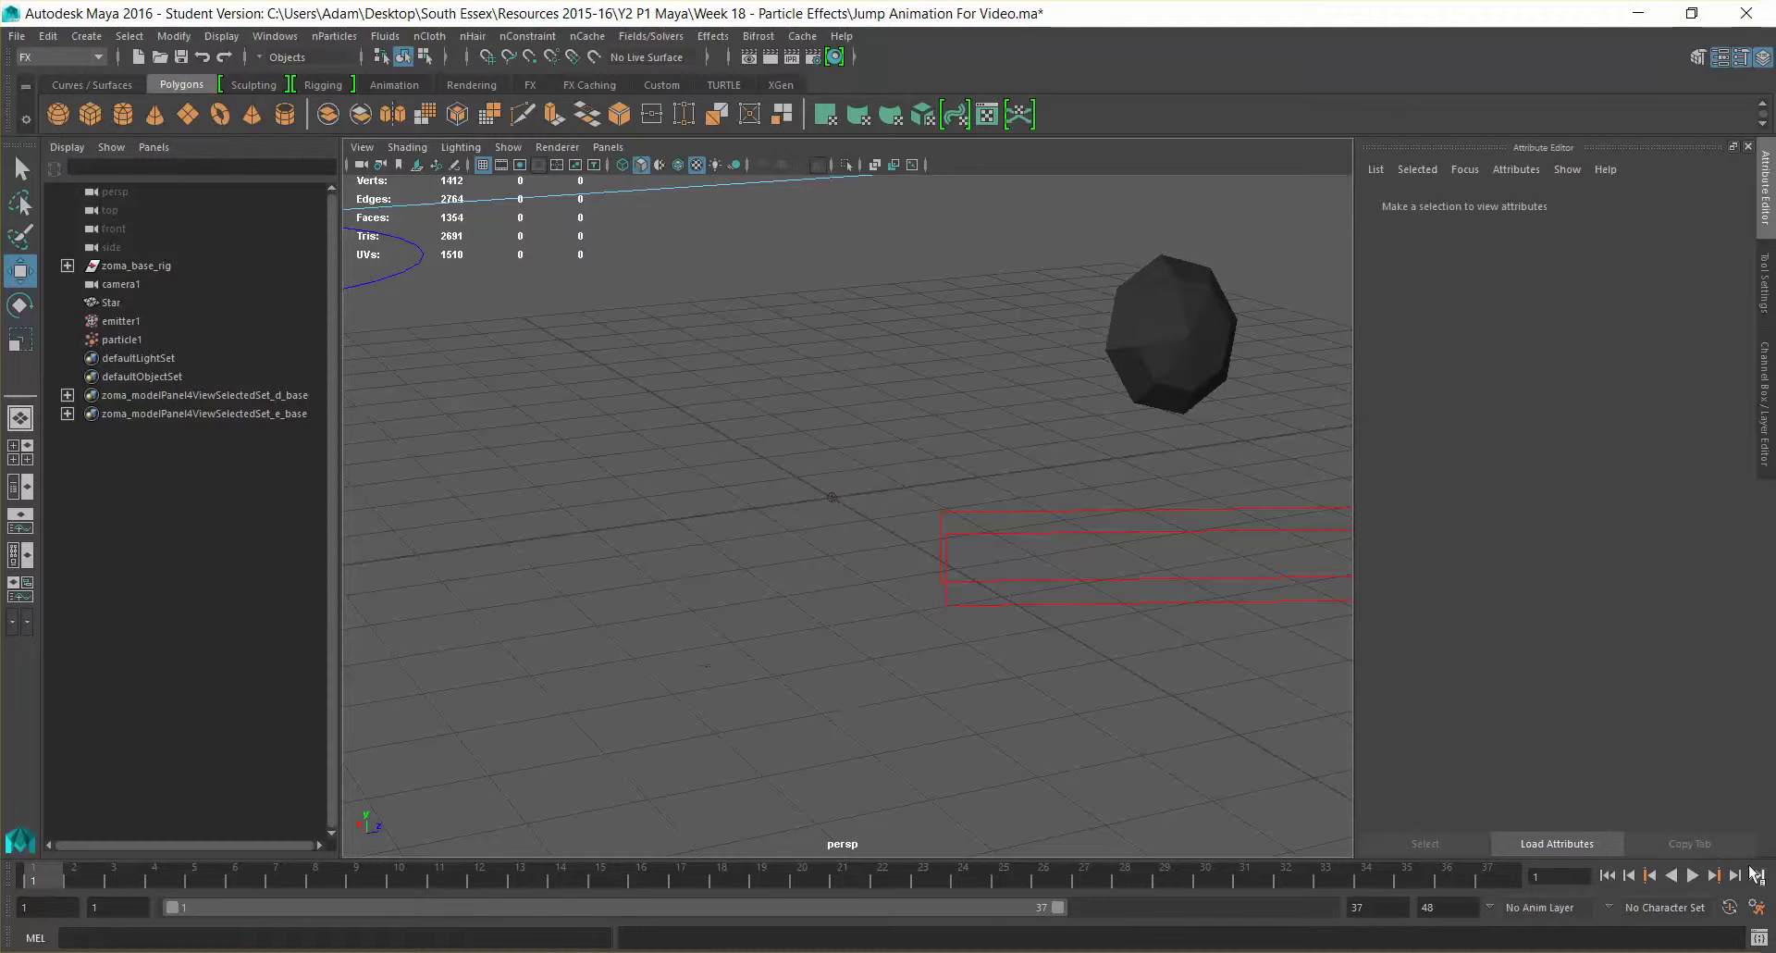
pyautogui.click(1691, 879)
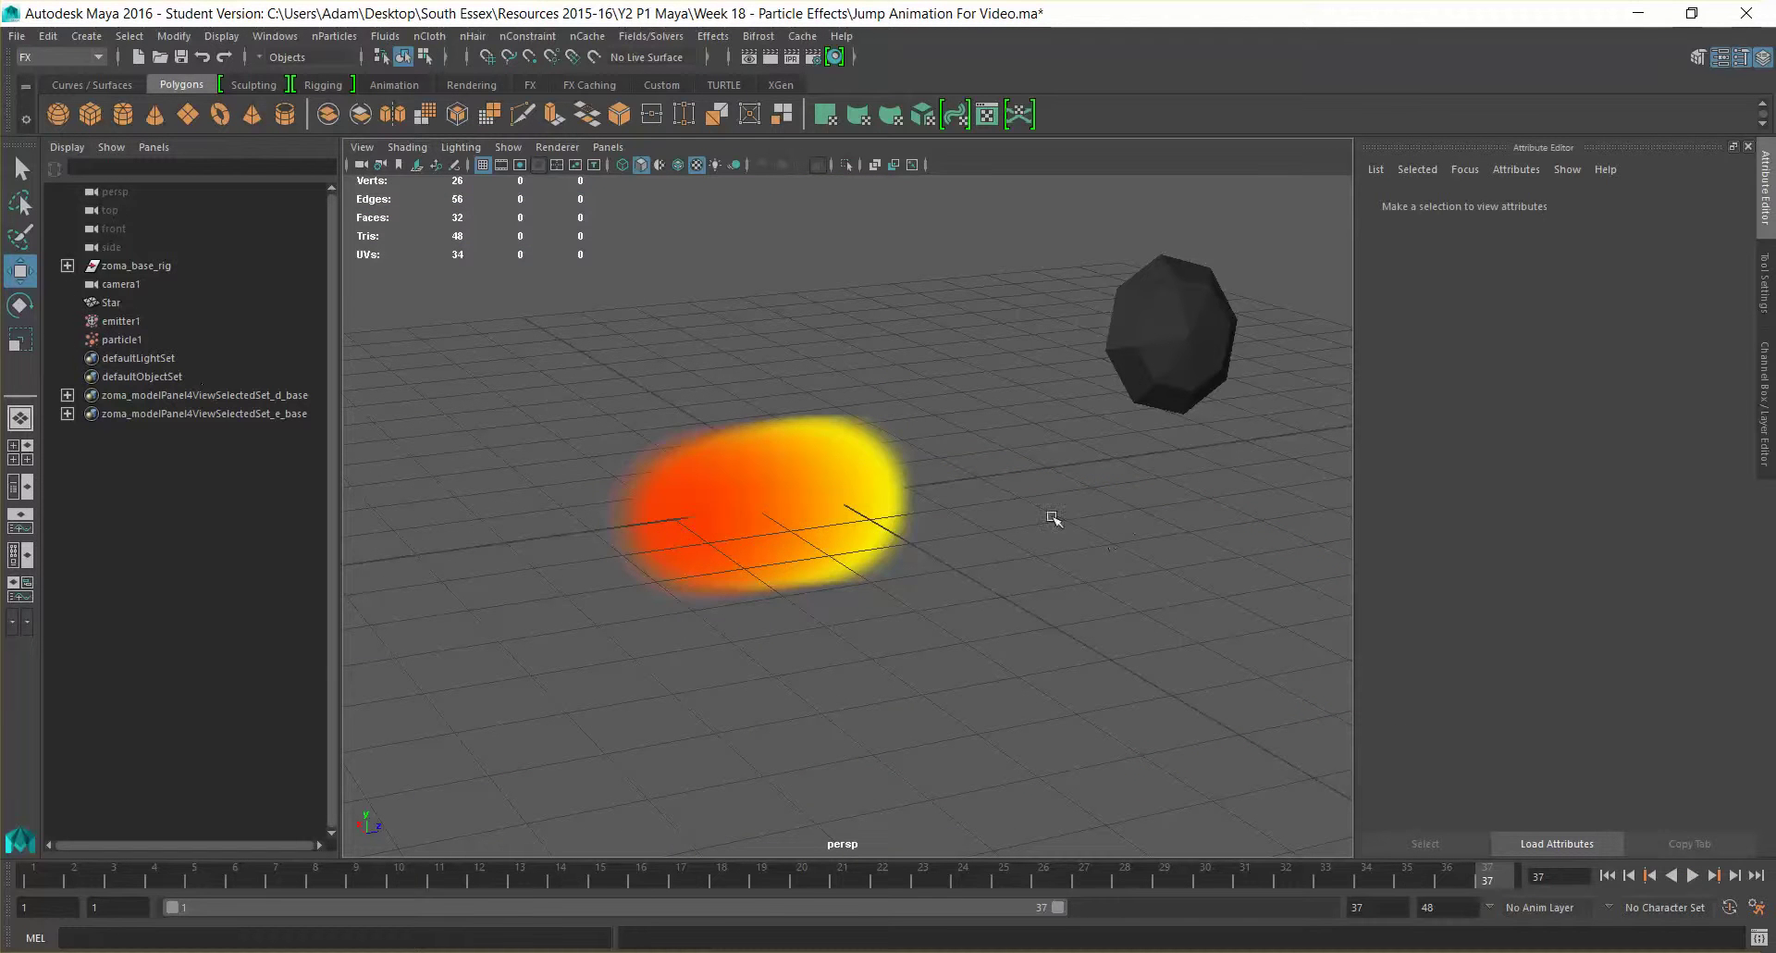
# Reverse particle1's RGB PP ramp so red is at the start, orange-red at position 0.050 and yellow at the end.
pyautogui.click(139, 340)
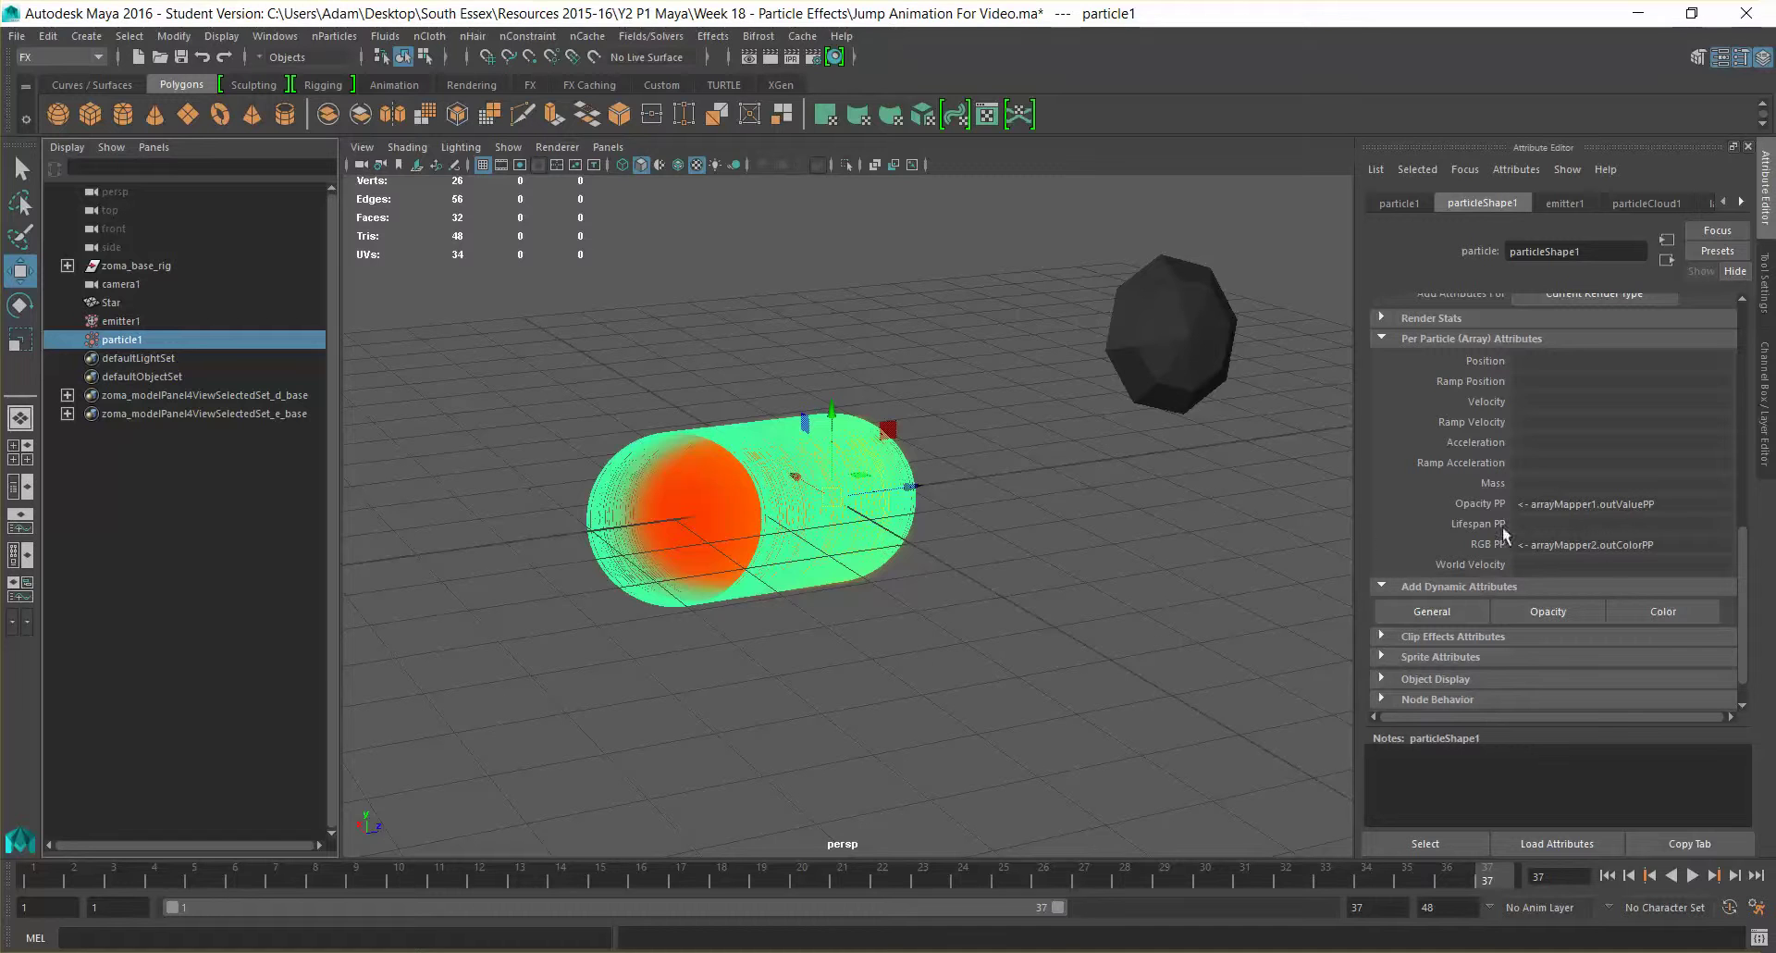
pyautogui.rightClick(1589, 544)
pyautogui.moveTo(1617, 557)
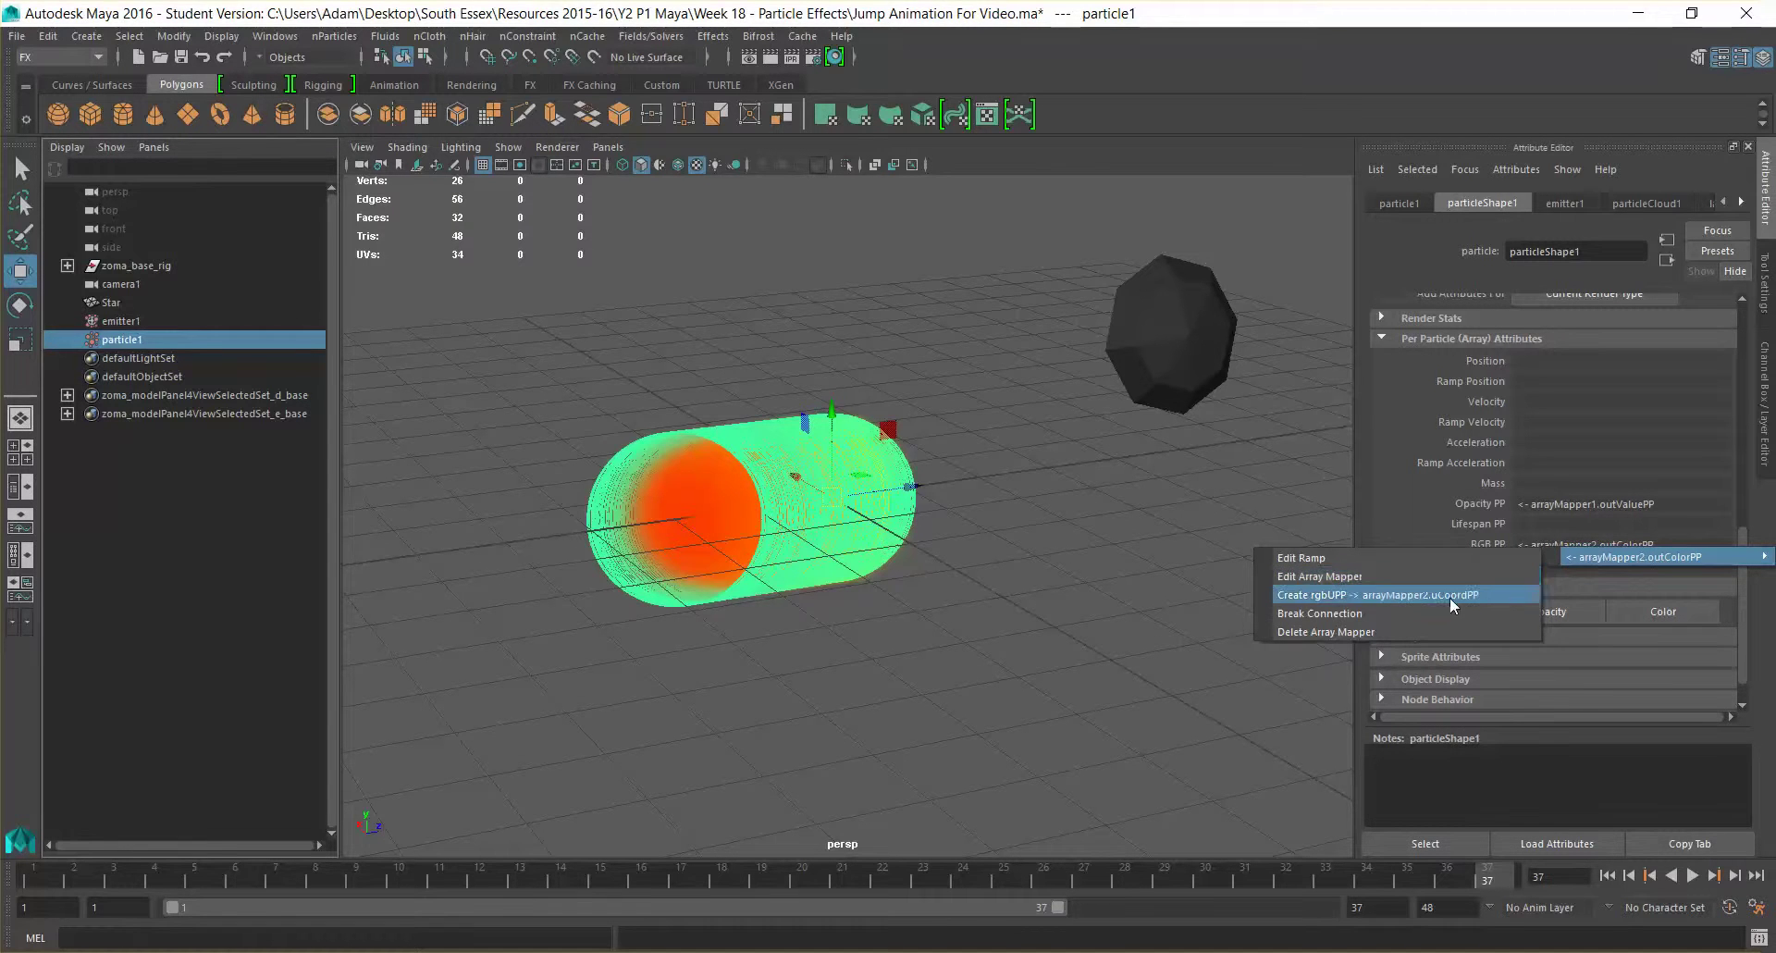
pyautogui.click(1418, 556)
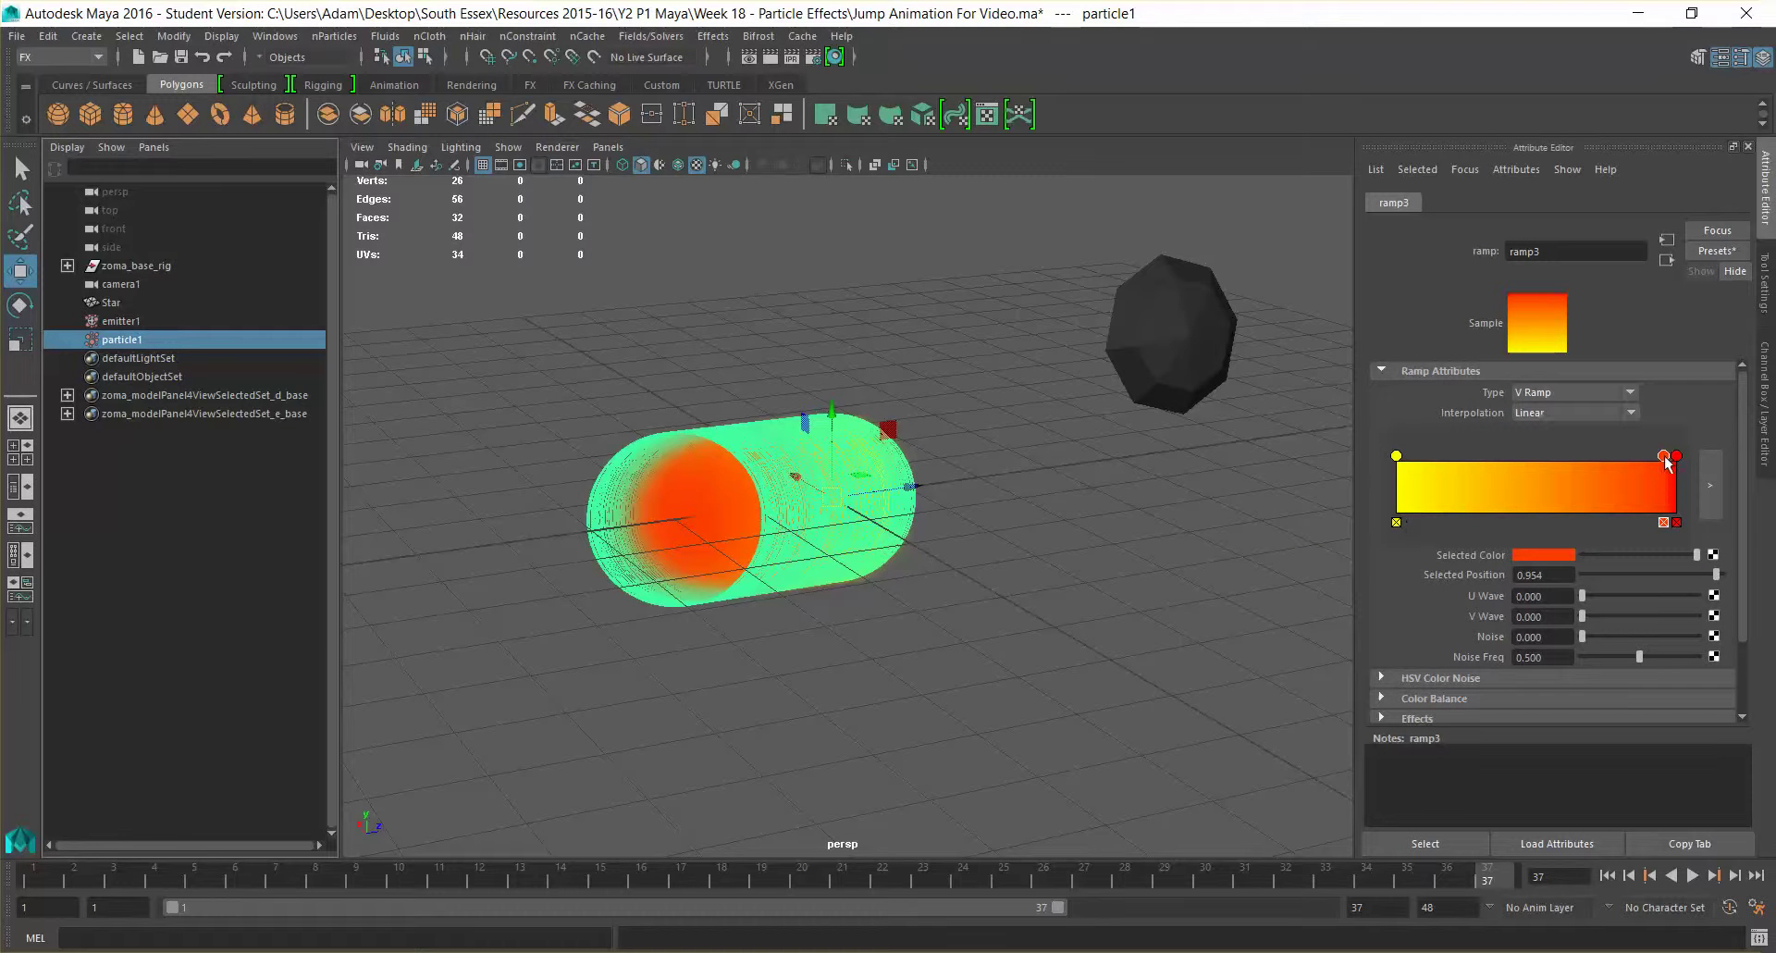
pyautogui.moveTo(1668, 460); pyautogui.dragTo(1382, 460)
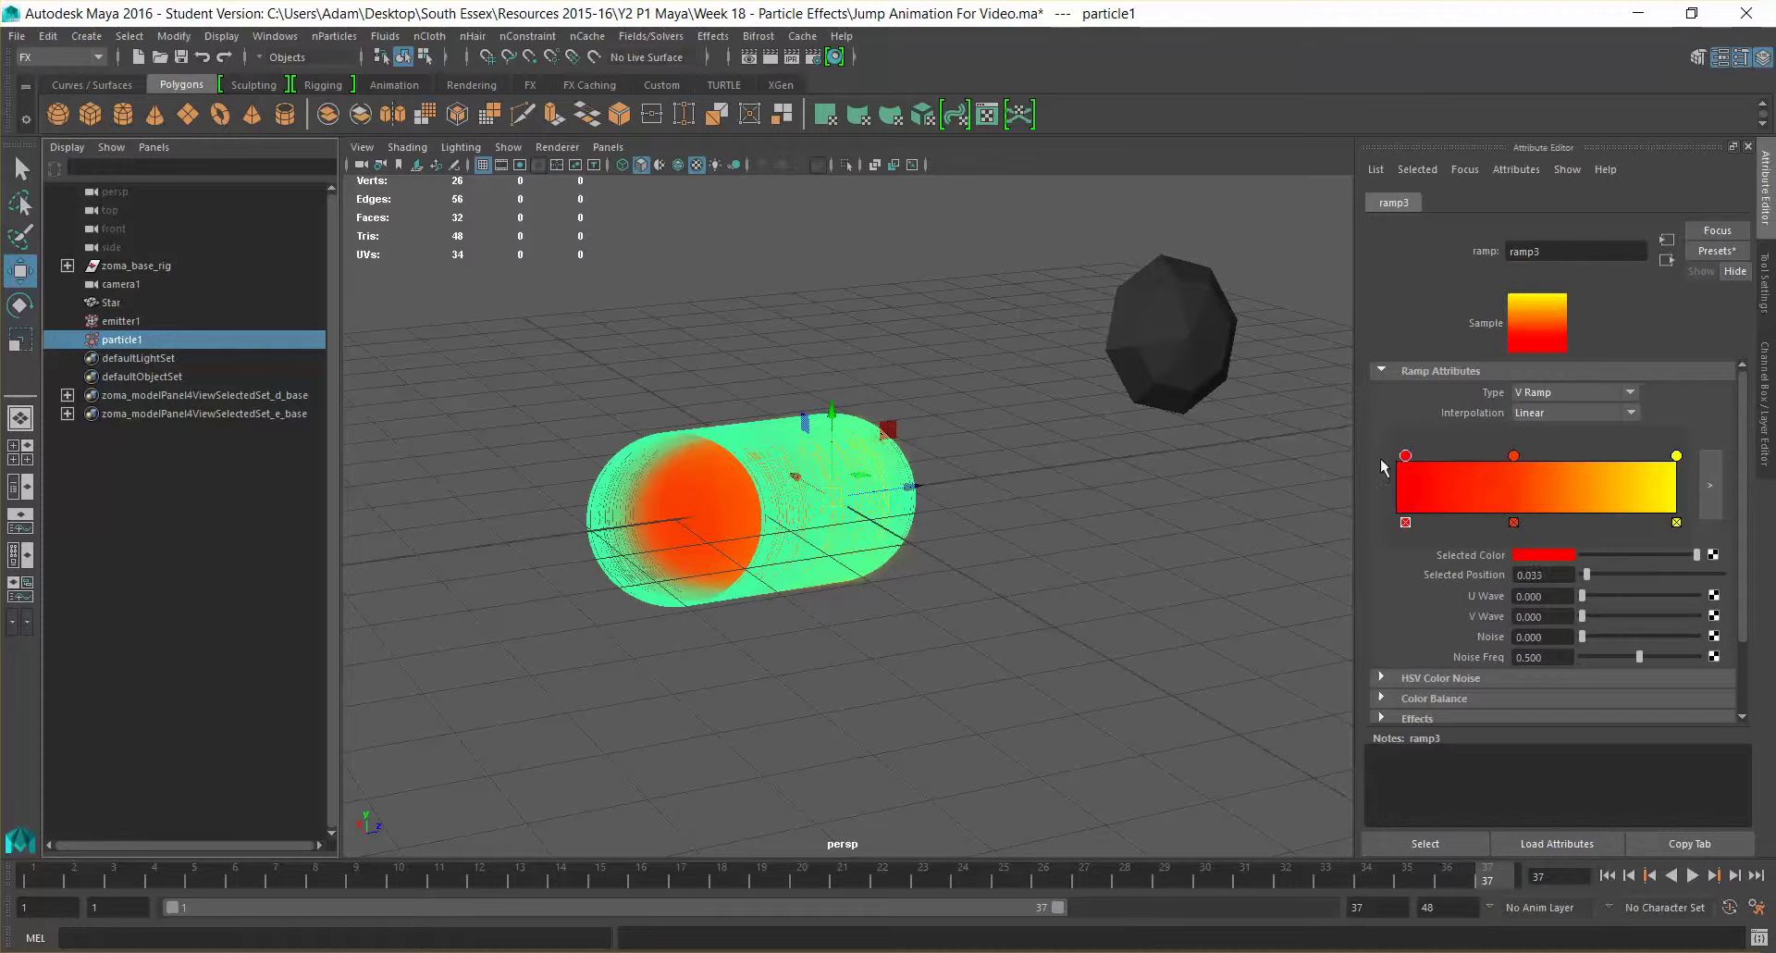
pyautogui.moveTo(1512, 455); pyautogui.dragTo(1412, 463)
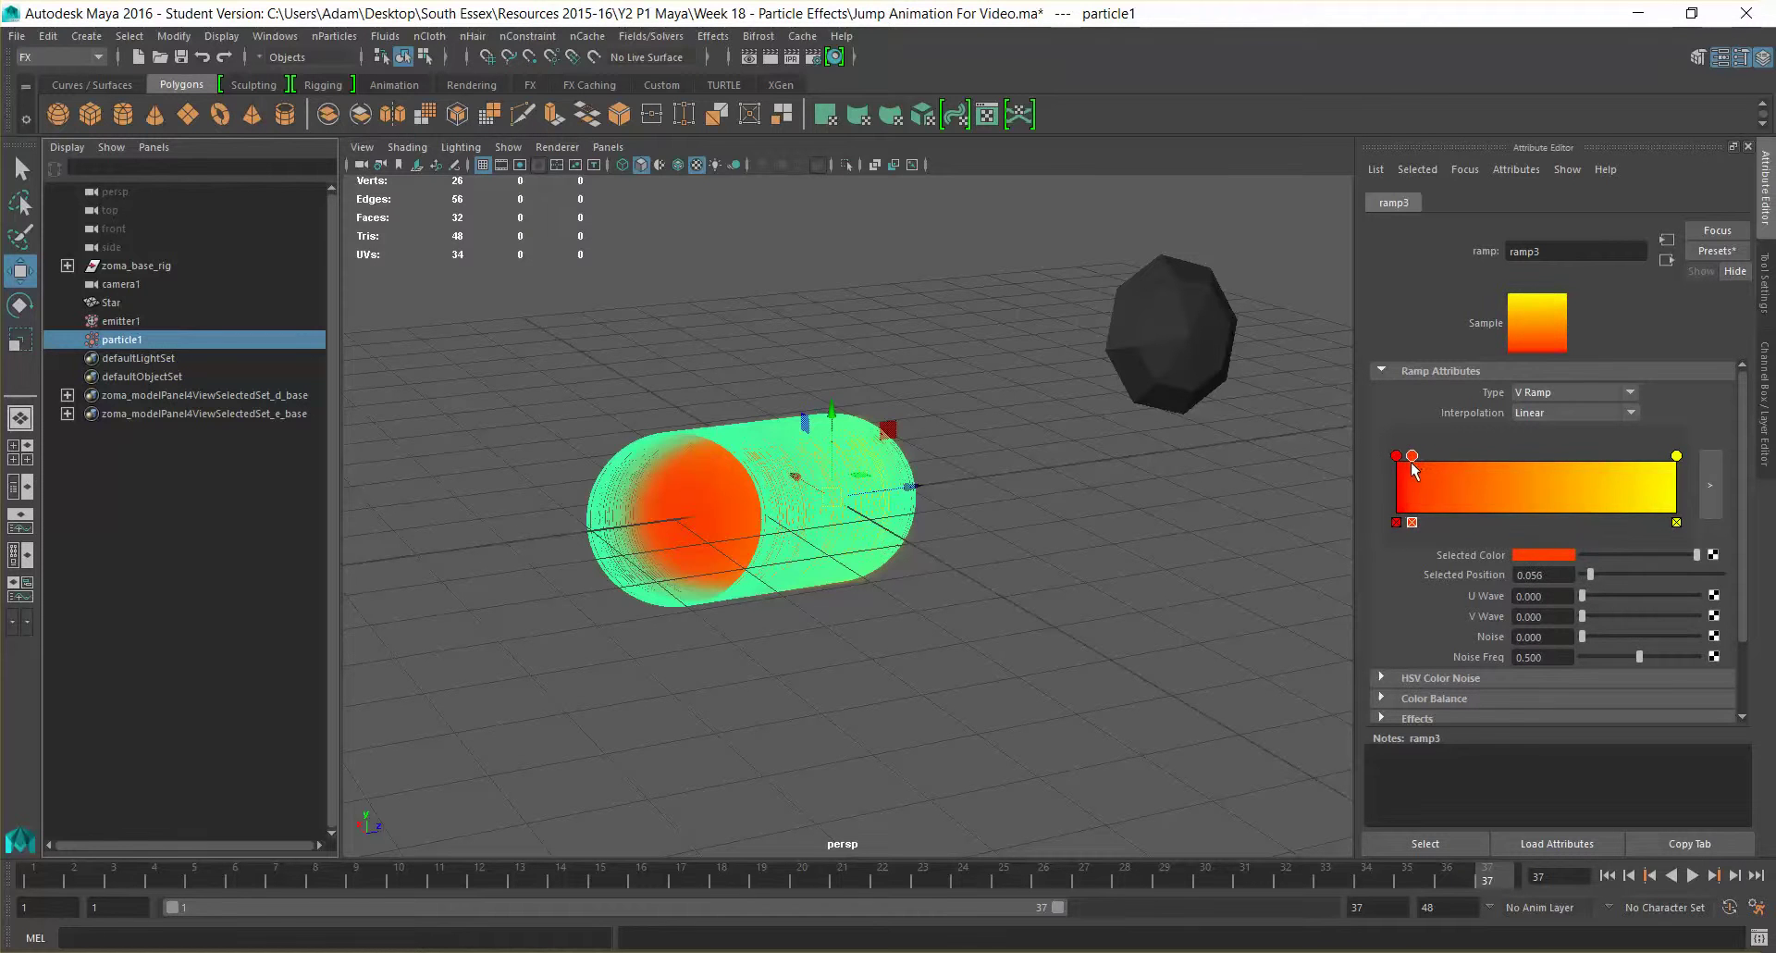
# Replay the animation from frame 1, stop at frame 21 and check the reversed particle colors.
pyautogui.hotkey('alt', 'shift', 'v')
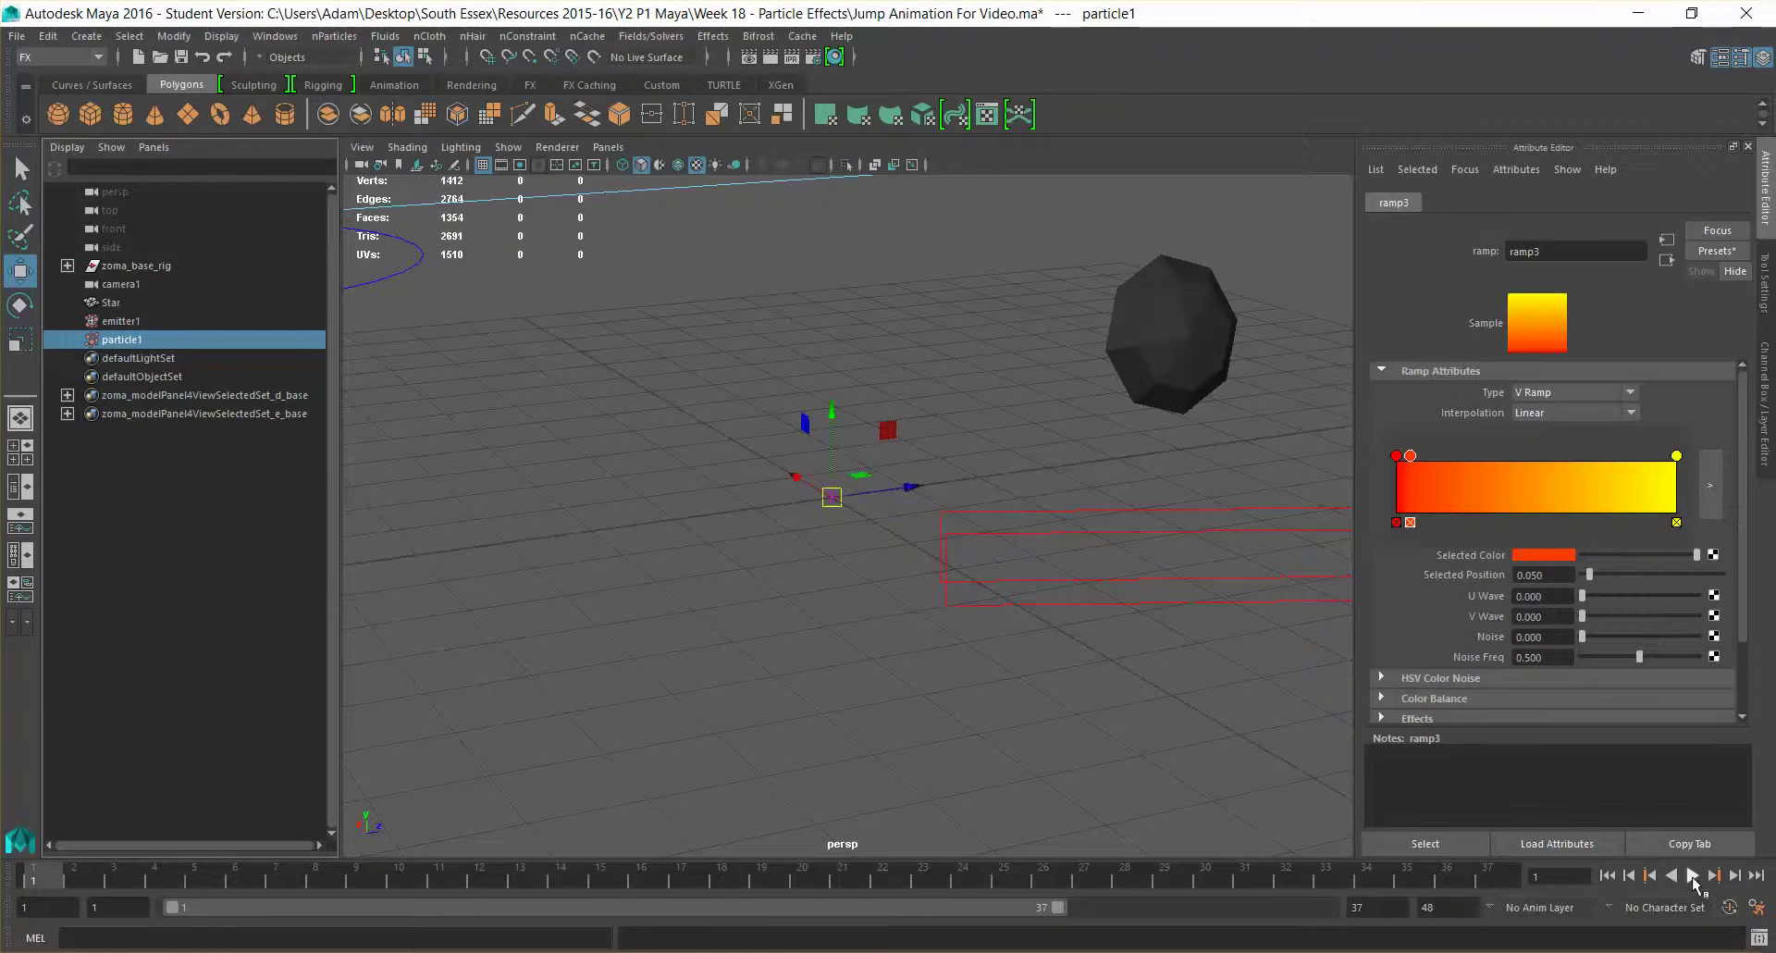
pyautogui.click(1692, 875)
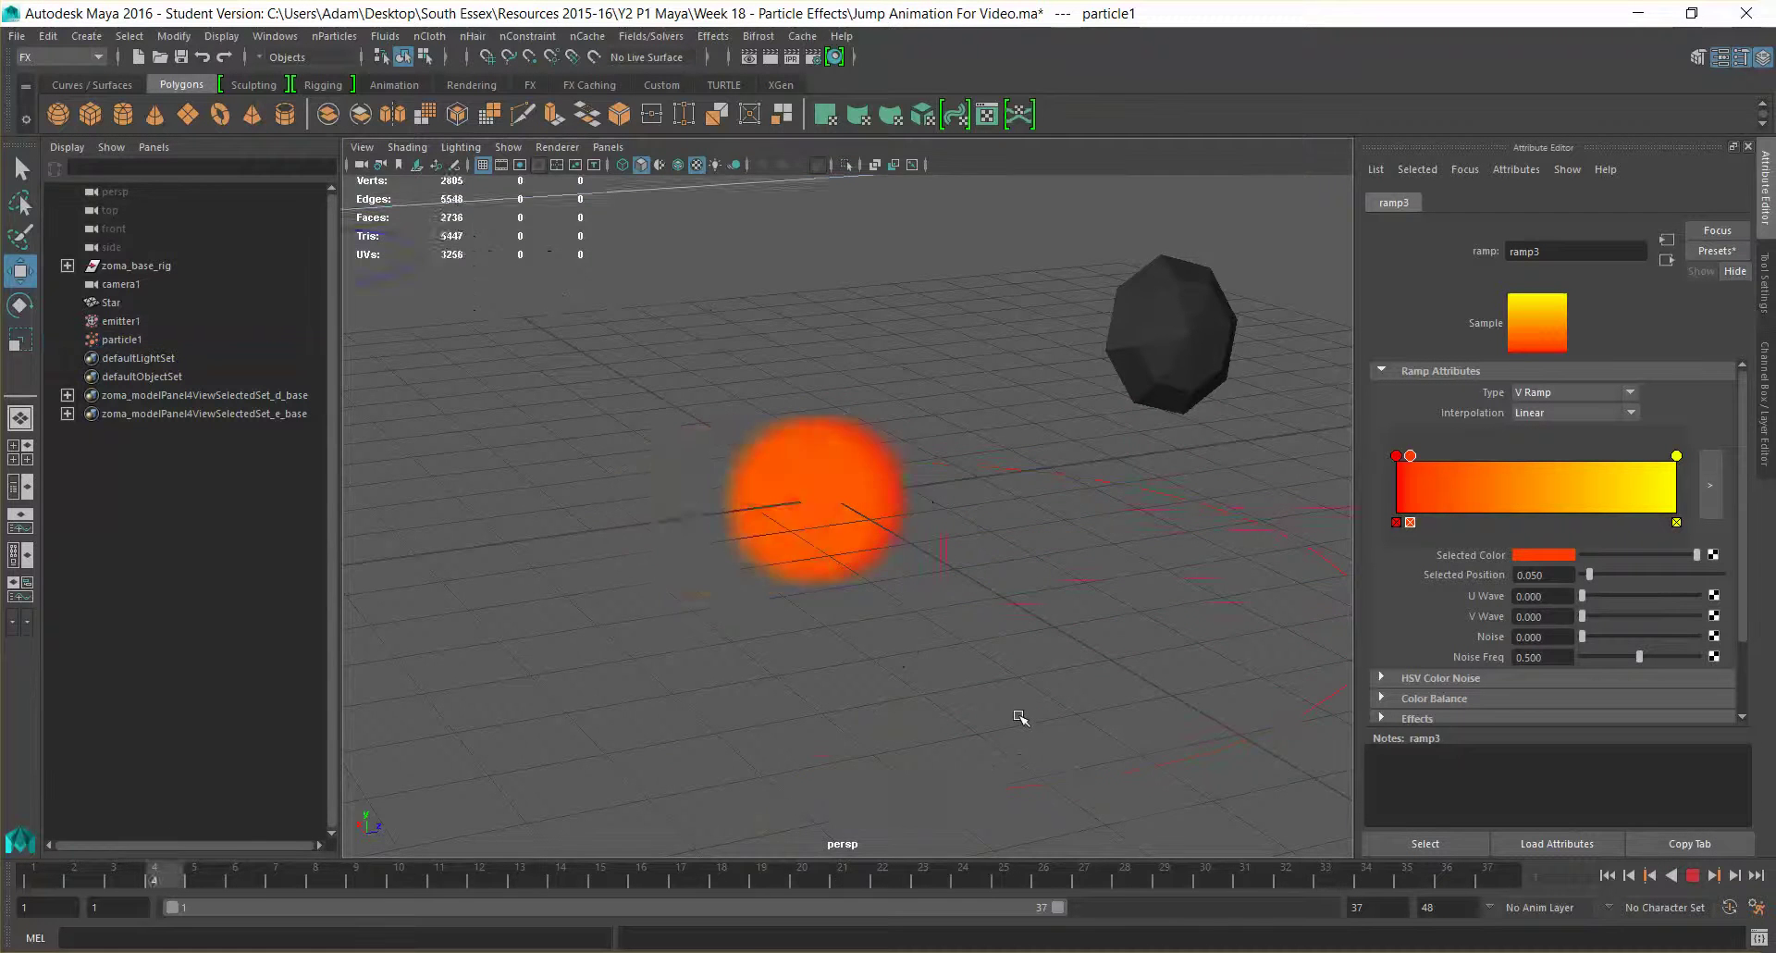
pyautogui.click(1691, 875)
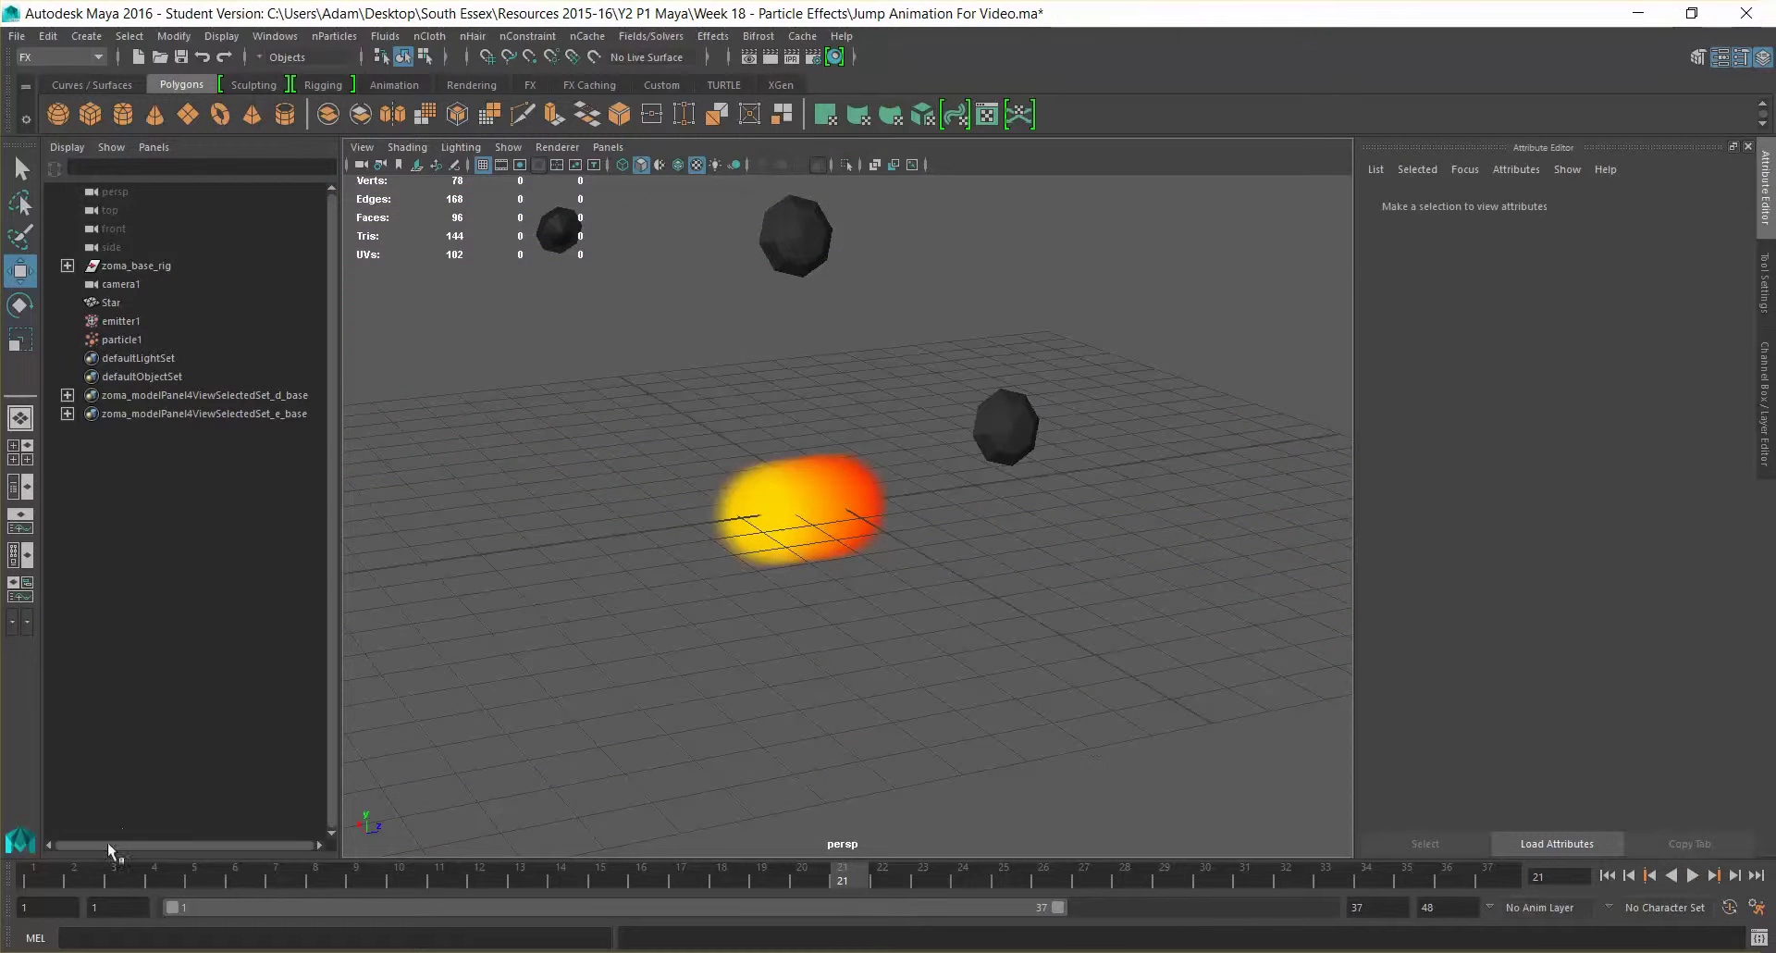
# Return to frame 1 and set the emission speed of particle1's emitter1 to 5.
pyautogui.click(32, 882)
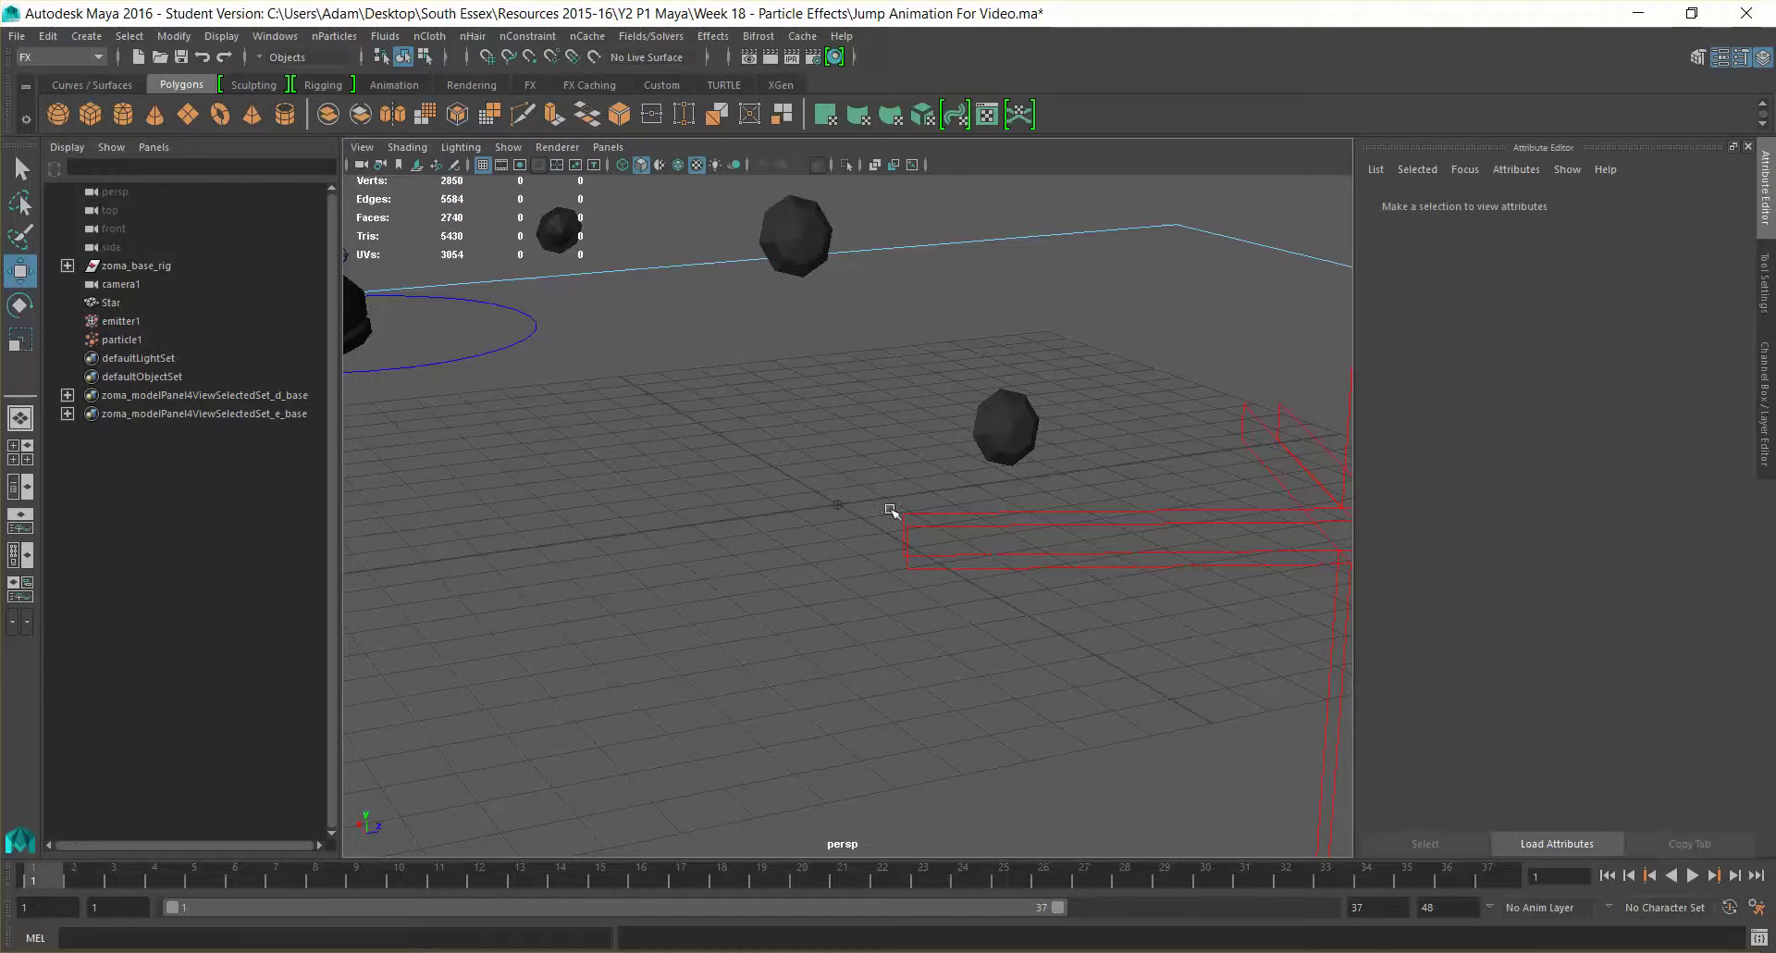
pyautogui.click(159, 339)
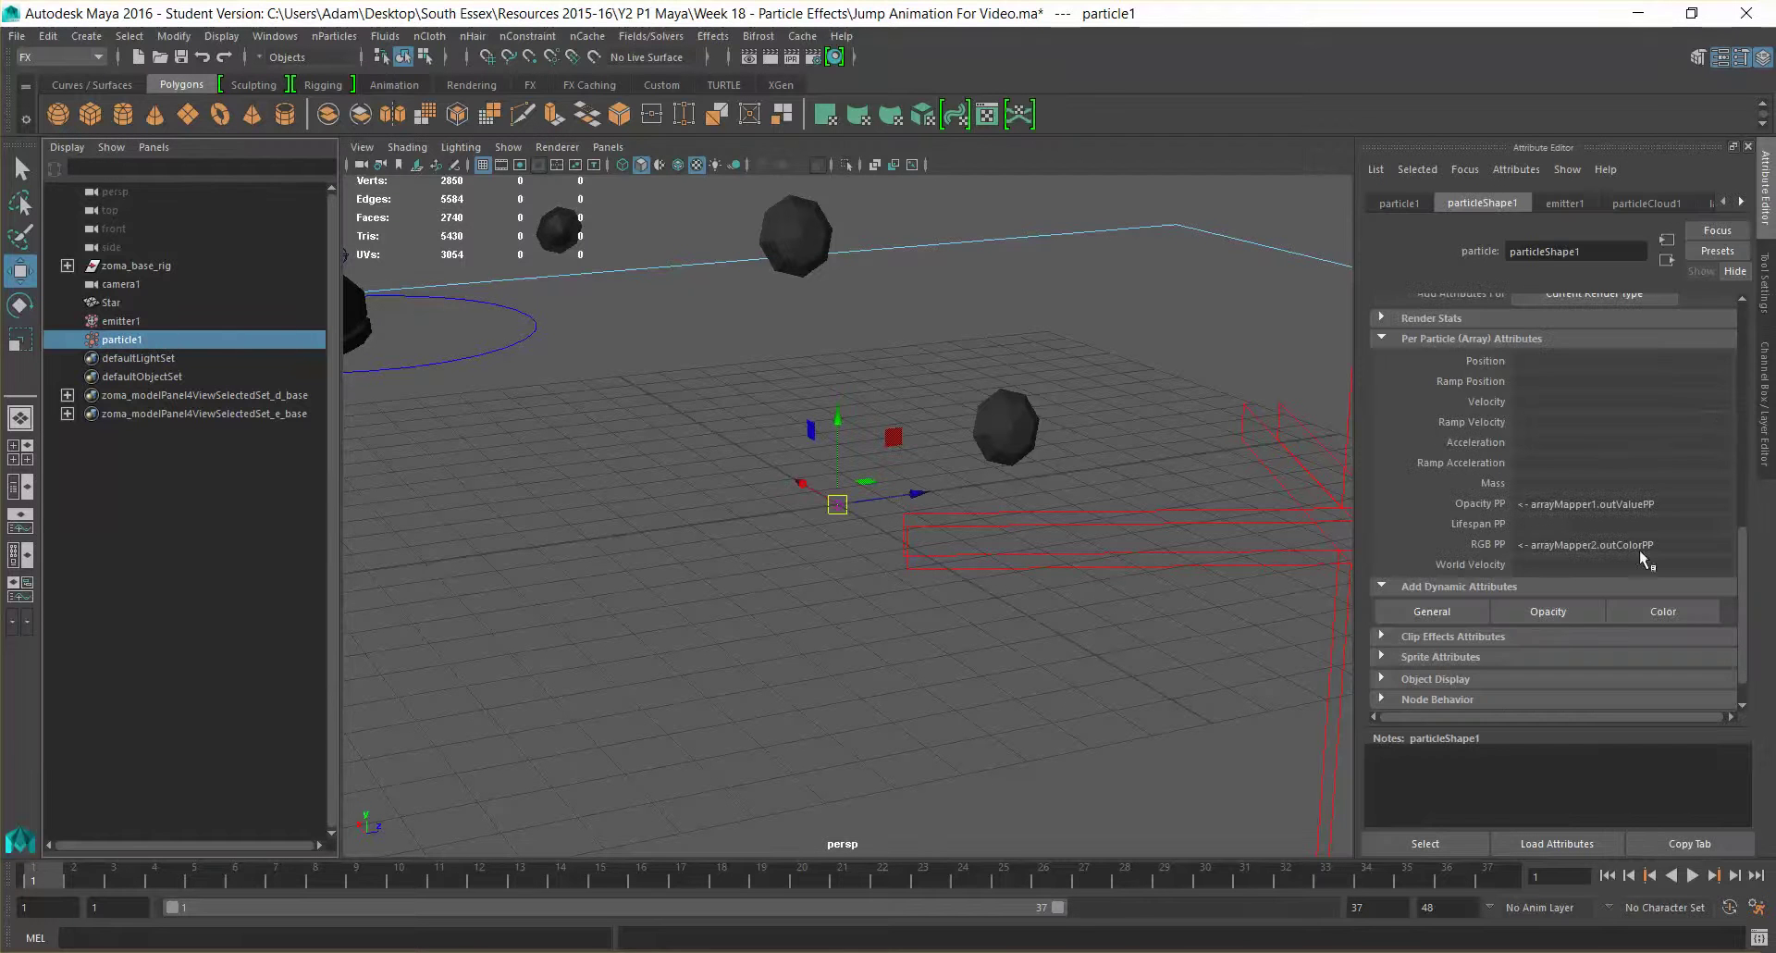
pyautogui.scroll(-1, 1429, 472)
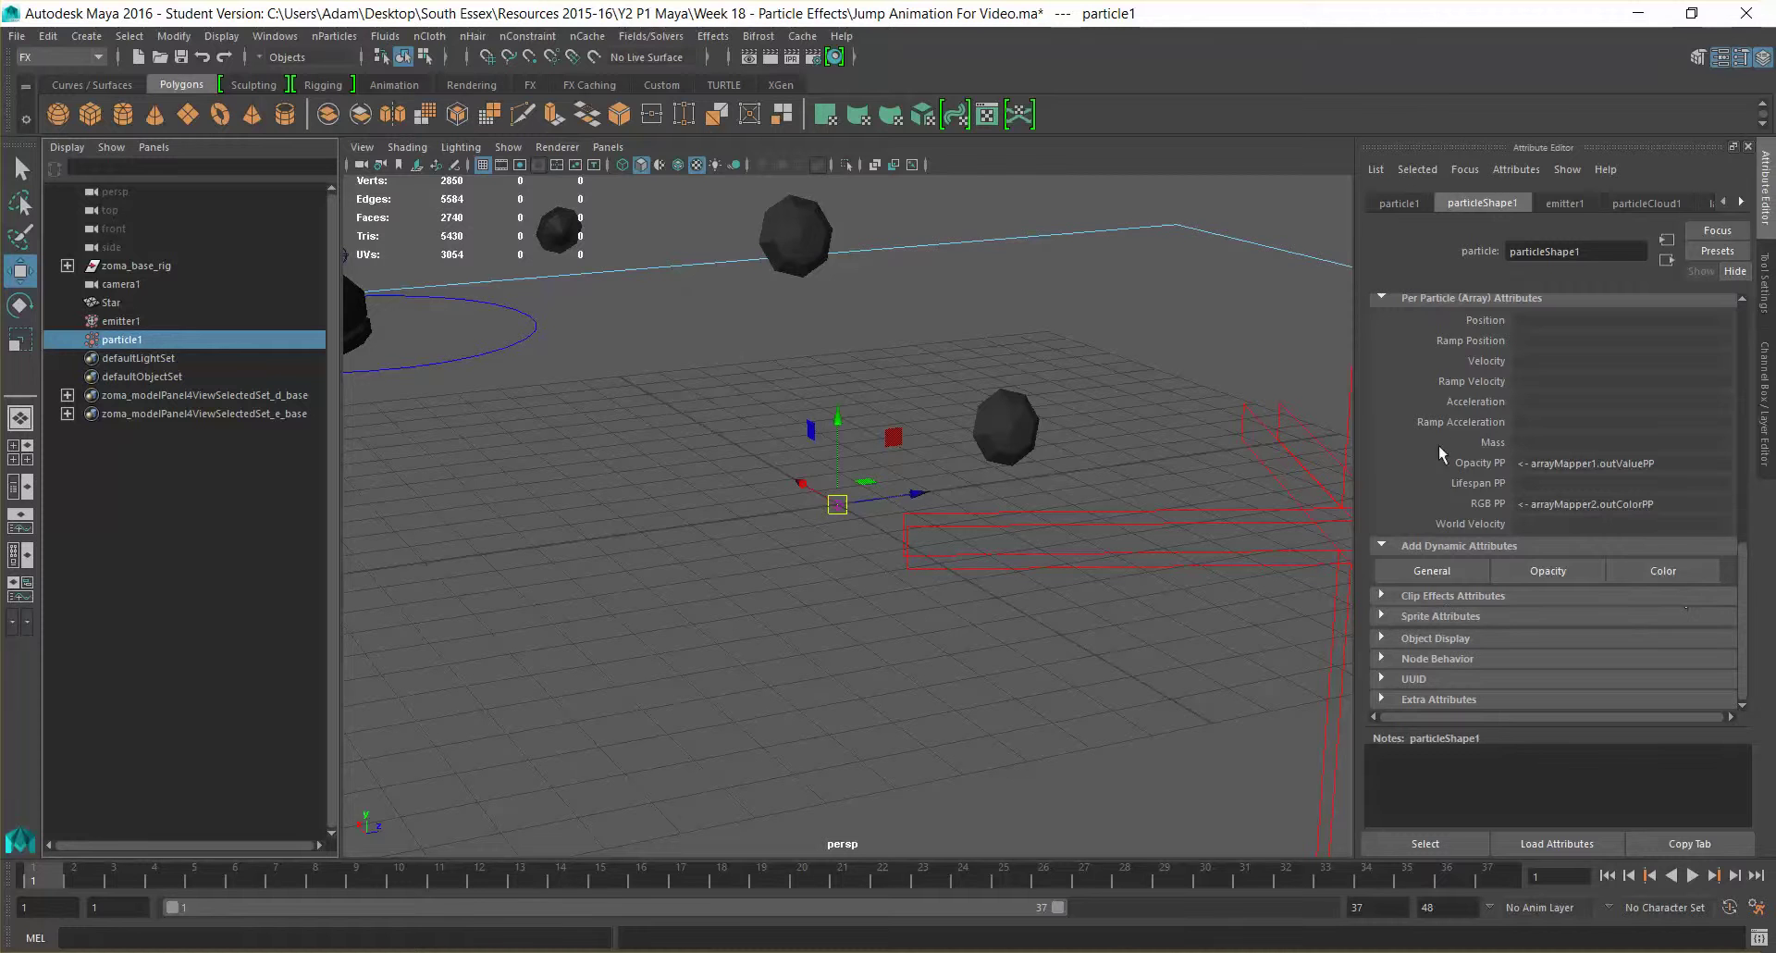
pyautogui.click(1568, 205)
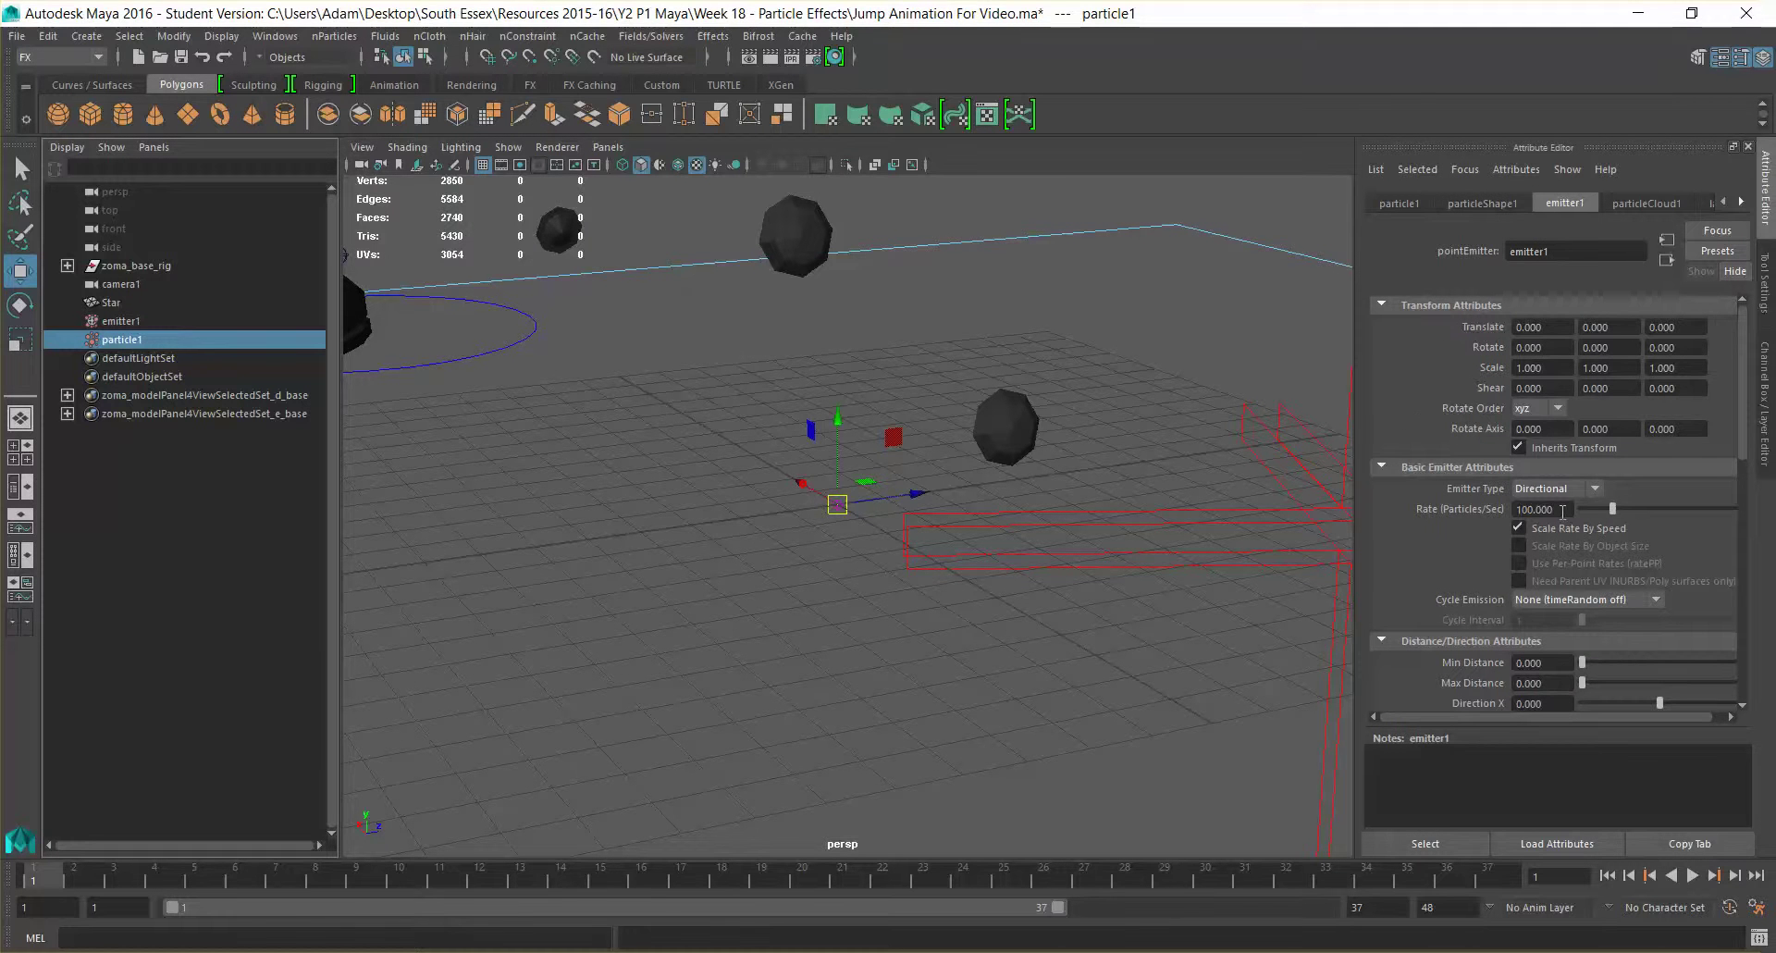
pyautogui.moveTo(1509, 509); pyautogui.dragTo(1462, 524)
pyautogui.scroll(-3, 1429, 584)
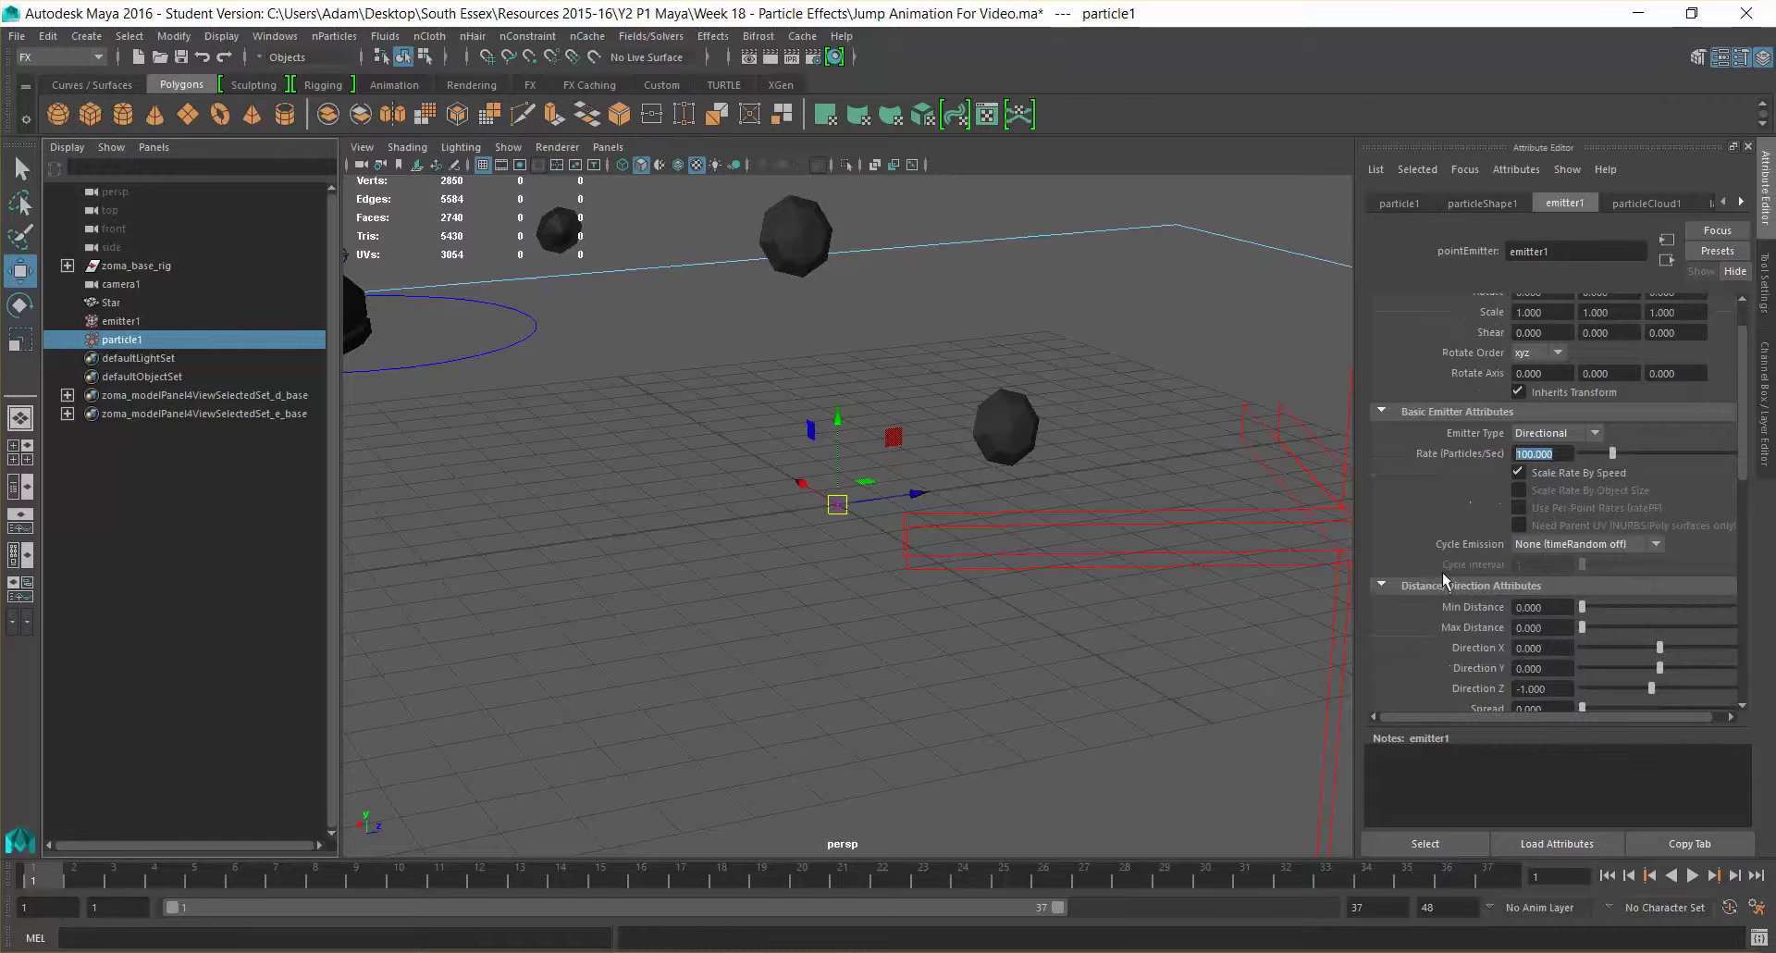
pyautogui.scroll(-2, 1436, 558)
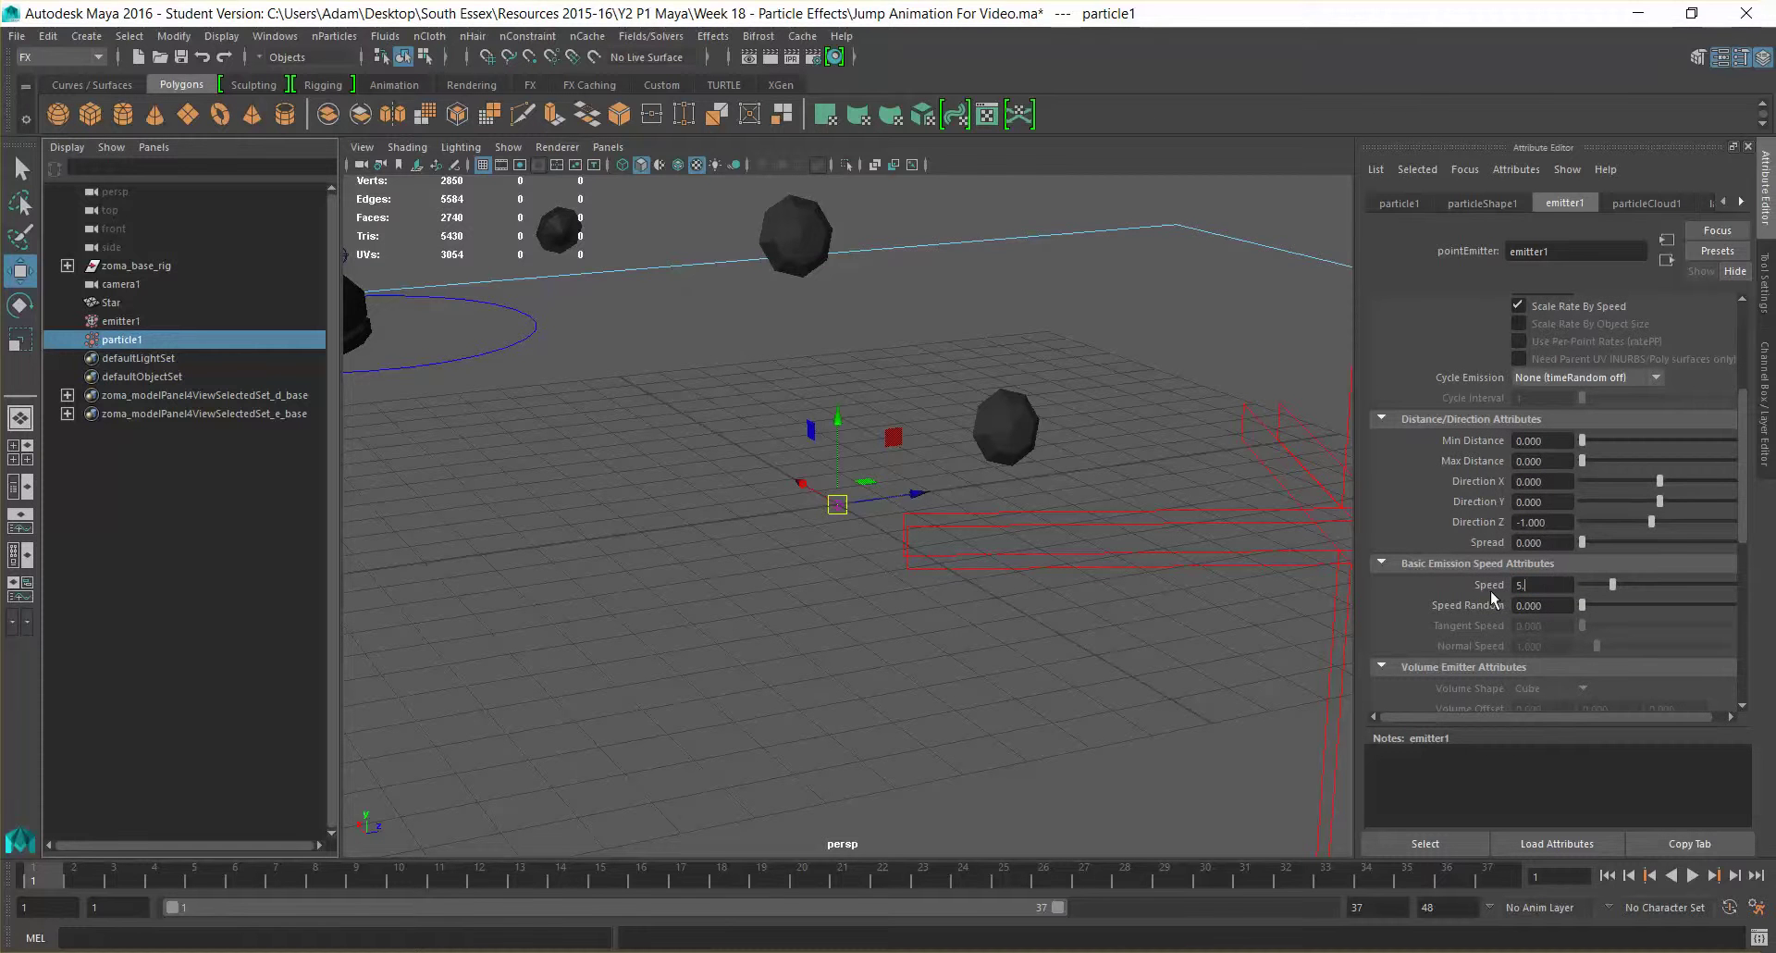
pyautogui.write('5')
pyautogui.press('Return')
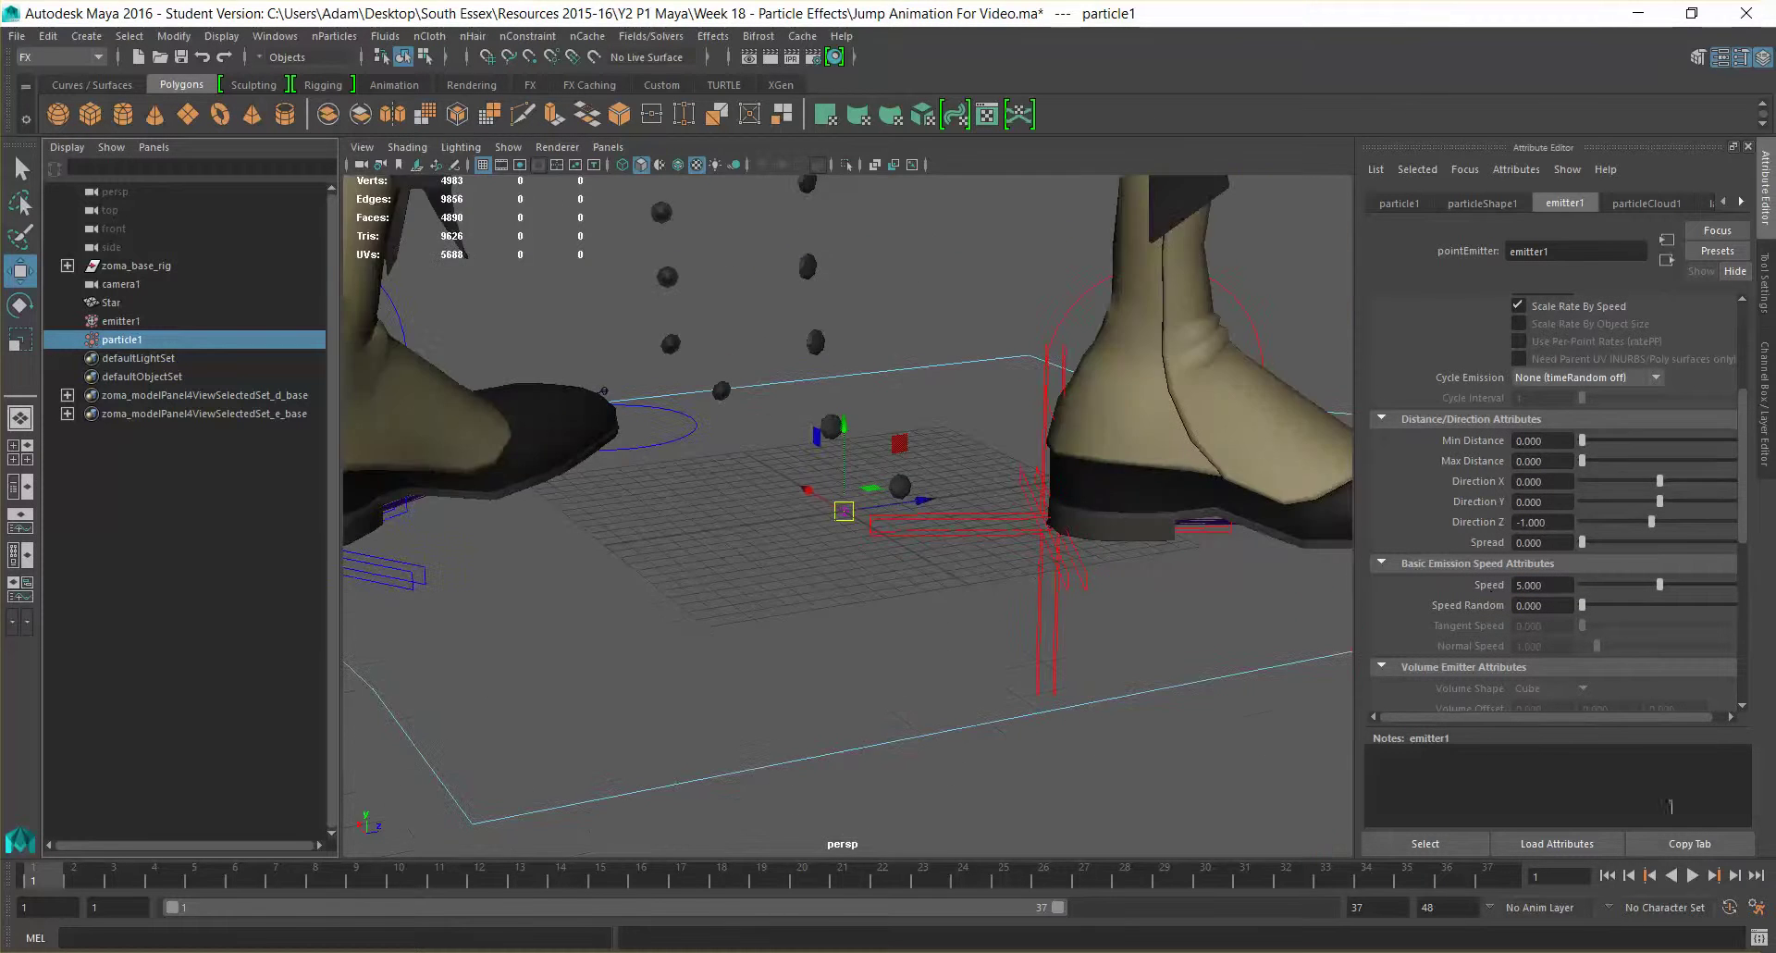
# With the animation playing, raise emitter1's spread to about 0.151 and set its speed to 10.
pyautogui.click(1692, 875)
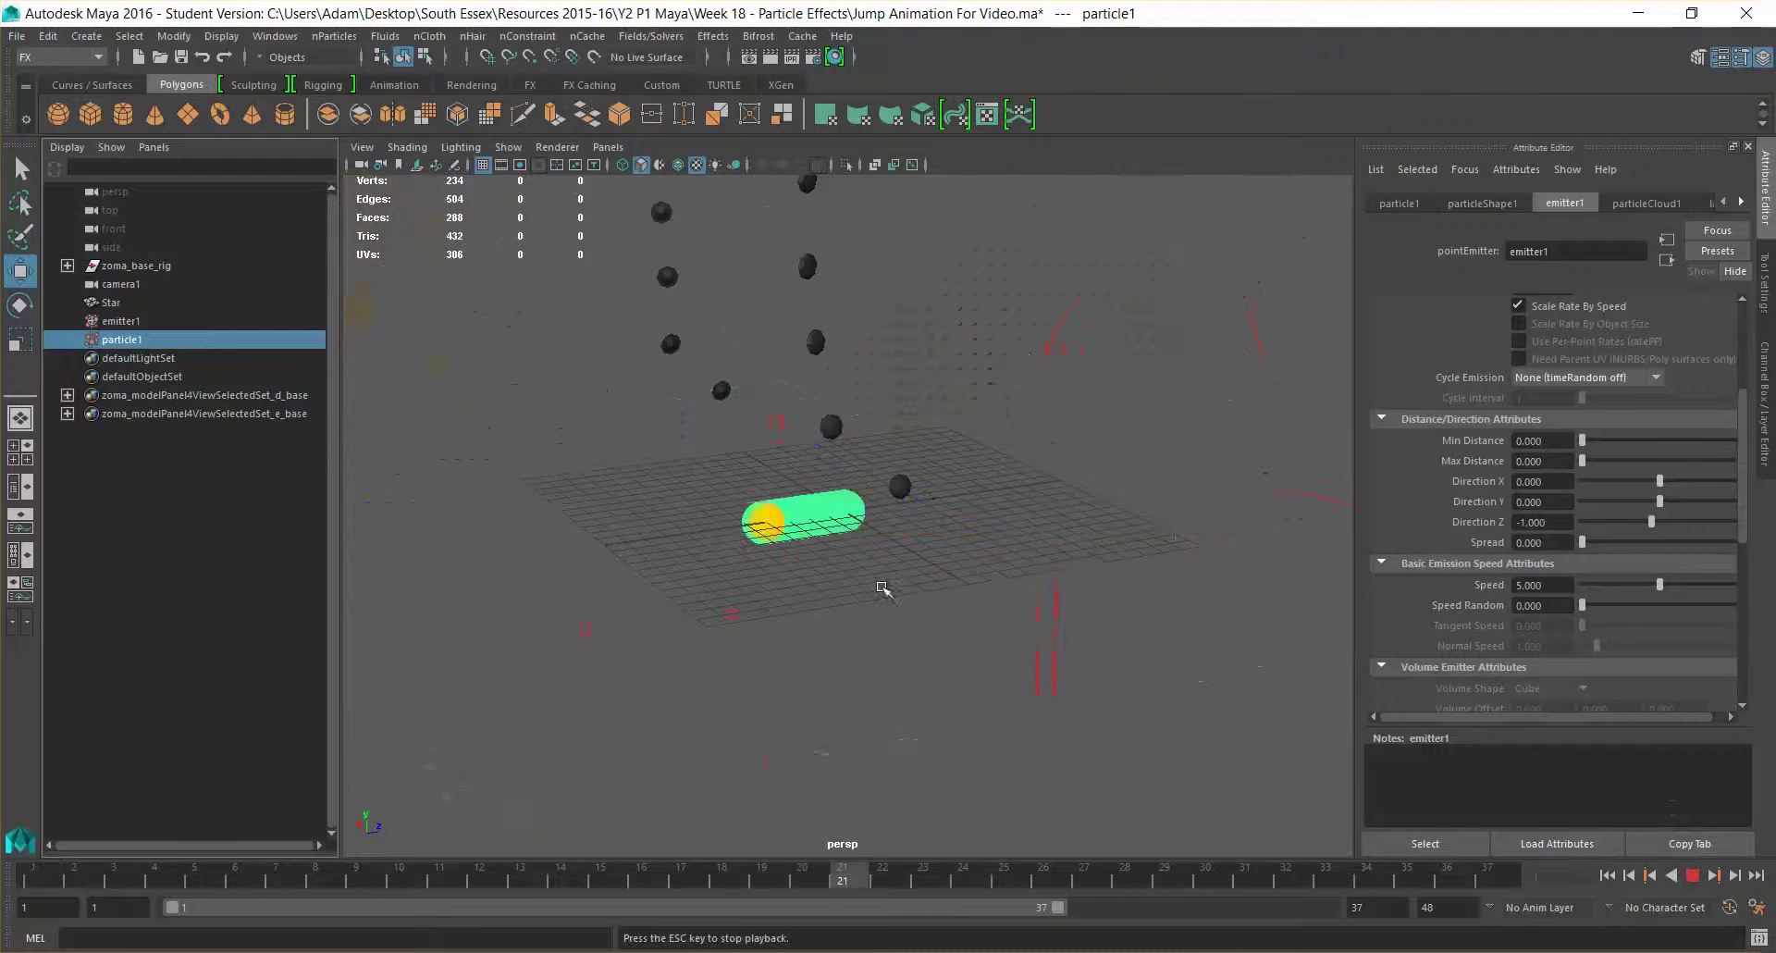
pyautogui.click(983, 626)
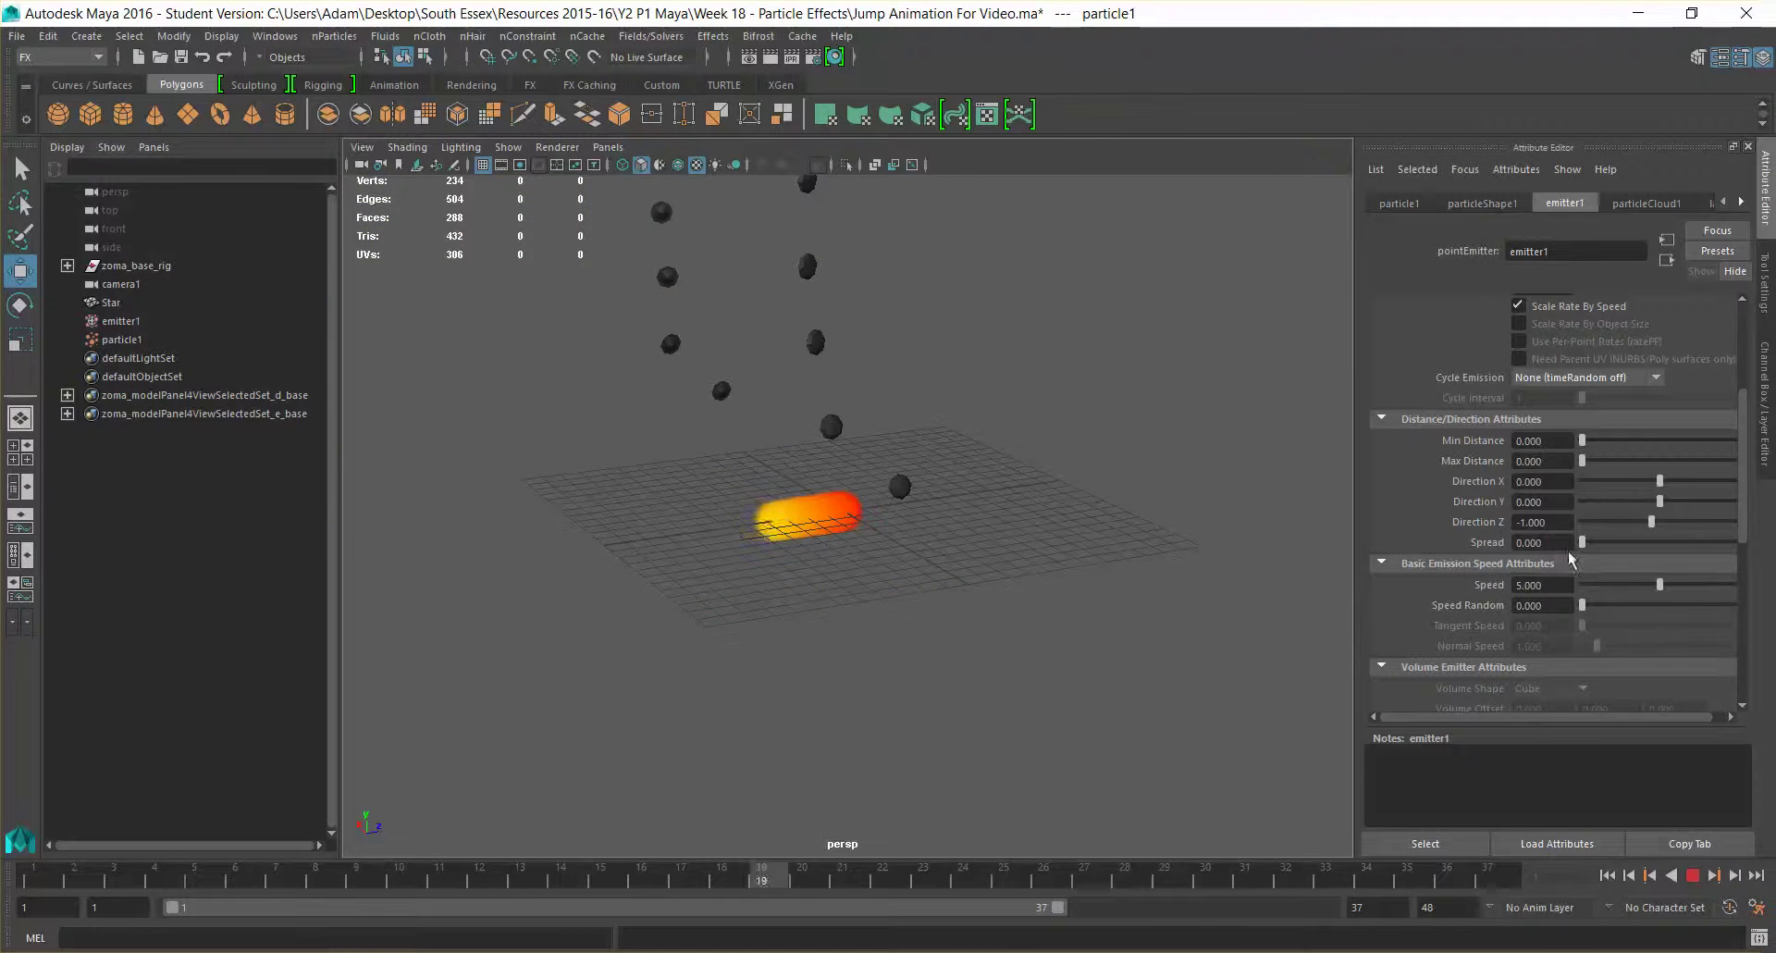
pyautogui.moveTo(1583, 544)
pyautogui.mouseDown()
pyautogui.moveTo(1700, 554)
pyautogui.moveTo(1607, 556)
pyautogui.mouseUp()
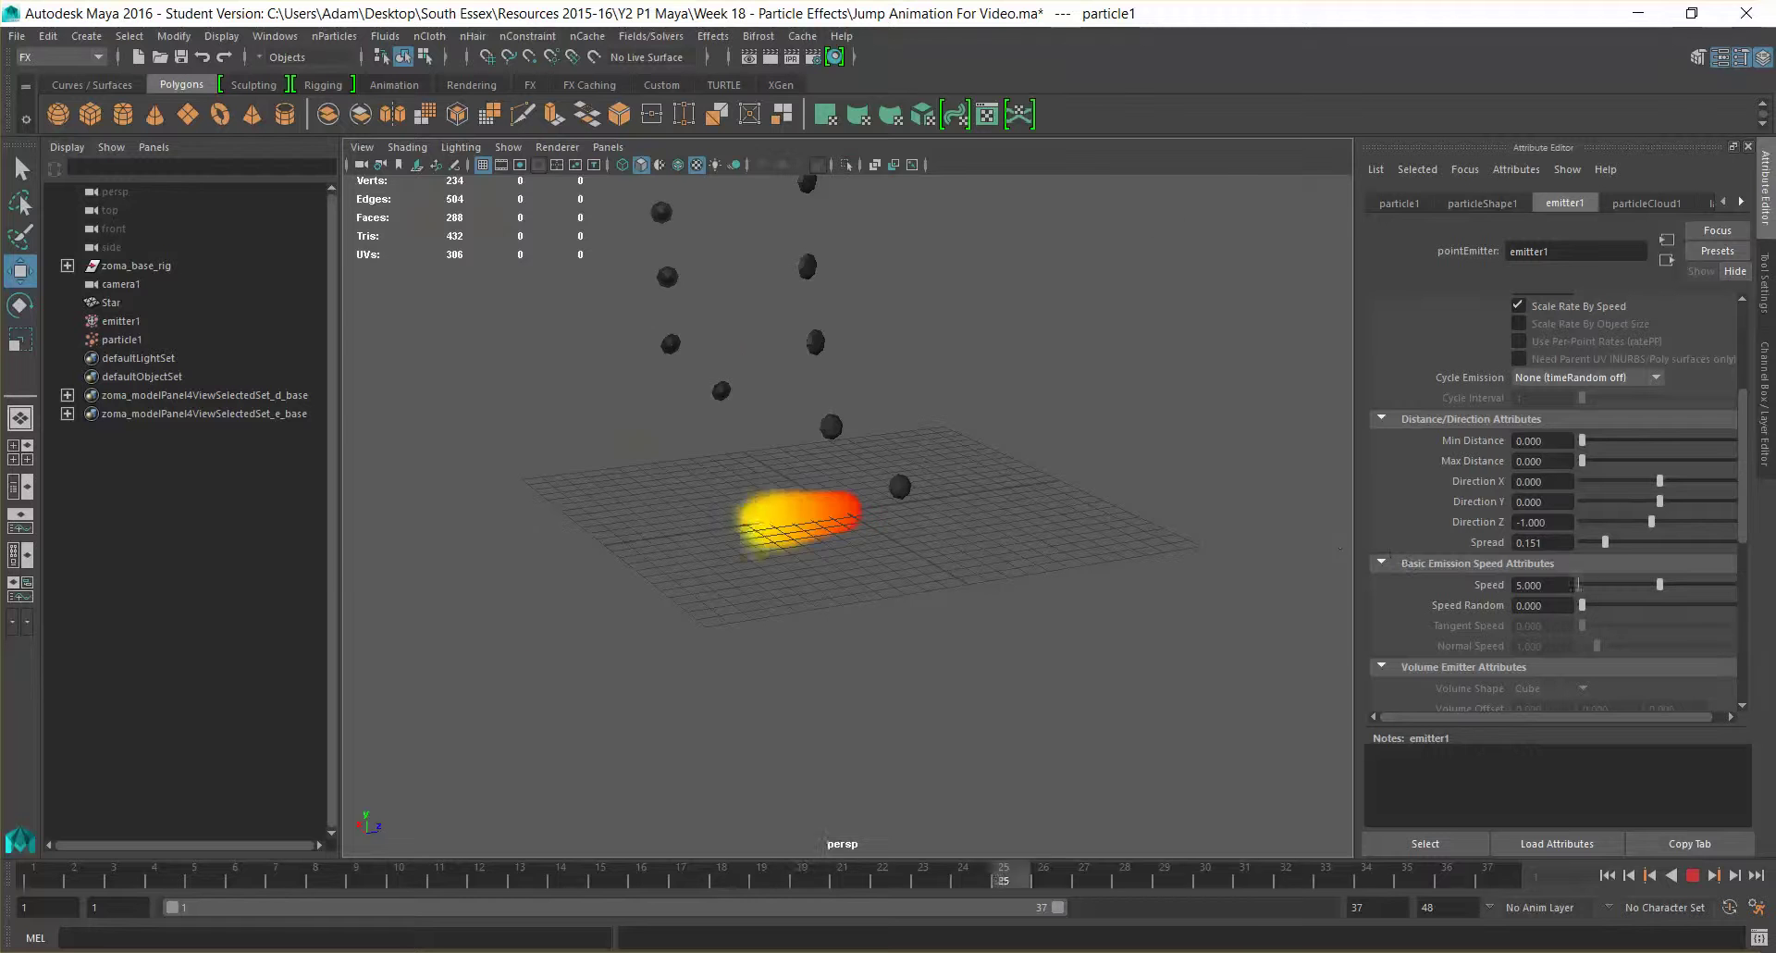
pyautogui.moveTo(1660, 585); pyautogui.dragTo(1733, 589)
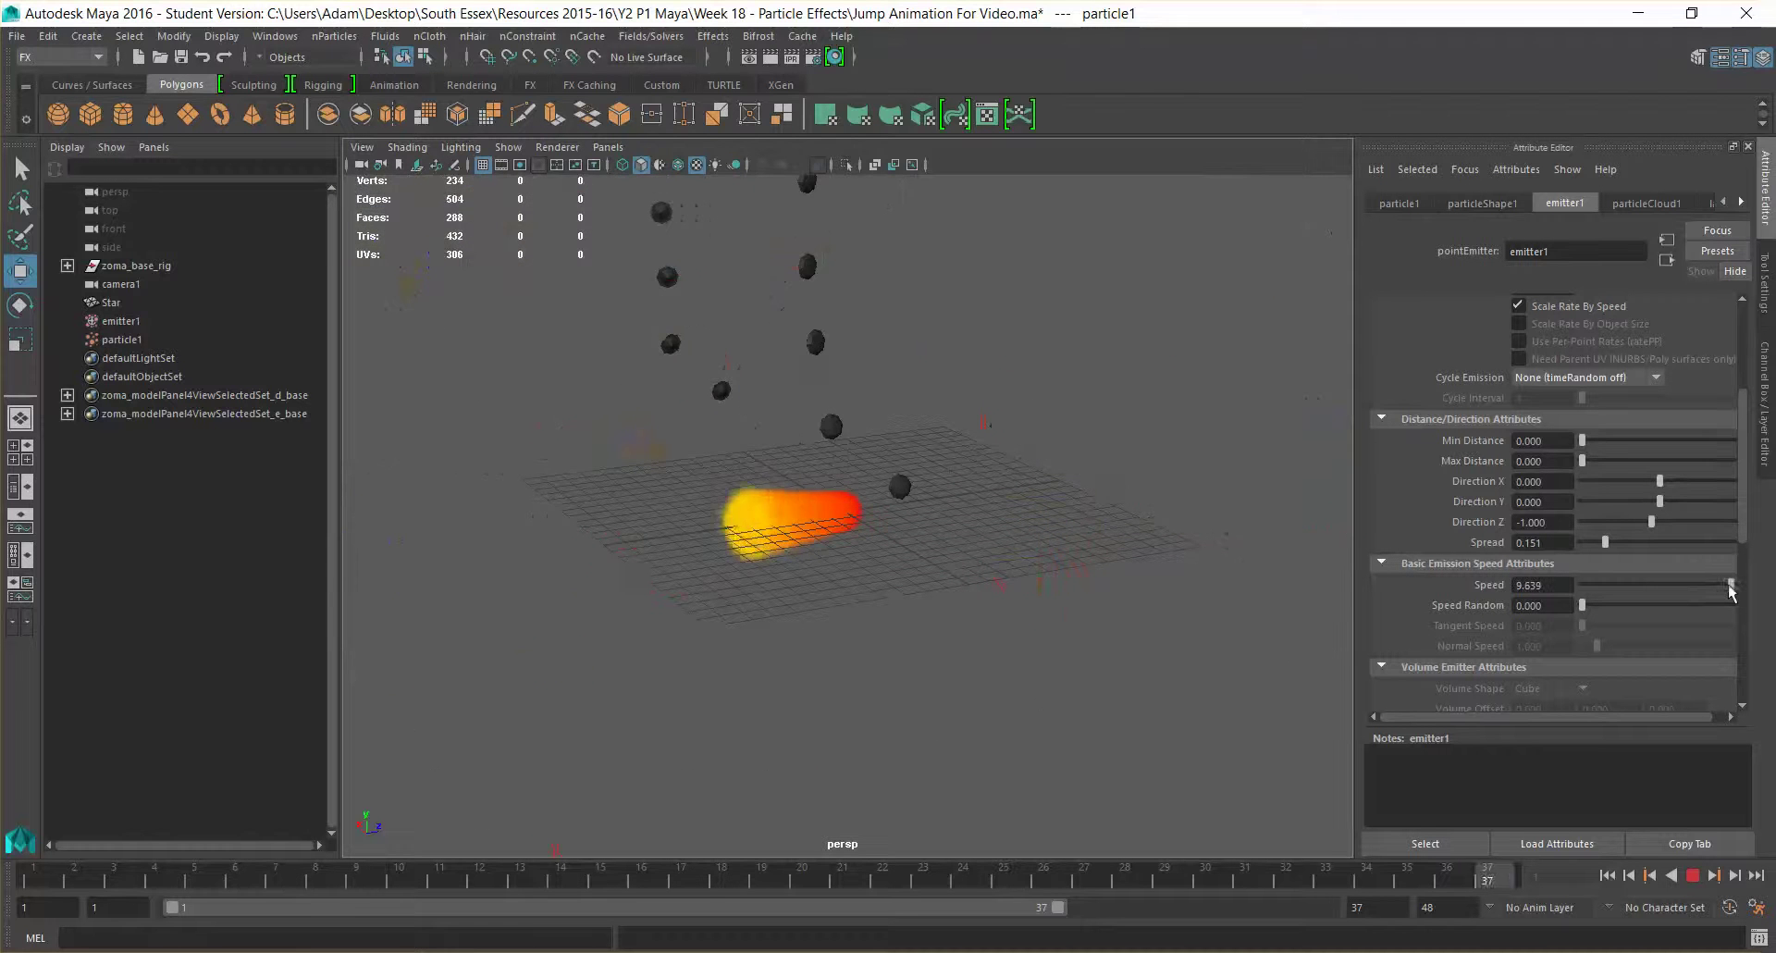
pyautogui.scroll(-5, 1178, 516)
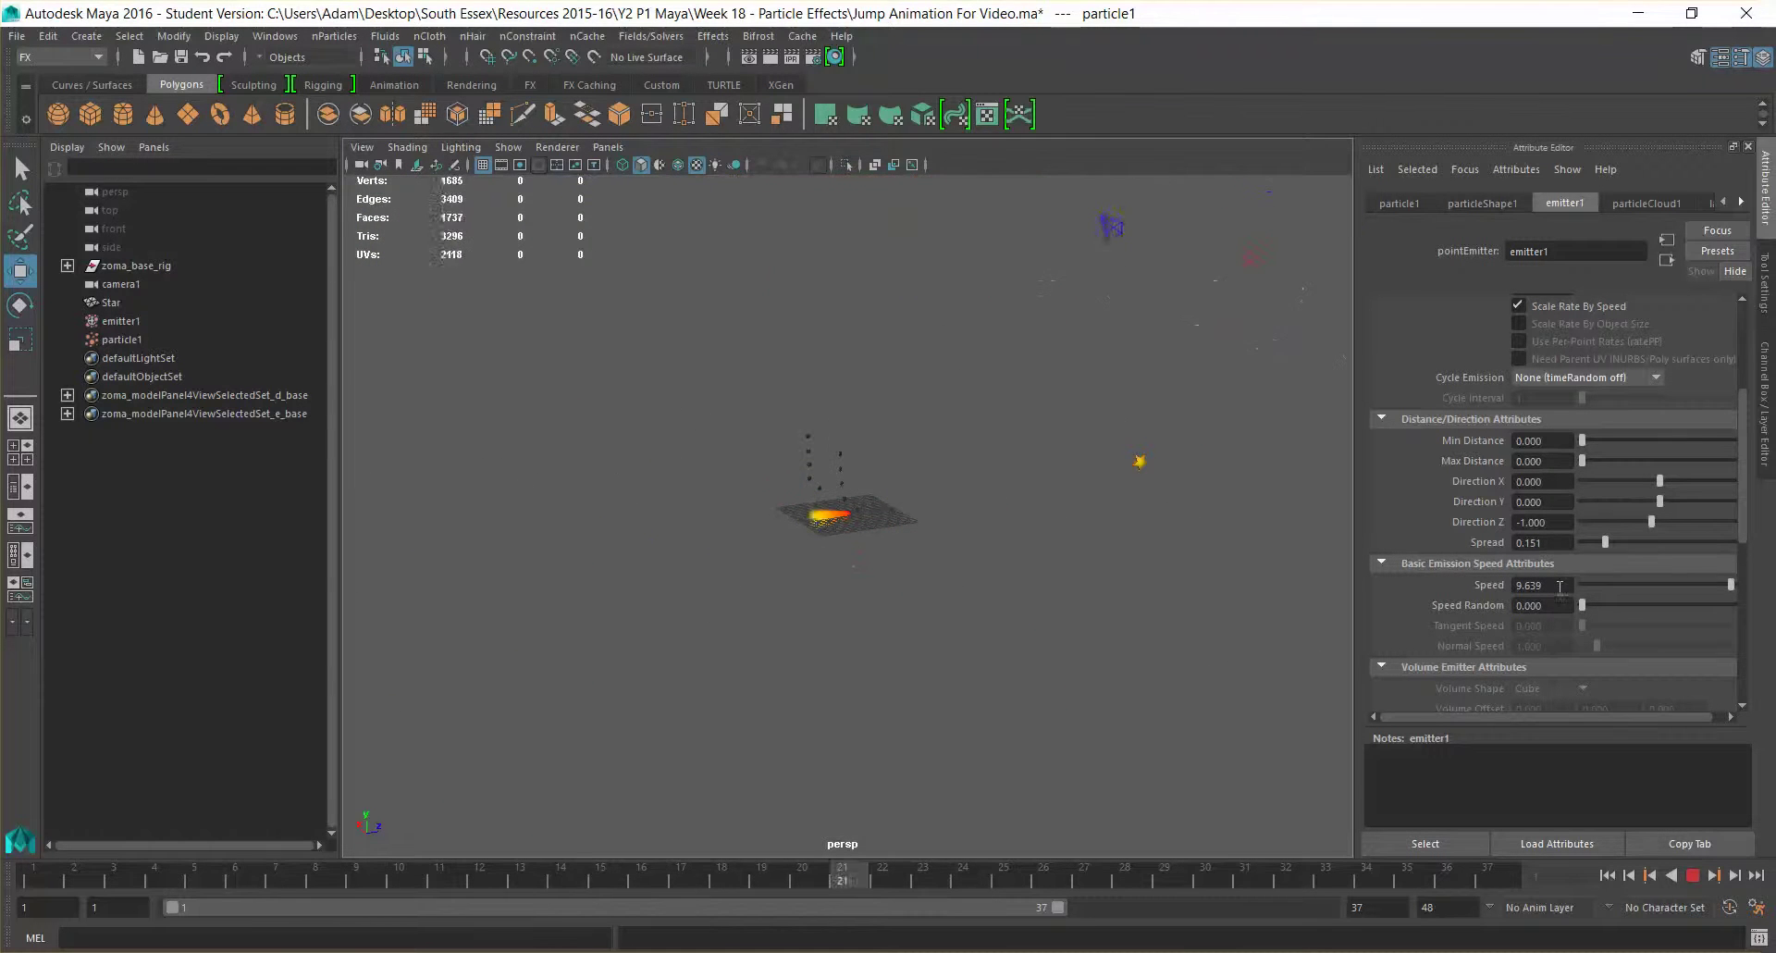
pyautogui.moveTo(1560, 586); pyautogui.dragTo(1506, 598)
pyautogui.write('10')
pyautogui.press('Return')
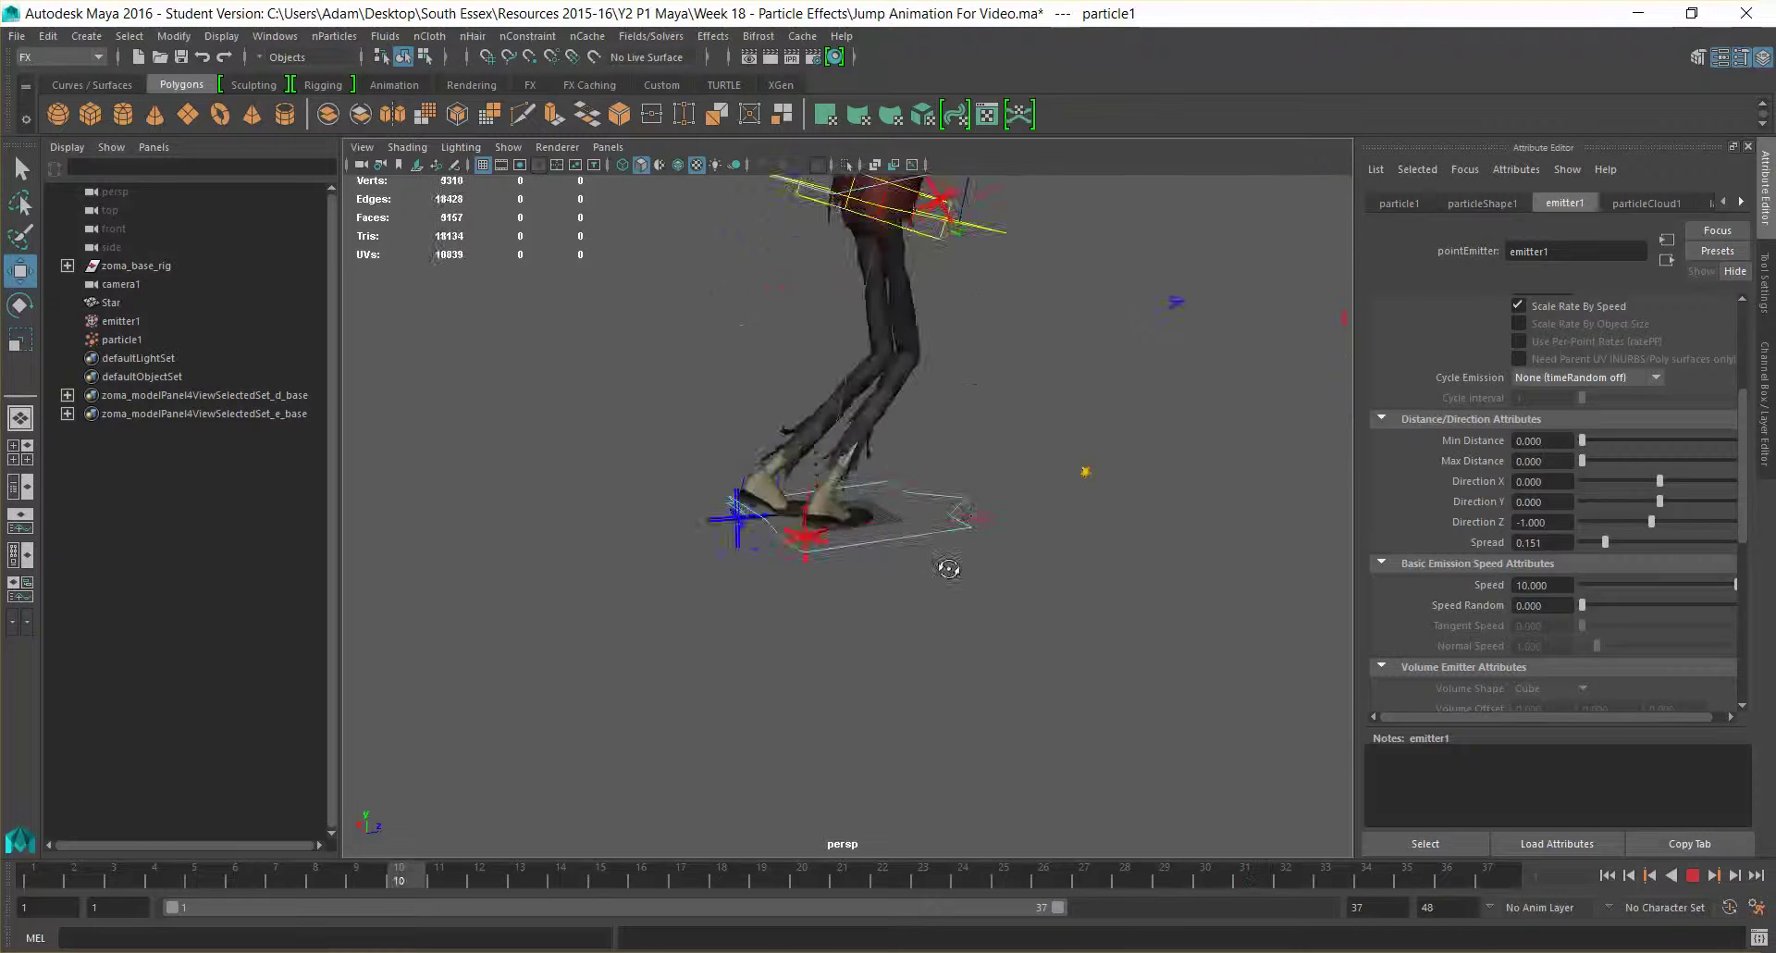
# Examine the spreading particle stream from several angles and distances, stopping the playback at frame 17.
pyautogui.moveTo(948, 563)
pyautogui.keyDown('alt'); pyautogui.mouseDown()
pyautogui.moveTo(1002, 606)
pyautogui.moveTo(1070, 614)
pyautogui.moveTo(998, 620)
pyautogui.moveTo(944, 544)
pyautogui.mouseUp(); pyautogui.keyUp('alt')
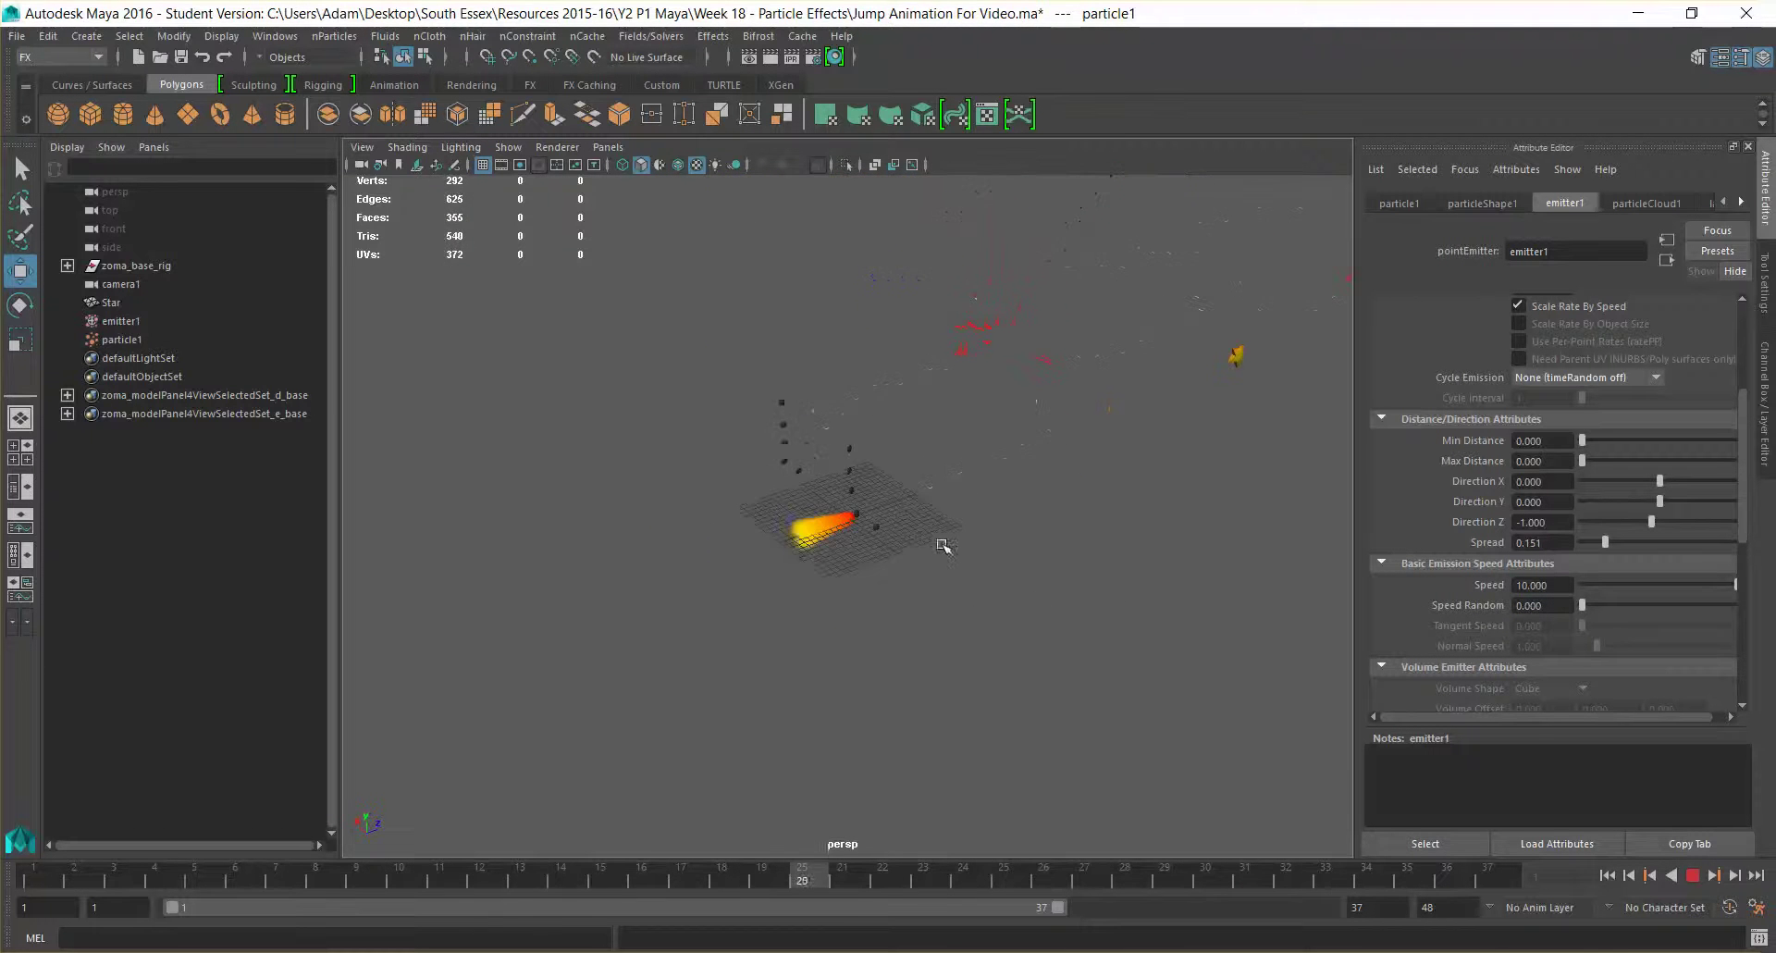
pyautogui.scroll(6, 944, 544)
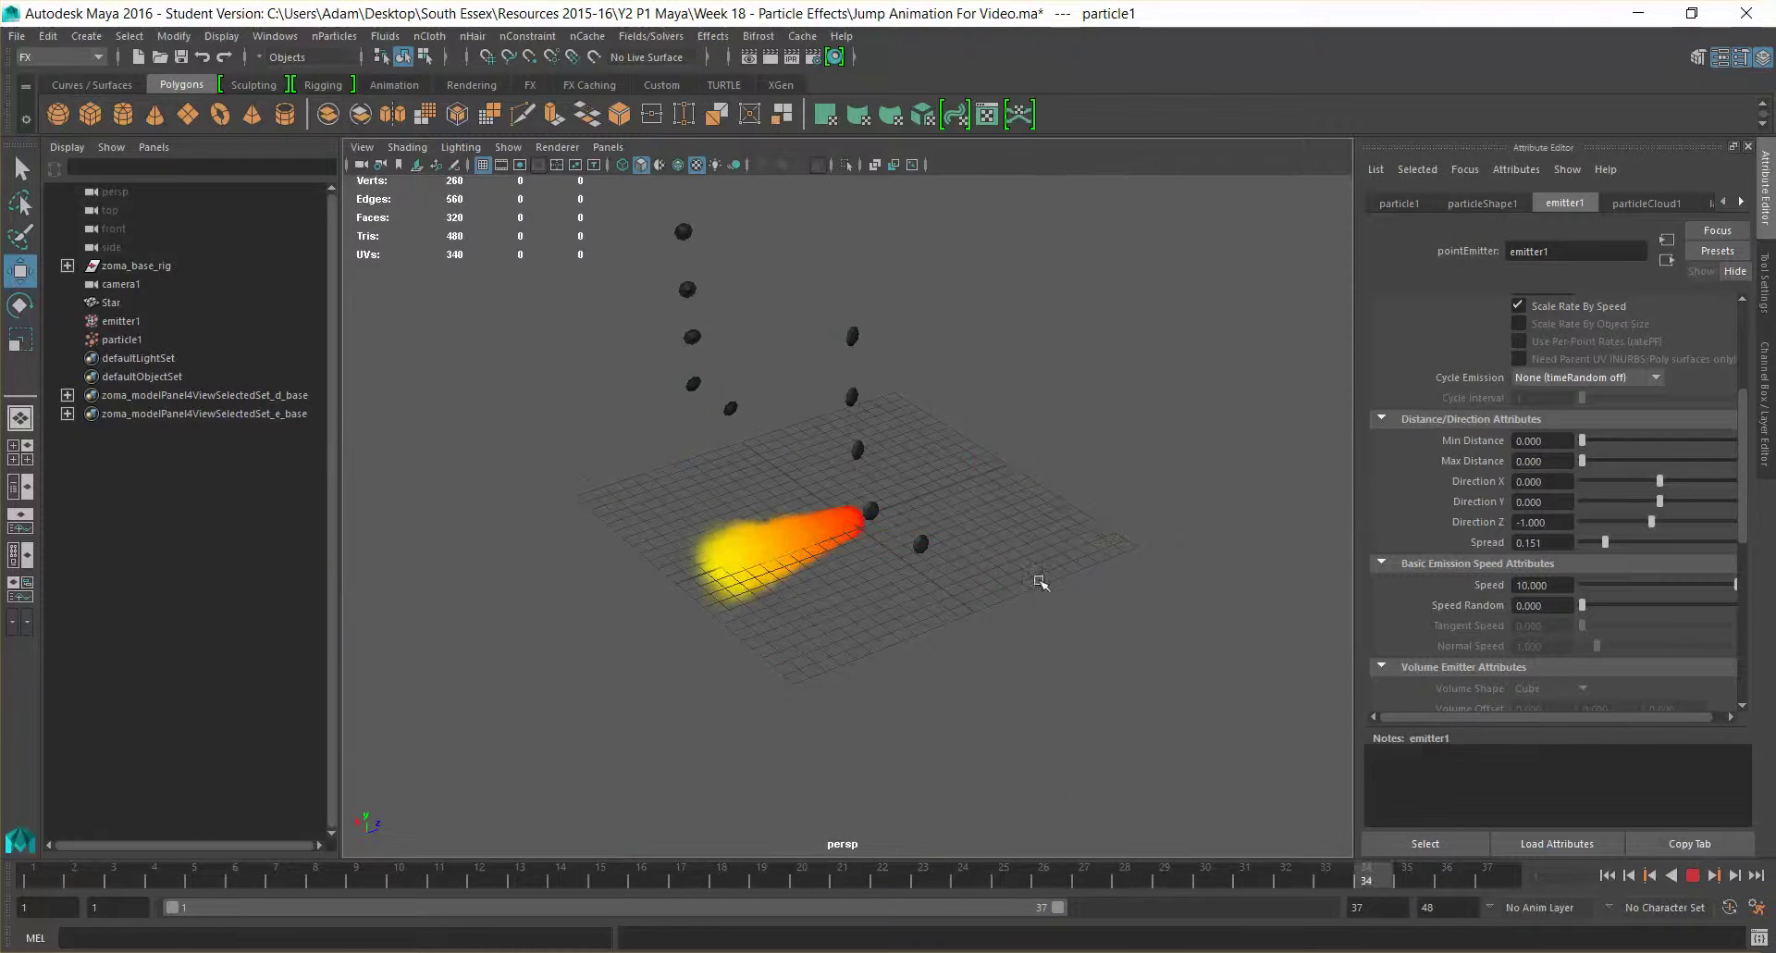
pyautogui.keyDown('alt'); pyautogui.moveTo(1039, 586); pyautogui.dragTo(1242, 578); pyautogui.keyUp('alt')
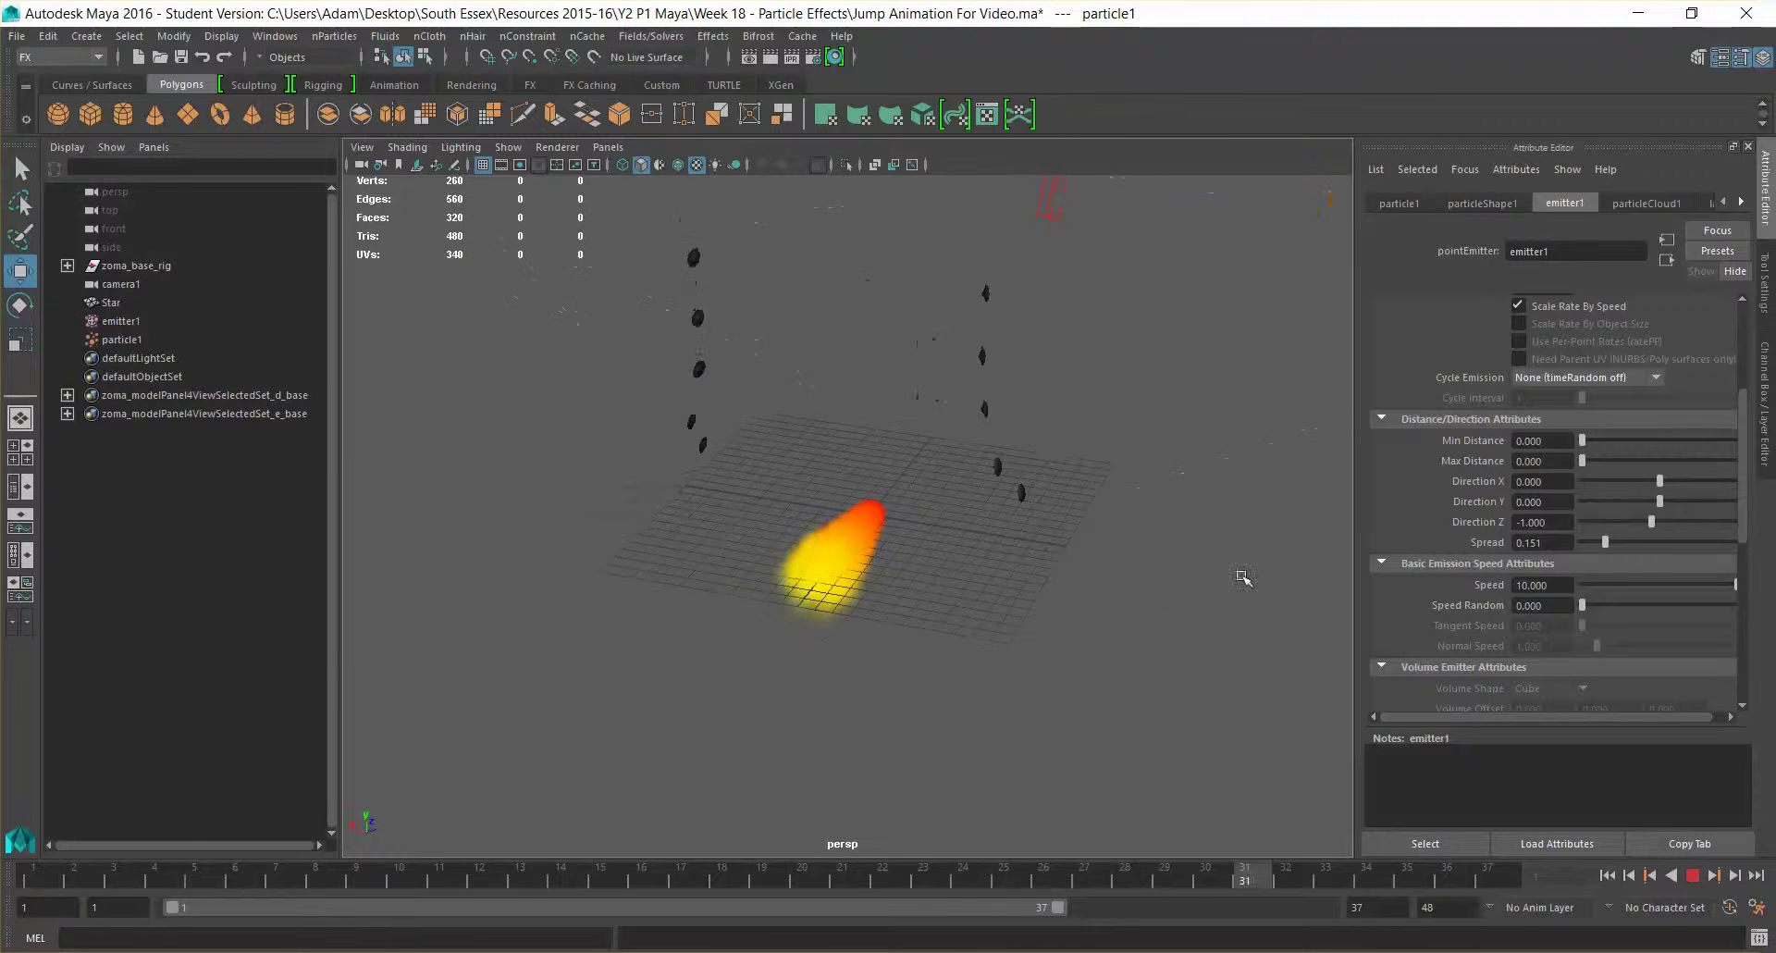
pyautogui.click(1694, 873)
pyautogui.keyDown('alt'); pyautogui.moveTo(843, 554); pyautogui.dragTo(770, 532); pyautogui.keyUp('alt')
pyautogui.keyDown('alt'); pyautogui.moveTo(931, 541); pyautogui.dragTo(832, 569, button='right'); pyautogui.keyUp('alt')
pyautogui.keyDown('alt'); pyautogui.moveTo(832, 569); pyautogui.dragTo(956, 548); pyautogui.keyUp('alt')
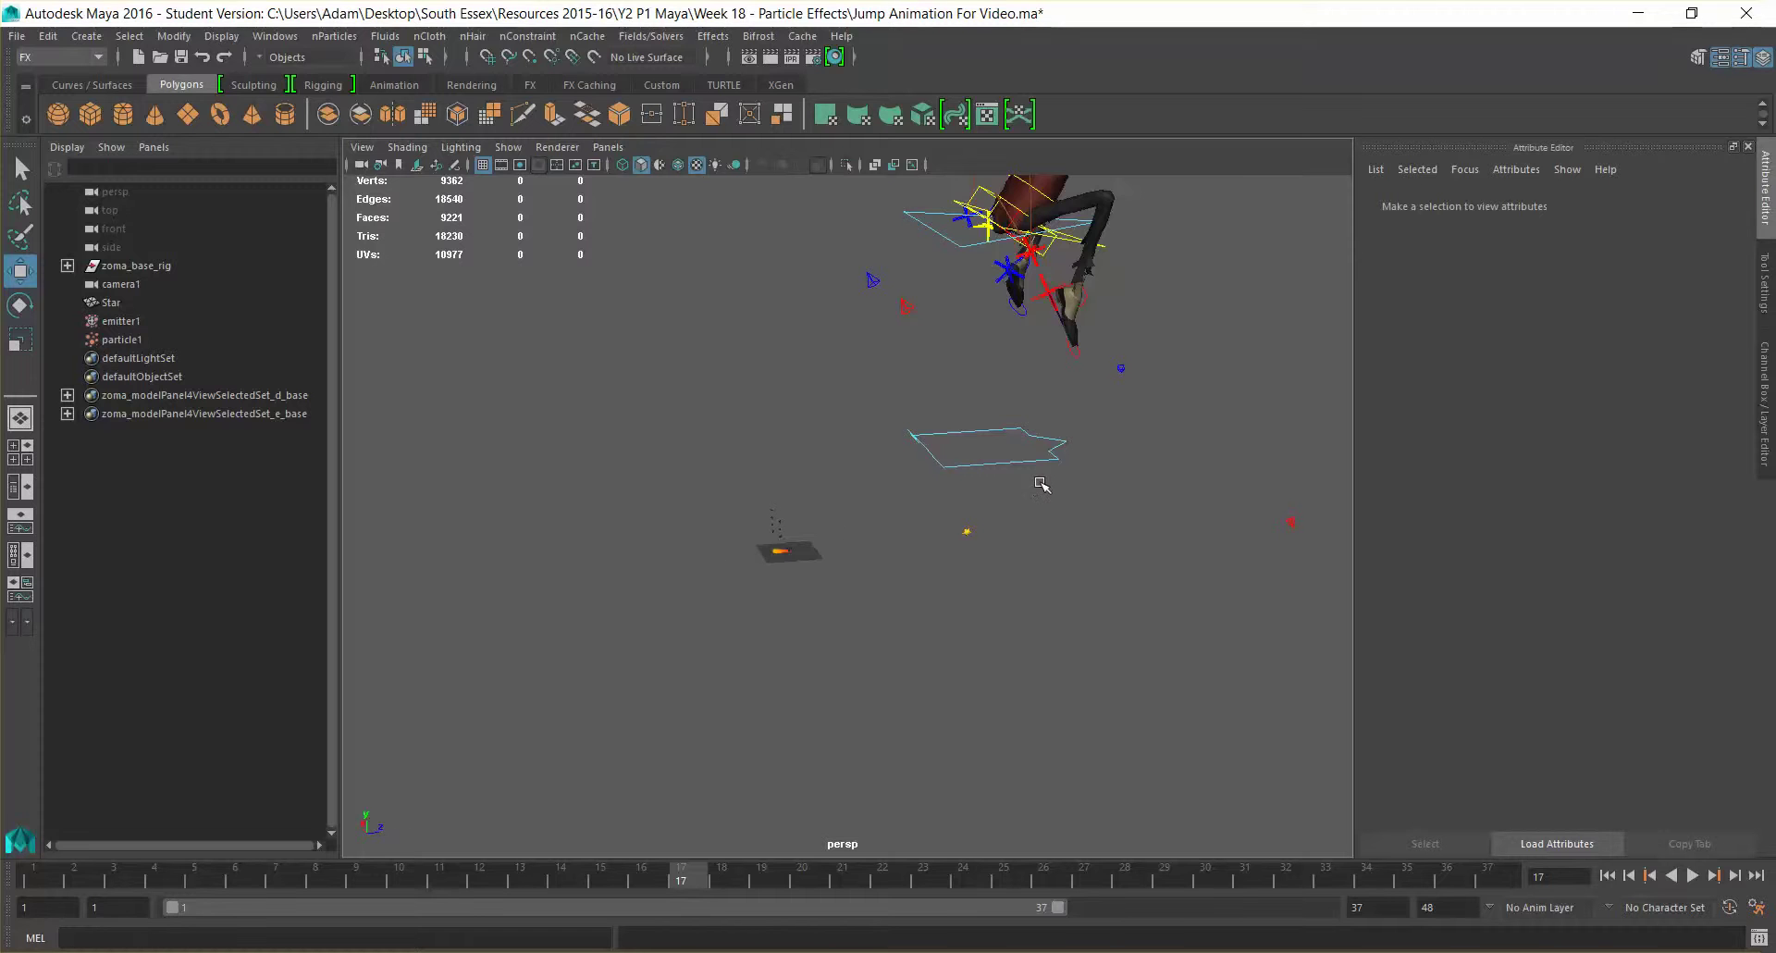
pyautogui.keyDown('alt'); pyautogui.moveTo(531, 593); pyautogui.dragTo(630, 564, button='right'); pyautogui.keyUp('alt')
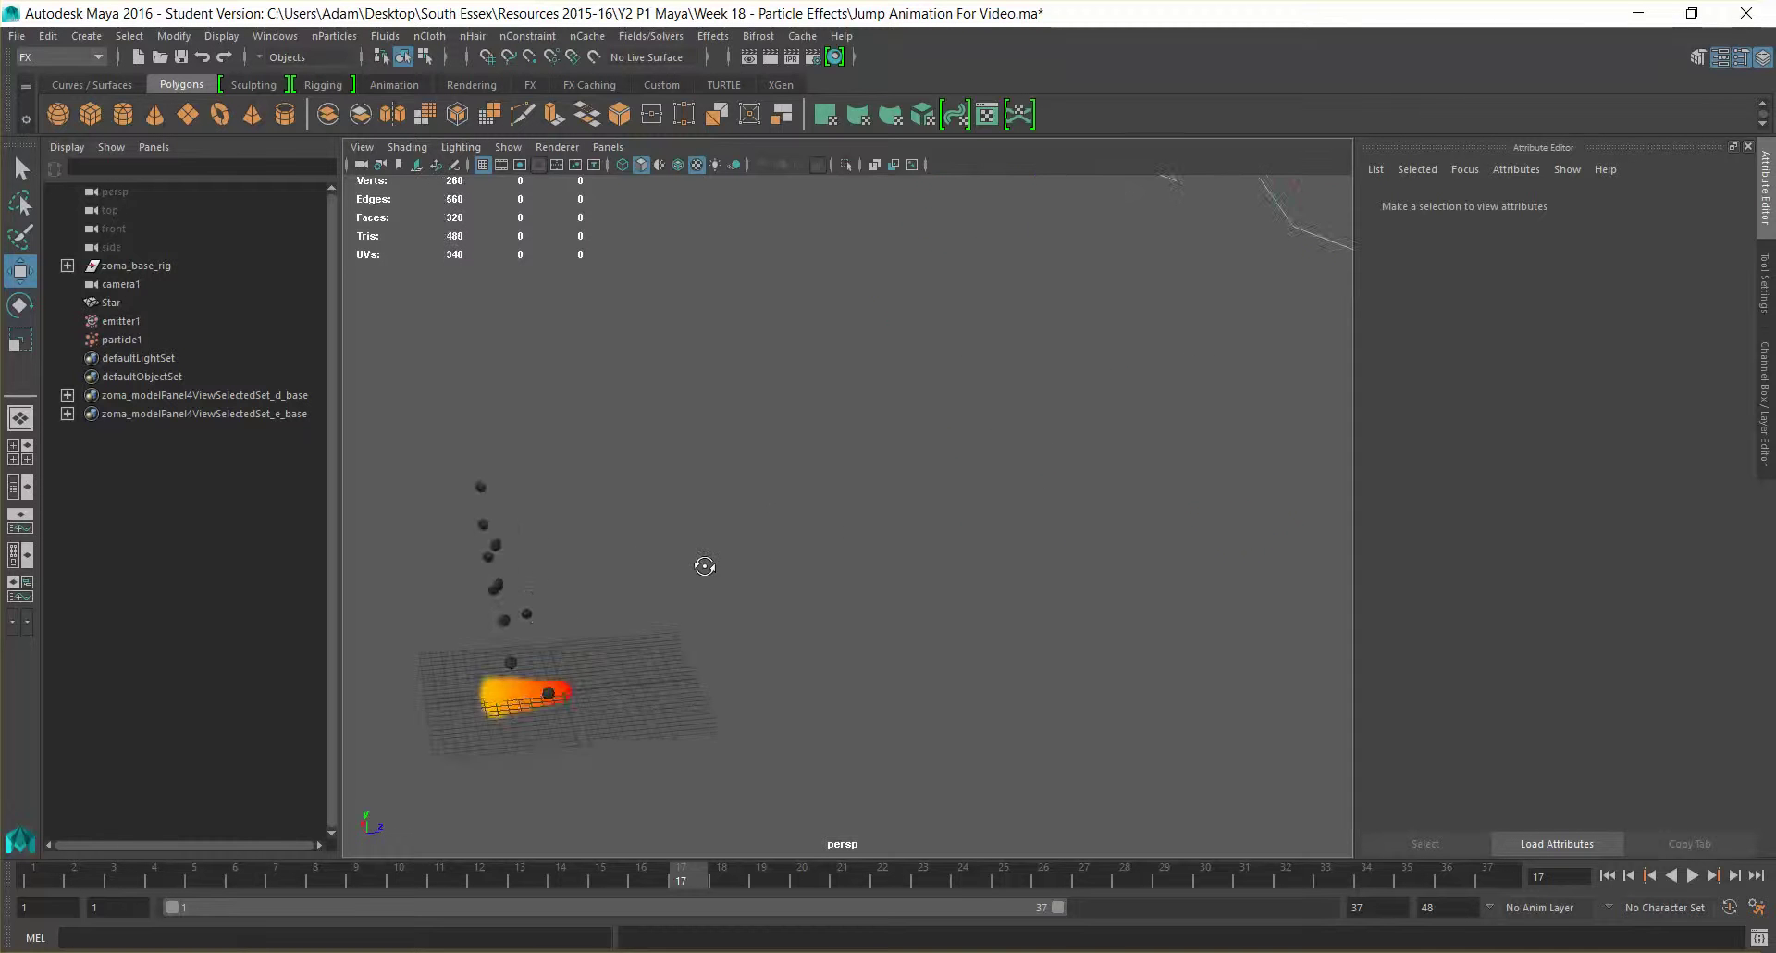
# Return to frame 1 and snap emitter1 onto the centre of the right foot control at the heel.
pyautogui.keyDown('alt'); pyautogui.moveTo(705, 565); pyautogui.dragTo(733, 547); pyautogui.keyUp('alt')
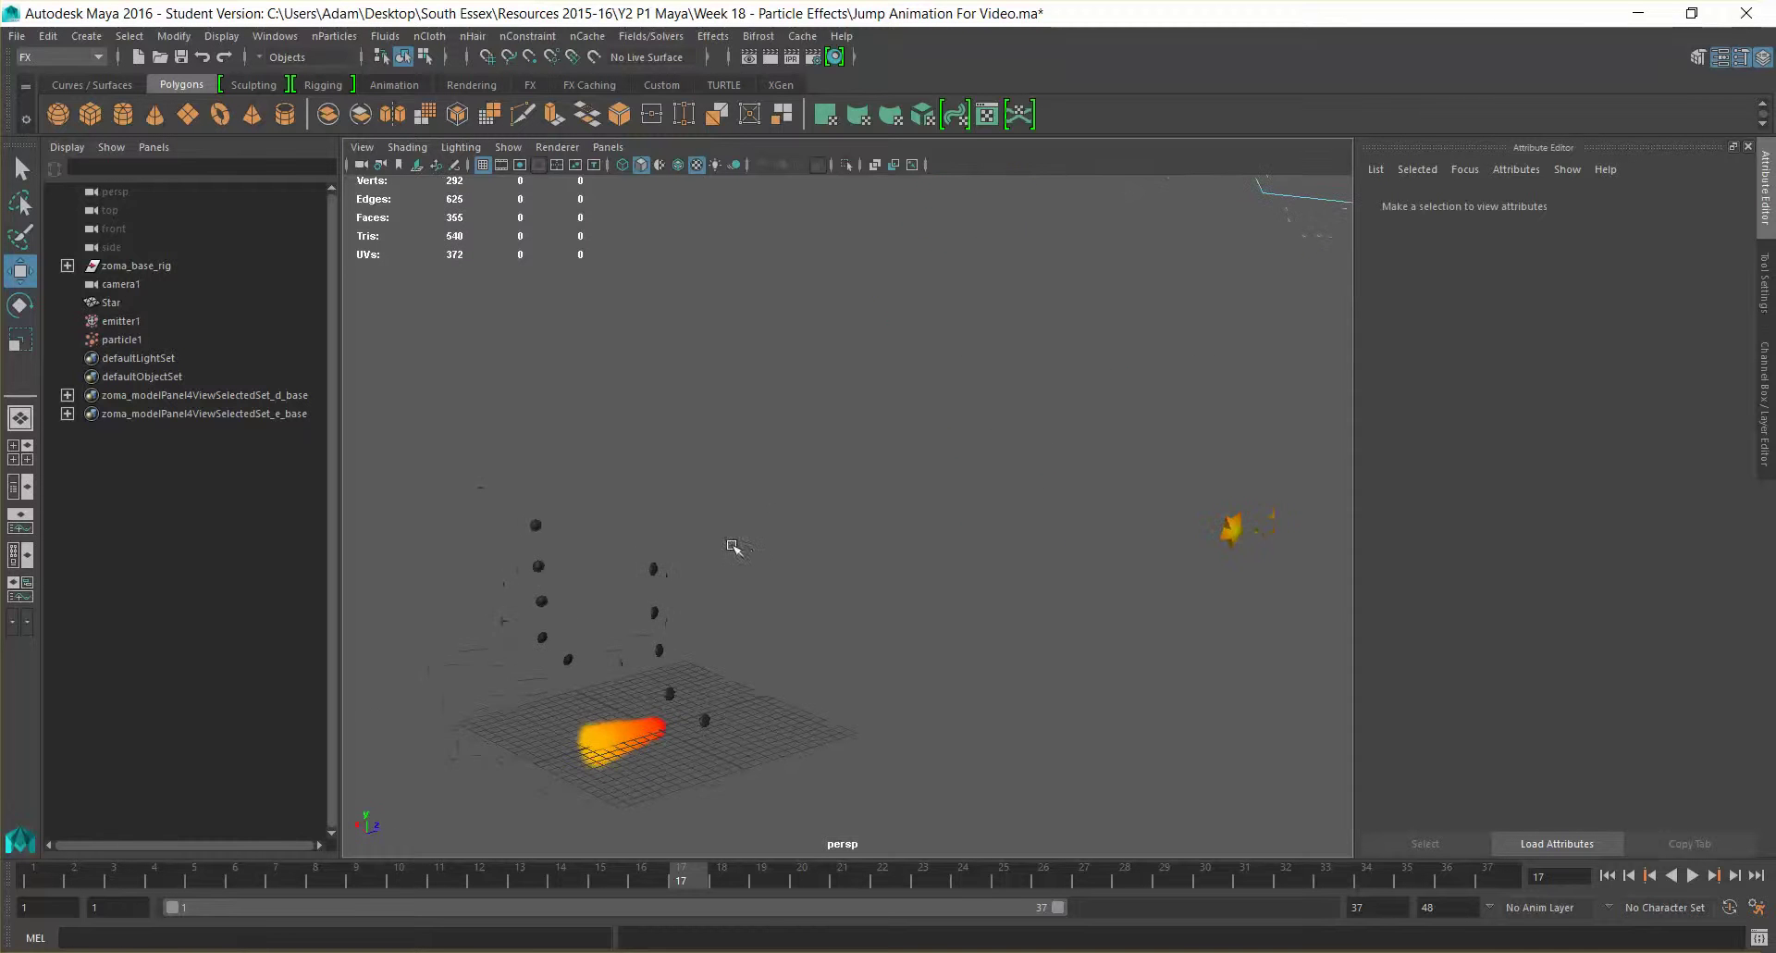
pyautogui.click(52, 888)
pyautogui.keyDown('alt'); pyautogui.moveTo(743, 787); pyautogui.dragTo(709, 654); pyautogui.keyUp('alt')
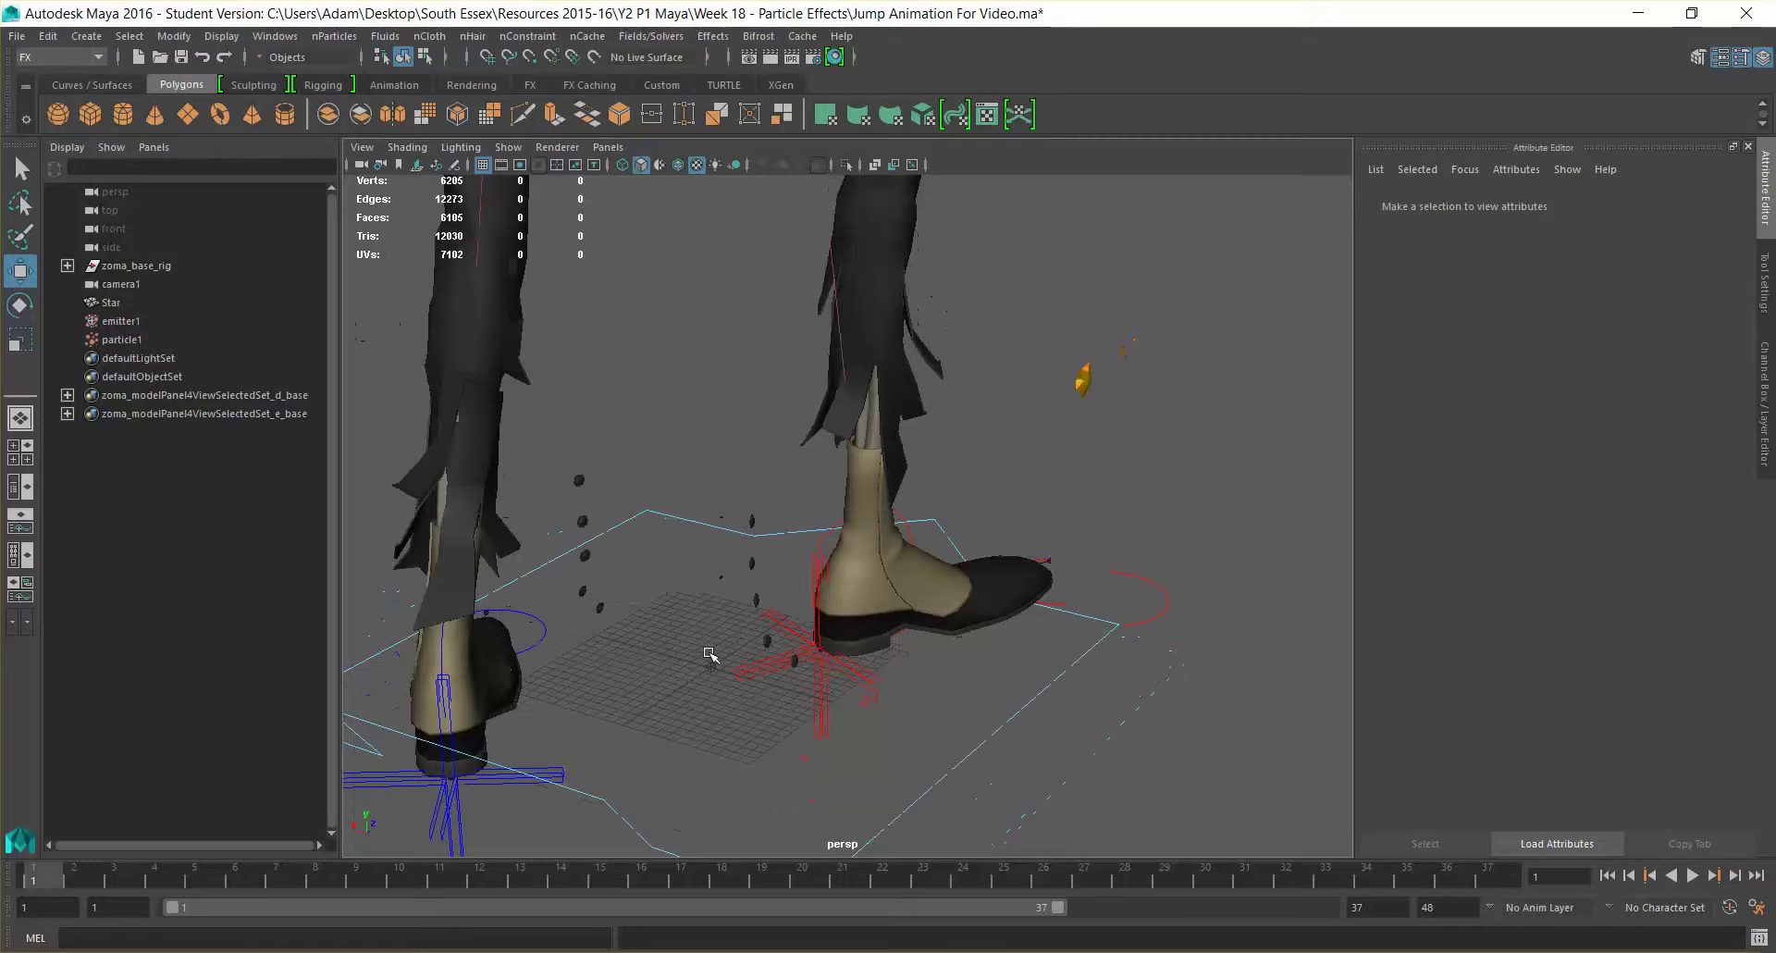
pyautogui.click(710, 668)
pyautogui.scroll(5, 782, 708)
pyautogui.keyDown('alt'); pyautogui.moveTo(785, 709); pyautogui.dragTo(878, 451, button='middle'); pyautogui.keyUp('alt')
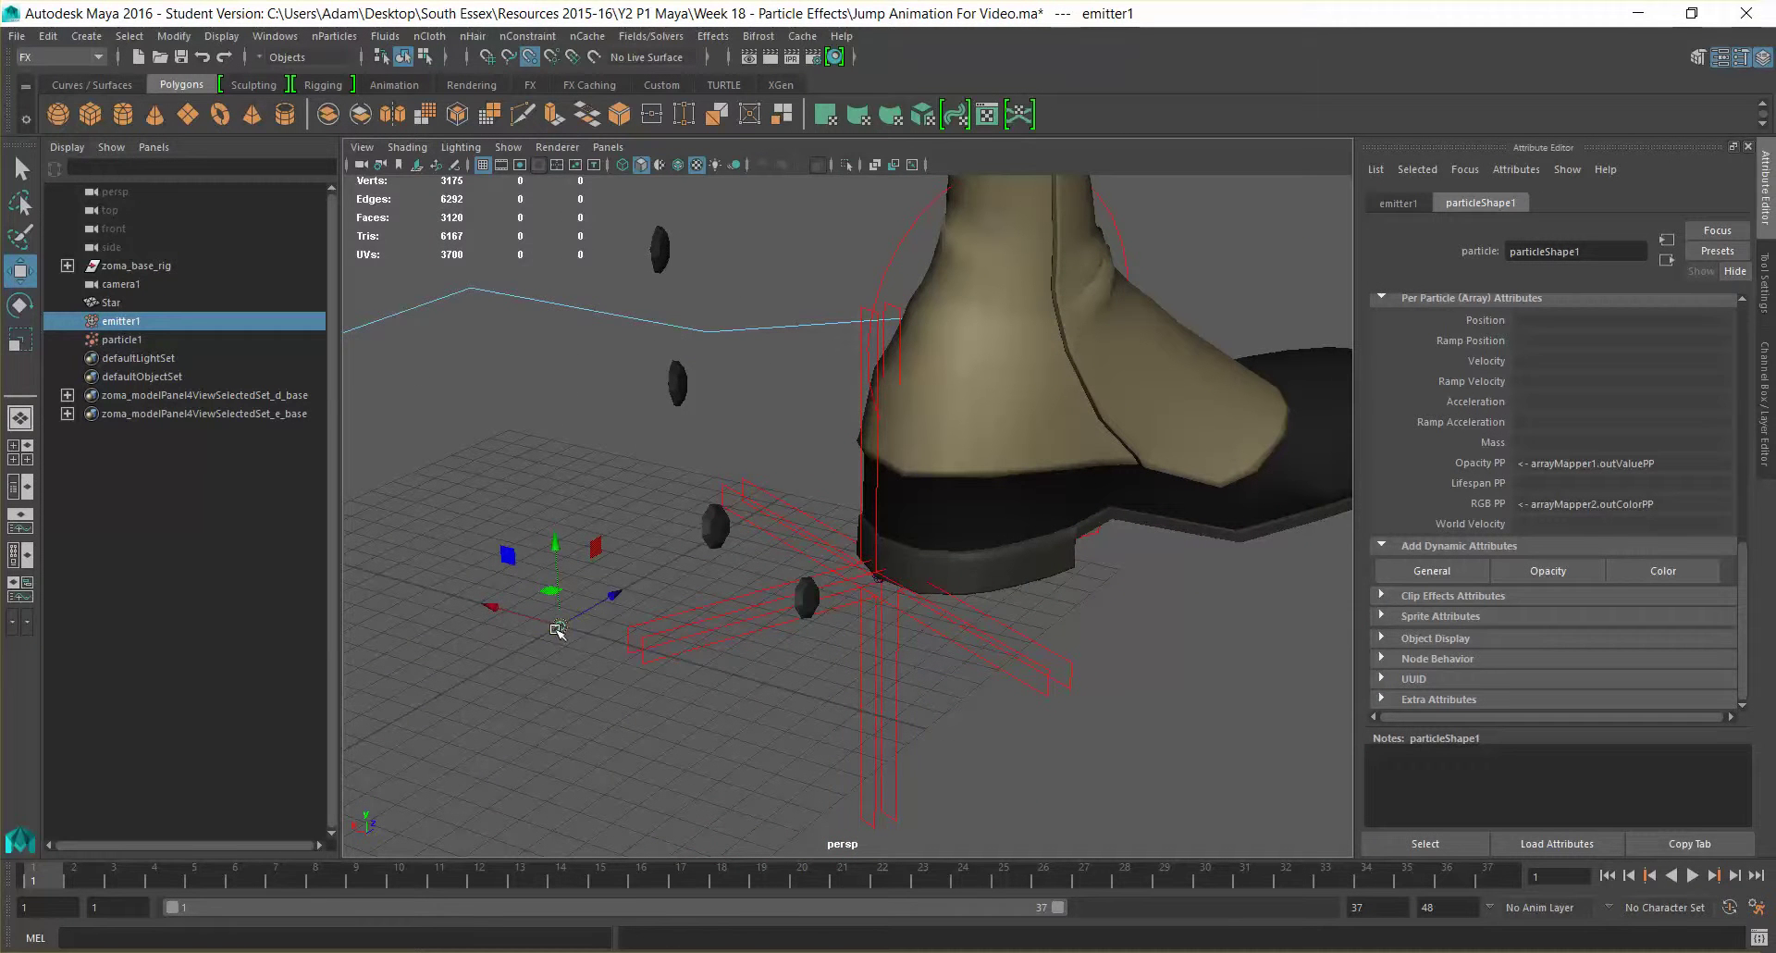
pyautogui.moveTo(558, 629); pyautogui.dragTo(721, 627)
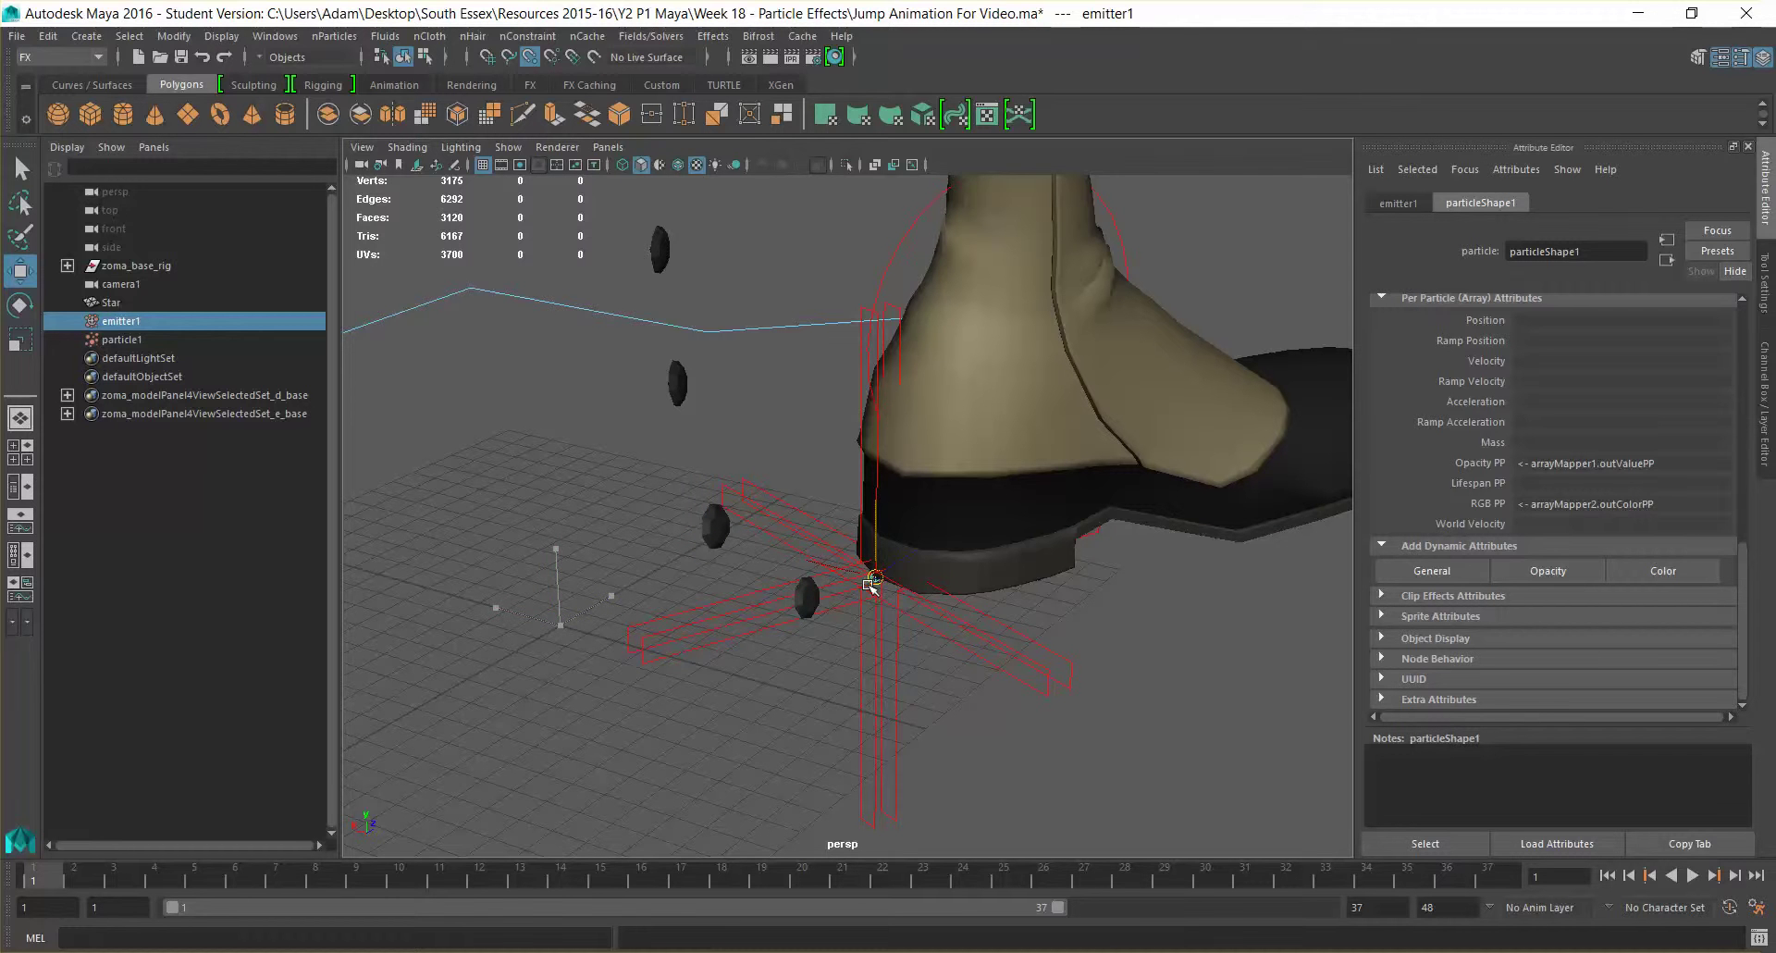
pyautogui.moveTo(873, 583); pyautogui.dragTo(874, 579)
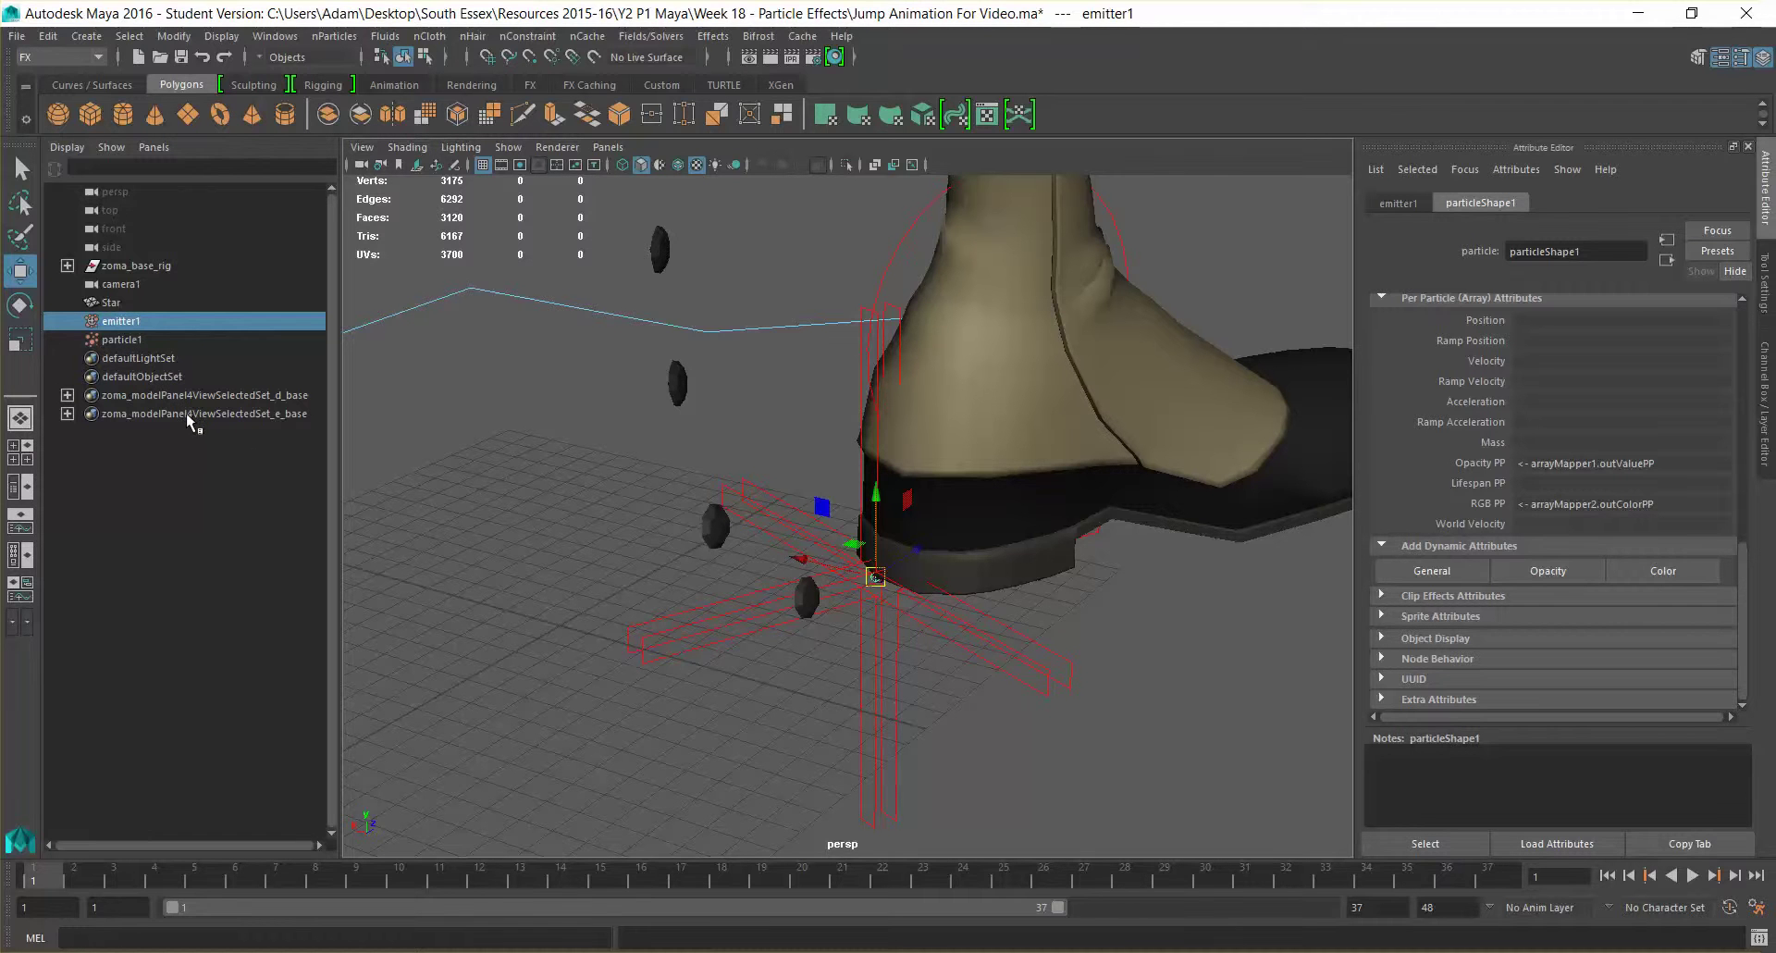
# Parent emitter1 to the right foot control zoma_ac_rt_footik and clear the selection.
pyautogui.keyDown('shift'); pyautogui.click(881, 650); pyautogui.keyUp('shift')
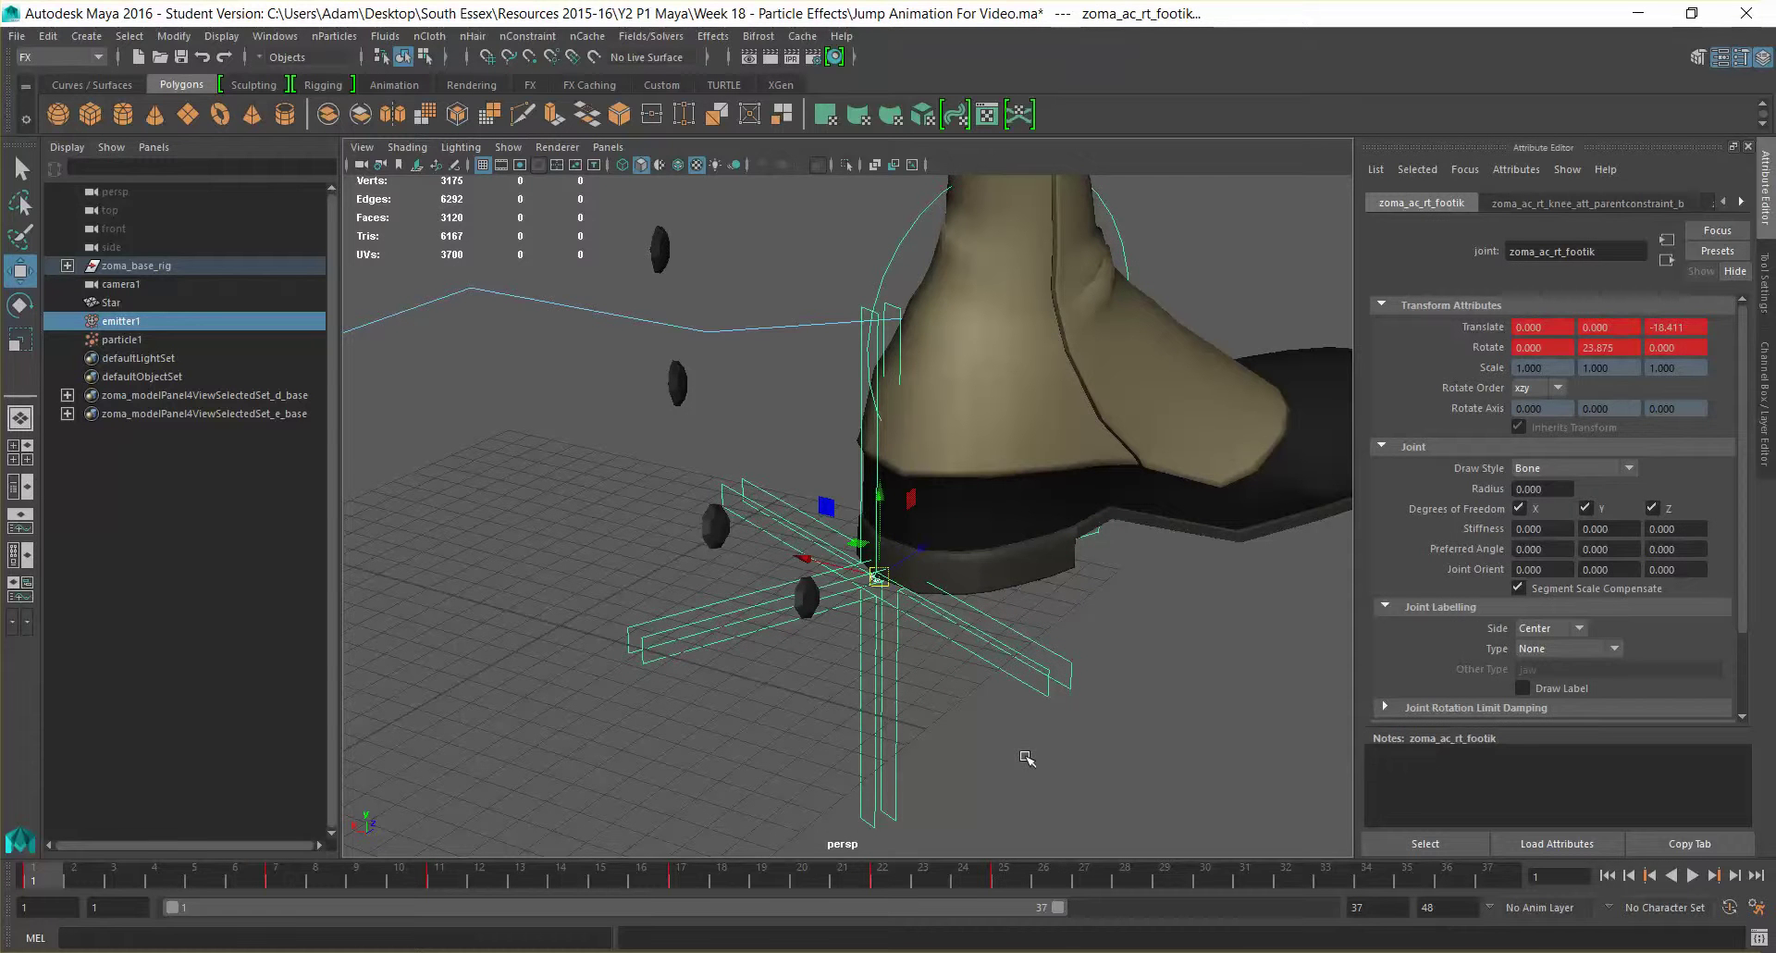
pyautogui.press('p')
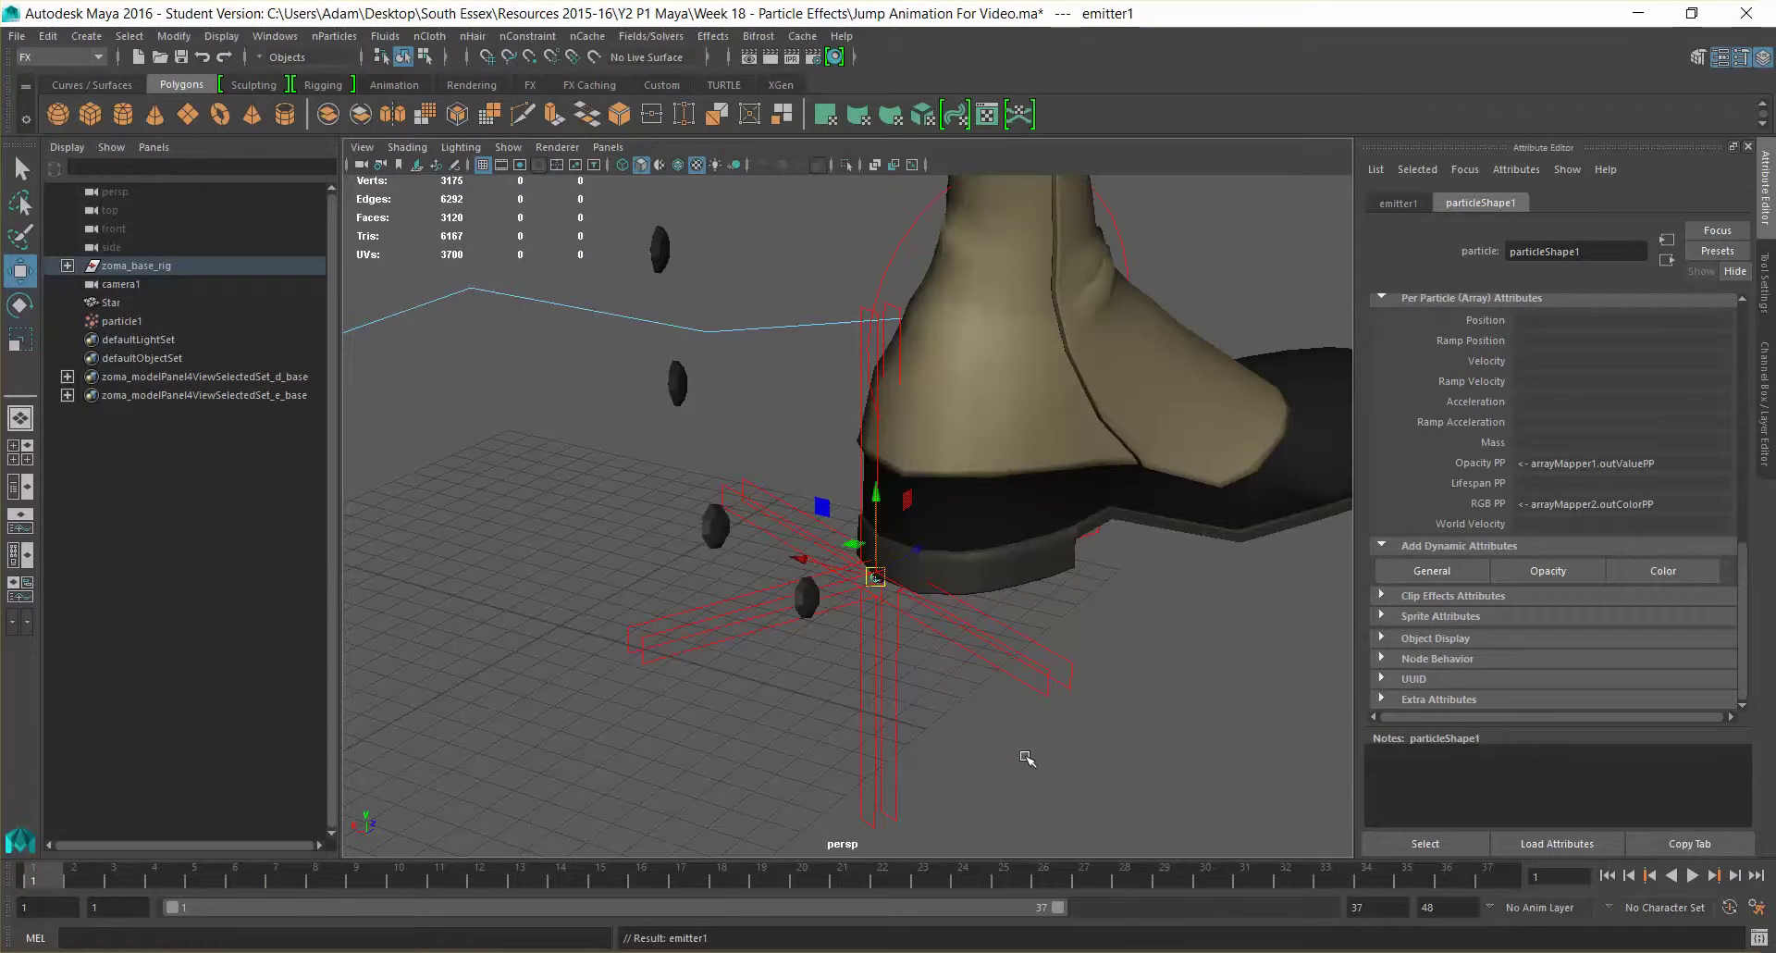
pyautogui.click(992, 763)
# Play the jump animation to check how the particles follow the right foot, stopping at frame 29.
pyautogui.scroll(-10, 1014, 653)
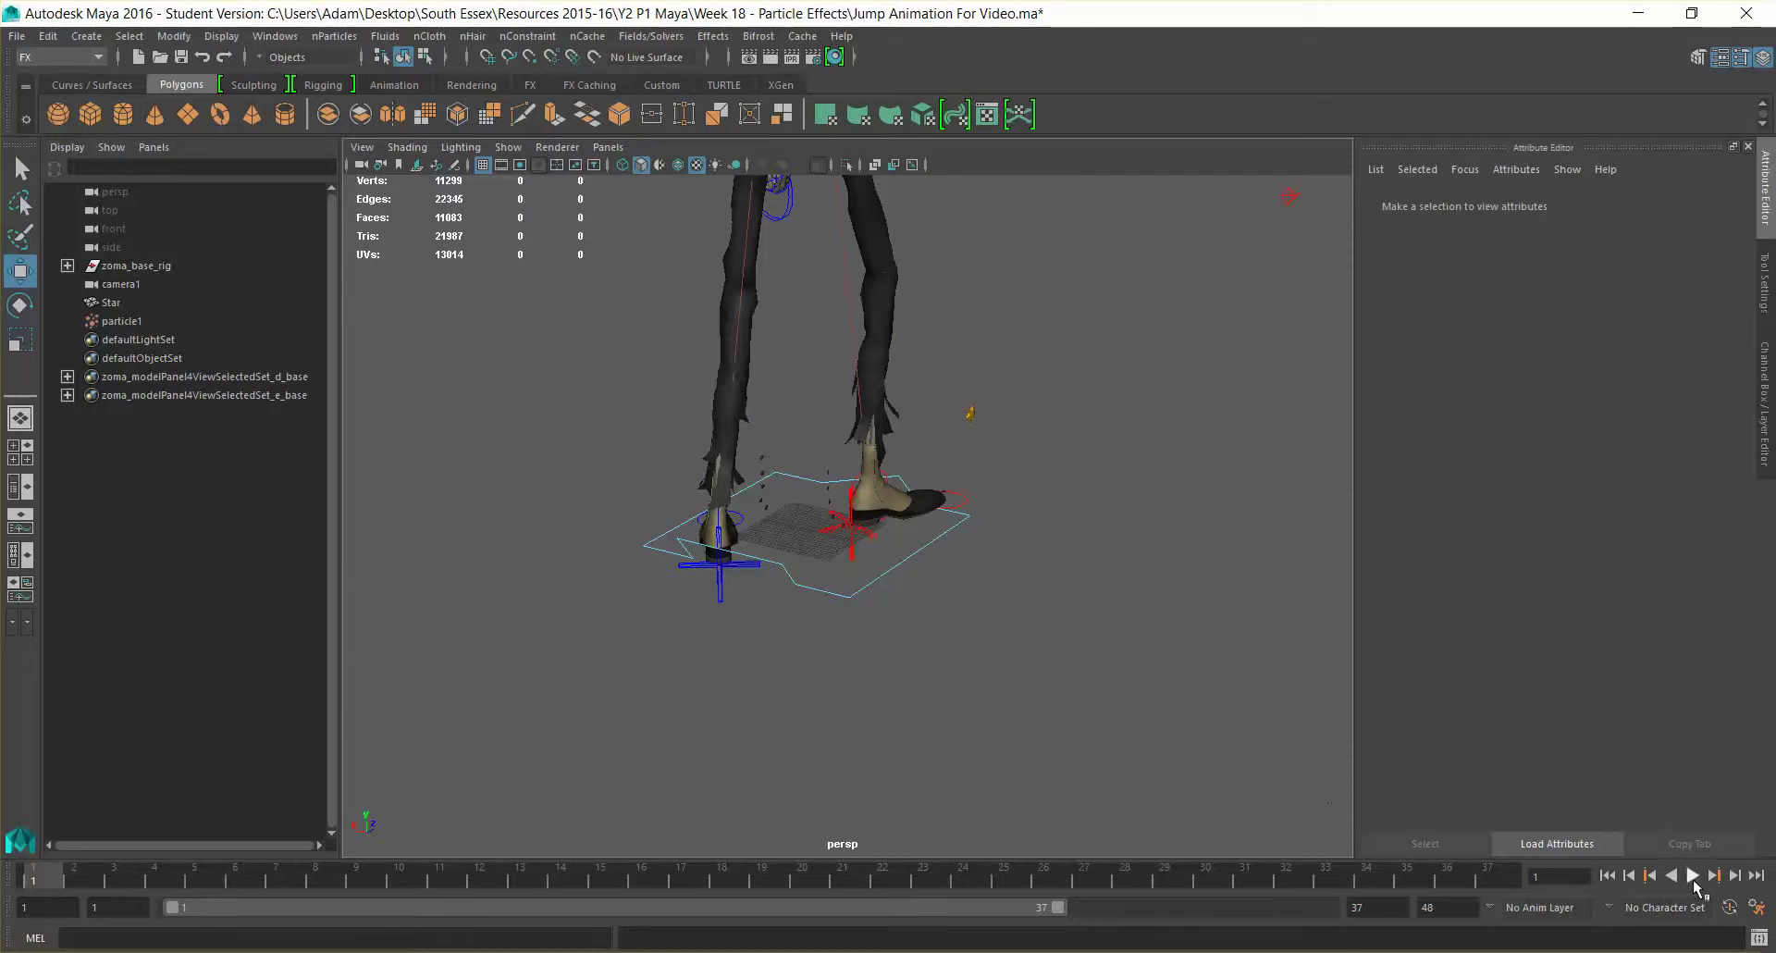
pyautogui.click(1693, 876)
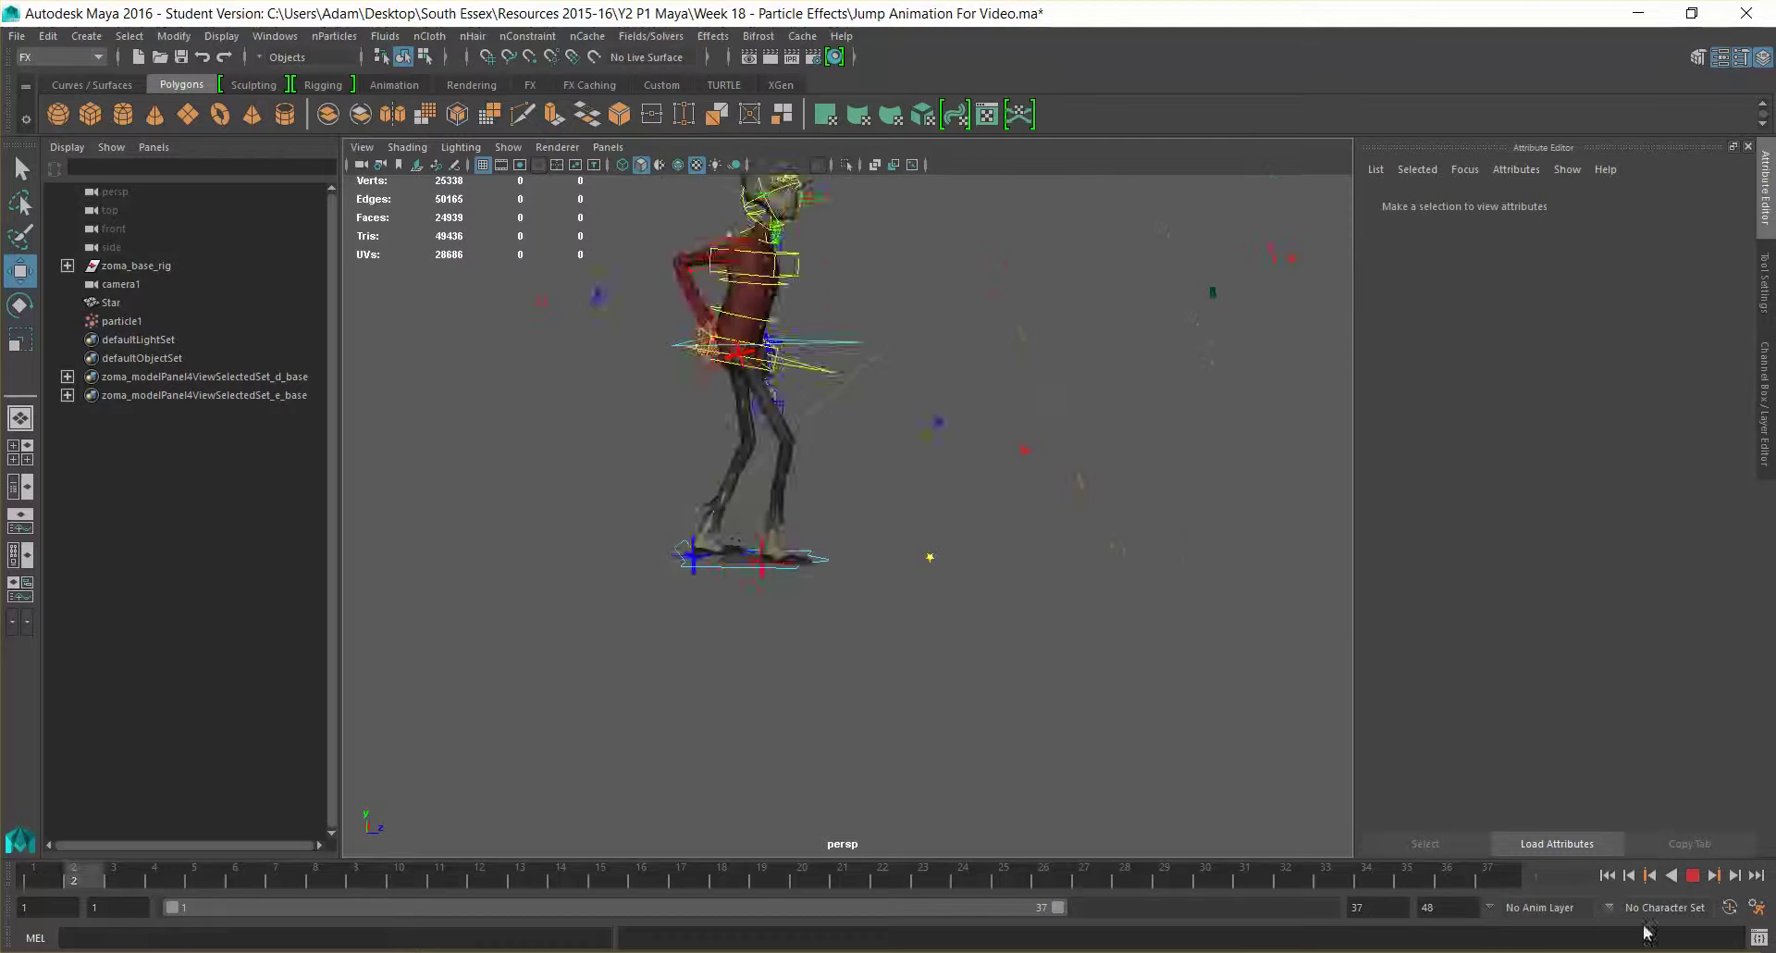
pyautogui.click(1693, 876)
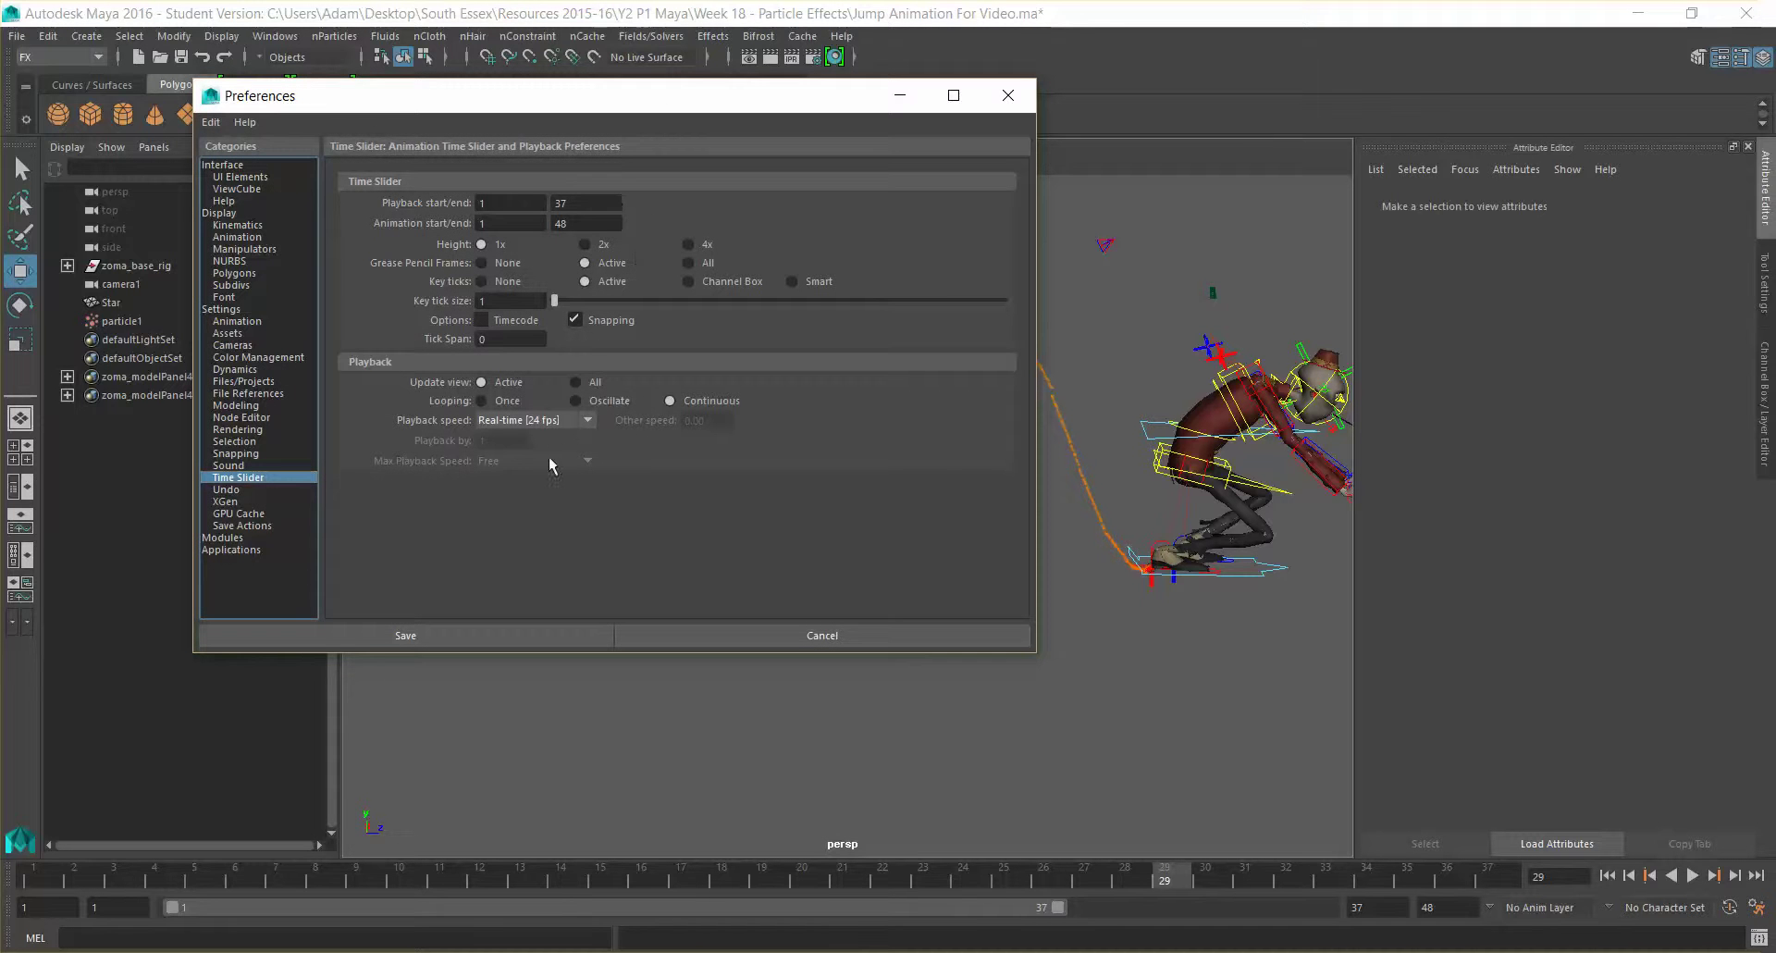
# Set the time slider's playback speed to Play every frame and save the preferences.
pyautogui.click(564, 421)
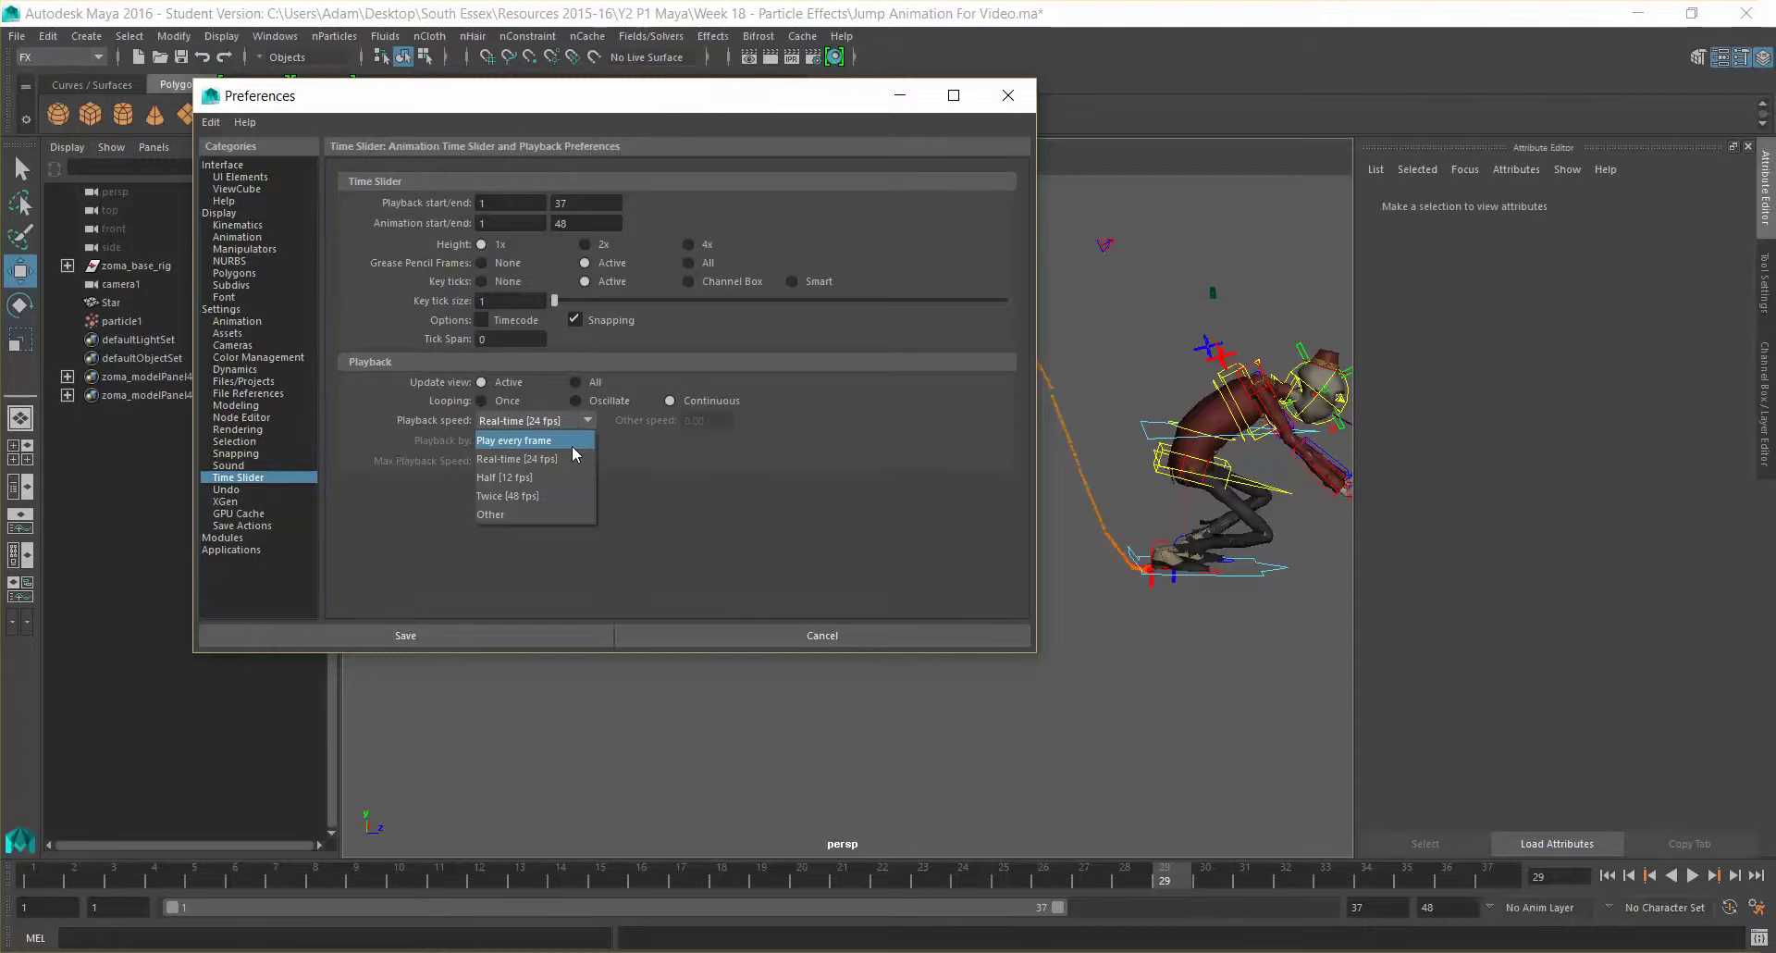
pyautogui.click(572, 446)
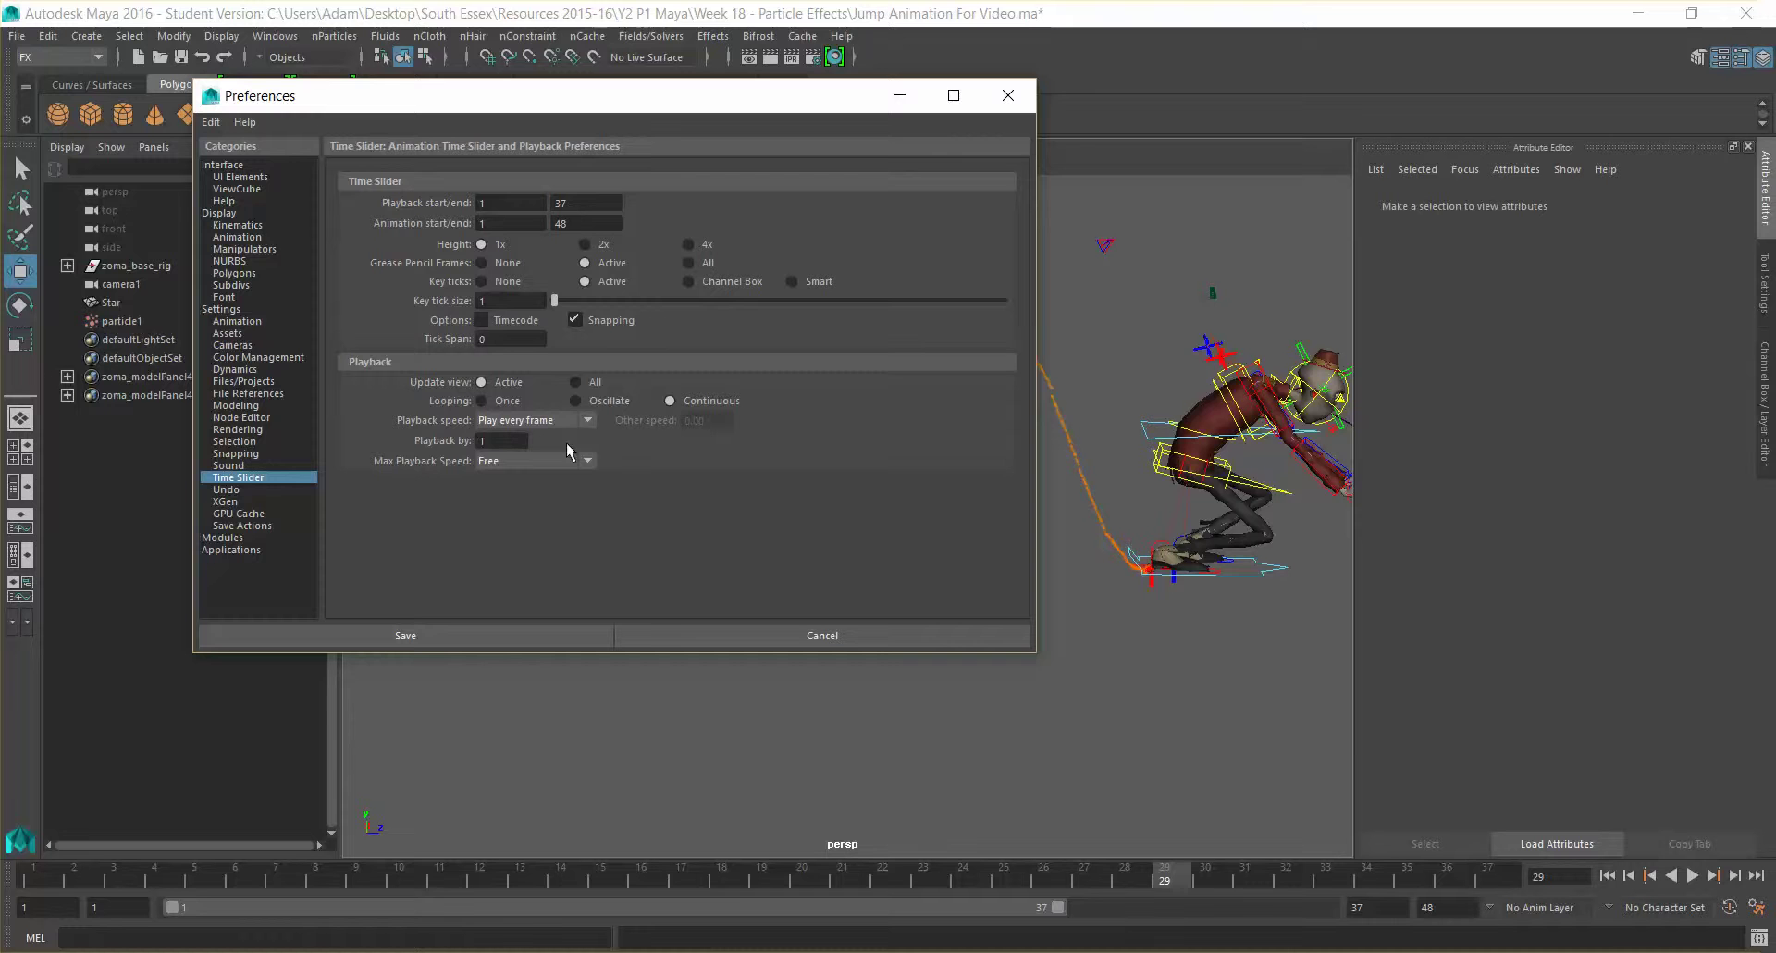
pyautogui.click(431, 638)
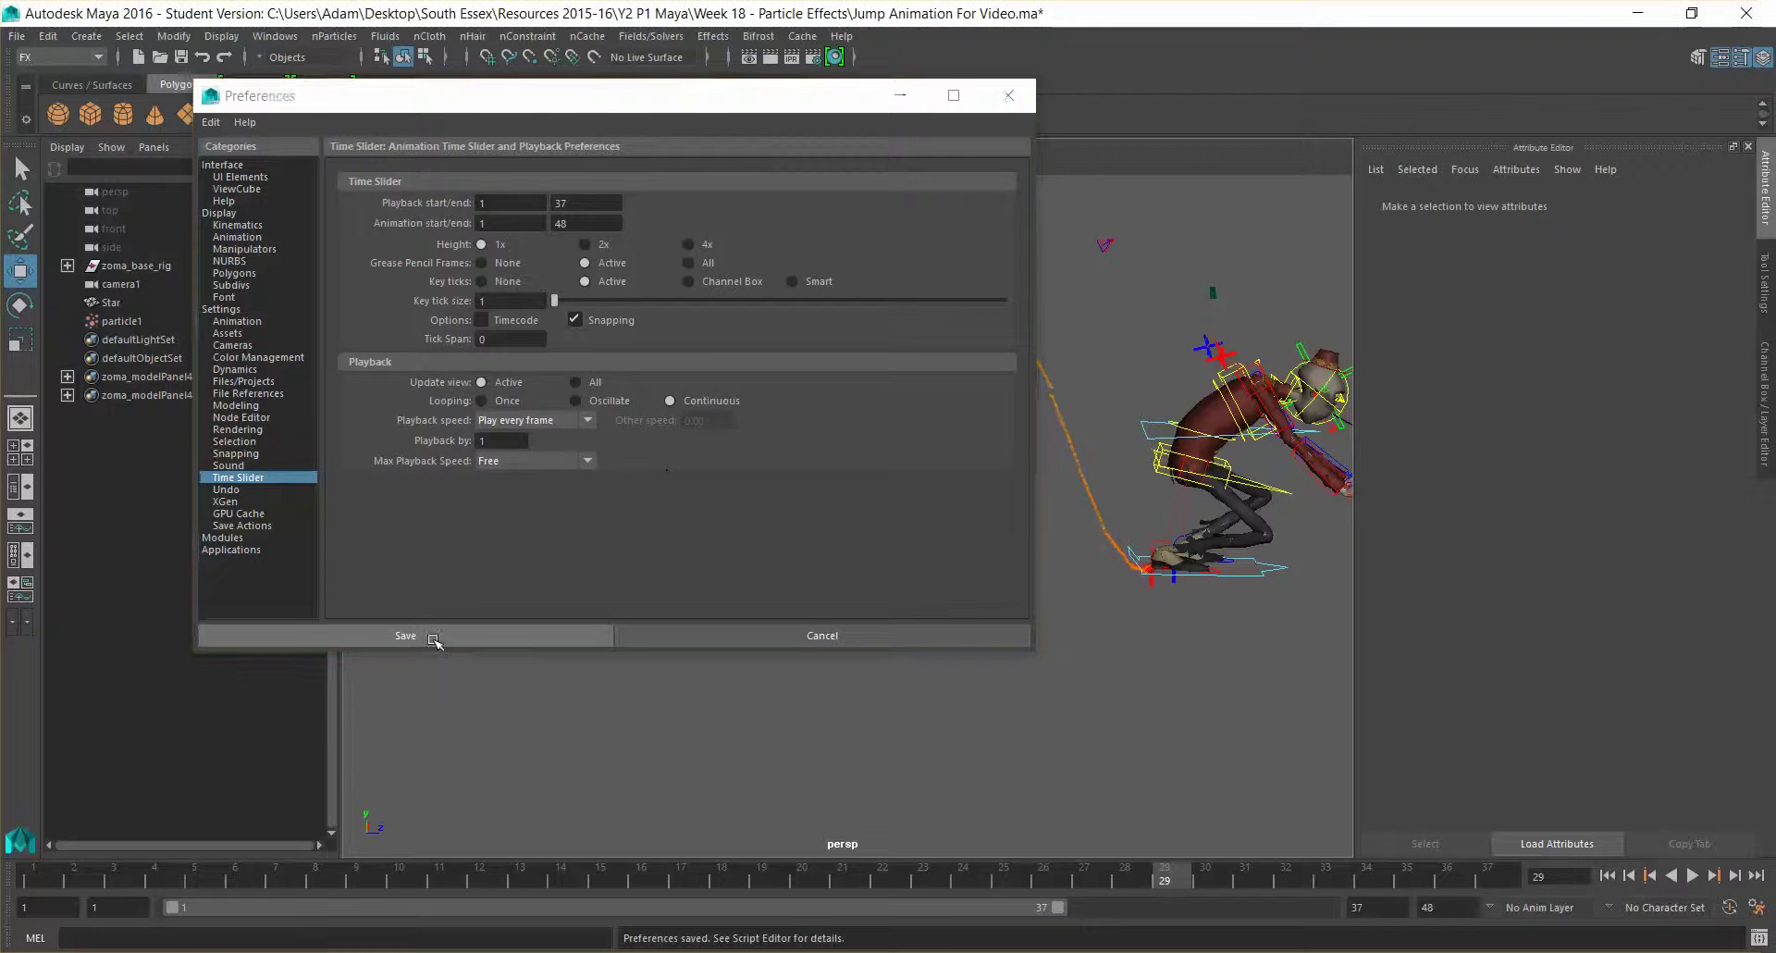
# Replay the jump from frame 1 to check the particle trail behind the foot, stopping at frame 31.
pyautogui.click(51, 870)
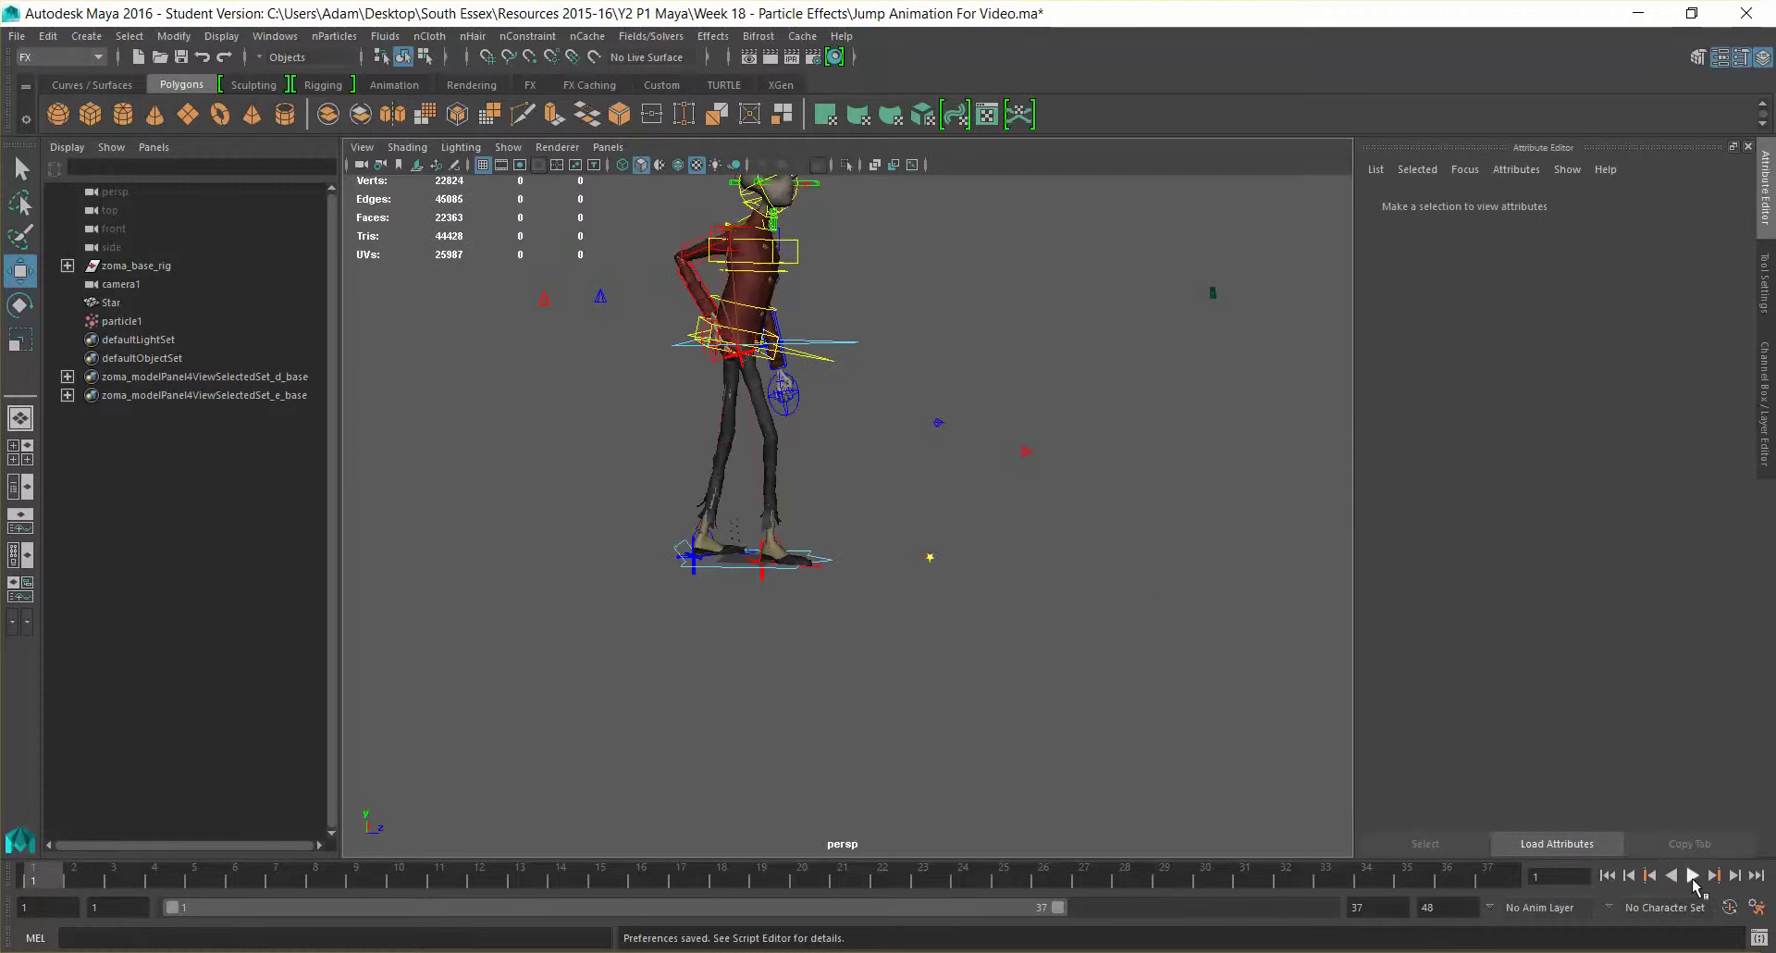
pyautogui.click(1693, 876)
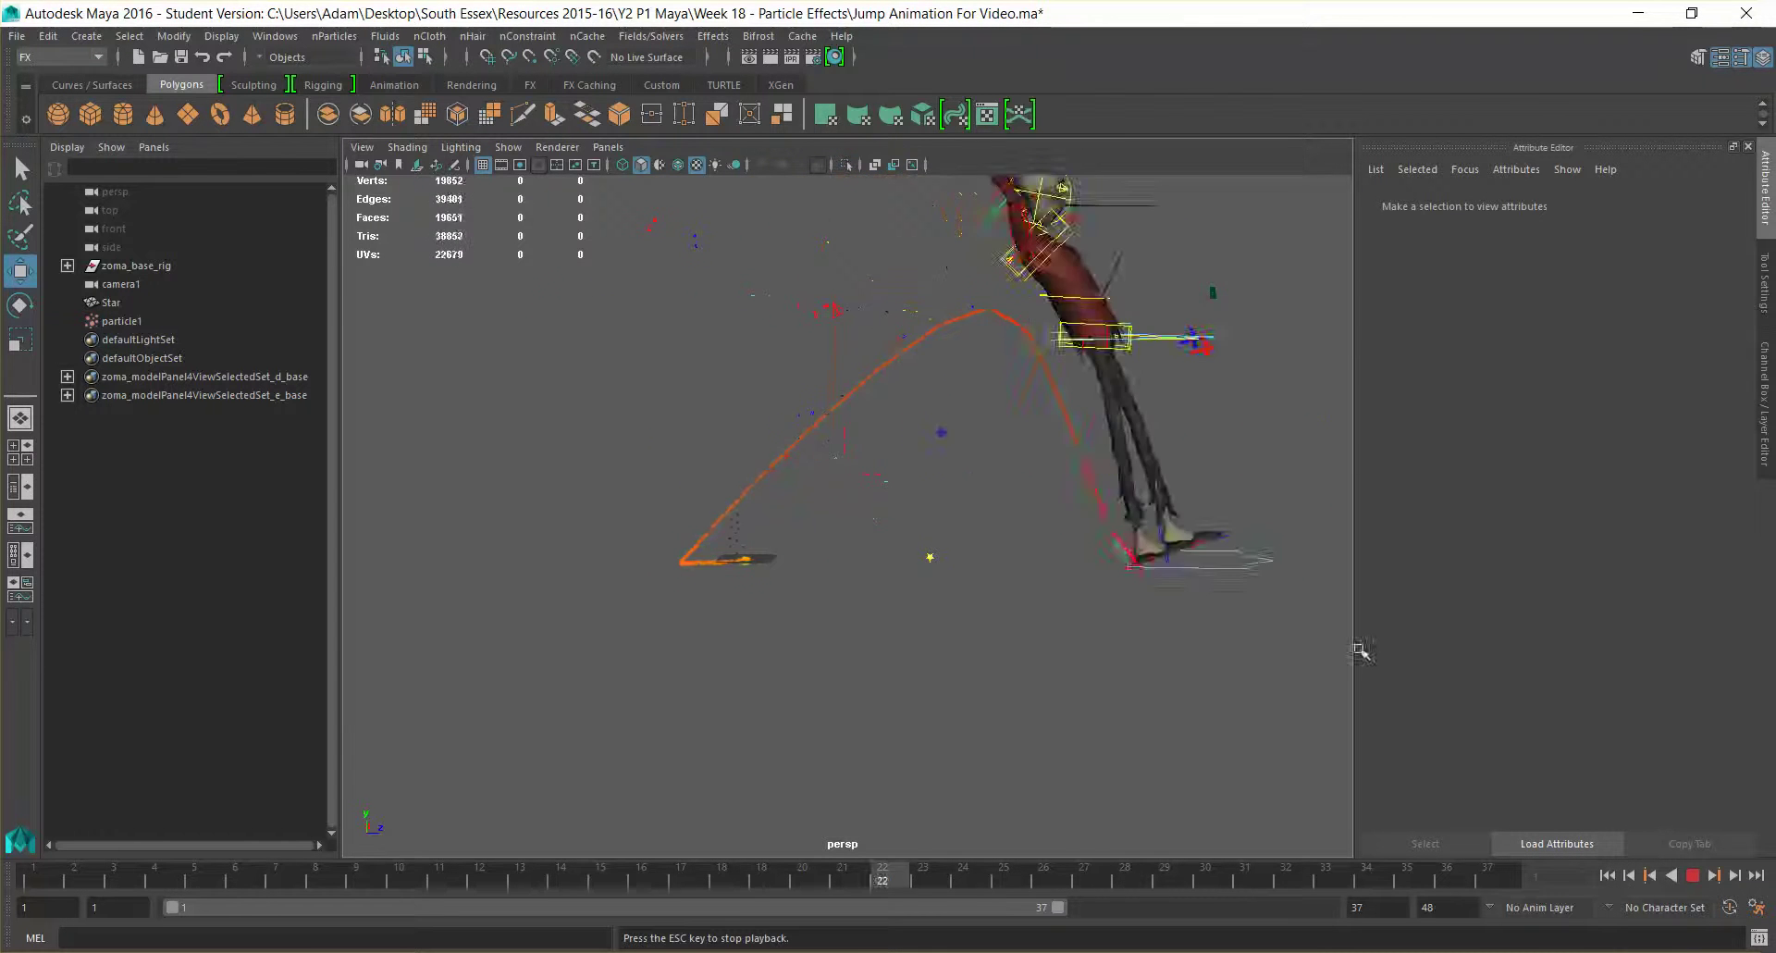
pyautogui.click(1694, 876)
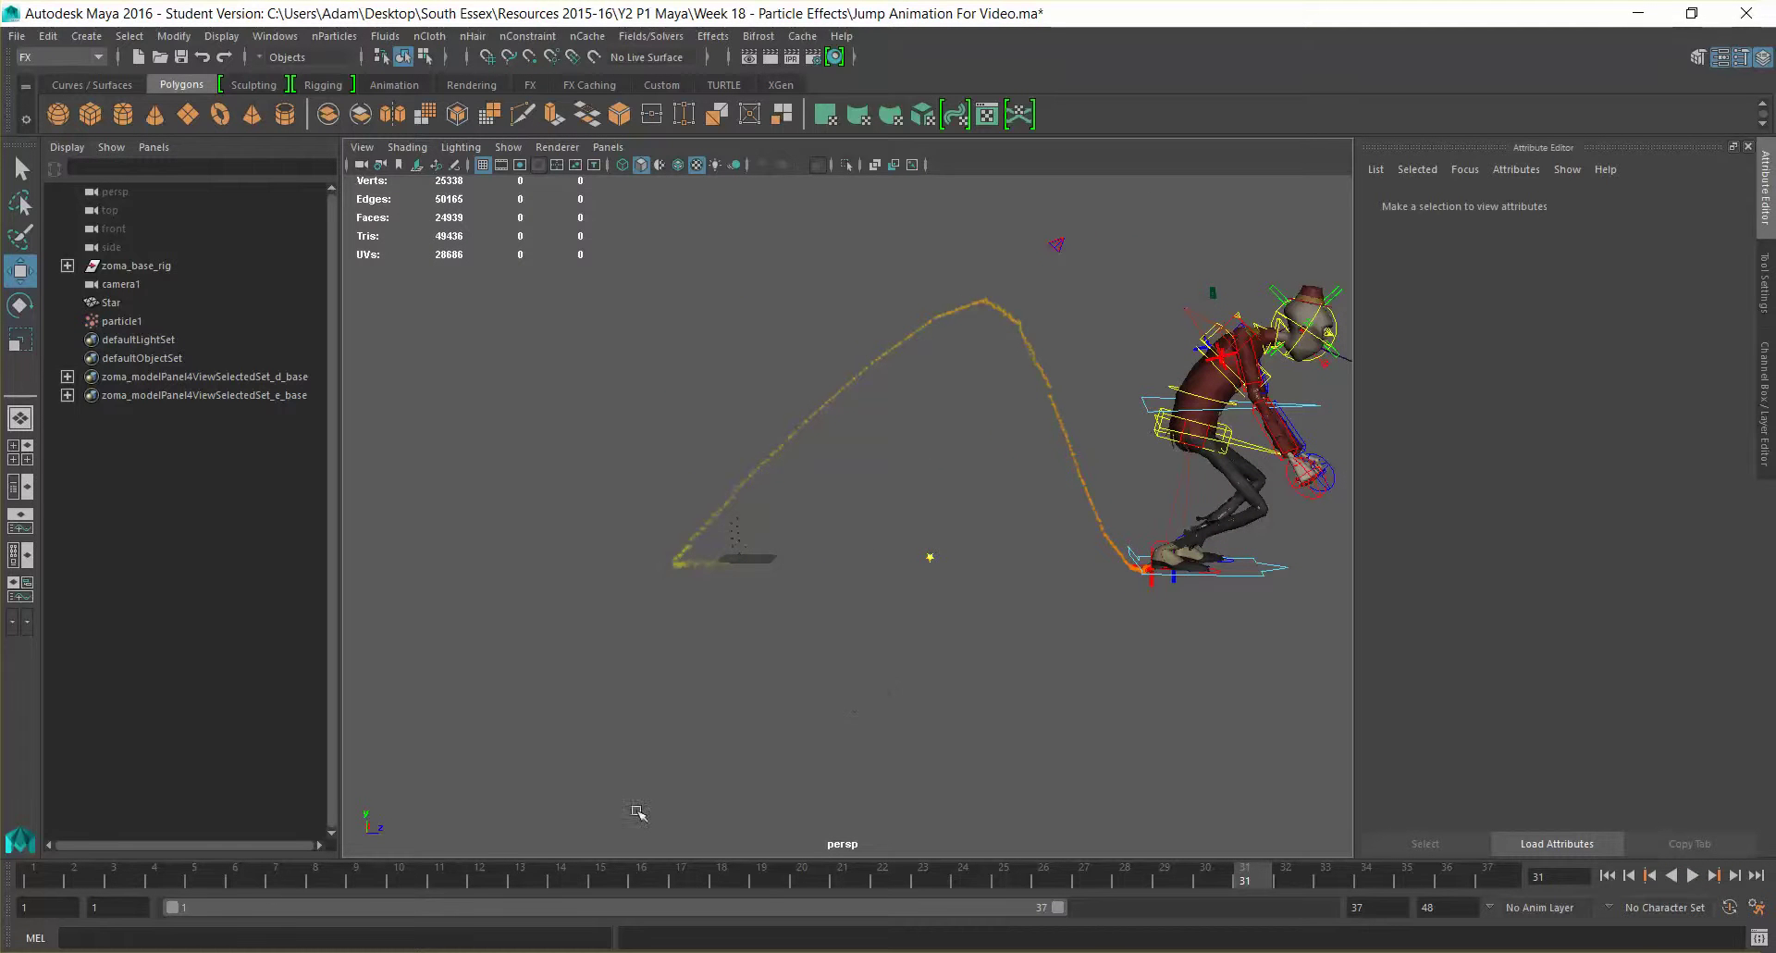
# Return to frame 1, expand the entire zoma_base_rig hierarchy and look through it for emitter1.
pyautogui.moveTo(46, 886); pyautogui.dragTo(3, 920)
pyautogui.scroll(4, 643, 505)
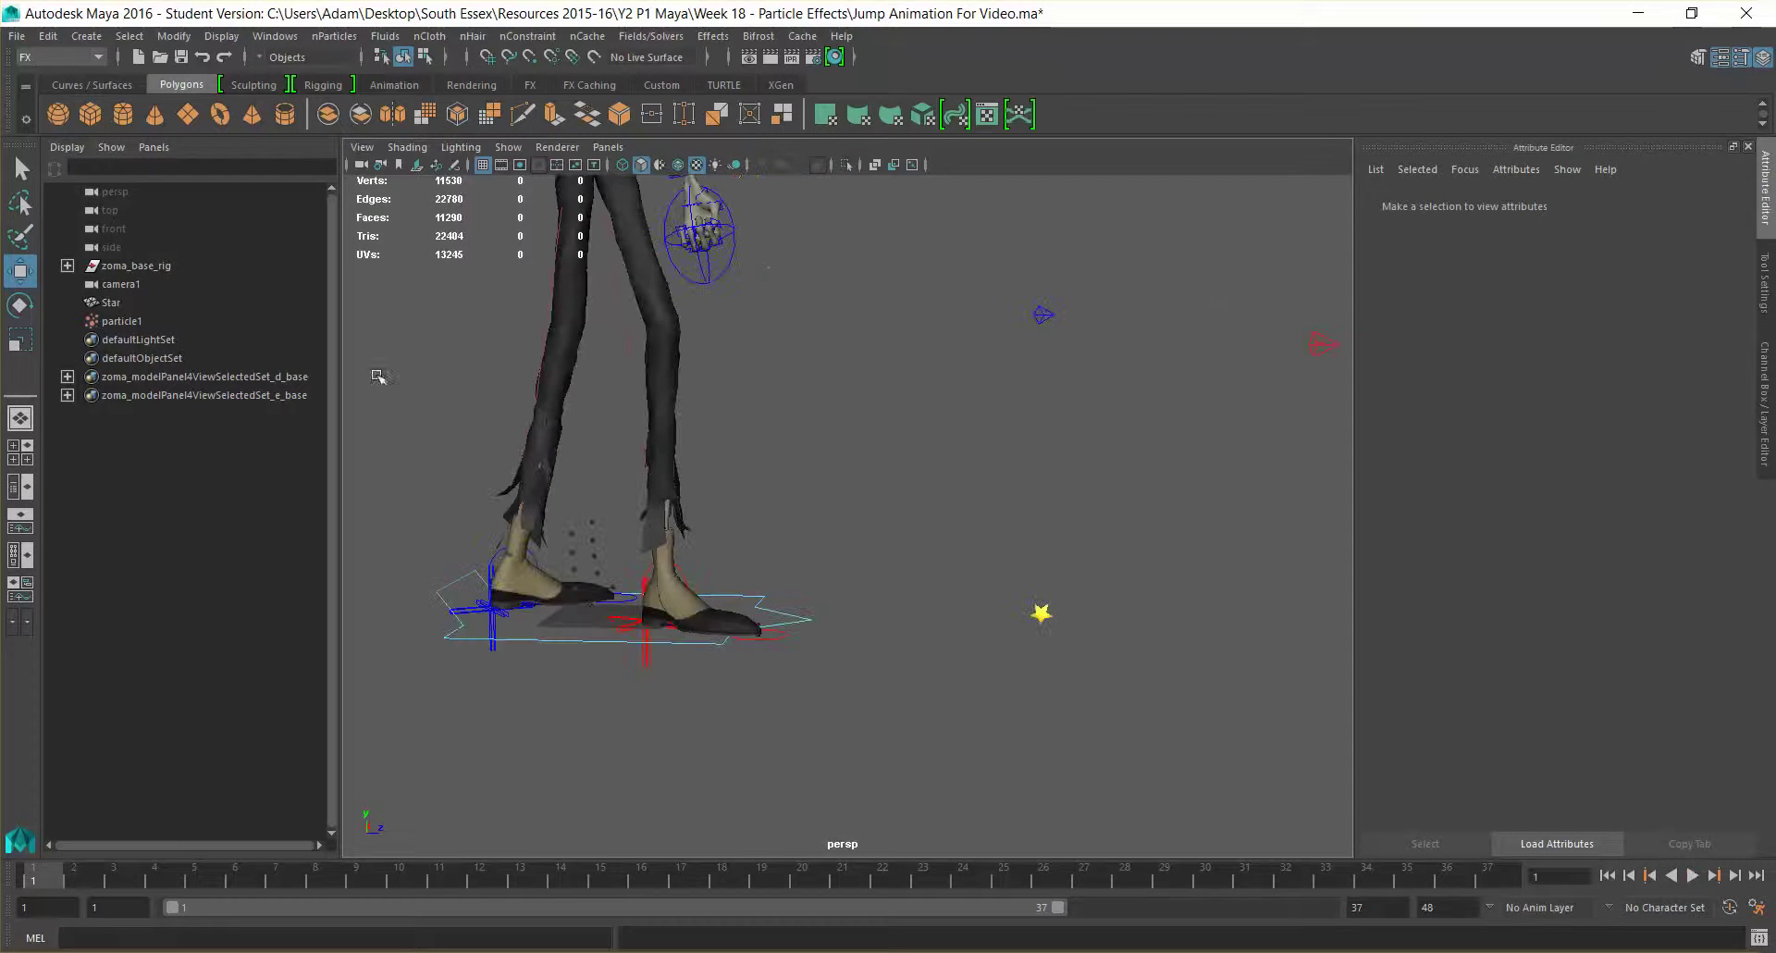
pyautogui.click(68, 265)
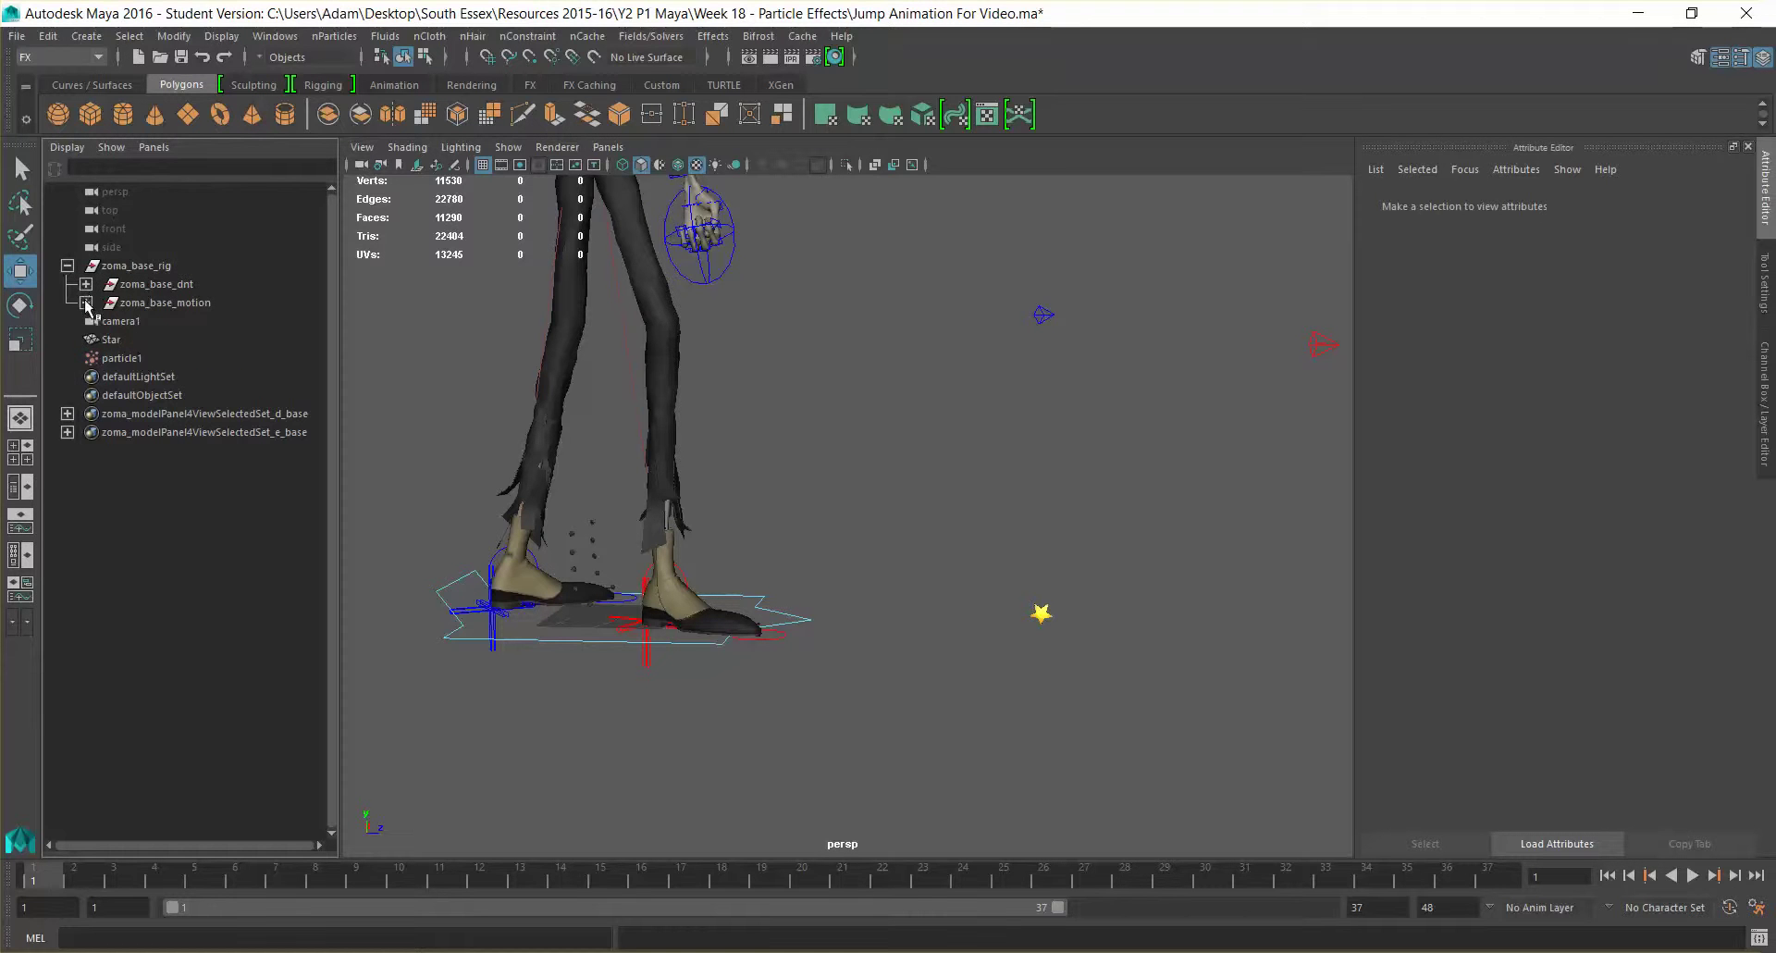
pyautogui.click(67, 266)
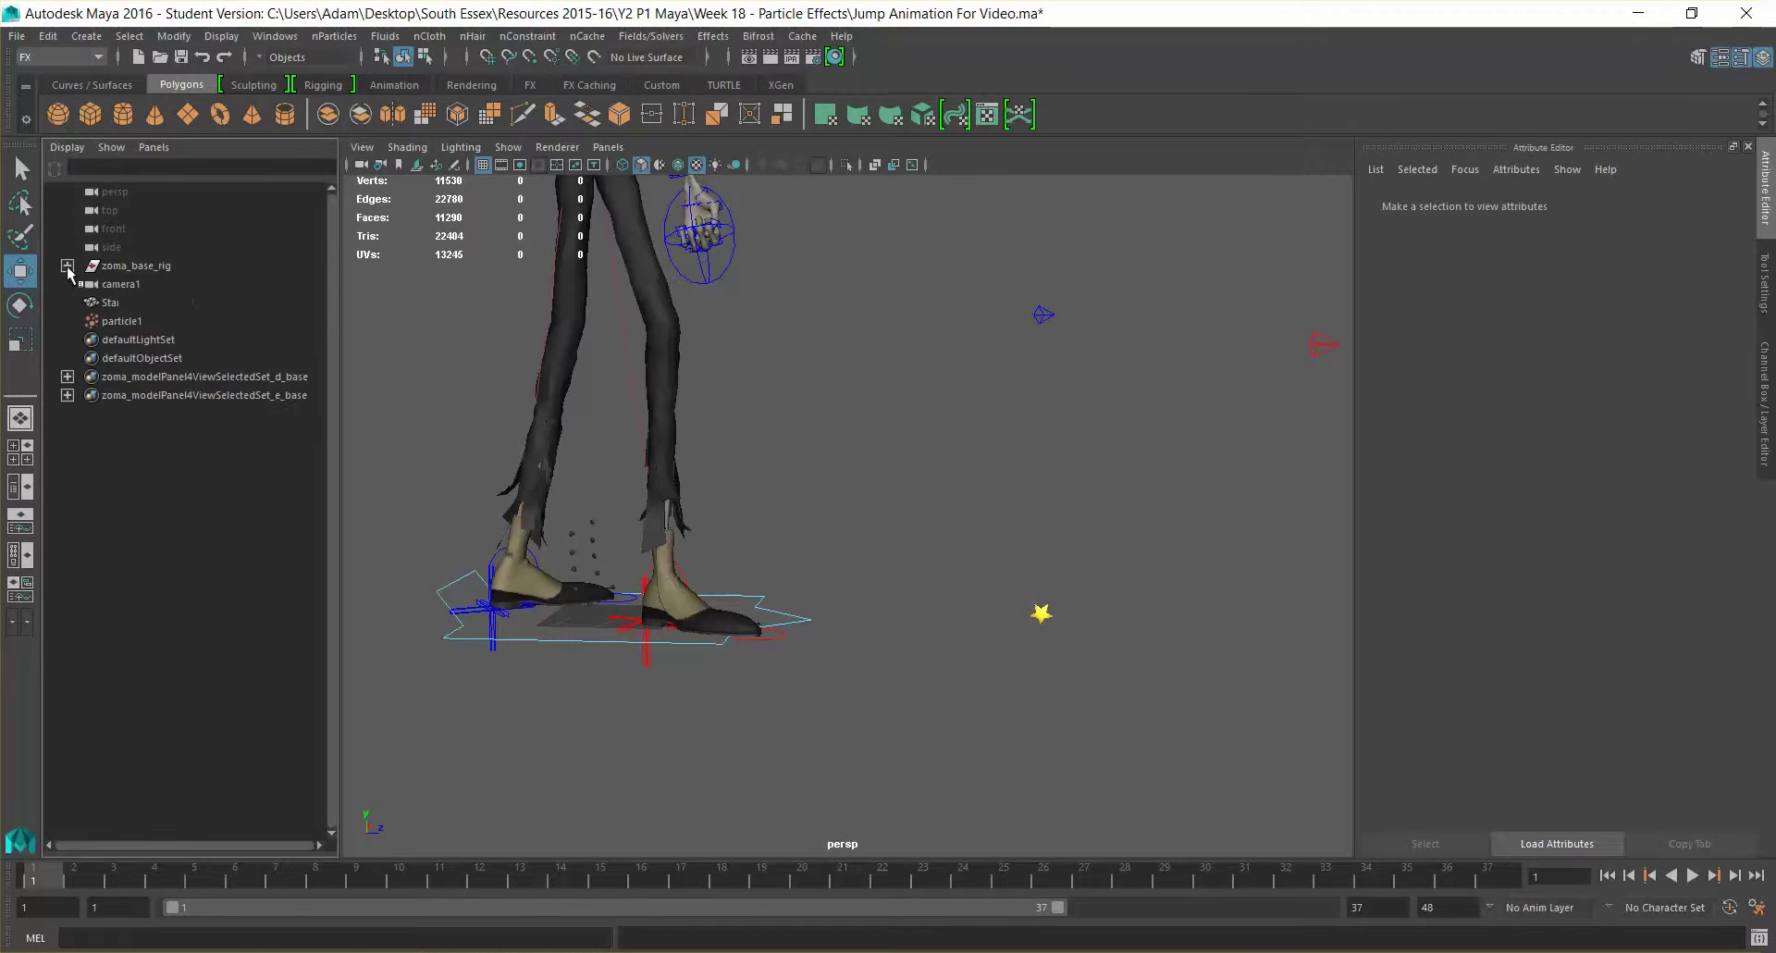
pyautogui.keyDown('shift'); pyautogui.click(68, 265); pyautogui.keyUp('shift')
pyautogui.scroll(-15, 171, 407)
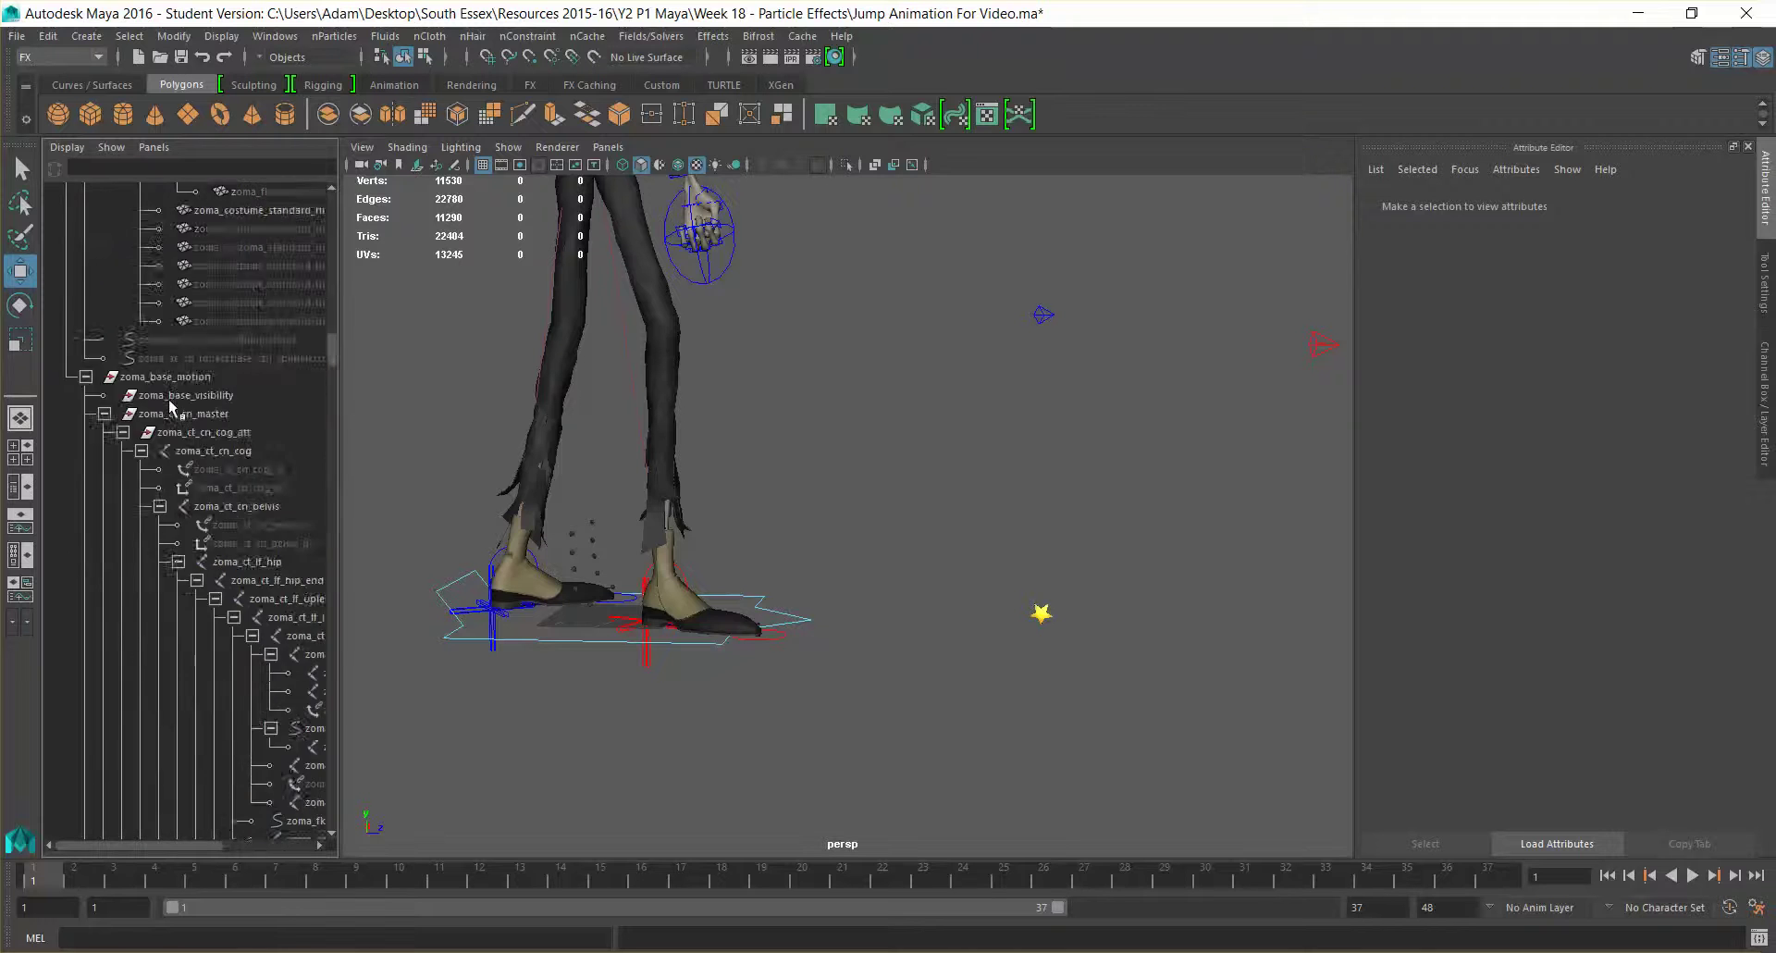
pyautogui.scroll(-15, 172, 410)
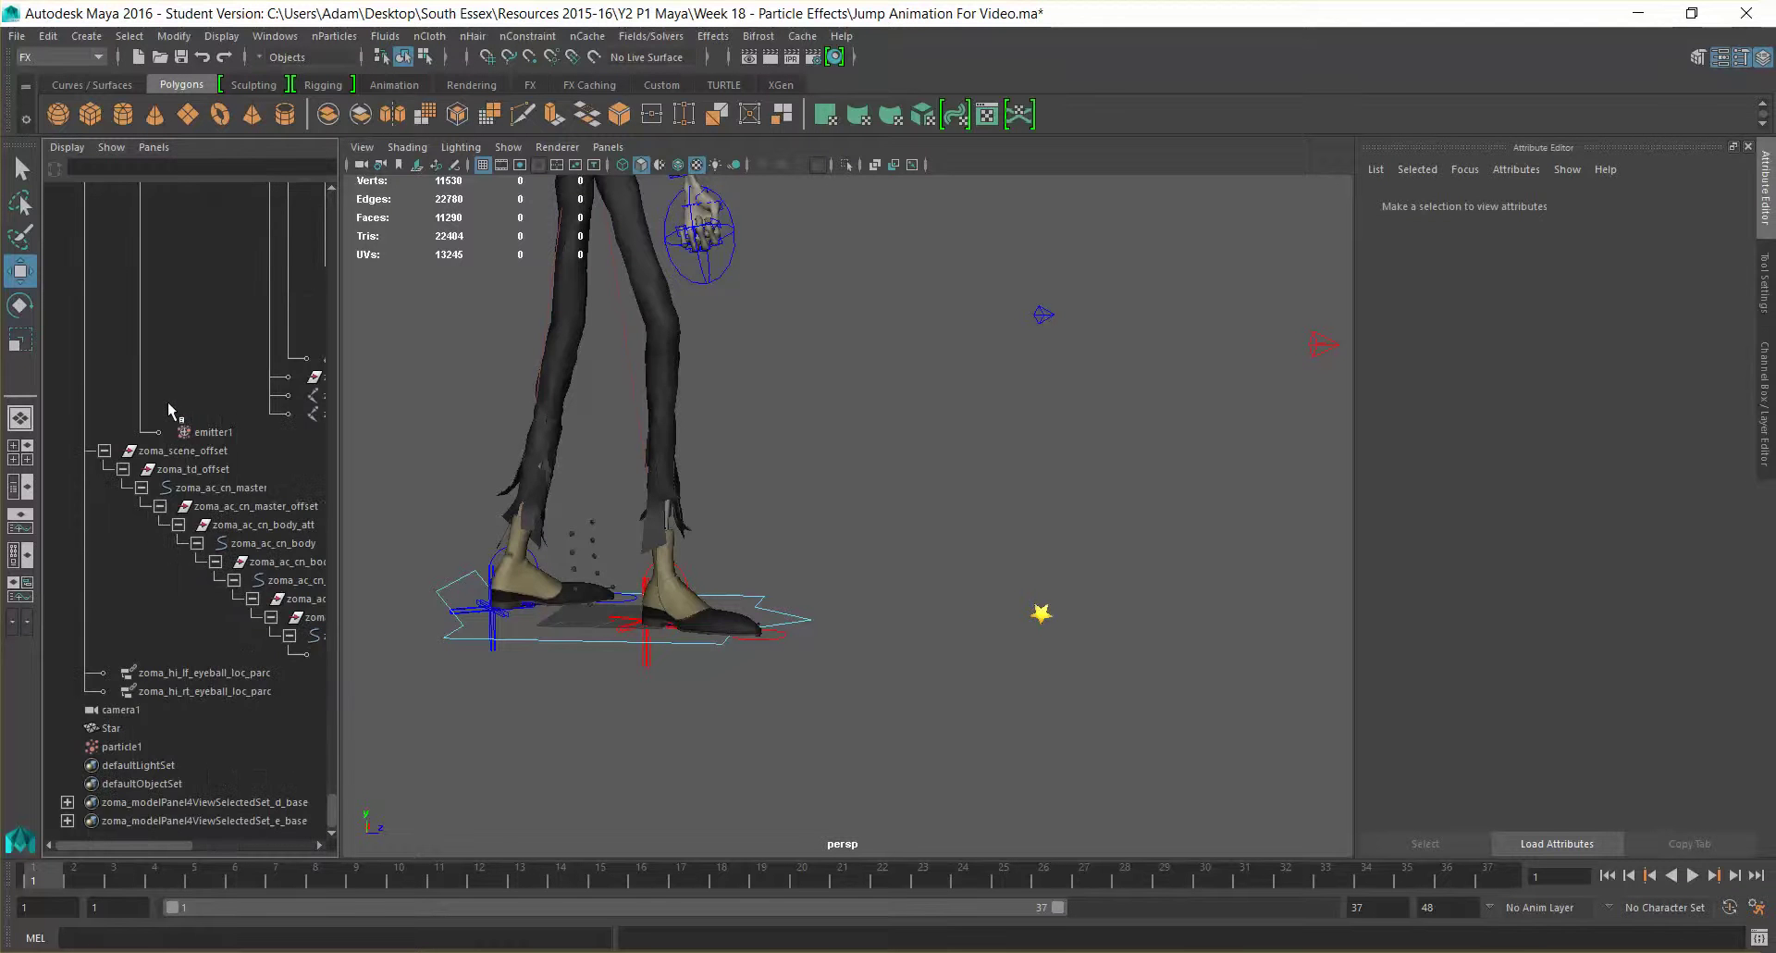
pyautogui.scroll(15, 170, 407)
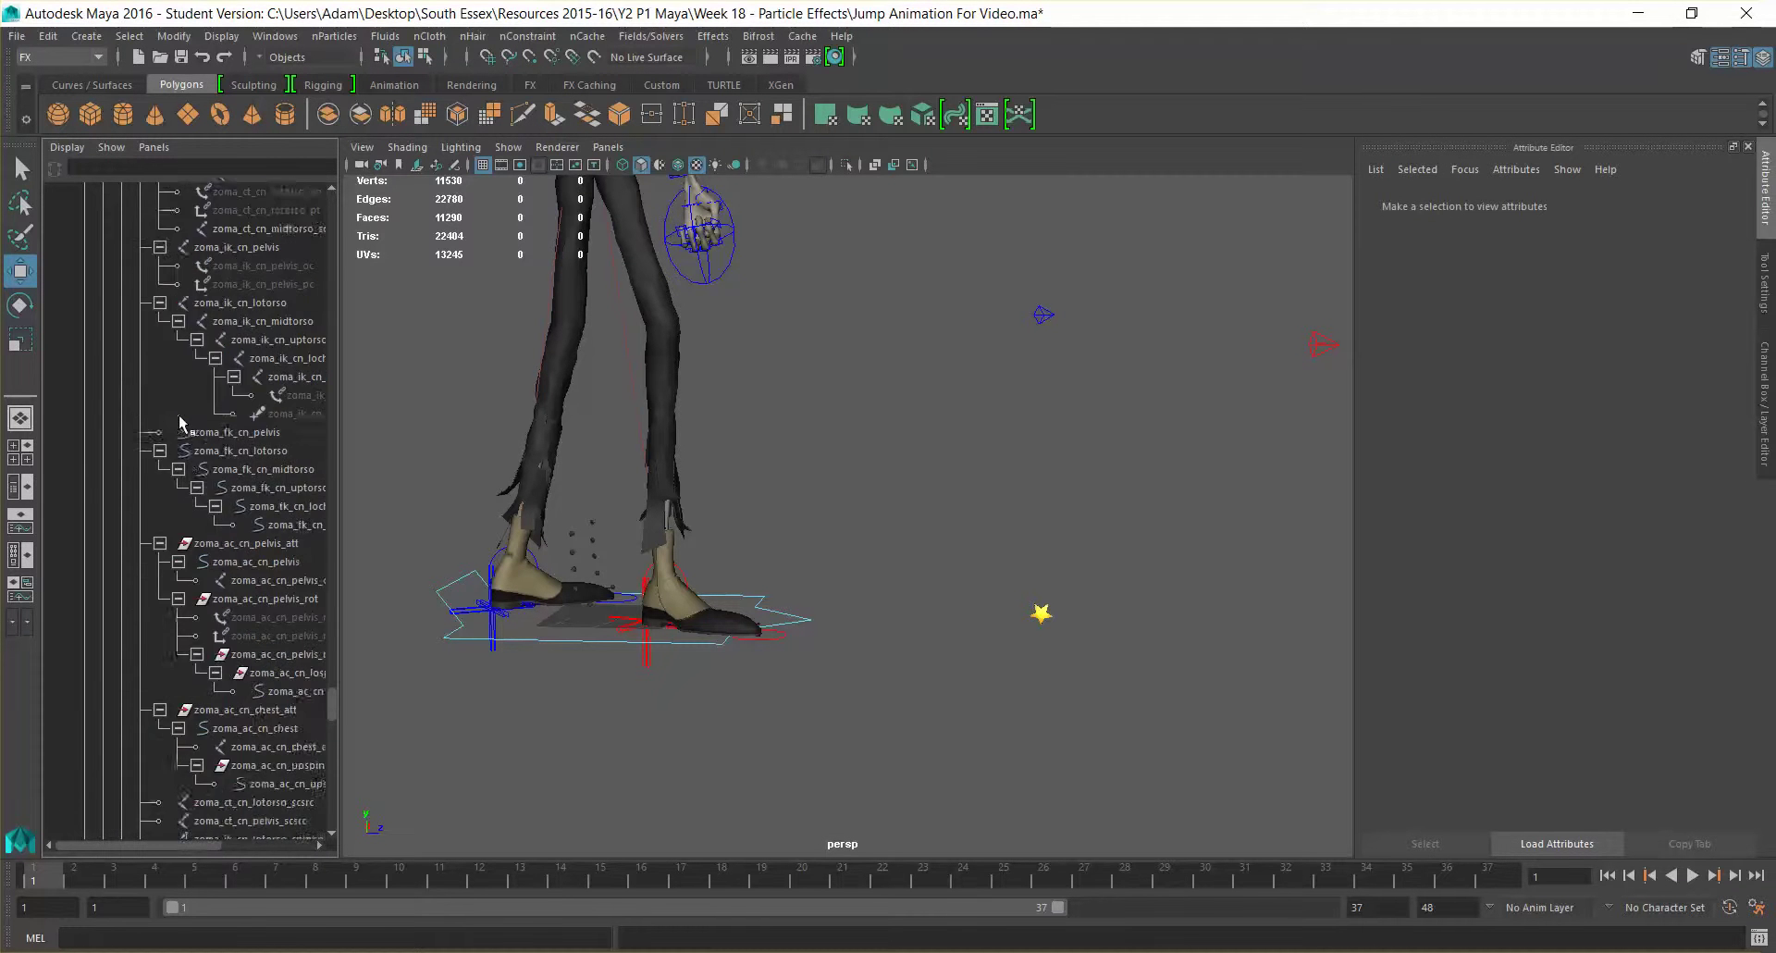
pyautogui.scroll(-5, 183, 424)
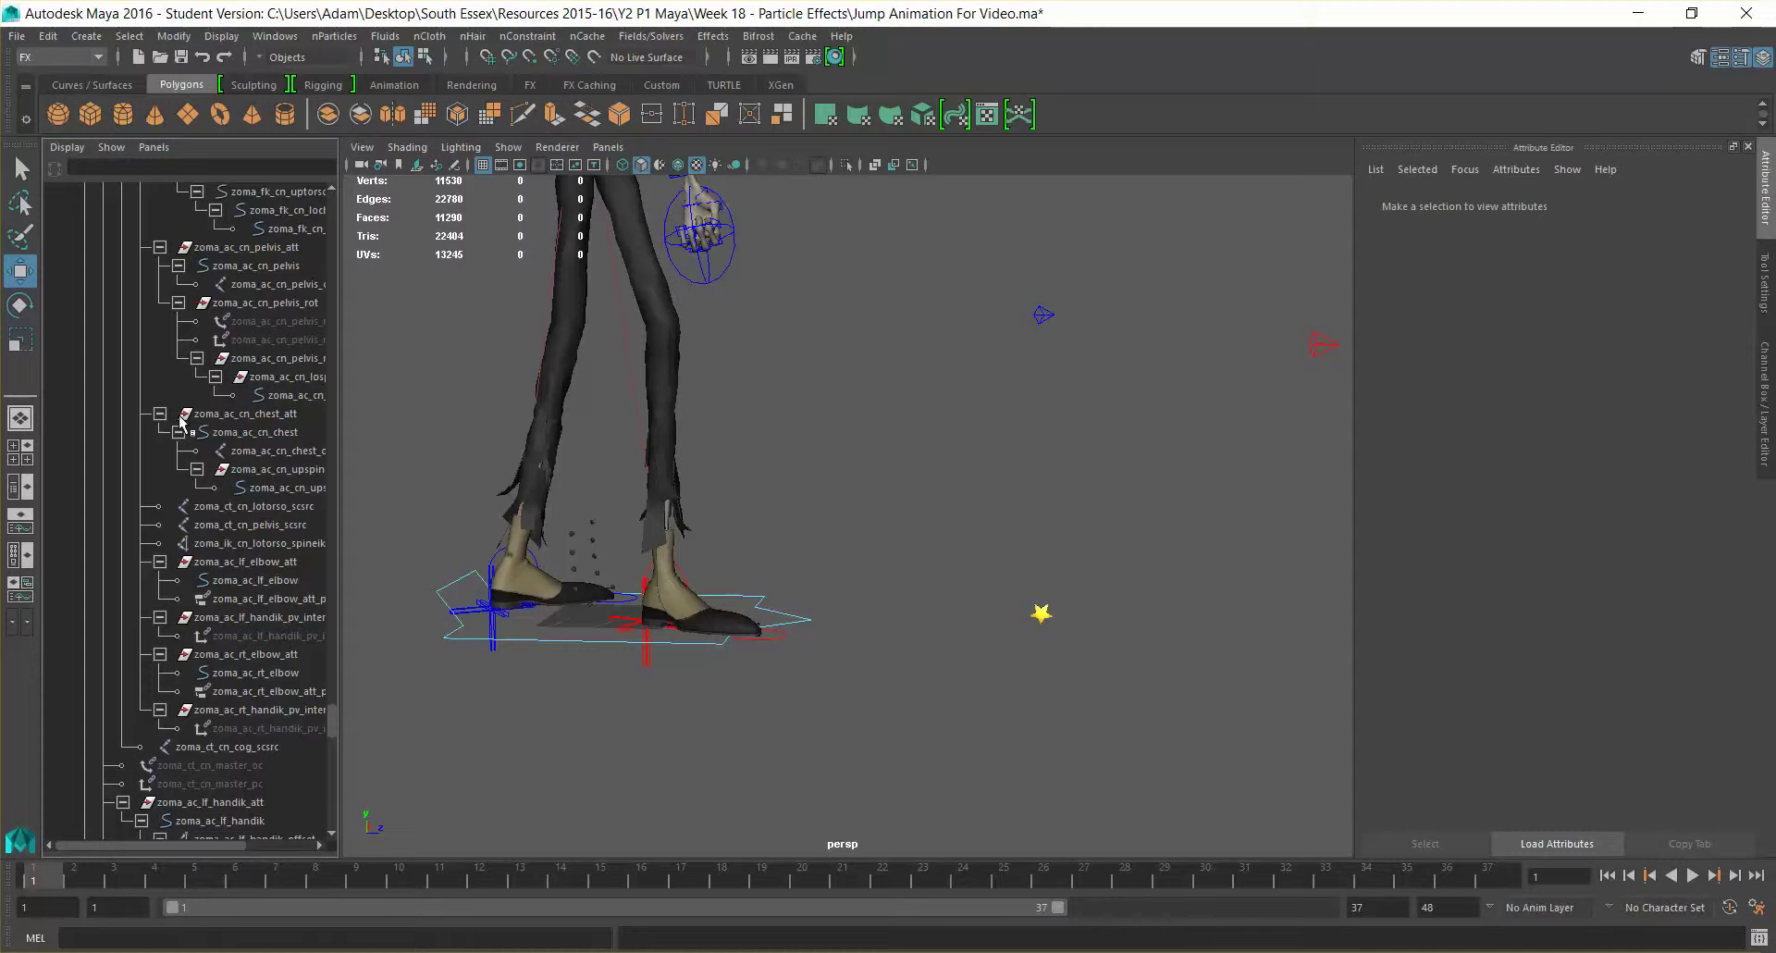
pyautogui.scroll(-5, 182, 423)
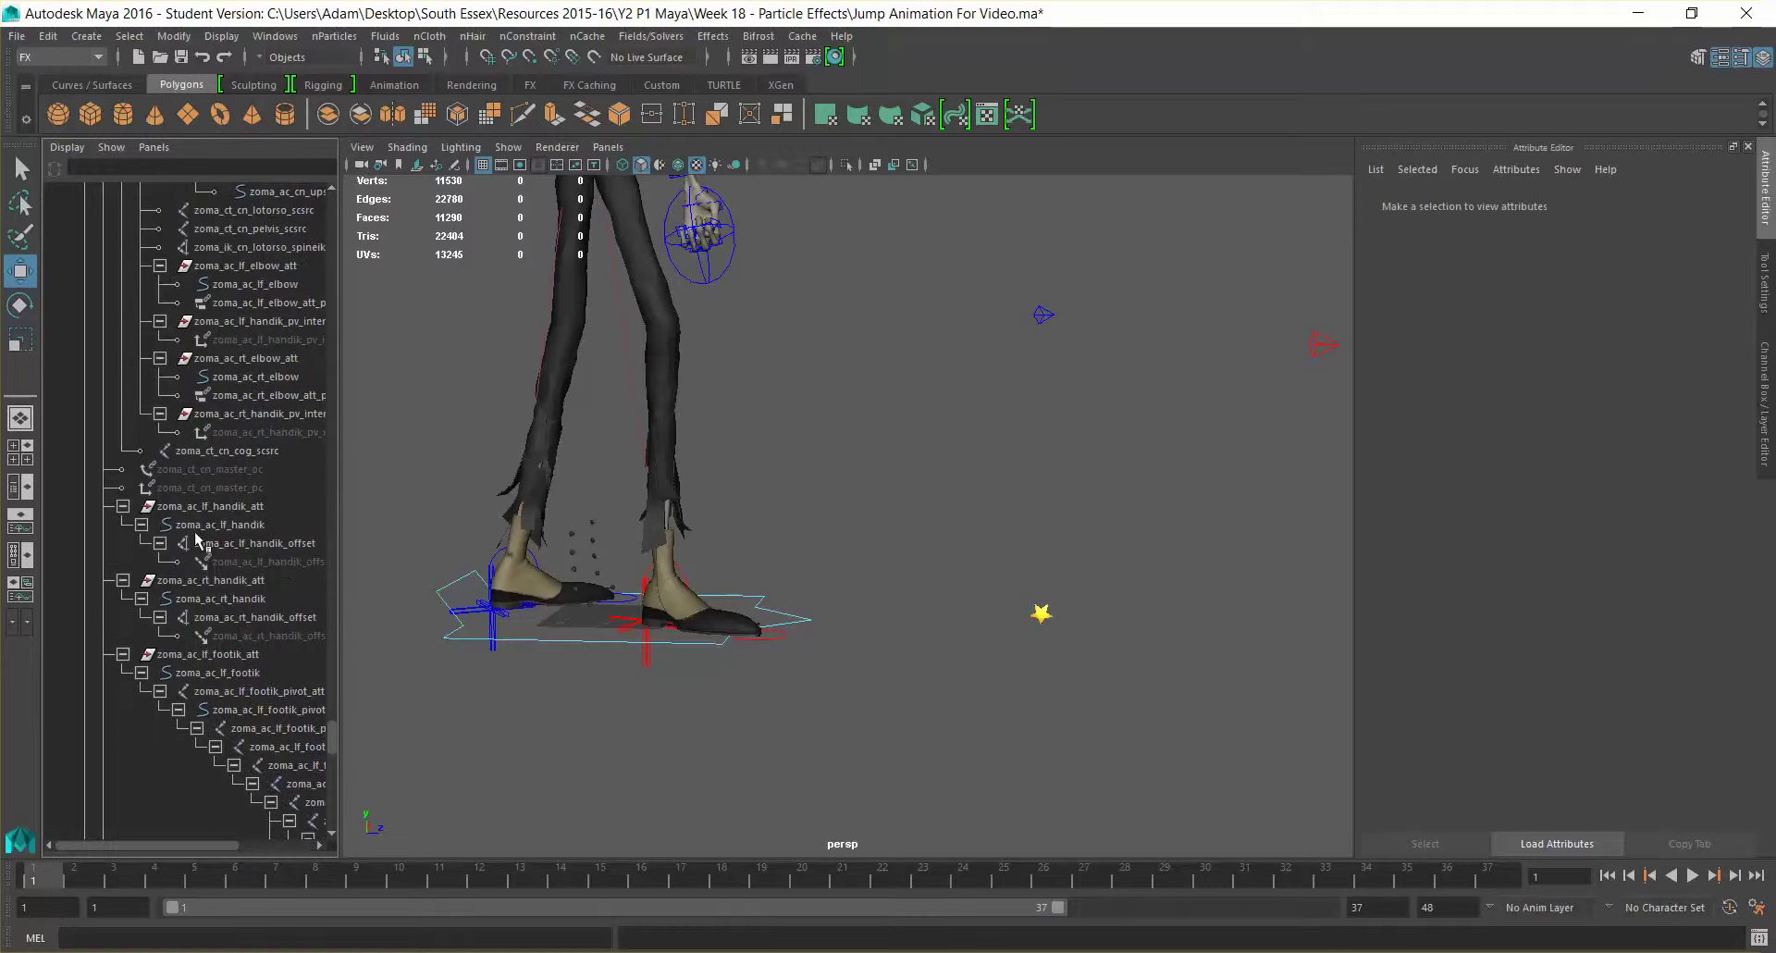
pyautogui.scroll(-10, 208, 538)
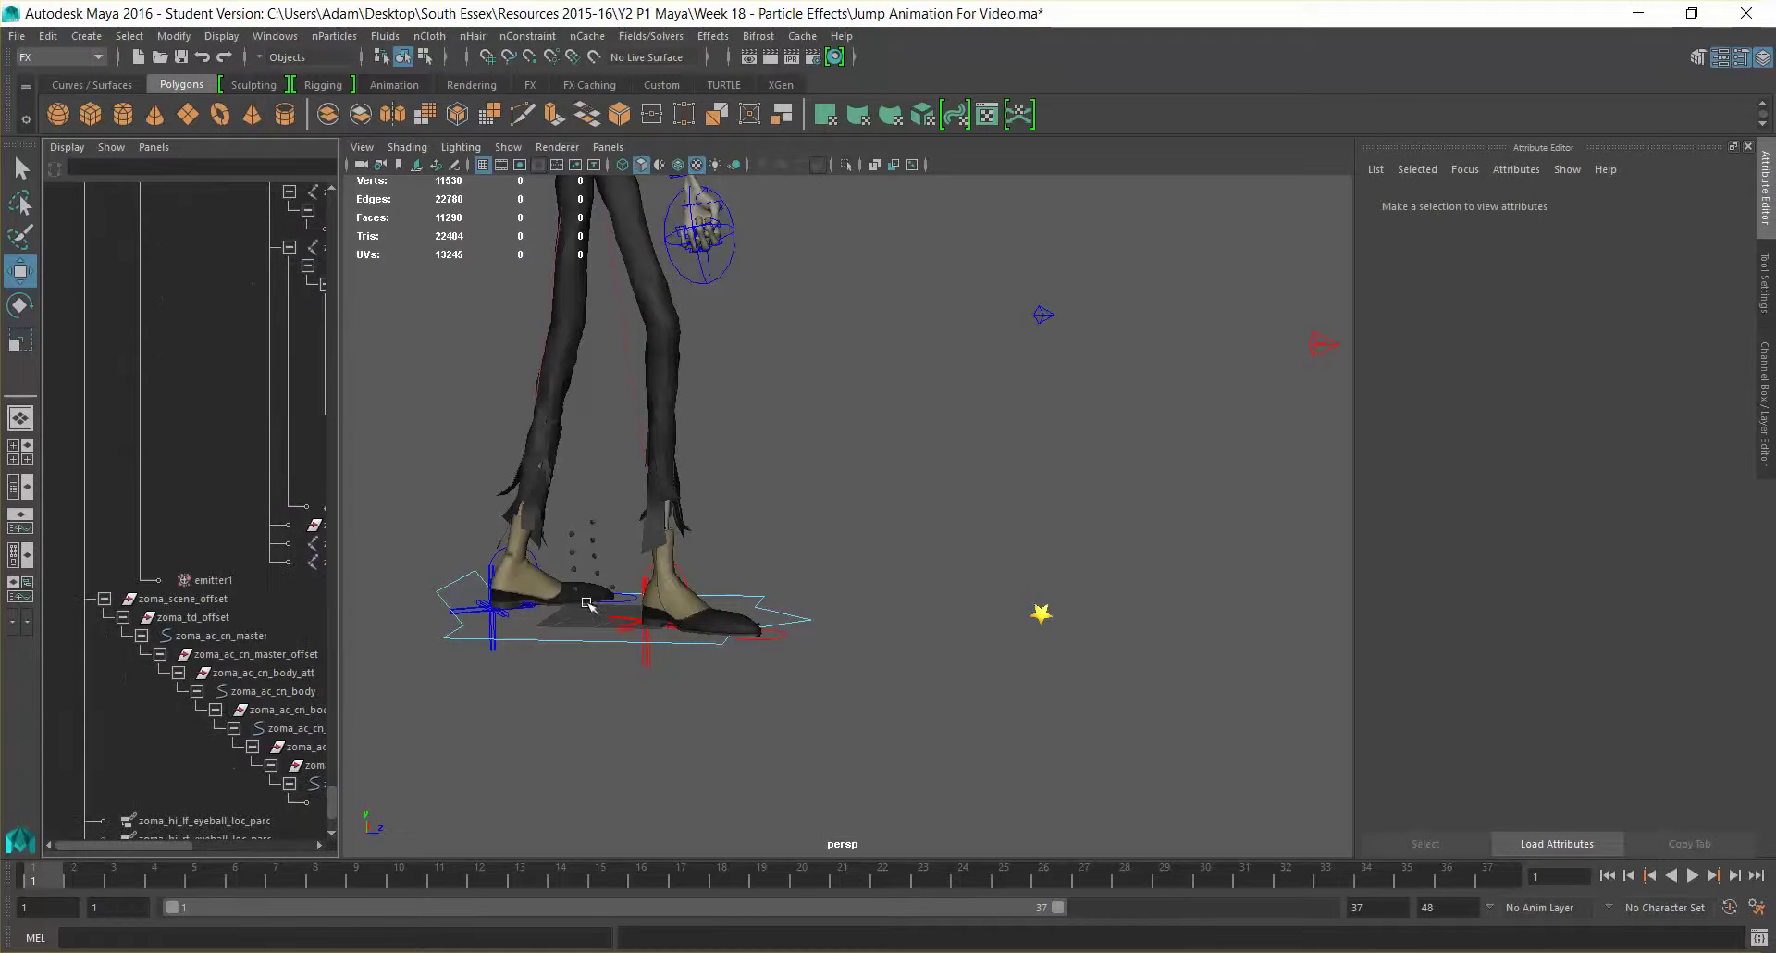
# Locate the right foot control zoma_ac_rt_footik in the hierarchy and select emitter1 parented under it.
pyautogui.click(622, 626)
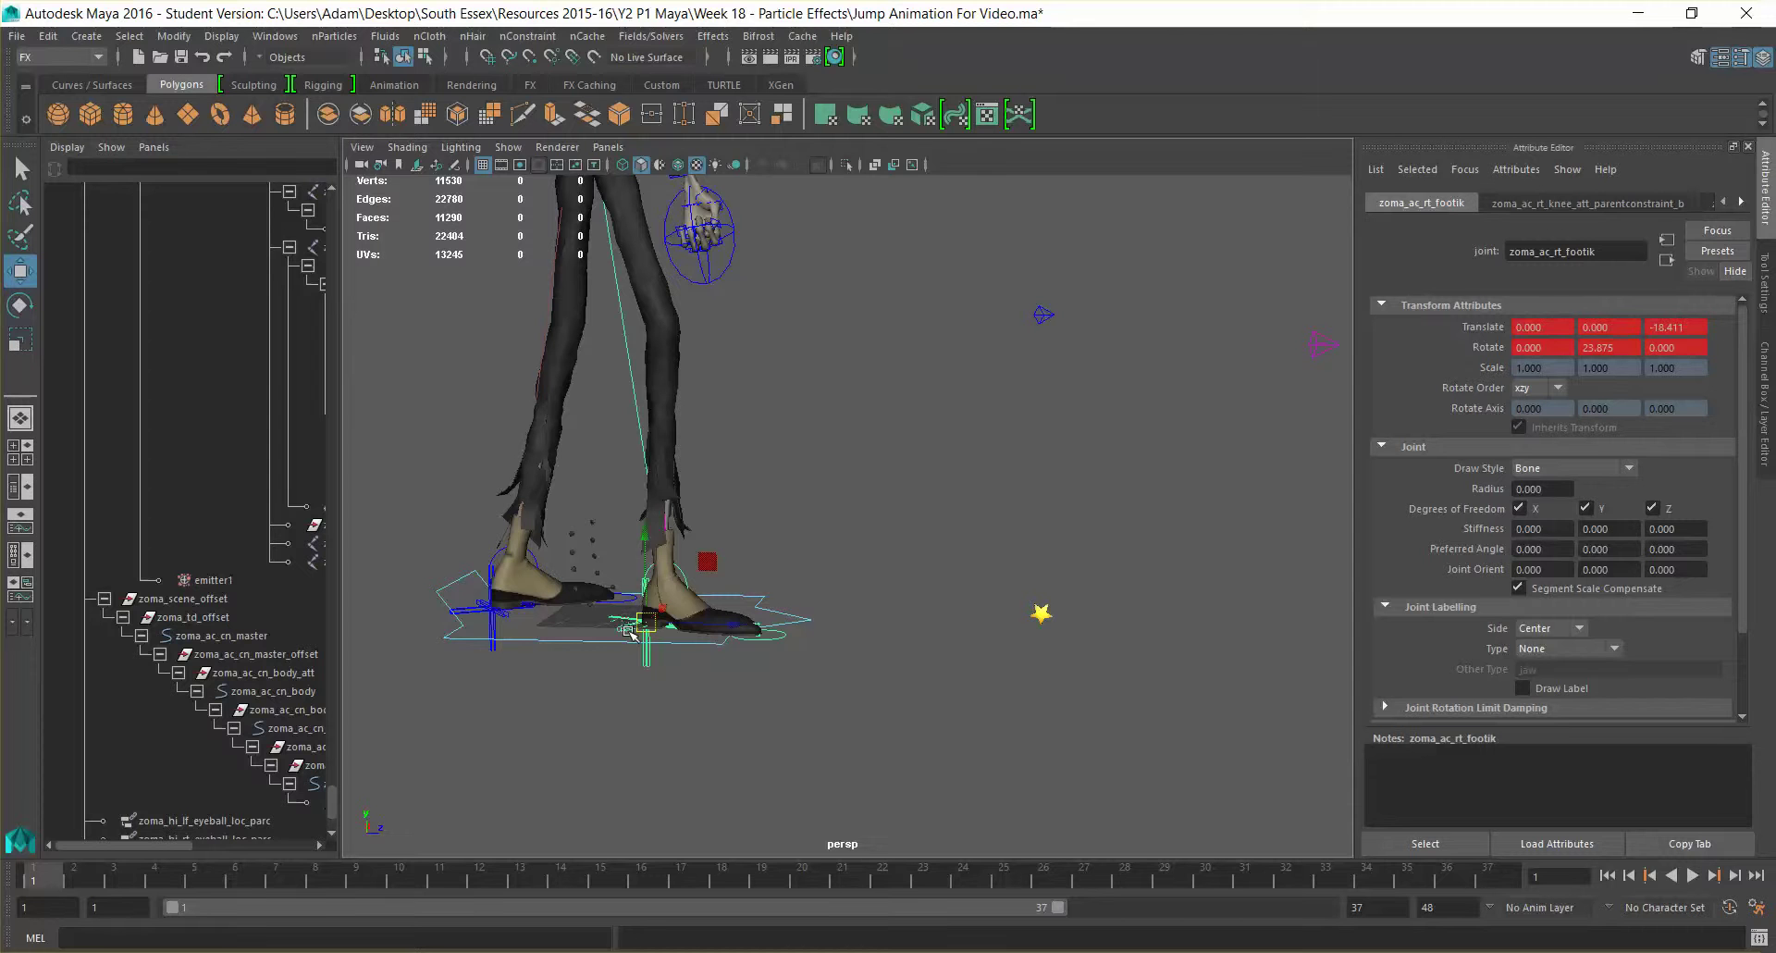
pyautogui.scroll(5, 185, 498)
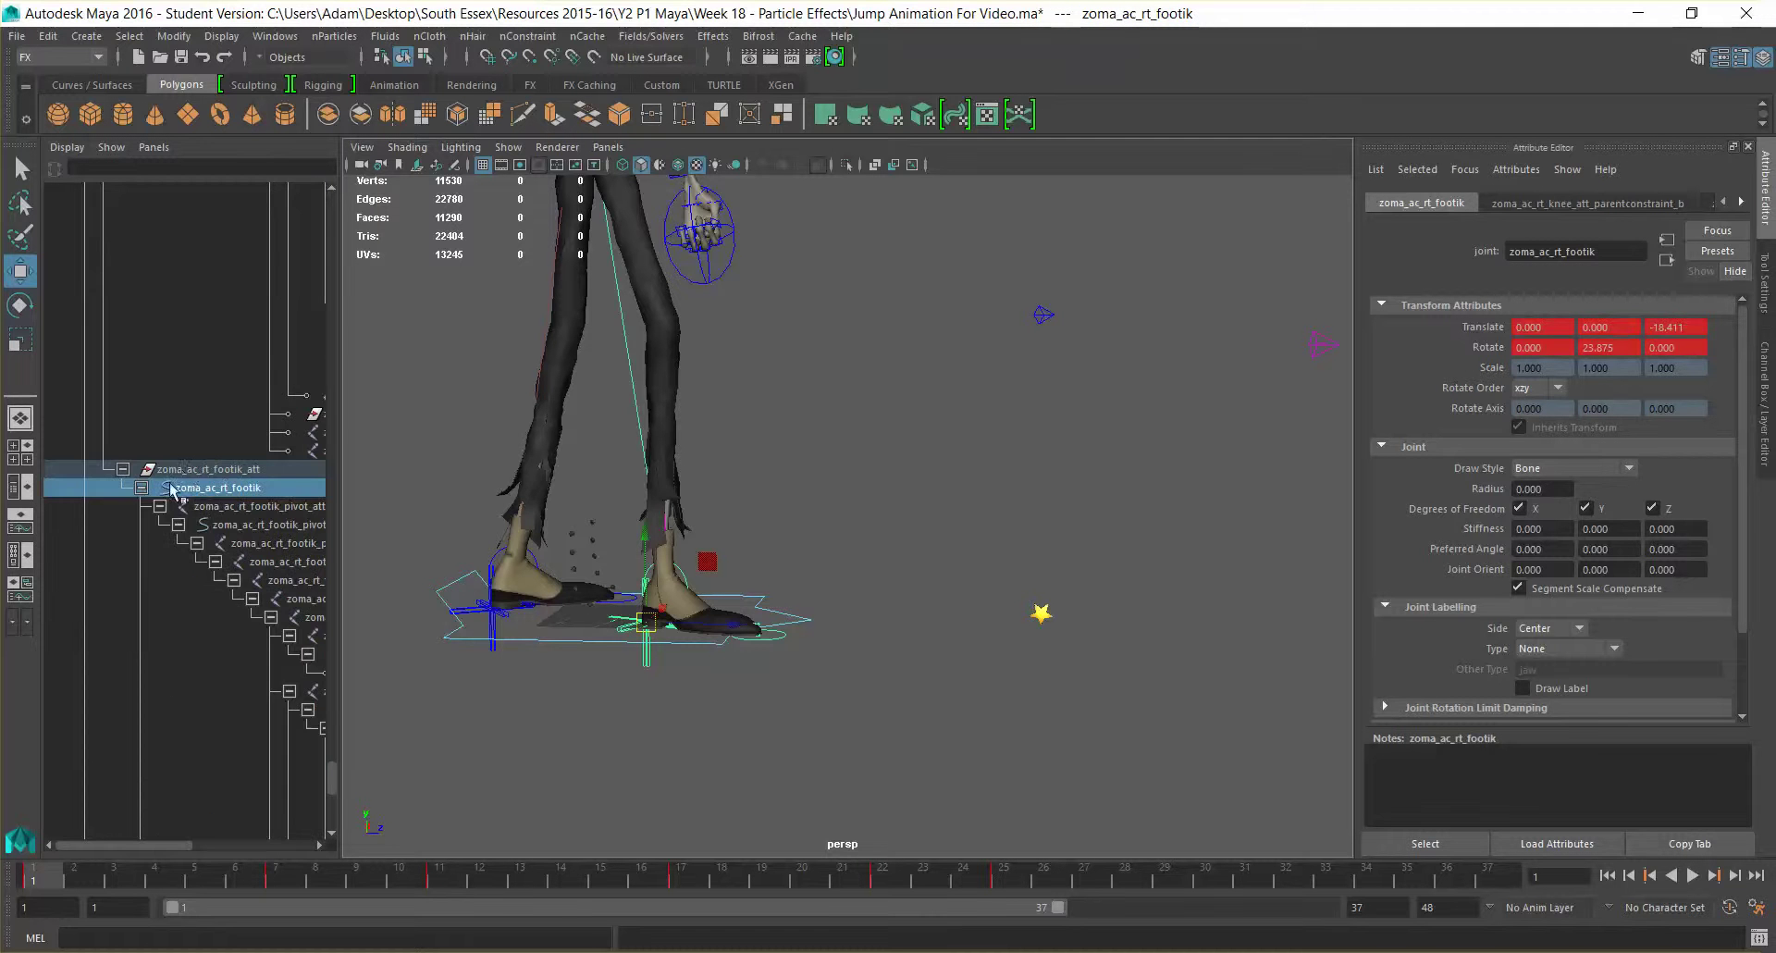
pyautogui.scroll(5, 215, 481)
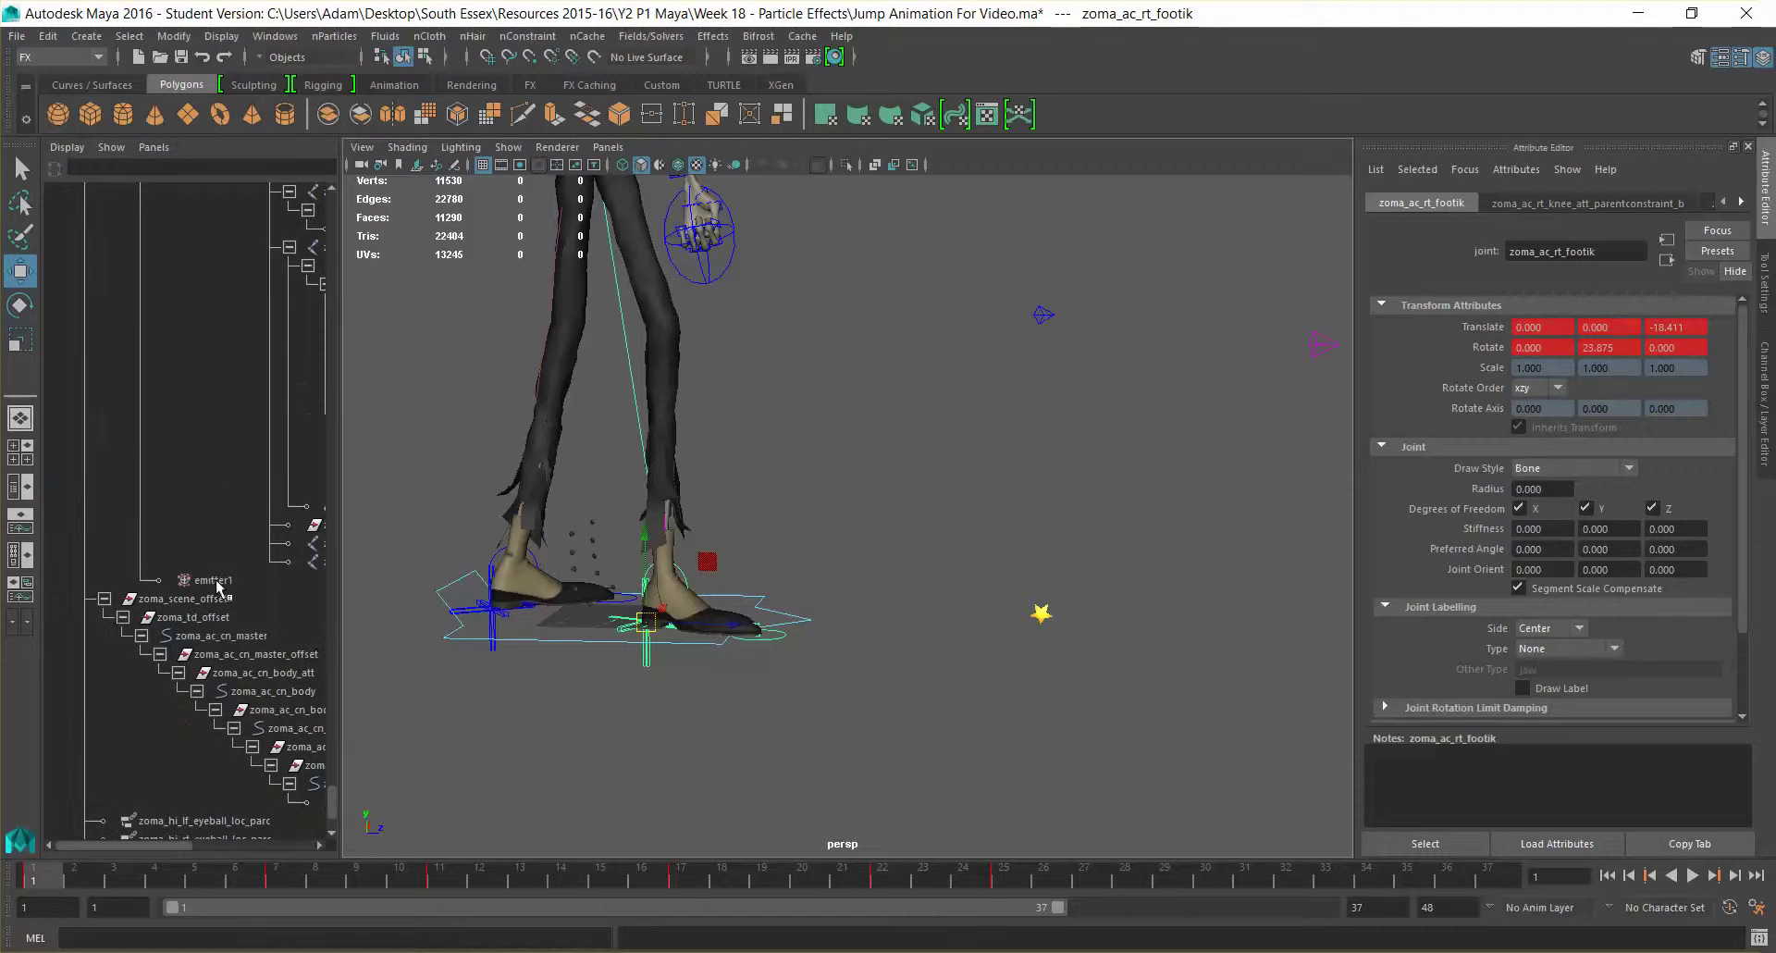
pyautogui.scroll(-3, 152, 453)
pyautogui.scroll(3, 153, 522)
pyautogui.click(209, 581)
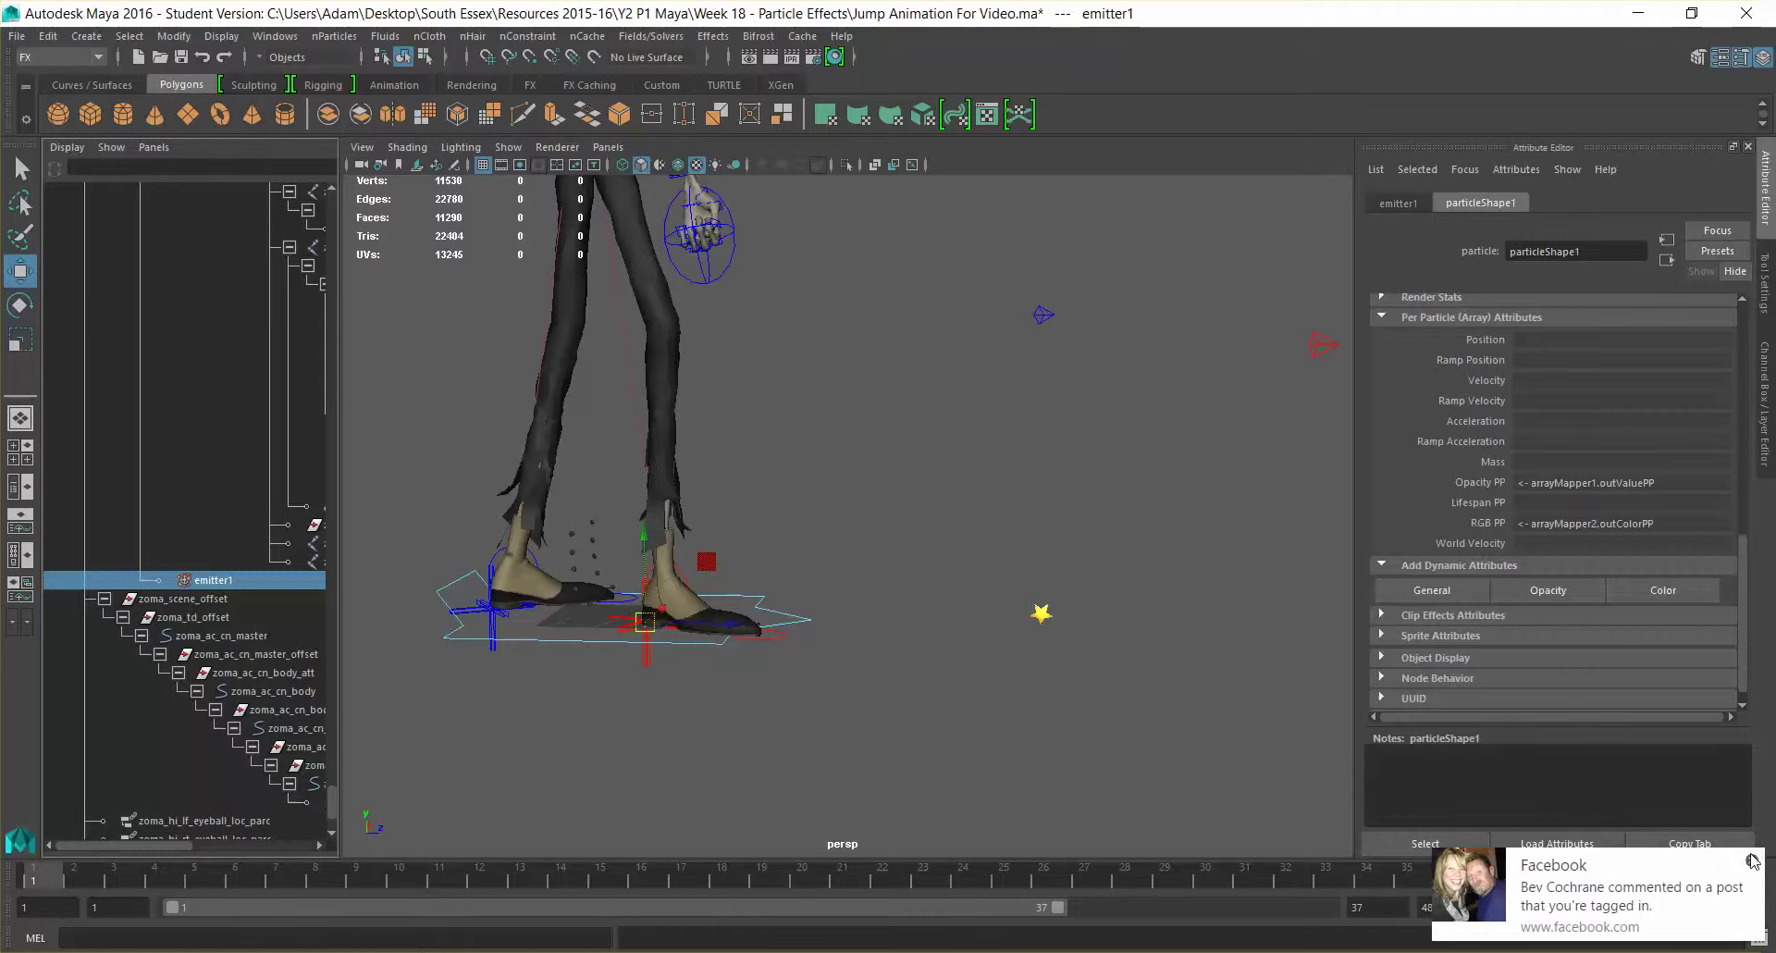
# Dismiss the desktop notification and display emitter1's keyable channels in the Channel Box.
pyautogui.click(1753, 861)
pyautogui.scroll(6, 880, 431)
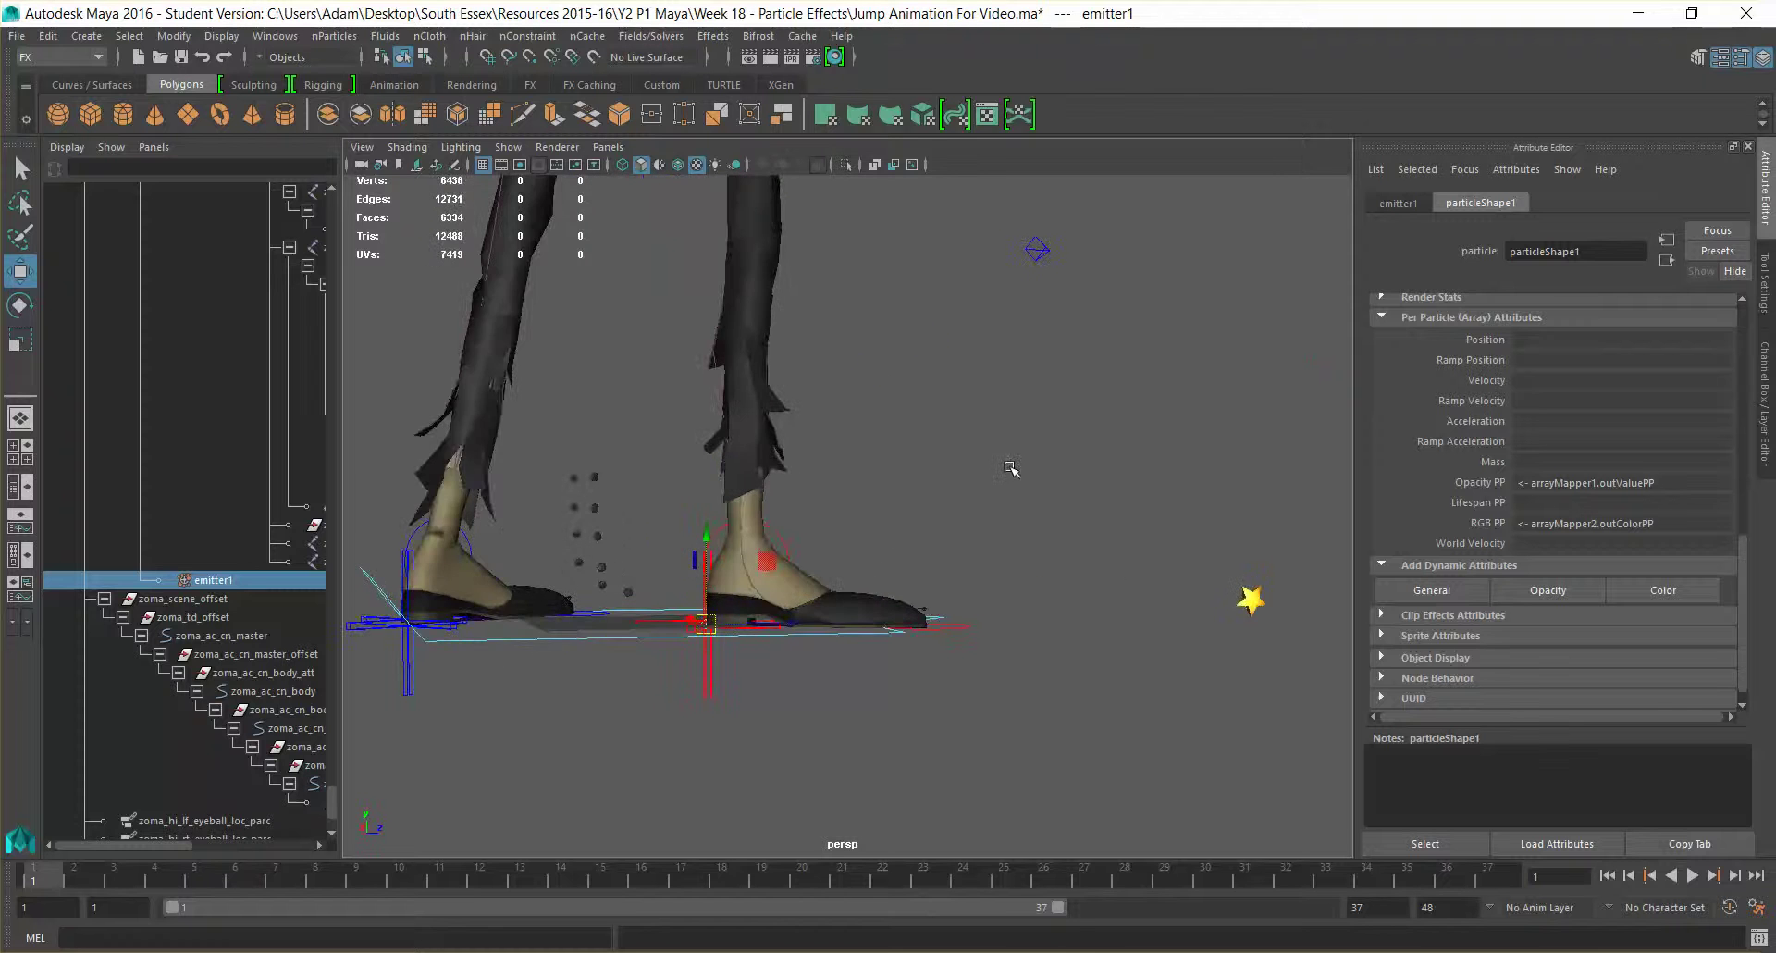
pyautogui.moveTo(1011, 468)
pyautogui.keyDown('alt'); pyautogui.mouseDown()
pyautogui.moveTo(1008, 500)
pyautogui.moveTo(1023, 487)
pyautogui.moveTo(994, 494)
pyautogui.mouseUp(); pyautogui.keyUp('alt')
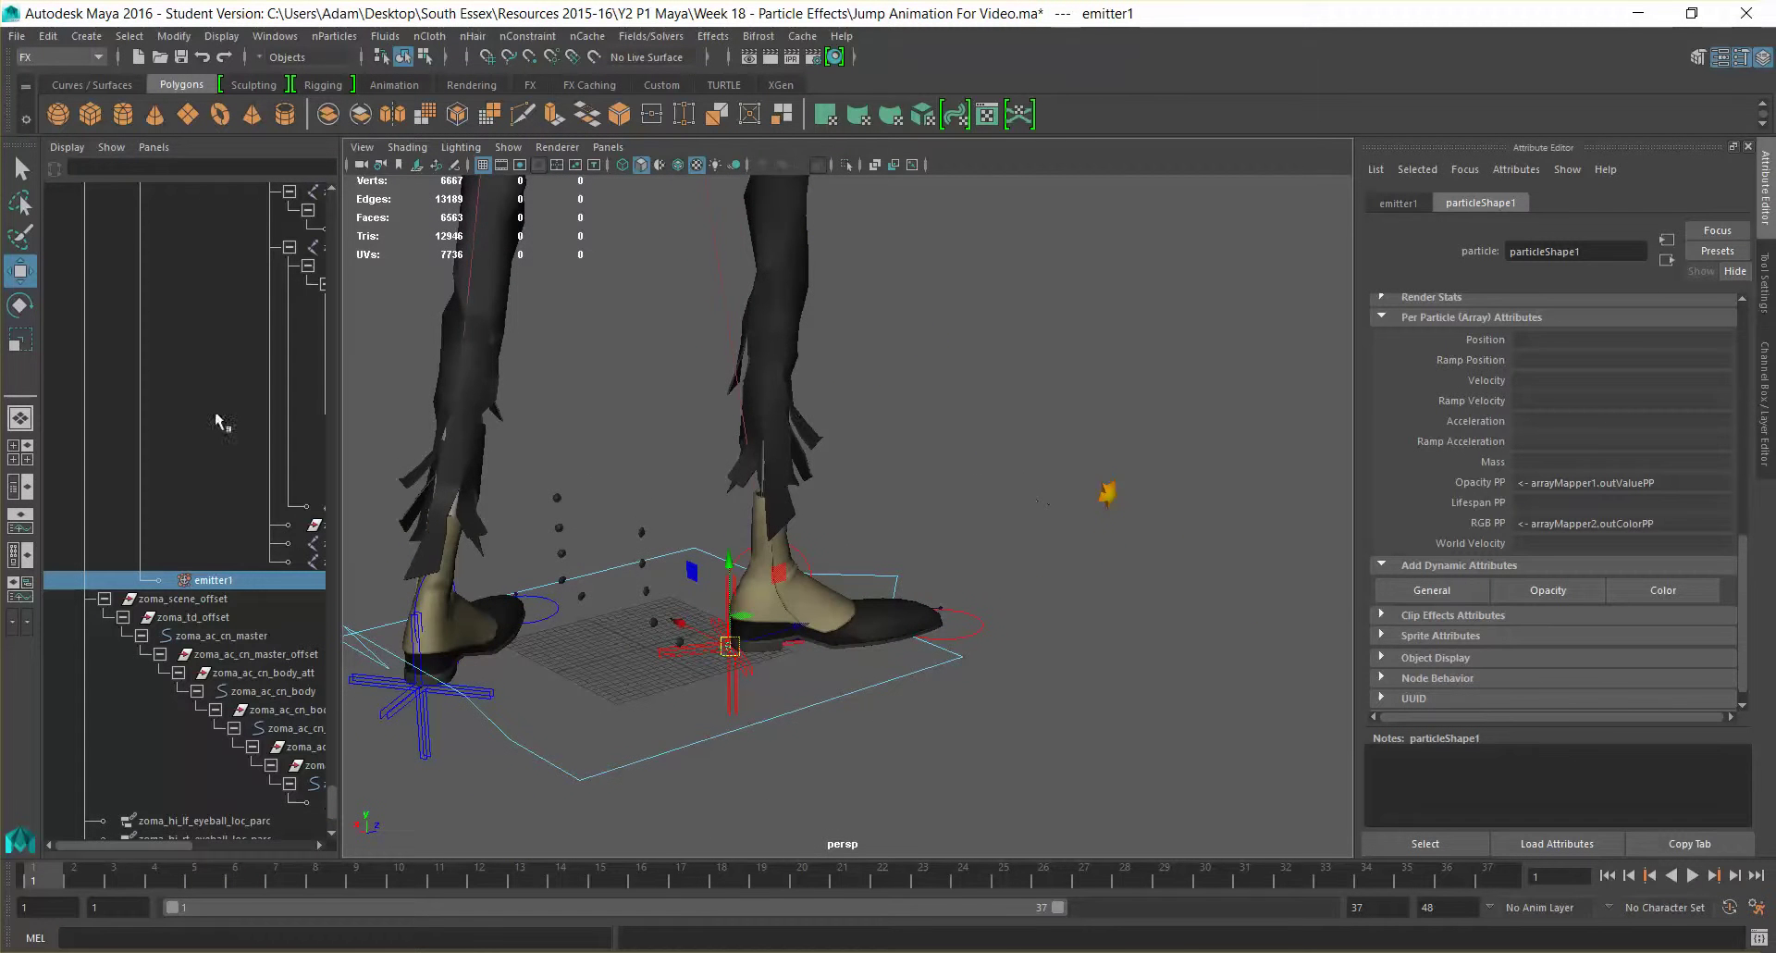
pyautogui.click(1768, 398)
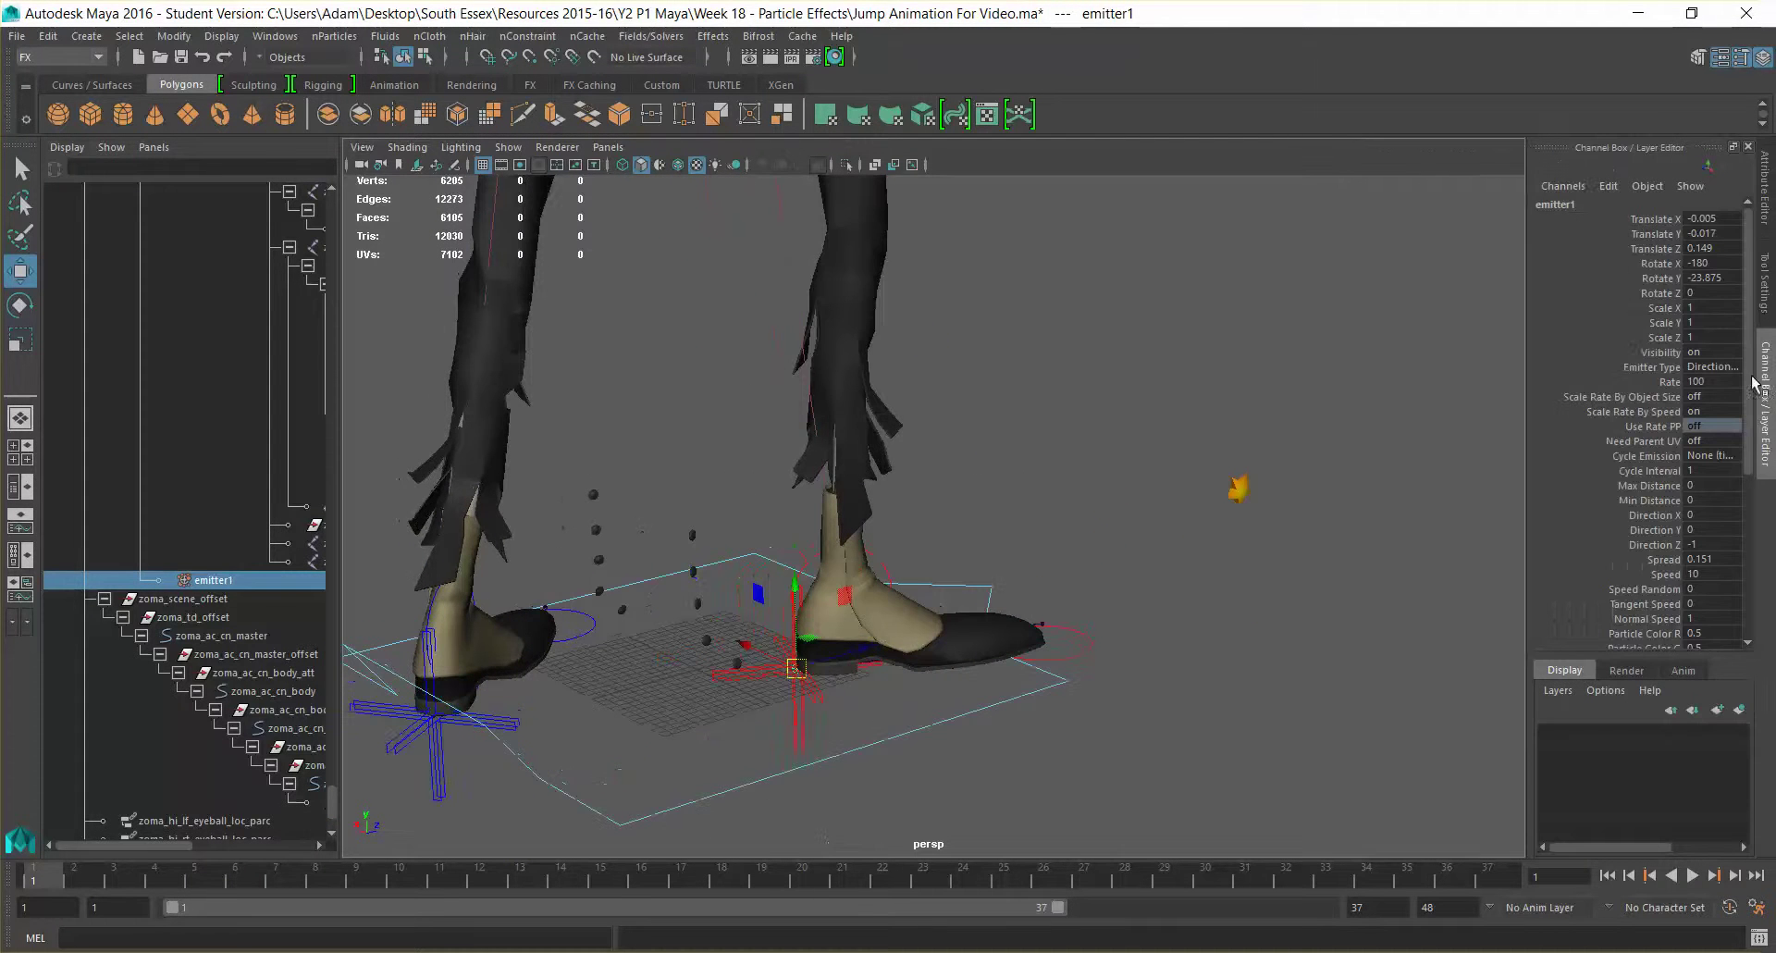
pyautogui.click(1763, 185)
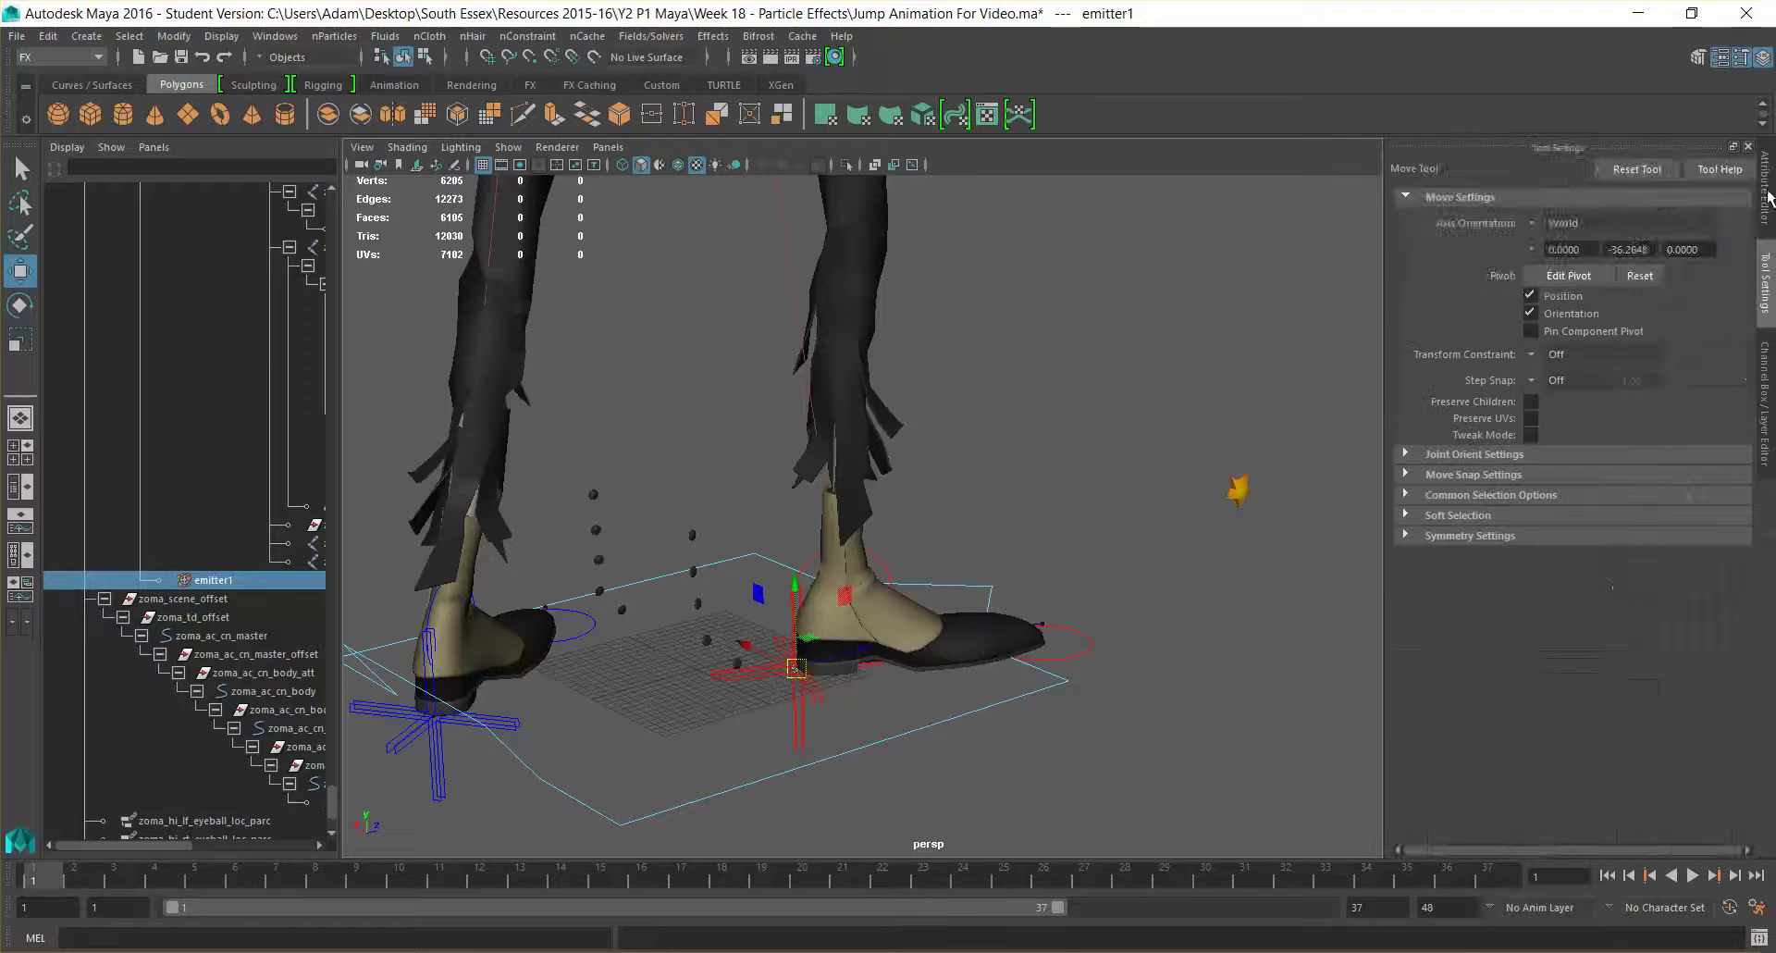
pyautogui.click(1480, 203)
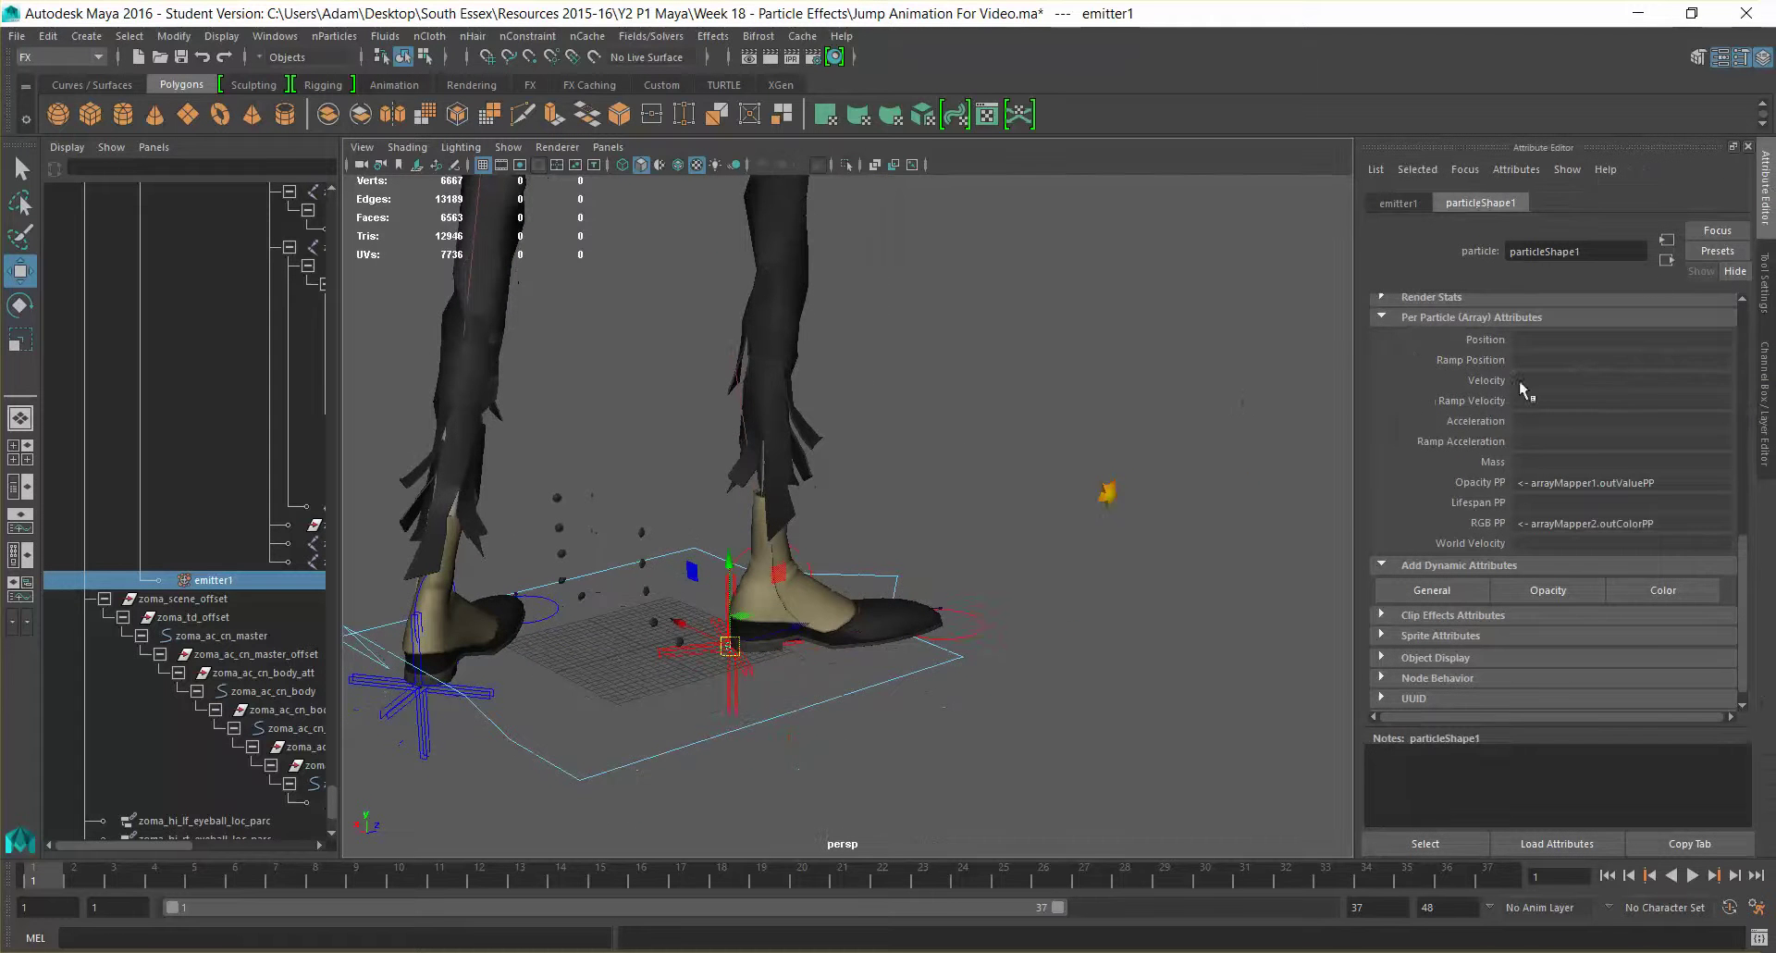
pyautogui.click(1398, 203)
pyautogui.click(1767, 398)
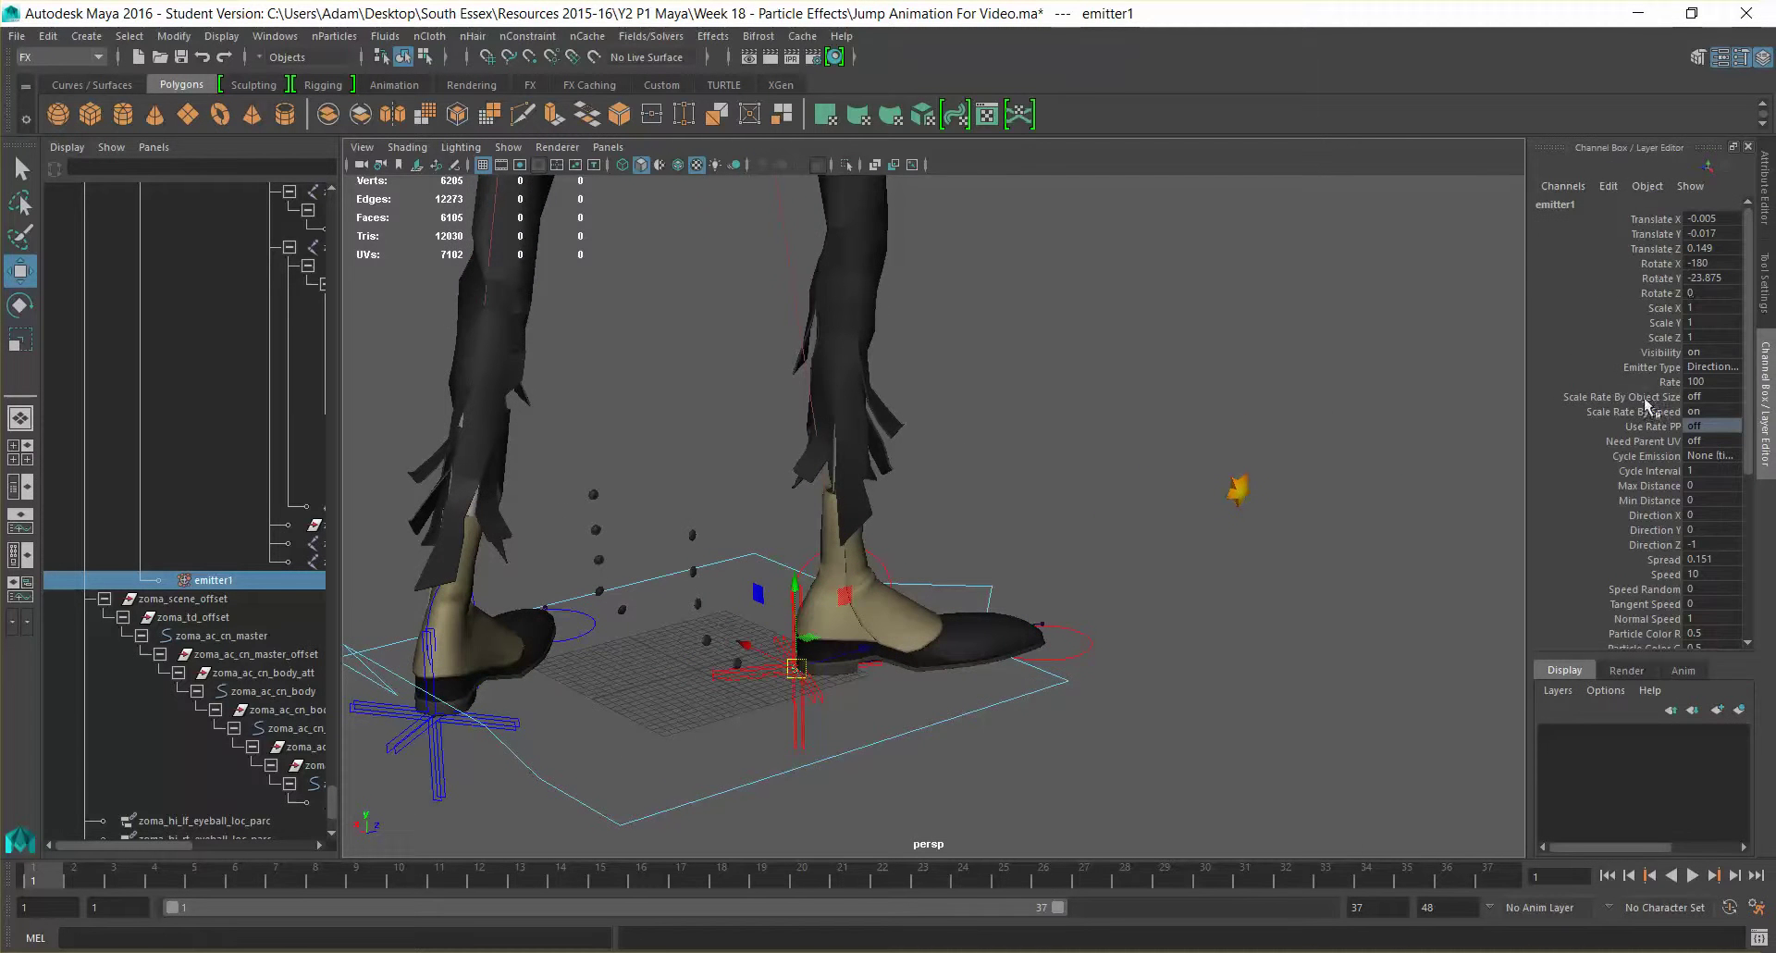
# Go to frame 10, set emitter1's Rate to 0 and key that channel.
pyautogui.click(1623, 383)
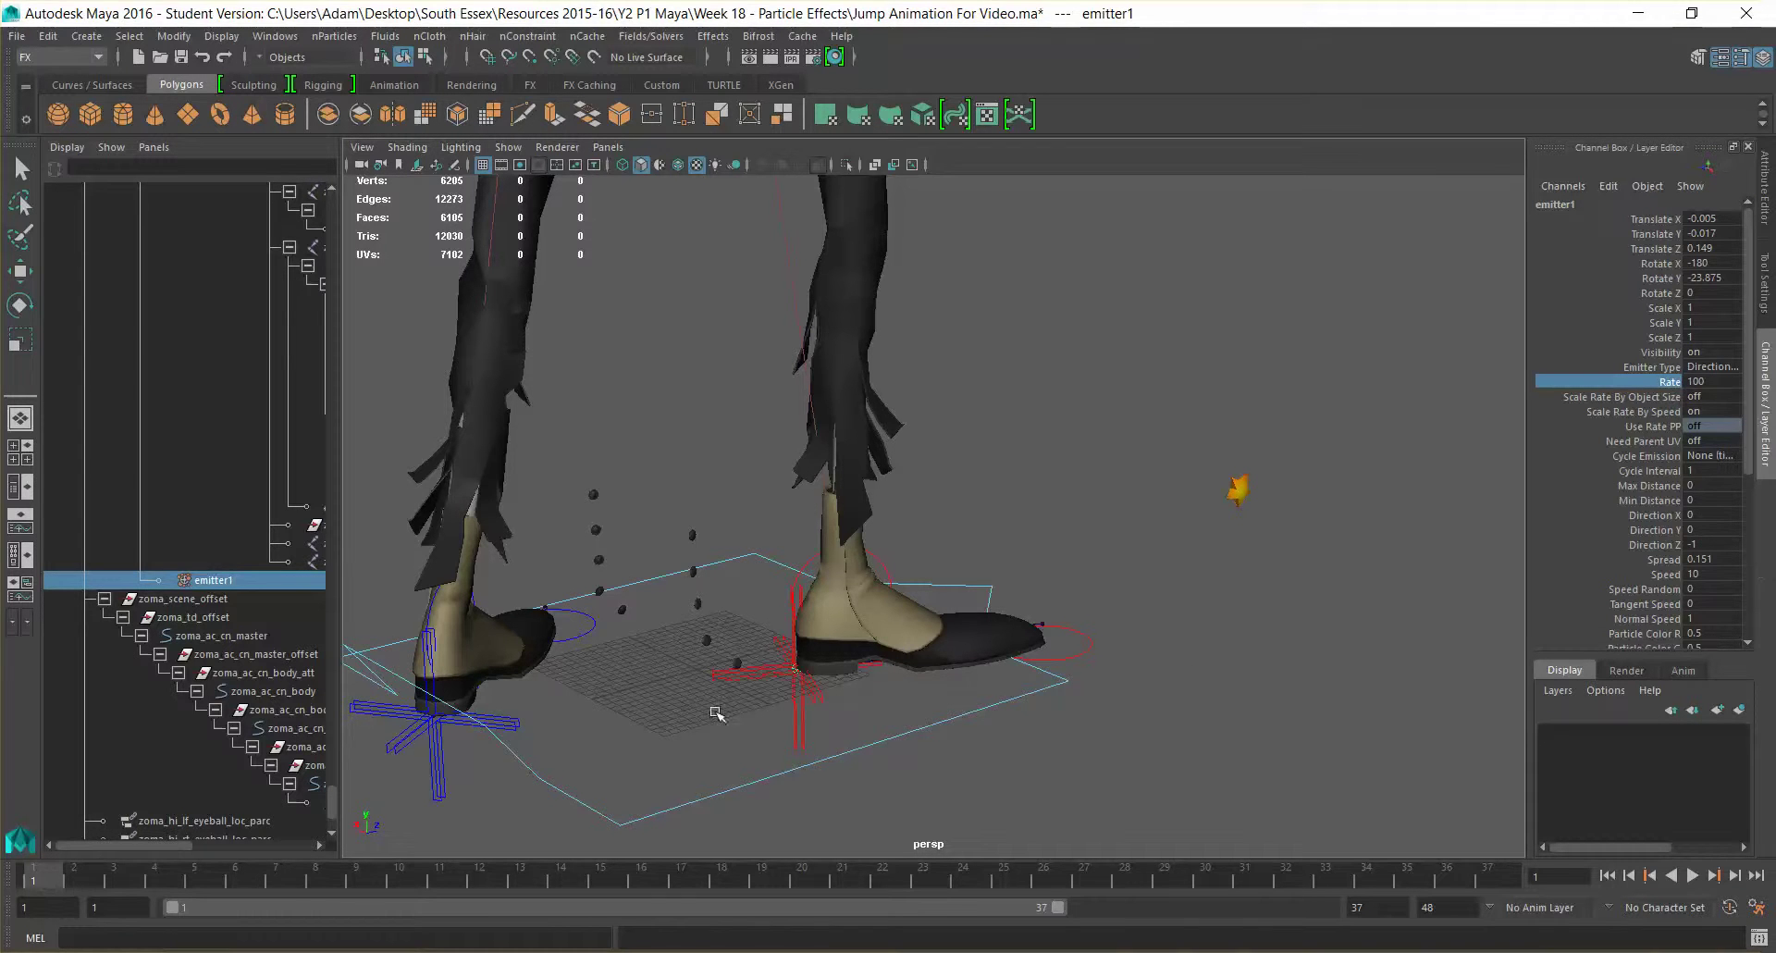
pyautogui.moveTo(418, 886)
pyautogui.mouseDown()
pyautogui.moveTo(442, 879)
pyautogui.moveTo(420, 878)
pyautogui.mouseUp()
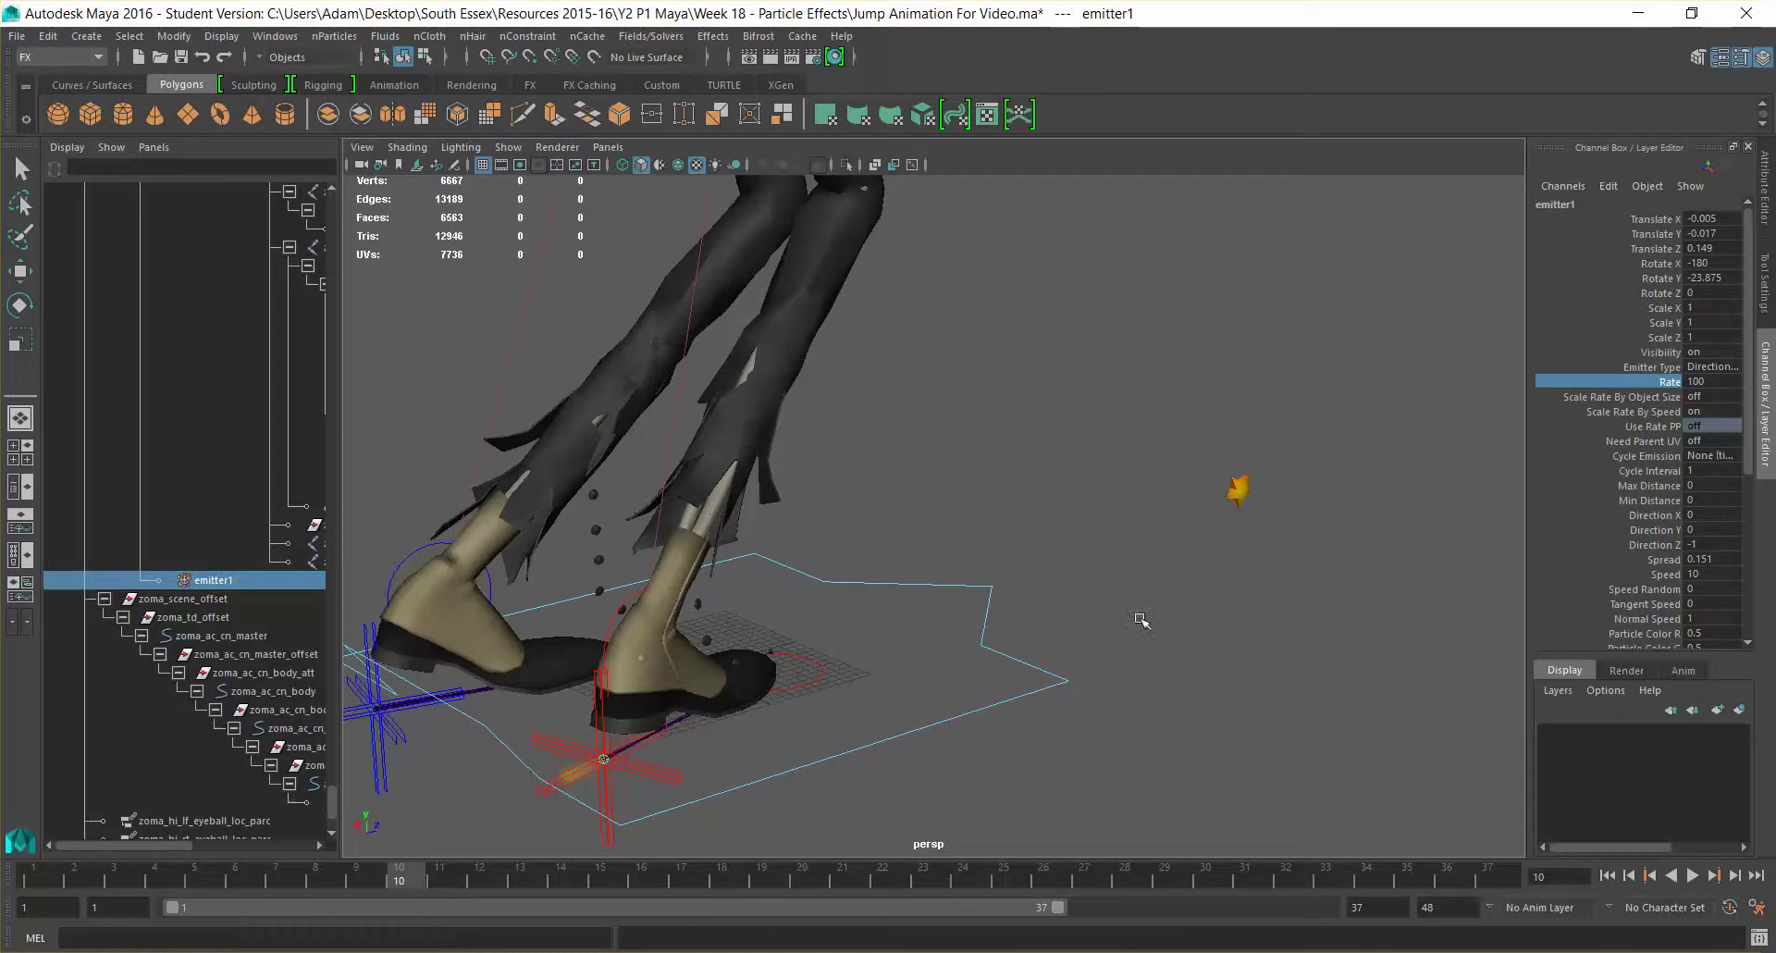
pyautogui.click(1714, 381)
pyautogui.write('0')
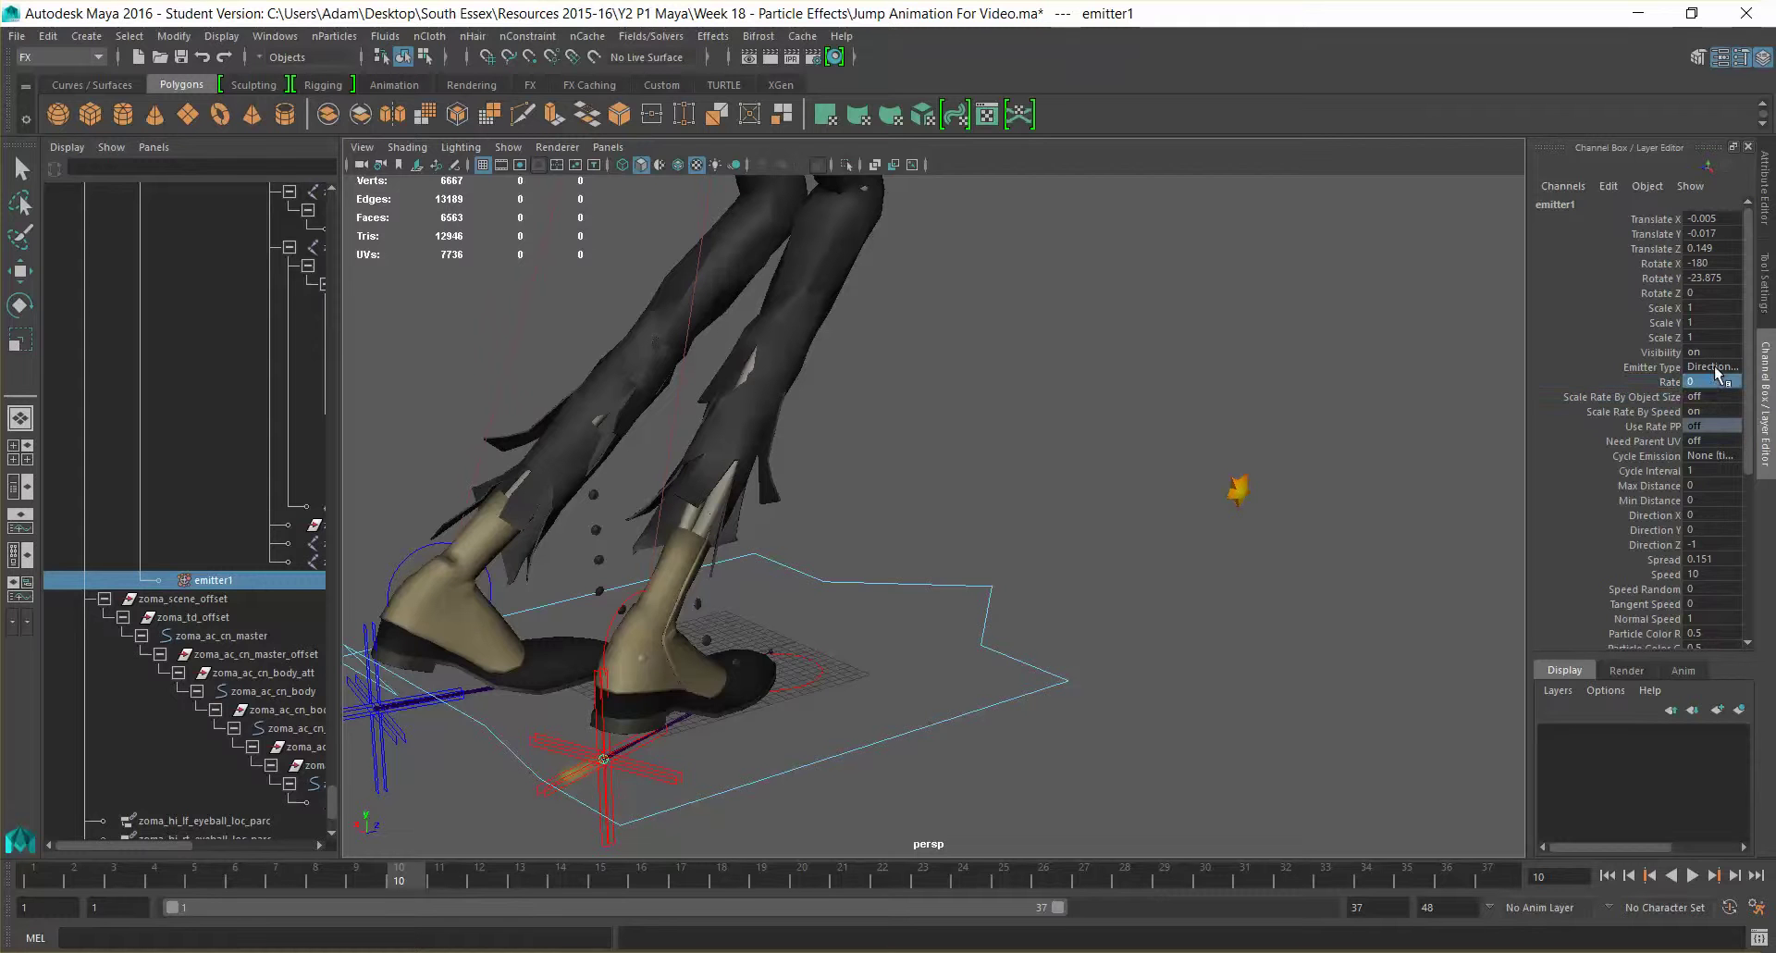
pyautogui.press('Return')
pyautogui.rightClick(1661, 383)
pyautogui.click(1656, 416)
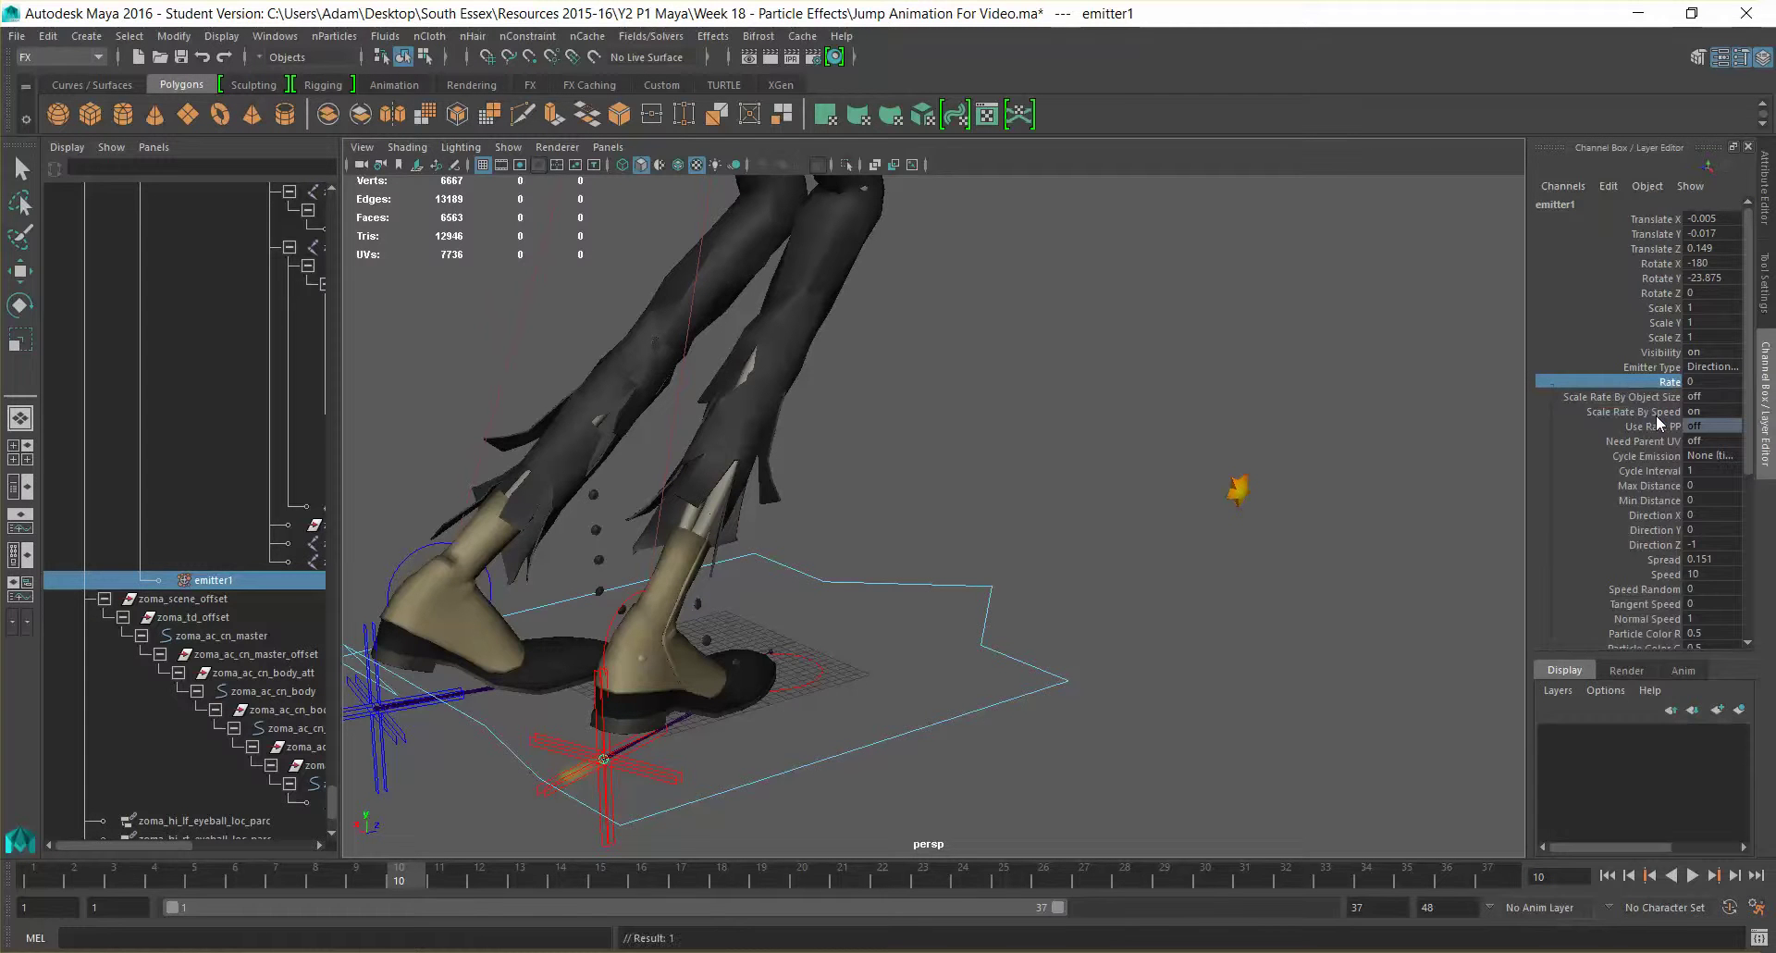
# Set emitter1's Rate to 100 at frame 11 and key it.
pyautogui.click(448, 880)
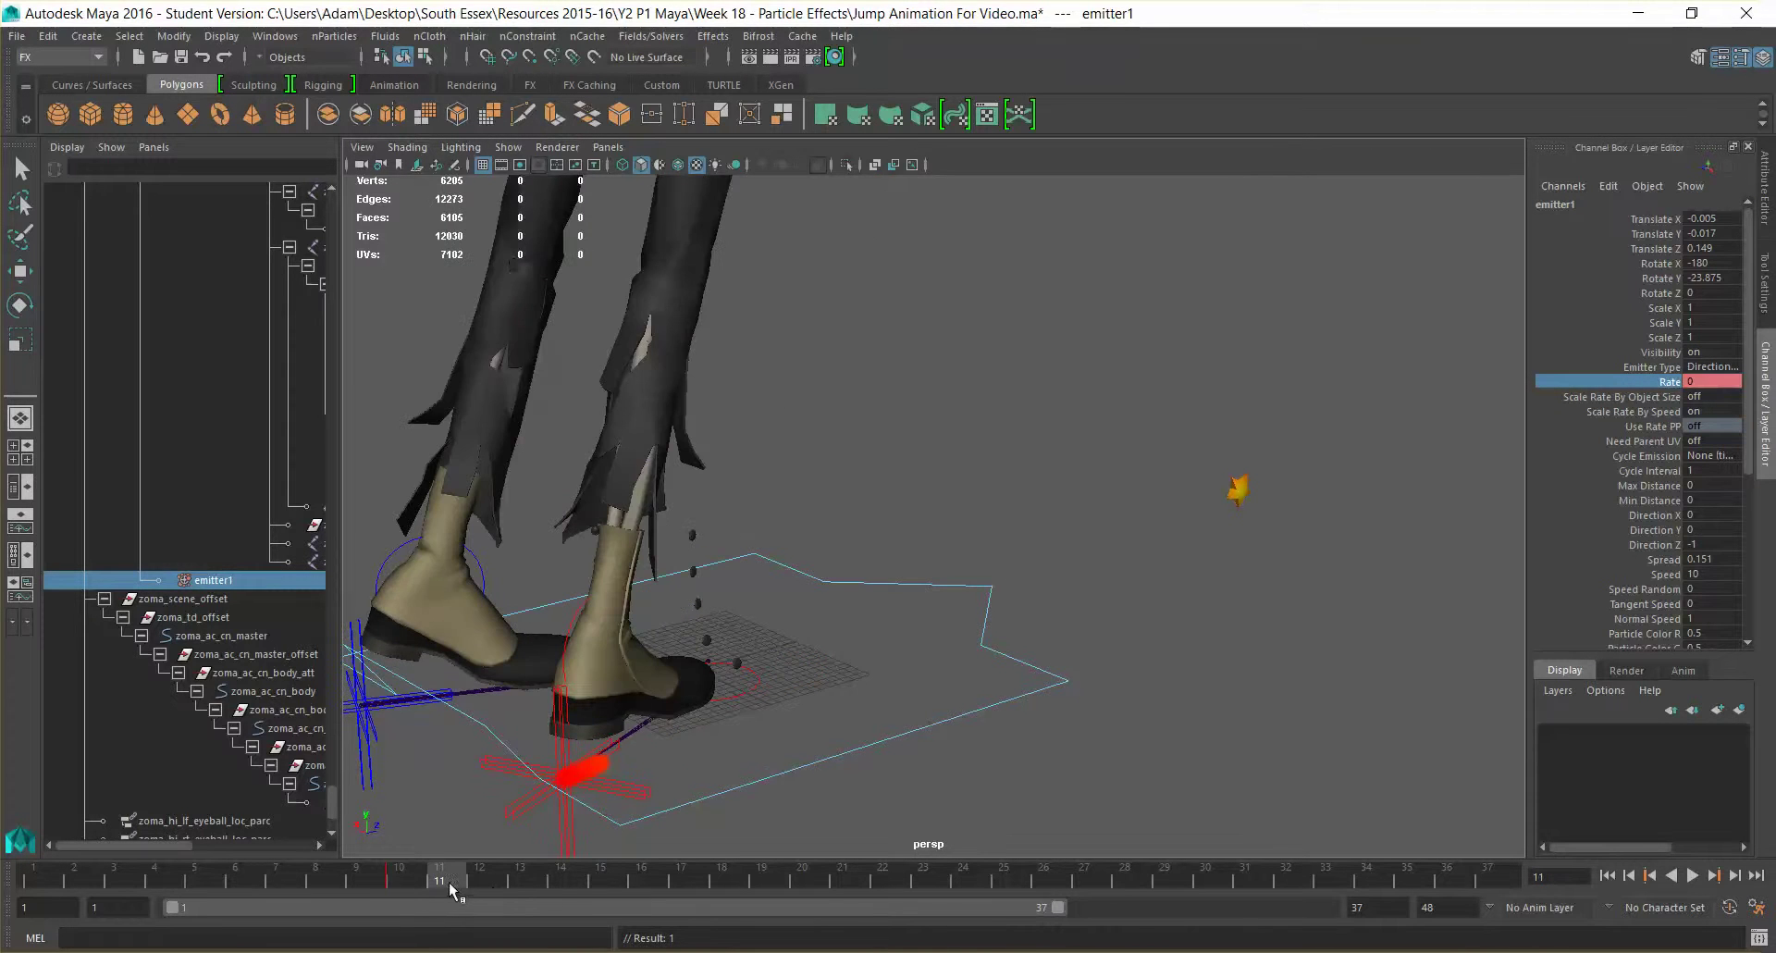
pyautogui.click(1720, 380)
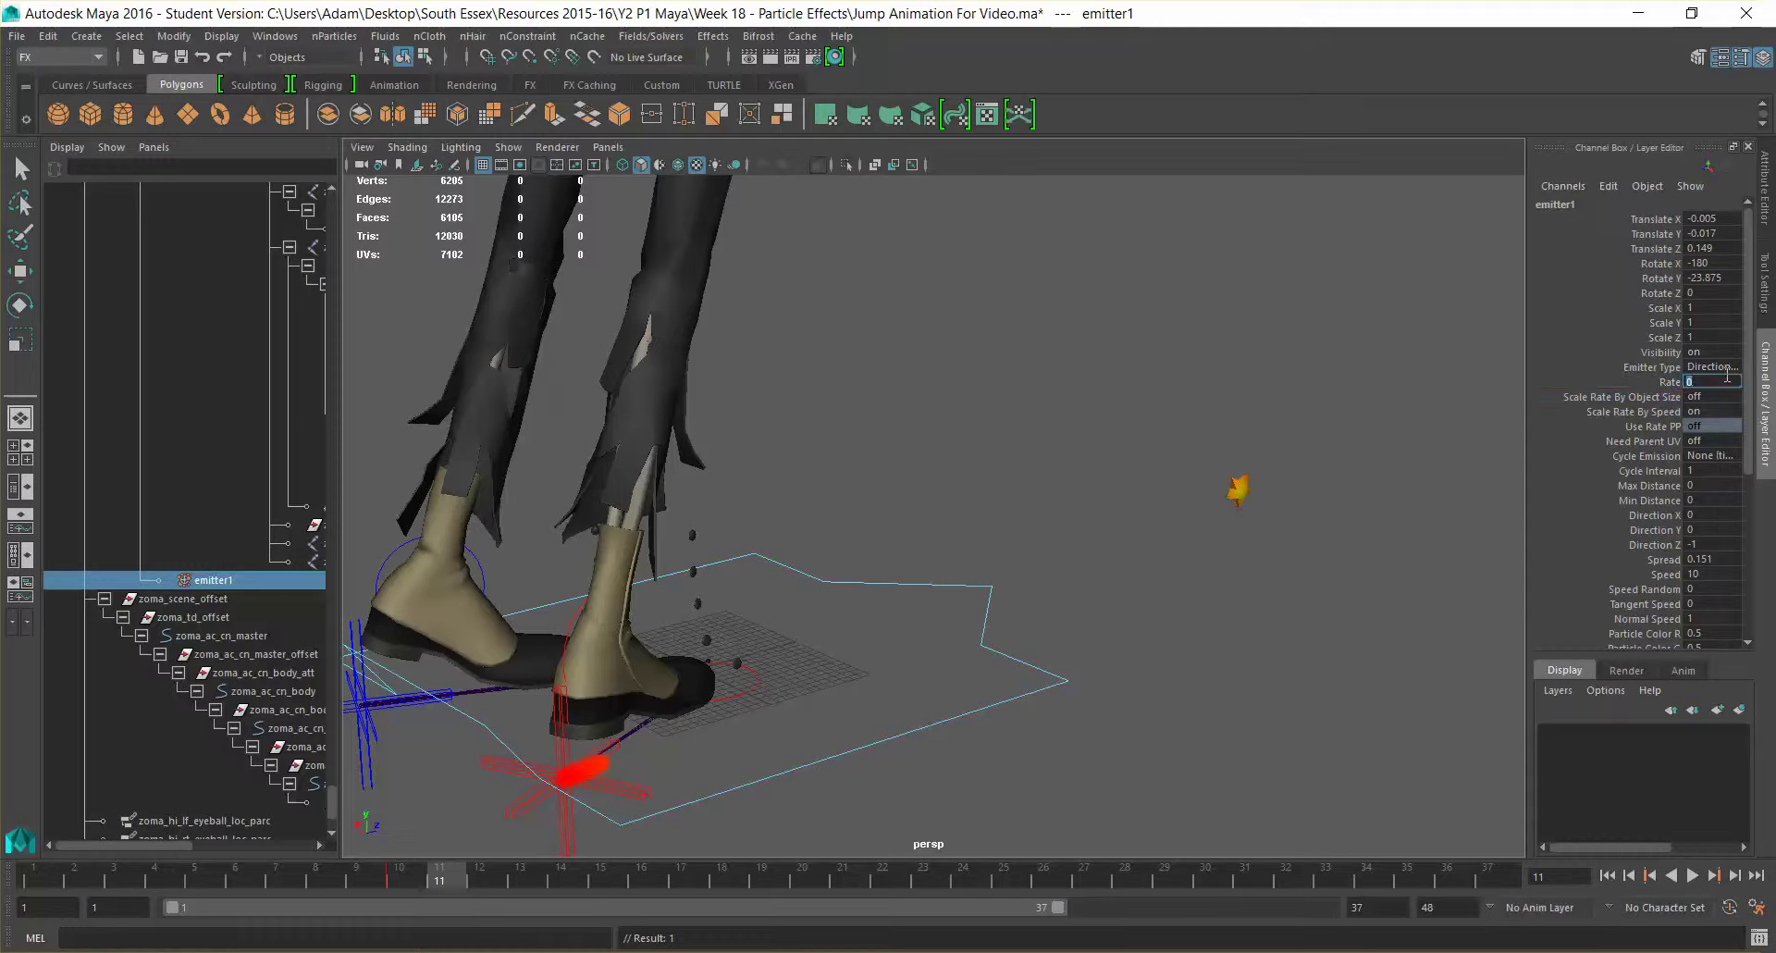
pyautogui.rightClick(1655, 380)
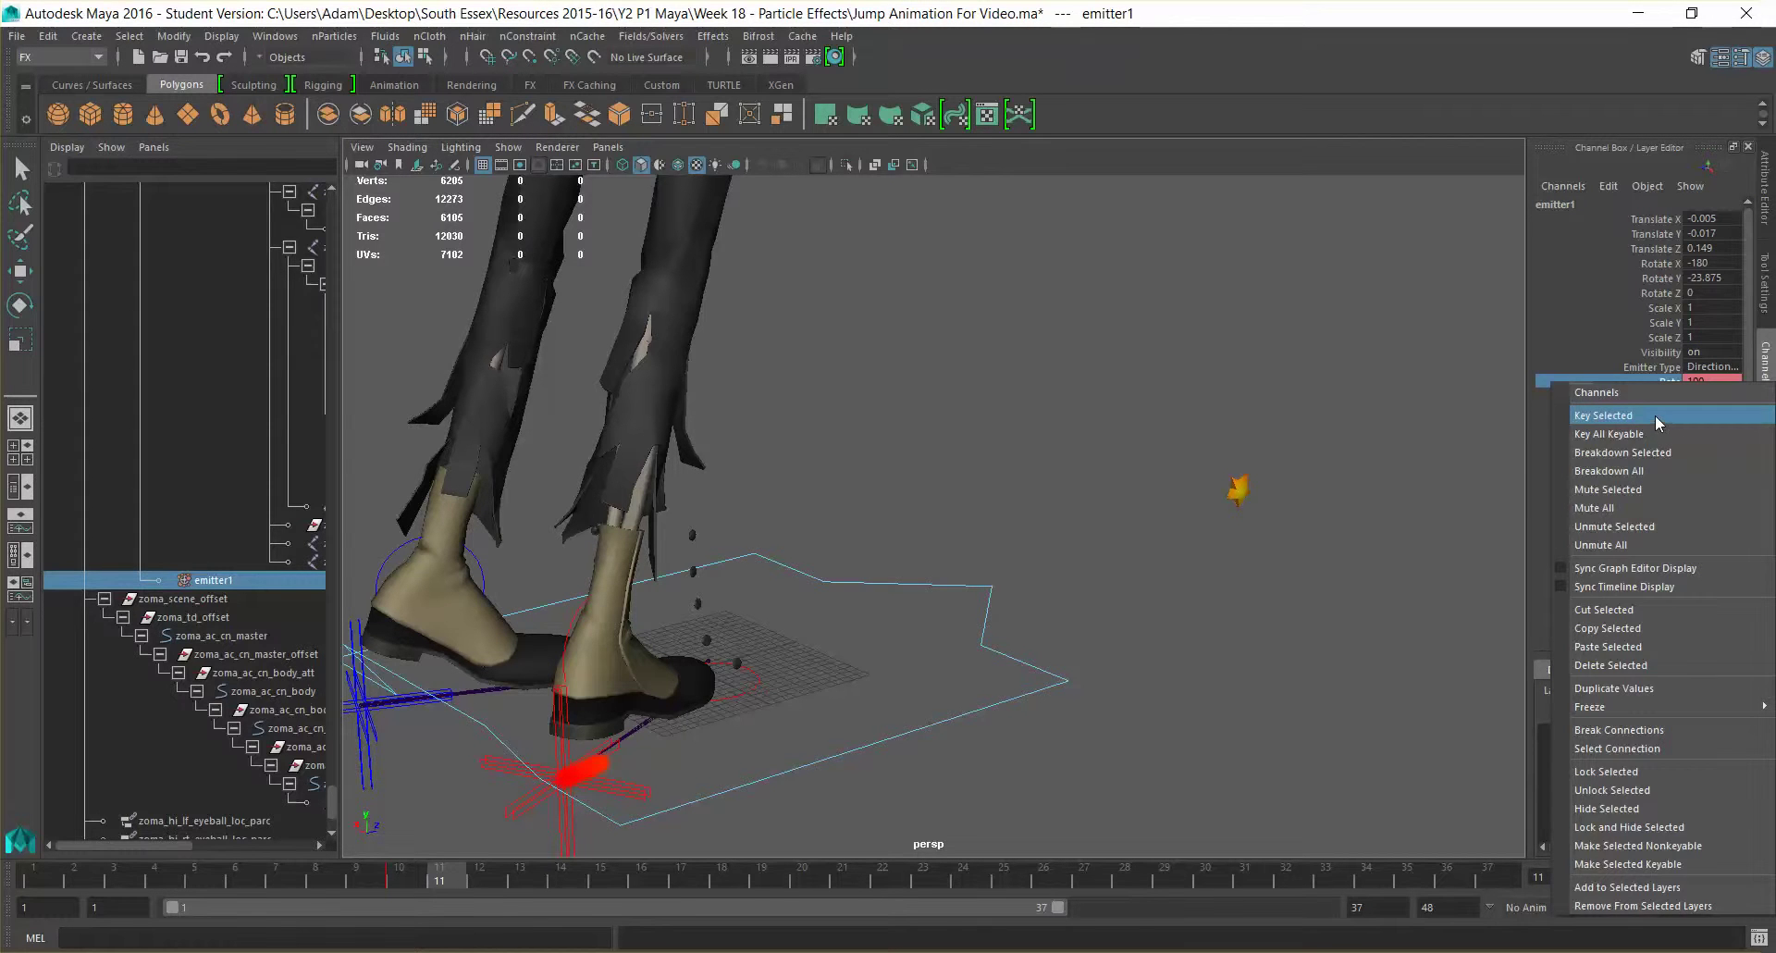
pyautogui.click(1656, 415)
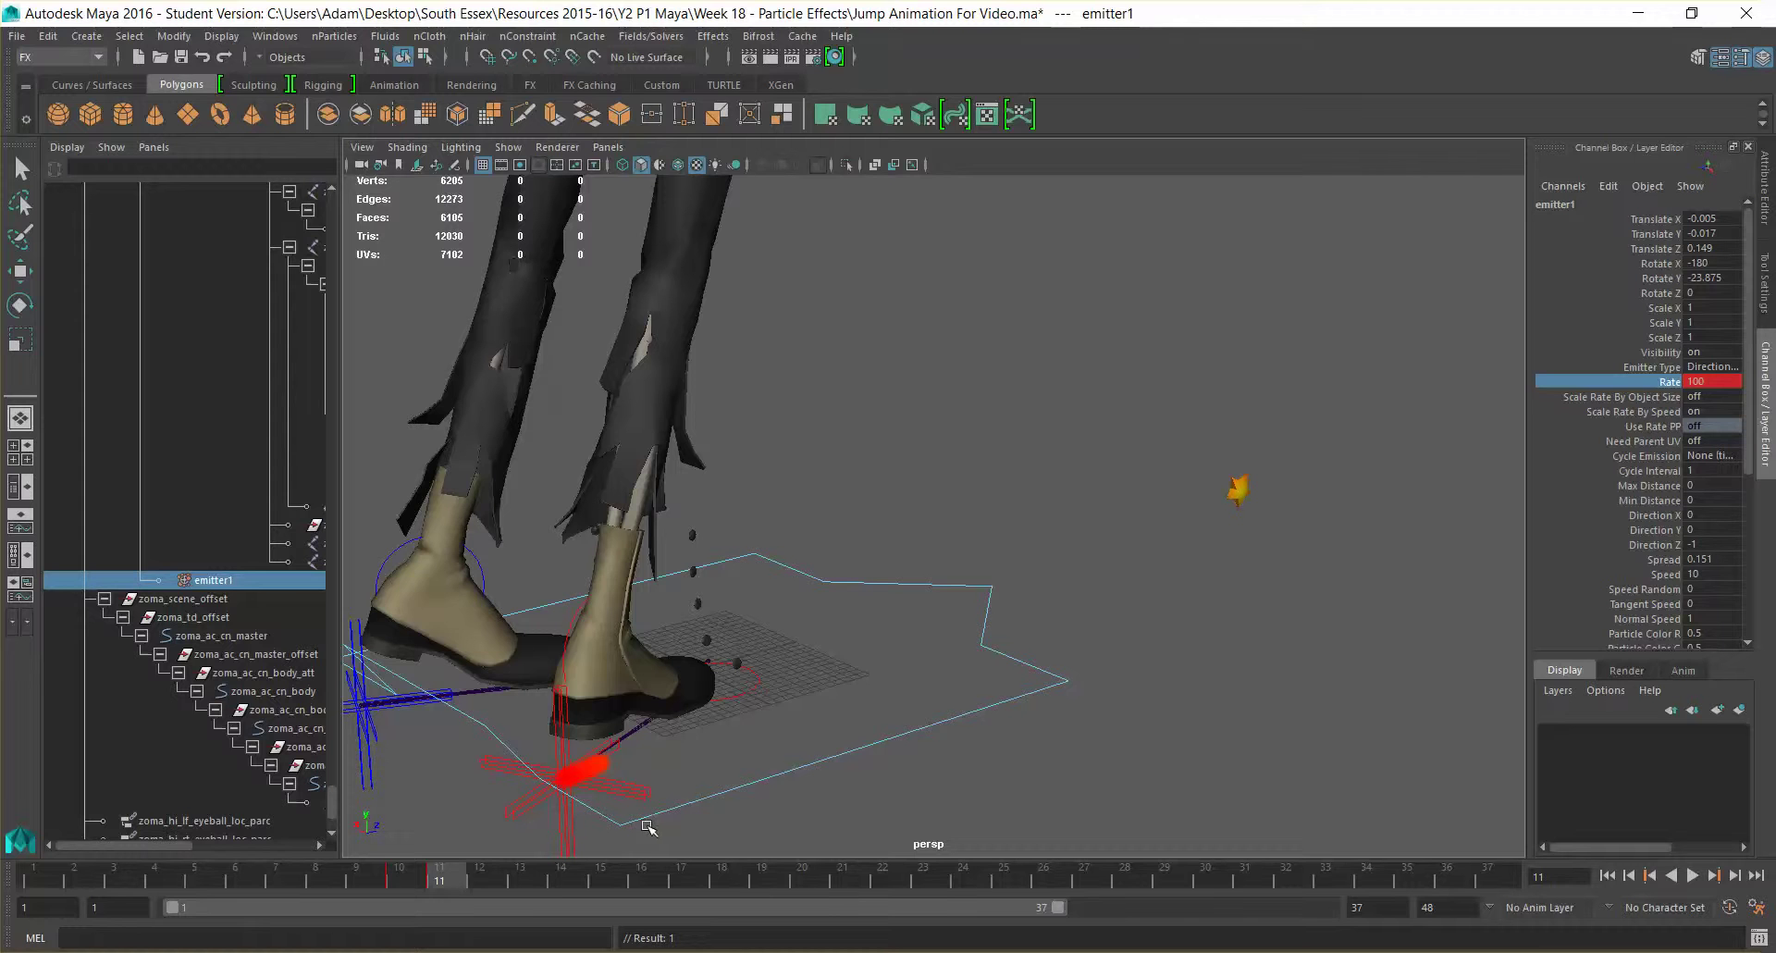
# Advance the jump to frame 17 and key emitter1's Rate at 100 there.
pyautogui.moveTo(444, 873); pyautogui.dragTo(684, 879)
pyautogui.scroll(-8, 763, 650)
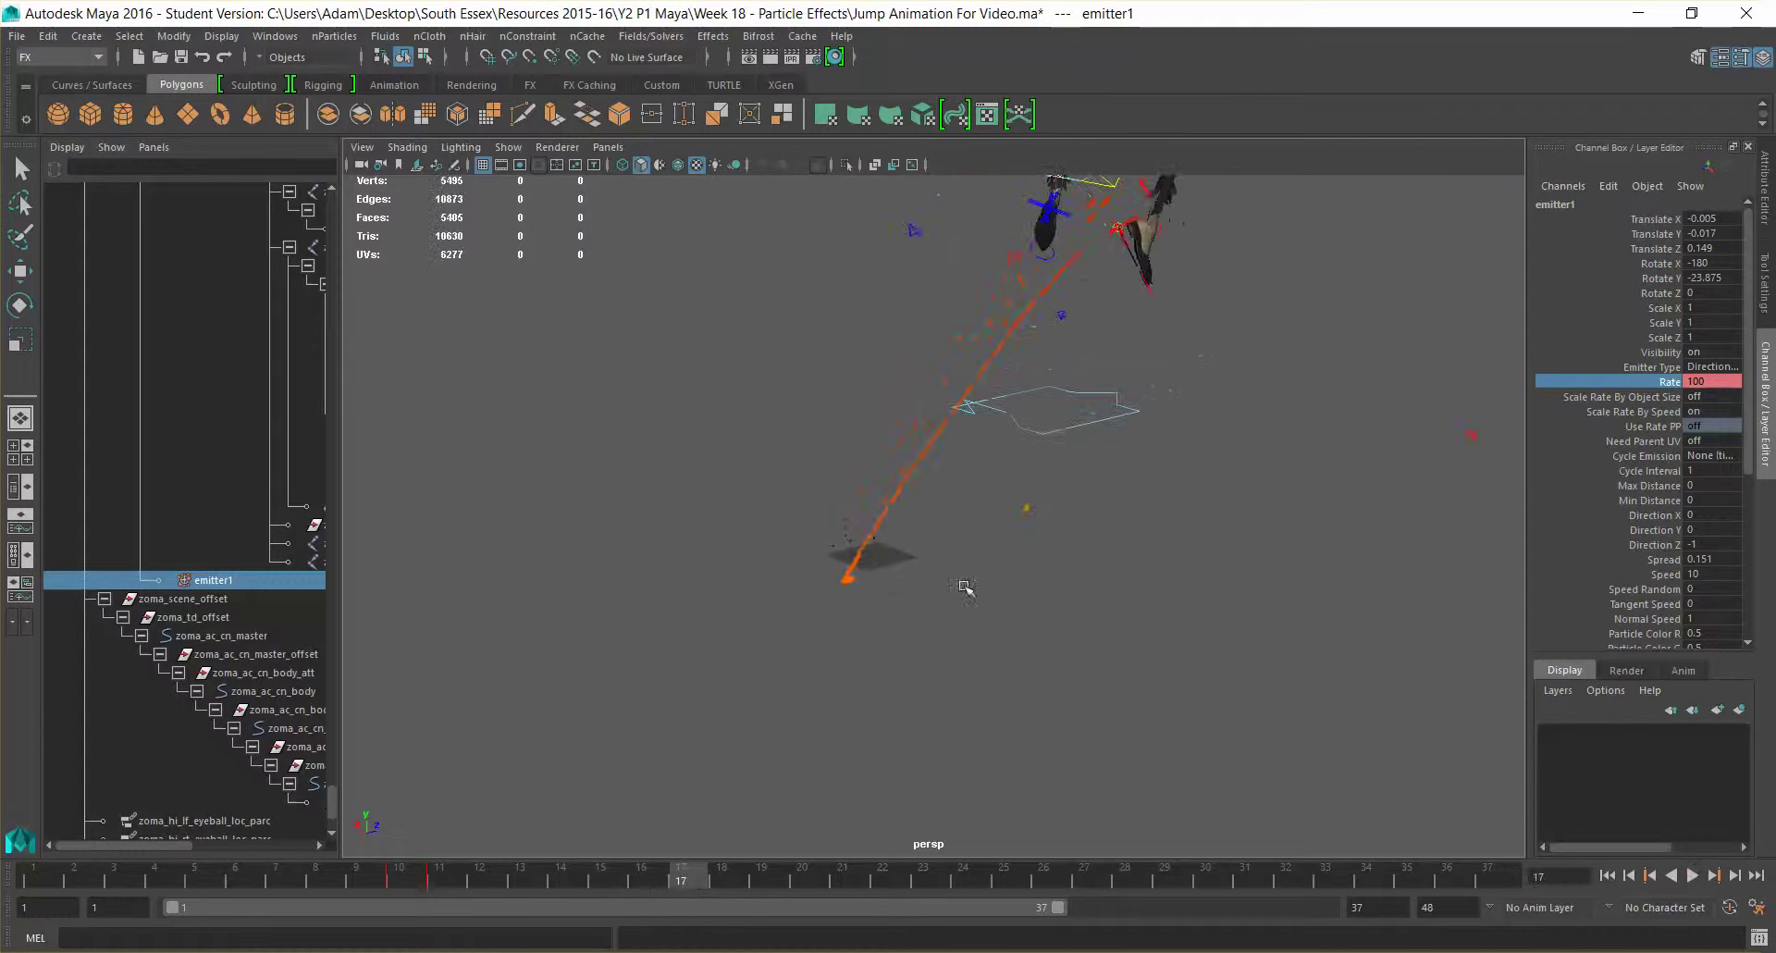
pyautogui.keyDown('alt'); pyautogui.moveTo(1055, 584); pyautogui.dragTo(984, 652, button='middle'); pyautogui.keyUp('alt')
pyautogui.moveTo(685, 879)
pyautogui.mouseDown()
pyautogui.moveTo(719, 879)
pyautogui.moveTo(636, 879)
pyautogui.moveTo(682, 883)
pyautogui.mouseUp()
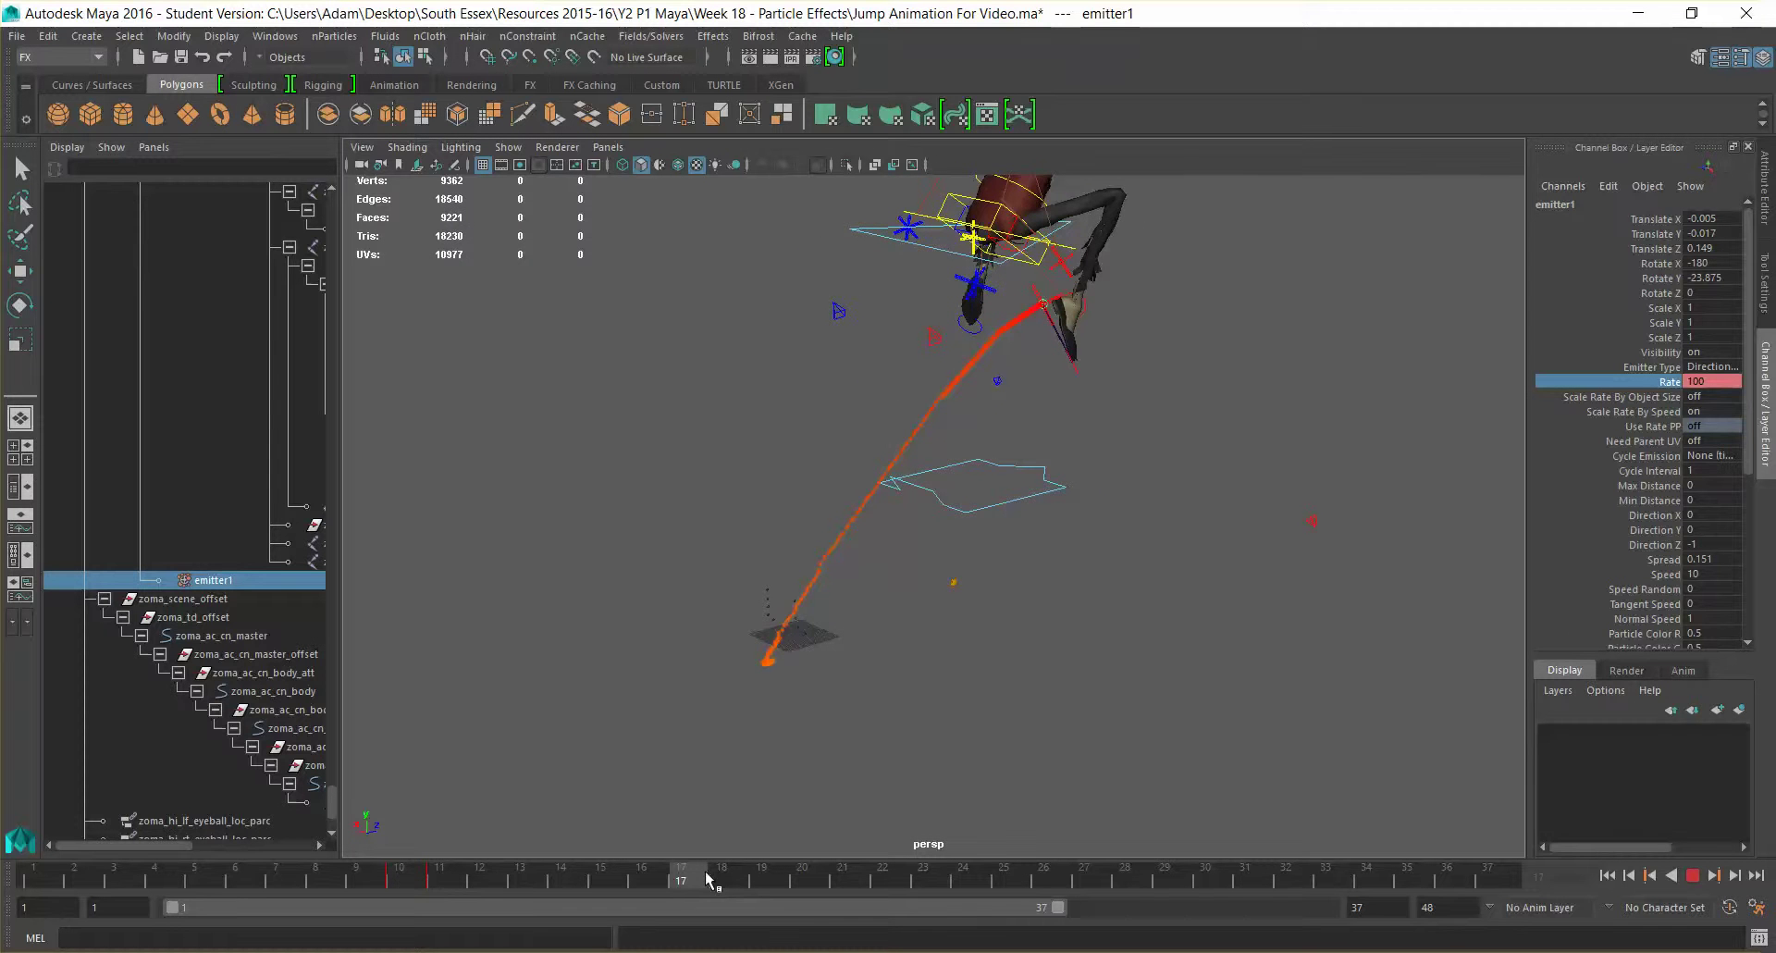
pyautogui.keyDown('alt'); pyautogui.moveTo(1052, 612); pyautogui.dragTo(1008, 570); pyautogui.keyUp('alt')
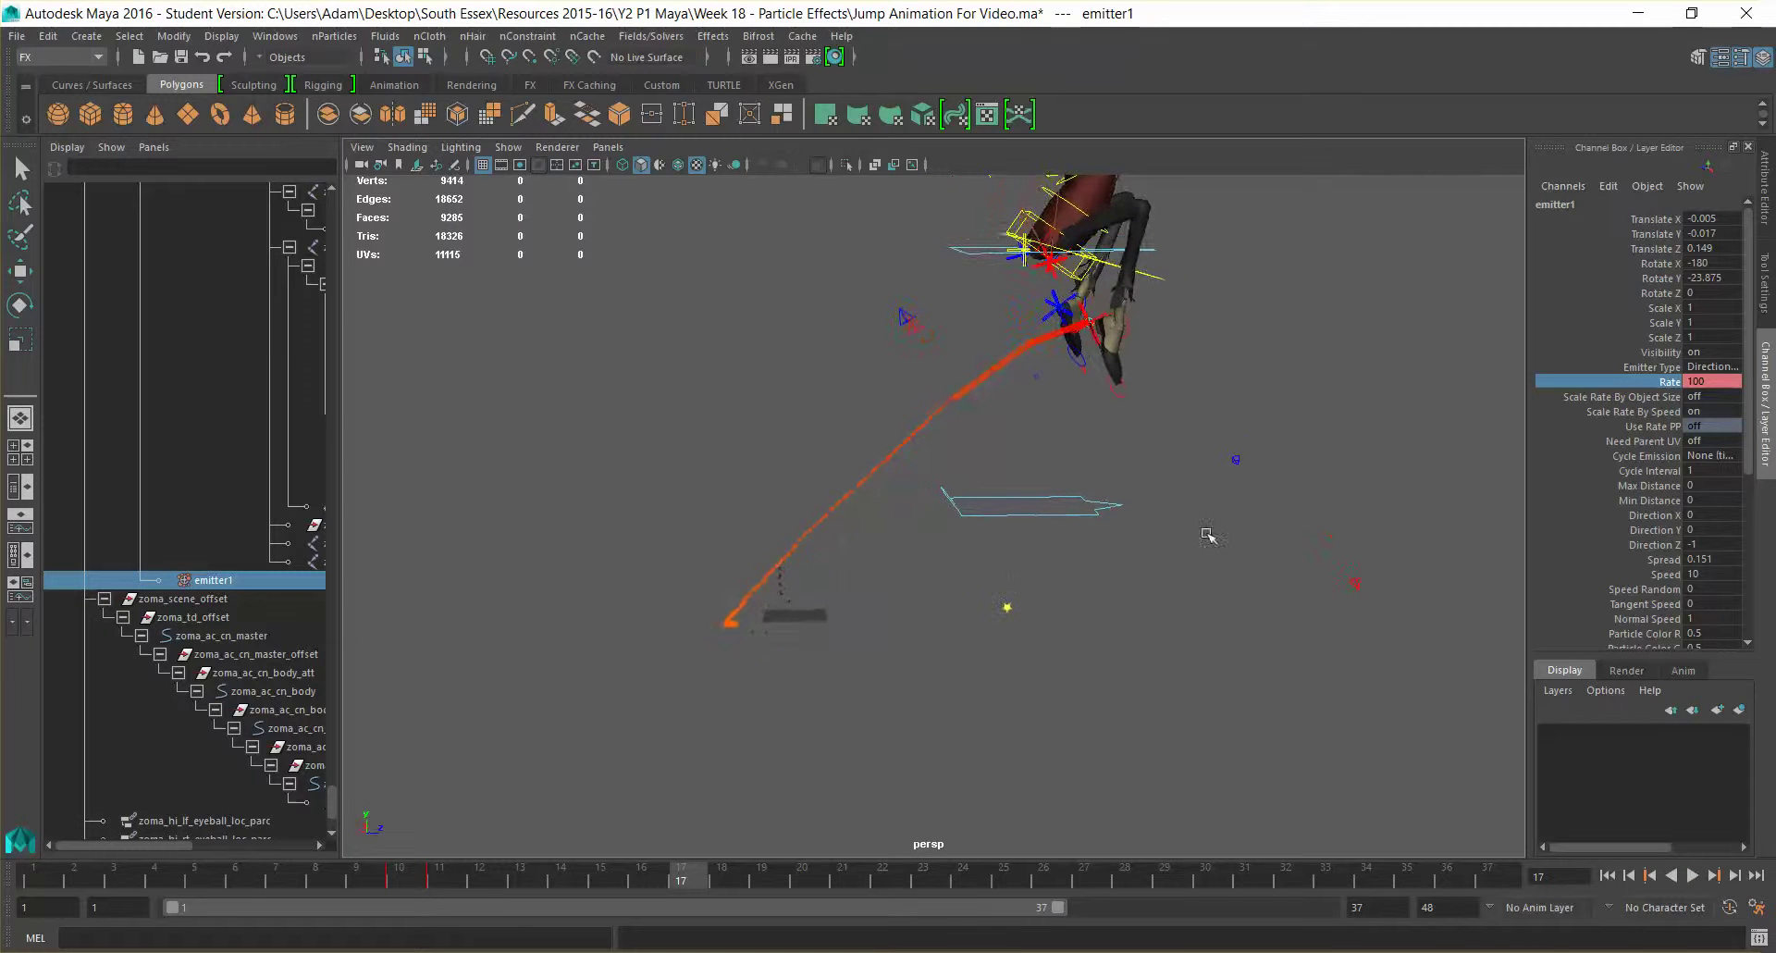
pyautogui.doubleClick(1702, 382)
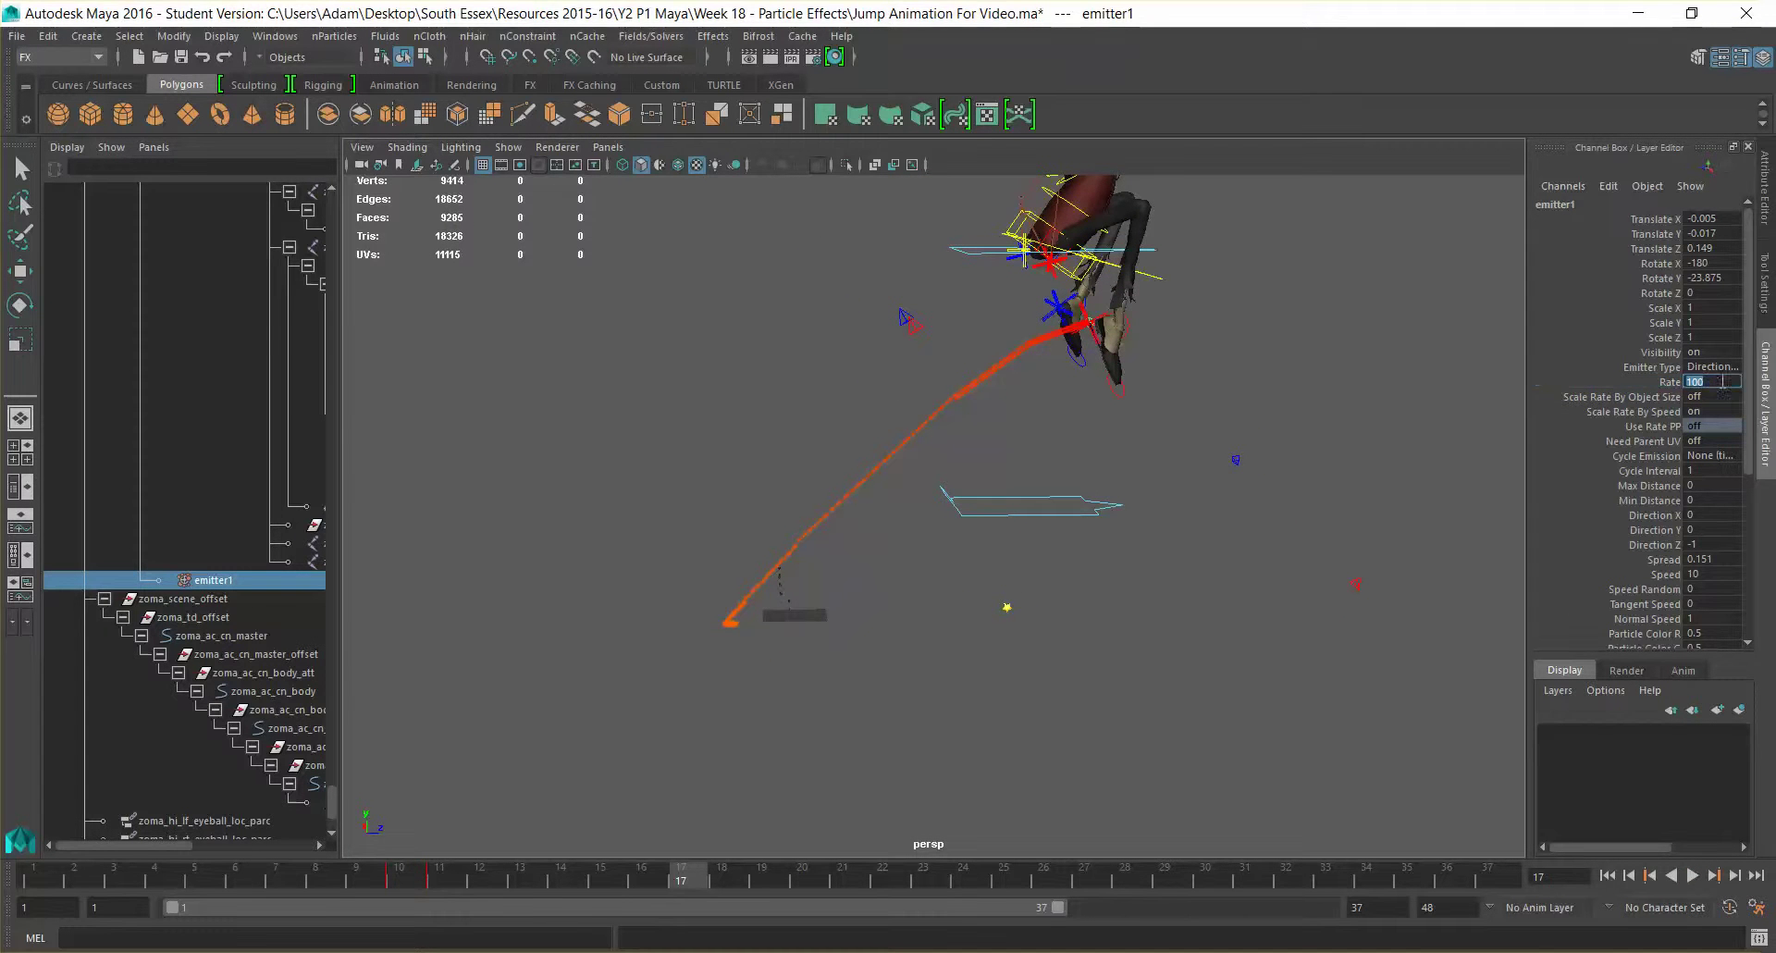
pyautogui.rightClick(1657, 392)
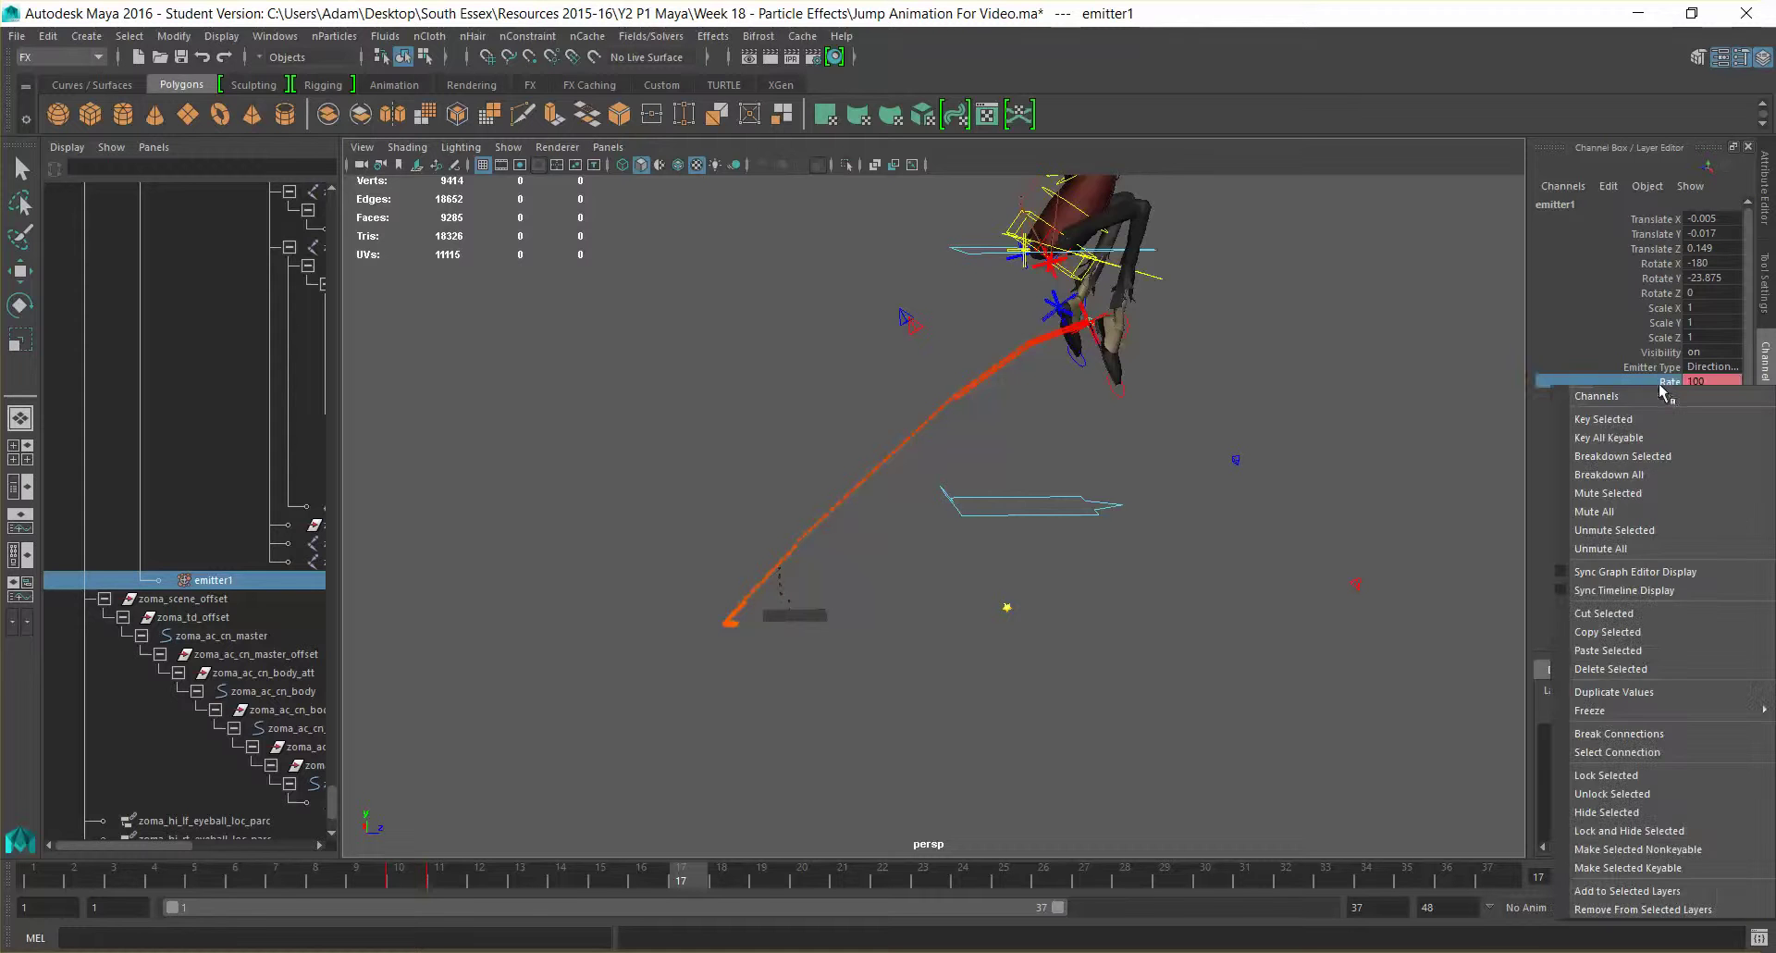
pyautogui.click(1670, 416)
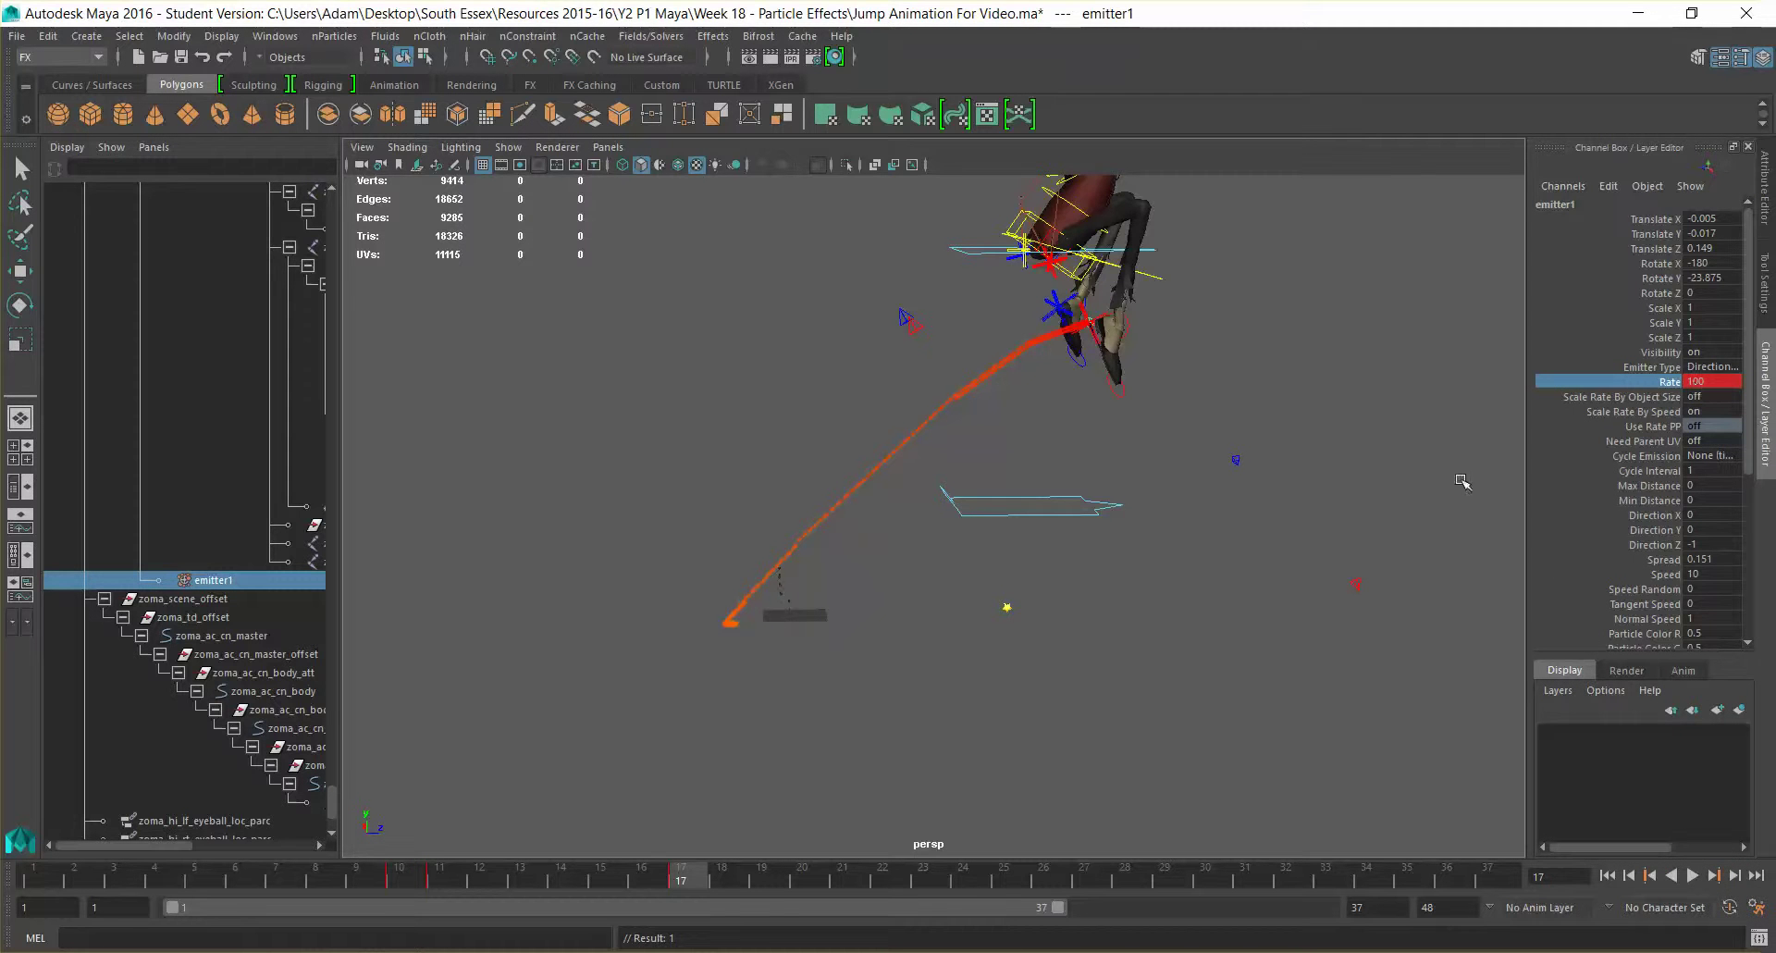
# Set emitter1's Rate to 0 at frame 18 and key it.
pyautogui.click(730, 890)
pyautogui.doubleClick(1735, 381)
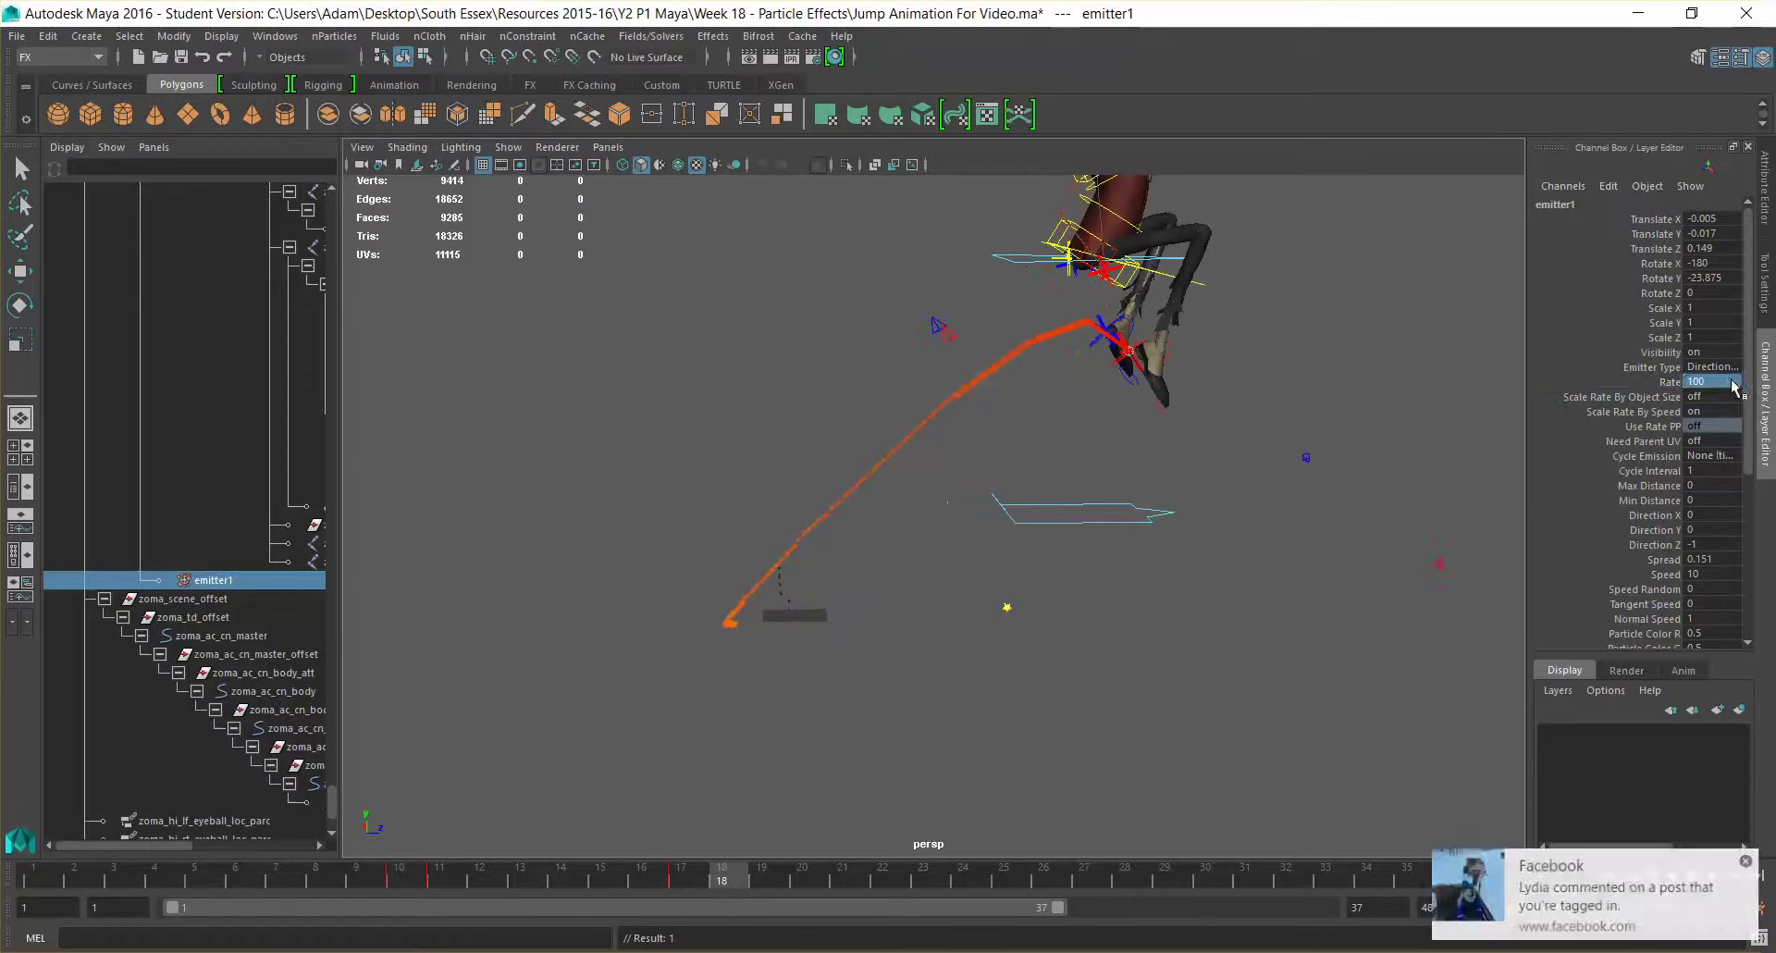
pyautogui.write('0')
pyautogui.press('Return')
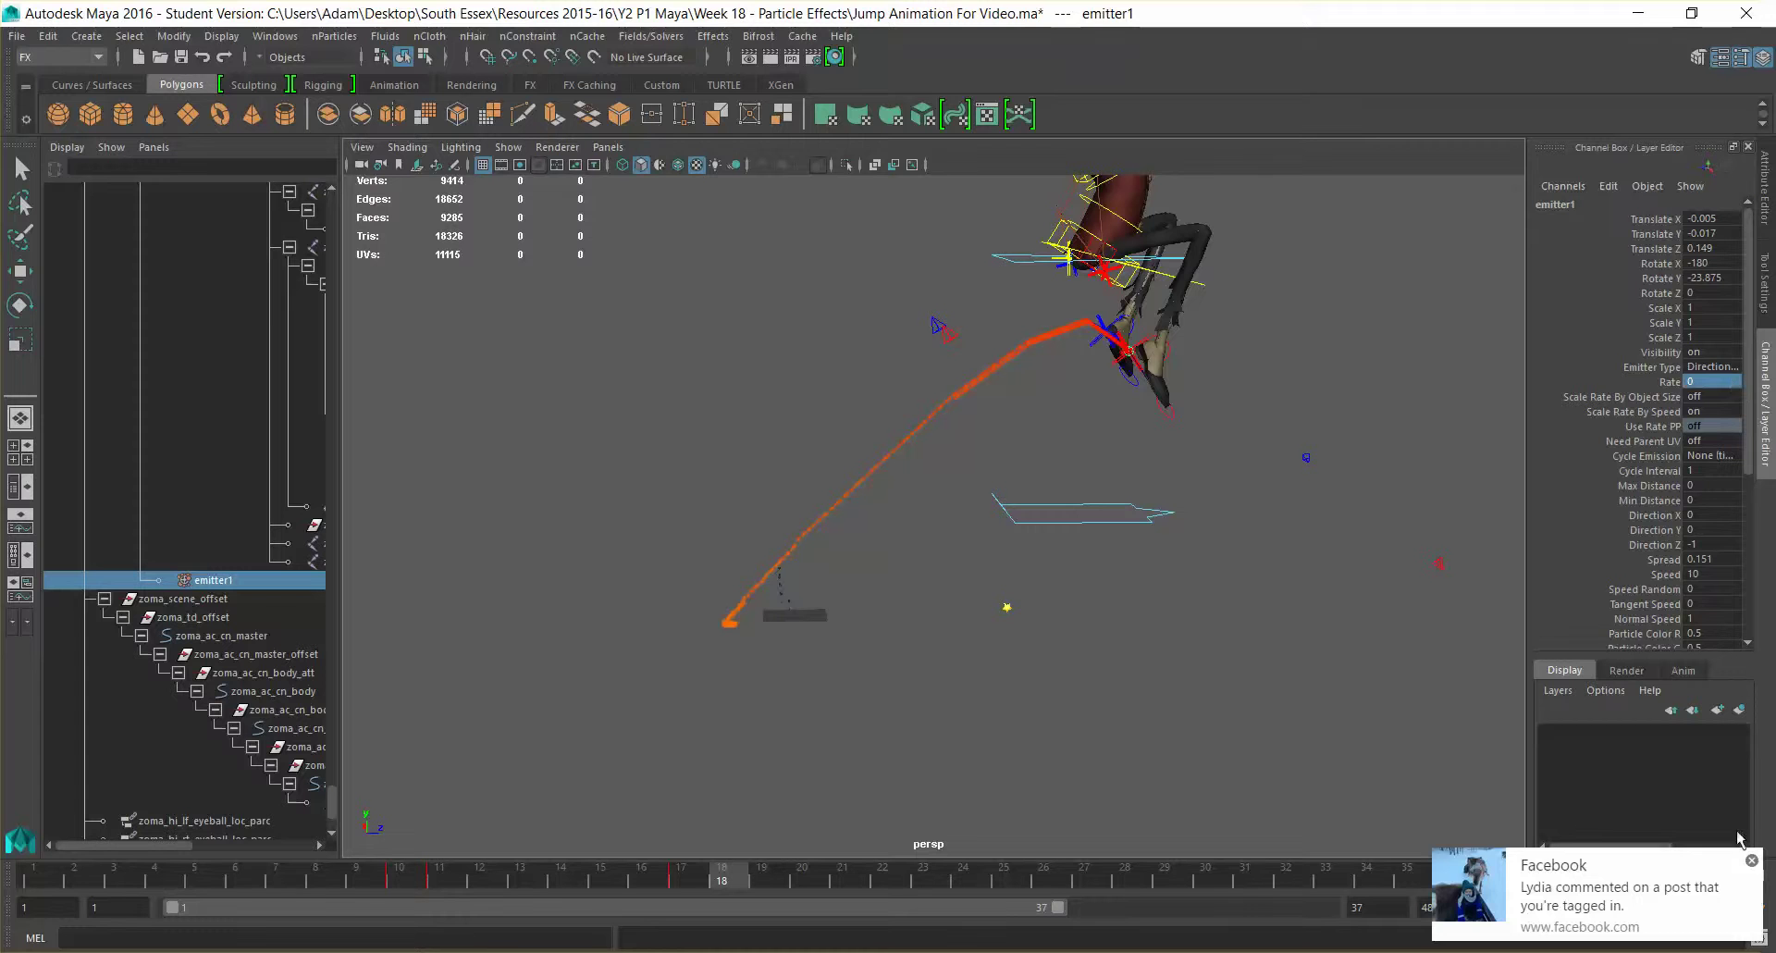
pyautogui.rightClick(1652, 394)
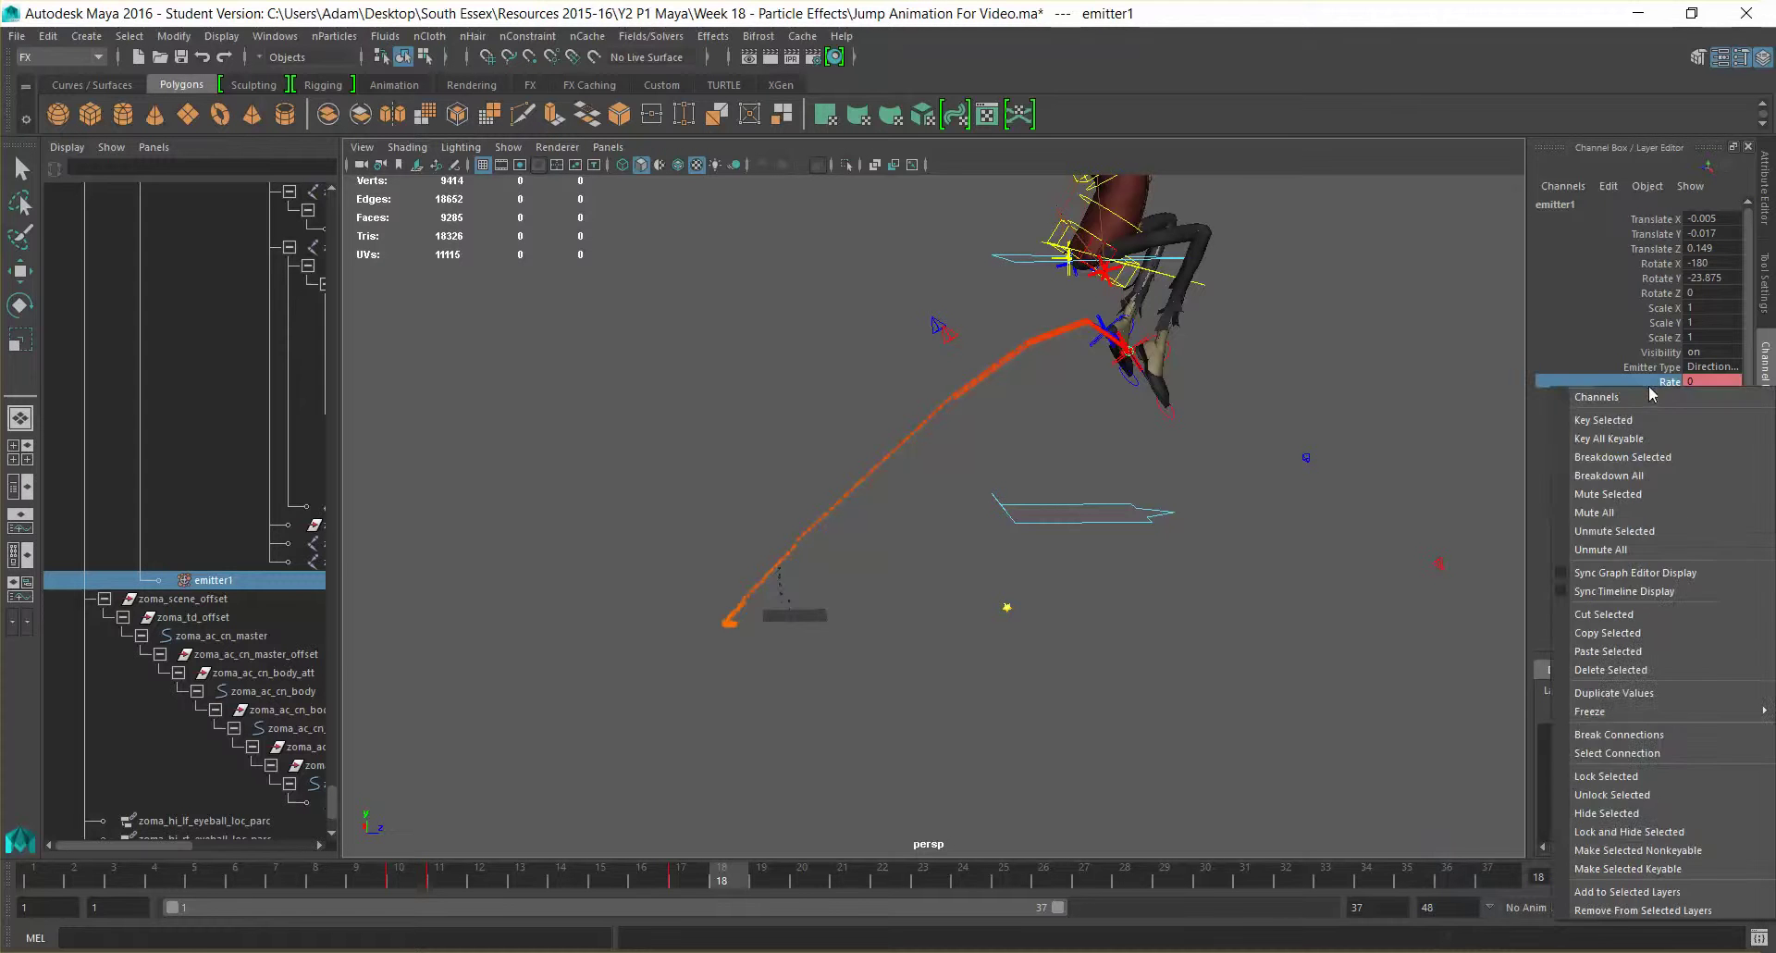
pyautogui.click(1656, 419)
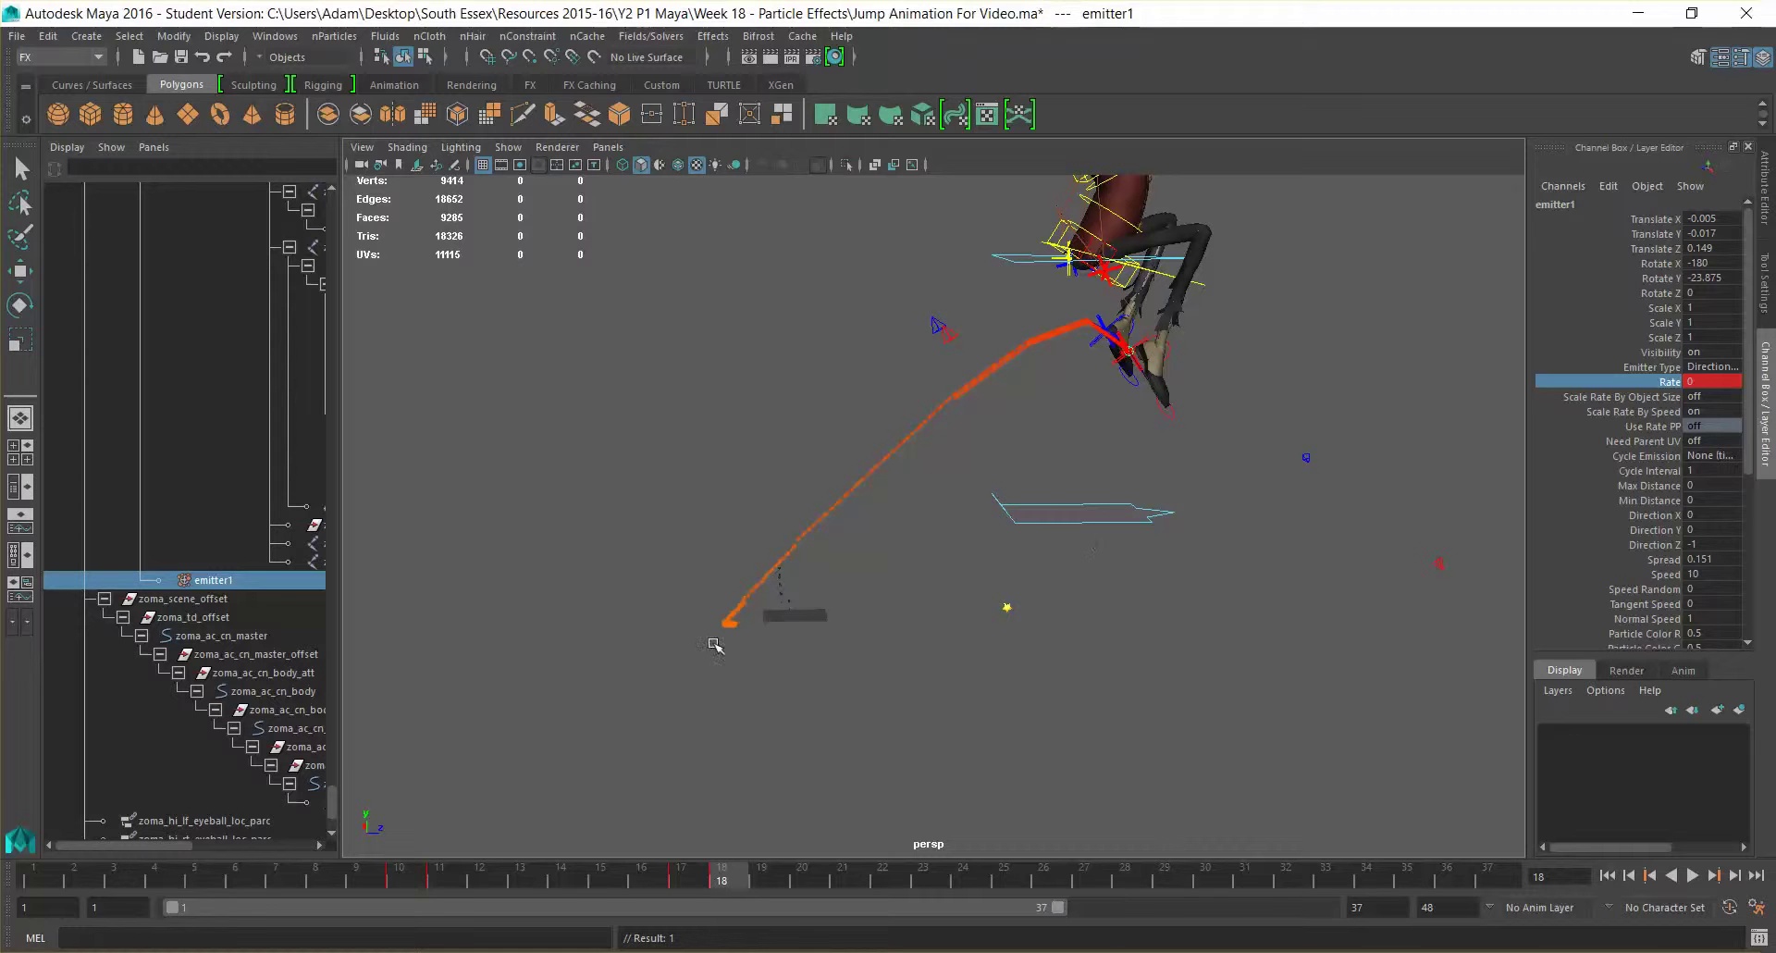
# Play the jump from frame 1 to check the particle trail with the keyed emission rate, and stop playback.
pyautogui.moveTo(769, 951)
pyautogui.click(30, 880)
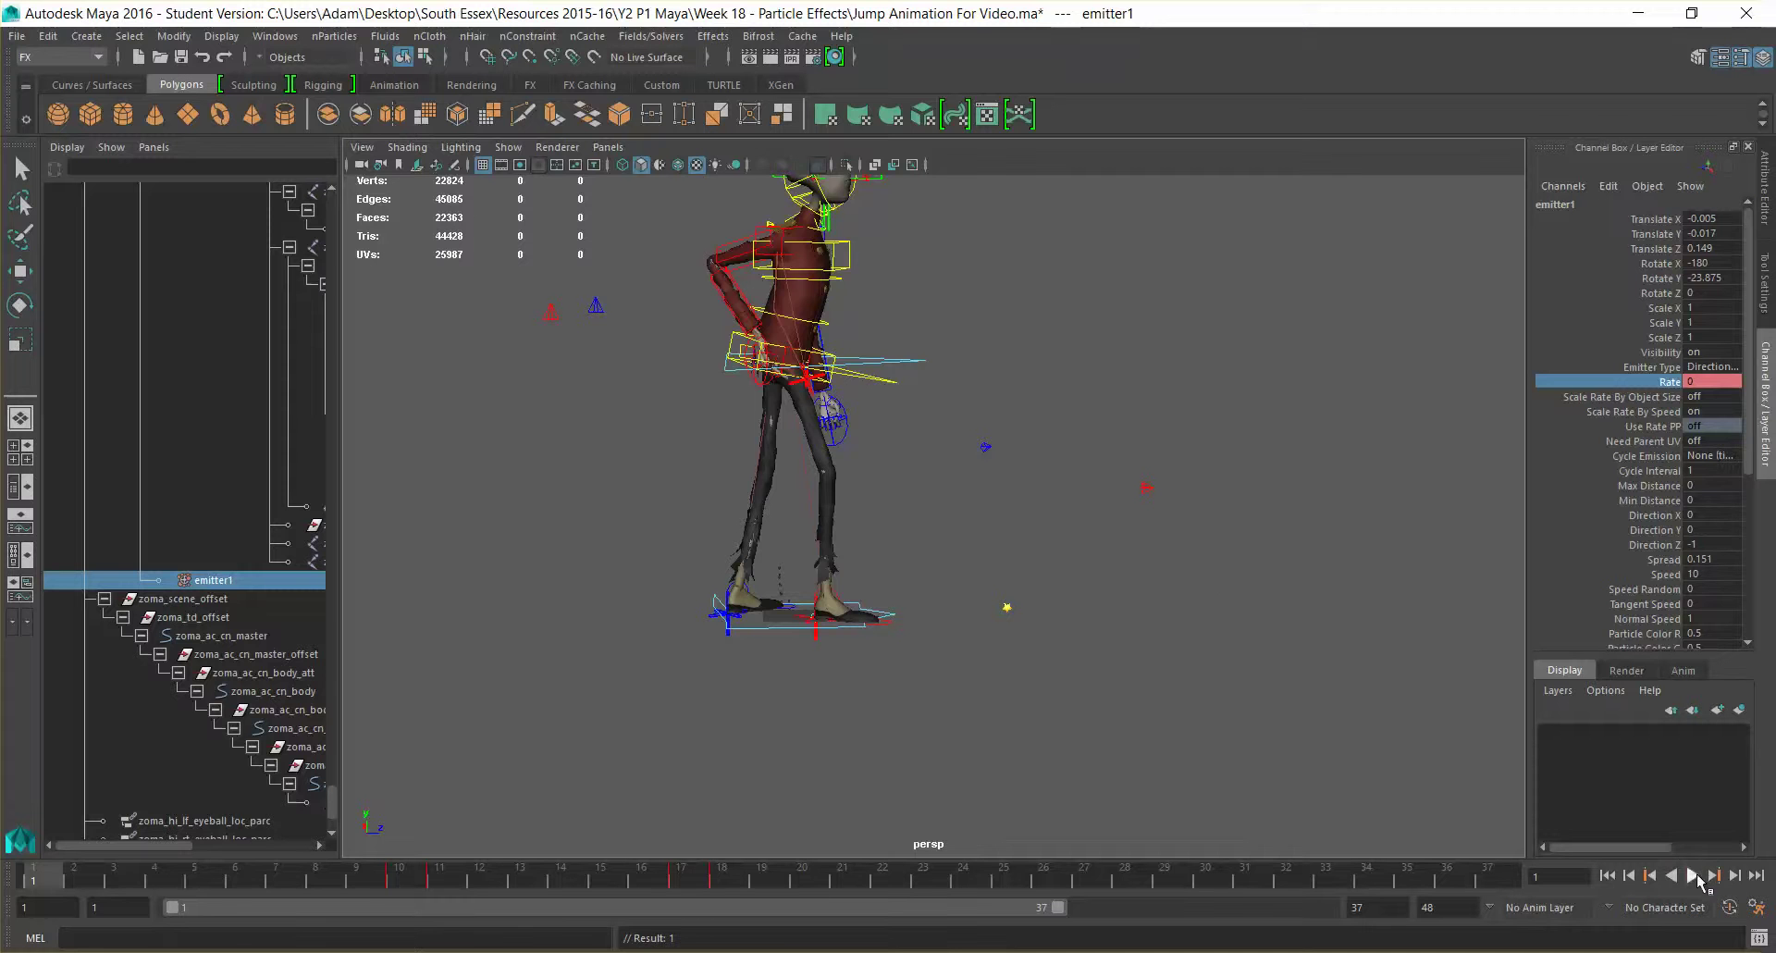
pyautogui.click(1693, 875)
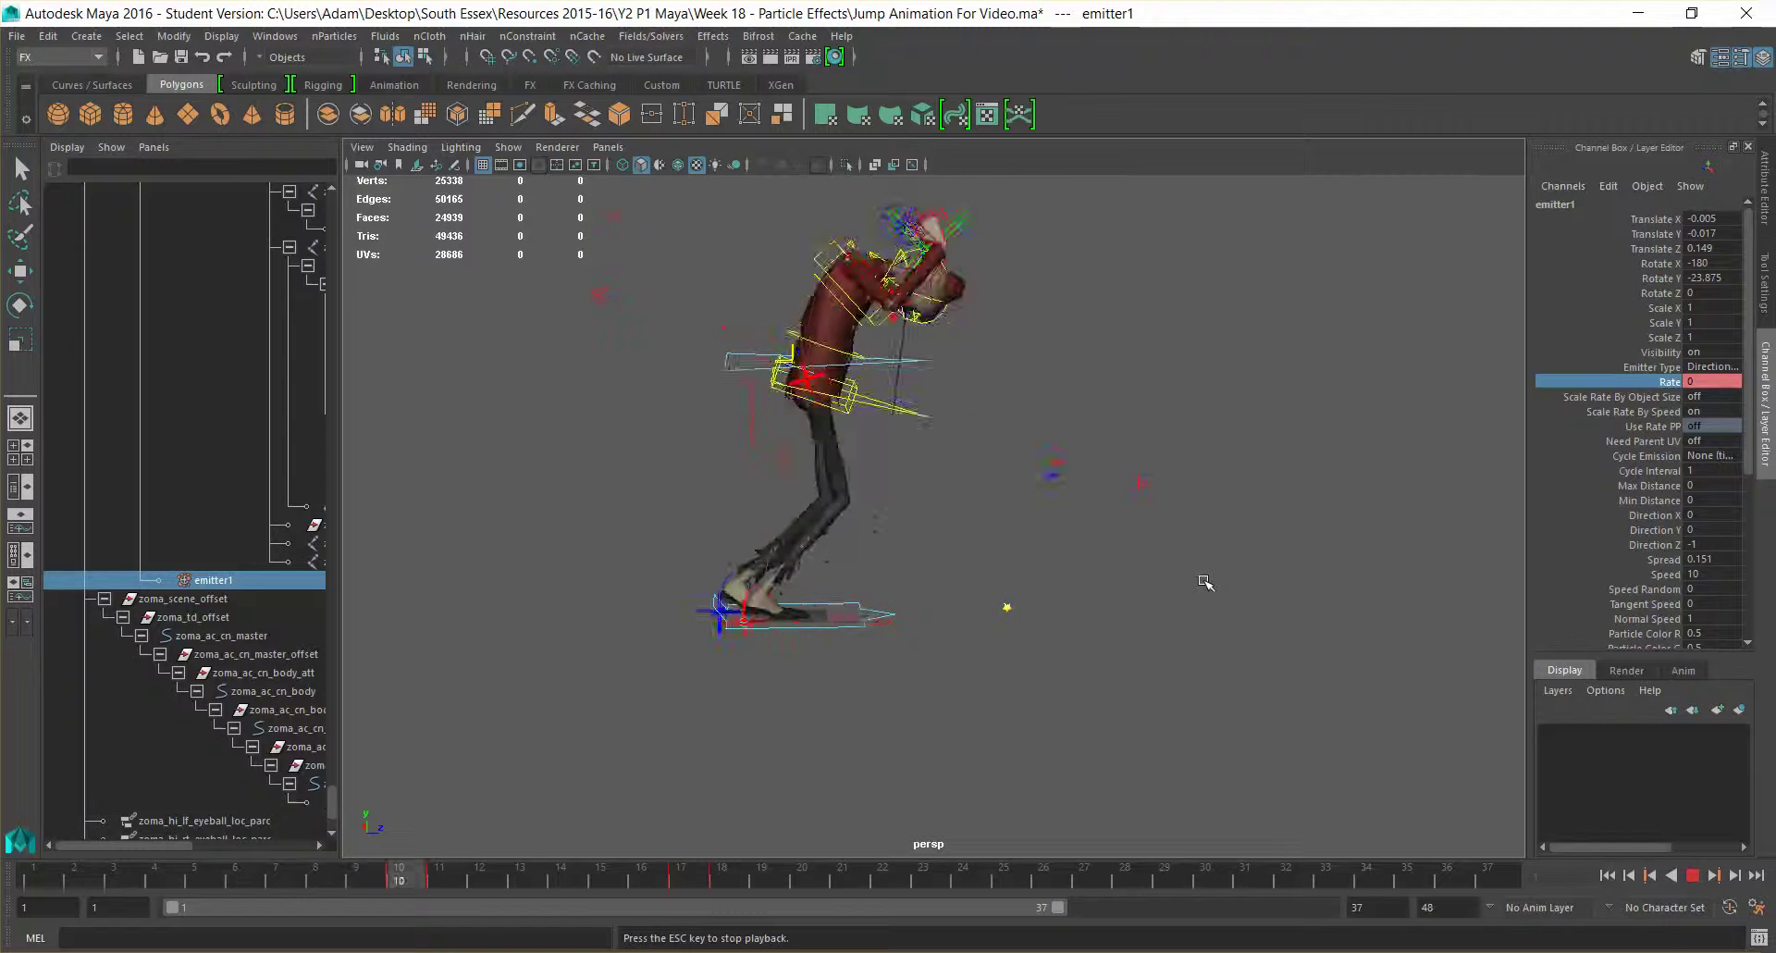
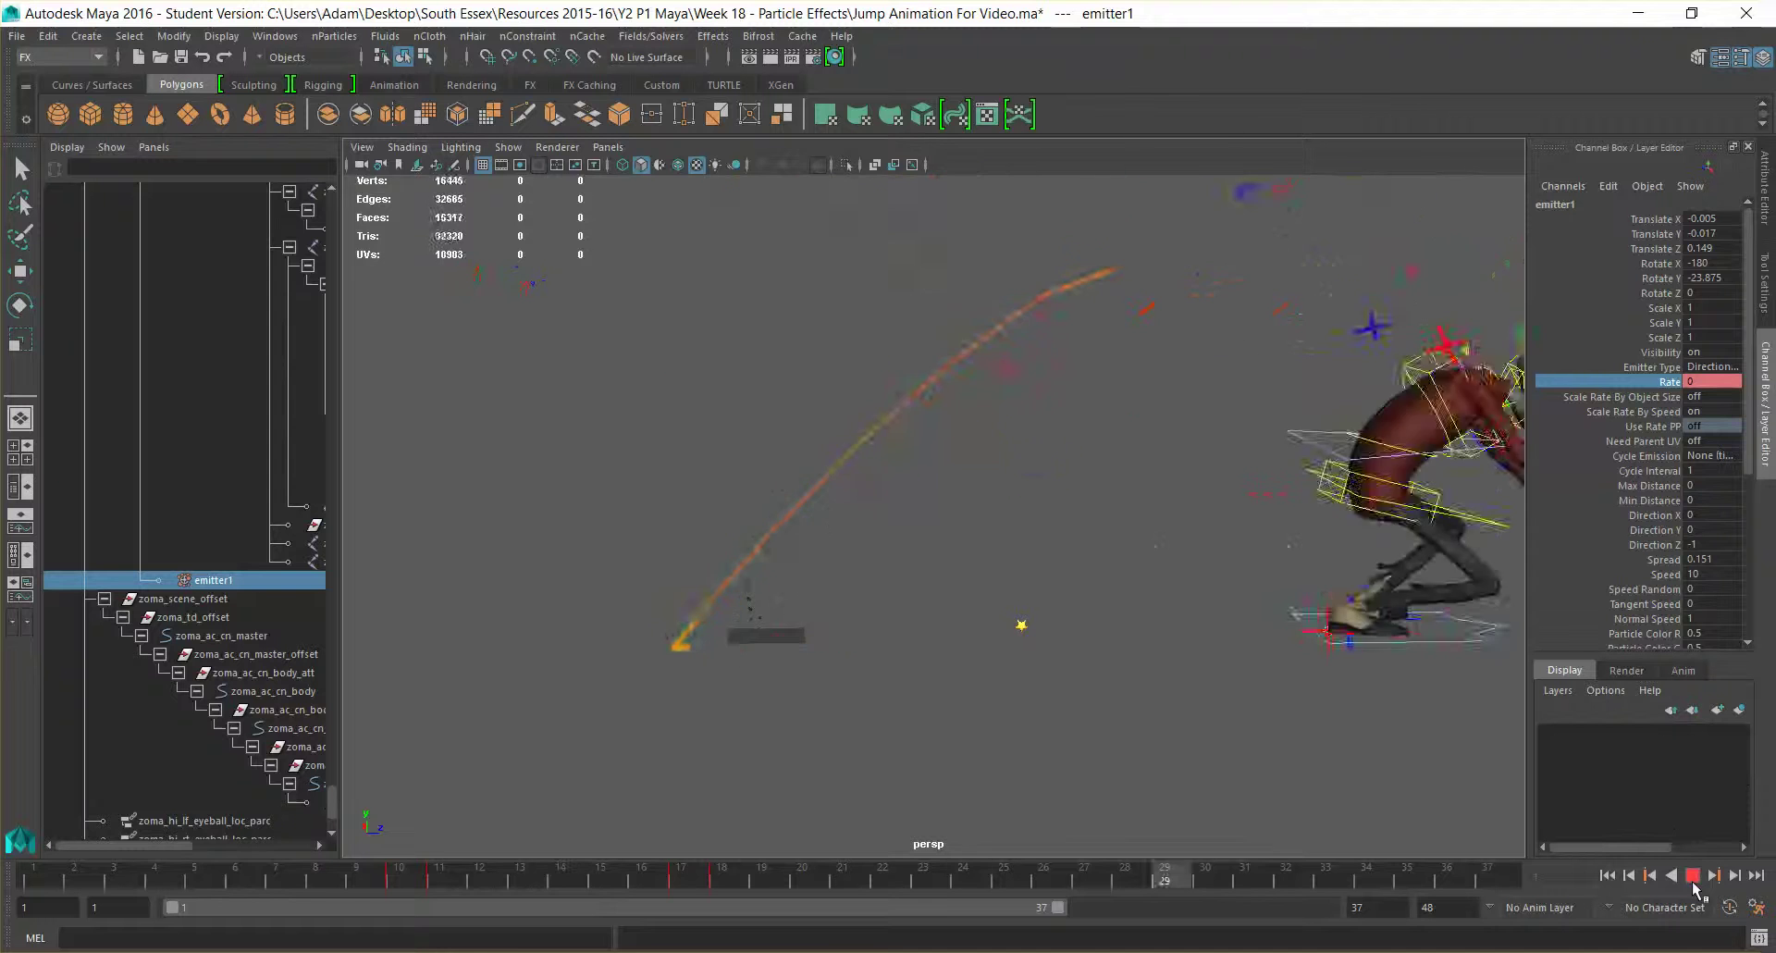
pyautogui.scroll(-6, 1672, 424)
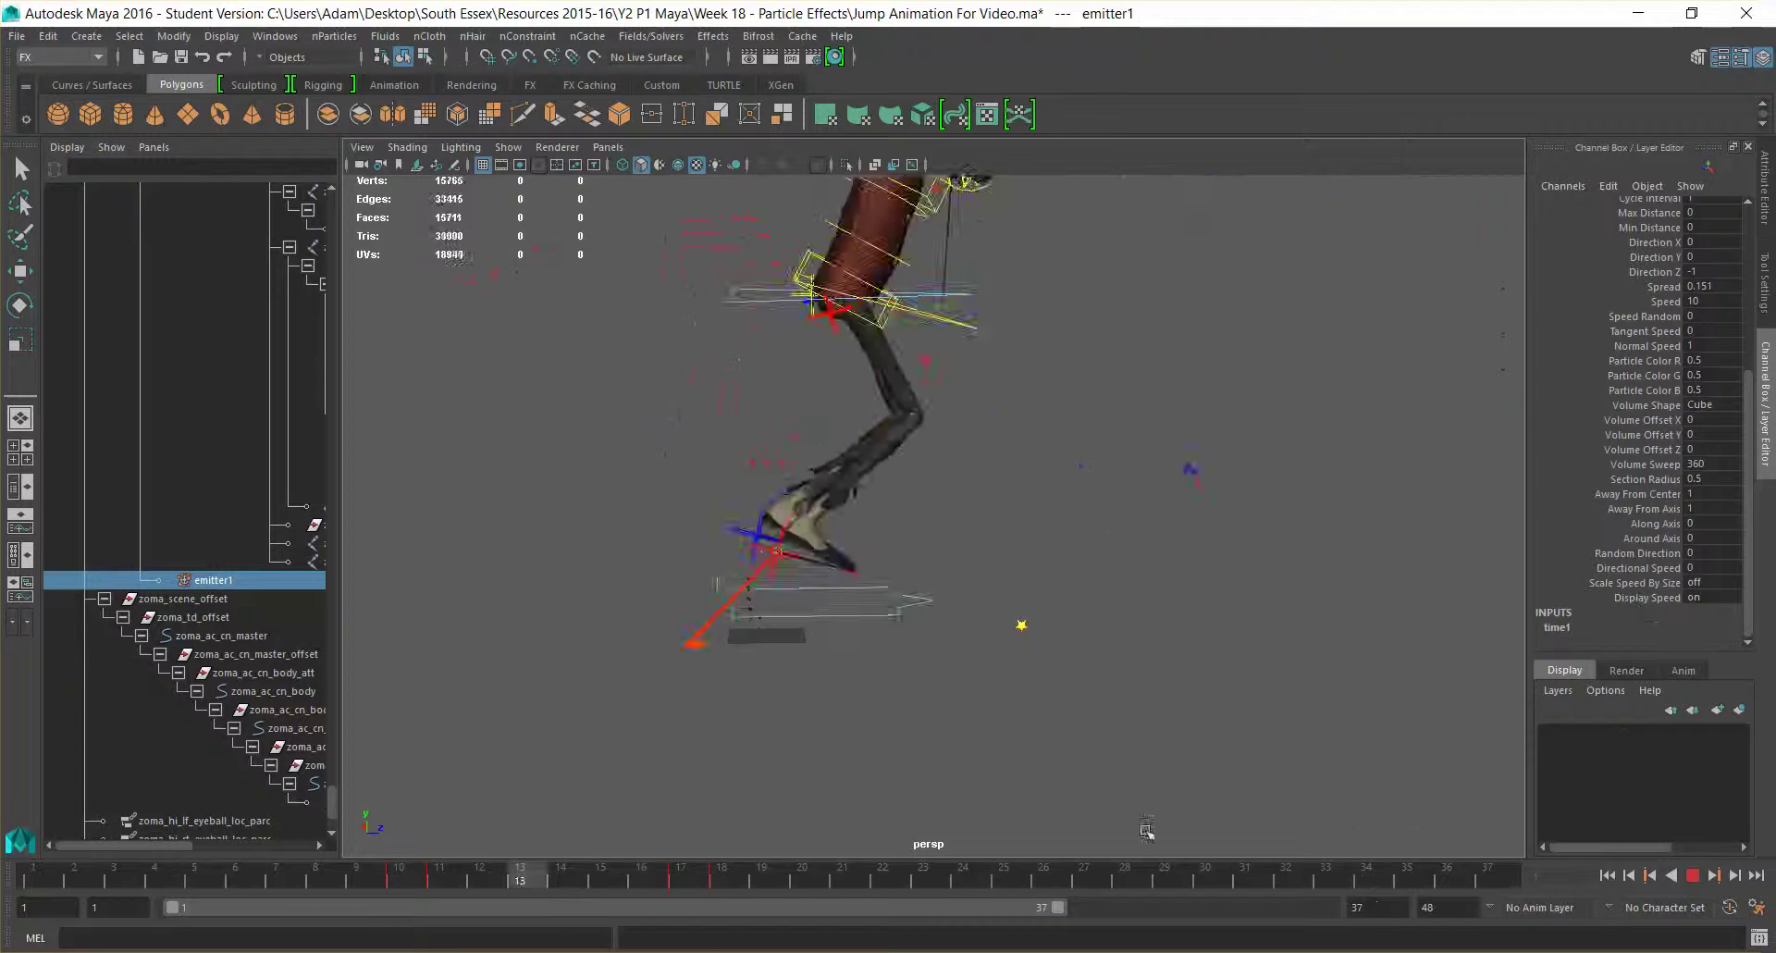
pyautogui.click(1693, 875)
# Display particleShape1's attributes and review its Lifespan settings, keeping Lifespan Mode on Constant.
pyautogui.click(1765, 199)
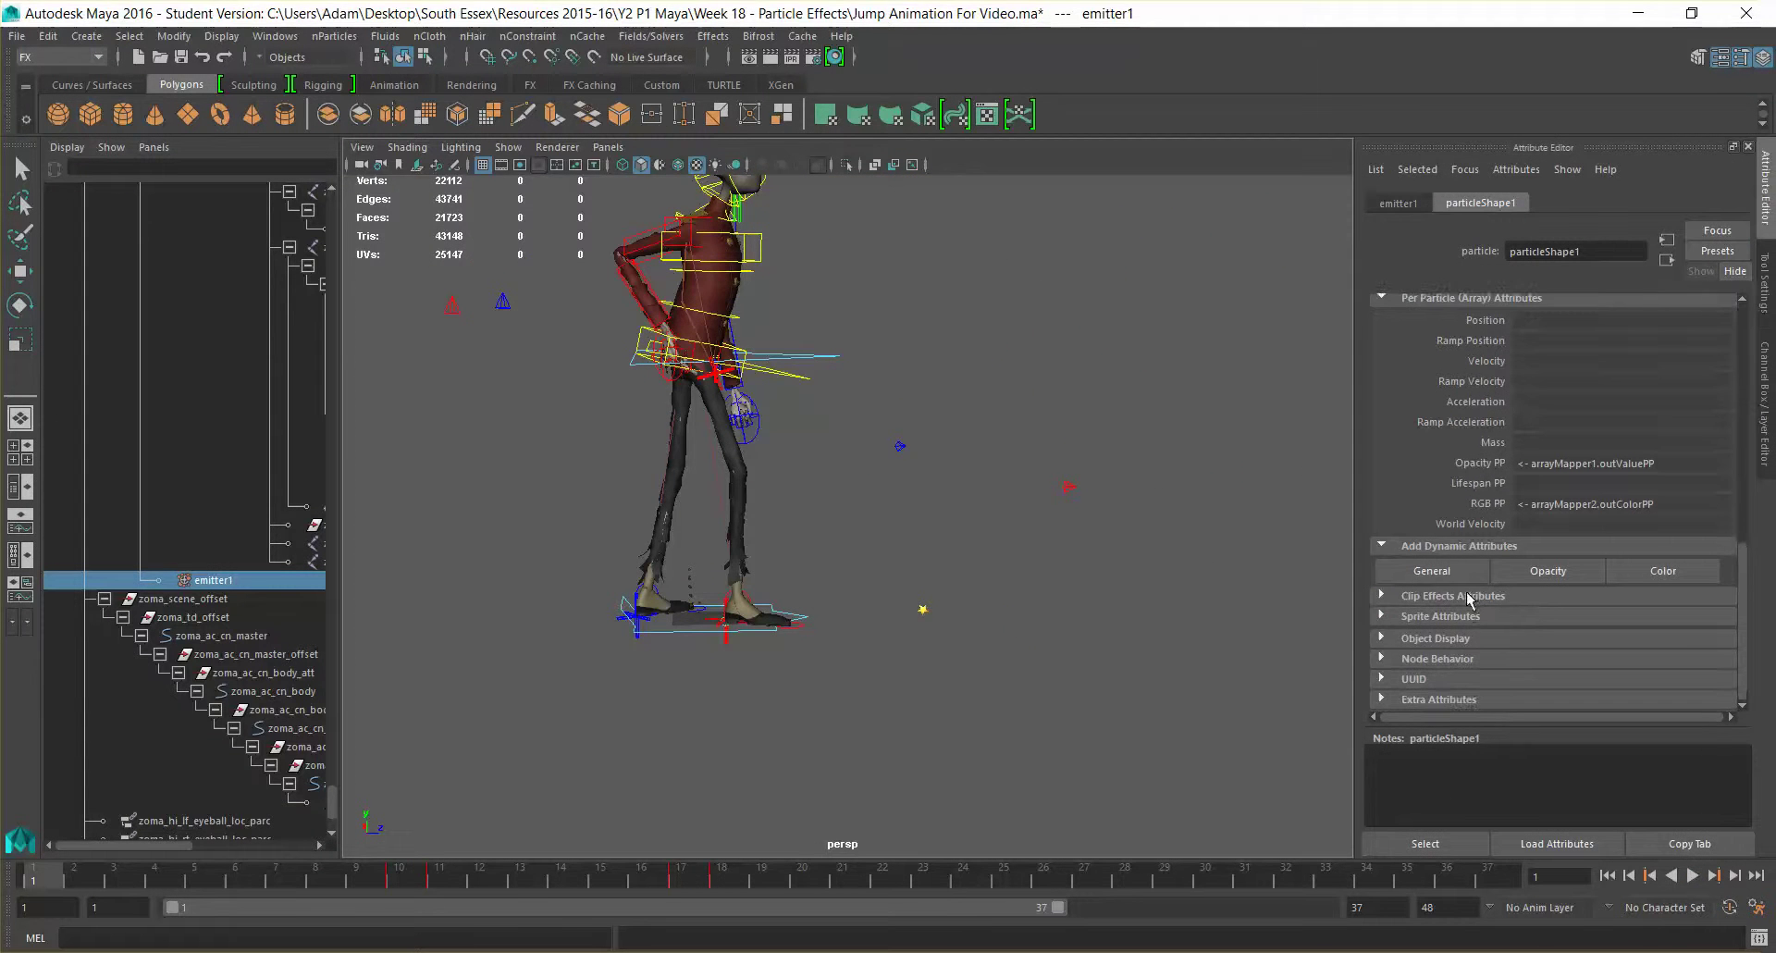
pyautogui.scroll(10, 1462, 671)
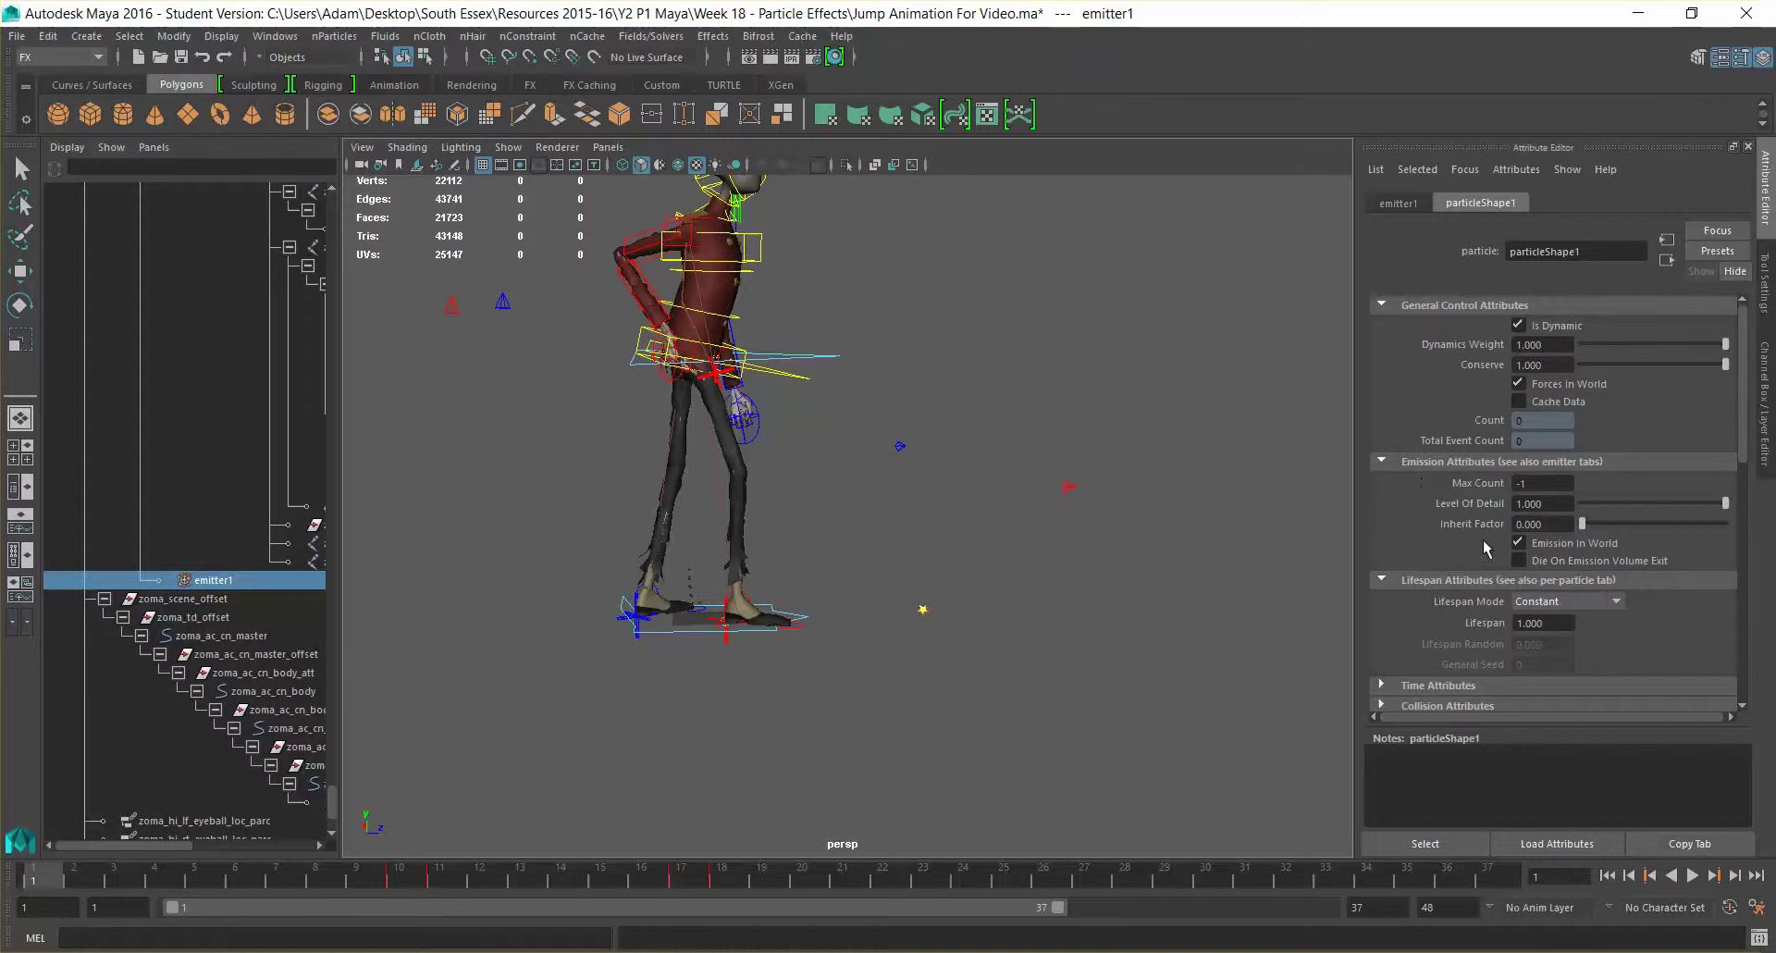
pyautogui.scroll(-2, 1480, 532)
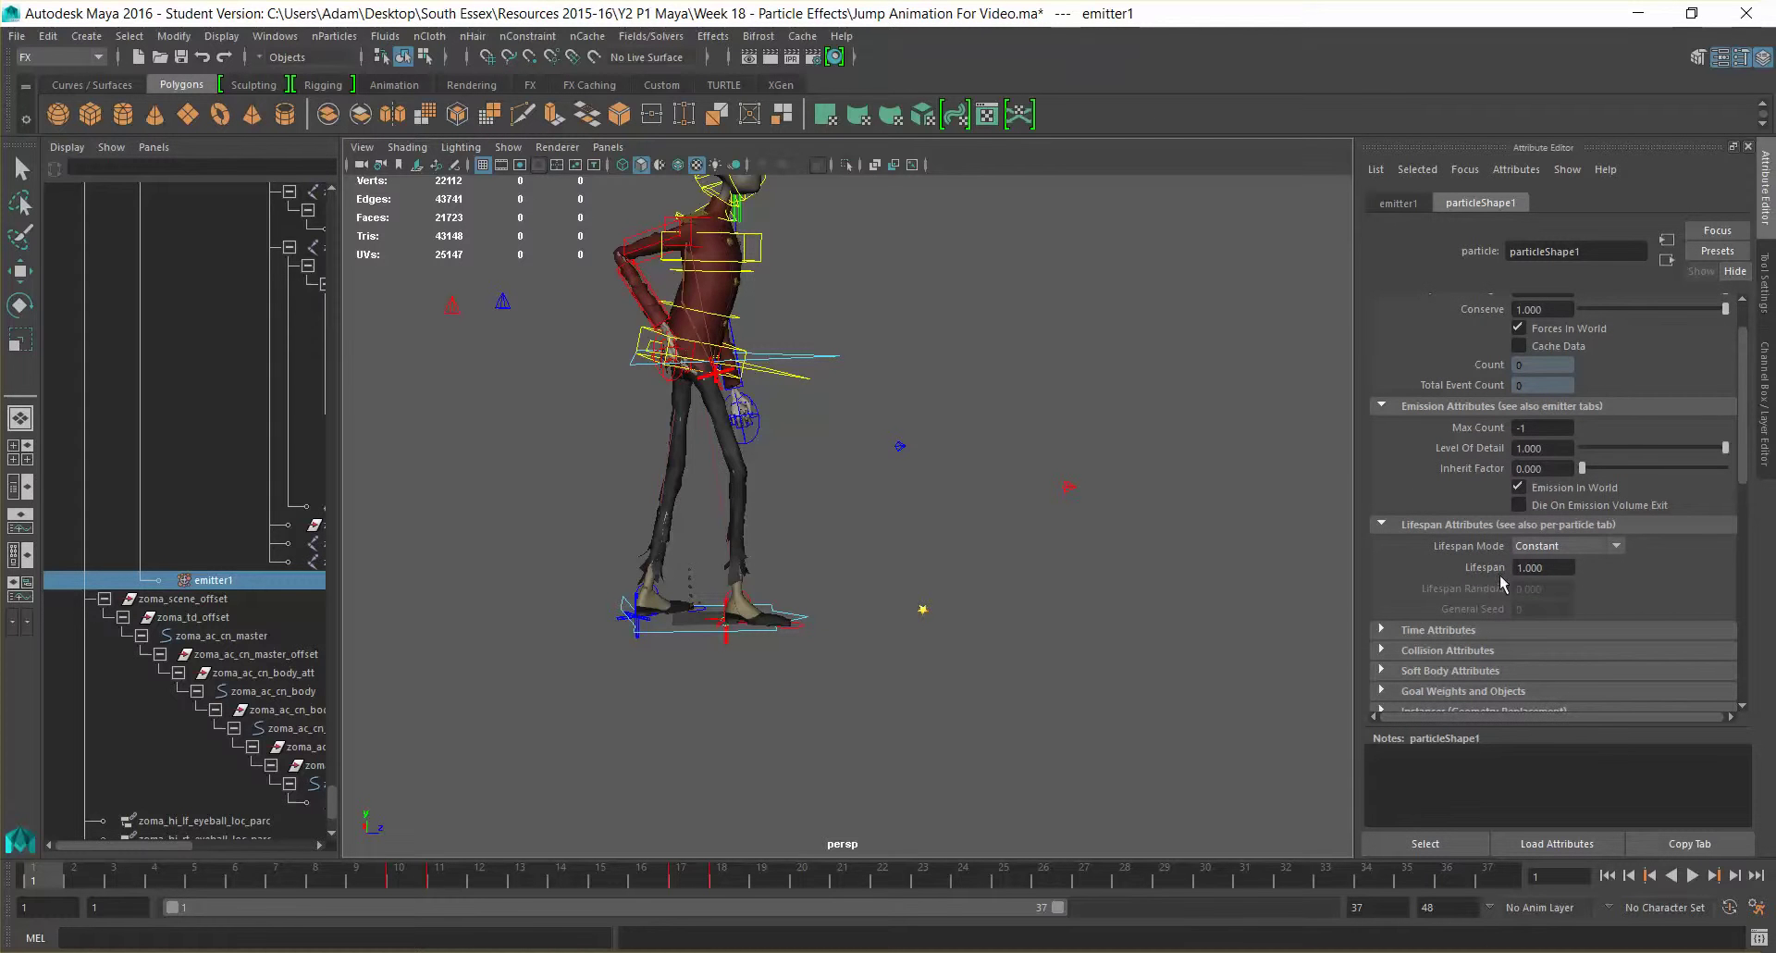
pyautogui.click(1554, 547)
pyautogui.click(1547, 555)
pyautogui.scroll(-4, 1446, 572)
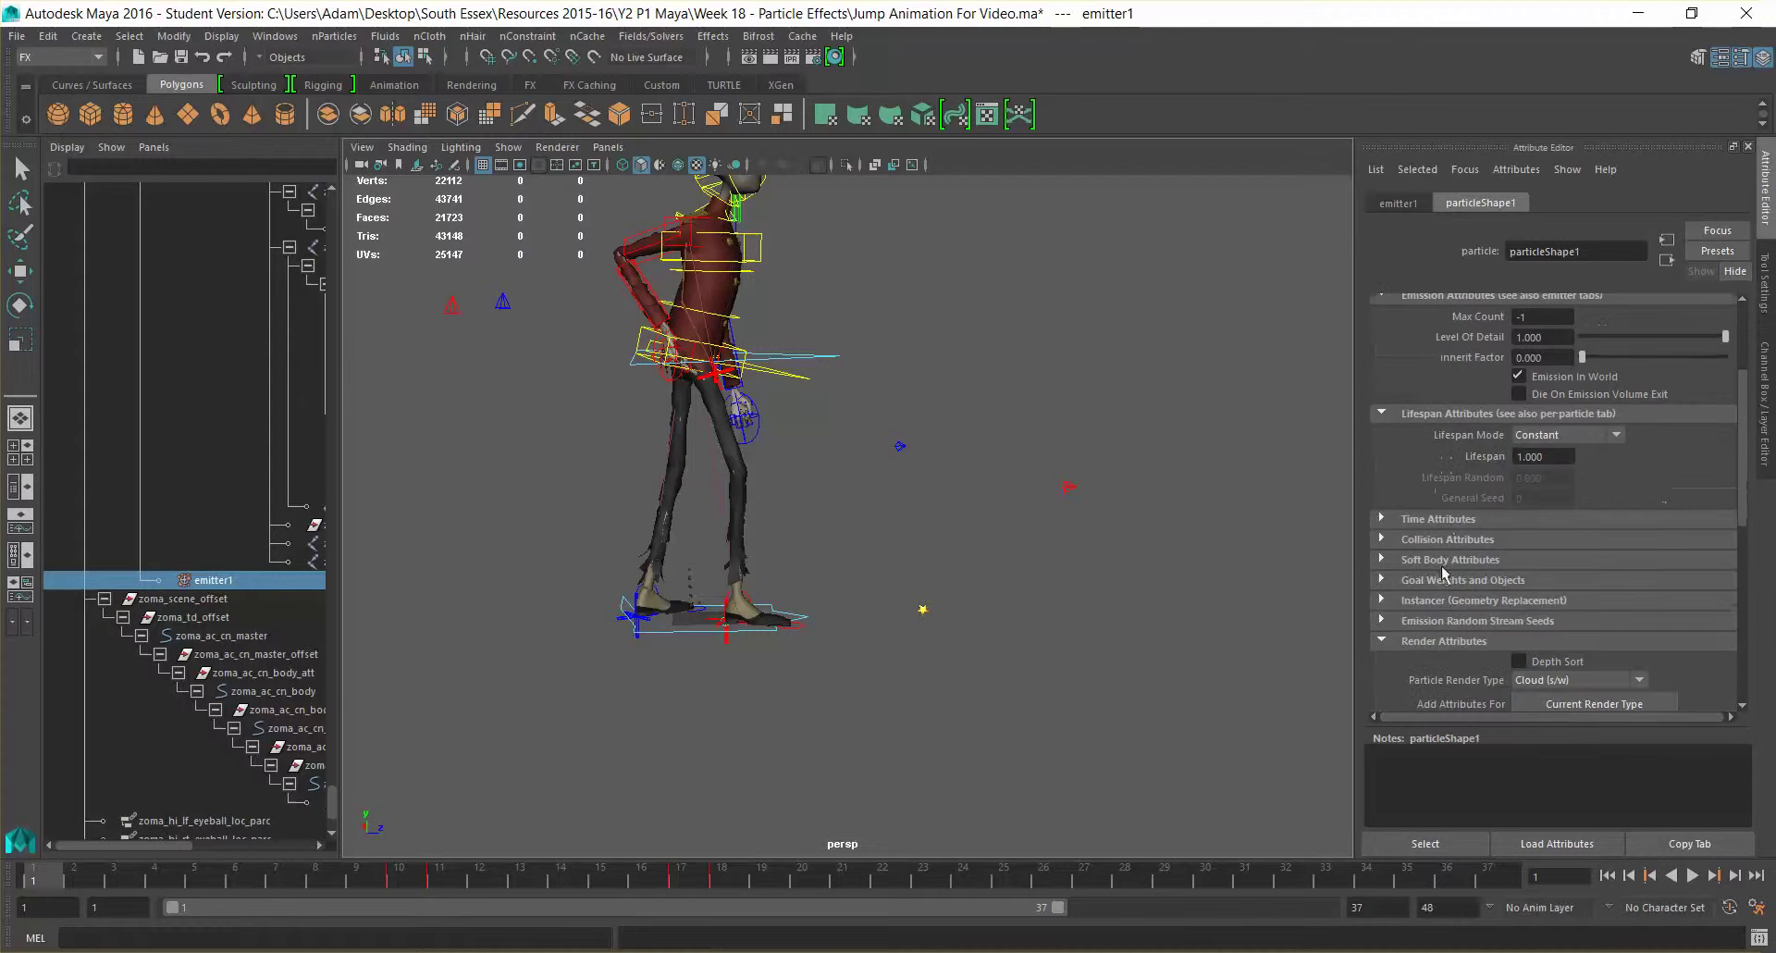
# Look through particleShape1's Soft Body, Goal Weights, Instancer, Emission Random Stream Seeds, Render and Per Particle attribute sections.
pyautogui.click(1458, 558)
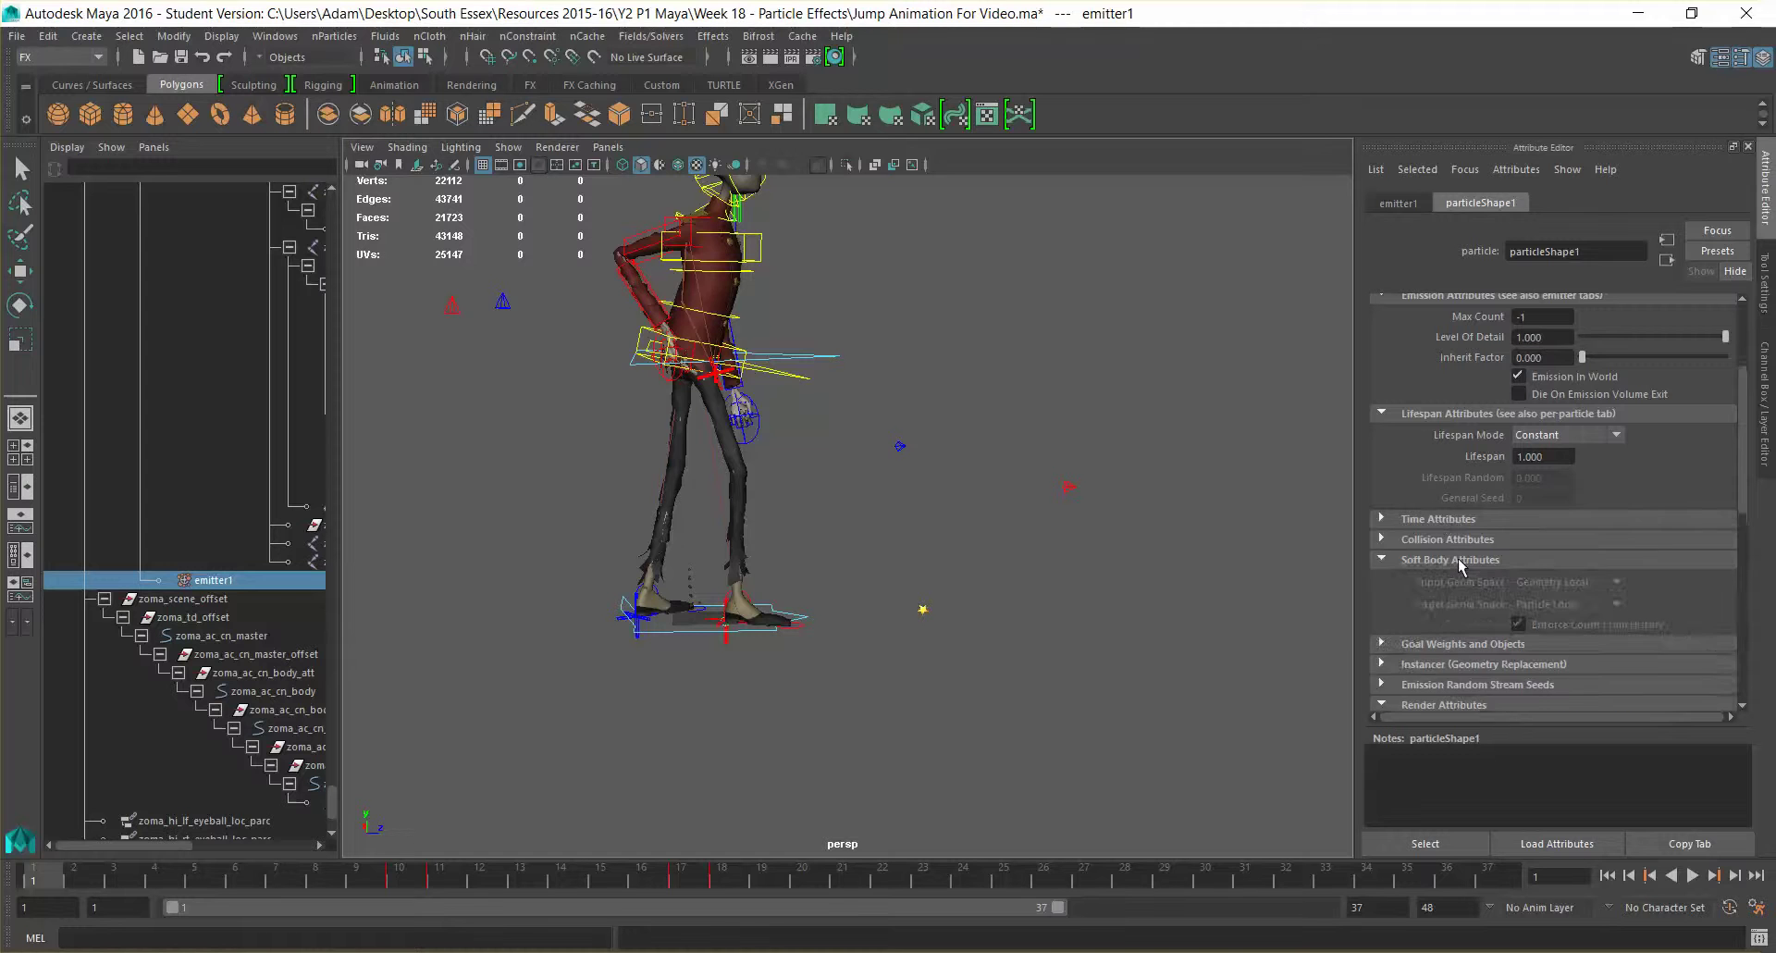
pyautogui.click(1458, 558)
pyautogui.click(1462, 577)
pyautogui.click(1461, 579)
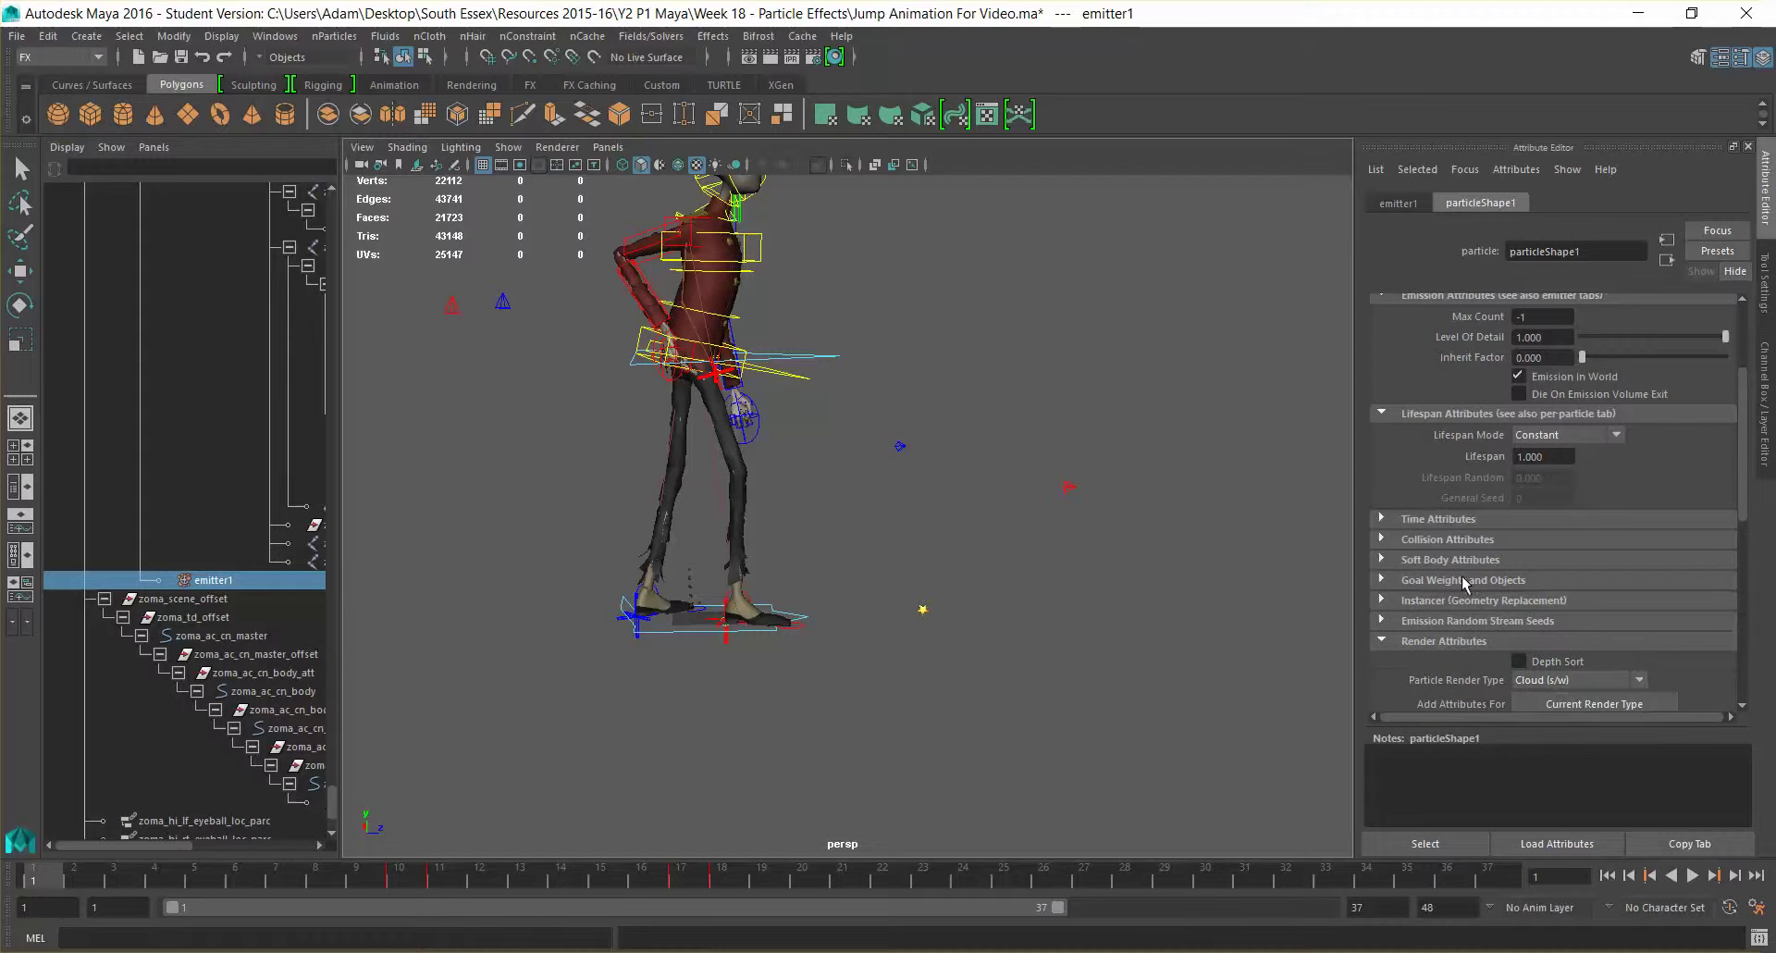
pyautogui.click(1457, 561)
pyautogui.scroll(-2, 1458, 561)
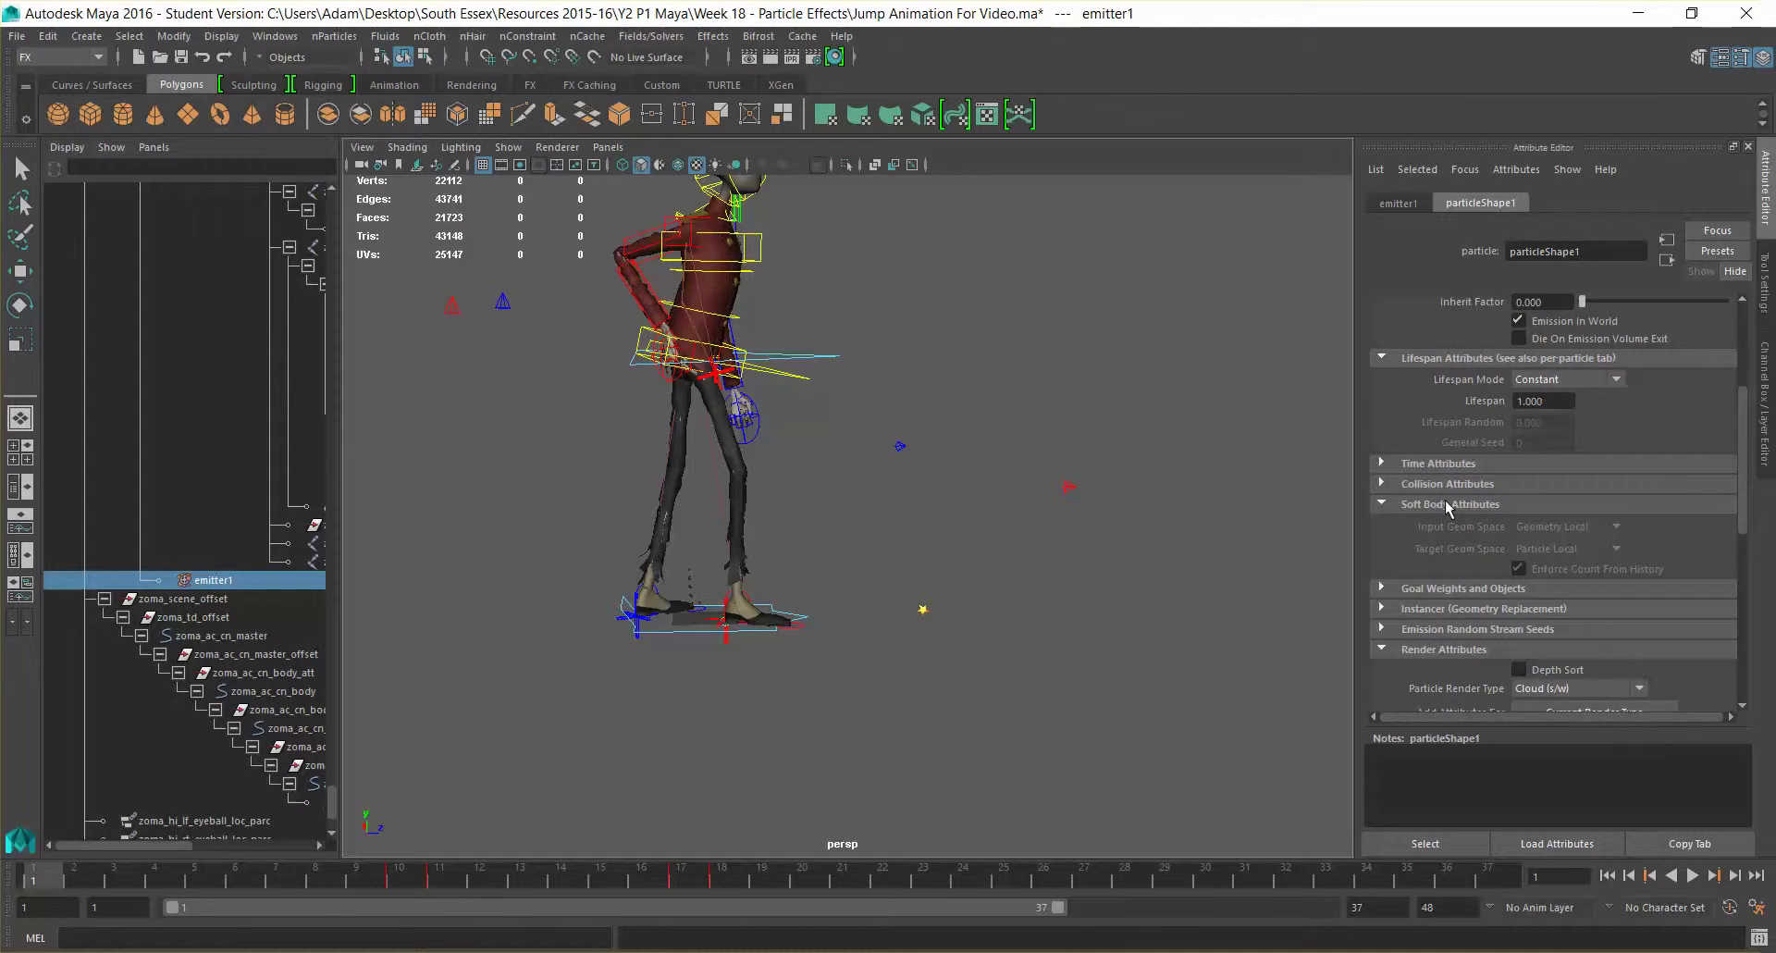
pyautogui.click(1452, 504)
pyautogui.scroll(-2, 1451, 532)
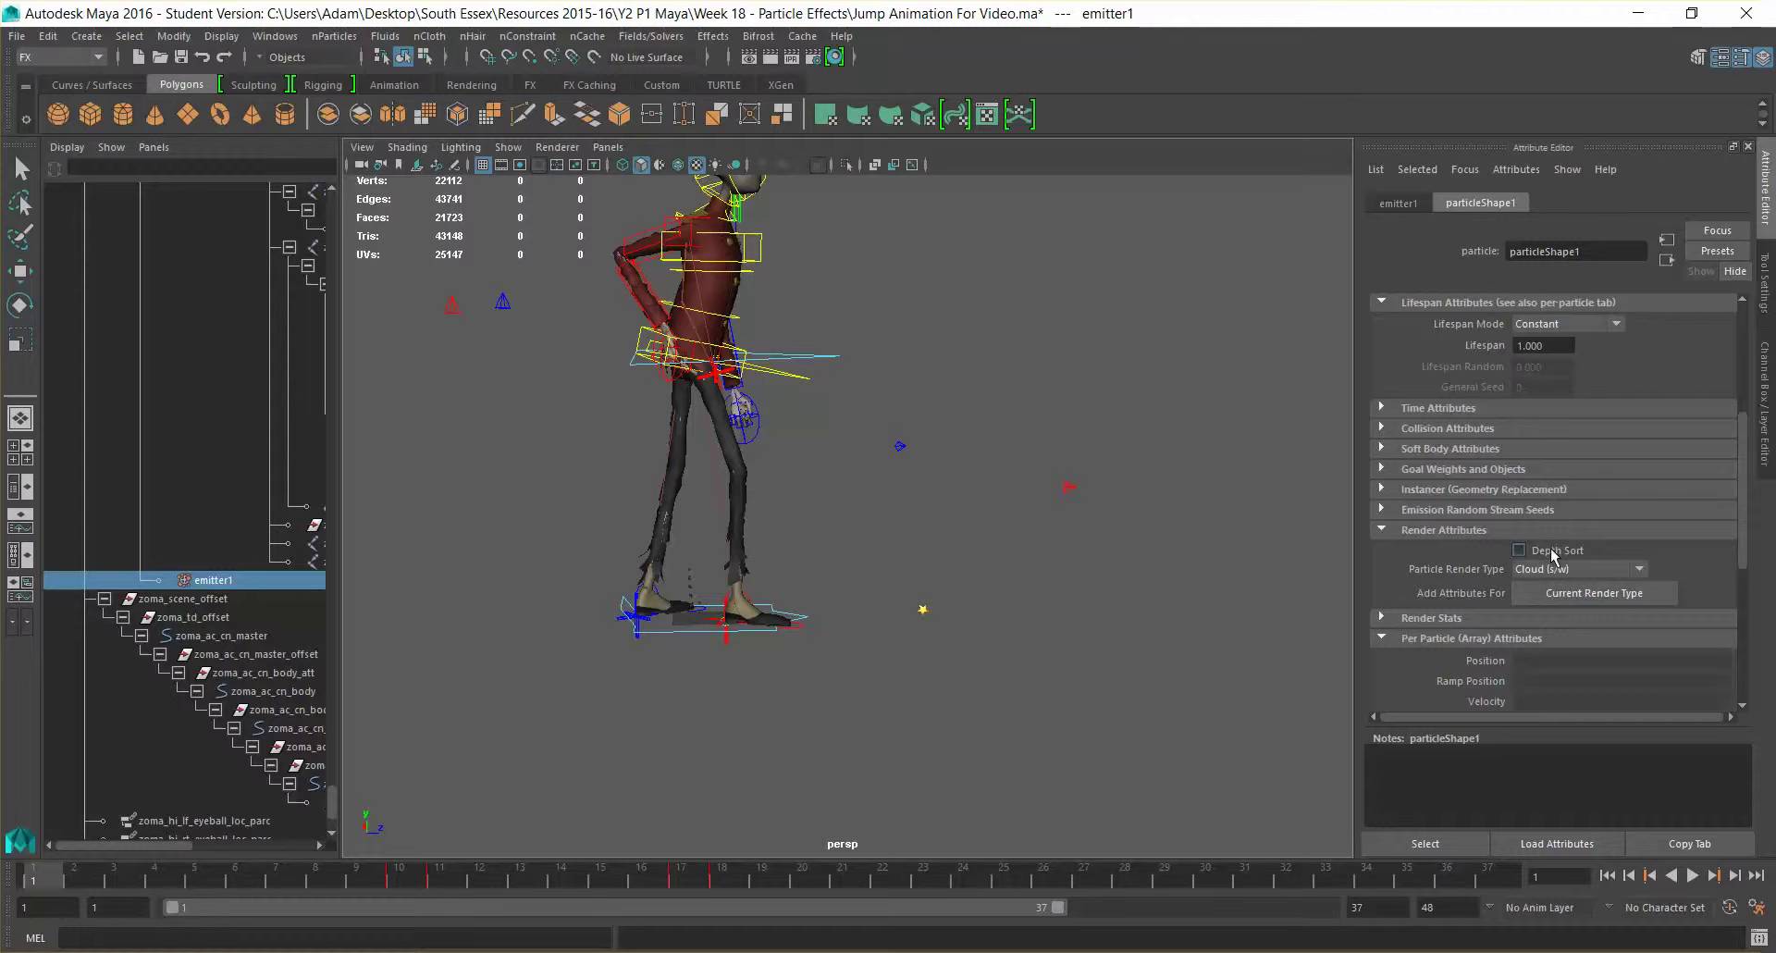
pyautogui.scroll(-2, 1406, 567)
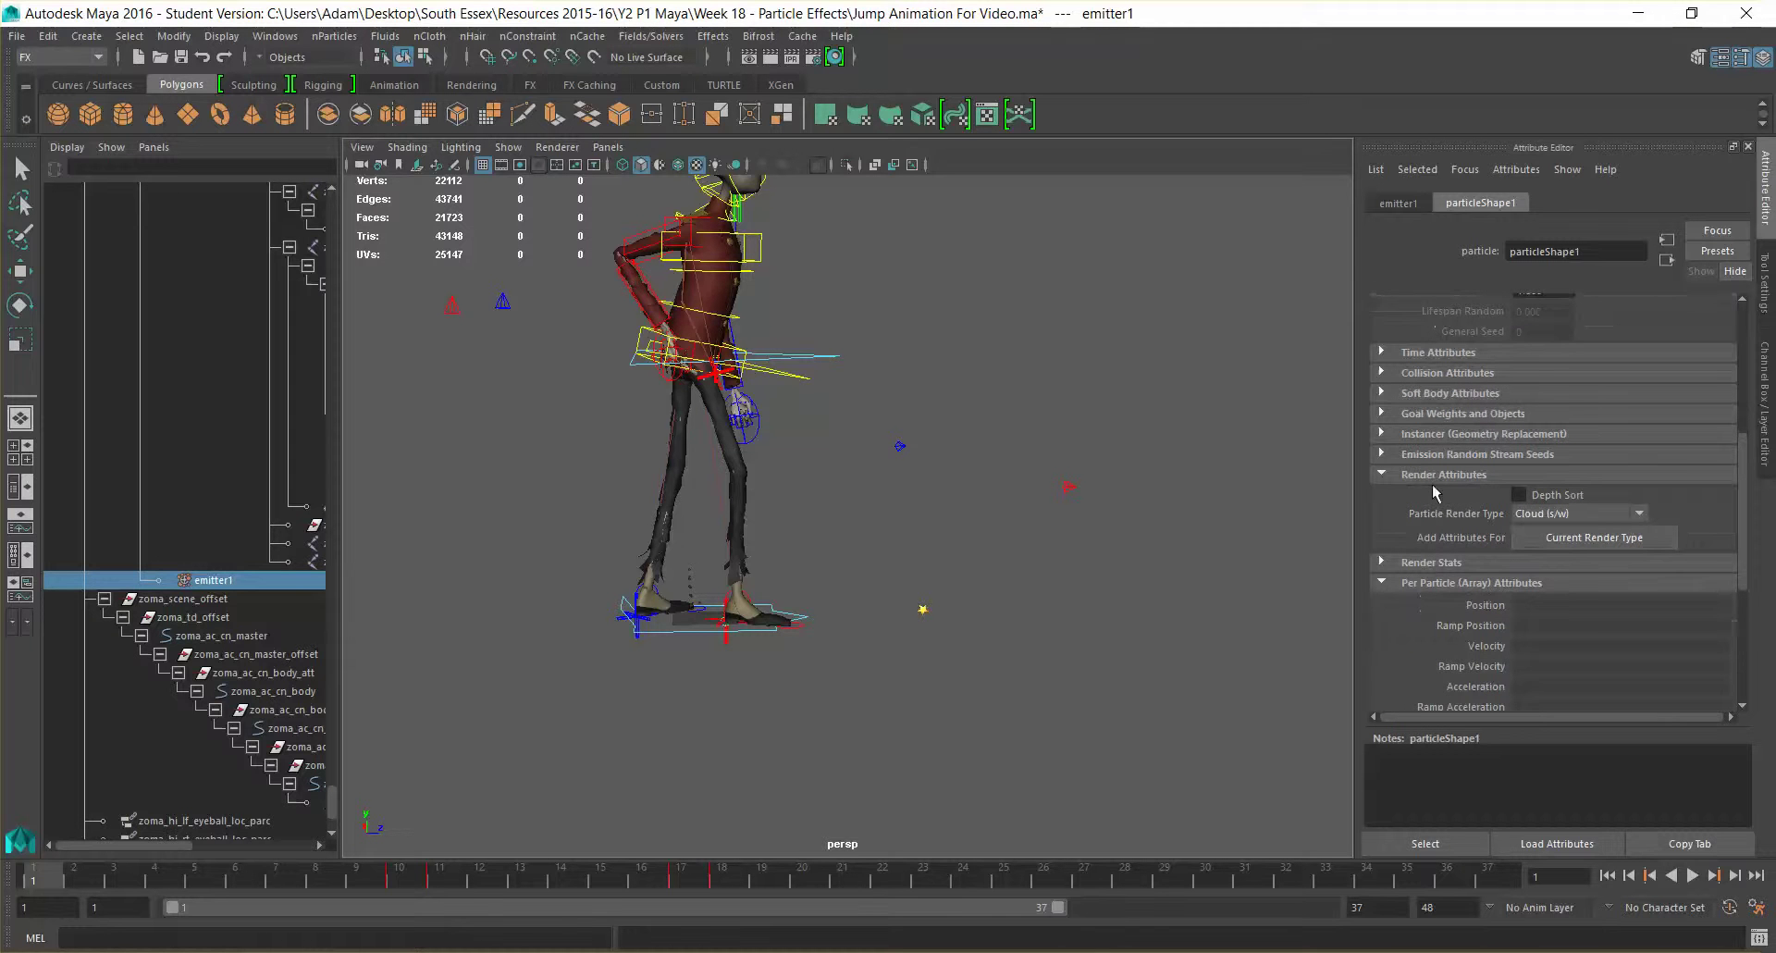
pyautogui.click(1452, 561)
pyautogui.click(1452, 561)
pyautogui.click(1436, 477)
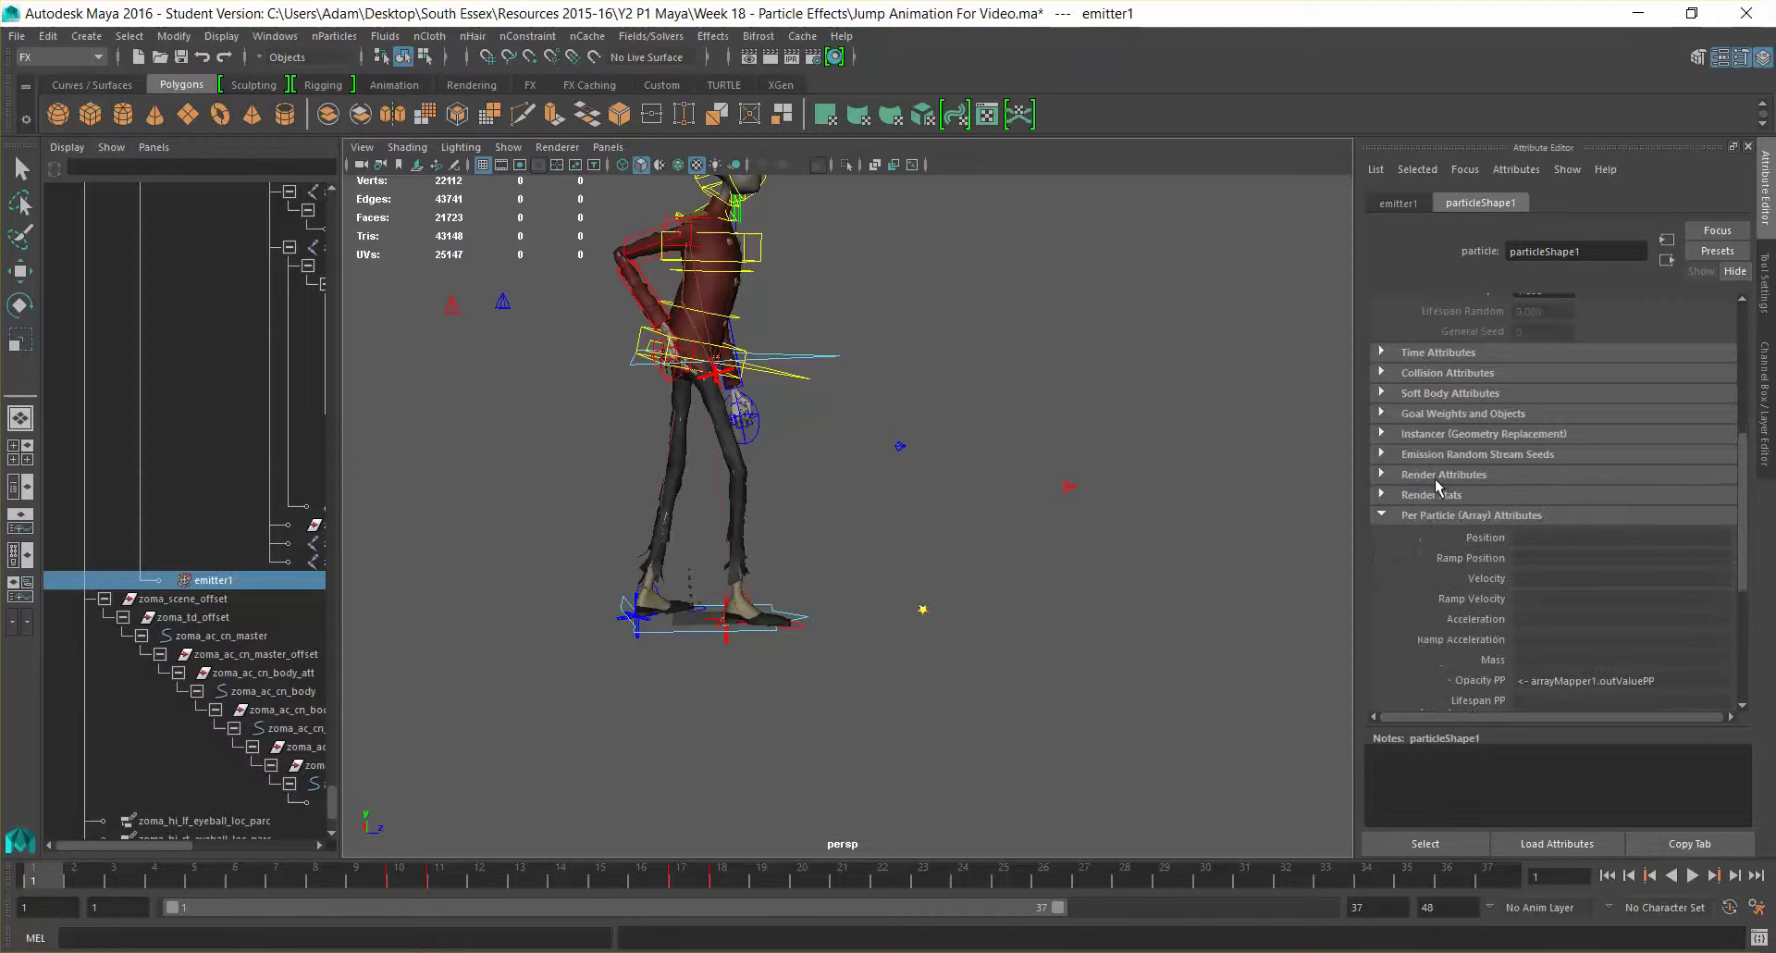
pyautogui.click(1438, 478)
pyautogui.click(1436, 474)
pyautogui.click(1438, 455)
pyautogui.click(1437, 455)
pyautogui.click(1437, 434)
pyautogui.scroll(-4, 1424, 501)
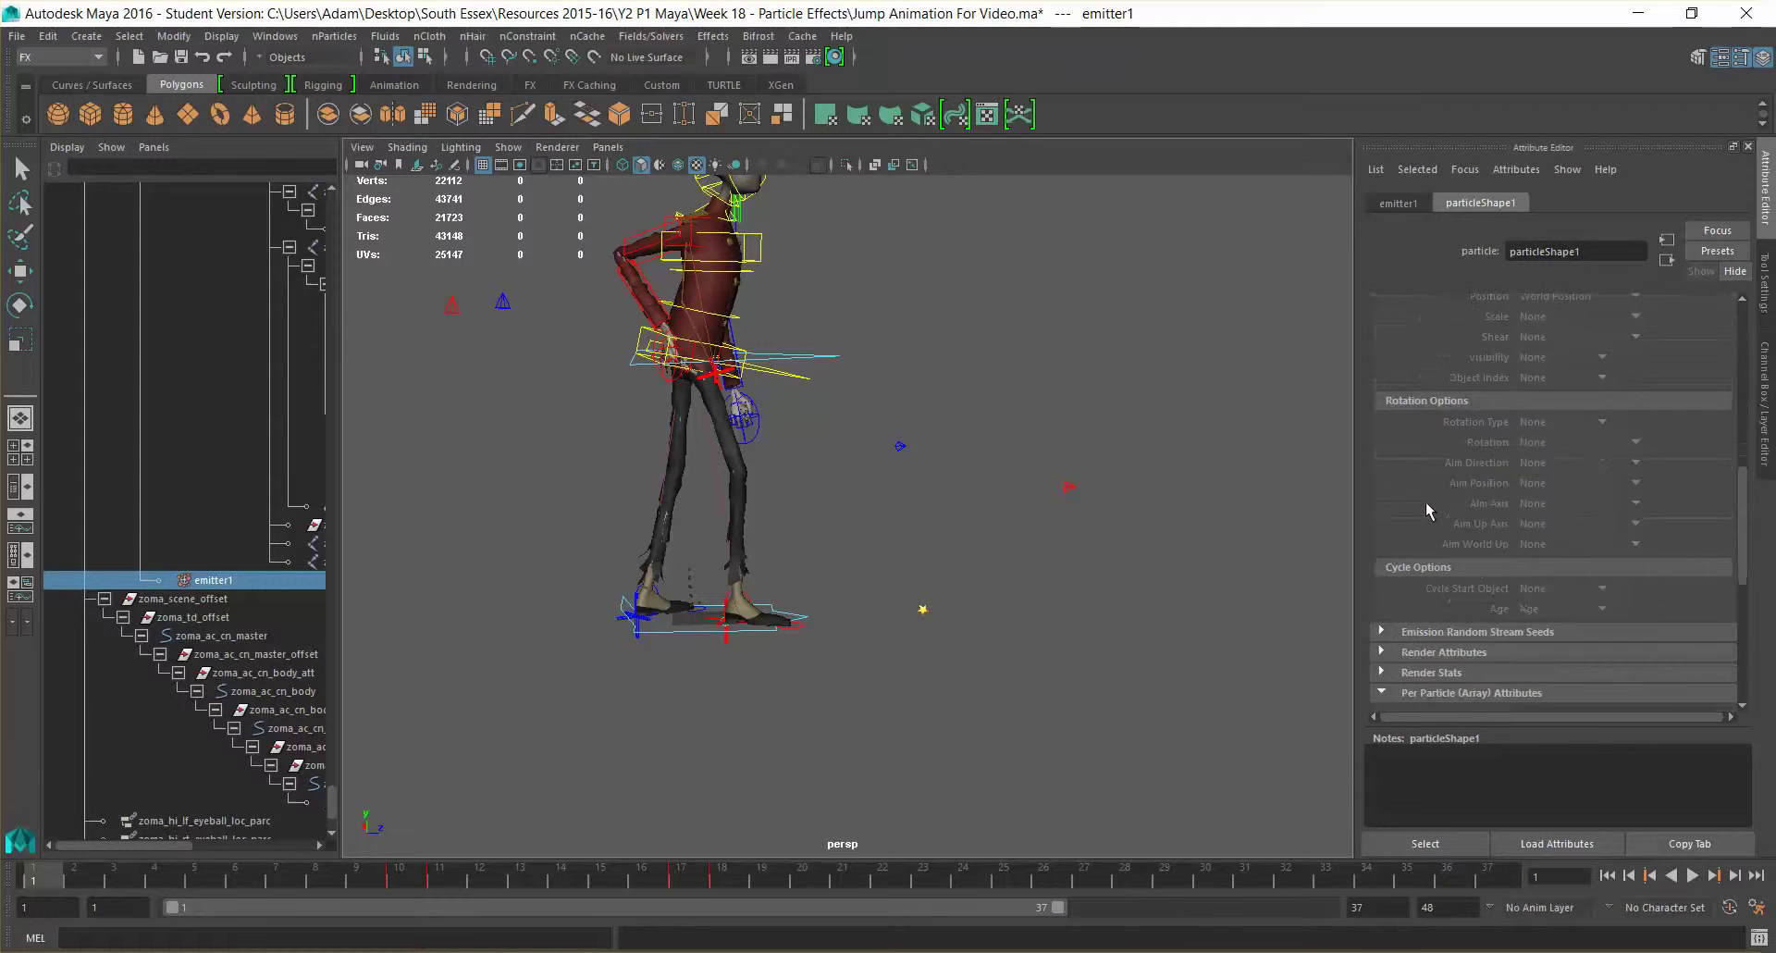
pyautogui.scroll(4, 1425, 501)
pyautogui.click(1424, 434)
pyautogui.click(1428, 413)
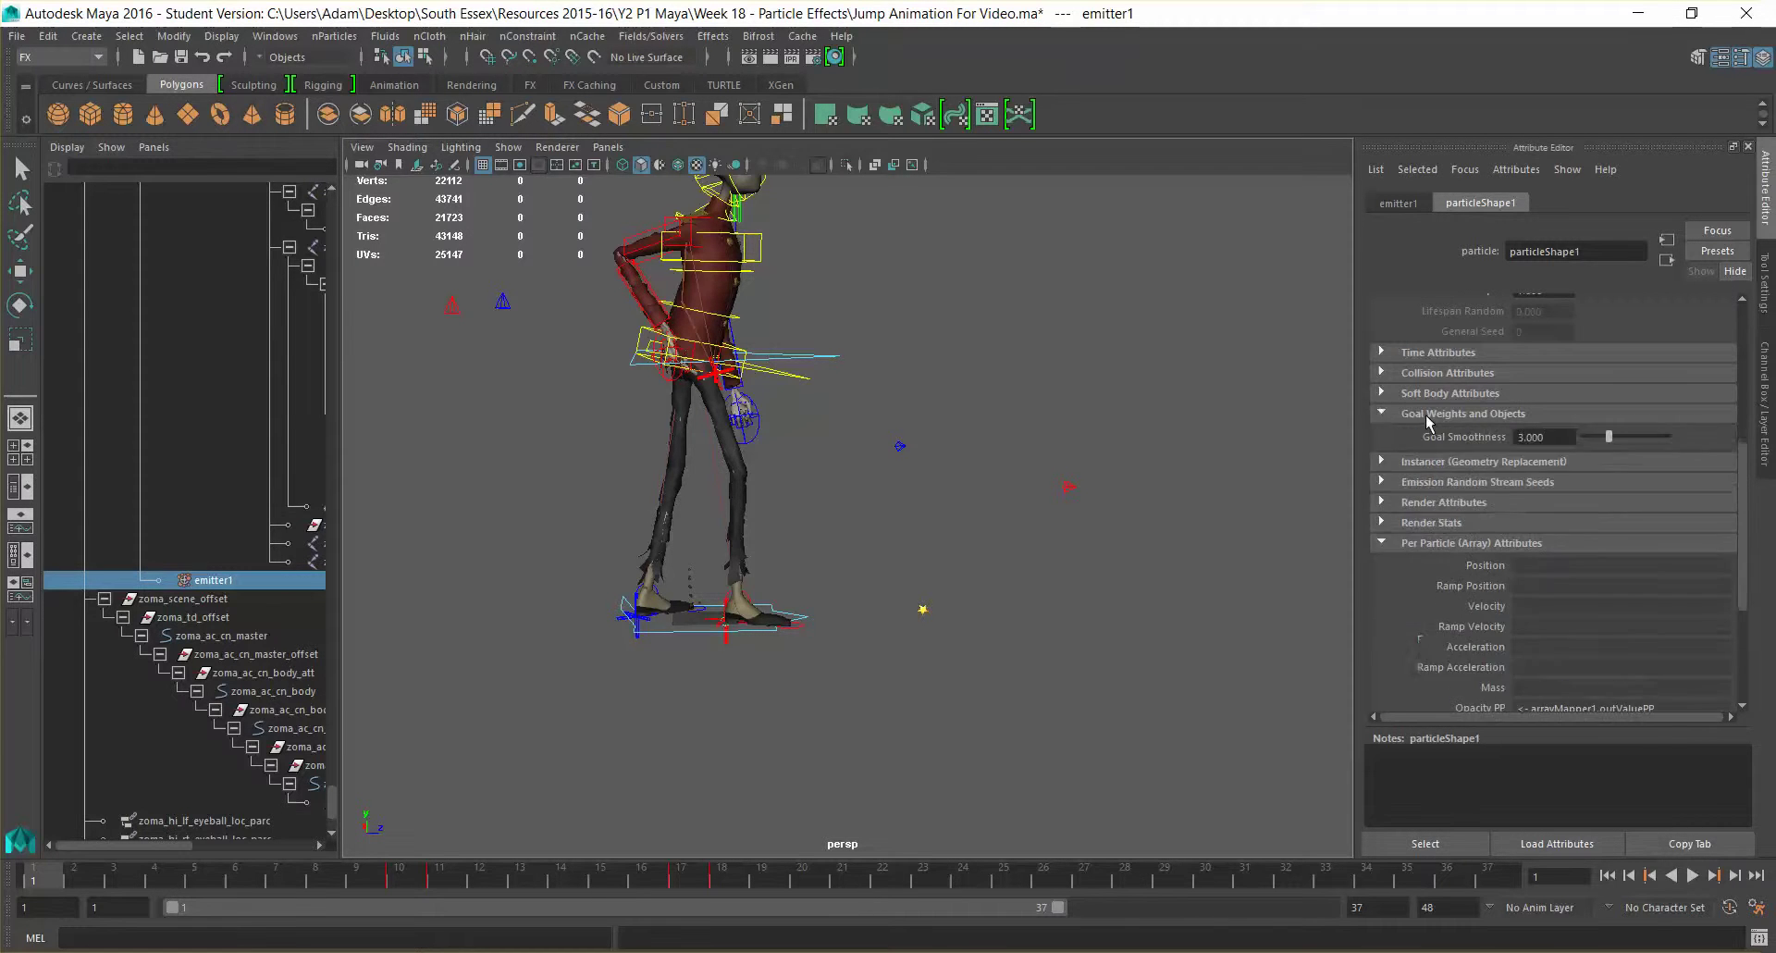
pyautogui.click(1430, 415)
pyautogui.scroll(-4, 1448, 481)
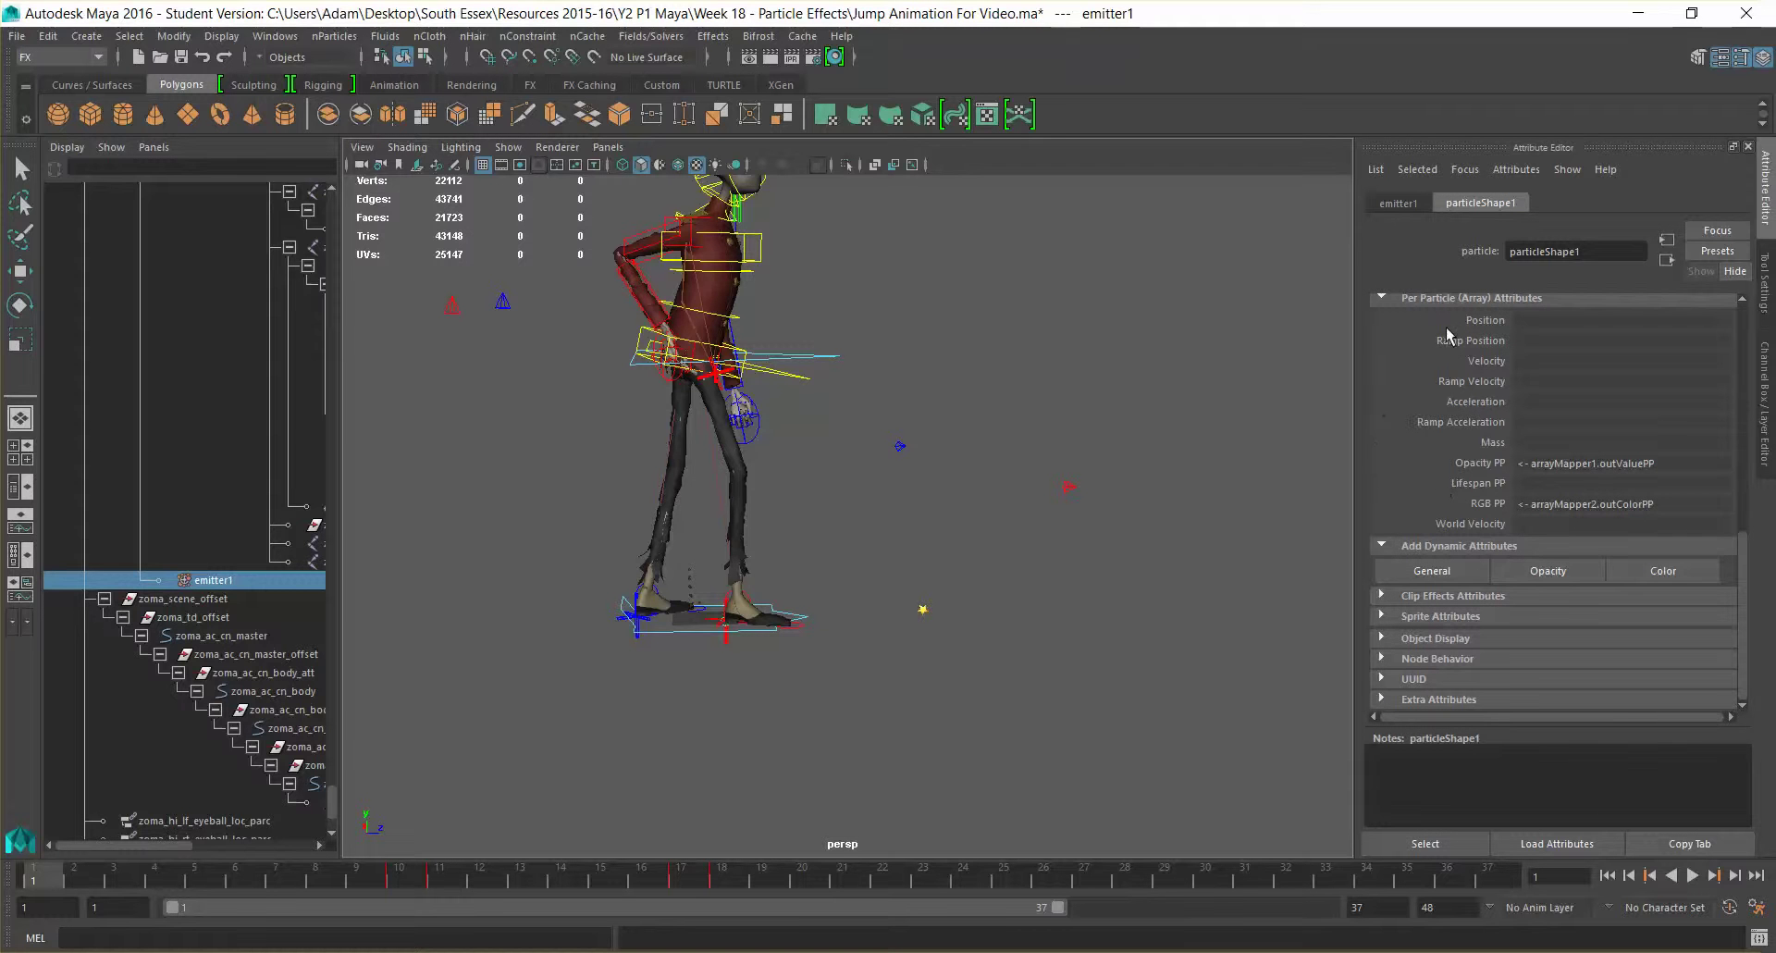
# Look through particleShape1's per particle attributes and emitter1's emission, direction, speed, volume and texture emission attributes.
pyautogui.rightClick(1540, 449)
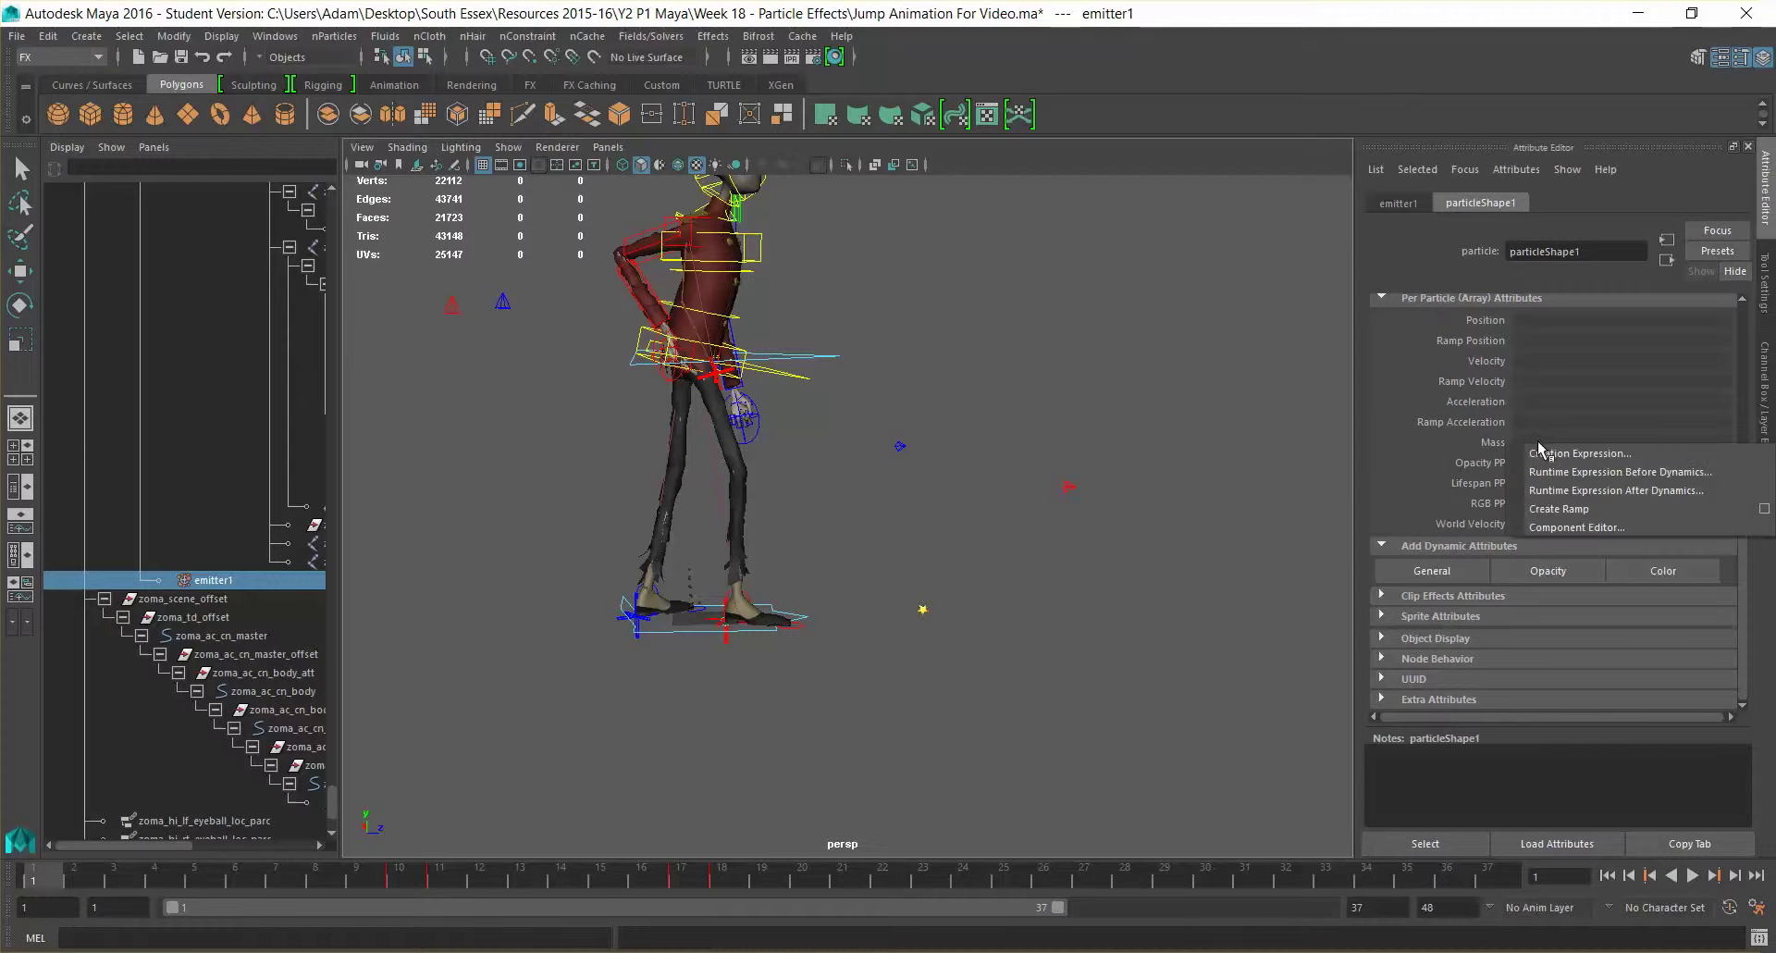
pyautogui.click(1464, 453)
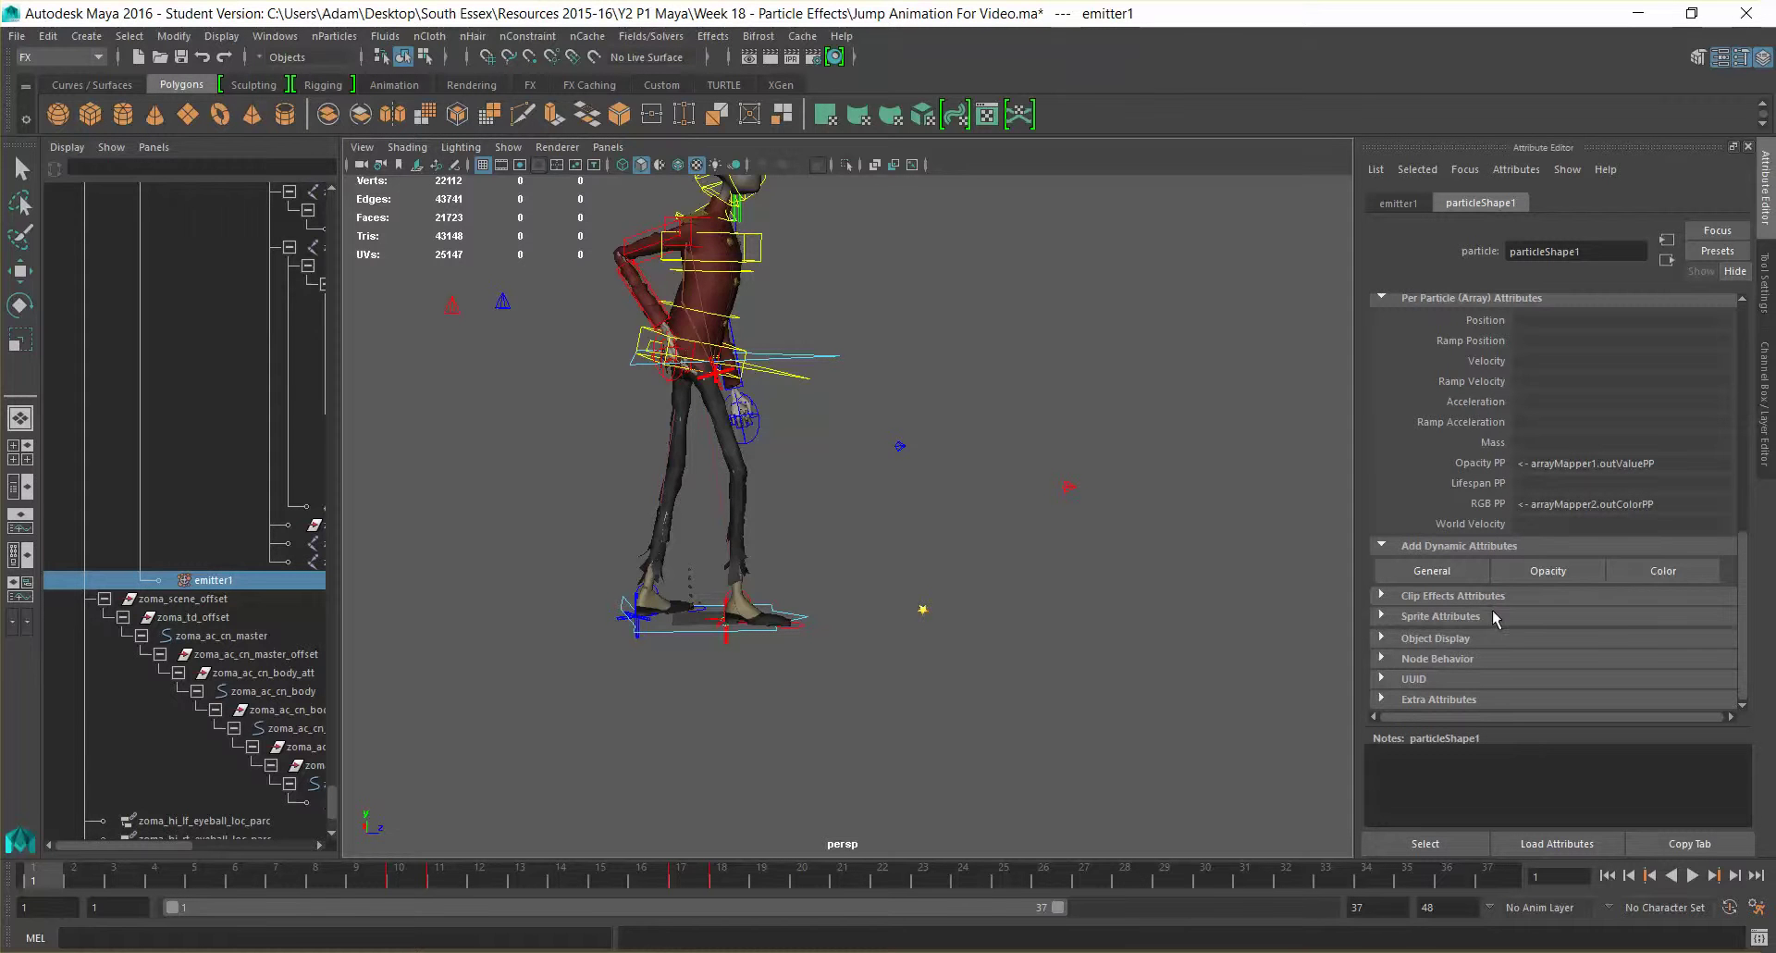
pyautogui.scroll(10, 1480, 611)
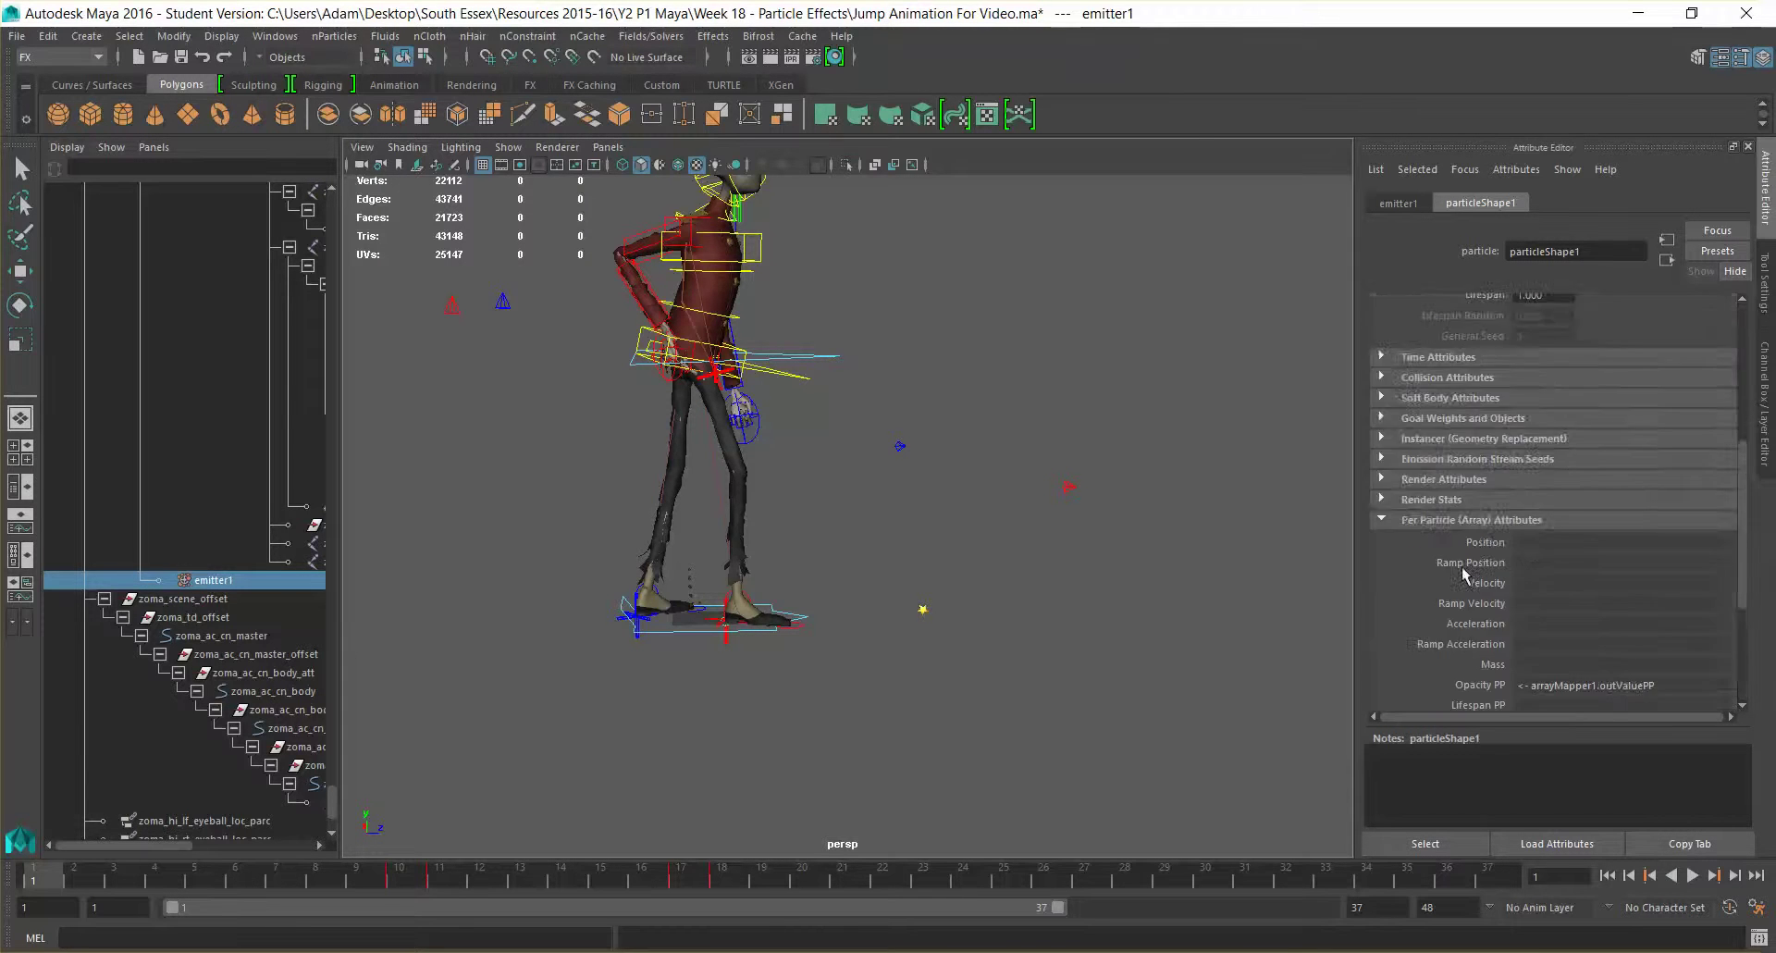
pyautogui.click(1412, 204)
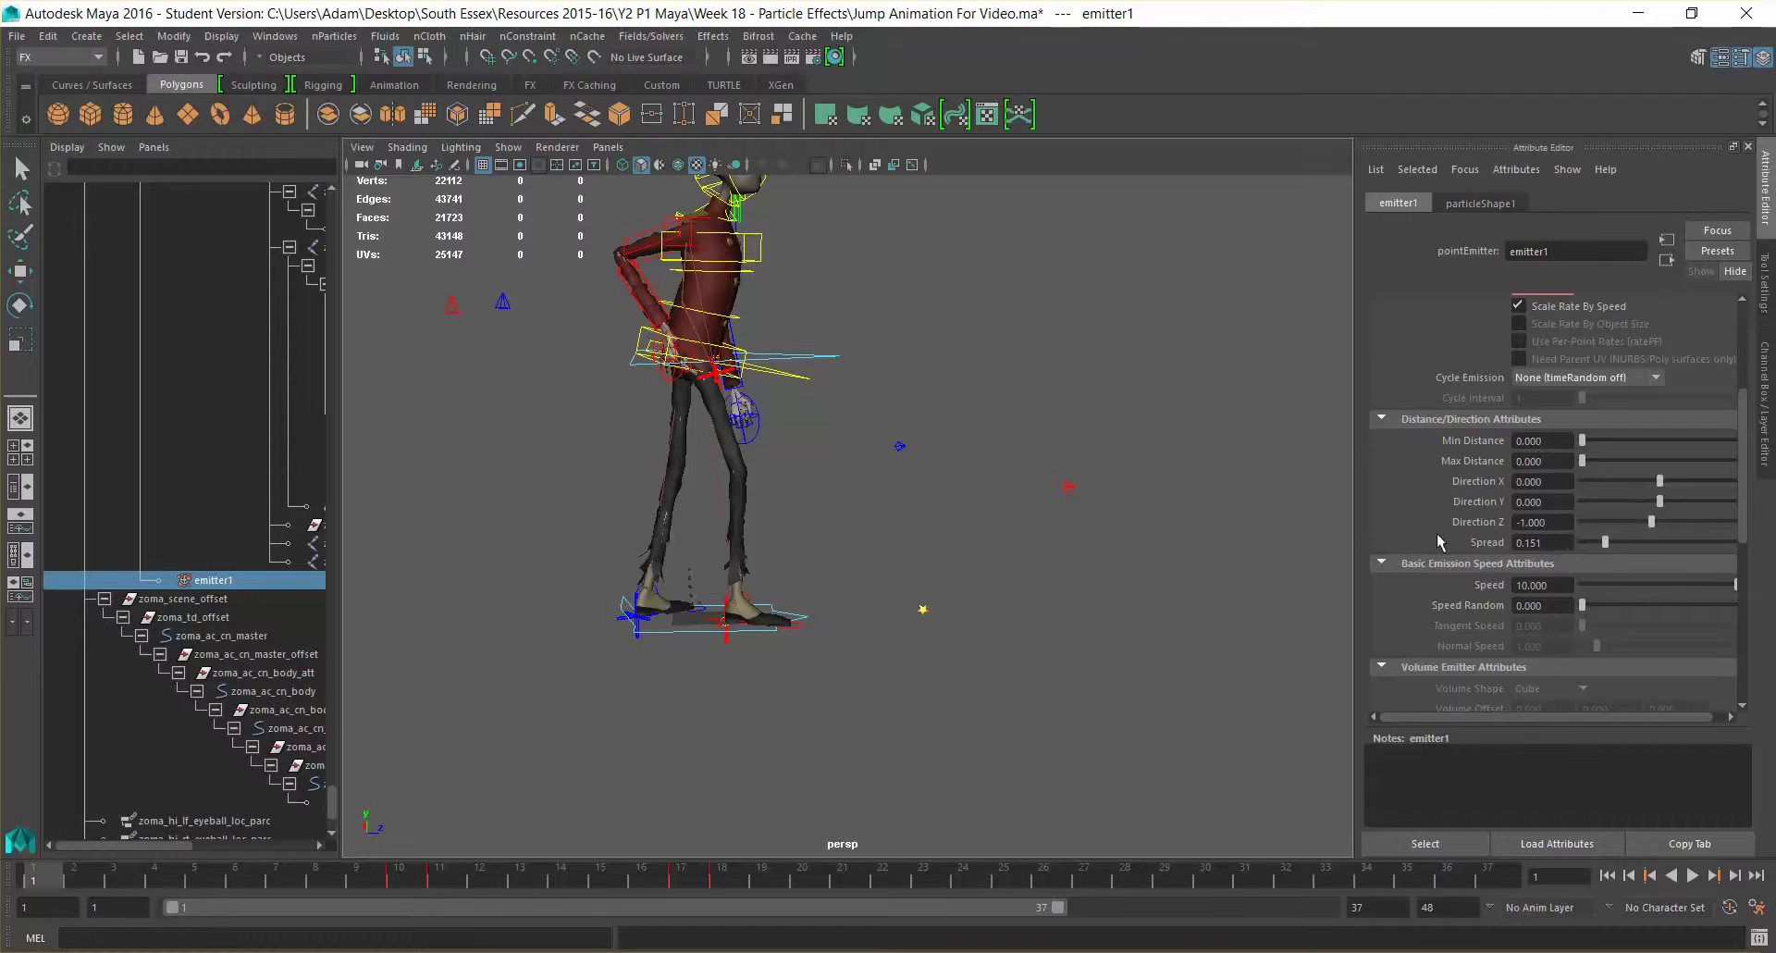
pyautogui.scroll(3, 1443, 529)
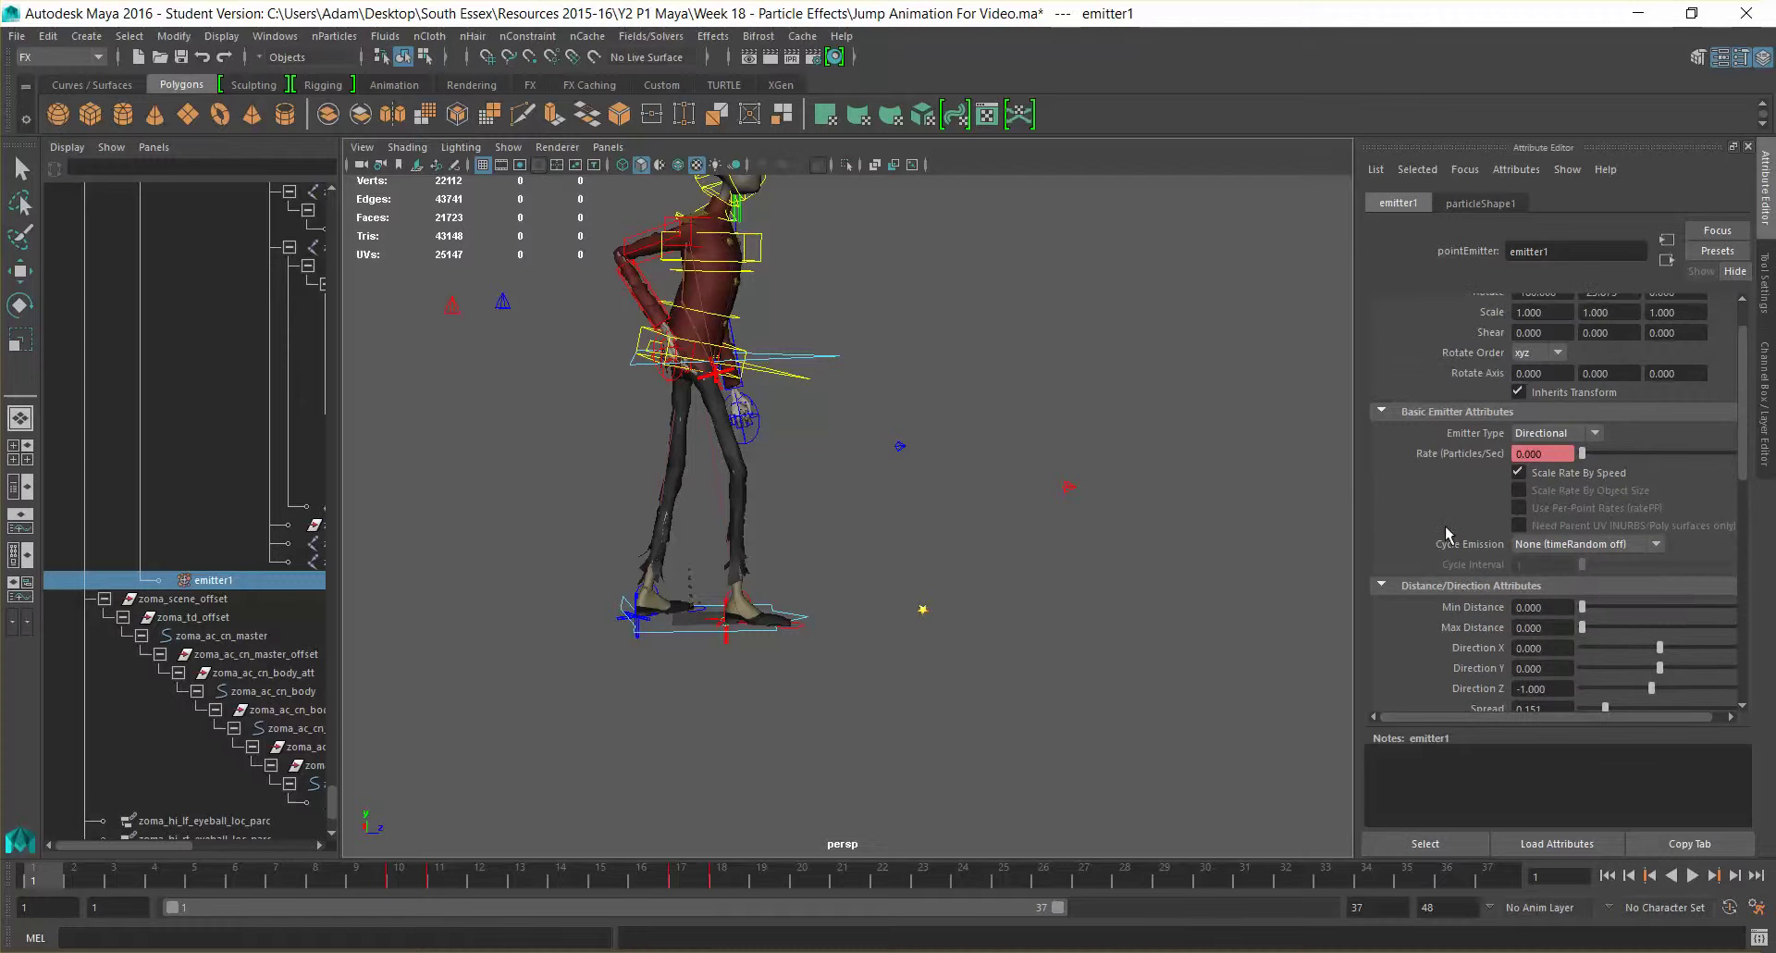
pyautogui.scroll(-3, 1447, 528)
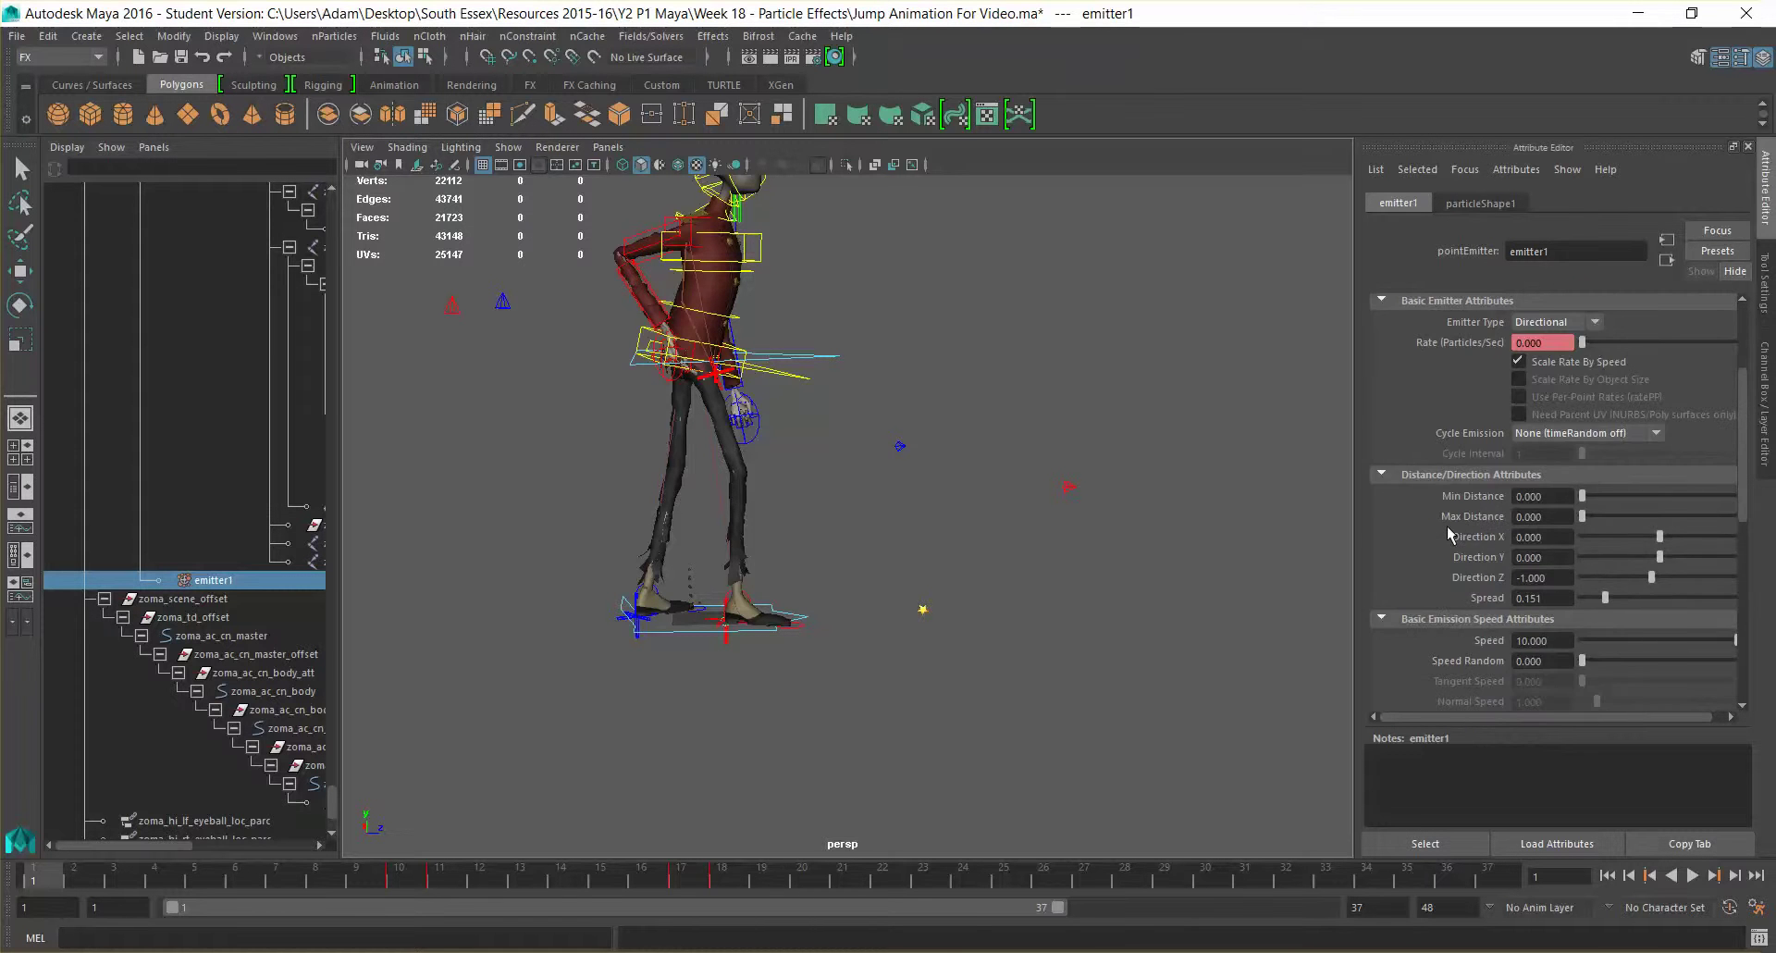
pyautogui.scroll(-8, 1448, 534)
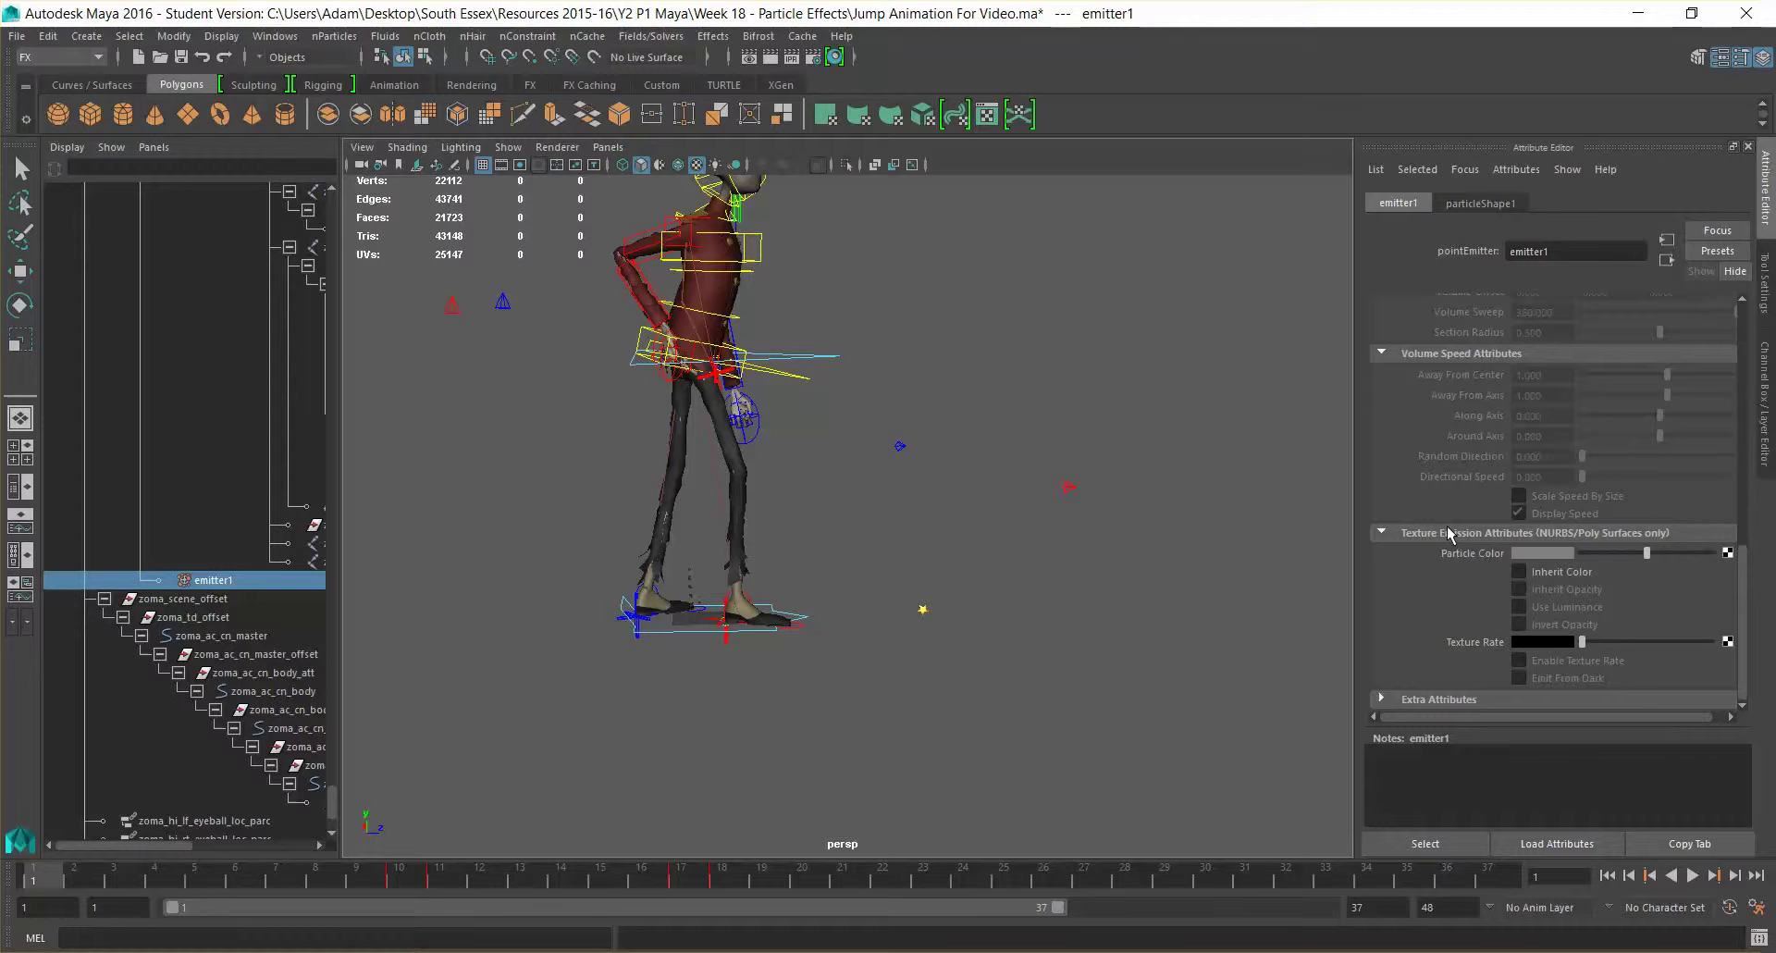
# Select particle1 and add the attributes for its current Cloud (s/w) render type to particleShape1.
pyautogui.scroll(11, 1491, 559)
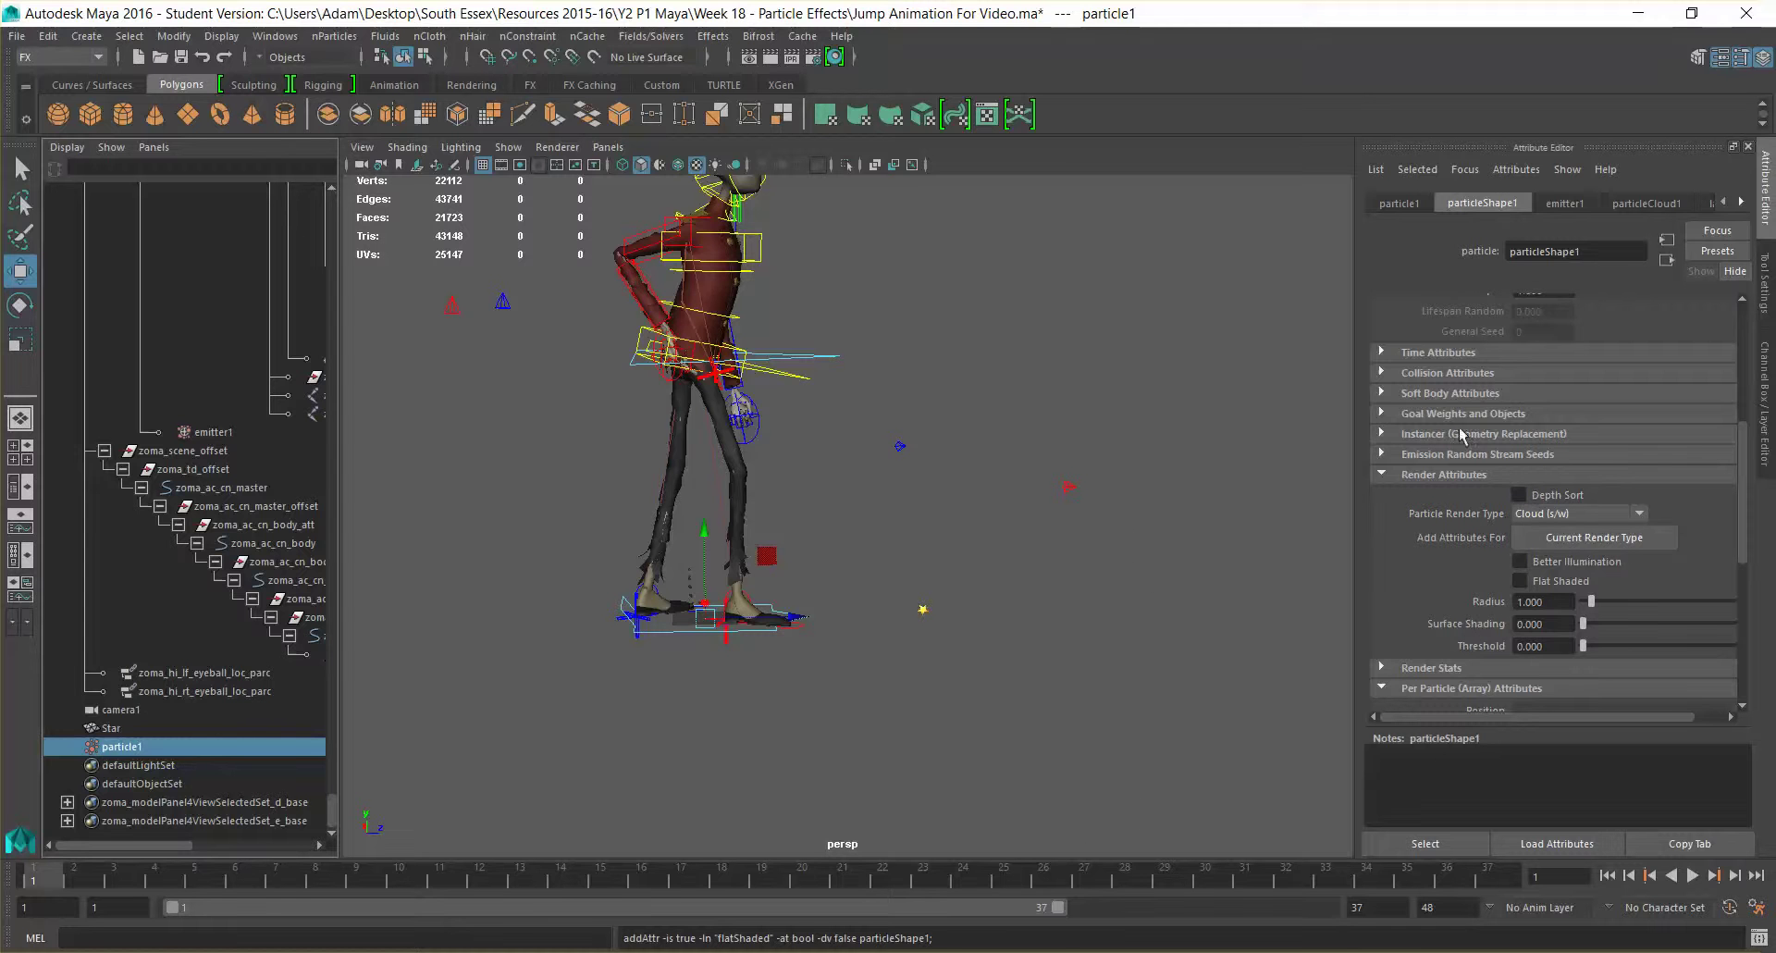
pyautogui.scroll(3, 1420, 458)
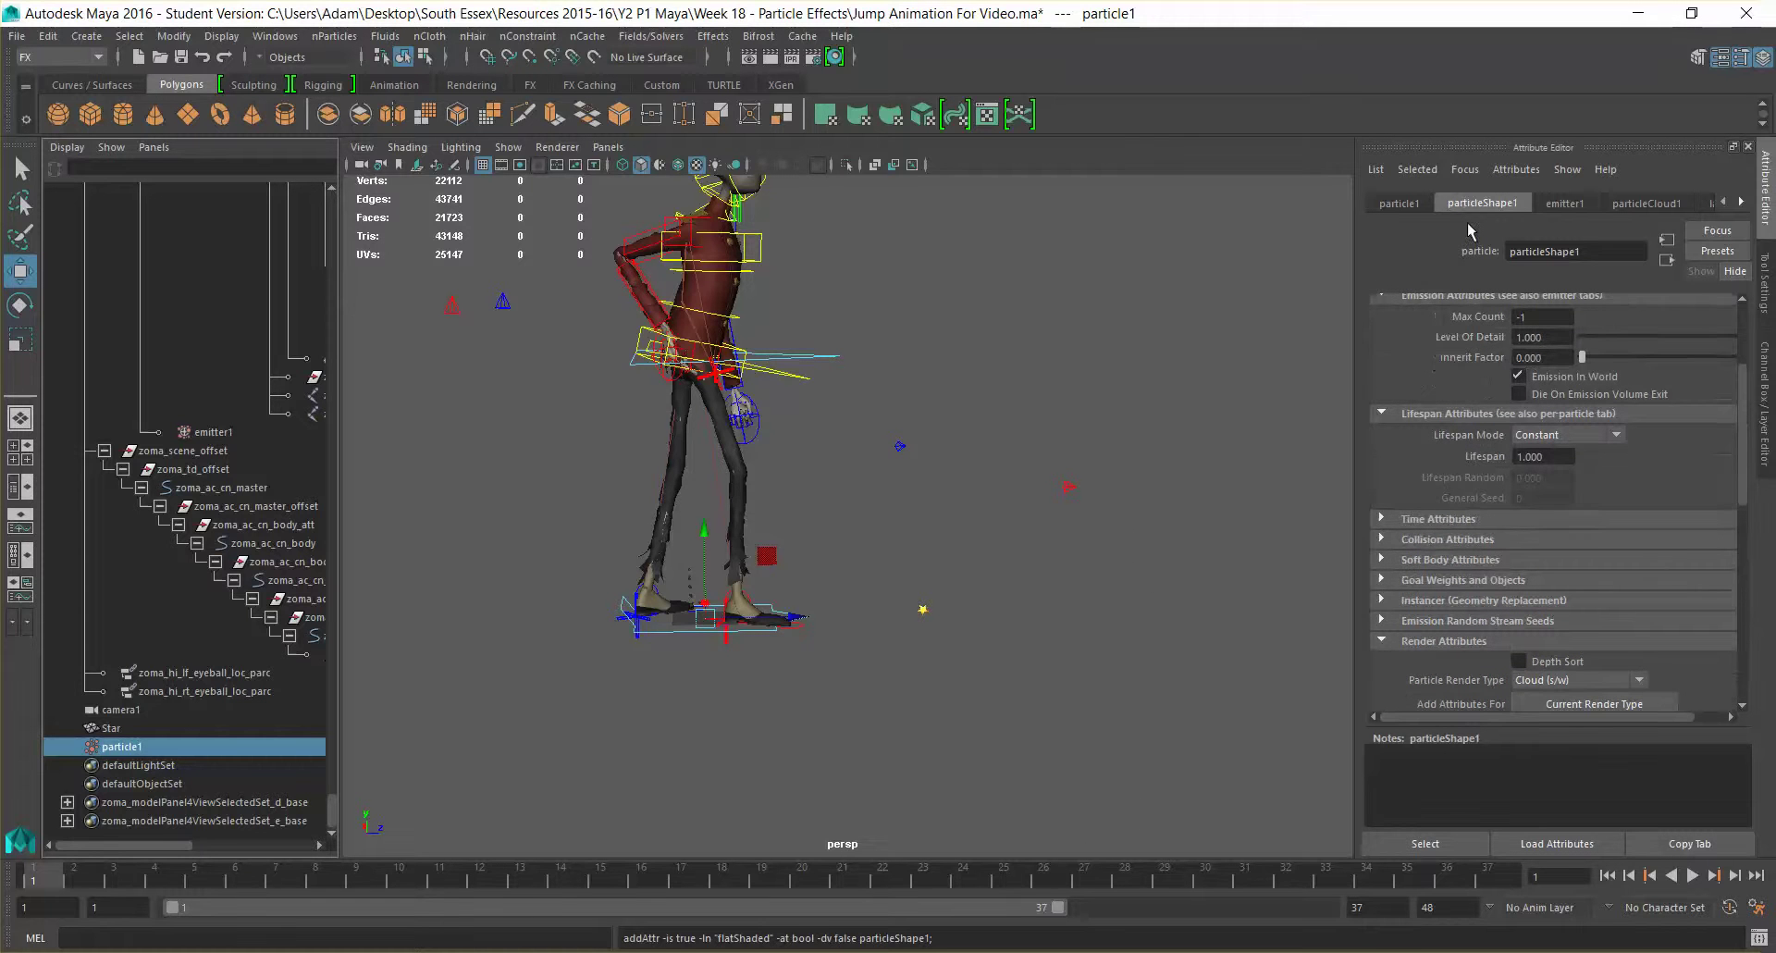
pyautogui.scroll(-2, 1452, 319)
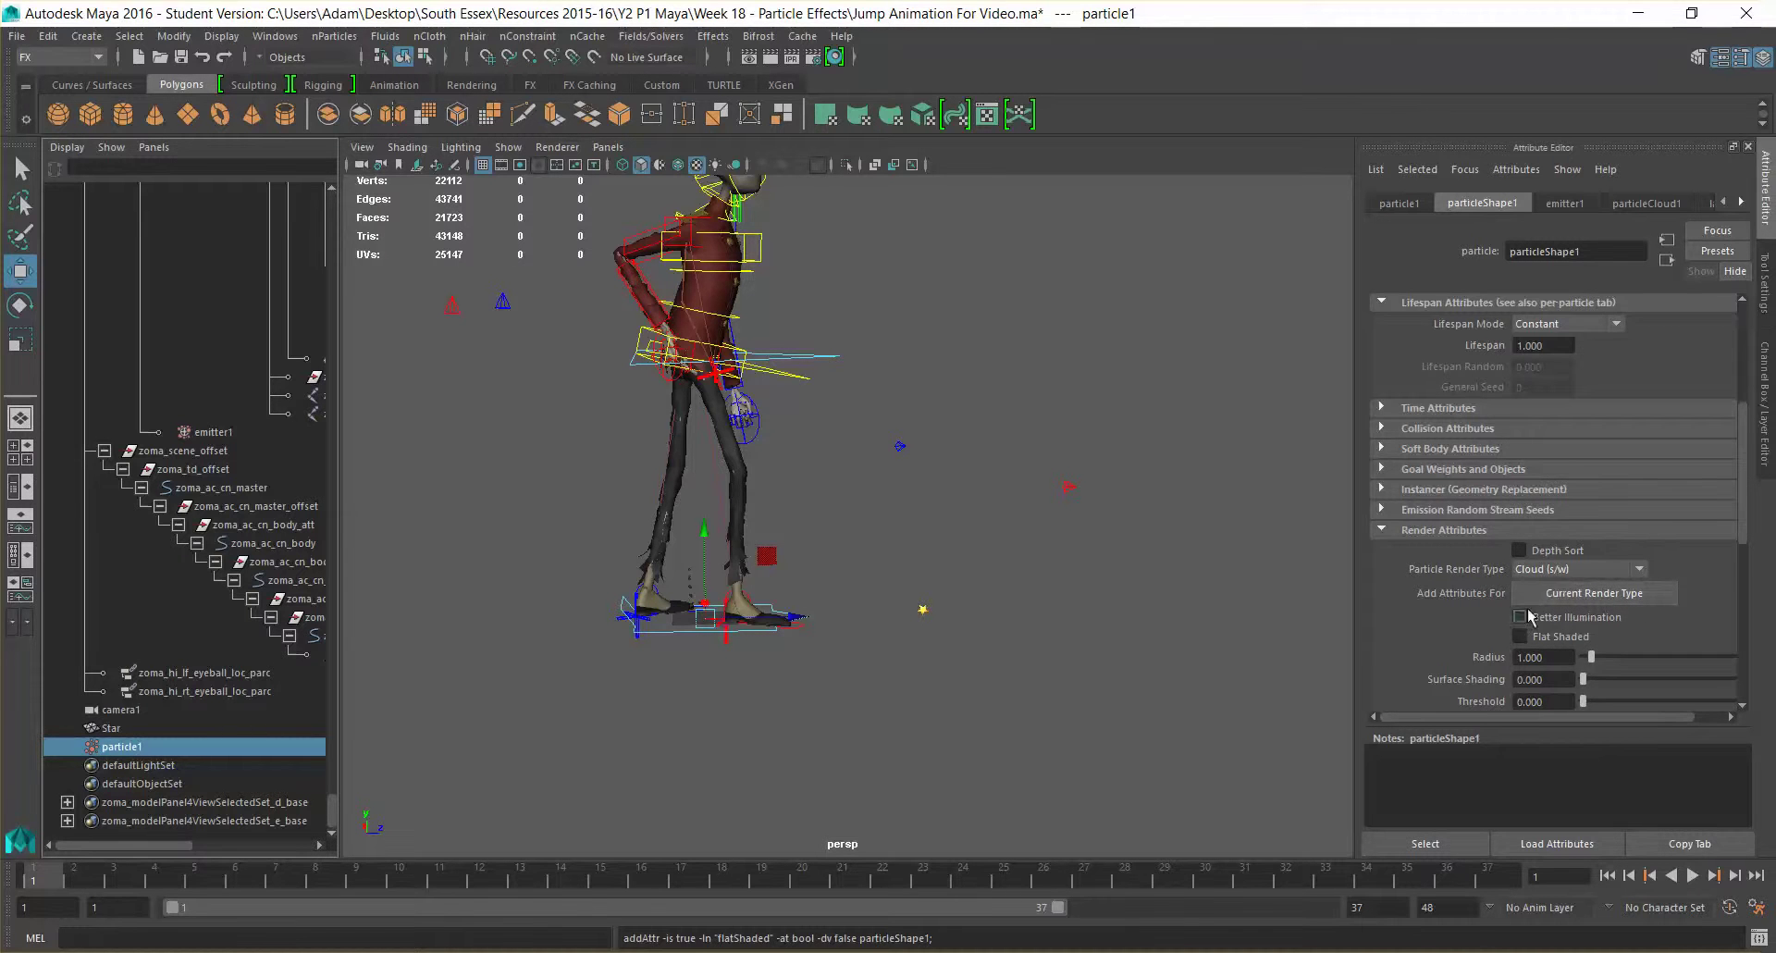
pyautogui.scroll(-3, 1438, 569)
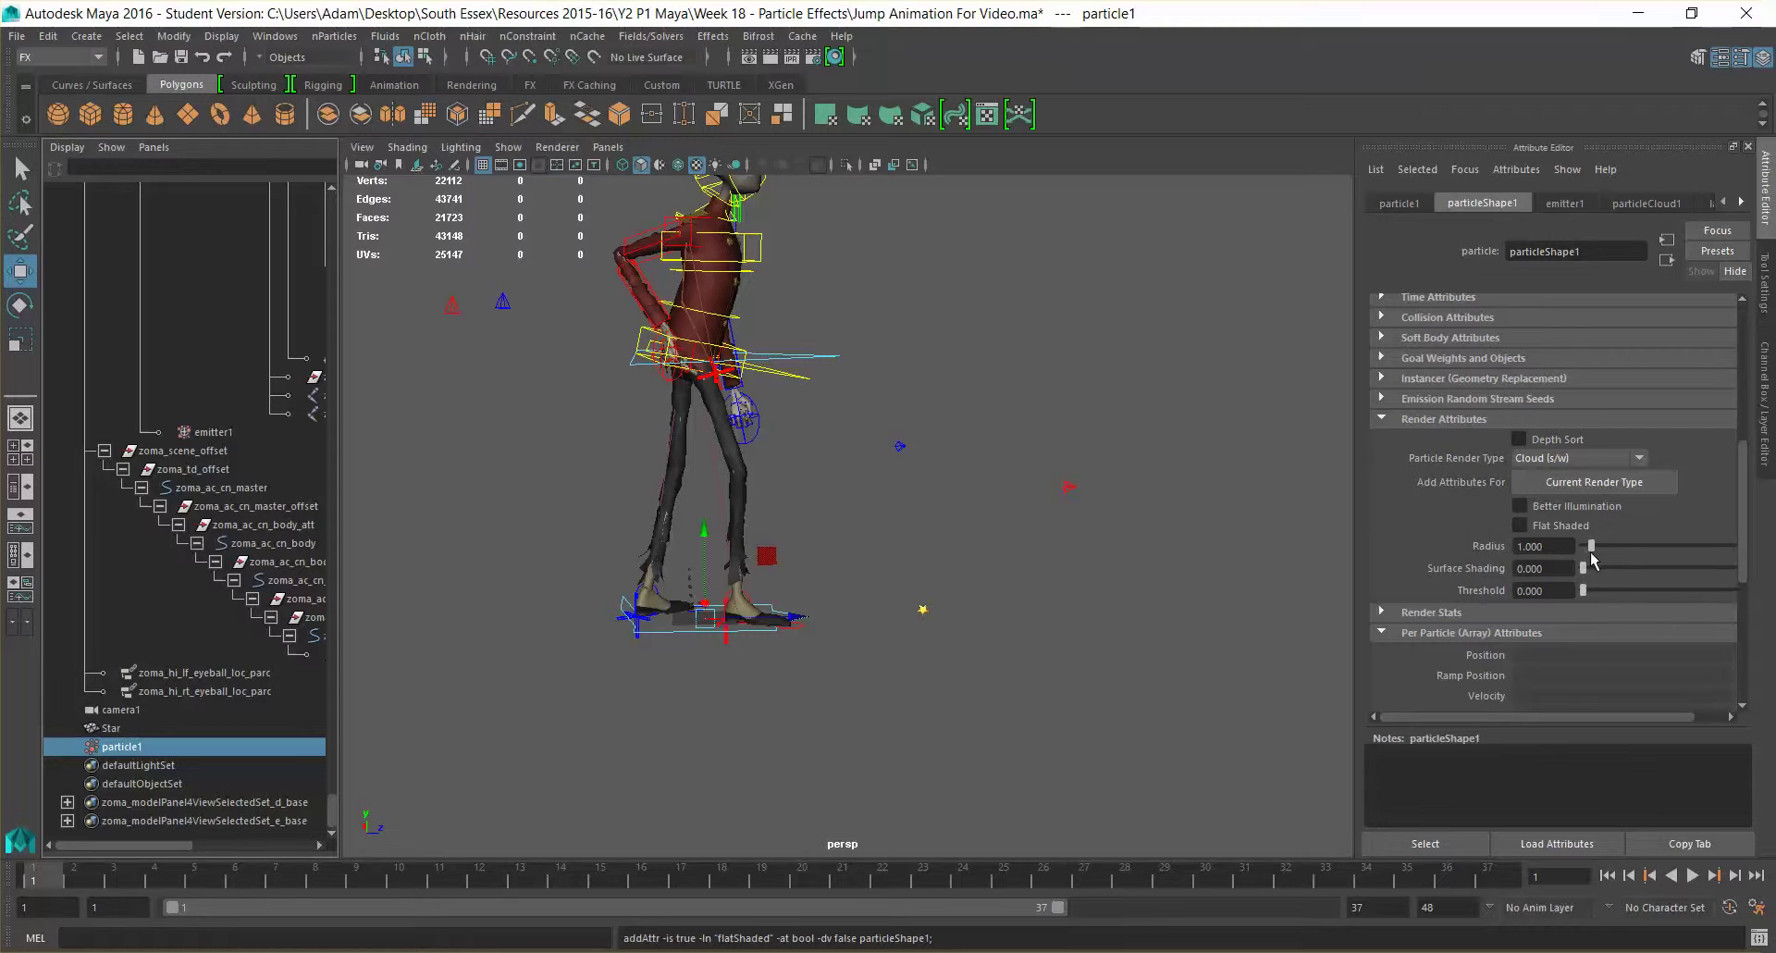
# Set particleShape1's Radius to 5 and play the jump to check the trail's thickness.
pyautogui.moveTo(1591, 546); pyautogui.dragTo(1590, 548)
pyautogui.write('5')
pyautogui.press('Return')
pyautogui.click(1692, 876)
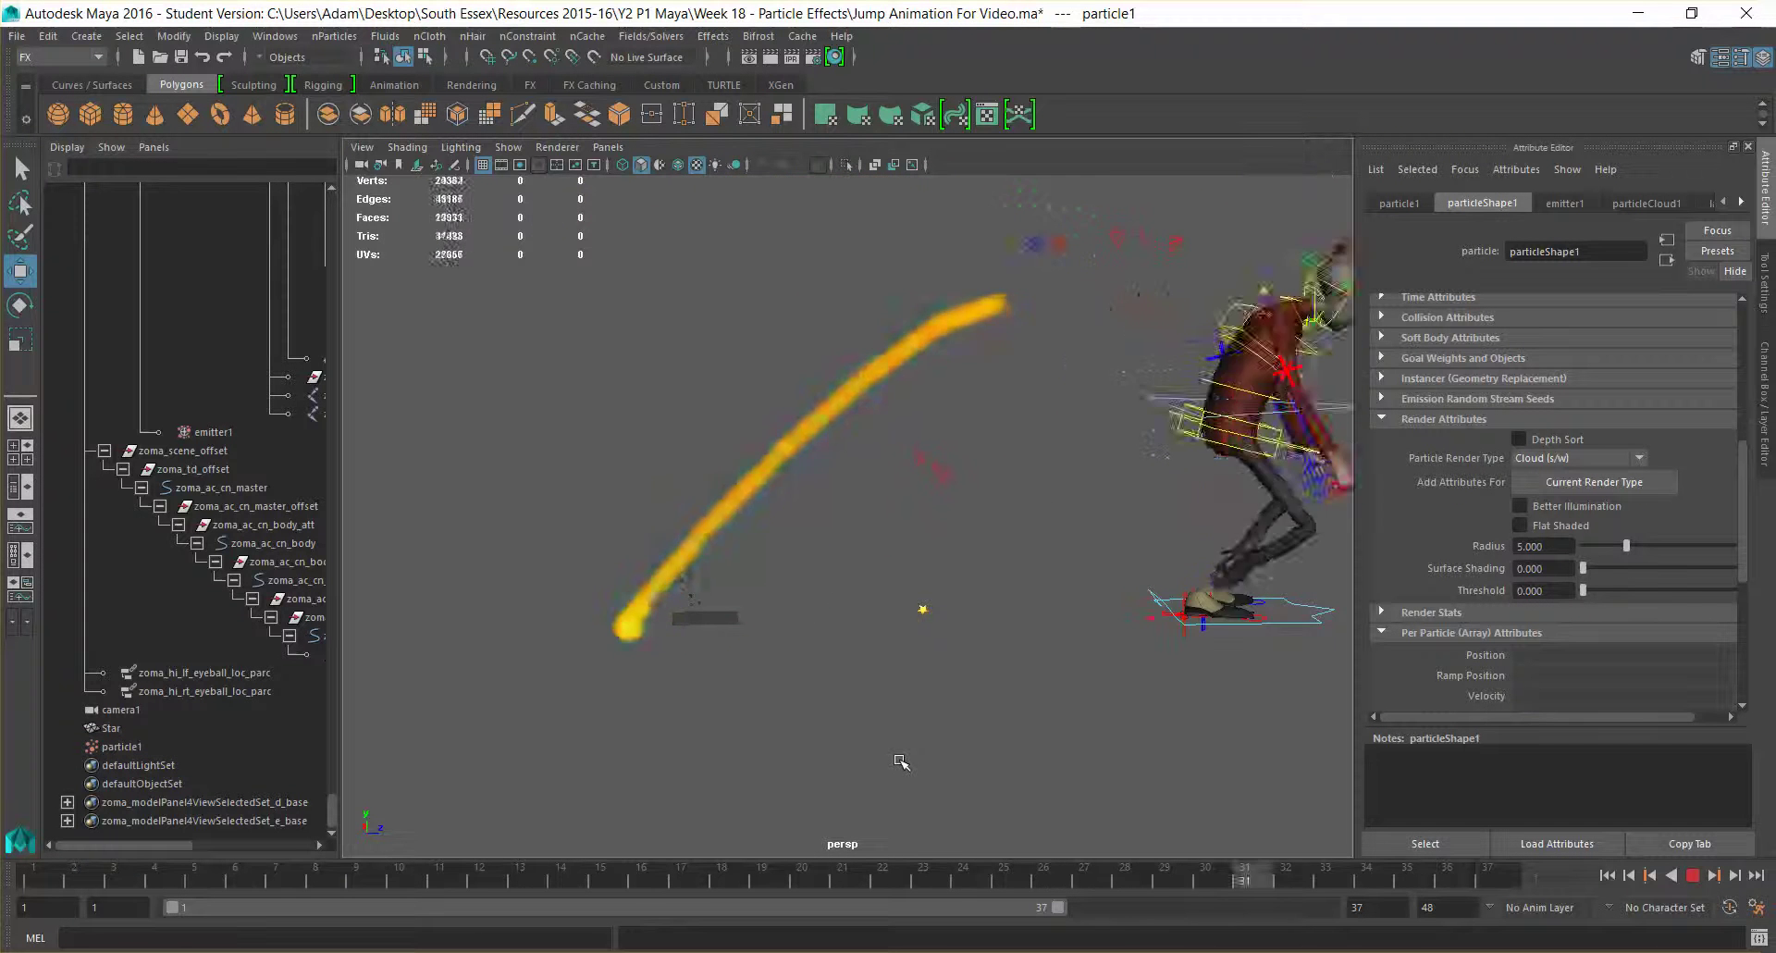
pyautogui.click(1695, 875)
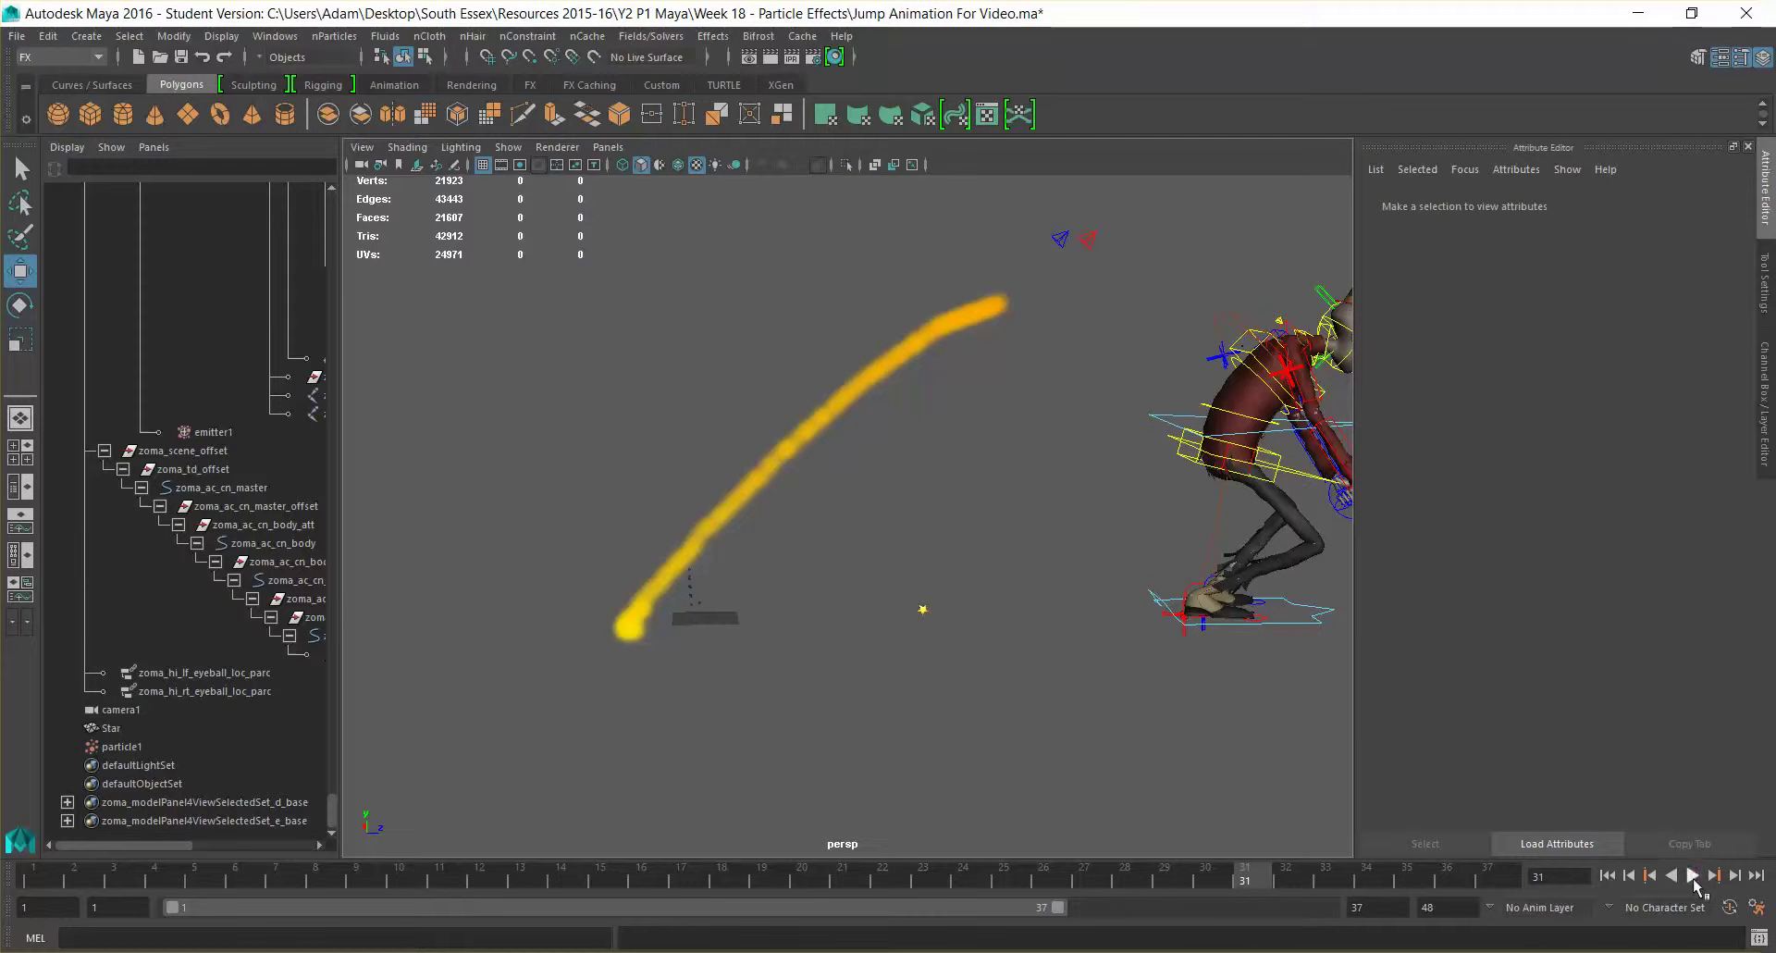
pyautogui.click(1693, 875)
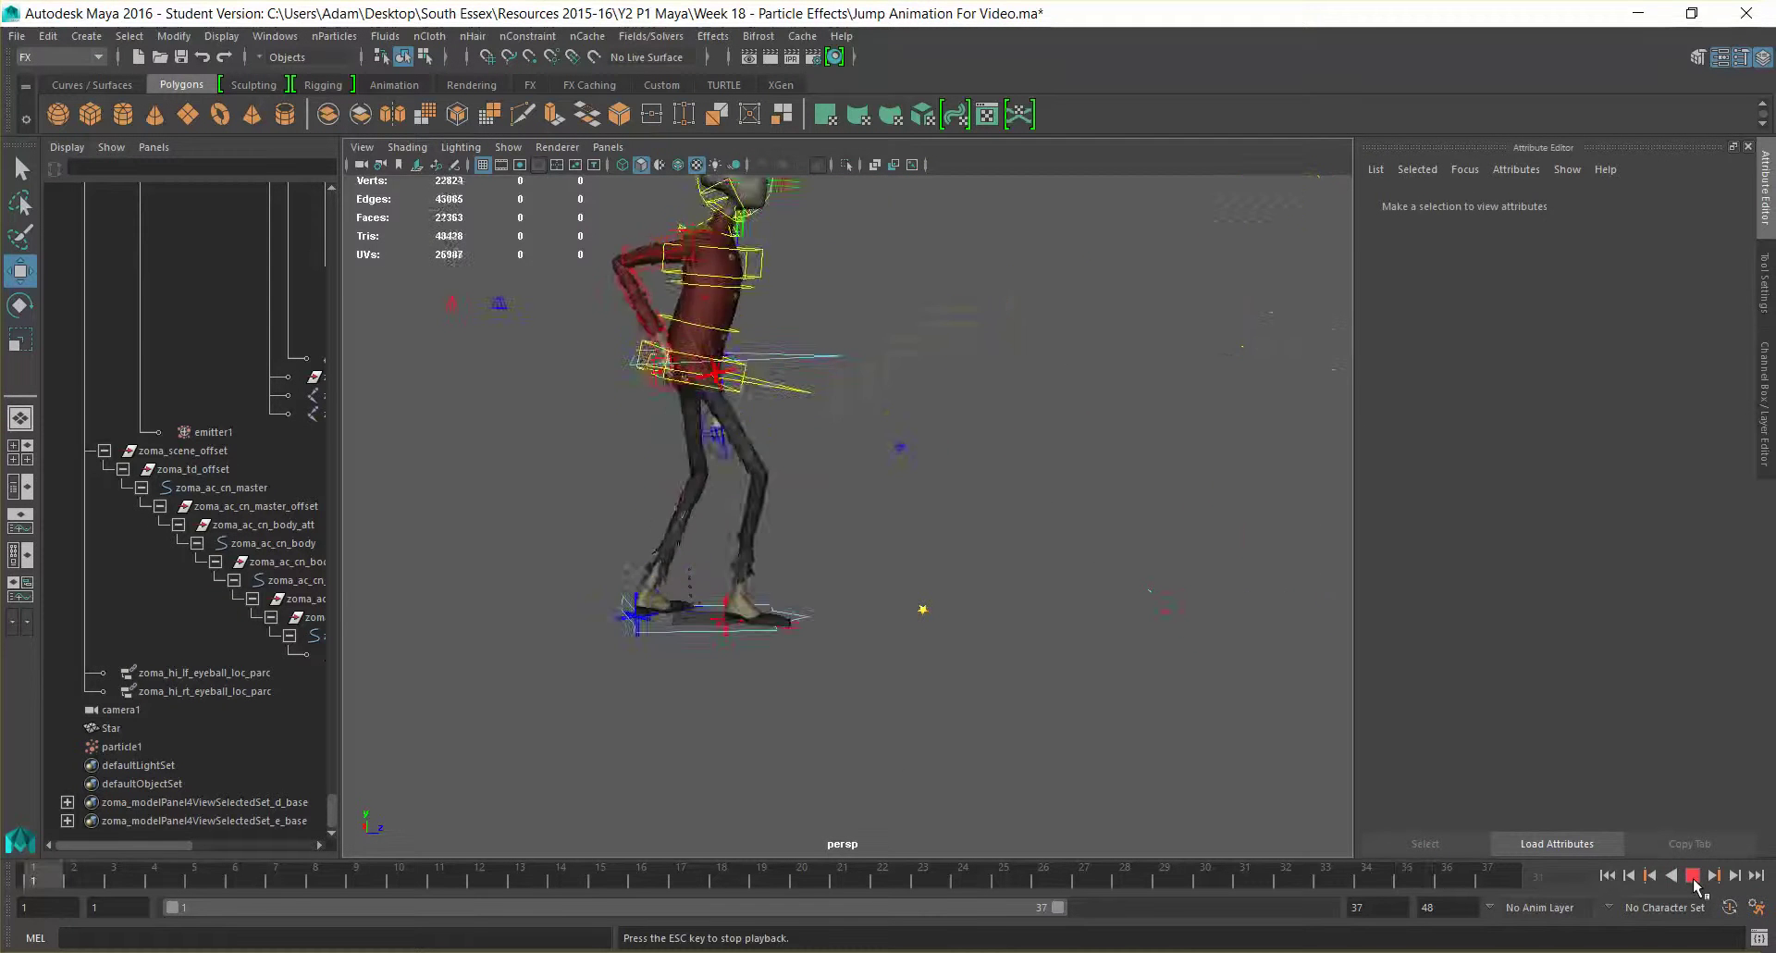
pyautogui.click(1694, 876)
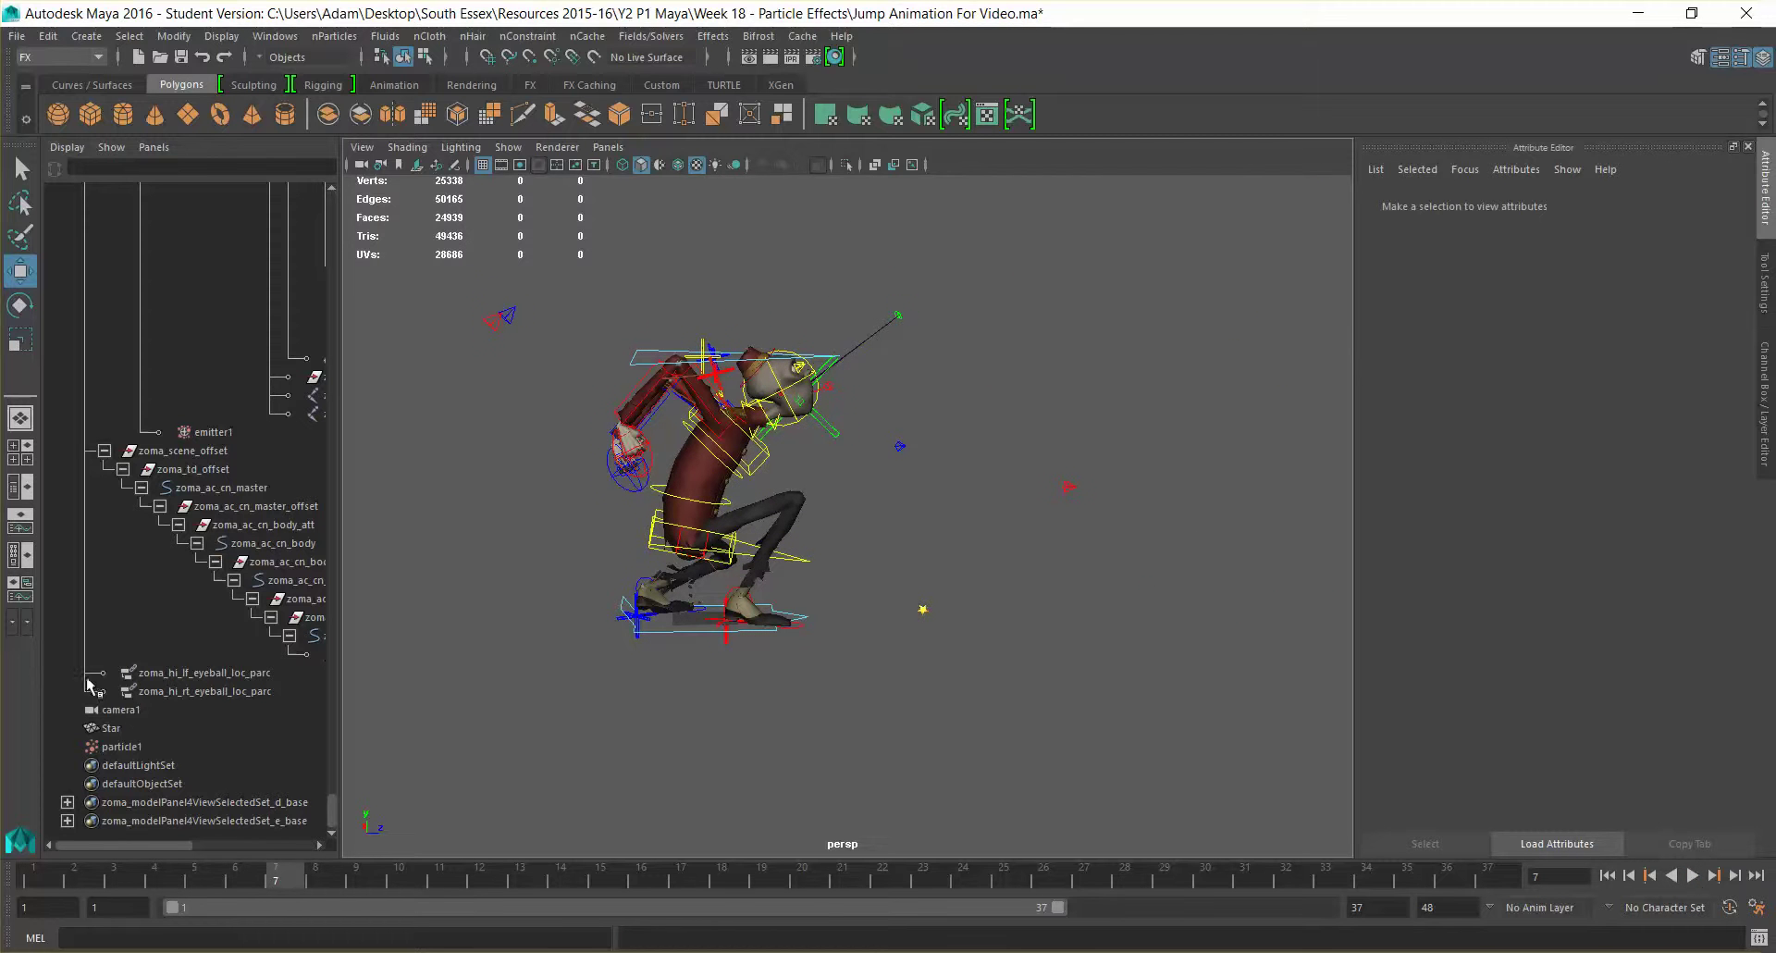
# Set particleShape1's Radius to 2.5 and play the jump, stopping at frame 34 to inspect the thinner trail.
pyautogui.click(139, 746)
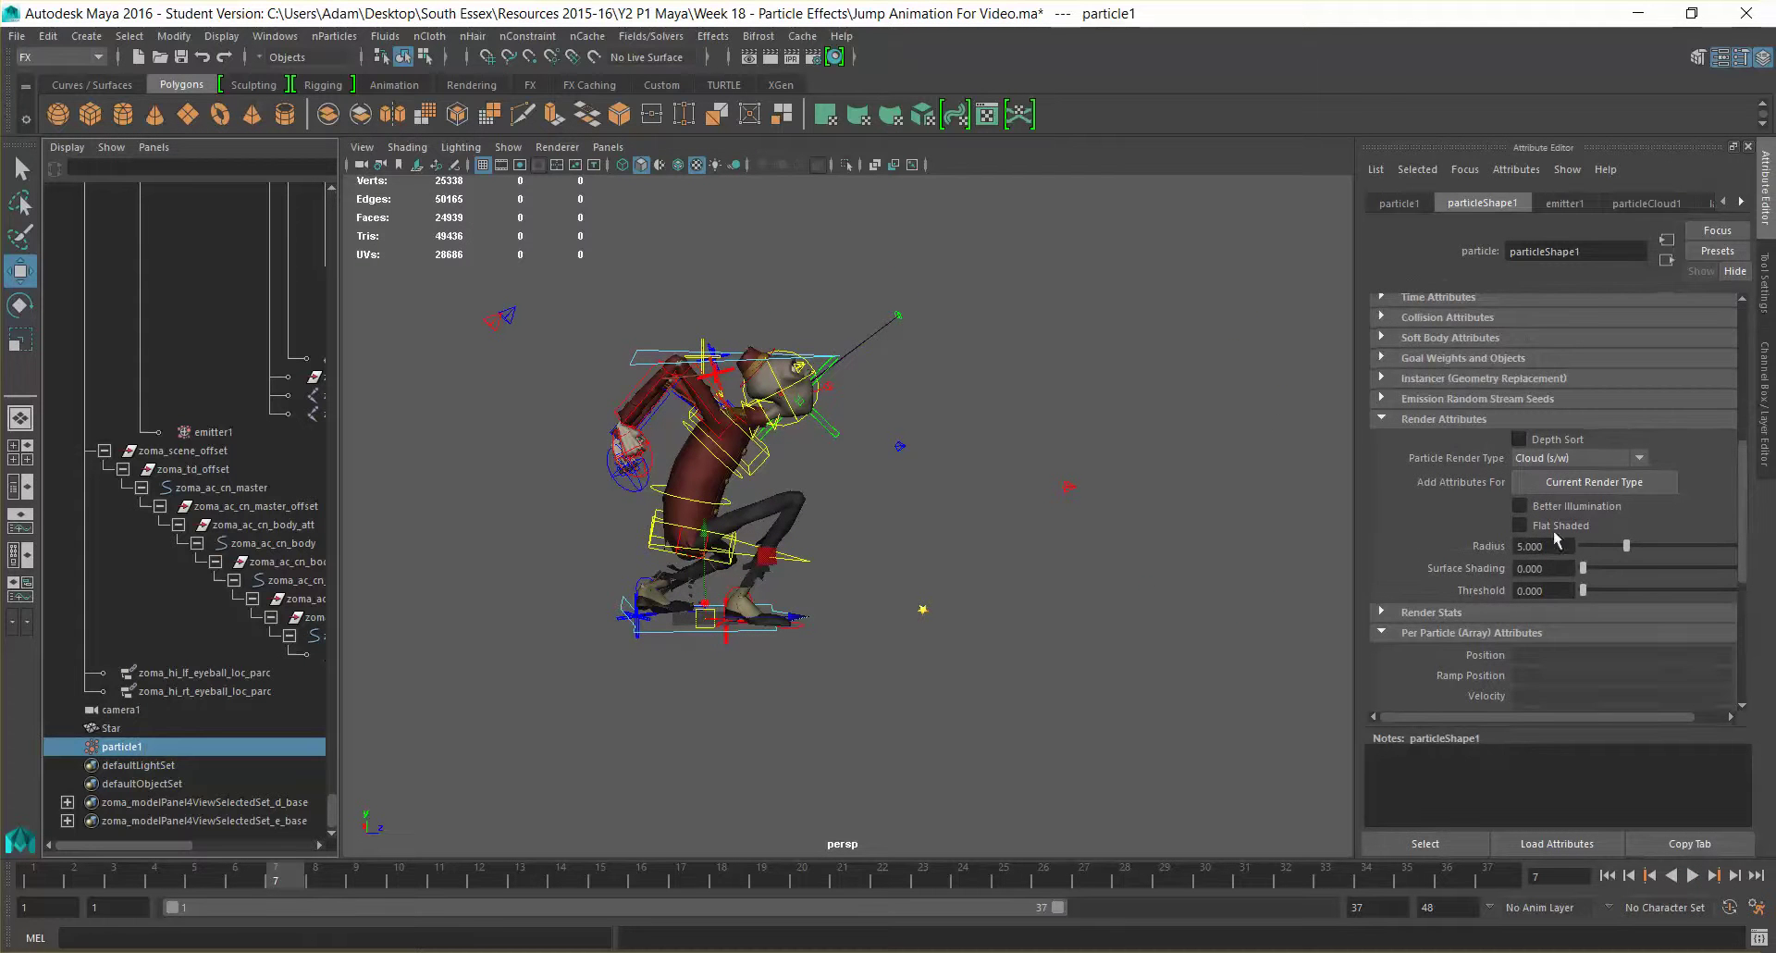
pyautogui.write('2.5')
pyautogui.press('Return')
pyautogui.click(1692, 875)
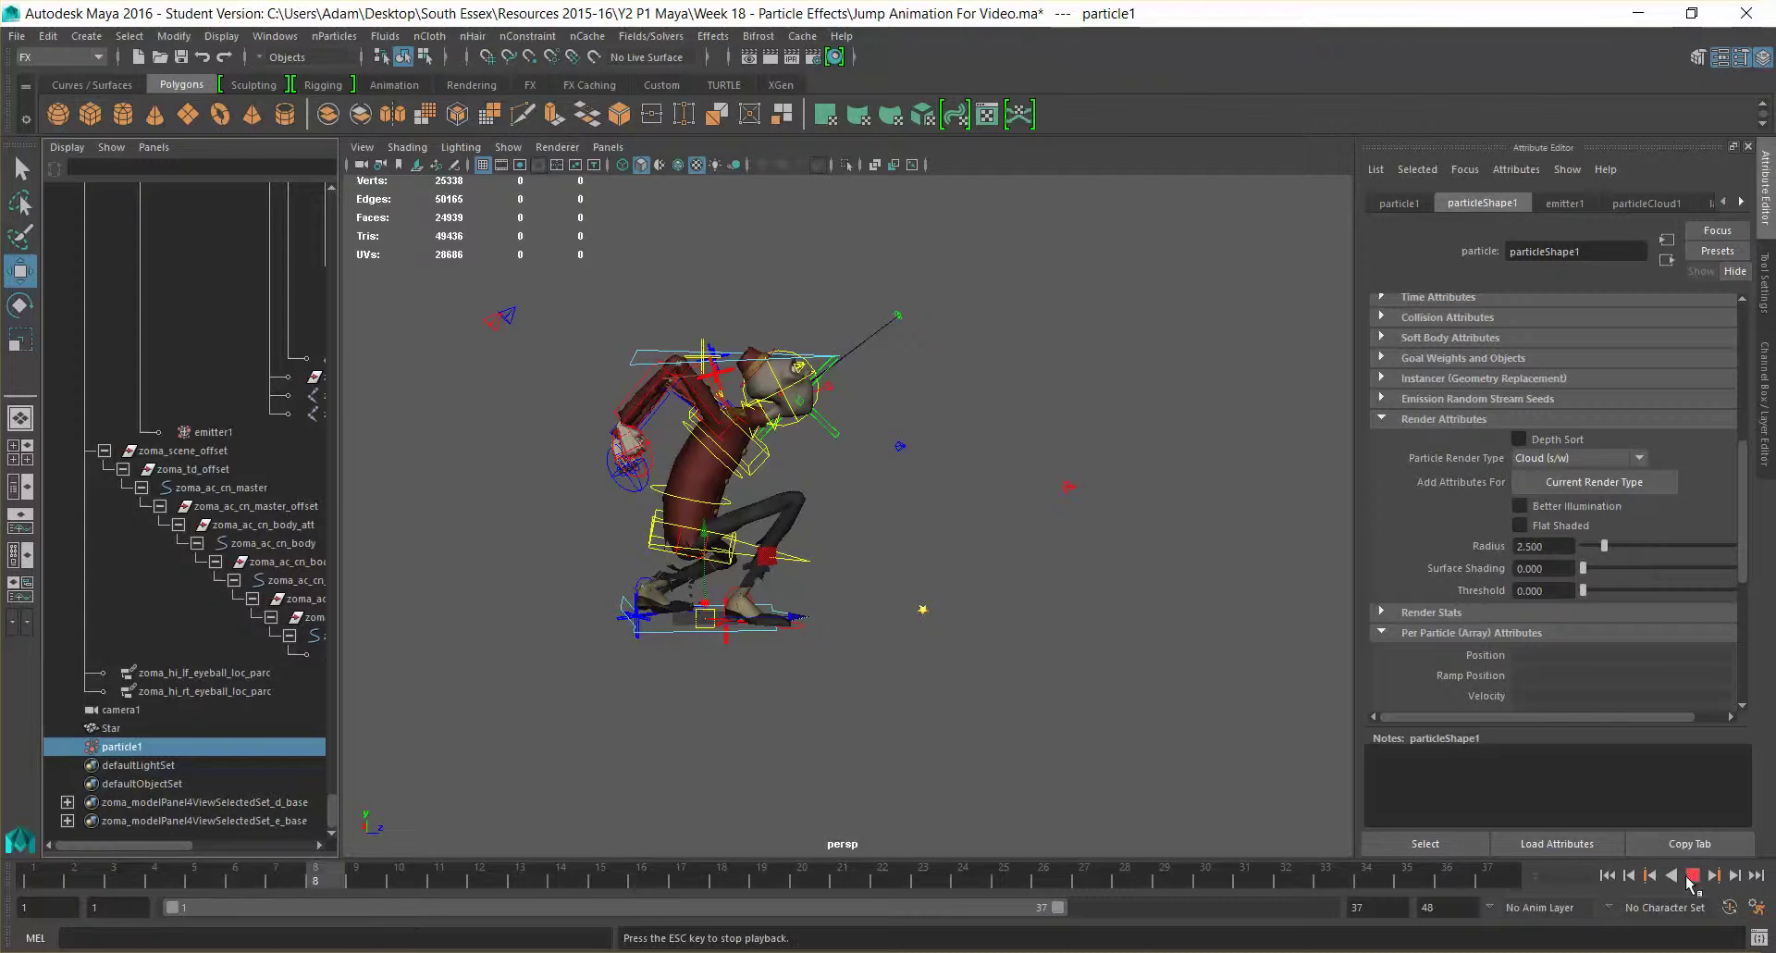
pyautogui.click(918, 750)
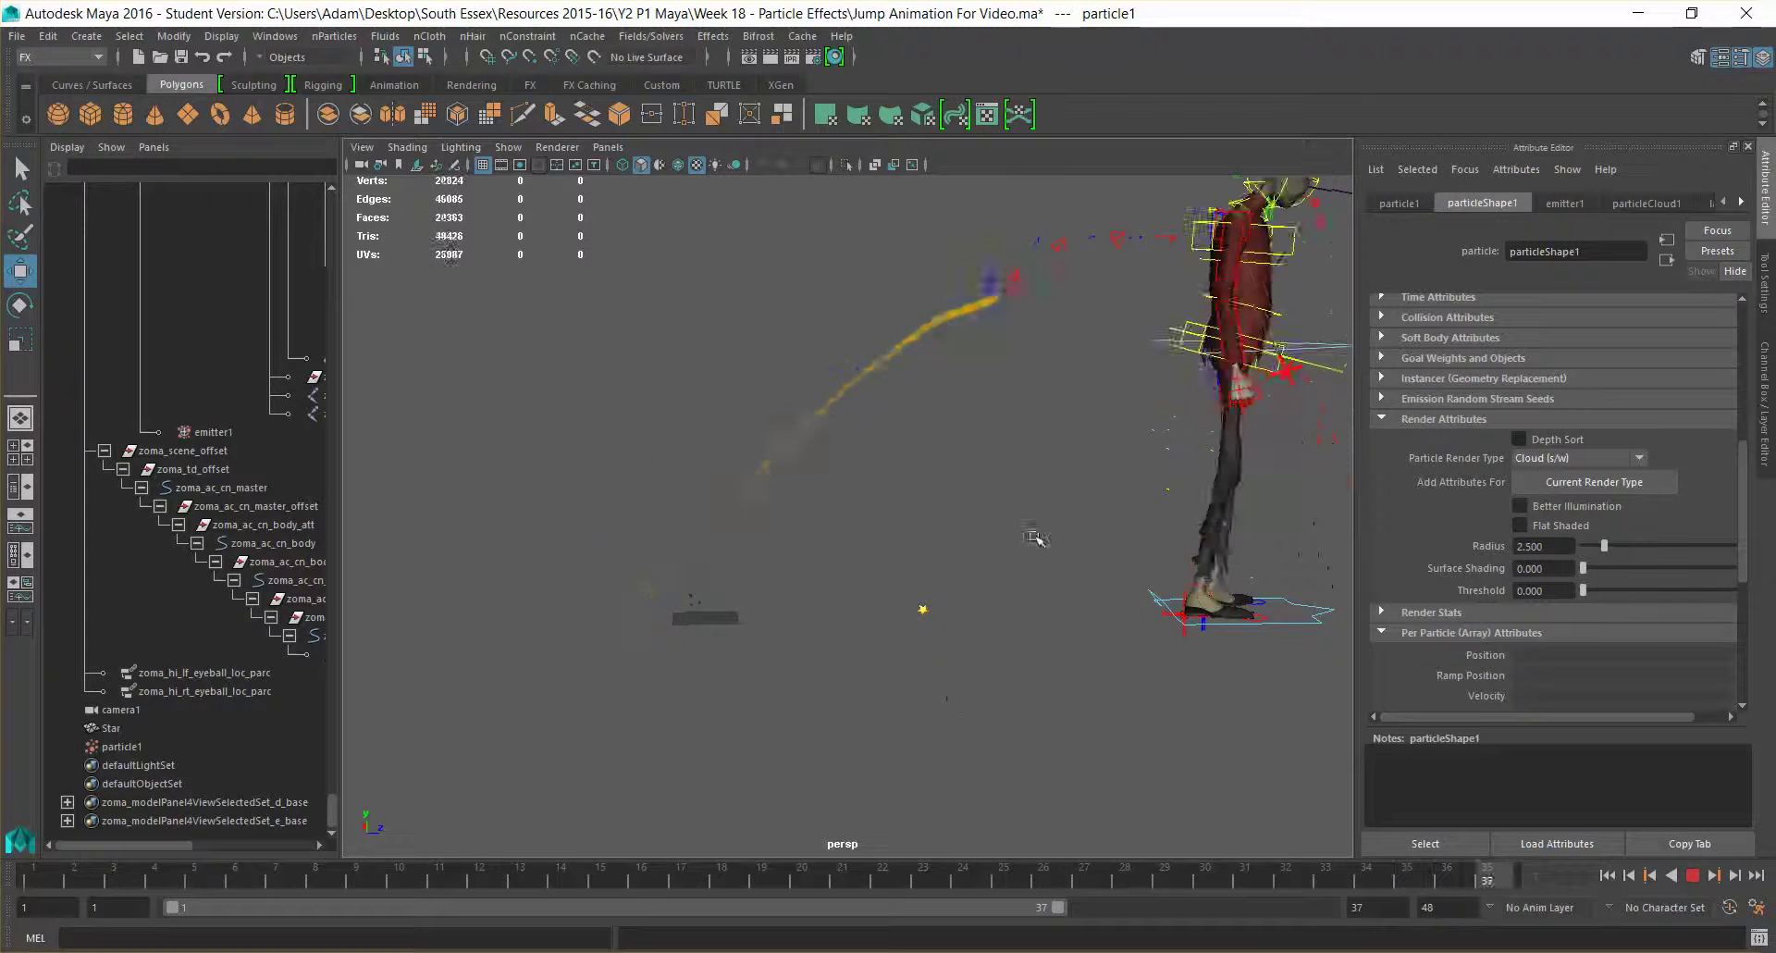
pyautogui.click(1693, 875)
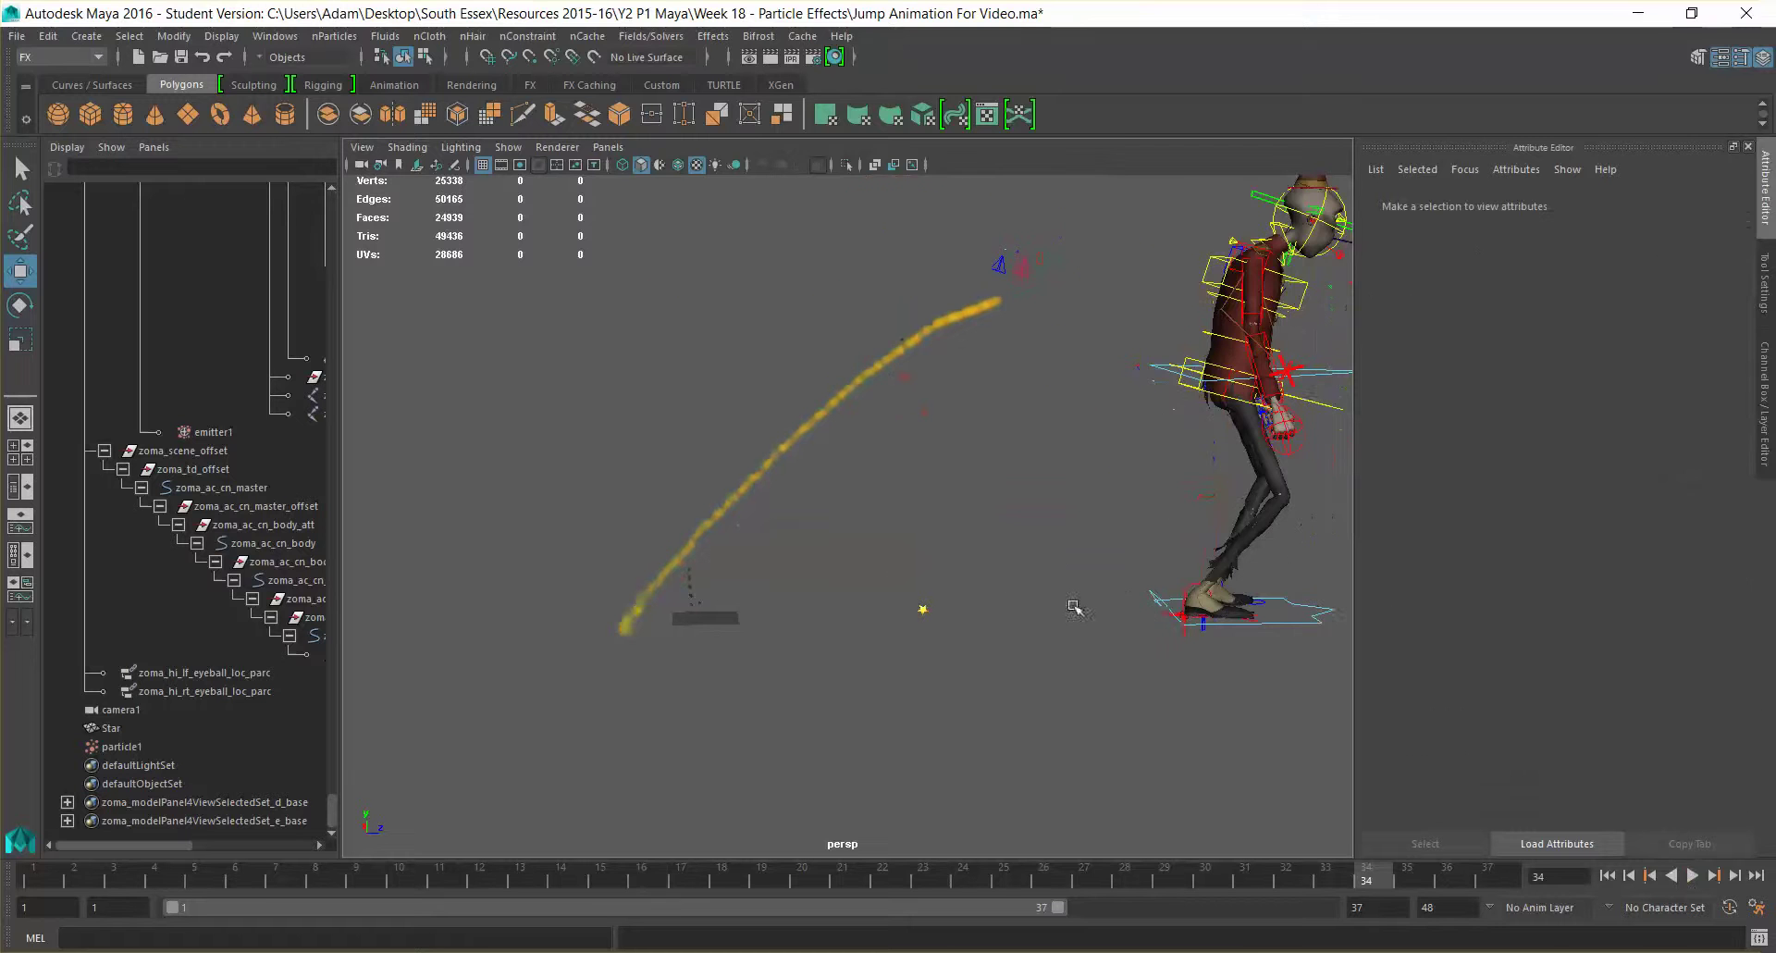
pyautogui.keyDown('alt'); pyautogui.moveTo(857, 571); pyautogui.dragTo(967, 587); pyautogui.keyUp('alt')
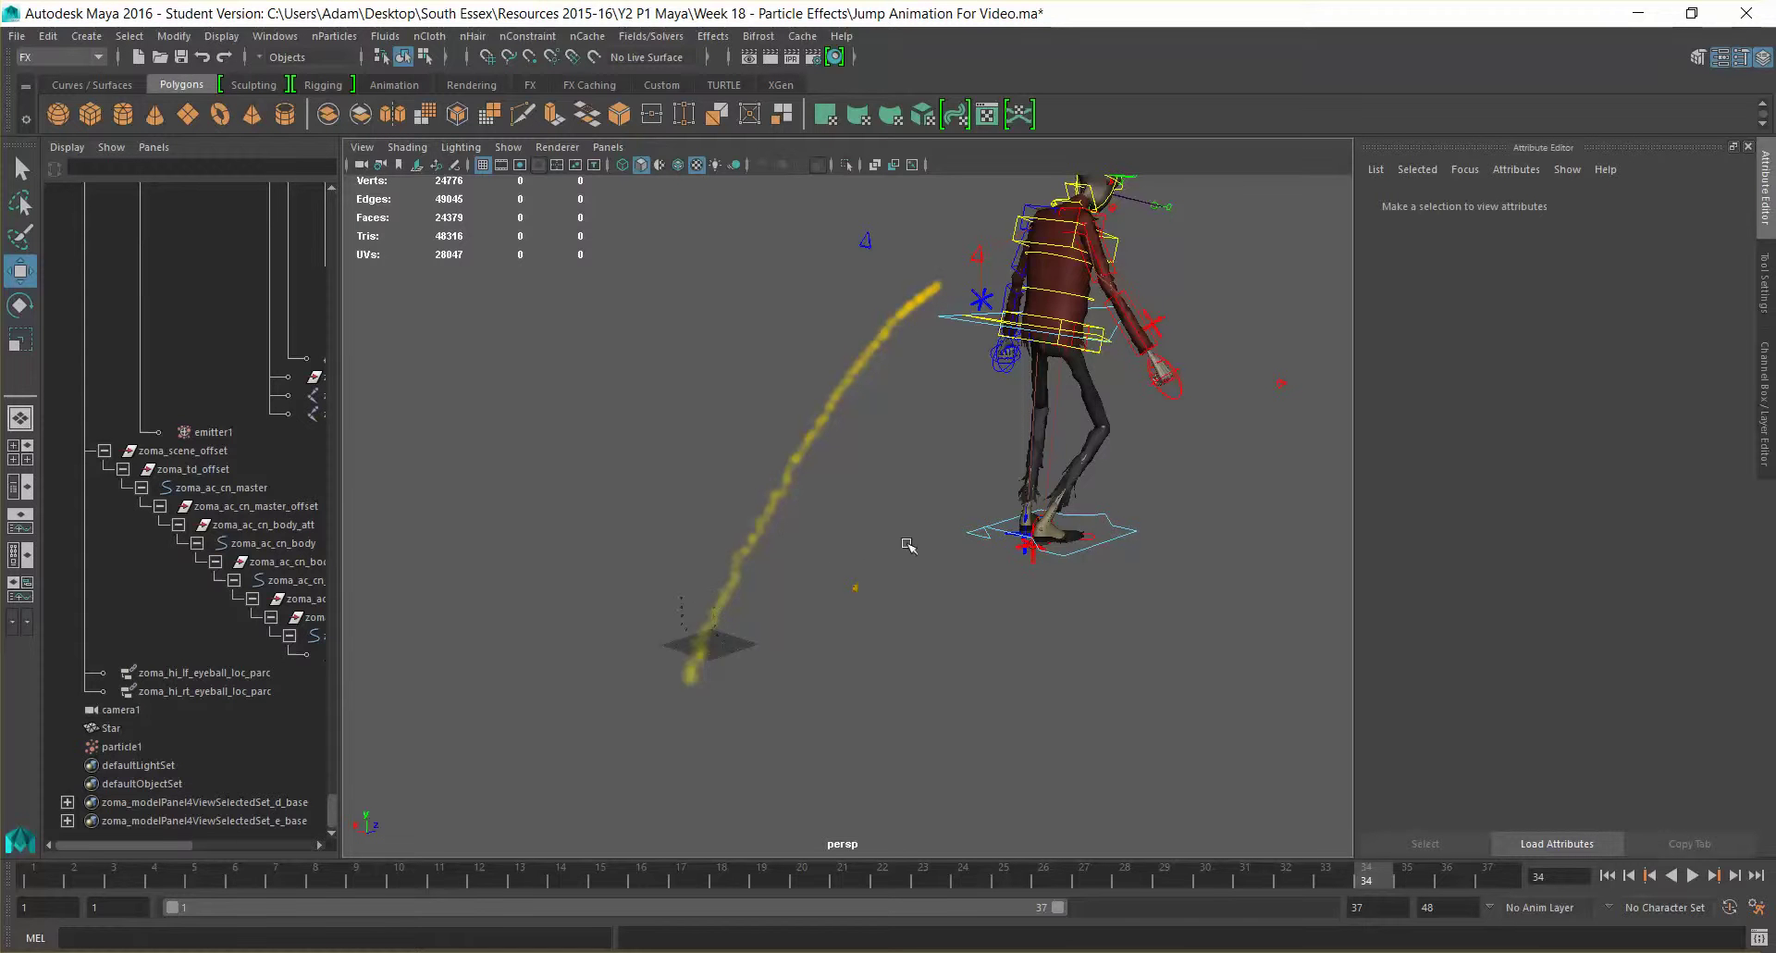
# Duplicate emitter1 and move the copy away from the character's foot.
pyautogui.scroll(10, 113, 418)
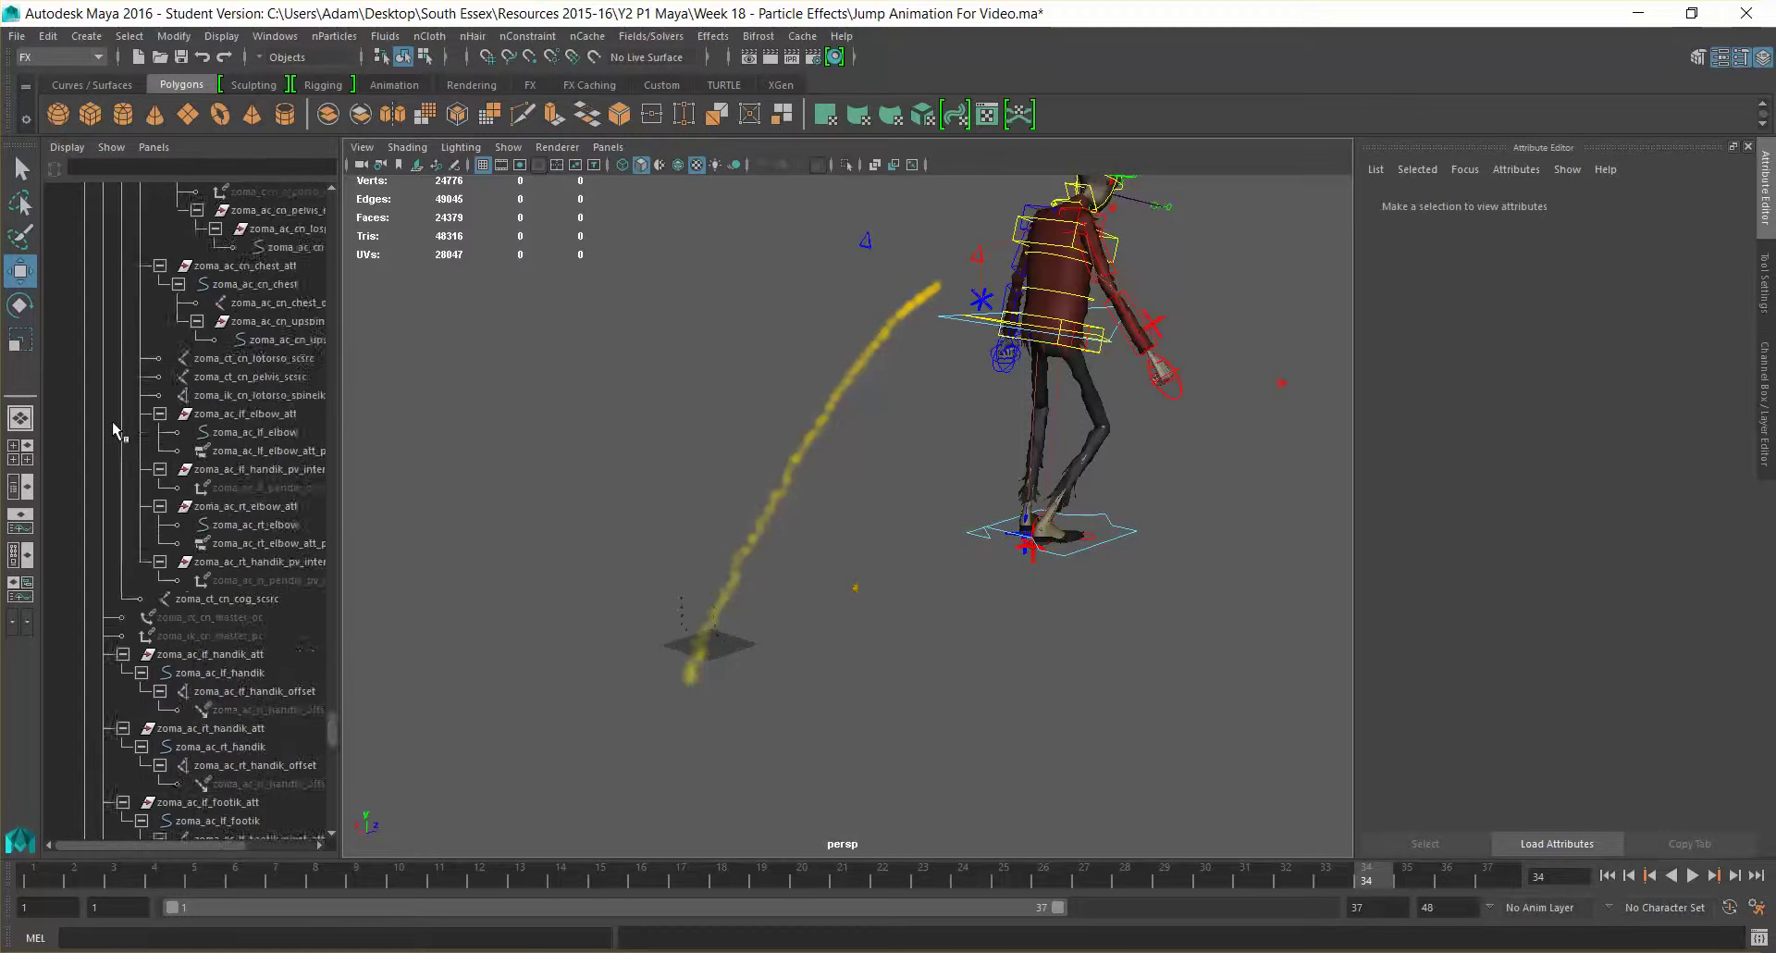
pyautogui.scroll(-8, 113, 429)
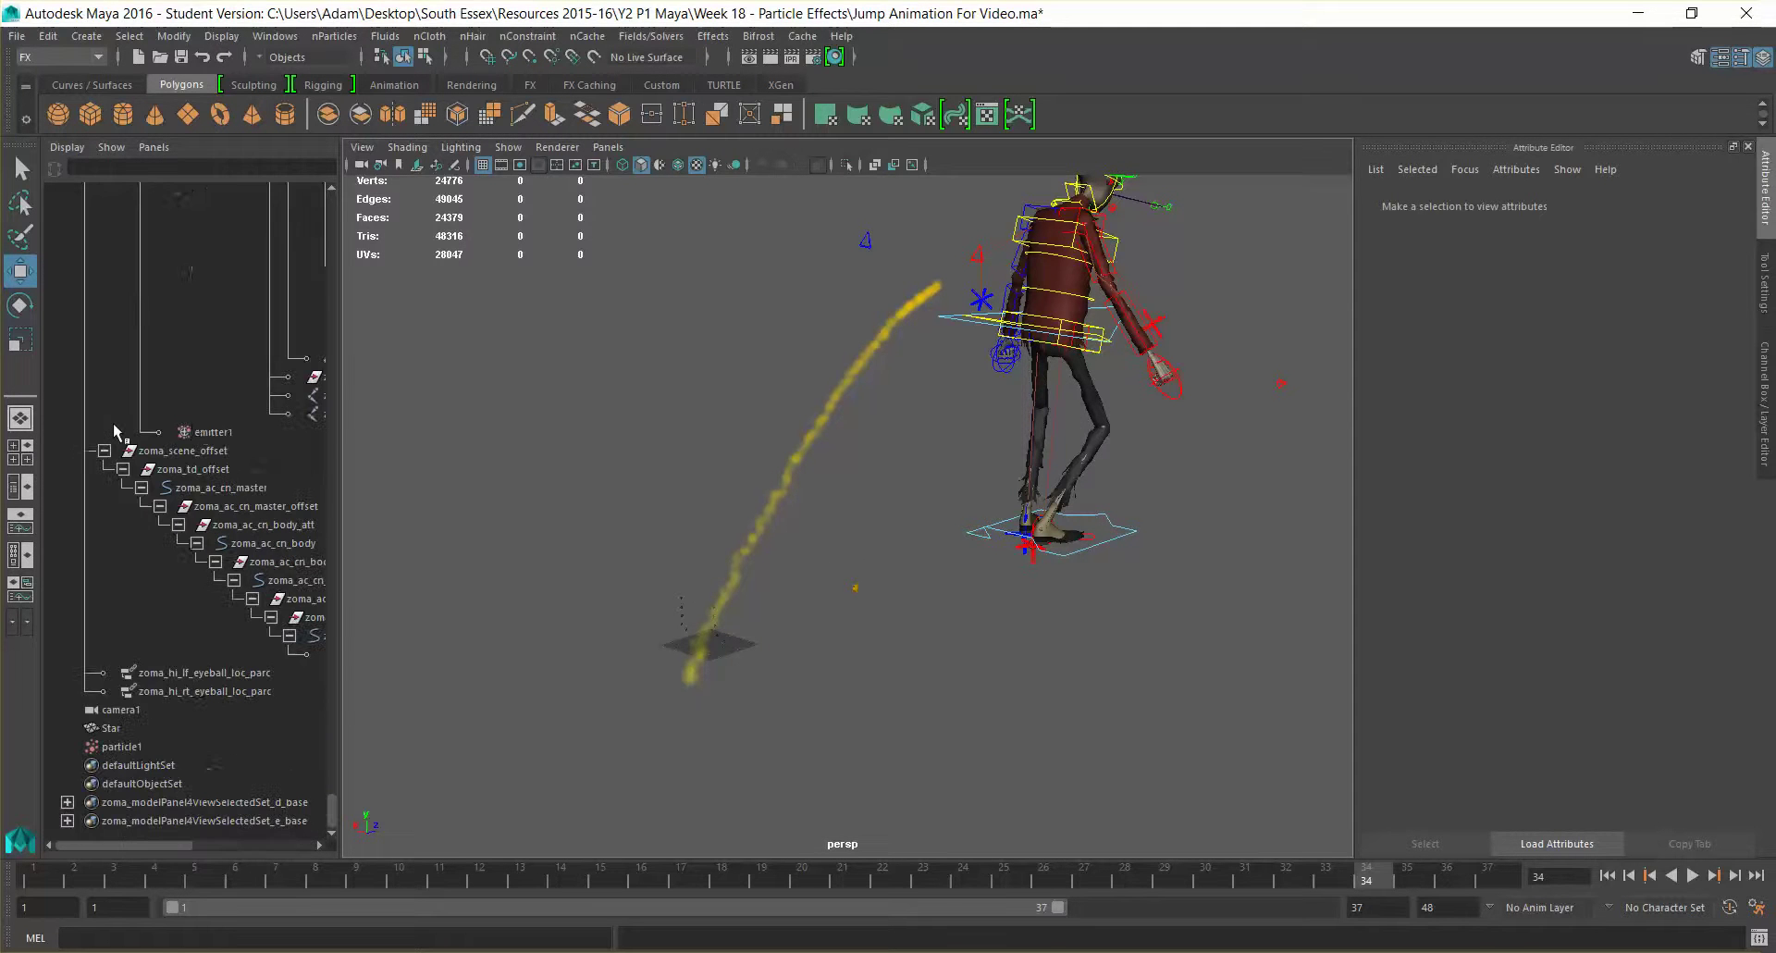
pyautogui.click(236, 431)
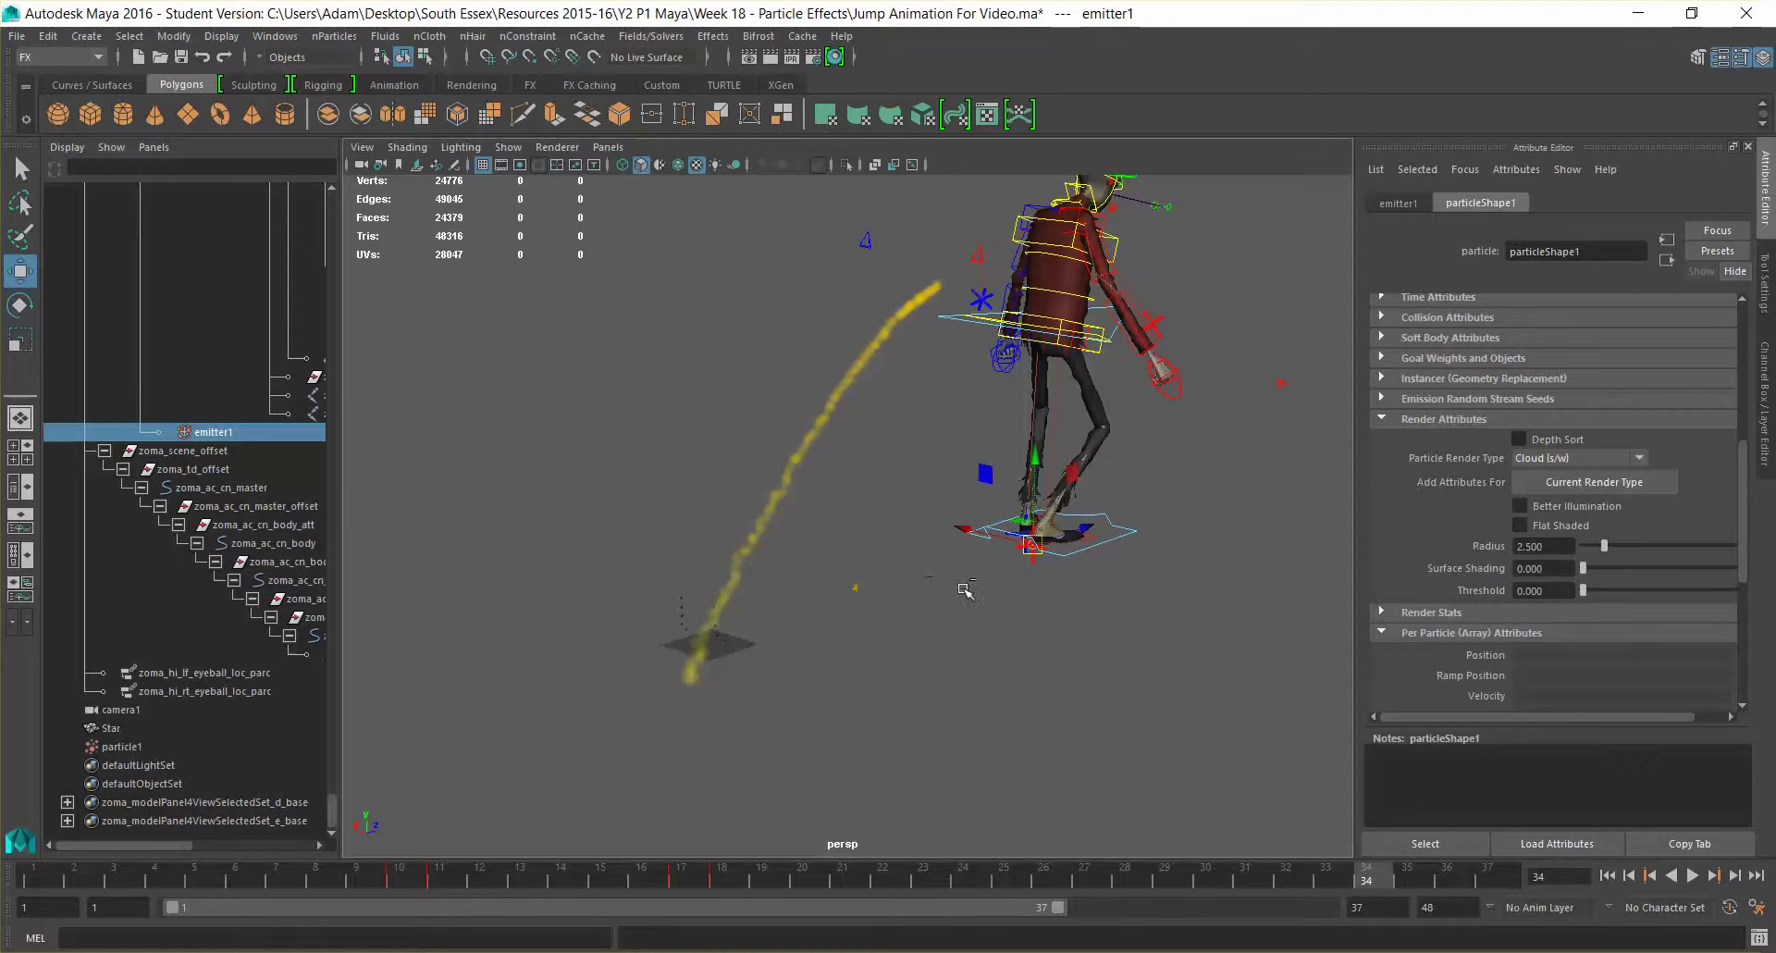
pyautogui.hotkey('ctrl', 'd')
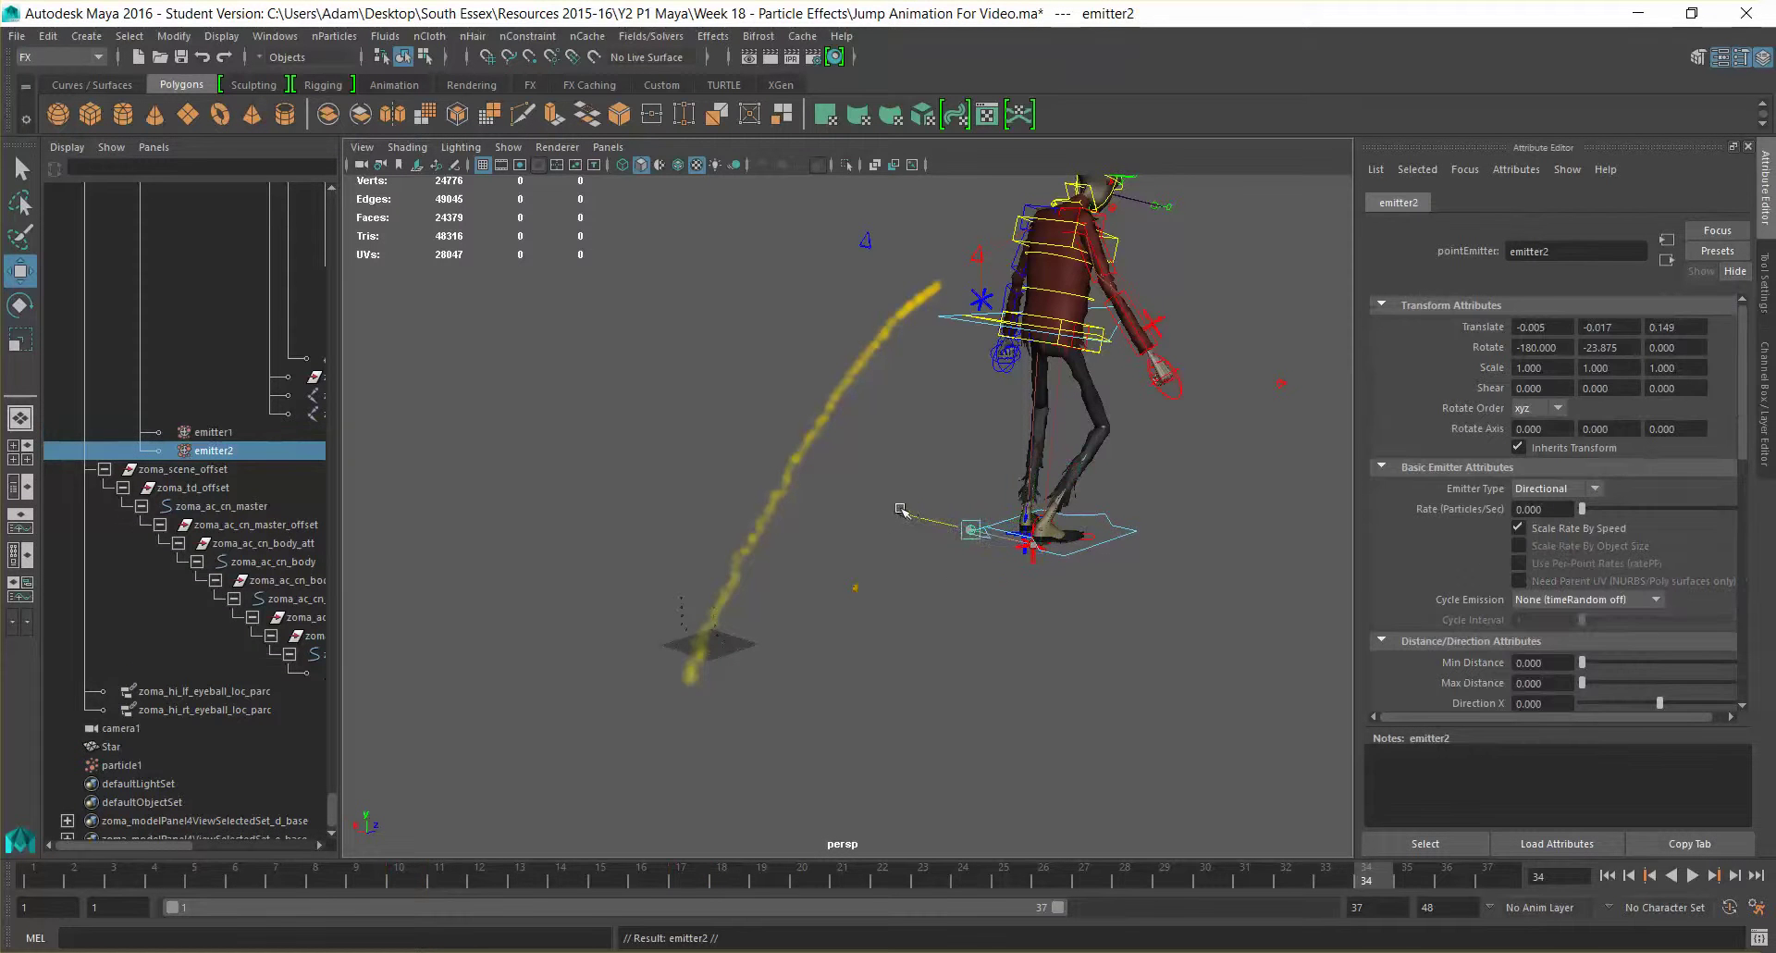
pyautogui.moveTo(953, 504); pyautogui.dragTo(858, 533)
pyautogui.click(964, 655)
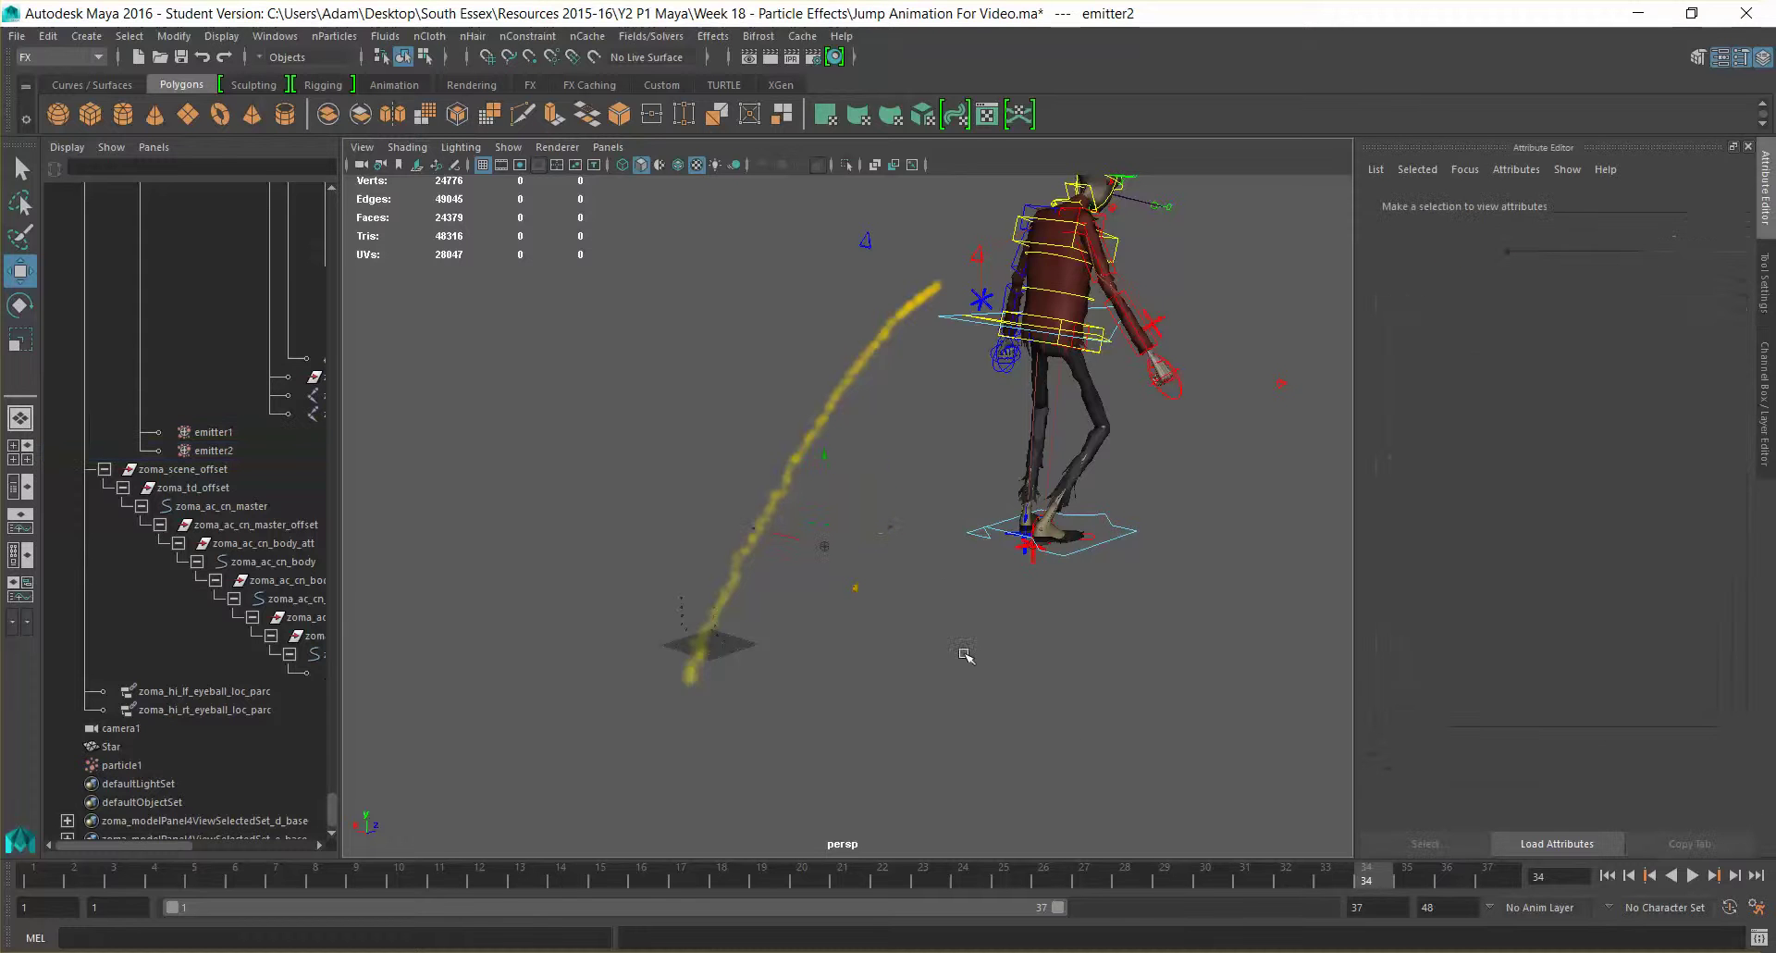
# Play the jump to test whether the duplicated emitter emits particles, and delete the duplicate.
pyautogui.click(1694, 876)
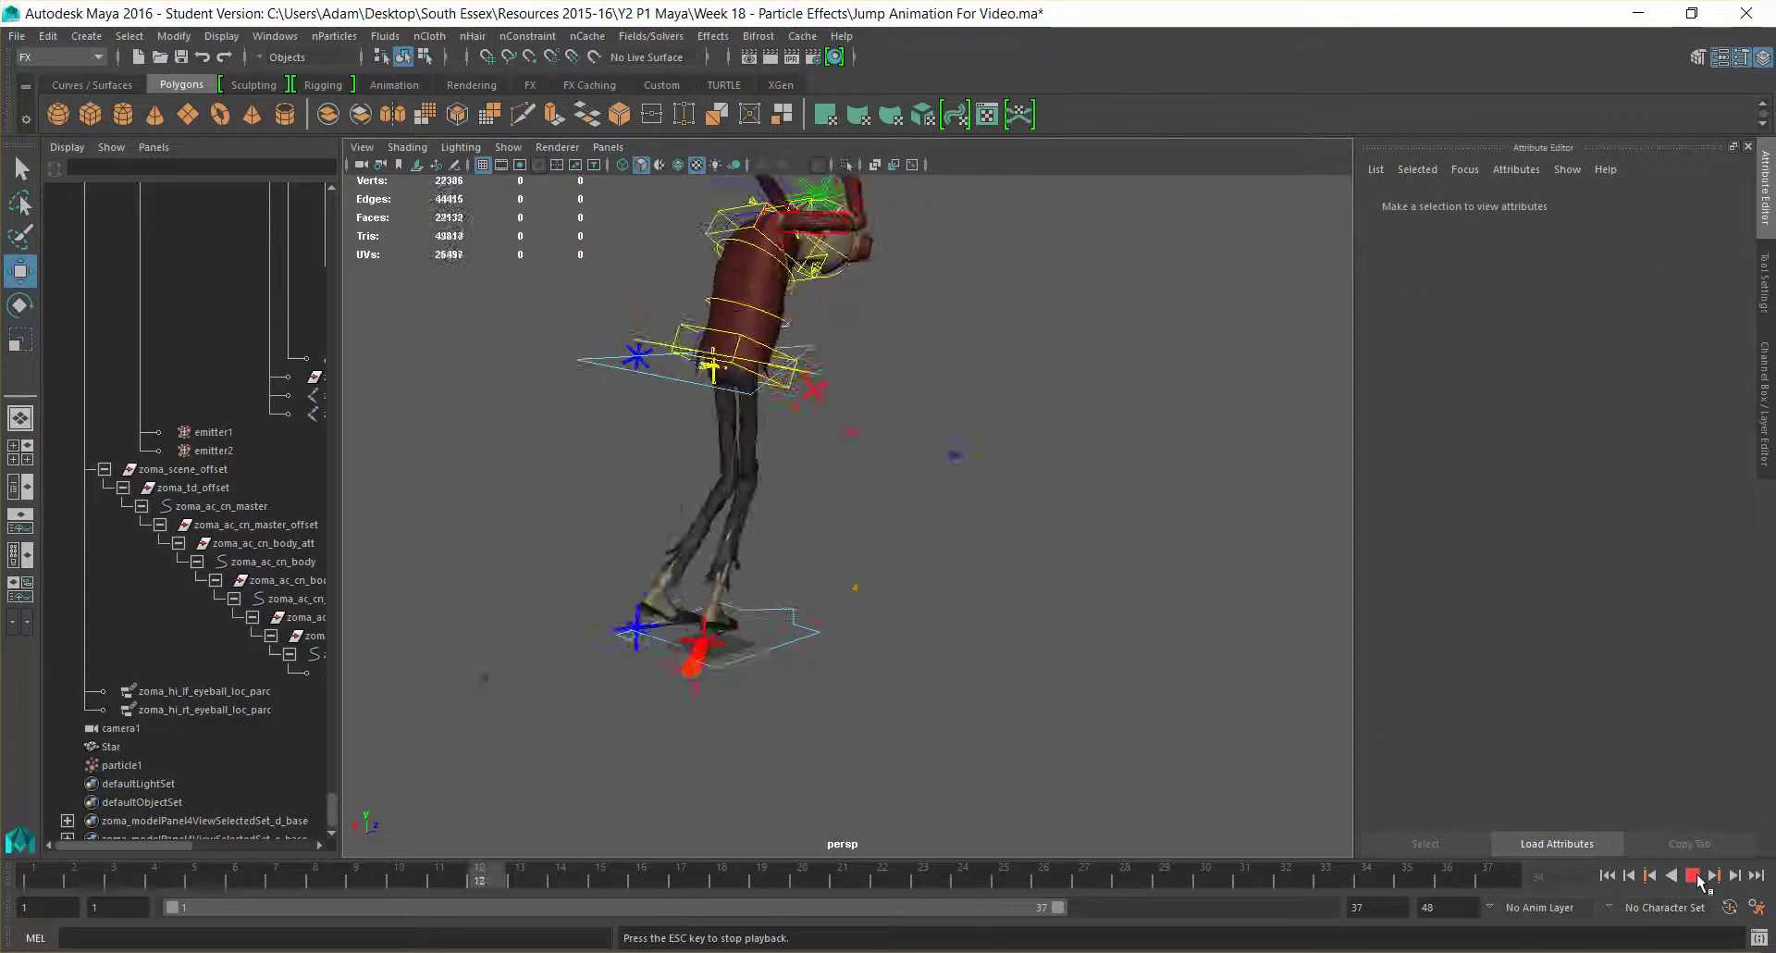
pyautogui.click(1694, 876)
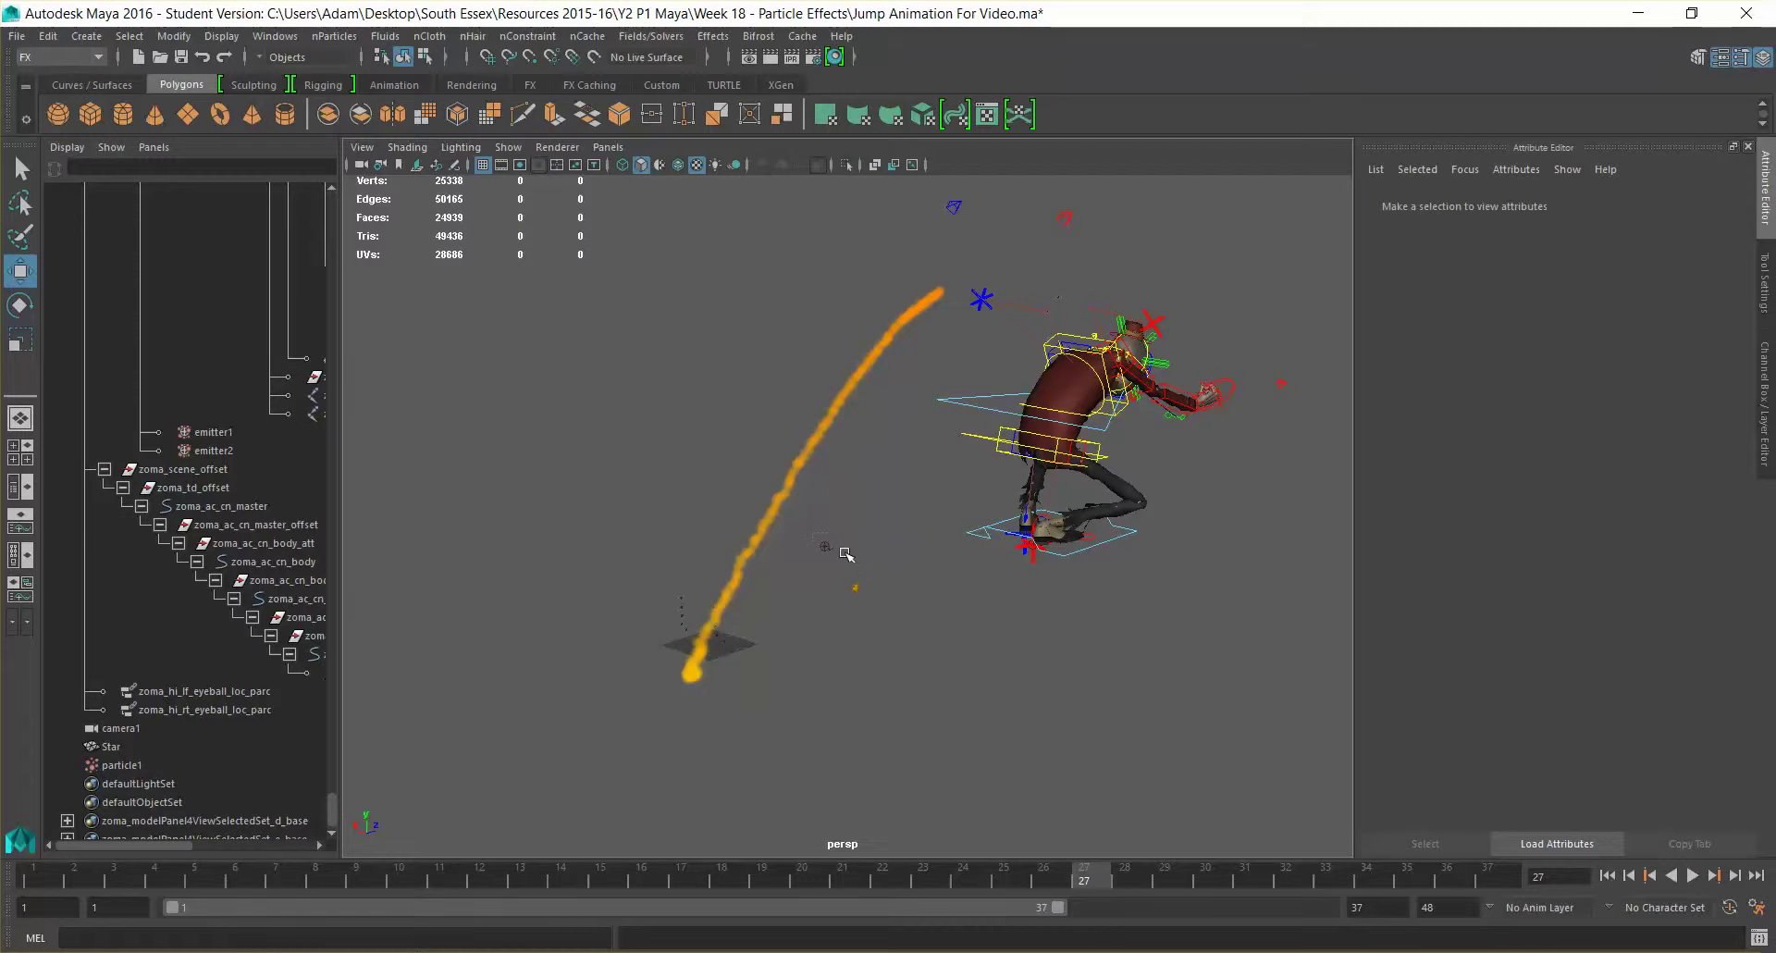
pyautogui.click(246, 451)
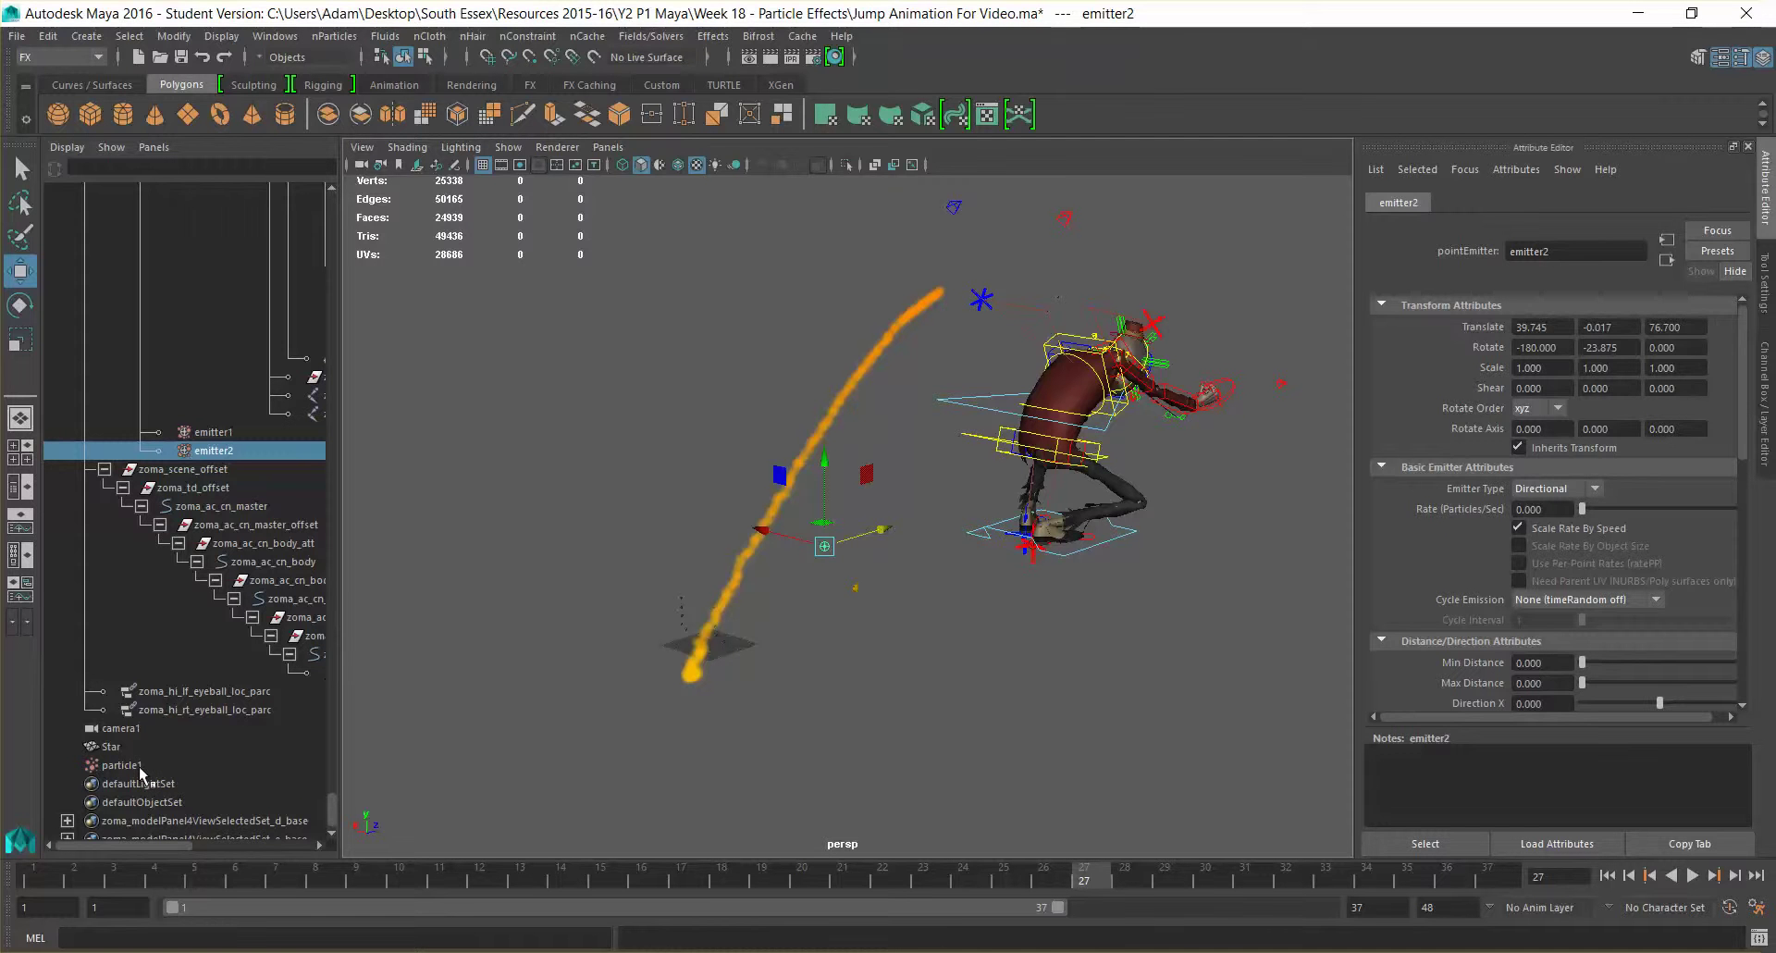
pyautogui.press('Delete')
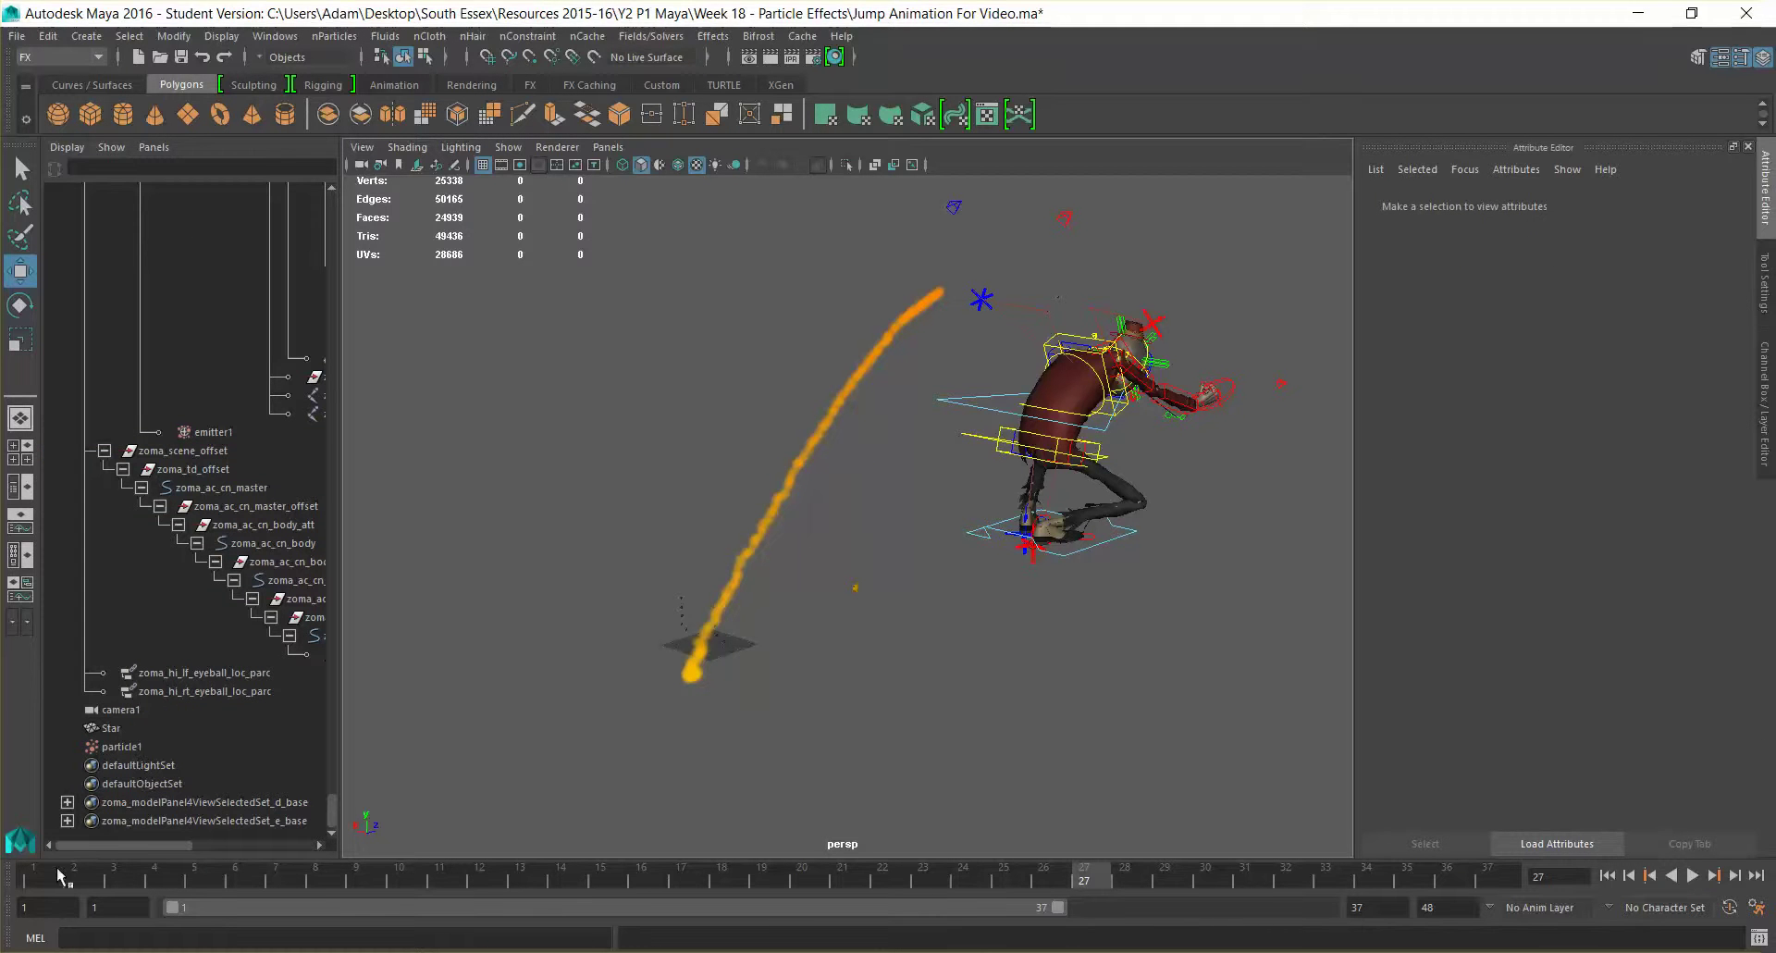
# Return to frame 1, create a second emitter with the legacy particles Create Emitter command and display its emission attributes.
pyautogui.click(40, 884)
pyautogui.click(121, 747)
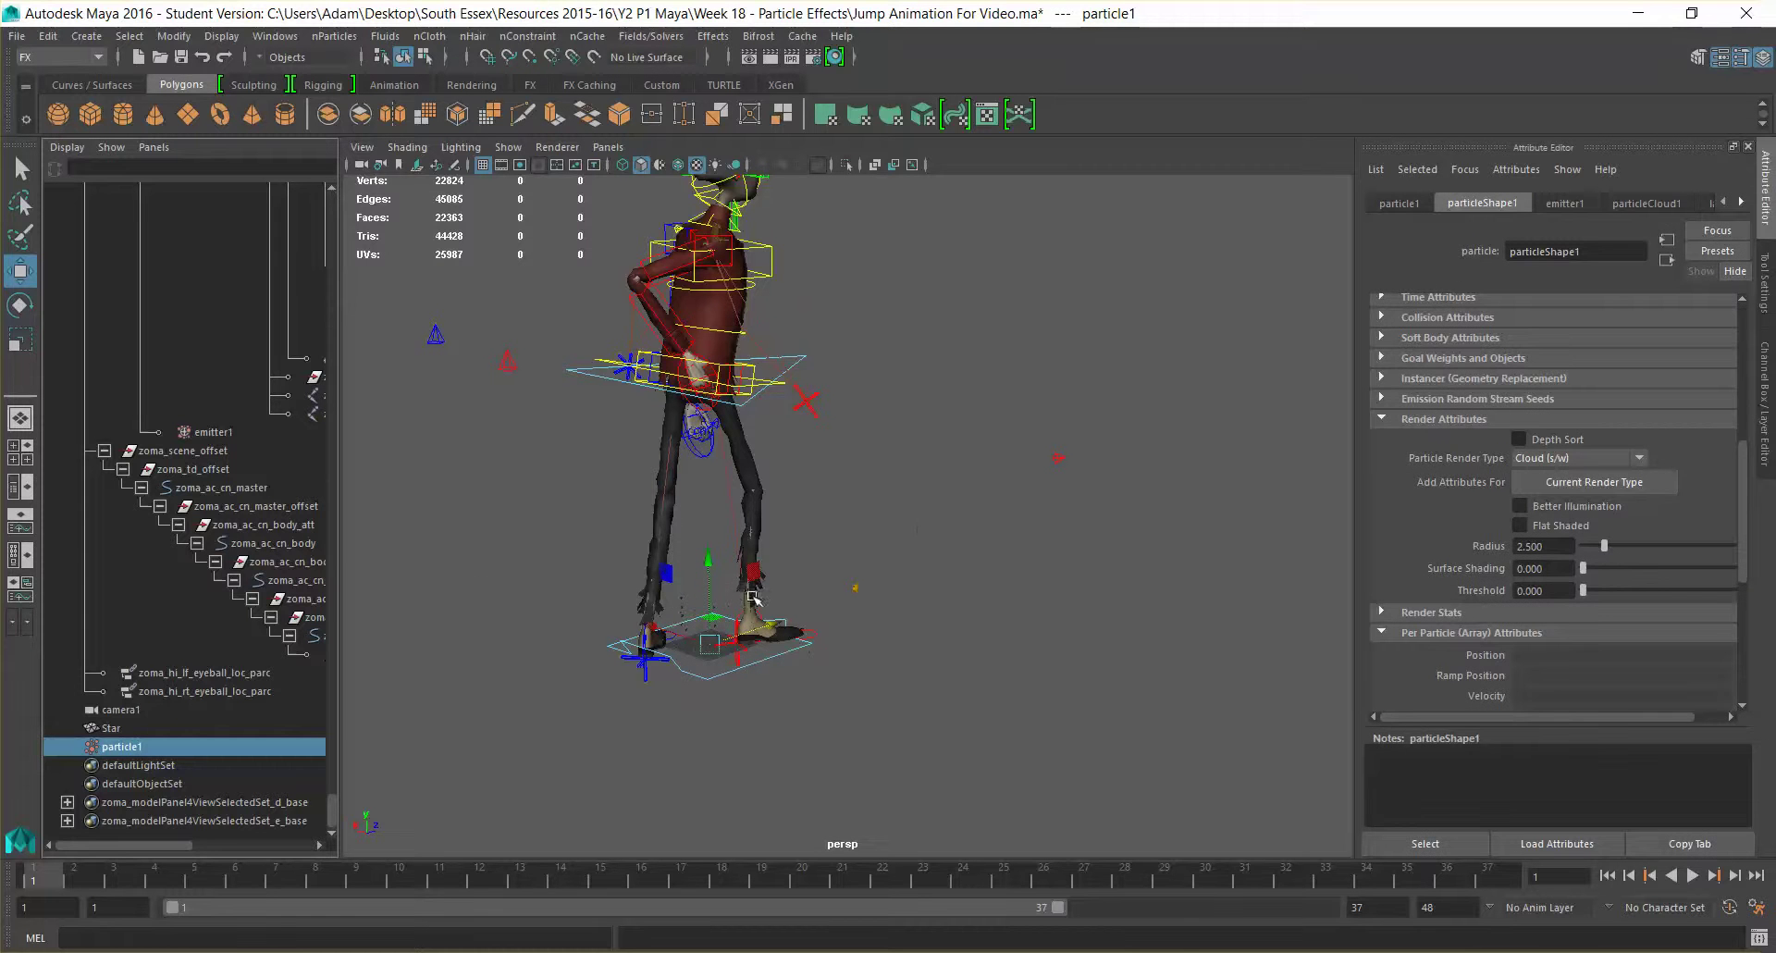
pyautogui.click(915, 535)
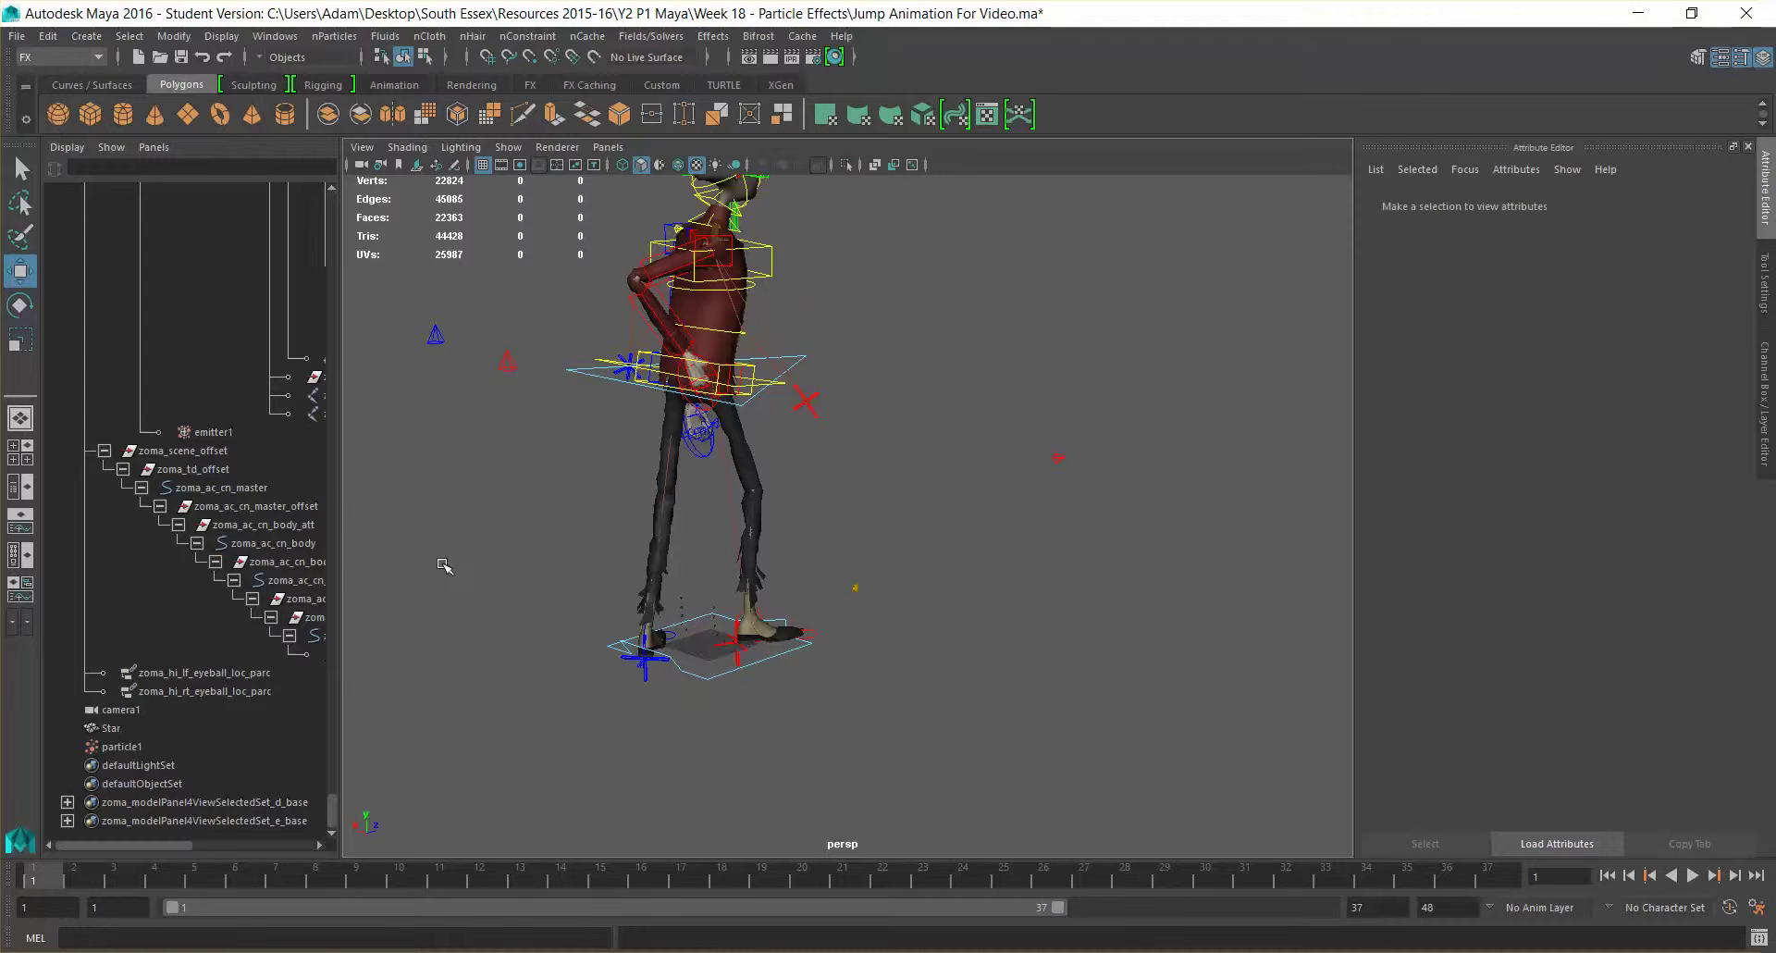
pyautogui.click(335, 37)
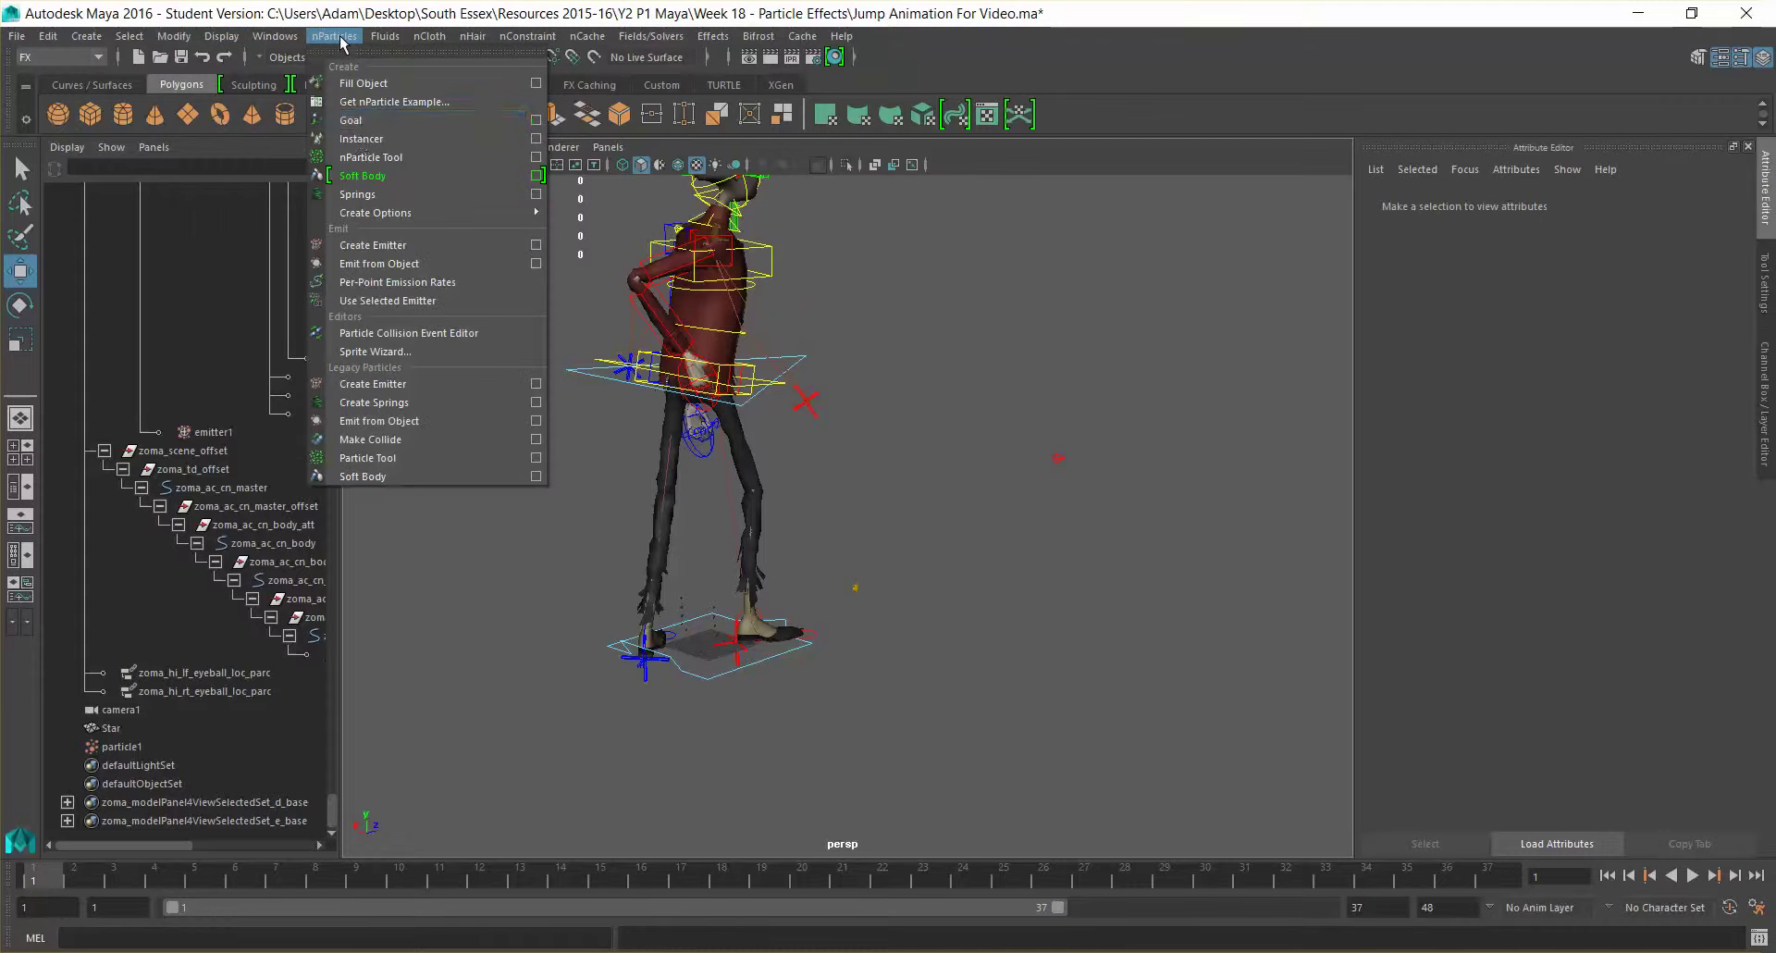
pyautogui.click(414, 383)
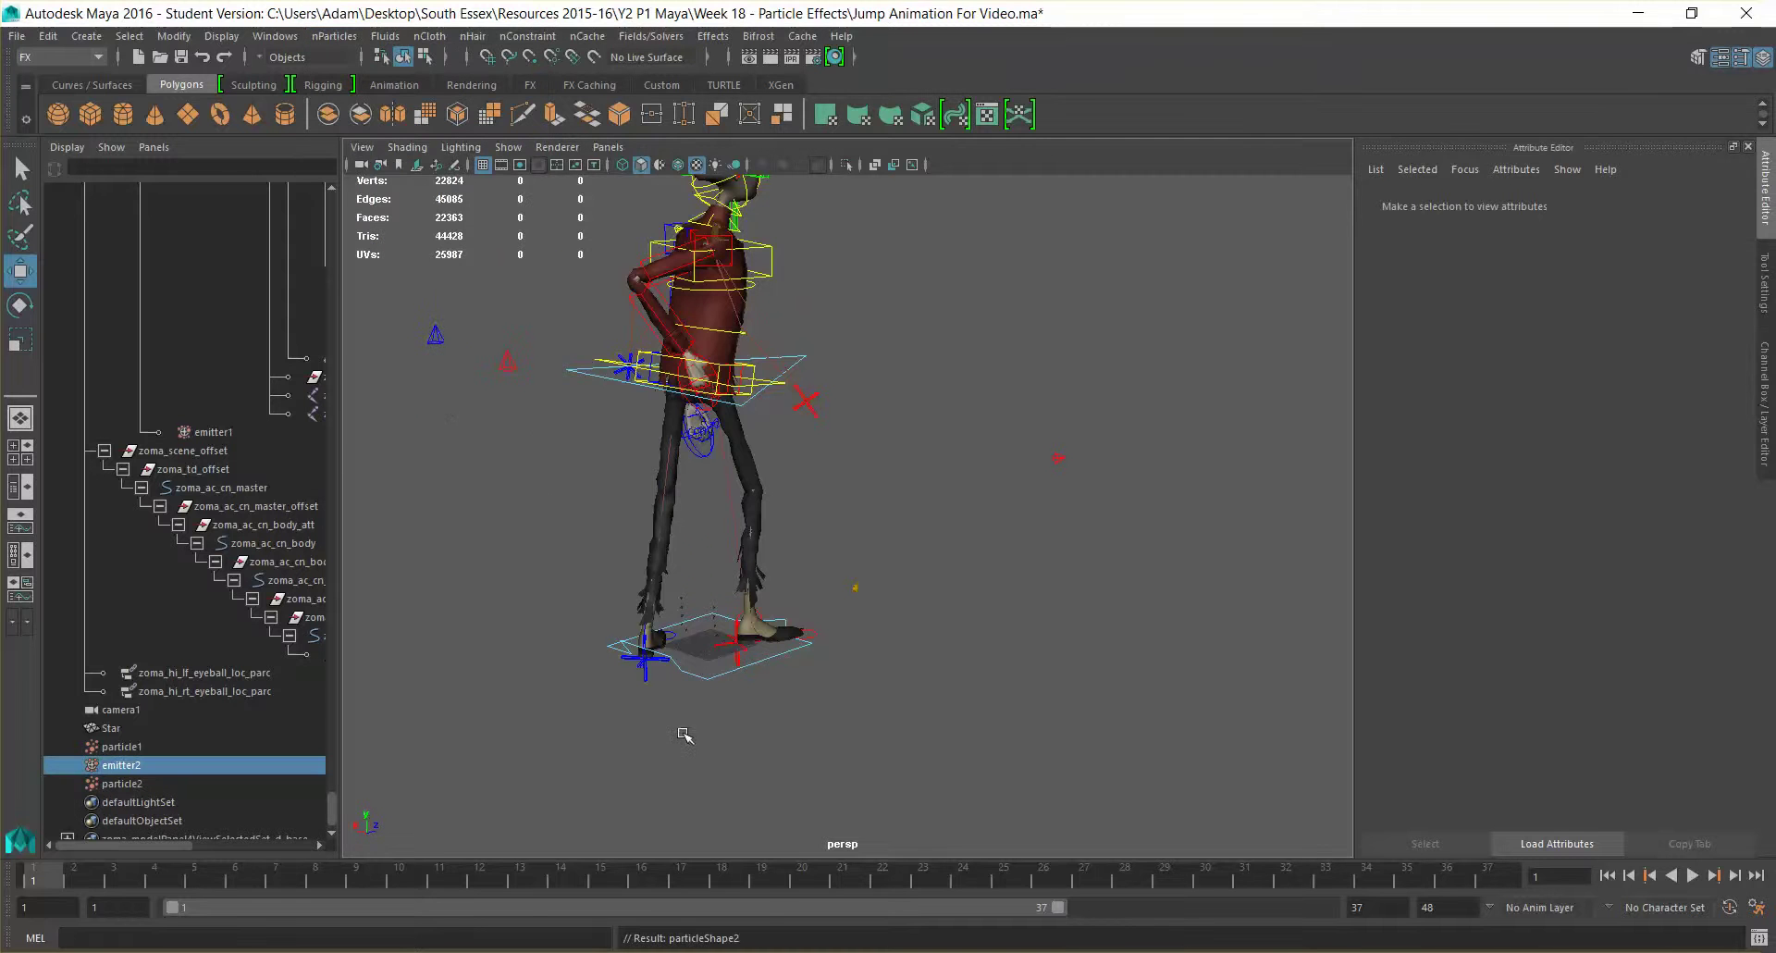
pyautogui.scroll(3, 768, 621)
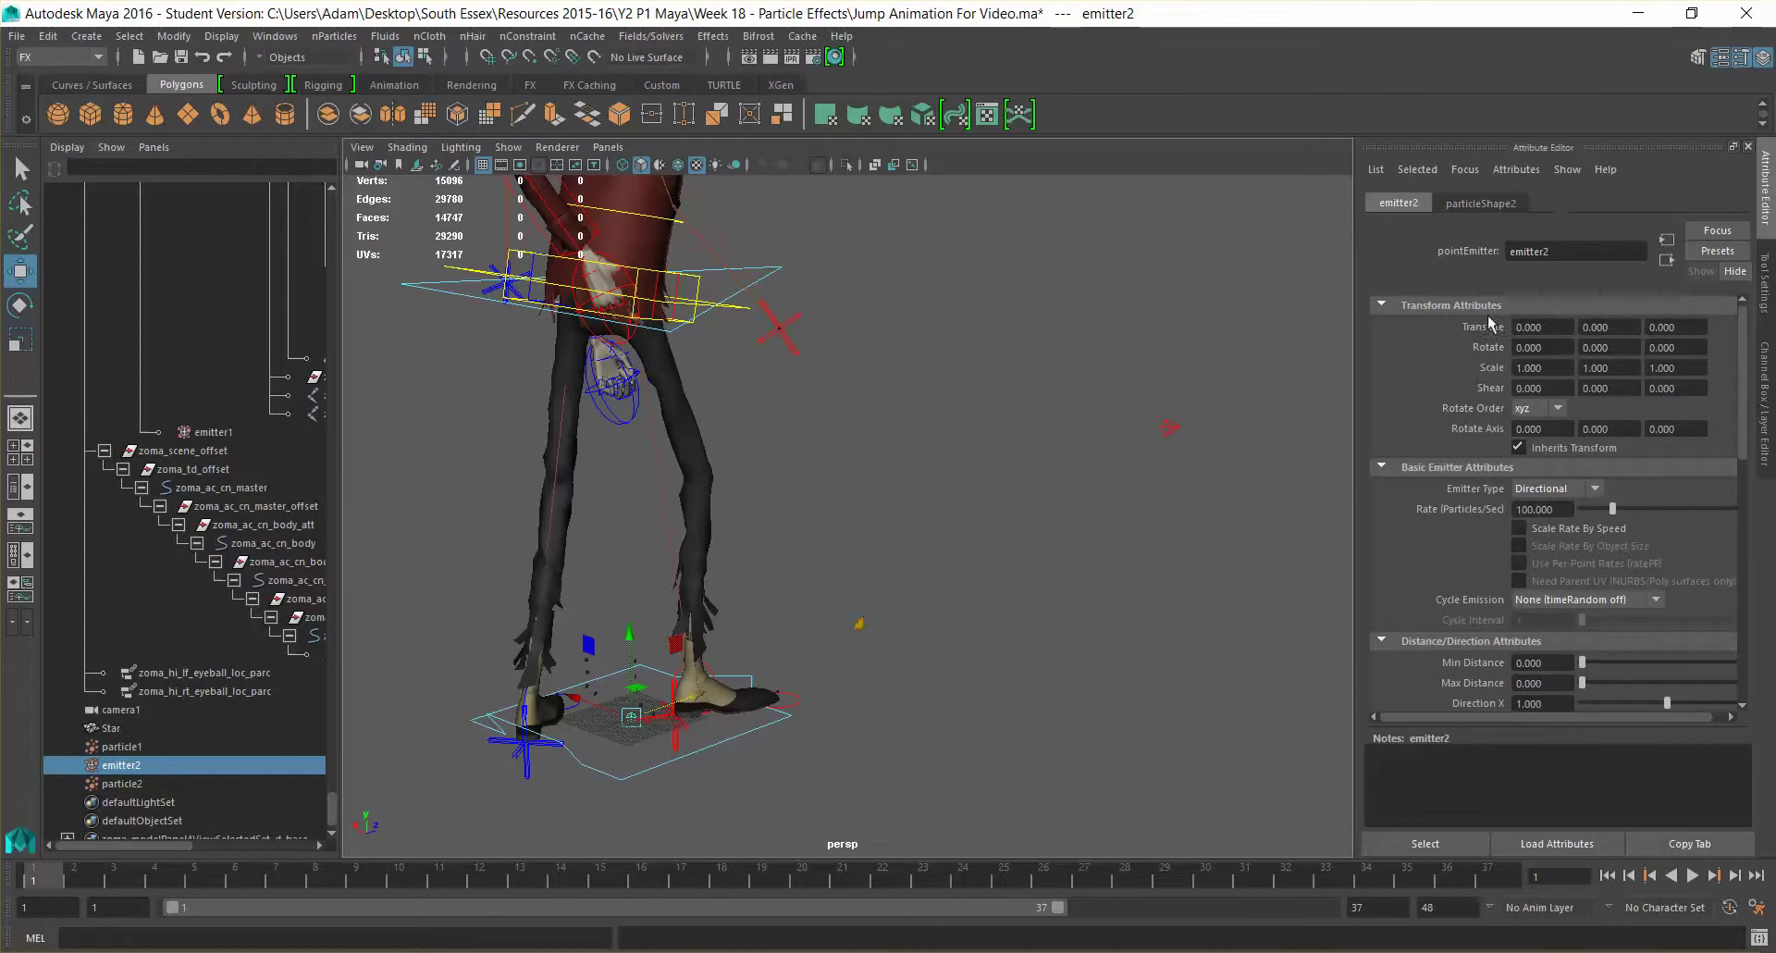
pyautogui.scroll(-3, 1406, 344)
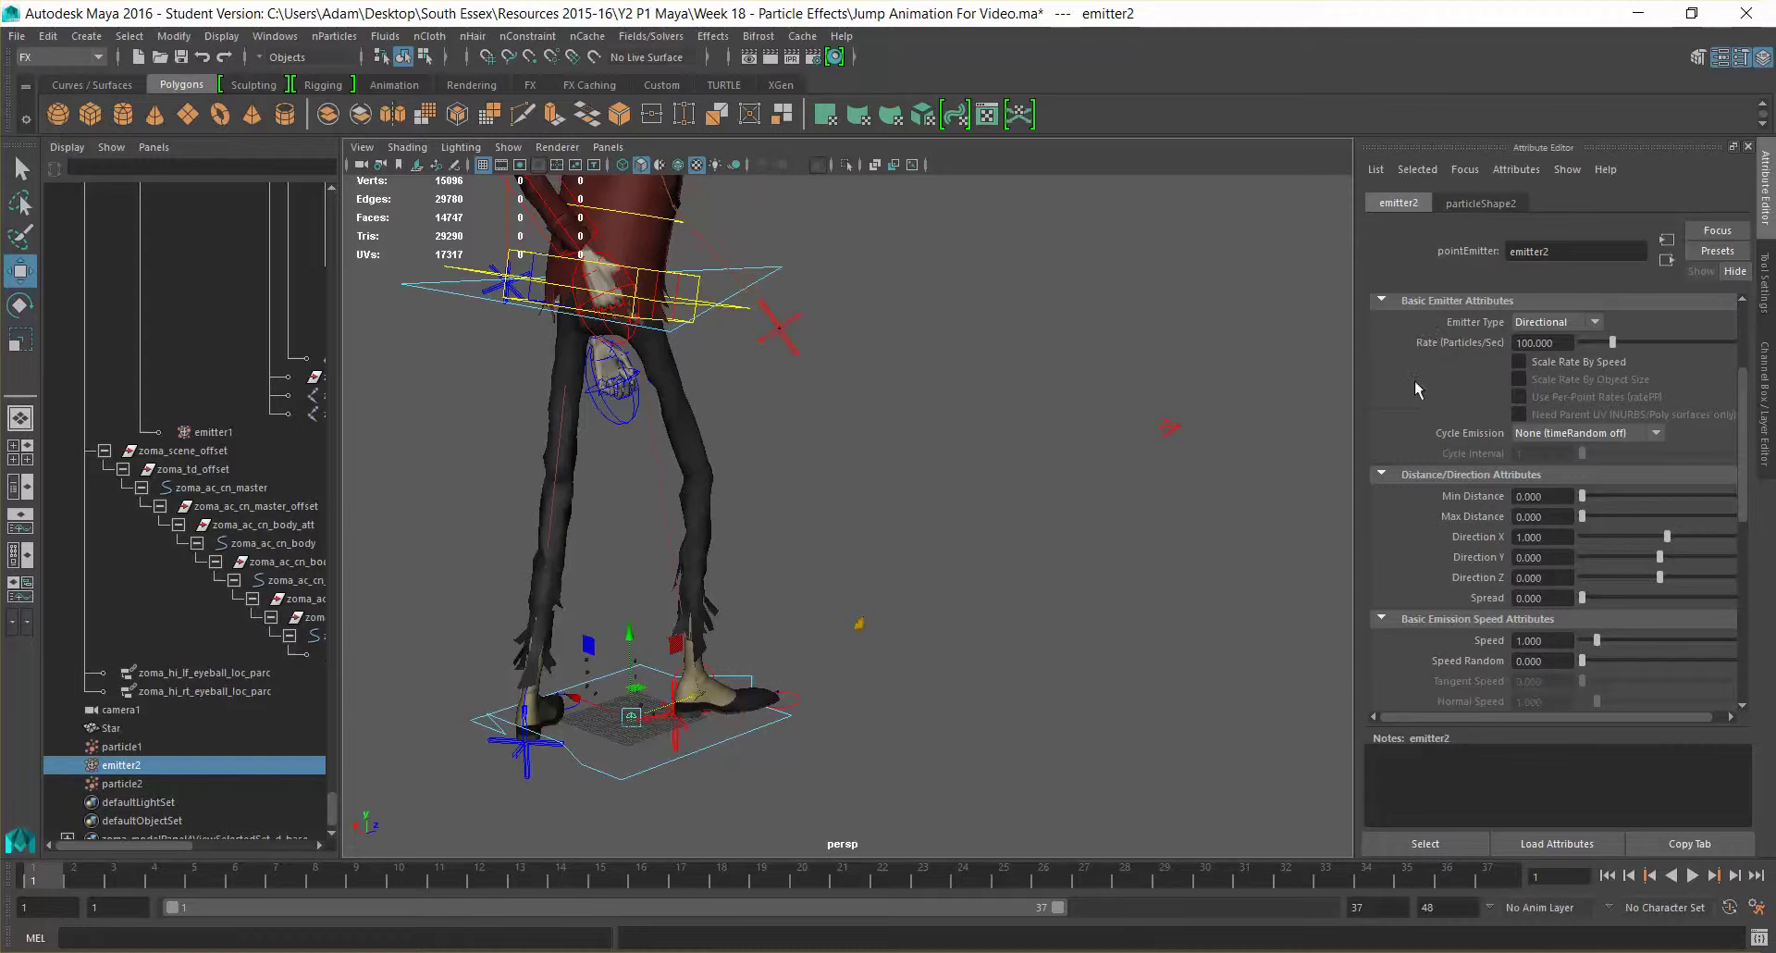
# Set emitter2's emission Speed to 5.
pyautogui.scroll(-5, 1412, 385)
pyautogui.scroll(3, 1411, 381)
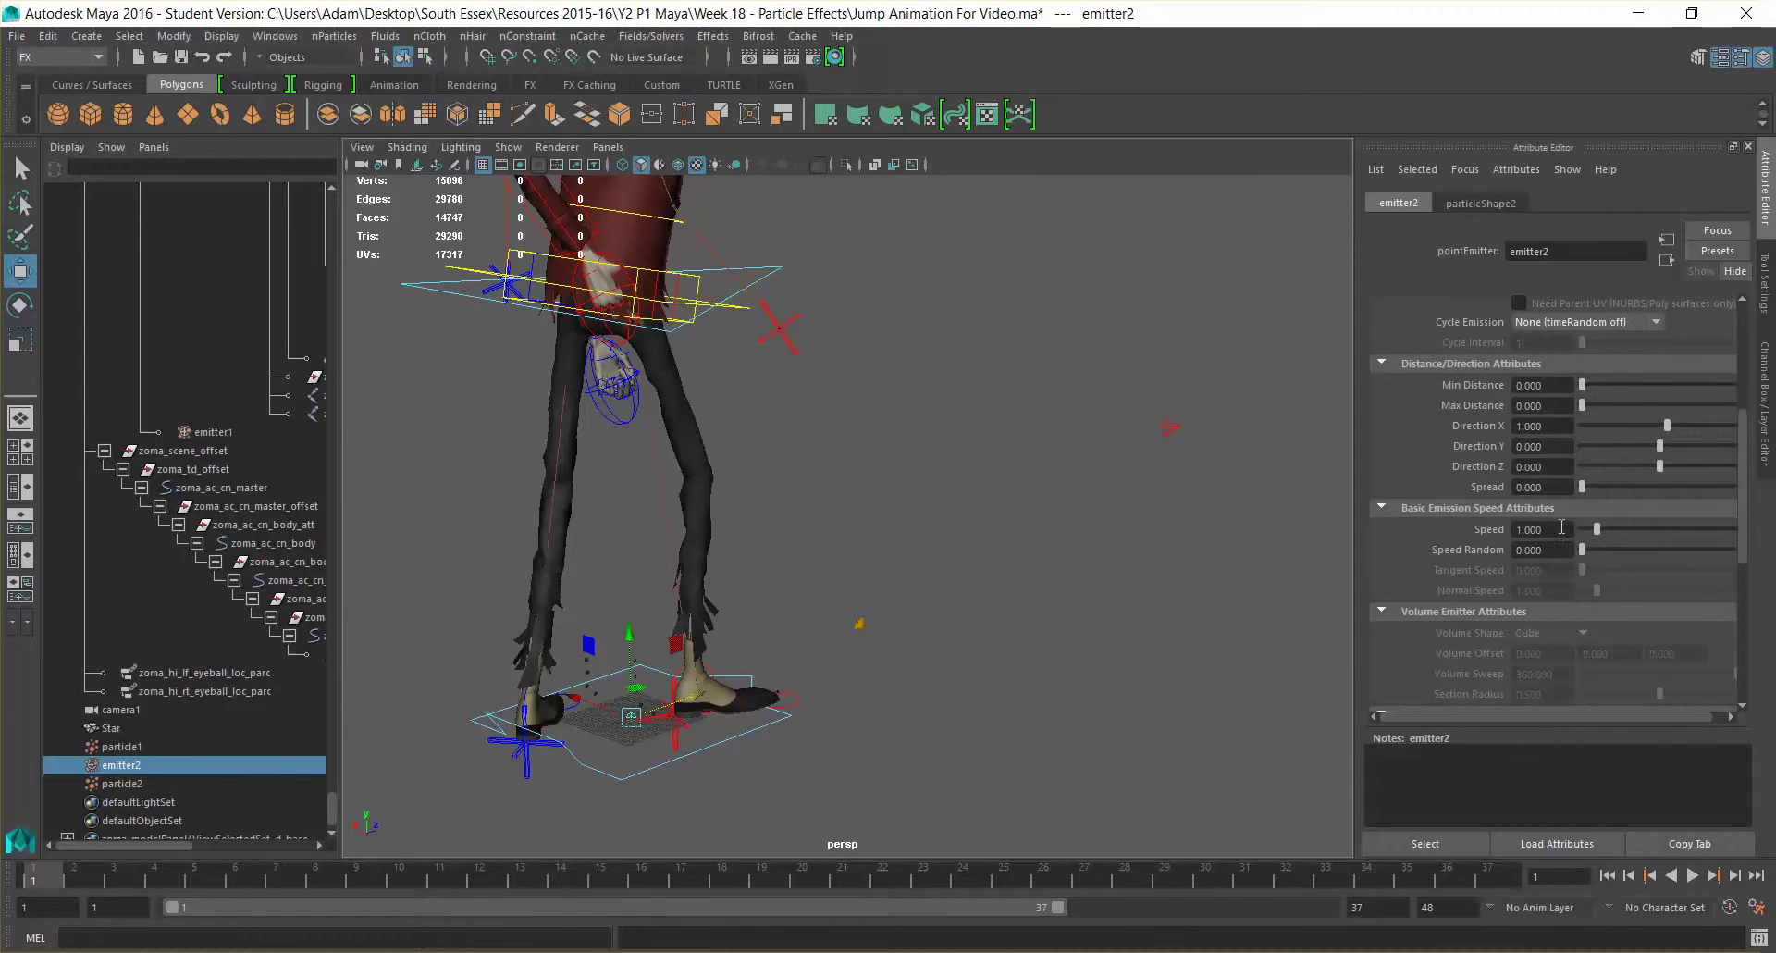
pyautogui.moveTo(1560, 529); pyautogui.dragTo(1429, 535)
pyautogui.write('5')
pyautogui.press('Return')
# Check emitter1's emission values for reference and set emitter2's Speed to 10.
pyautogui.click(216, 435)
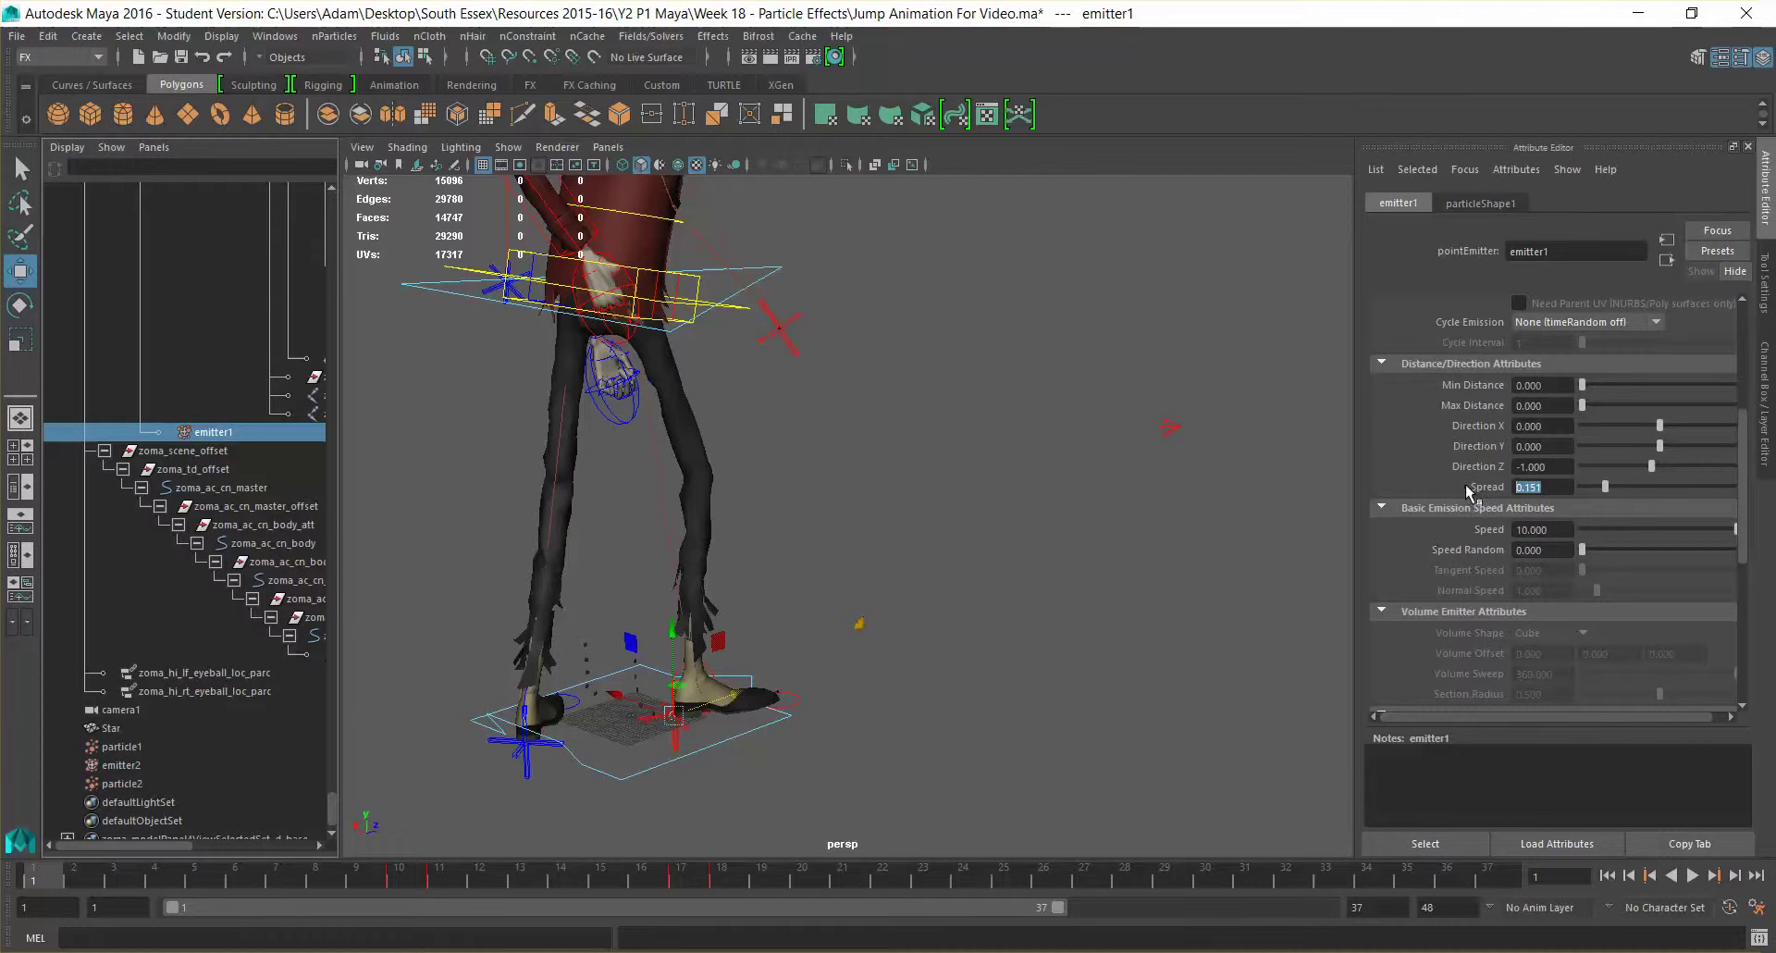
pyautogui.click(144, 748)
pyautogui.click(152, 784)
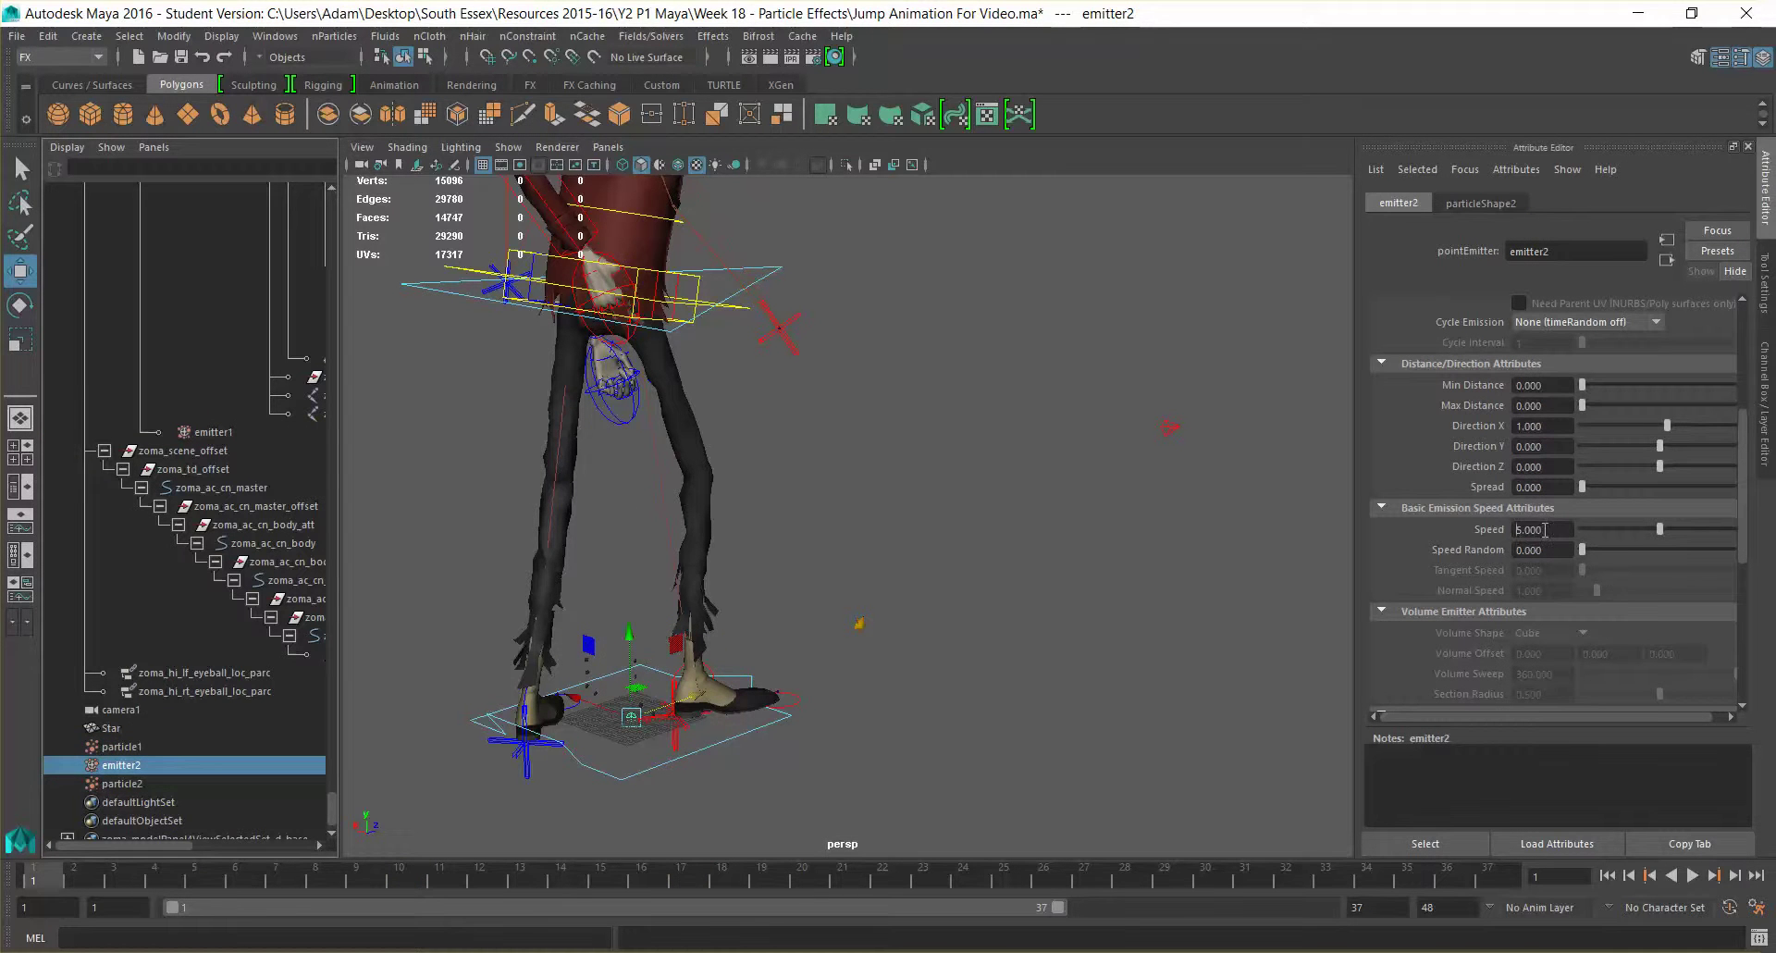
pyautogui.write('10')
pyautogui.press('Return')
# Set emitter2's Spread to 0.151, Direction Z to -1 and Direction X to 0.
pyautogui.click(1539, 486)
pyautogui.write('0.151')
pyautogui.click(1562, 470)
pyautogui.write('-1')
pyautogui.press('Return')
pyautogui.write('0')
pyautogui.scroll(-12, 1380, 426)
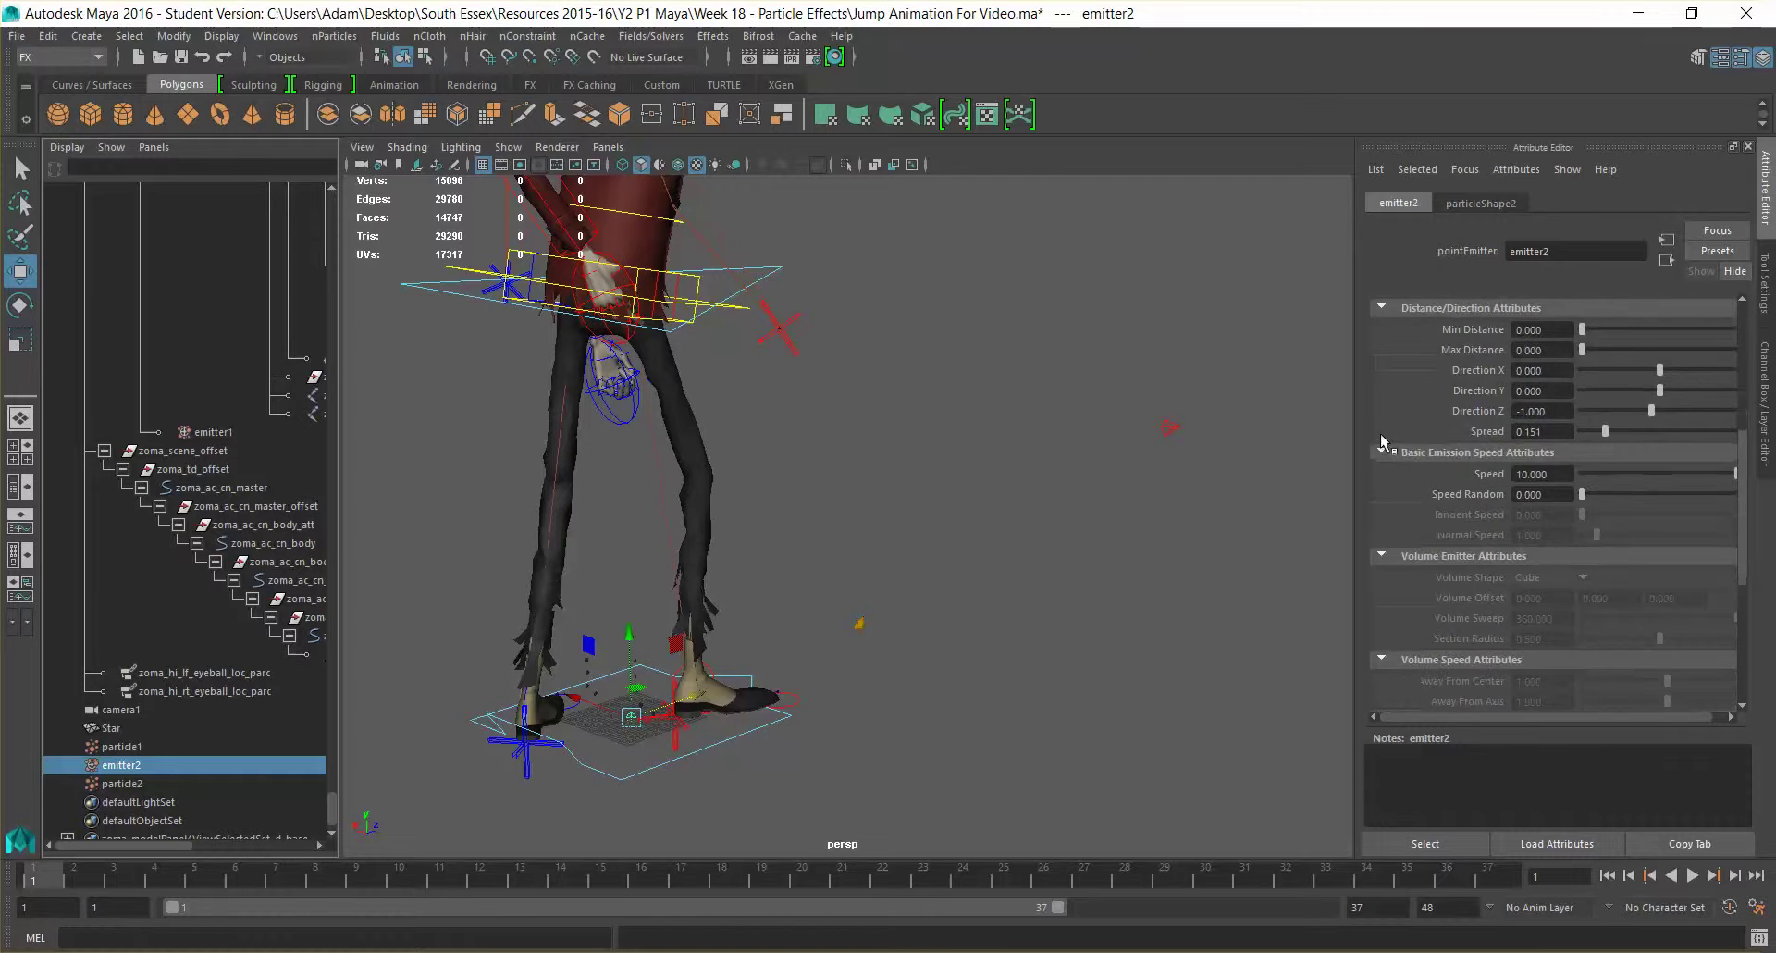
pyautogui.scroll(15, 1383, 414)
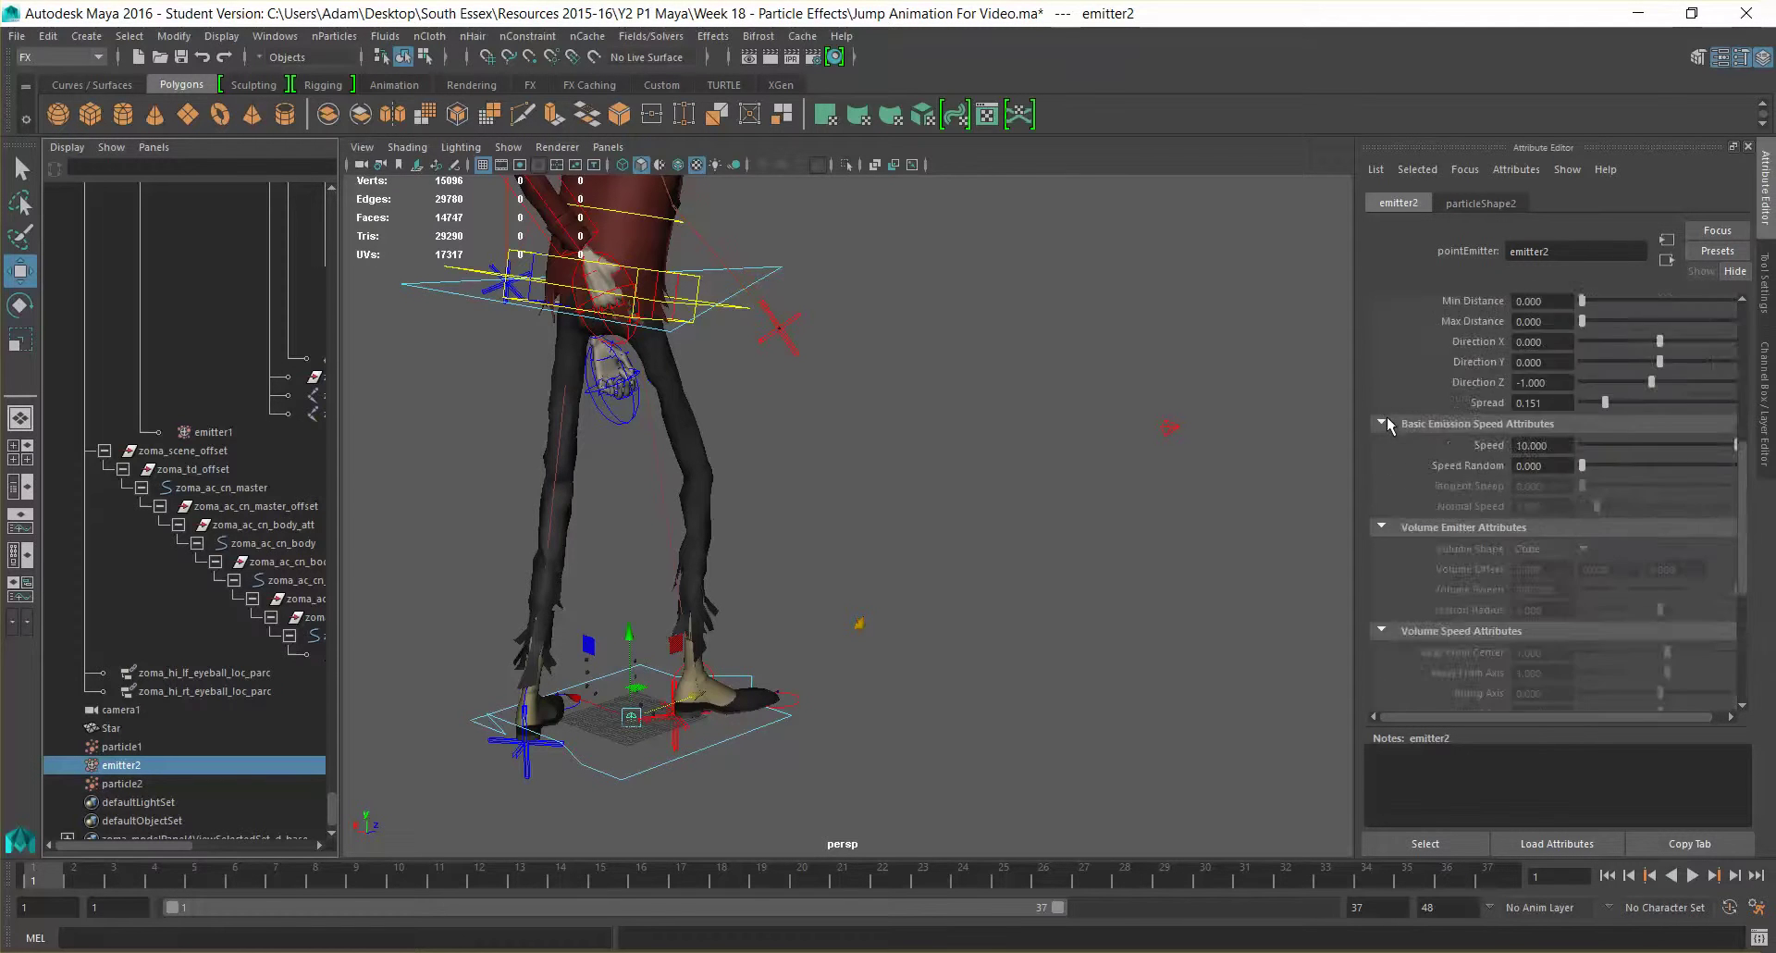
pyautogui.scroll(-12, 1386, 418)
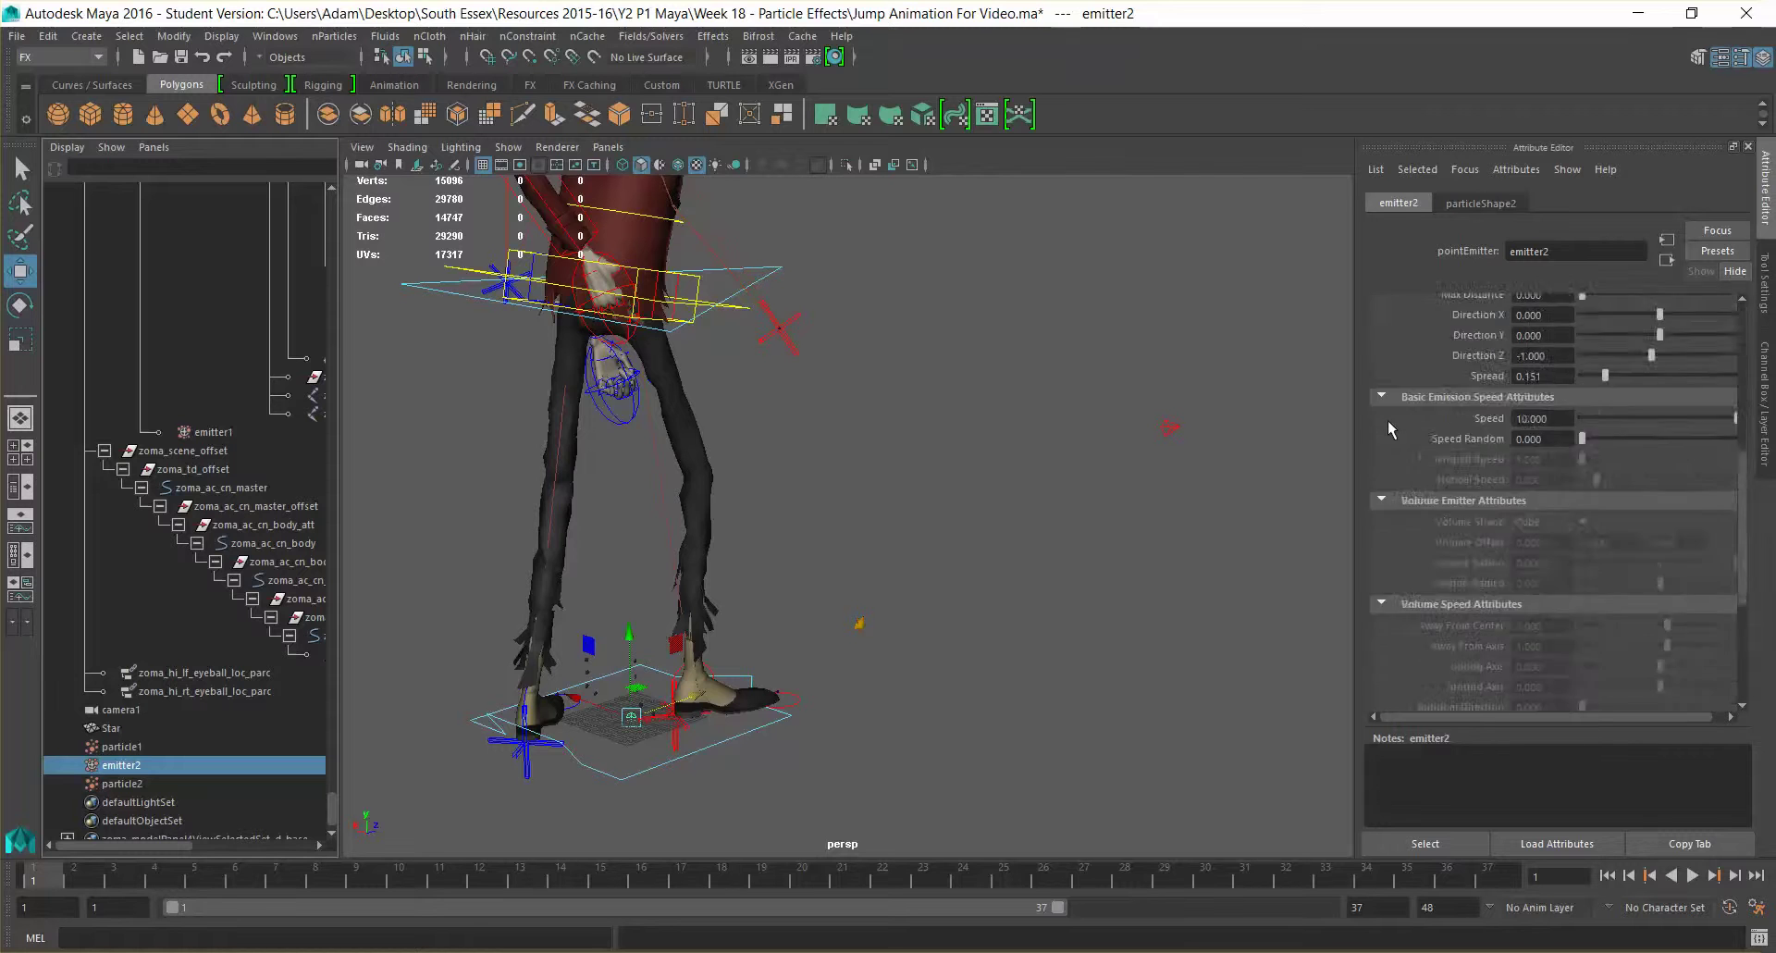
pyautogui.scroll(12, 1391, 419)
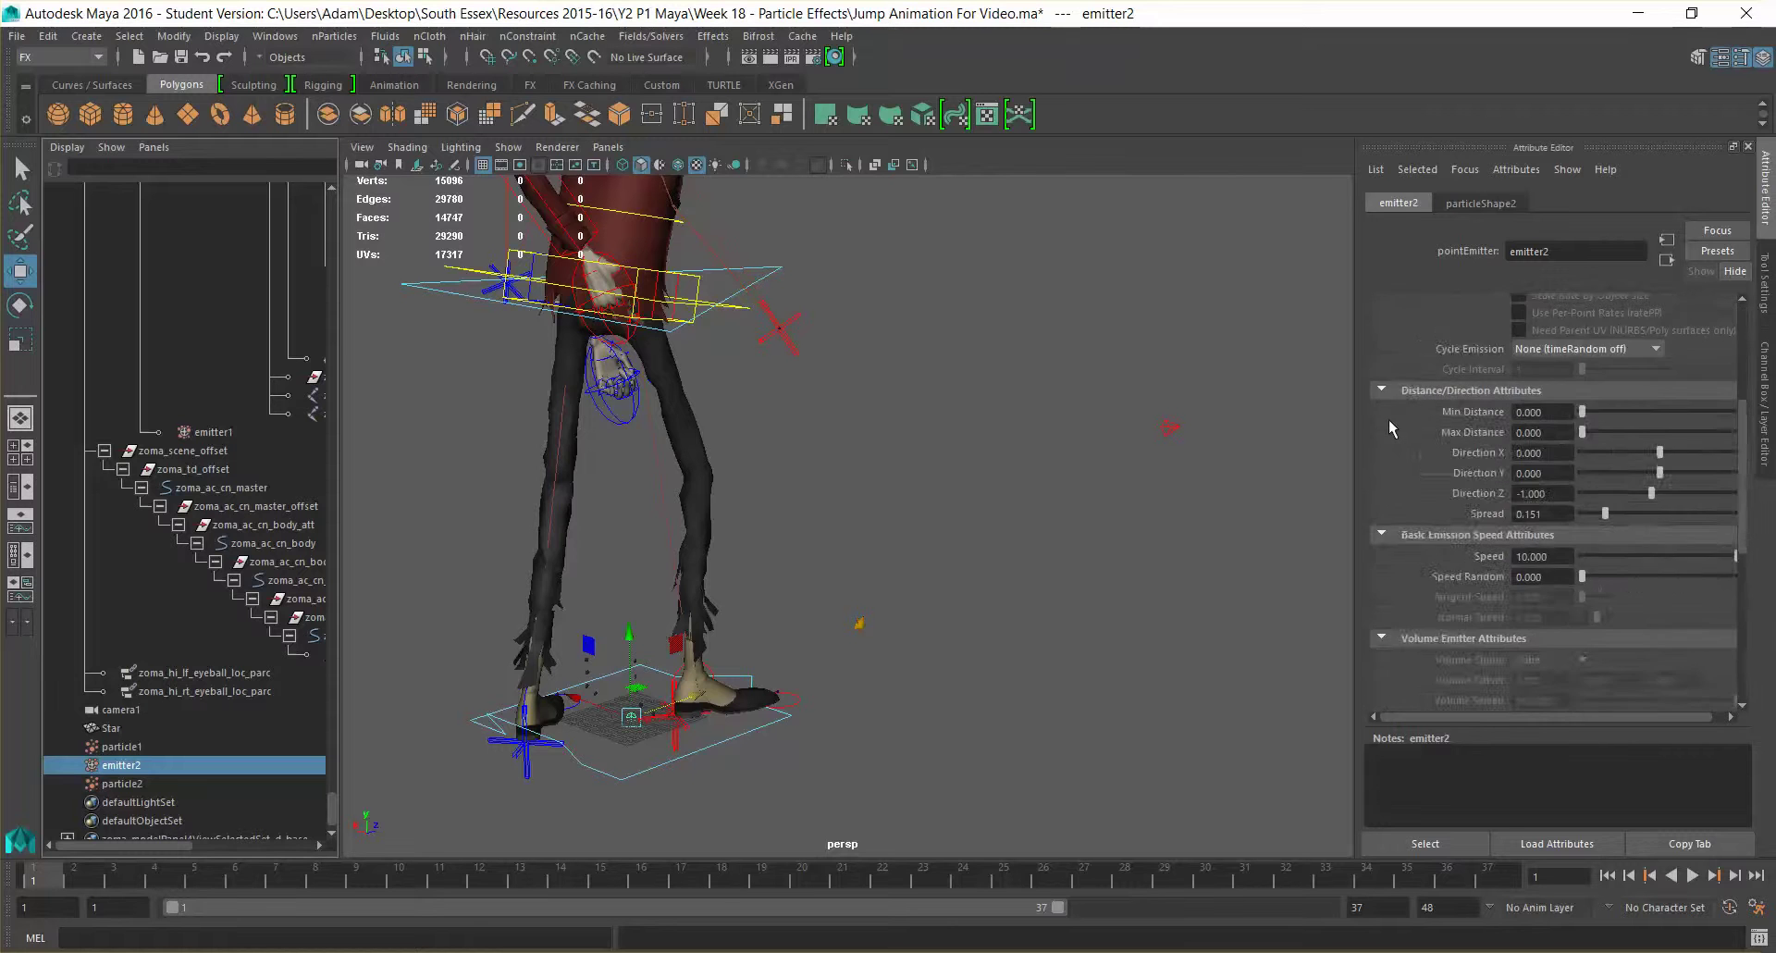
# Set particleShape2's Lifespan Mode to Constant and compare its lifespan settings with those of particleShape1.
pyautogui.click(1484, 203)
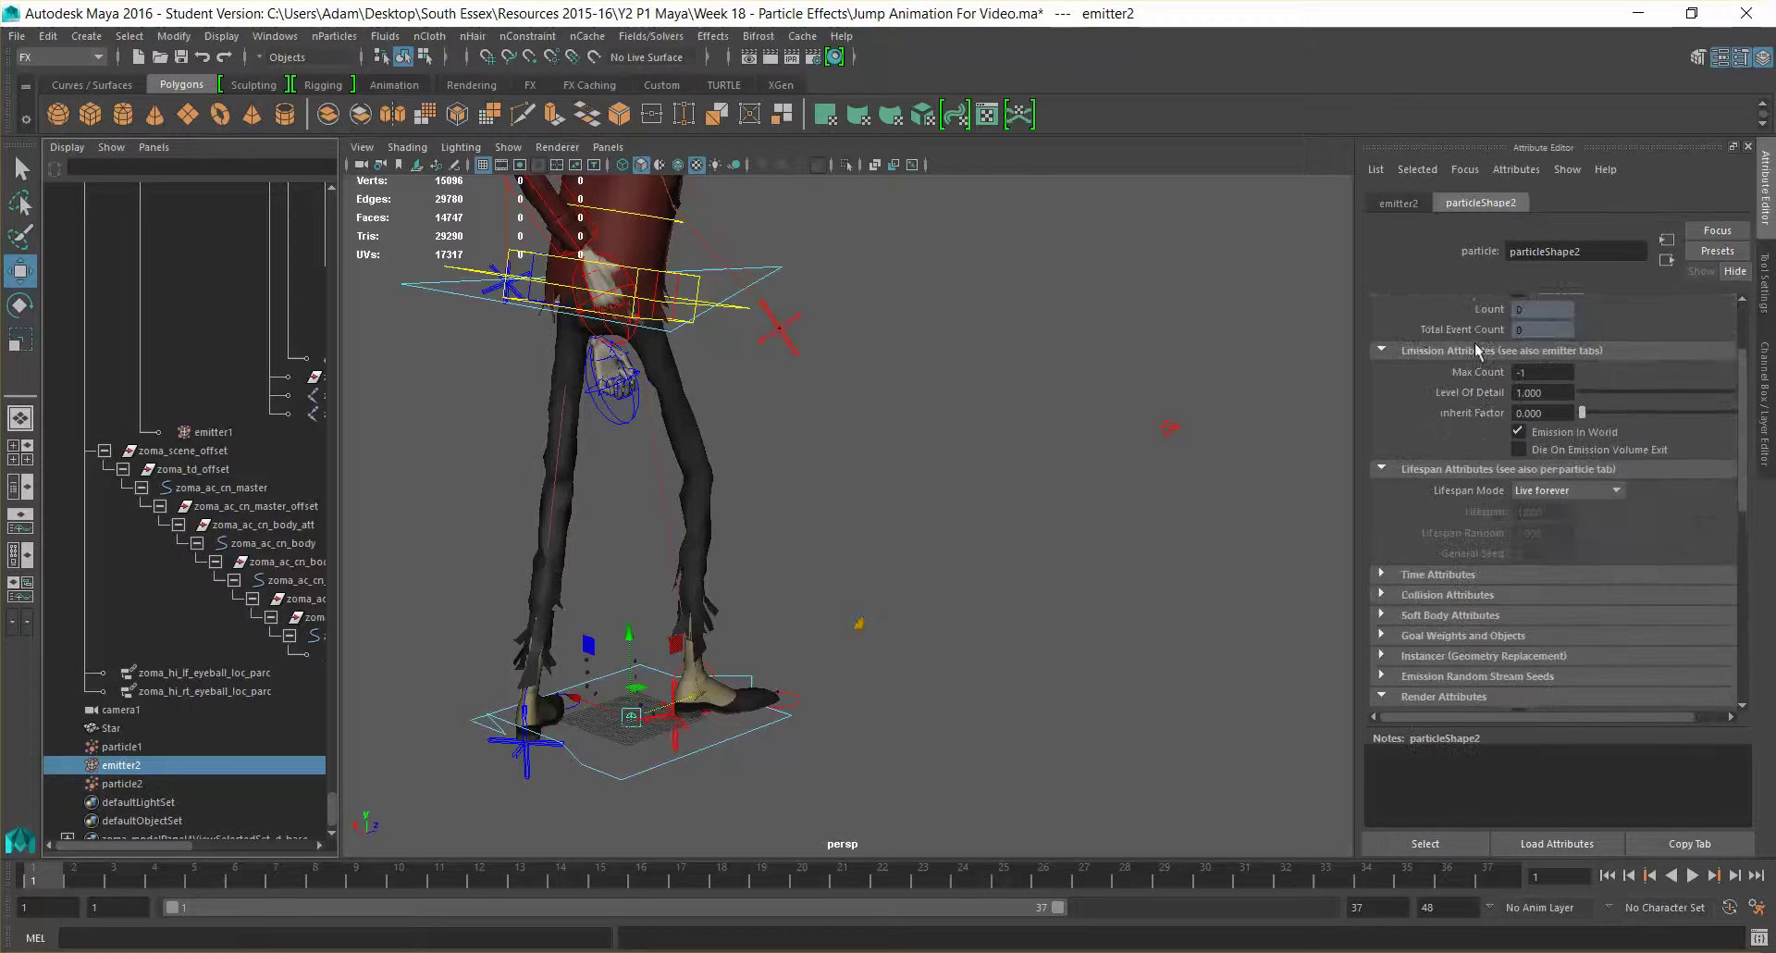
pyautogui.scroll(-3, 1443, 421)
pyautogui.click(1564, 488)
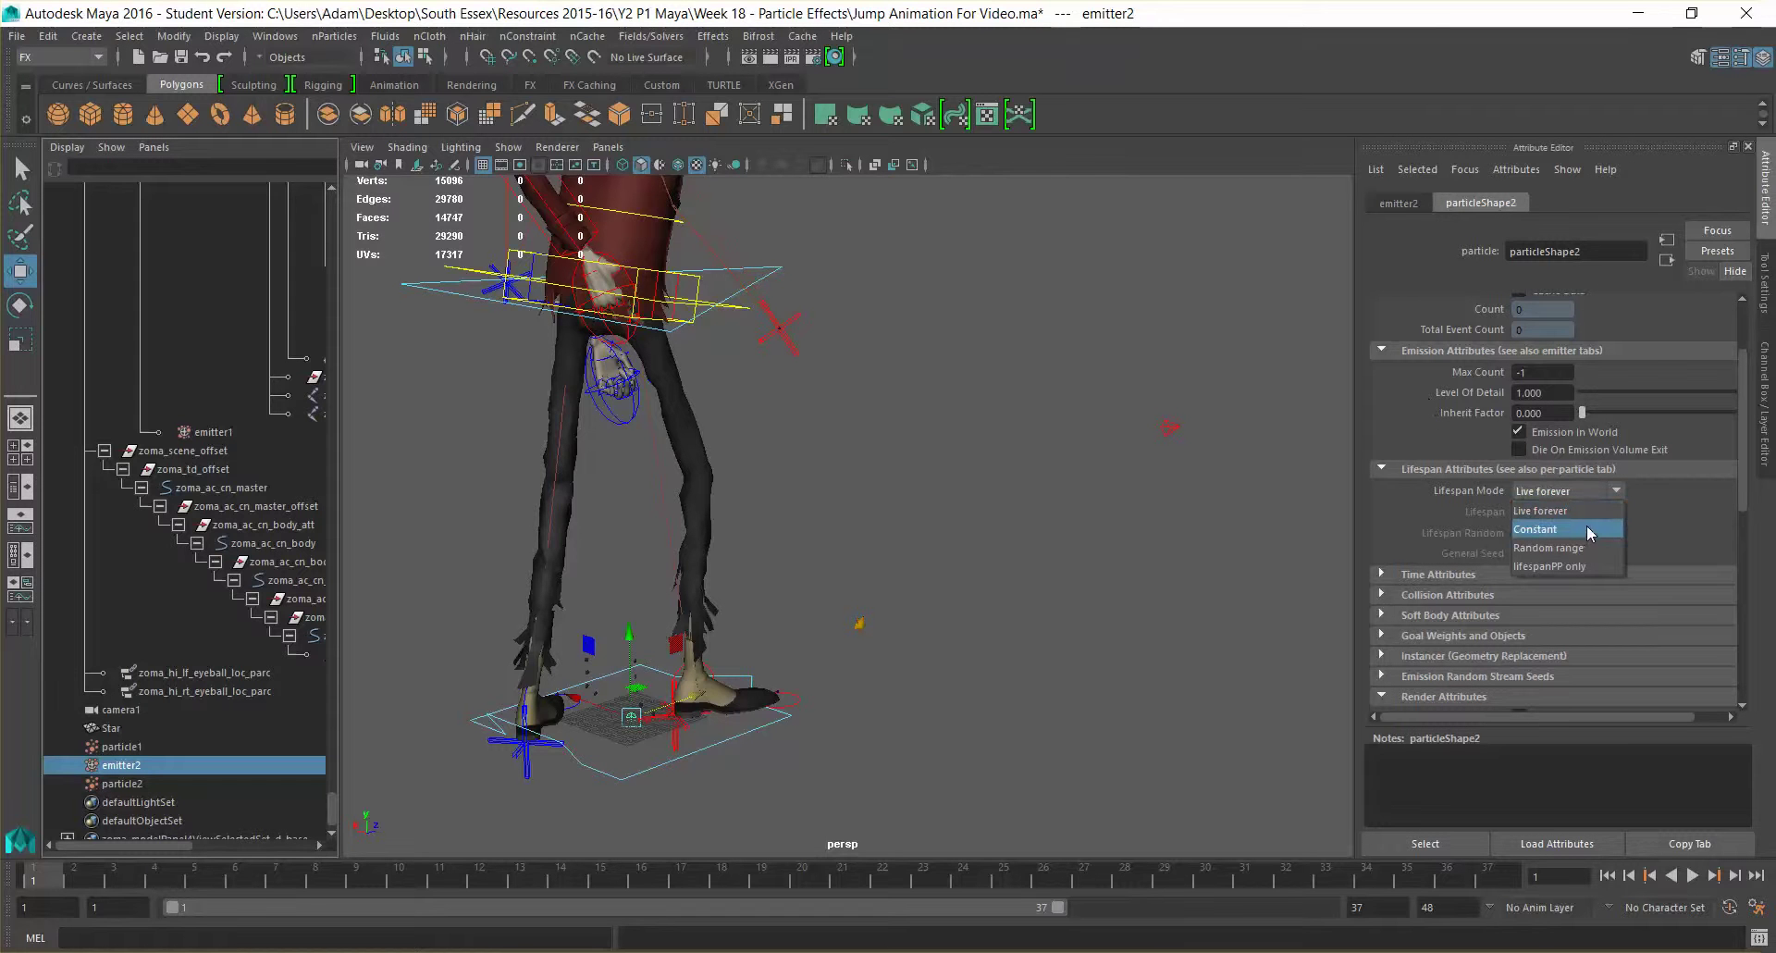
pyautogui.click(1587, 526)
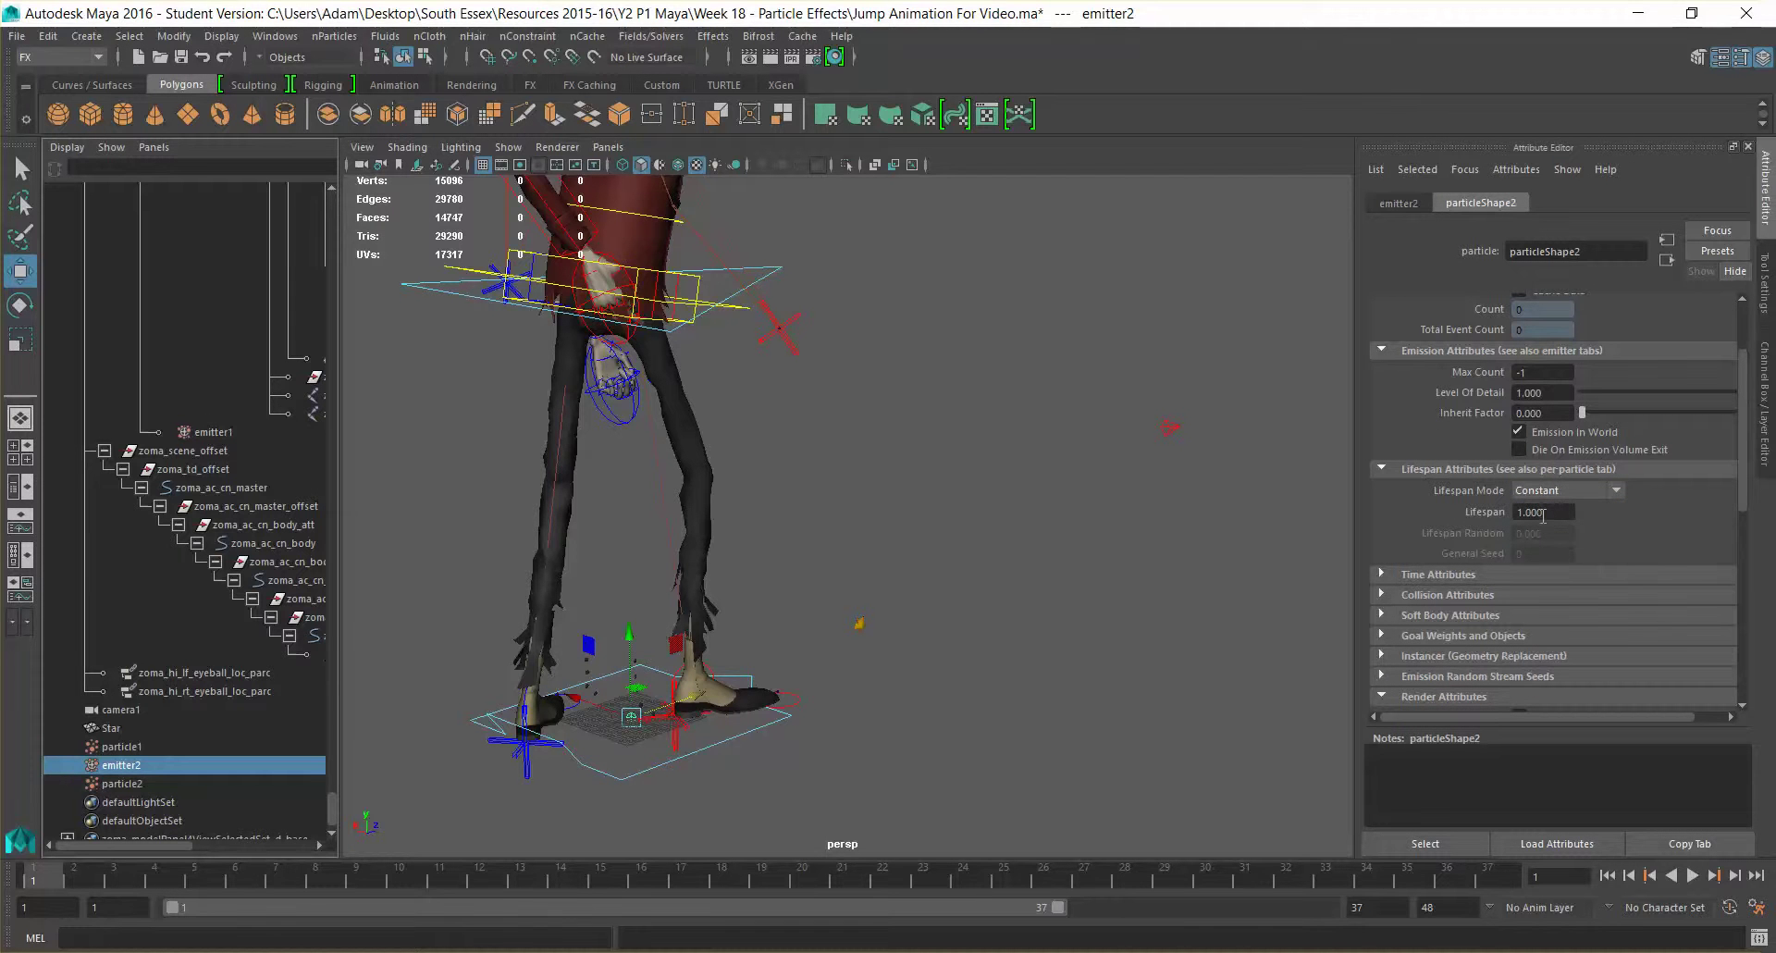
pyautogui.click(1540, 511)
pyautogui.click(154, 783)
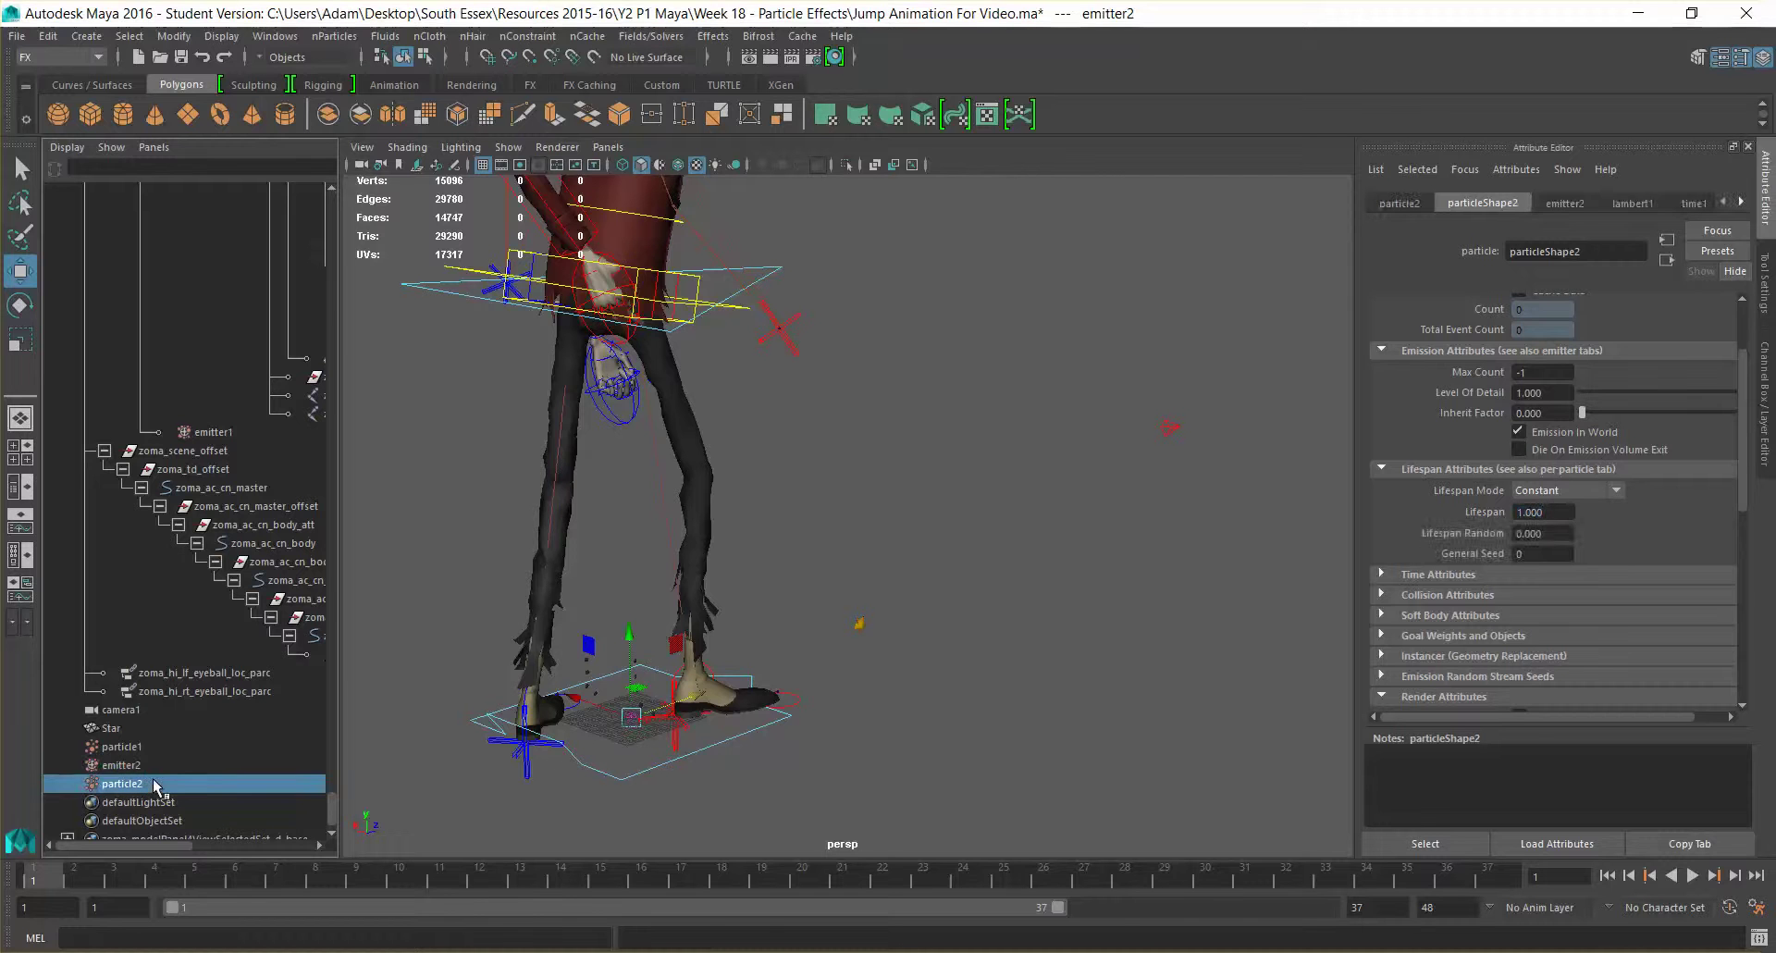
pyautogui.click(153, 765)
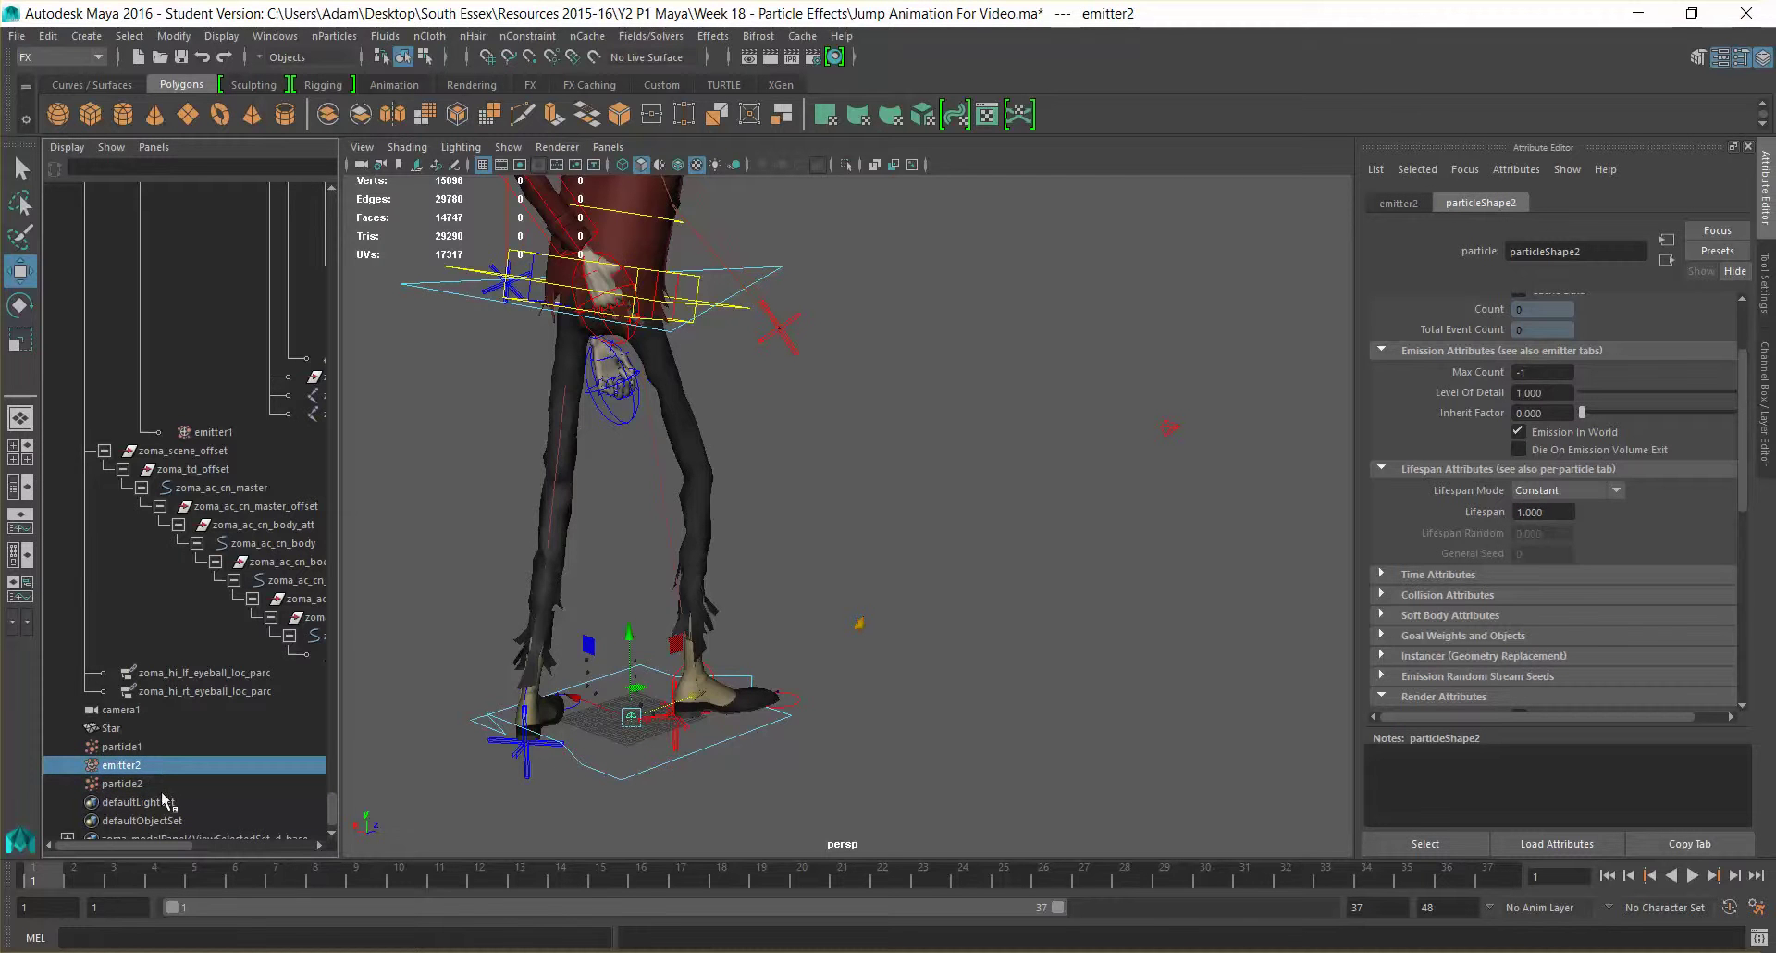
pyautogui.click(155, 748)
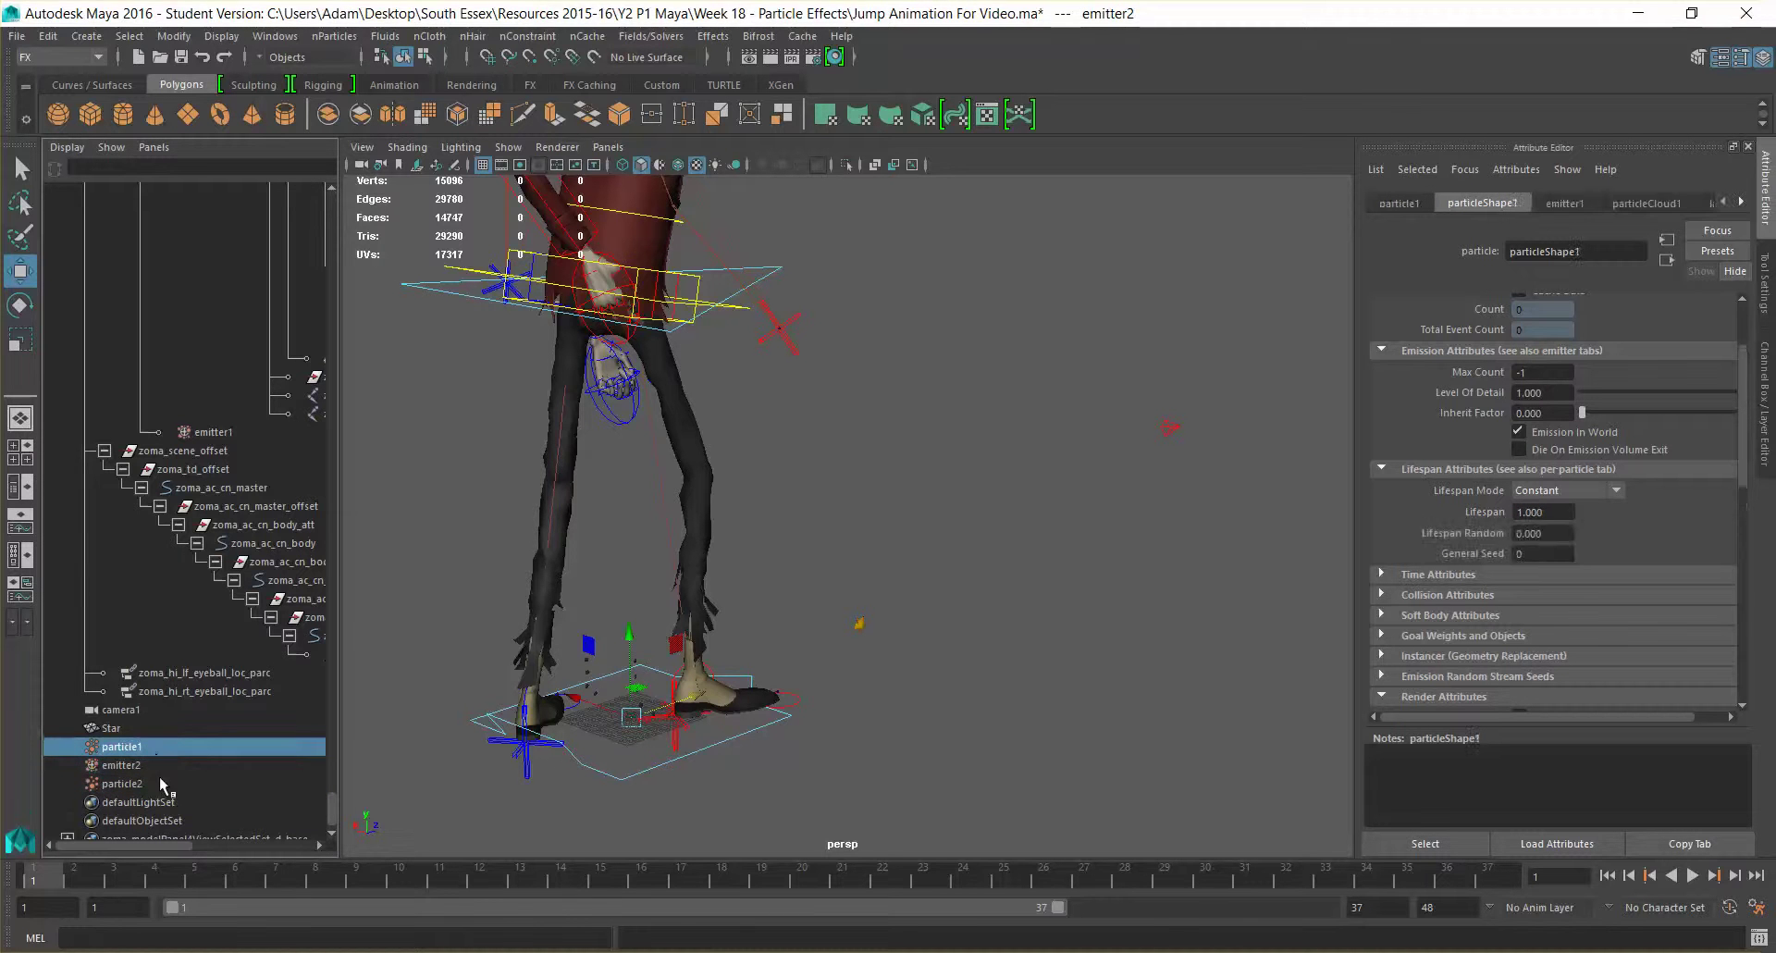
# Set particleShape2's Particle Render Type to Cloud (s/w) and add the attributes for the current render type.
pyautogui.click(159, 780)
pyautogui.scroll(-3, 1413, 524)
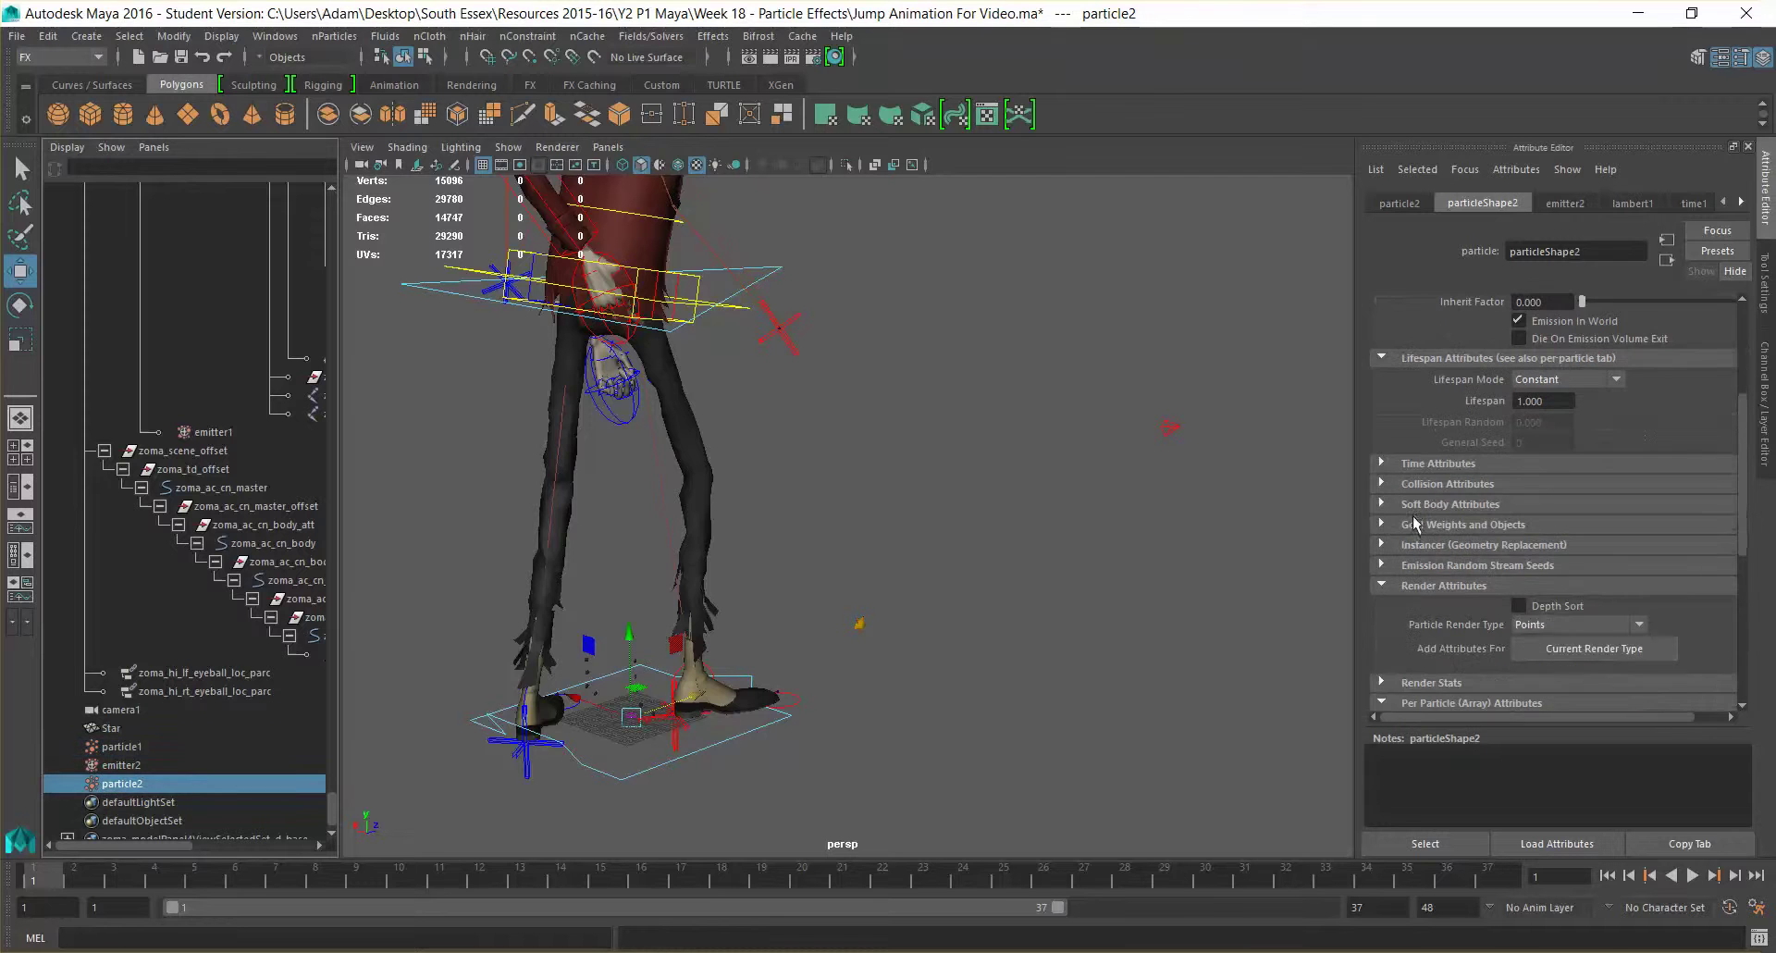
pyautogui.click(1443, 462)
pyautogui.click(1443, 462)
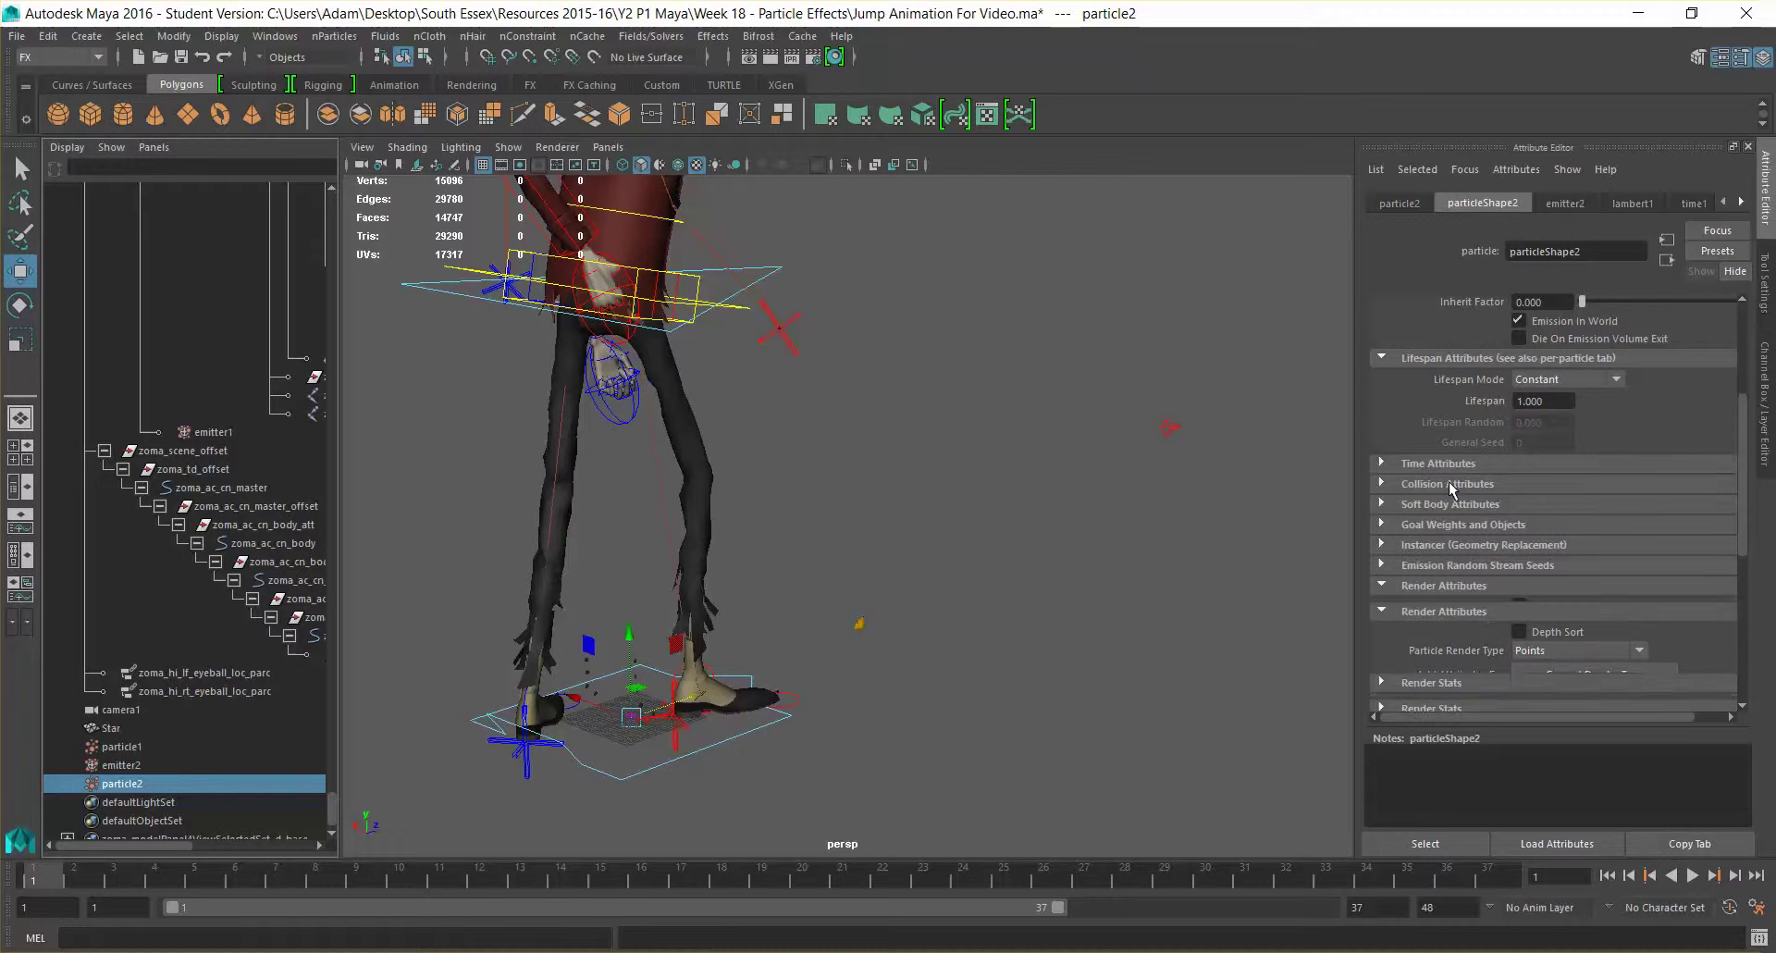
pyautogui.click(1448, 484)
pyautogui.click(1449, 484)
pyautogui.scroll(-2, 1436, 494)
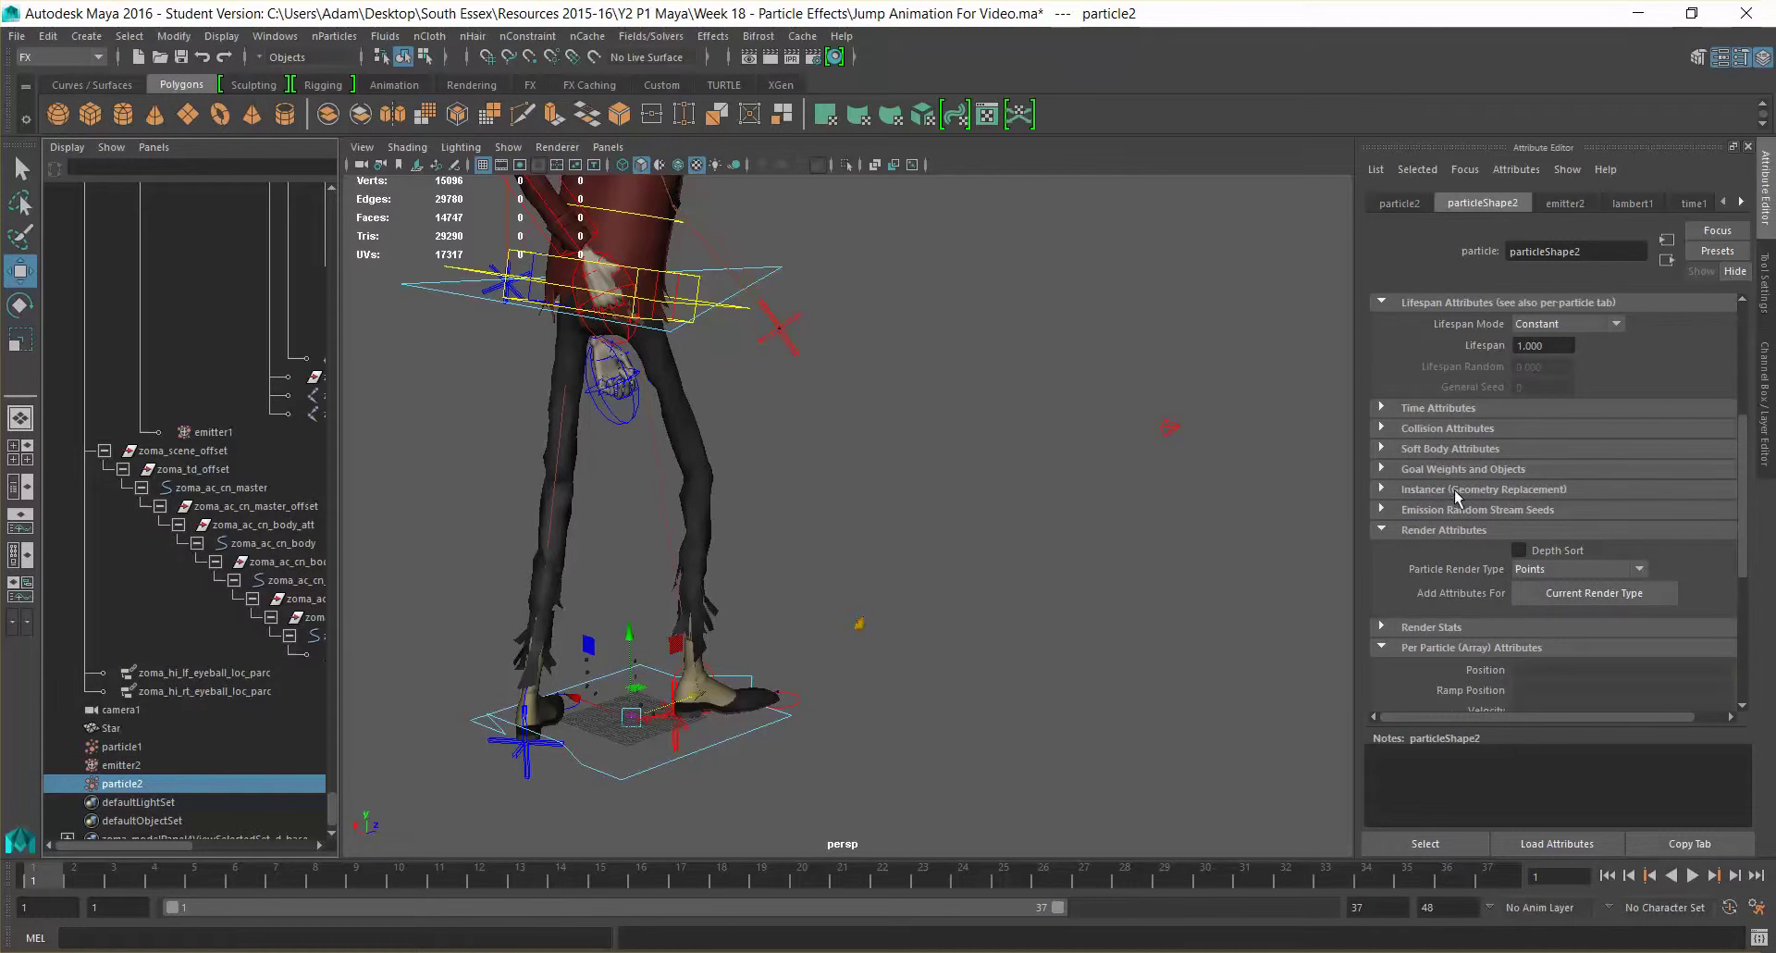
pyautogui.click(1570, 571)
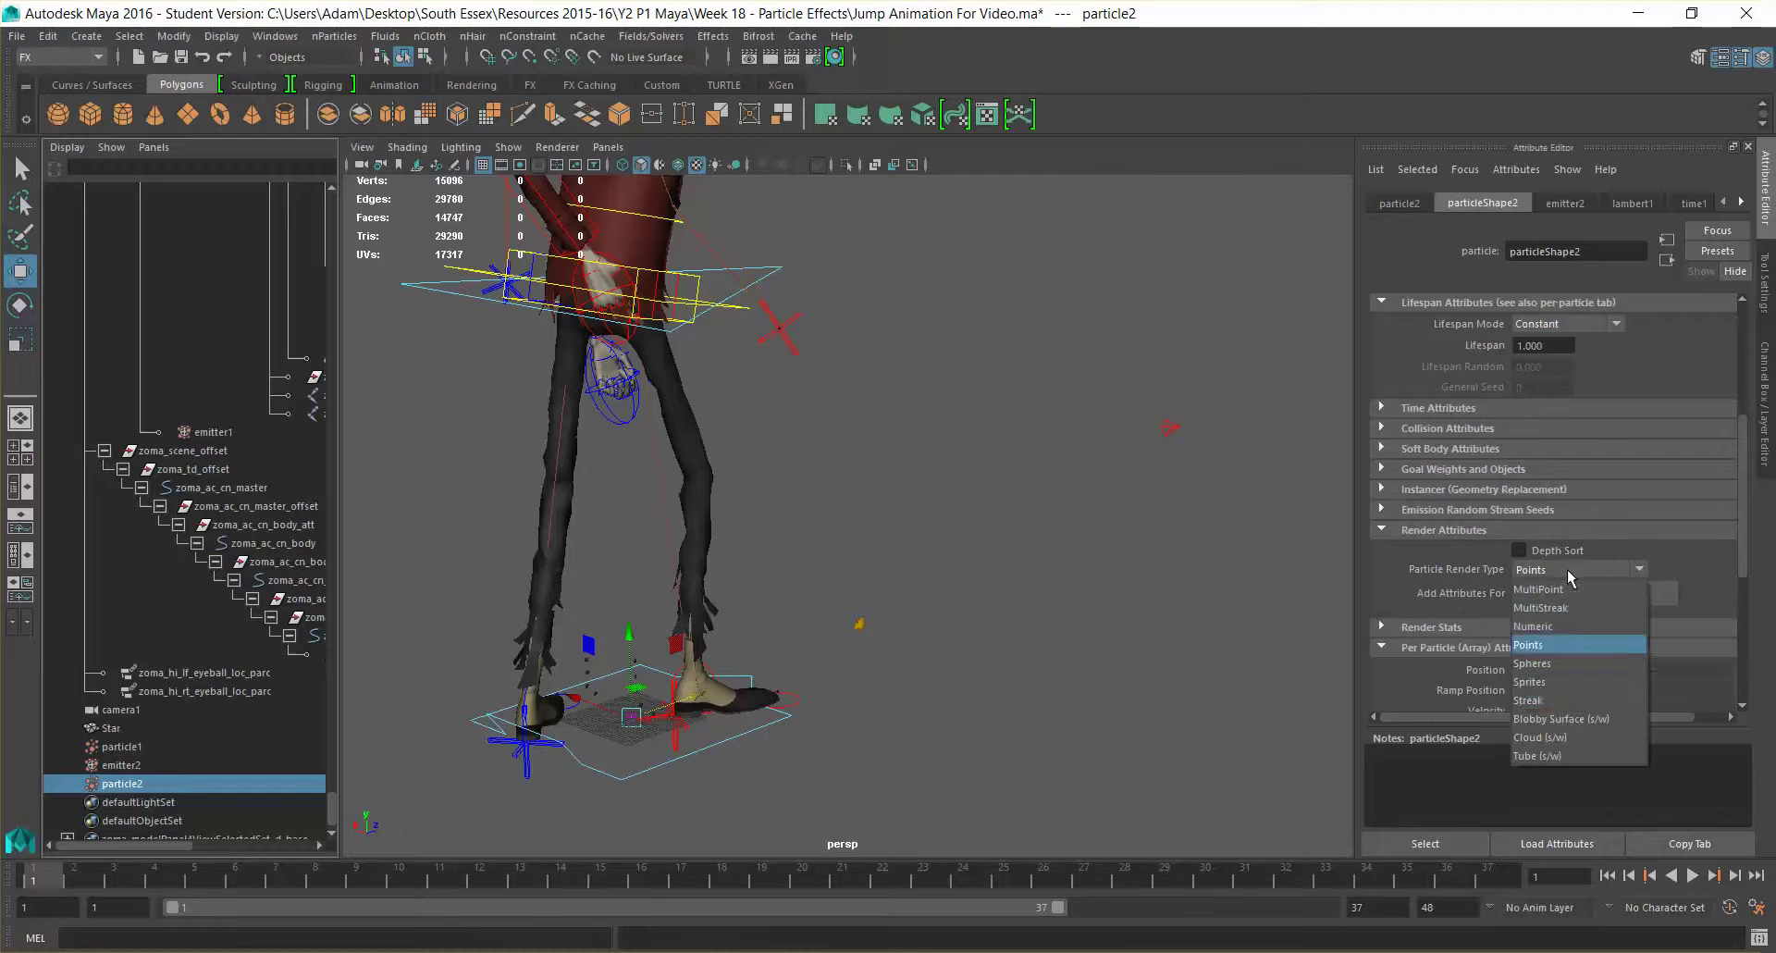
pyautogui.click(1586, 742)
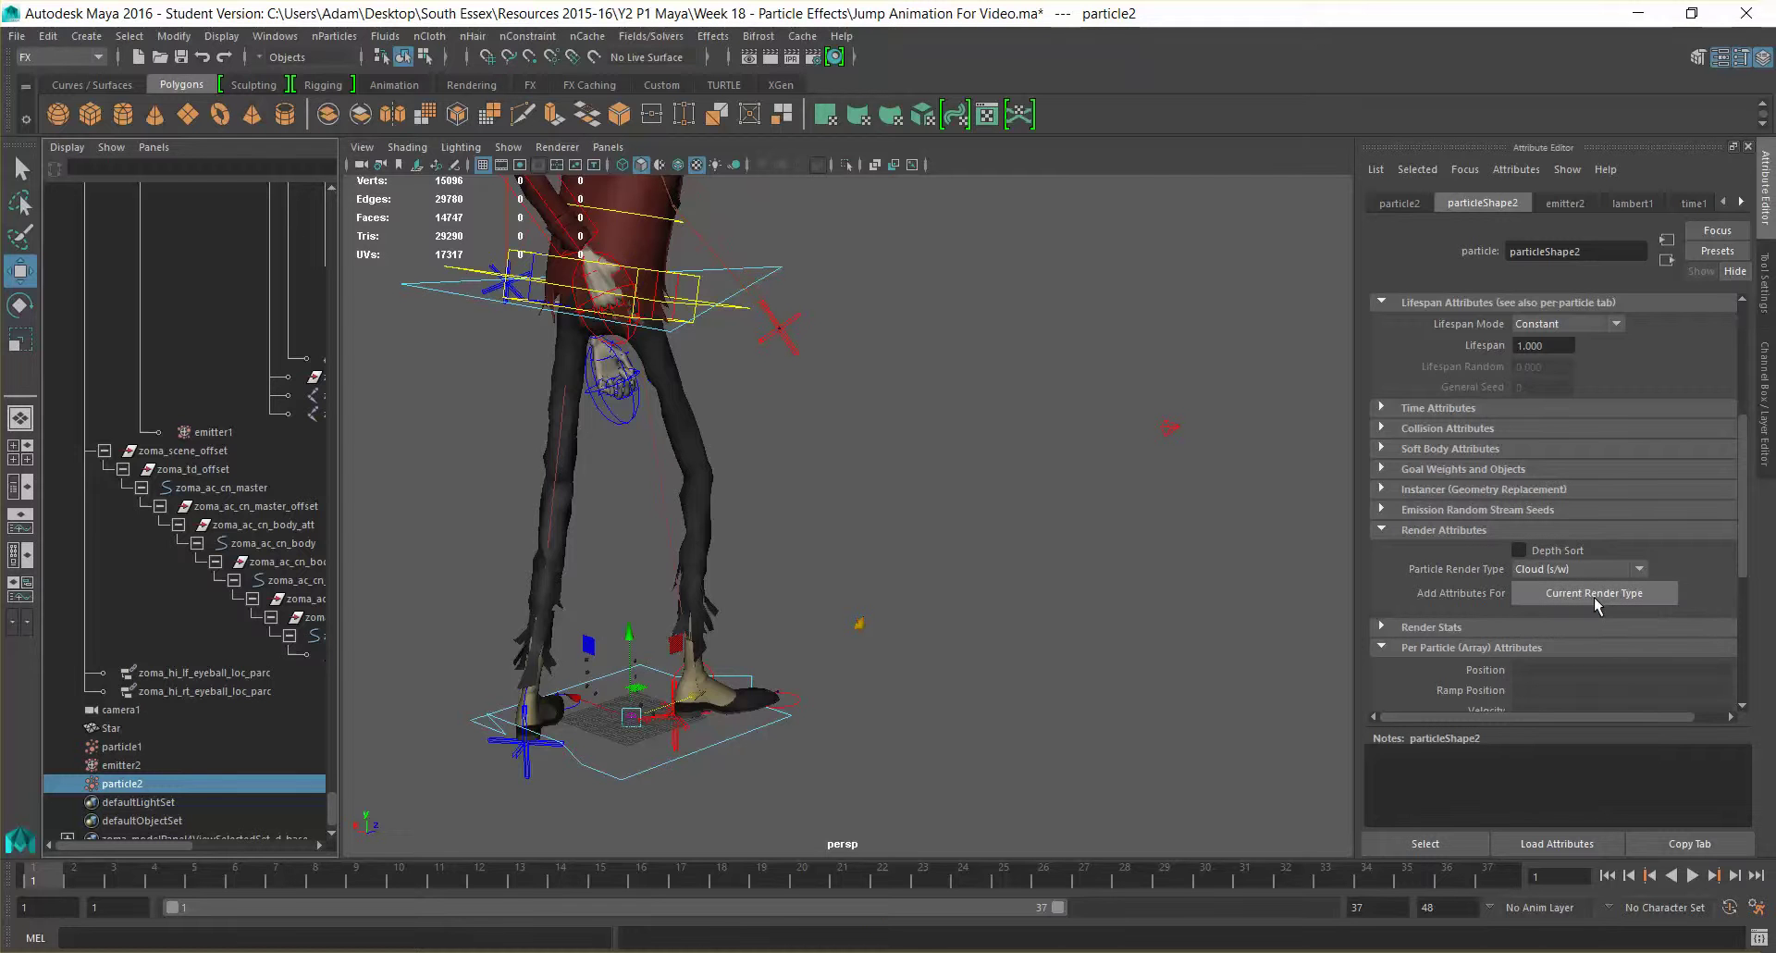
pyautogui.click(1594, 593)
# Set particleShape2's cloud Radius to 2.5 and check its Render Stats.
pyautogui.scroll(-3, 1611, 579)
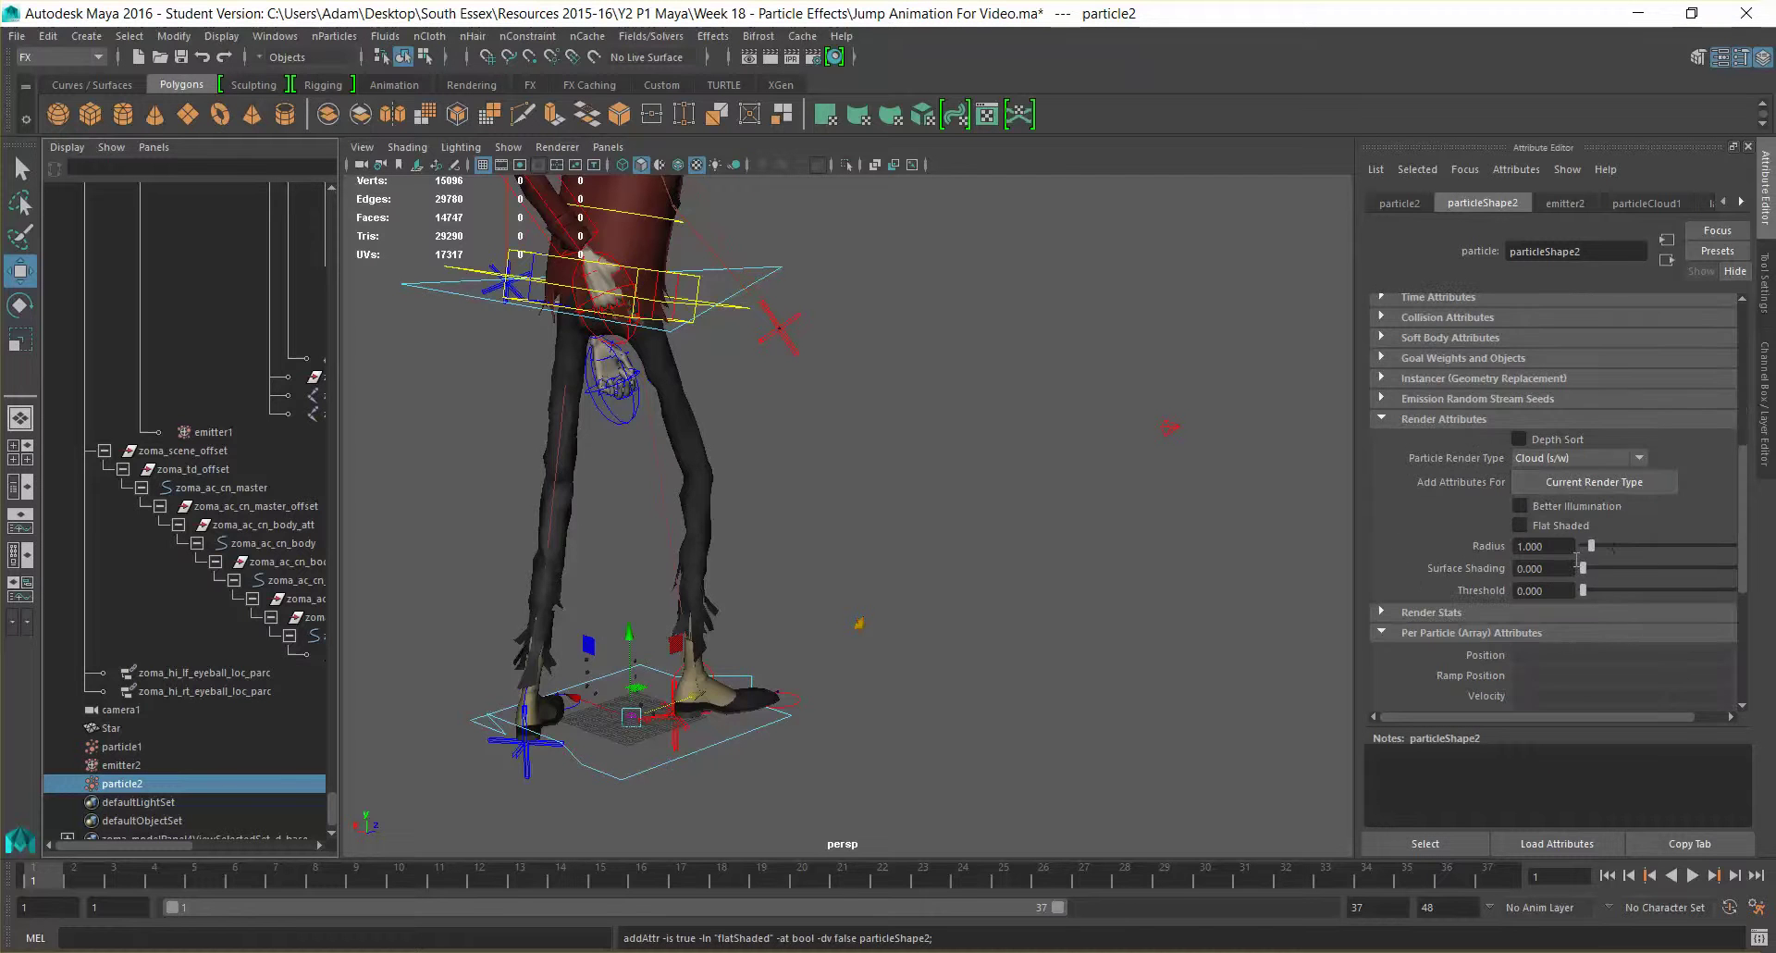
pyautogui.write('2.5')
pyautogui.press('Return')
pyautogui.scroll(-3, 1452, 518)
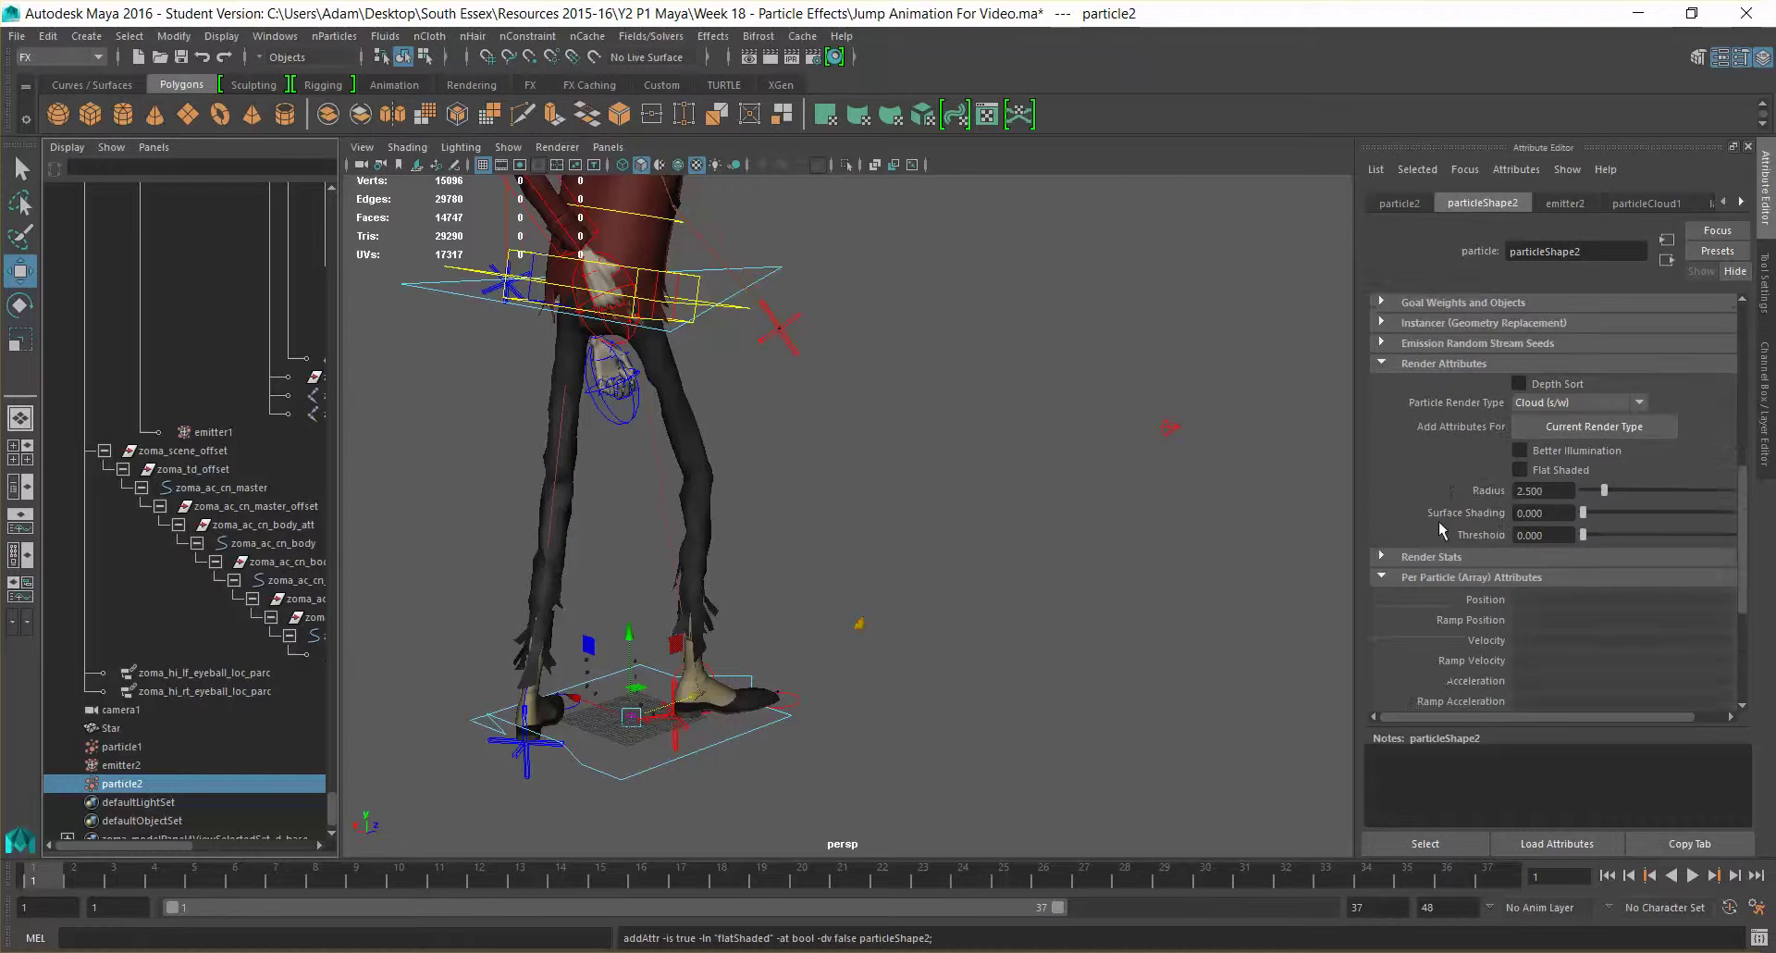
pyautogui.scroll(-2, 1438, 499)
pyautogui.click(1438, 447)
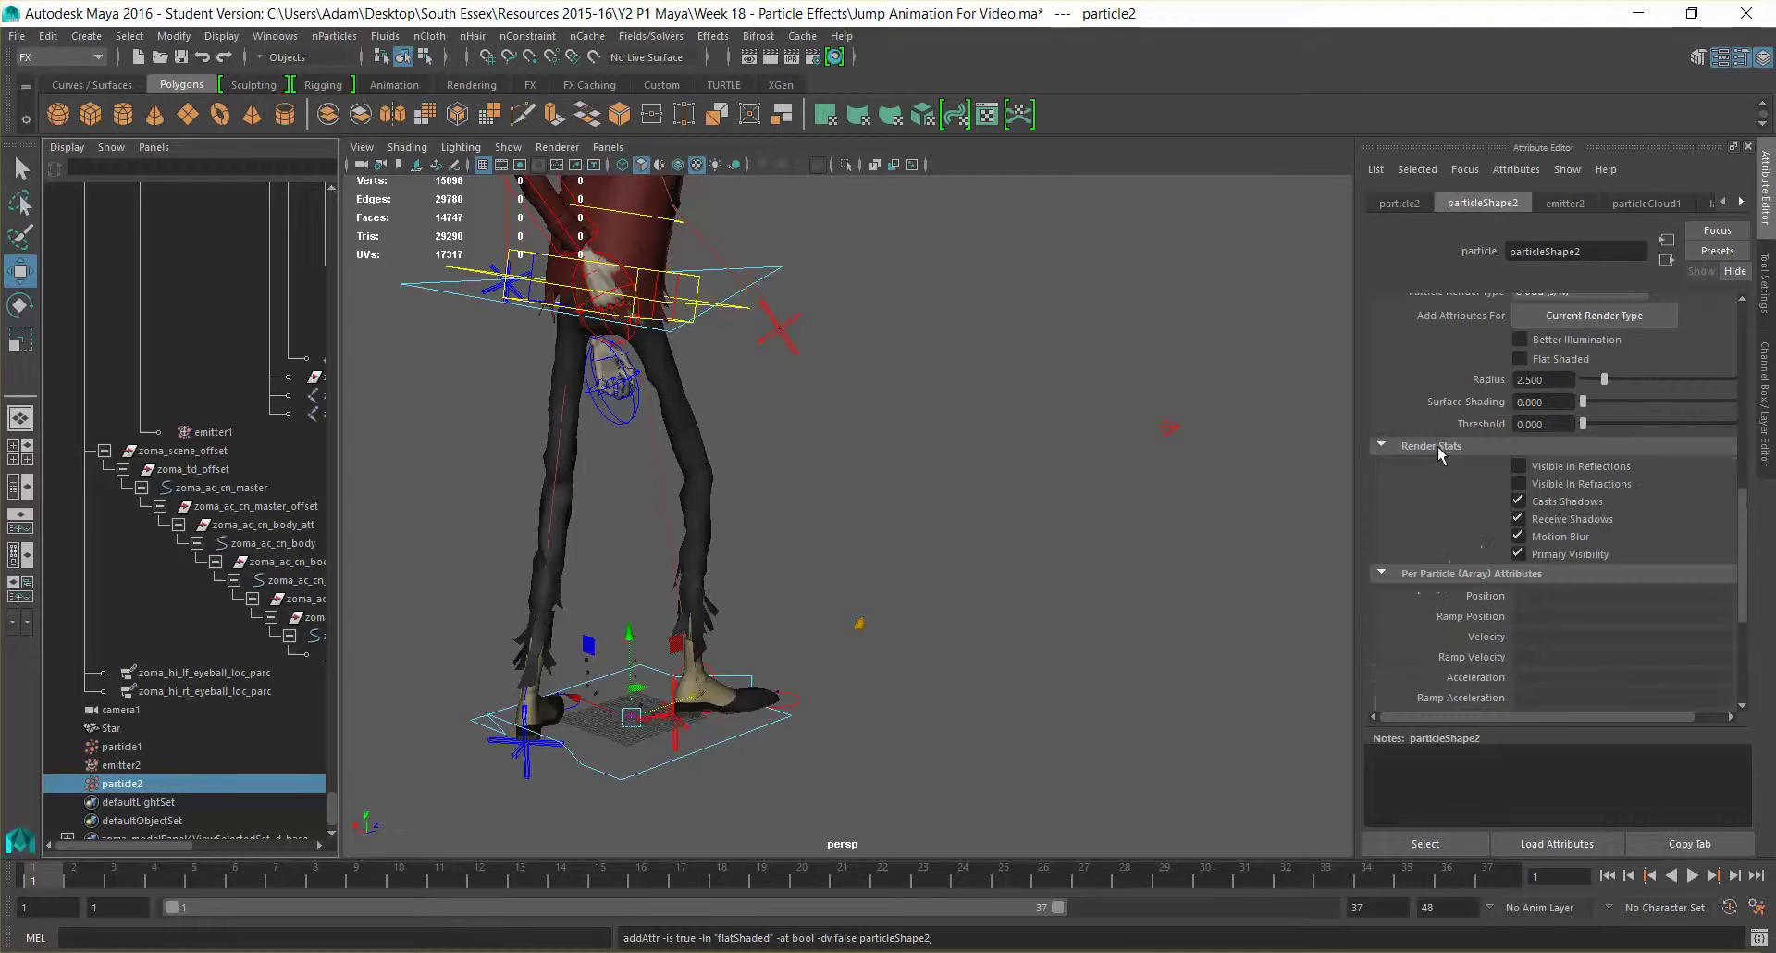
pyautogui.click(1438, 447)
# Add a per-particle opacity attribute to particleShape2 and create a ramp for Opacity PP.
pyautogui.scroll(-2, 1476, 558)
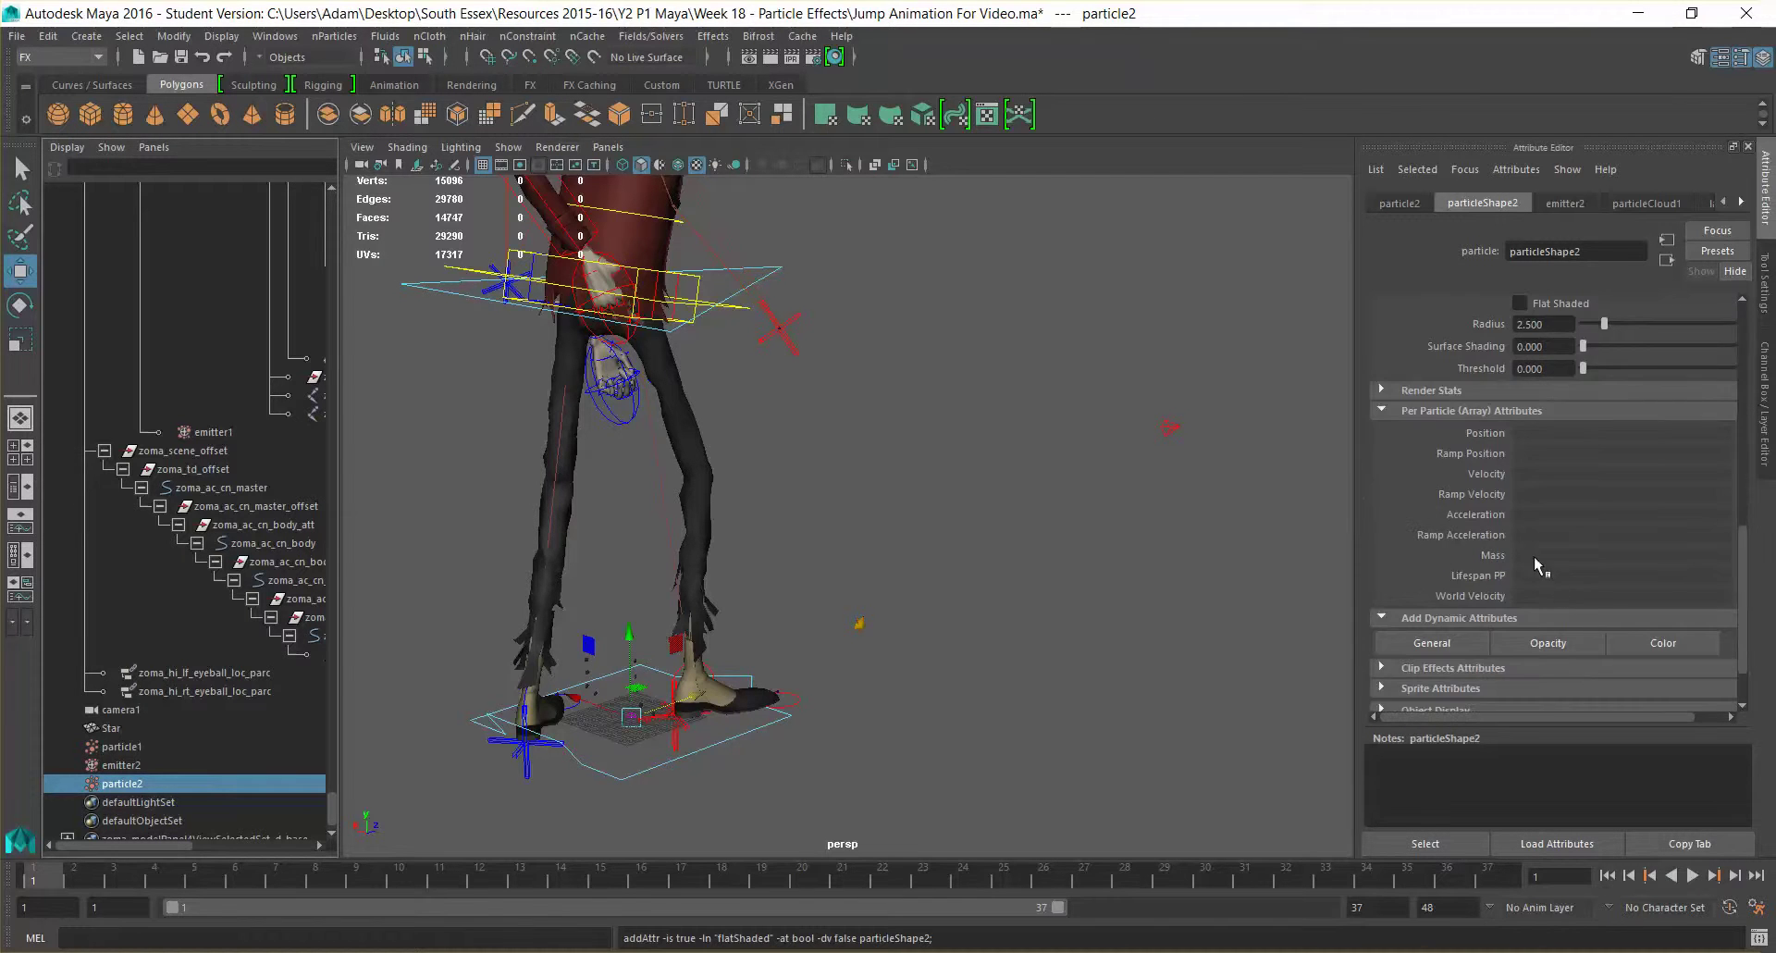
pyautogui.click(1523, 641)
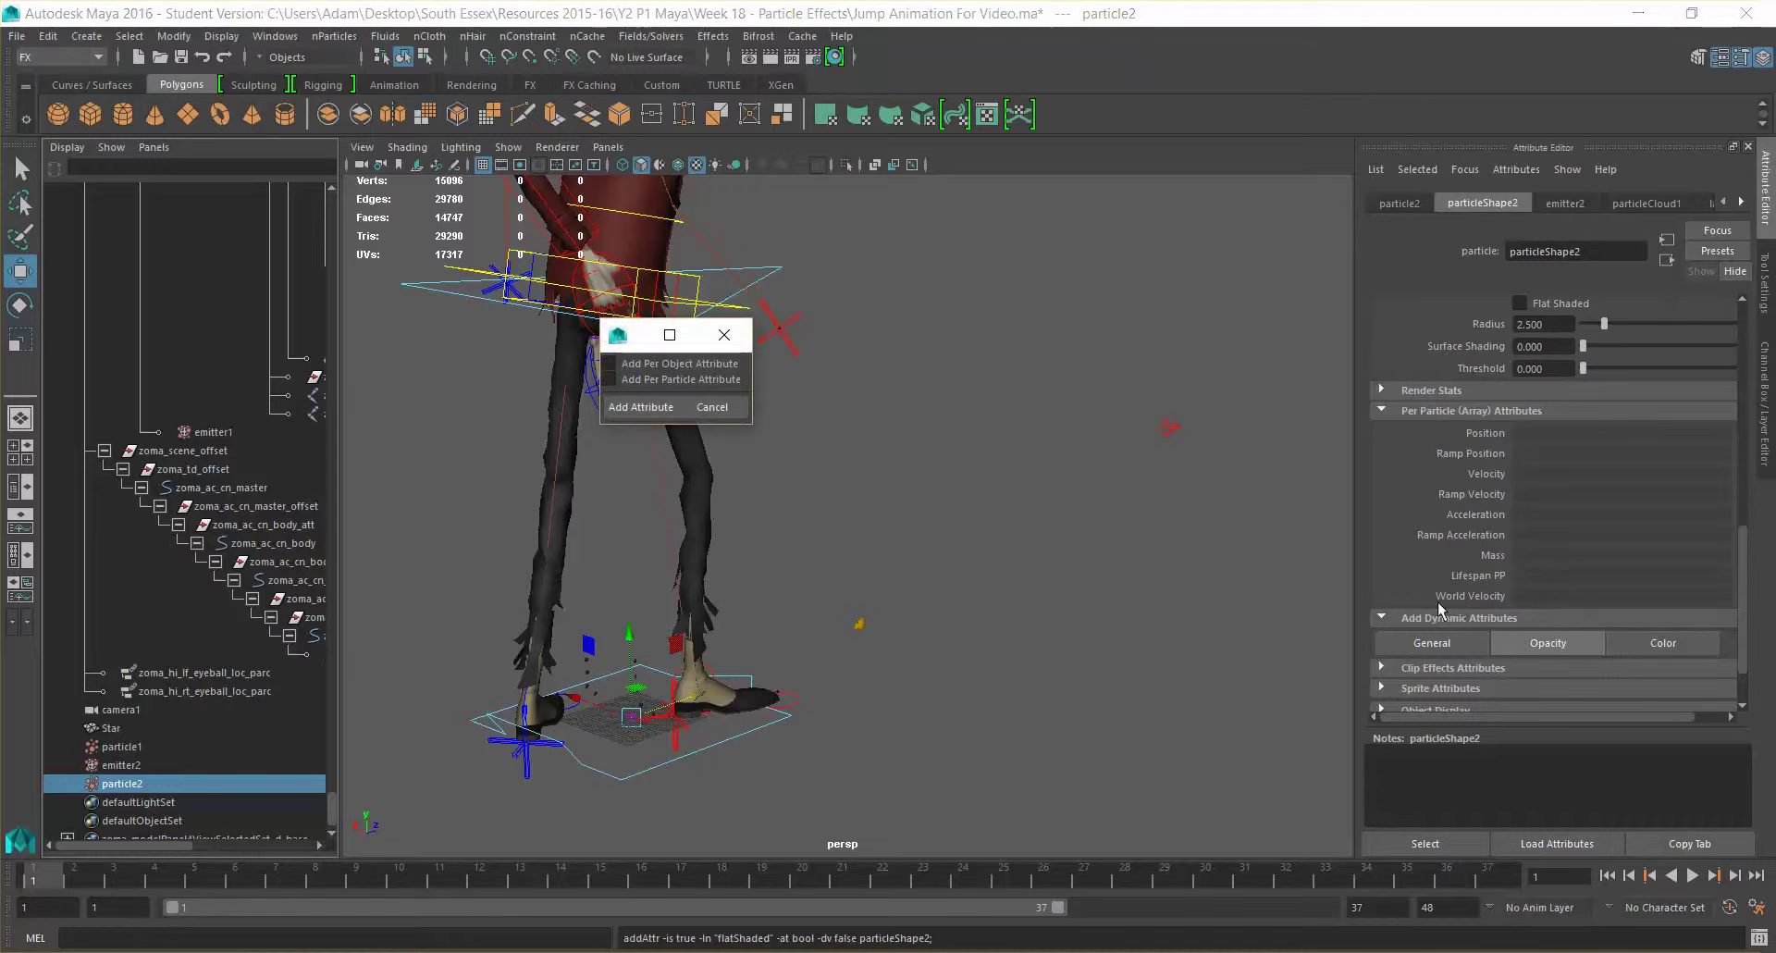
pyautogui.click(652, 379)
pyautogui.click(664, 409)
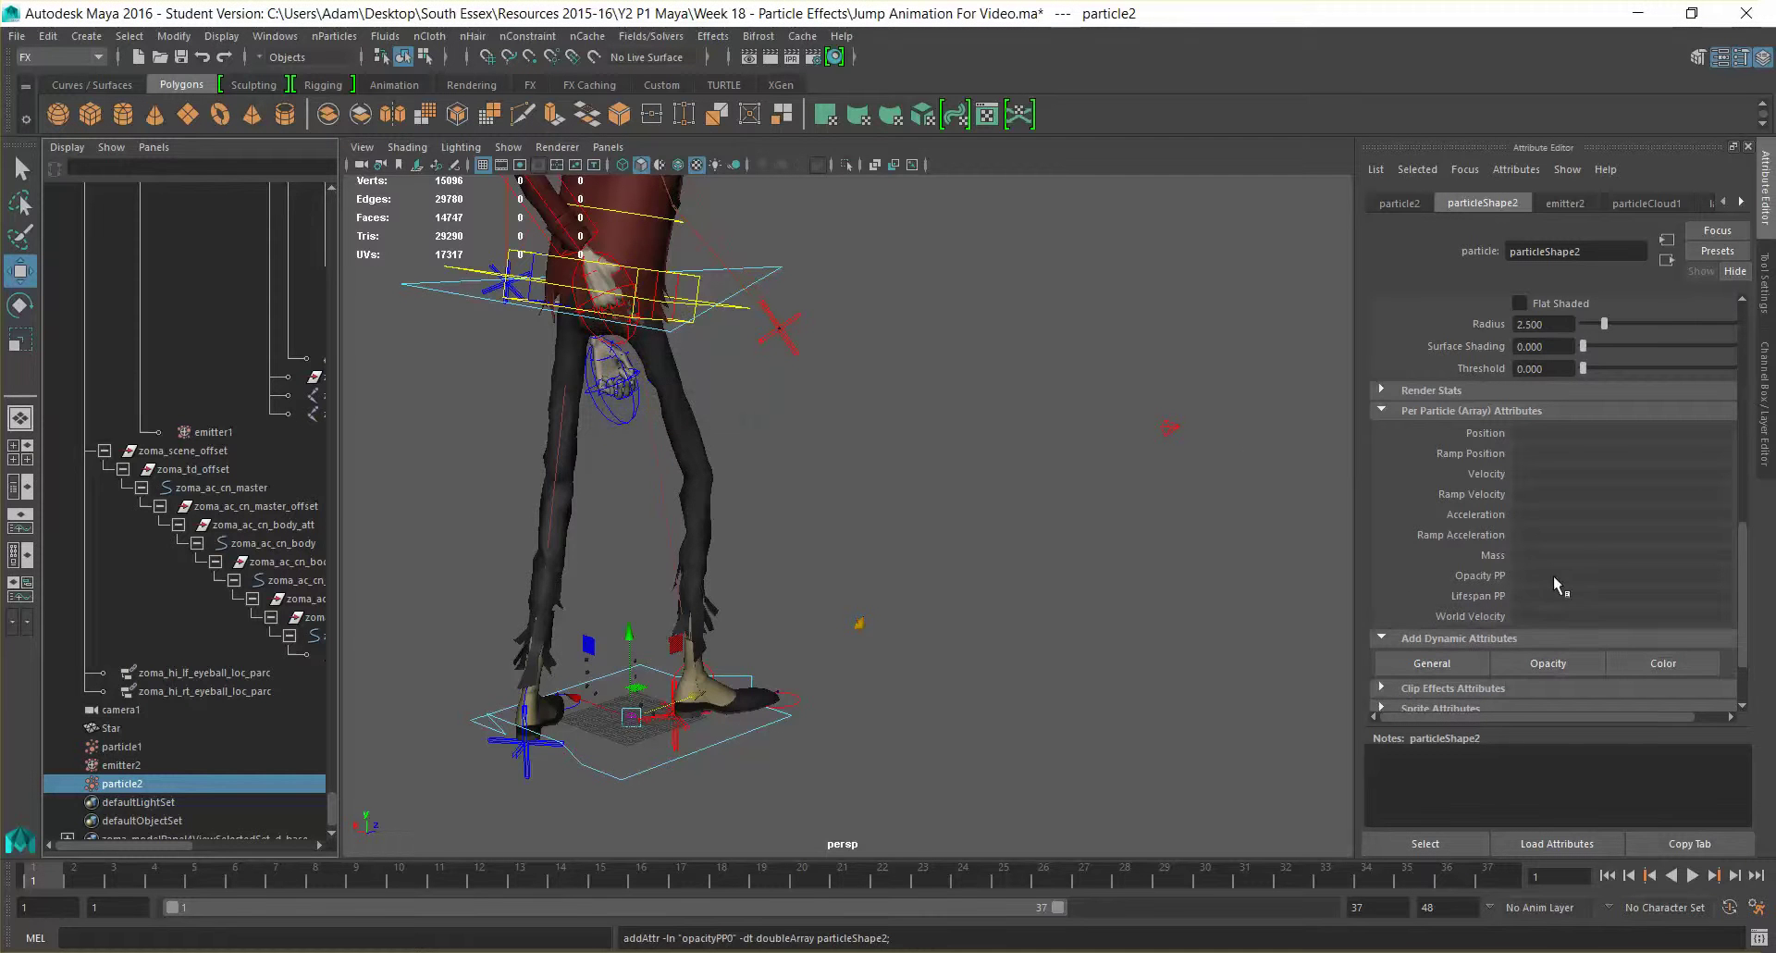
pyautogui.rightClick(1552, 575)
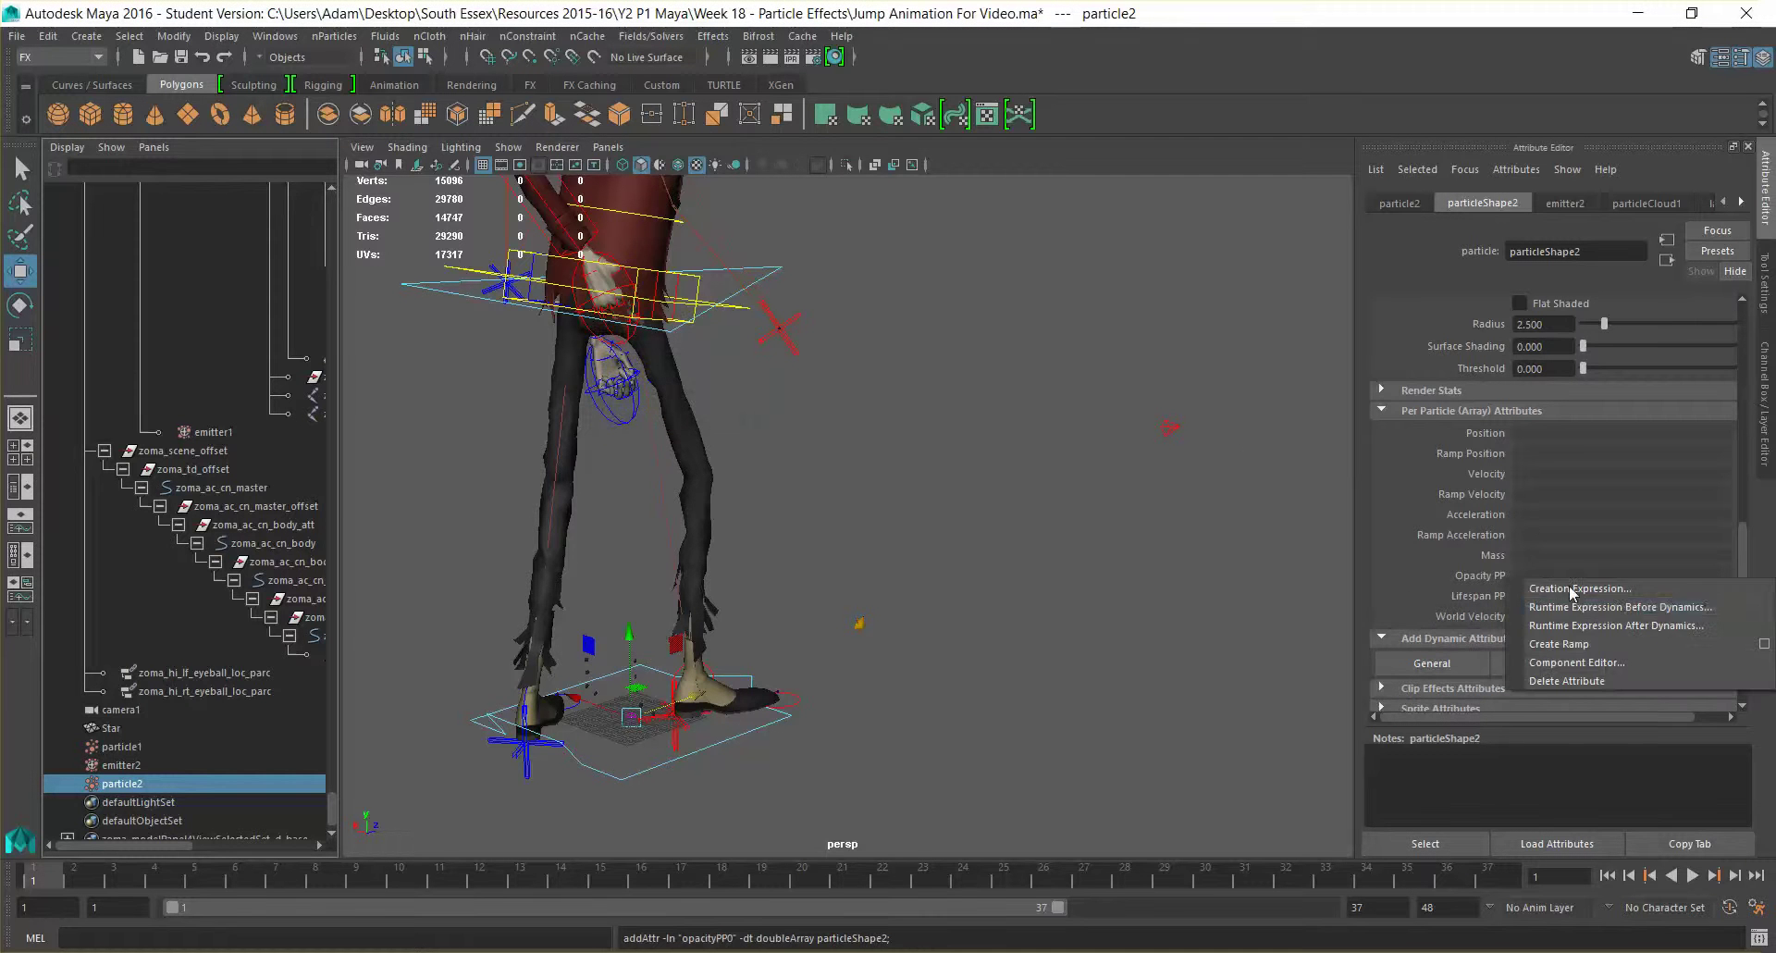
pyautogui.click(1600, 645)
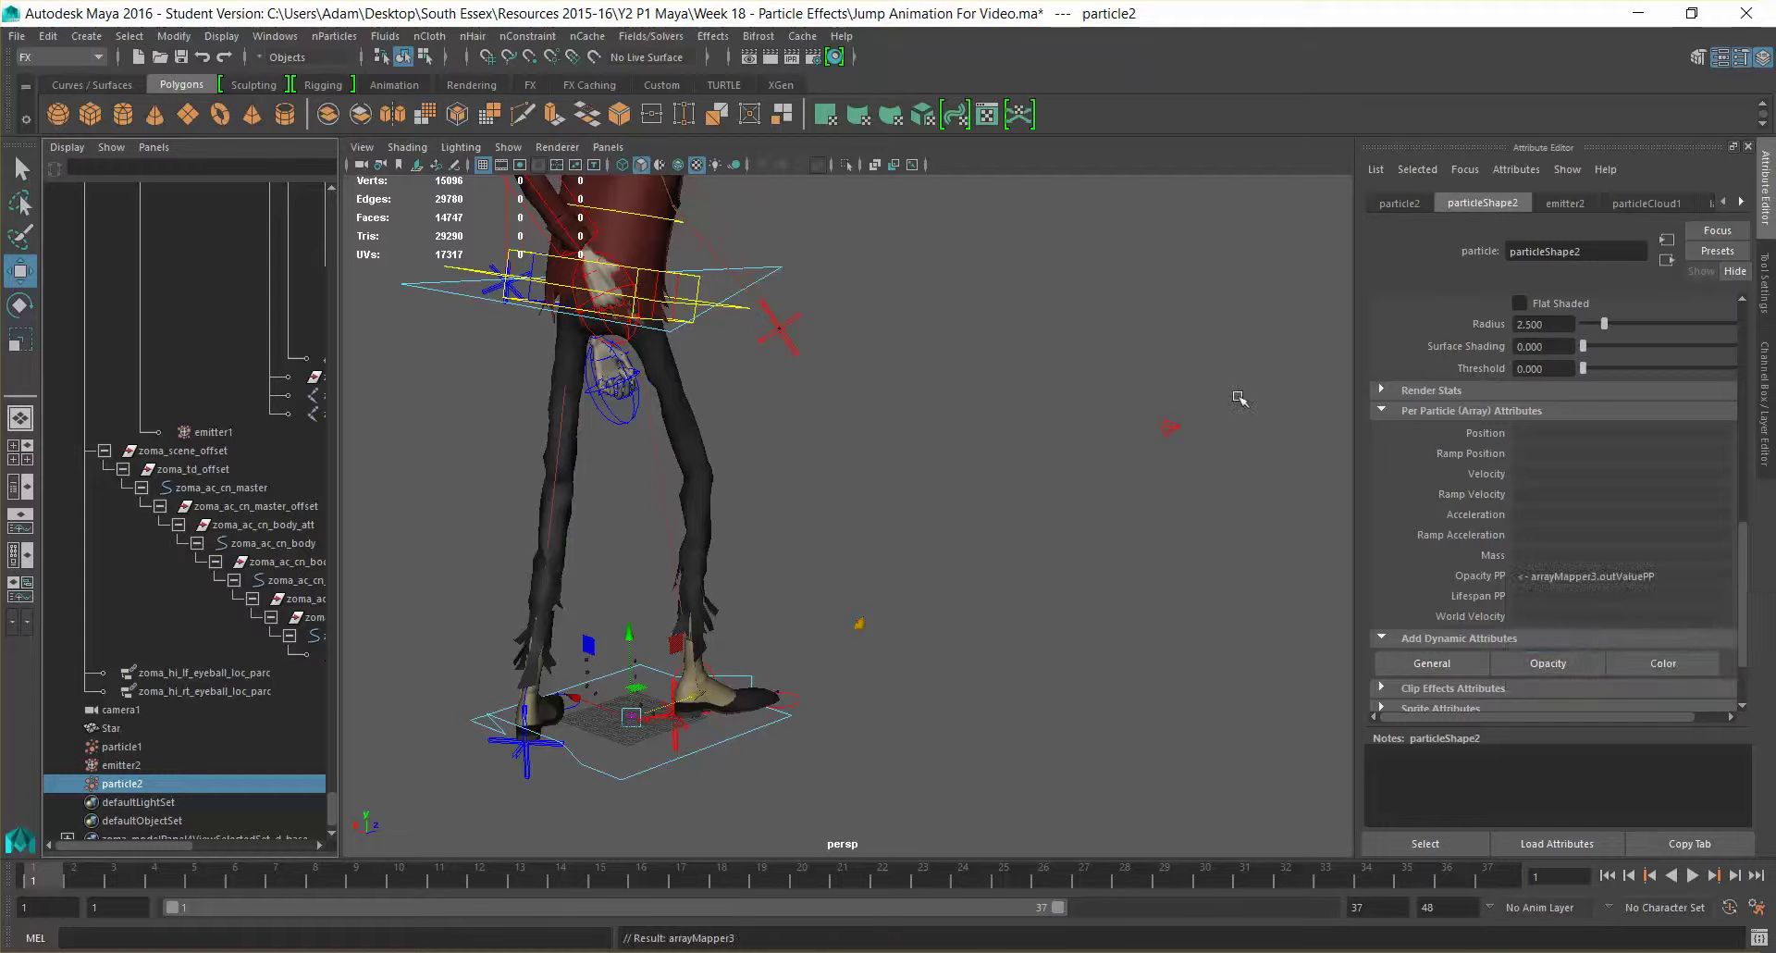
# Compare the Opacity PP ramp of particleShape2 with the Opacity PP ramp of particleShape1.
pyautogui.rightClick(1604, 575)
pyautogui.moveTo(1641, 592)
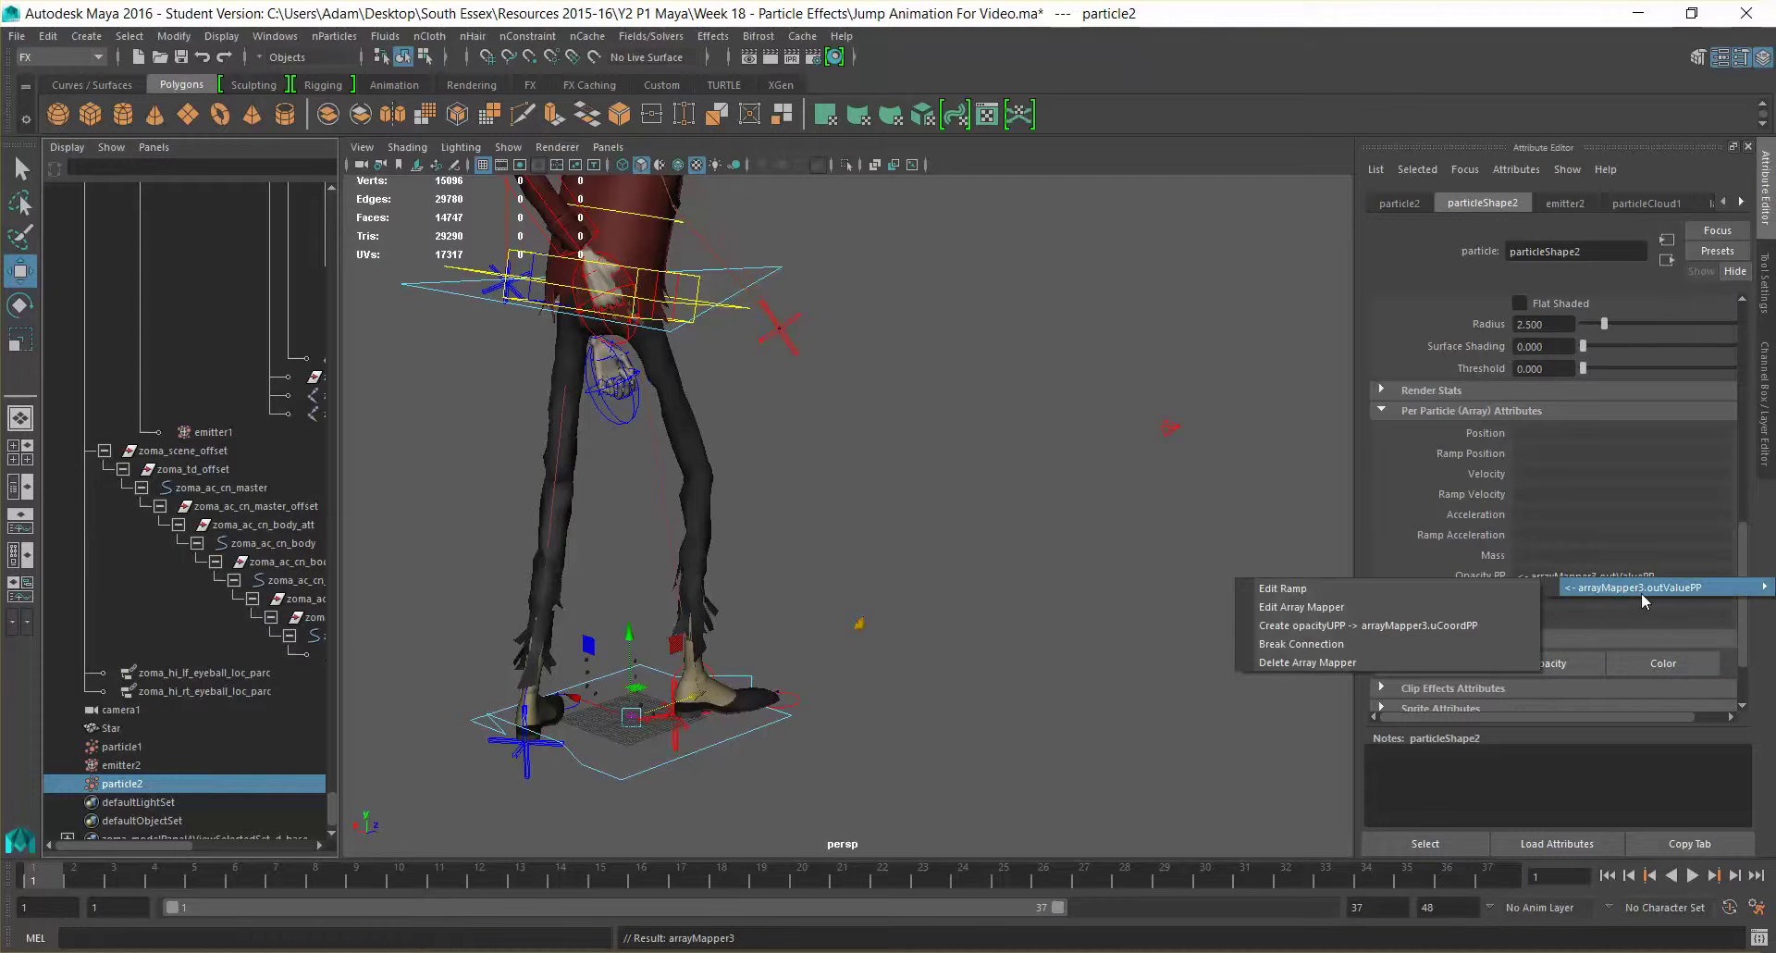
pyautogui.click(1441, 587)
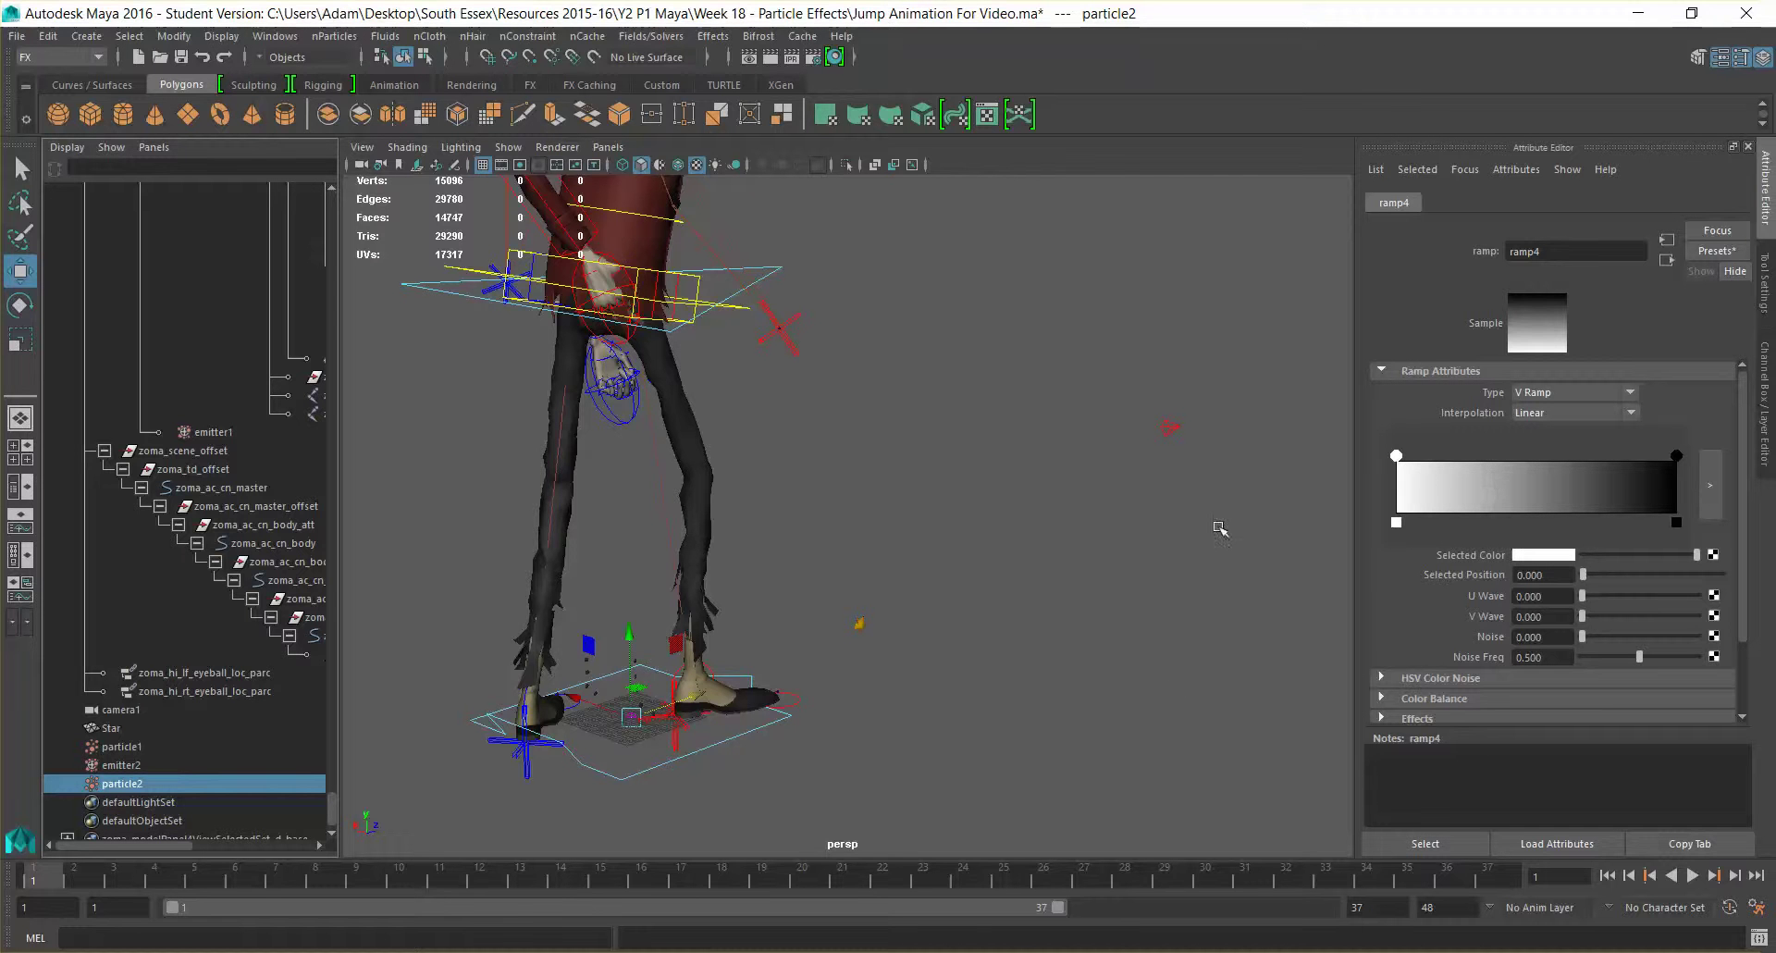
pyautogui.click(158, 747)
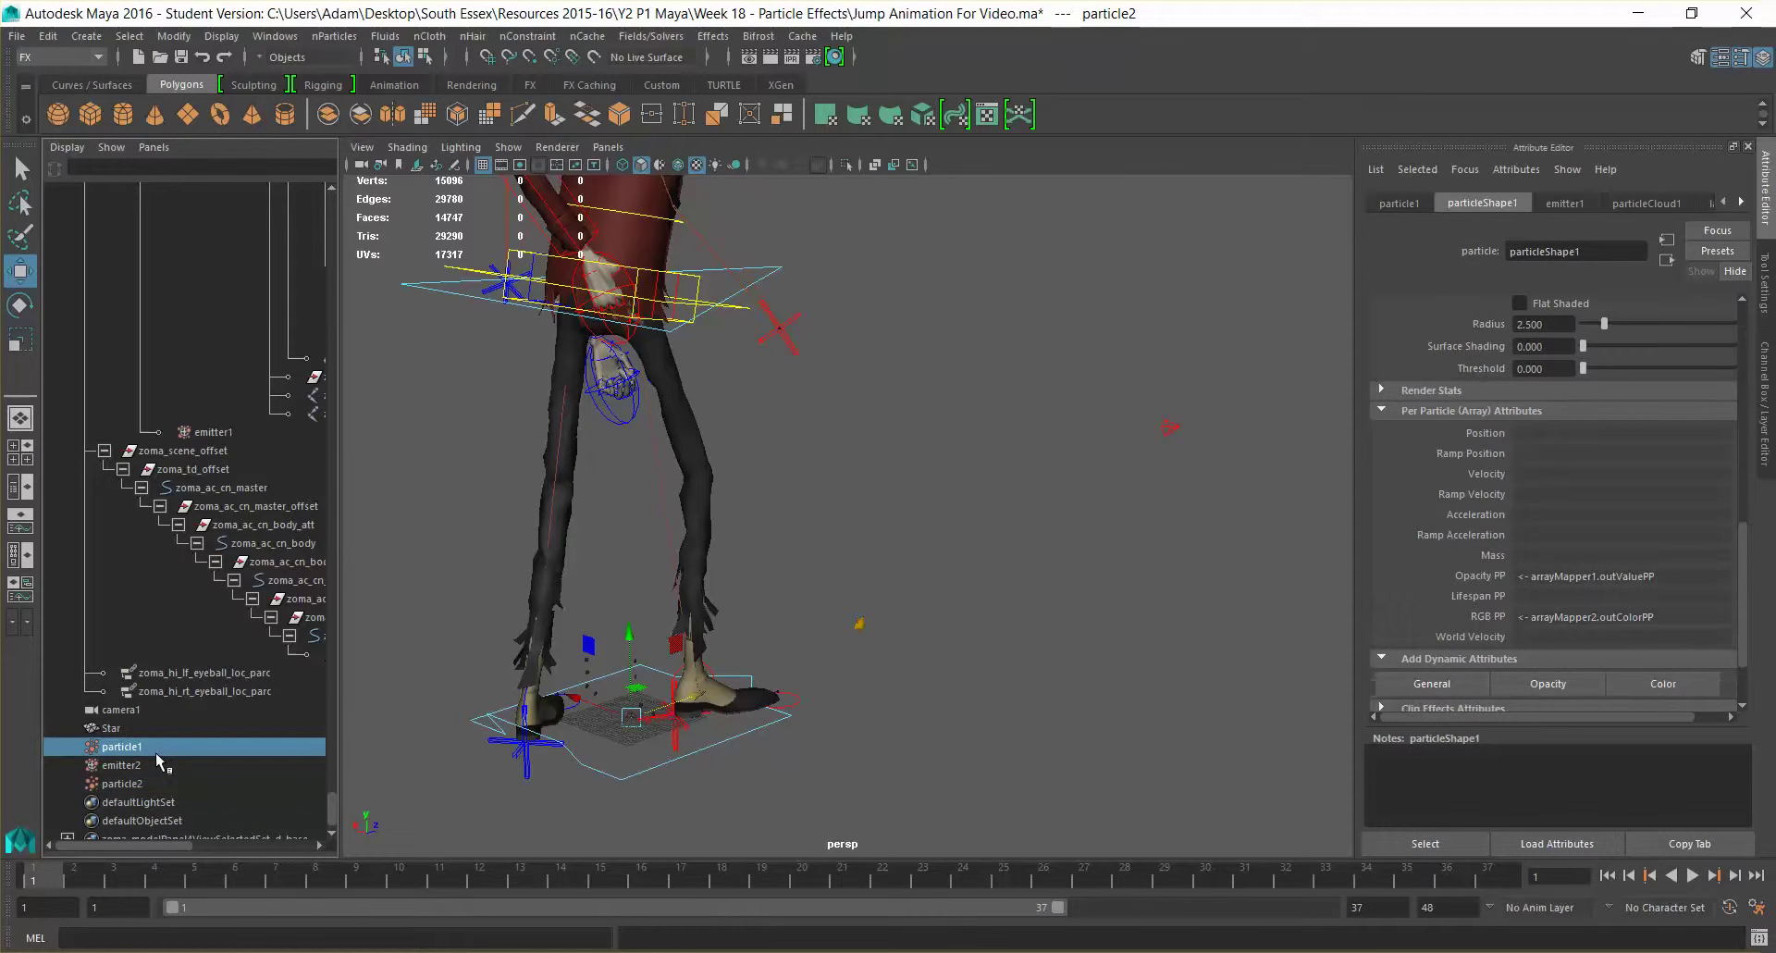
pyautogui.rightClick(1577, 588)
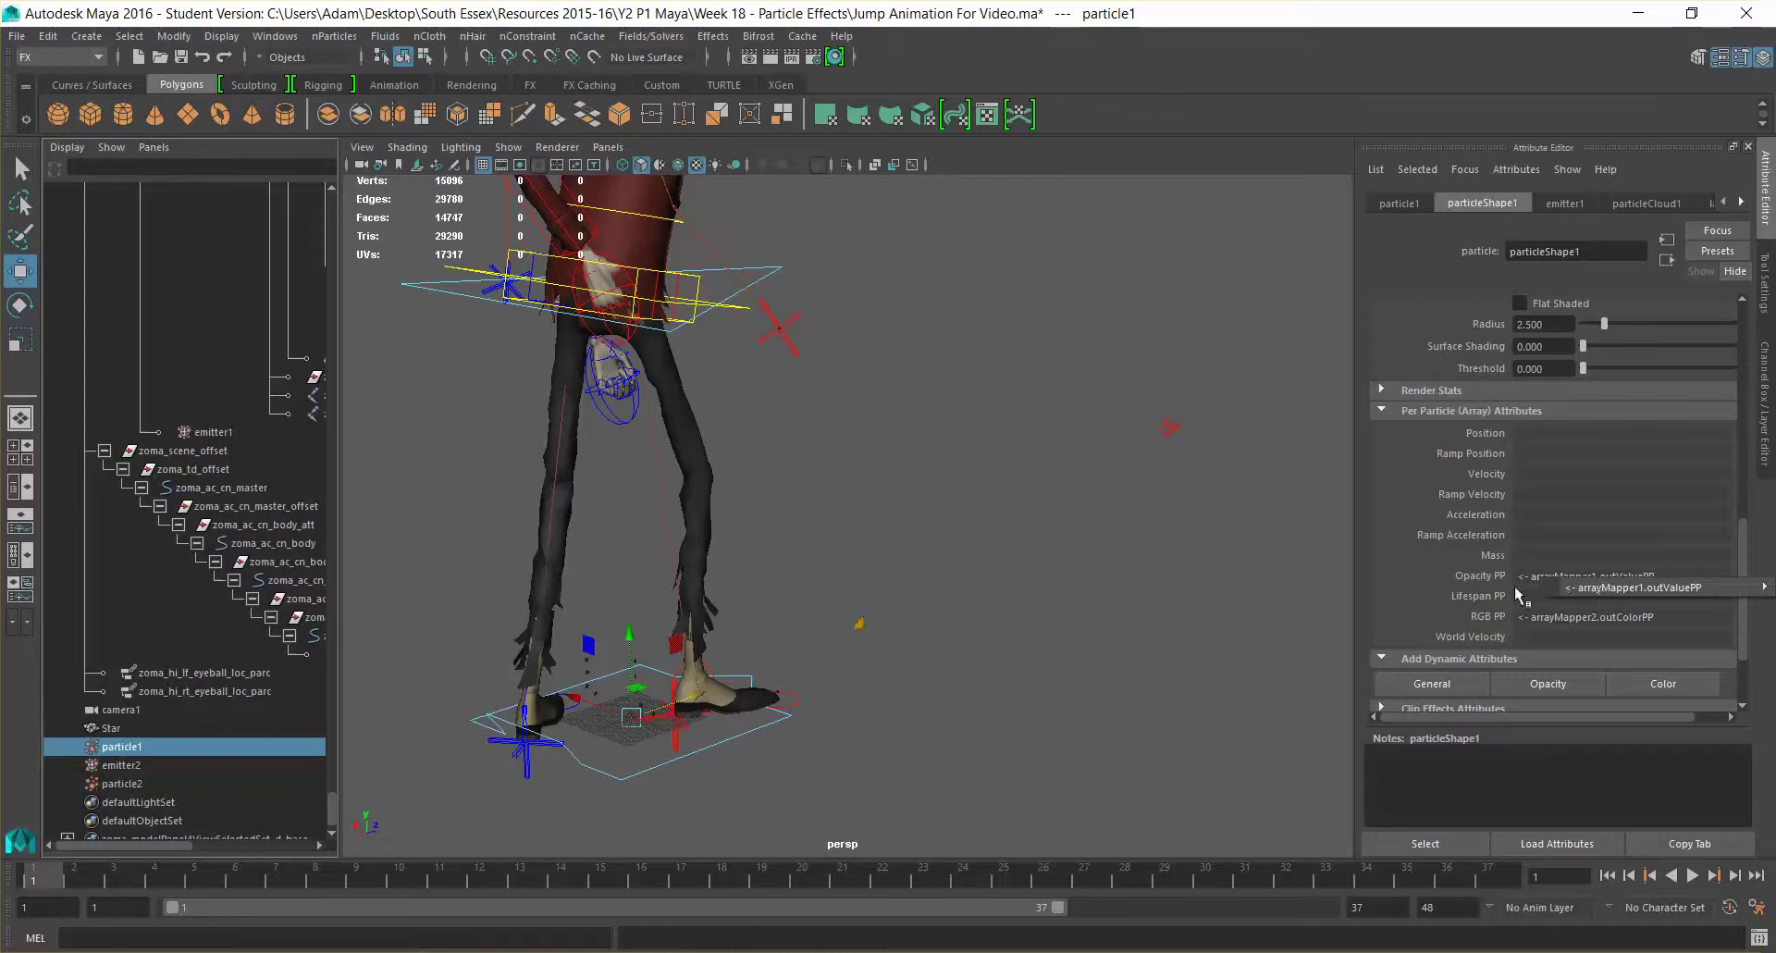
pyautogui.moveTo(1566, 594)
pyautogui.click(1281, 588)
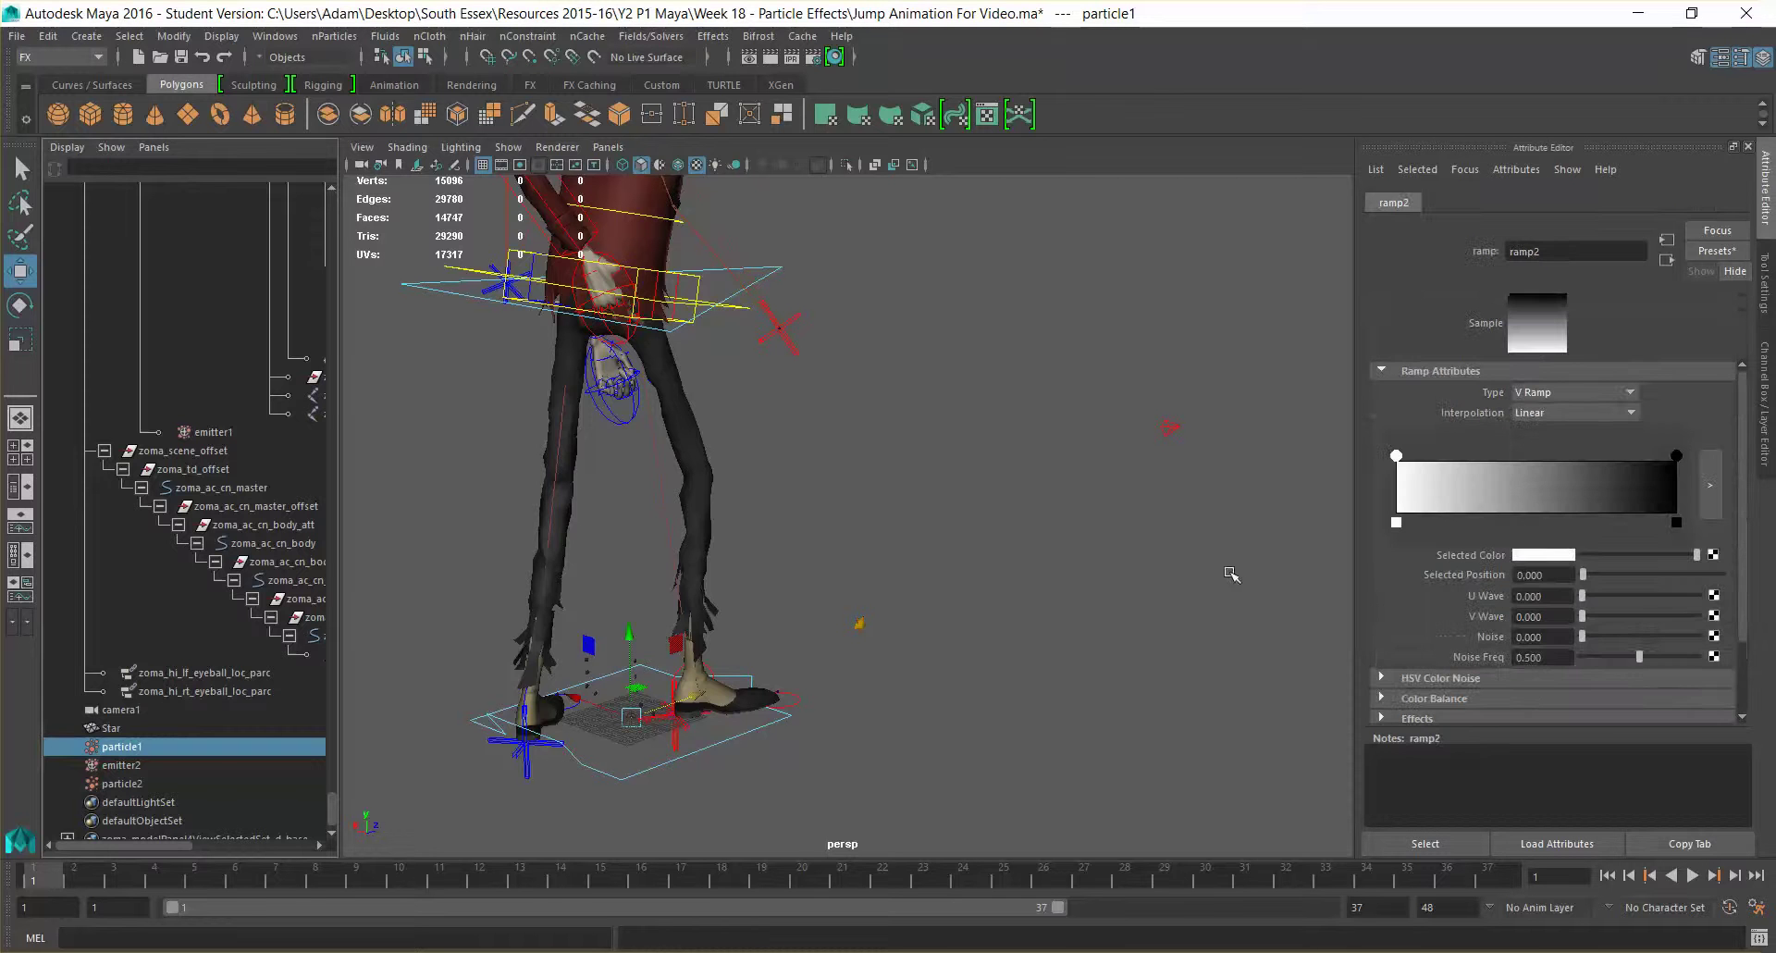
# Add a per-particle color attribute to particleShape2 and create a ramp for its RGB PP.
pyautogui.click(162, 784)
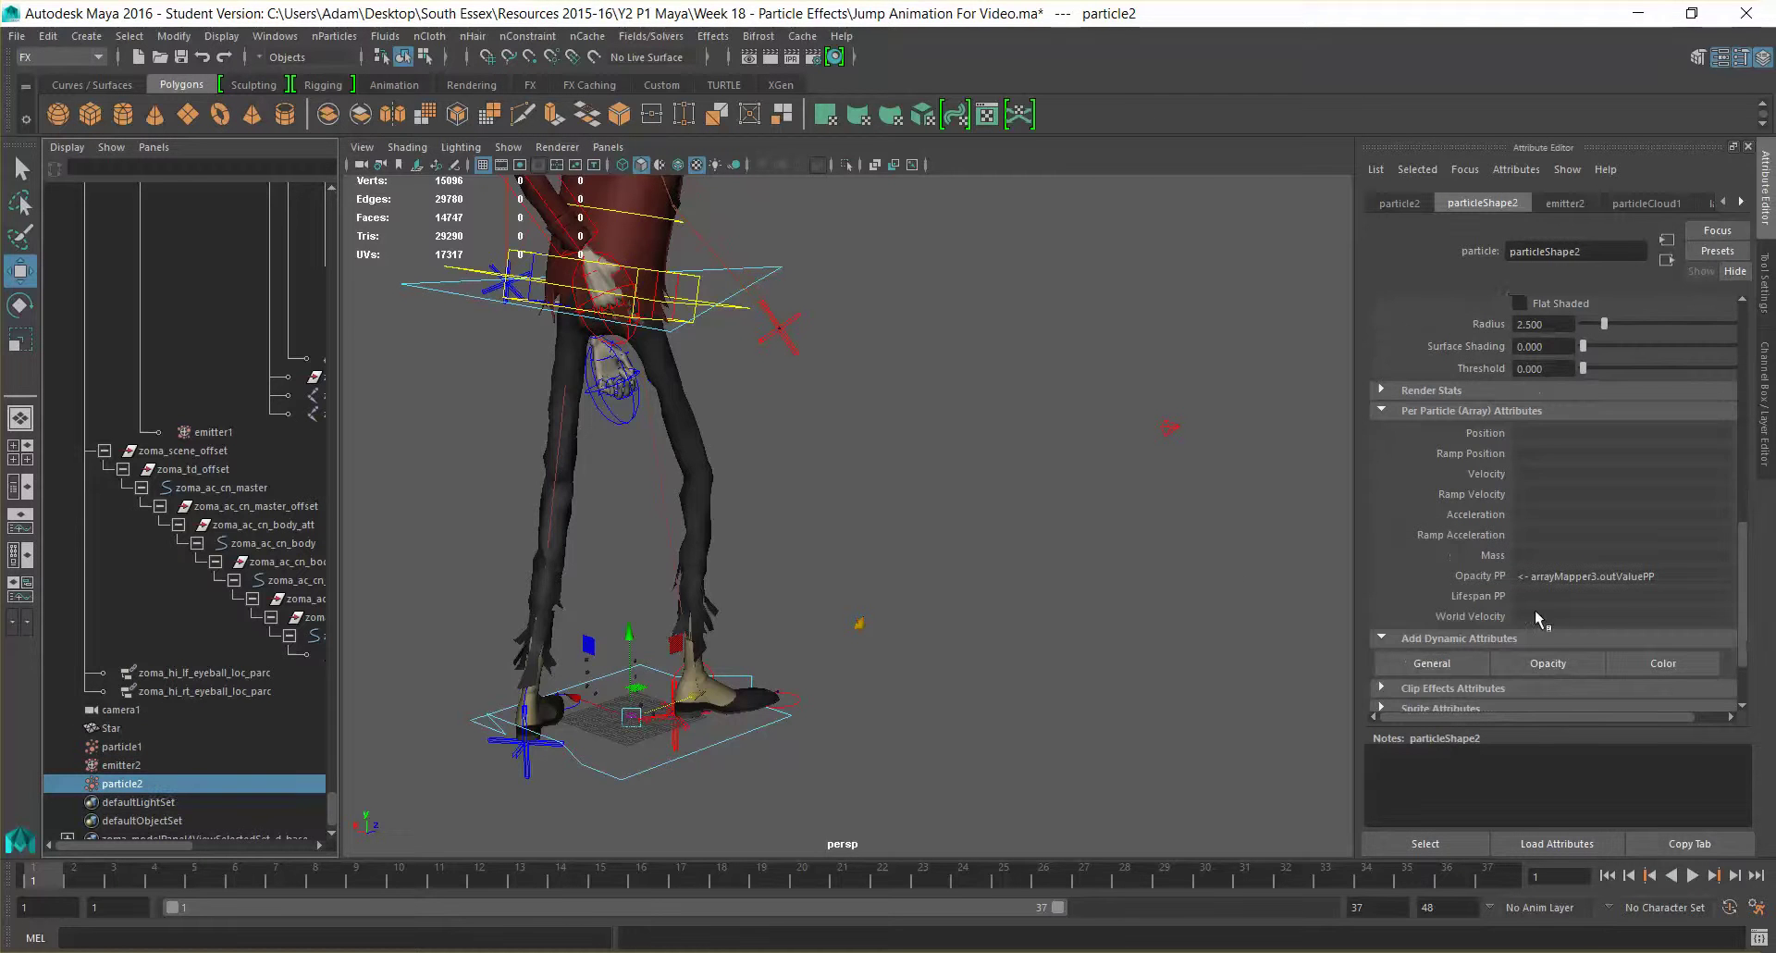
pyautogui.click(1652, 659)
pyautogui.click(656, 381)
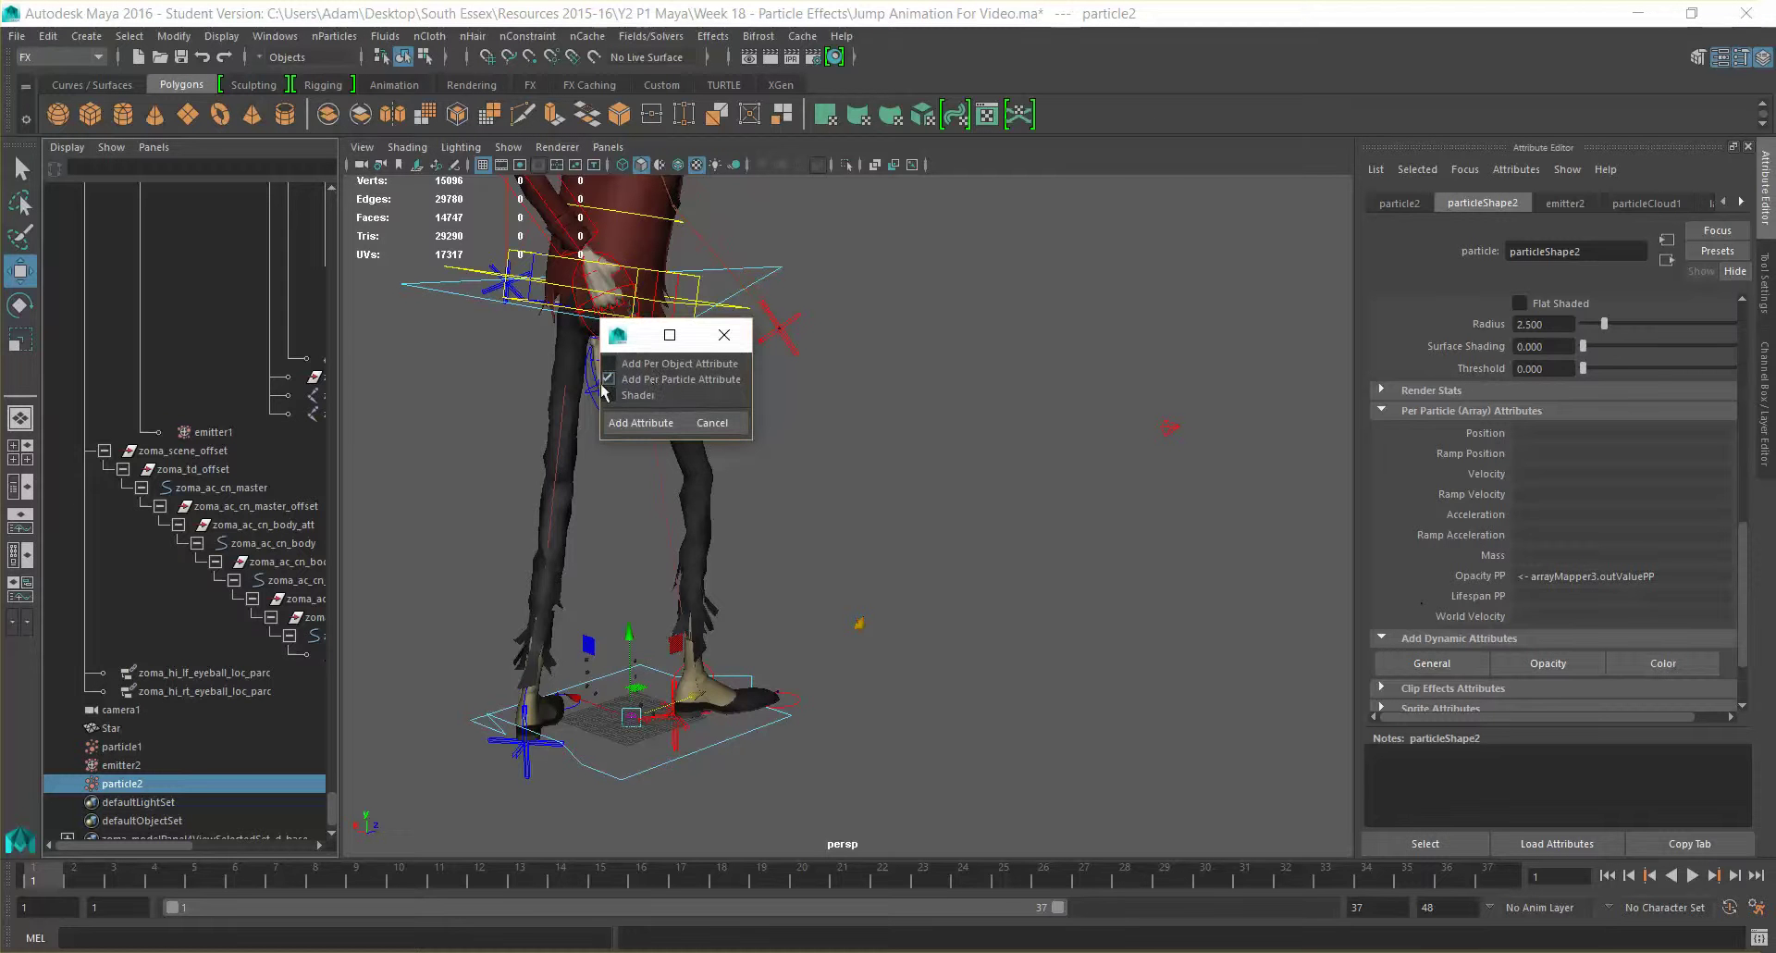
pyautogui.click(641, 423)
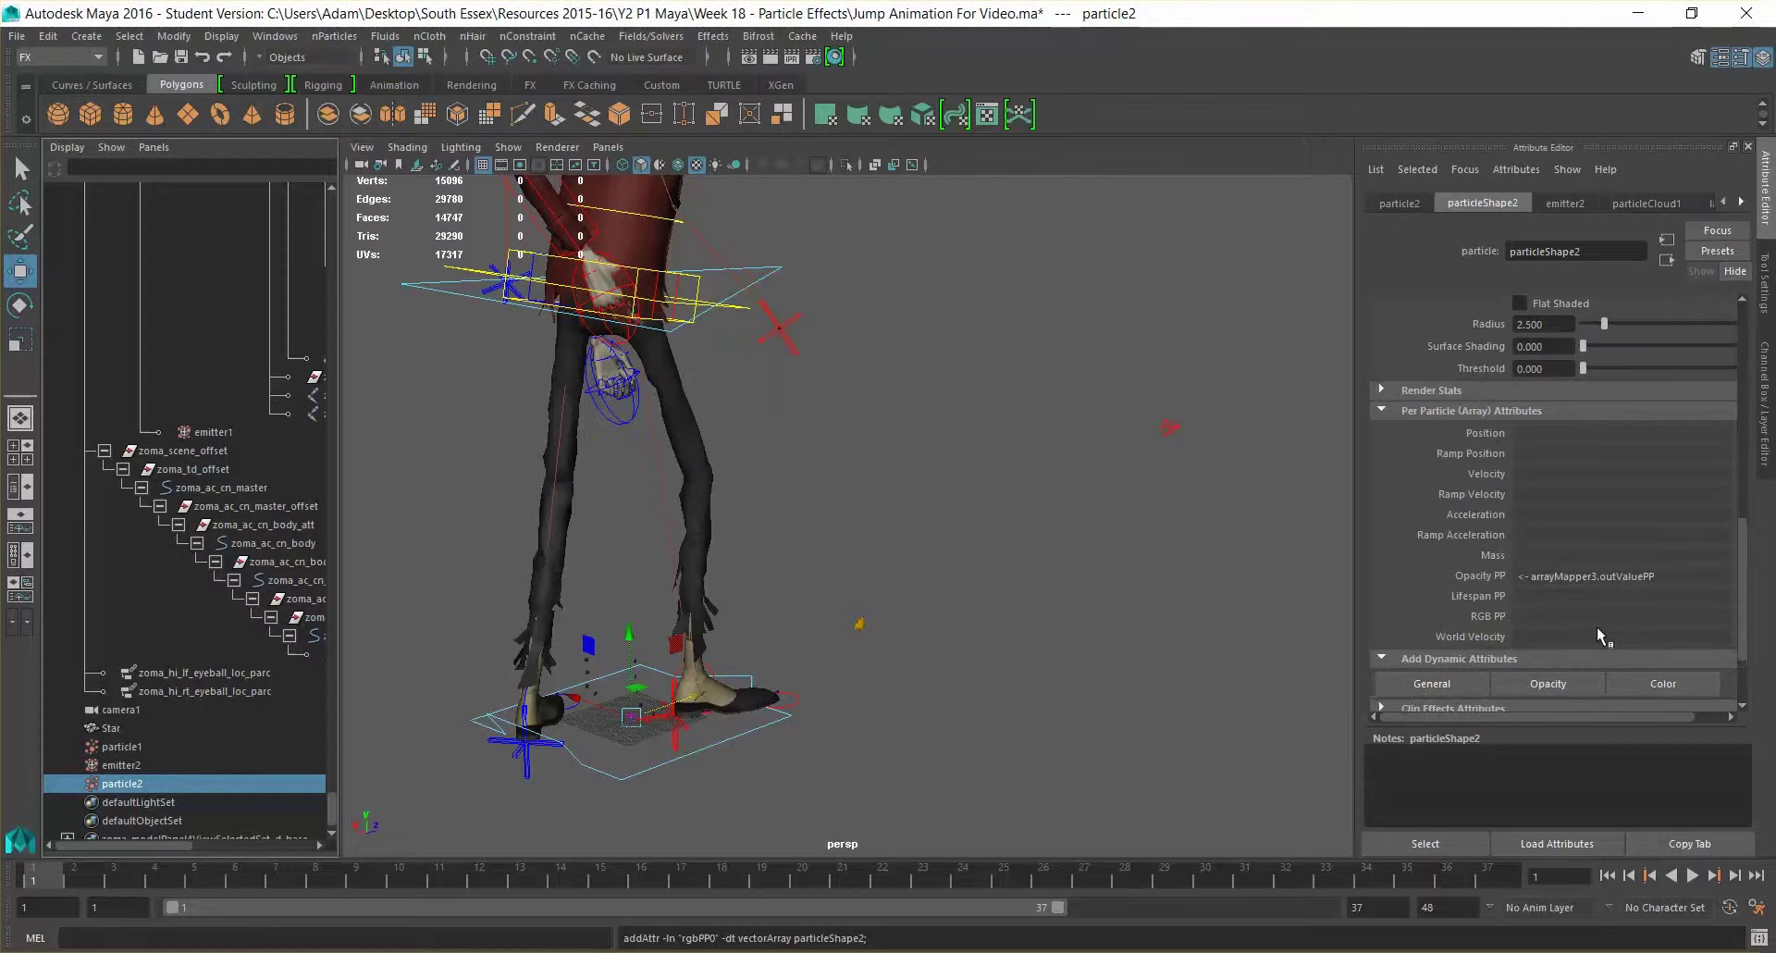
pyautogui.rightClick(1563, 620)
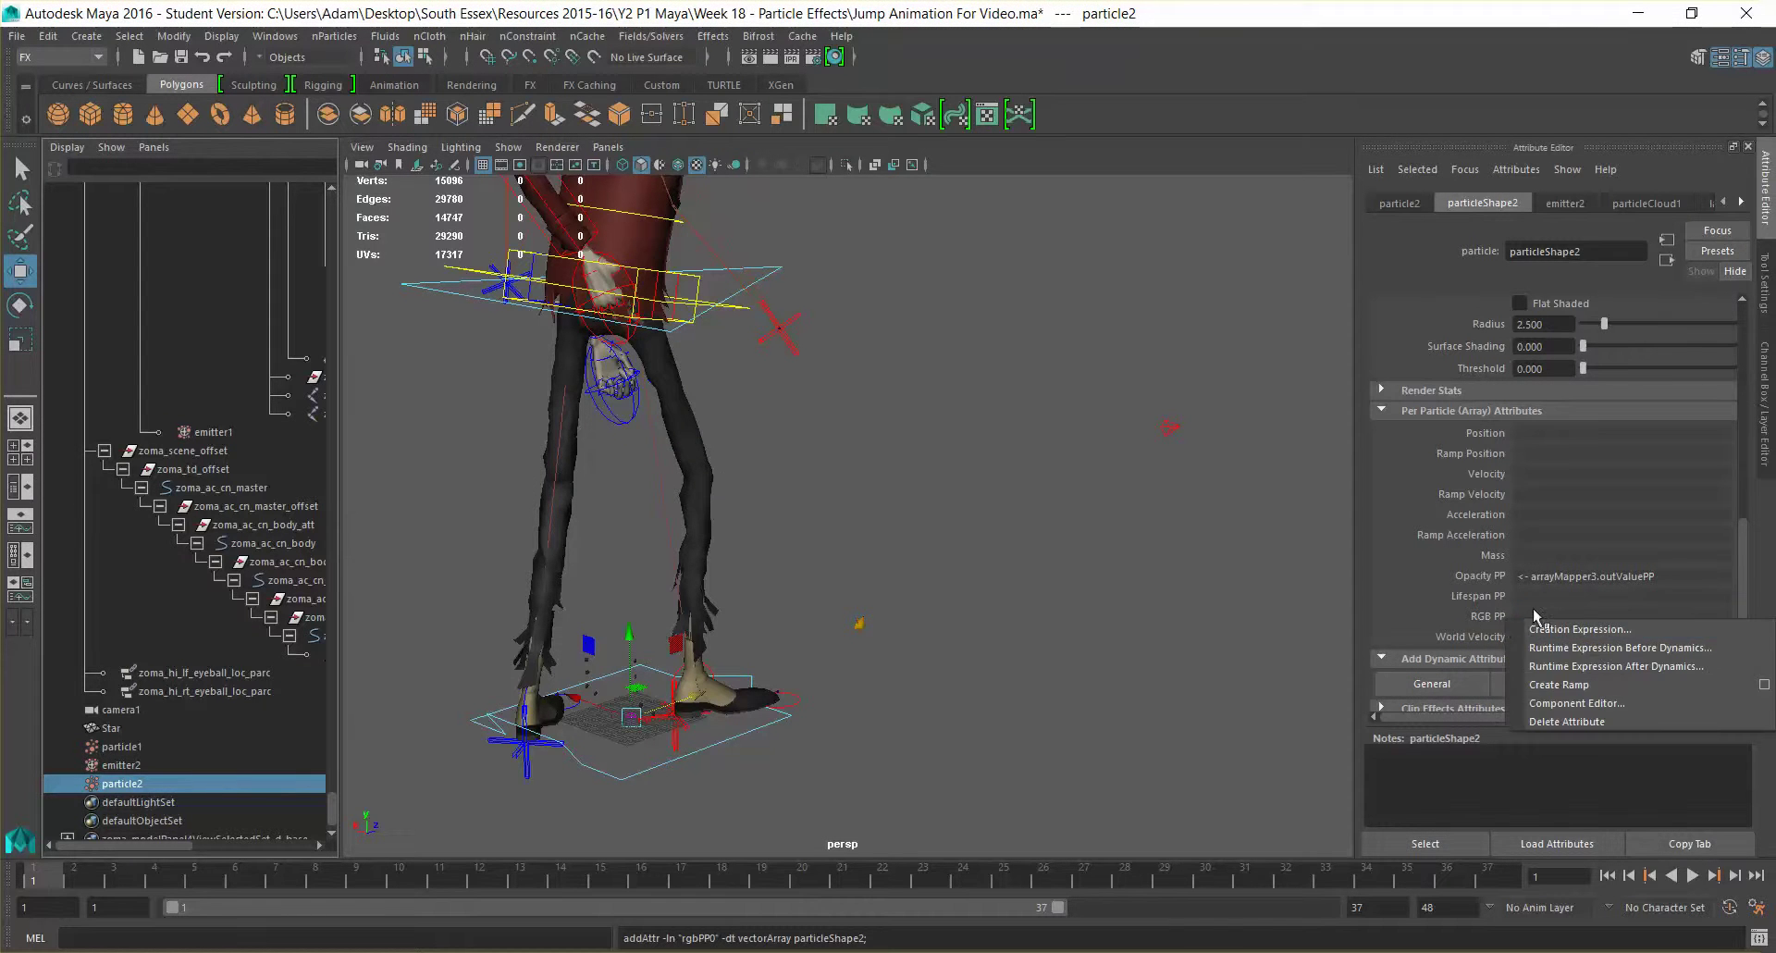
pyautogui.click(1584, 684)
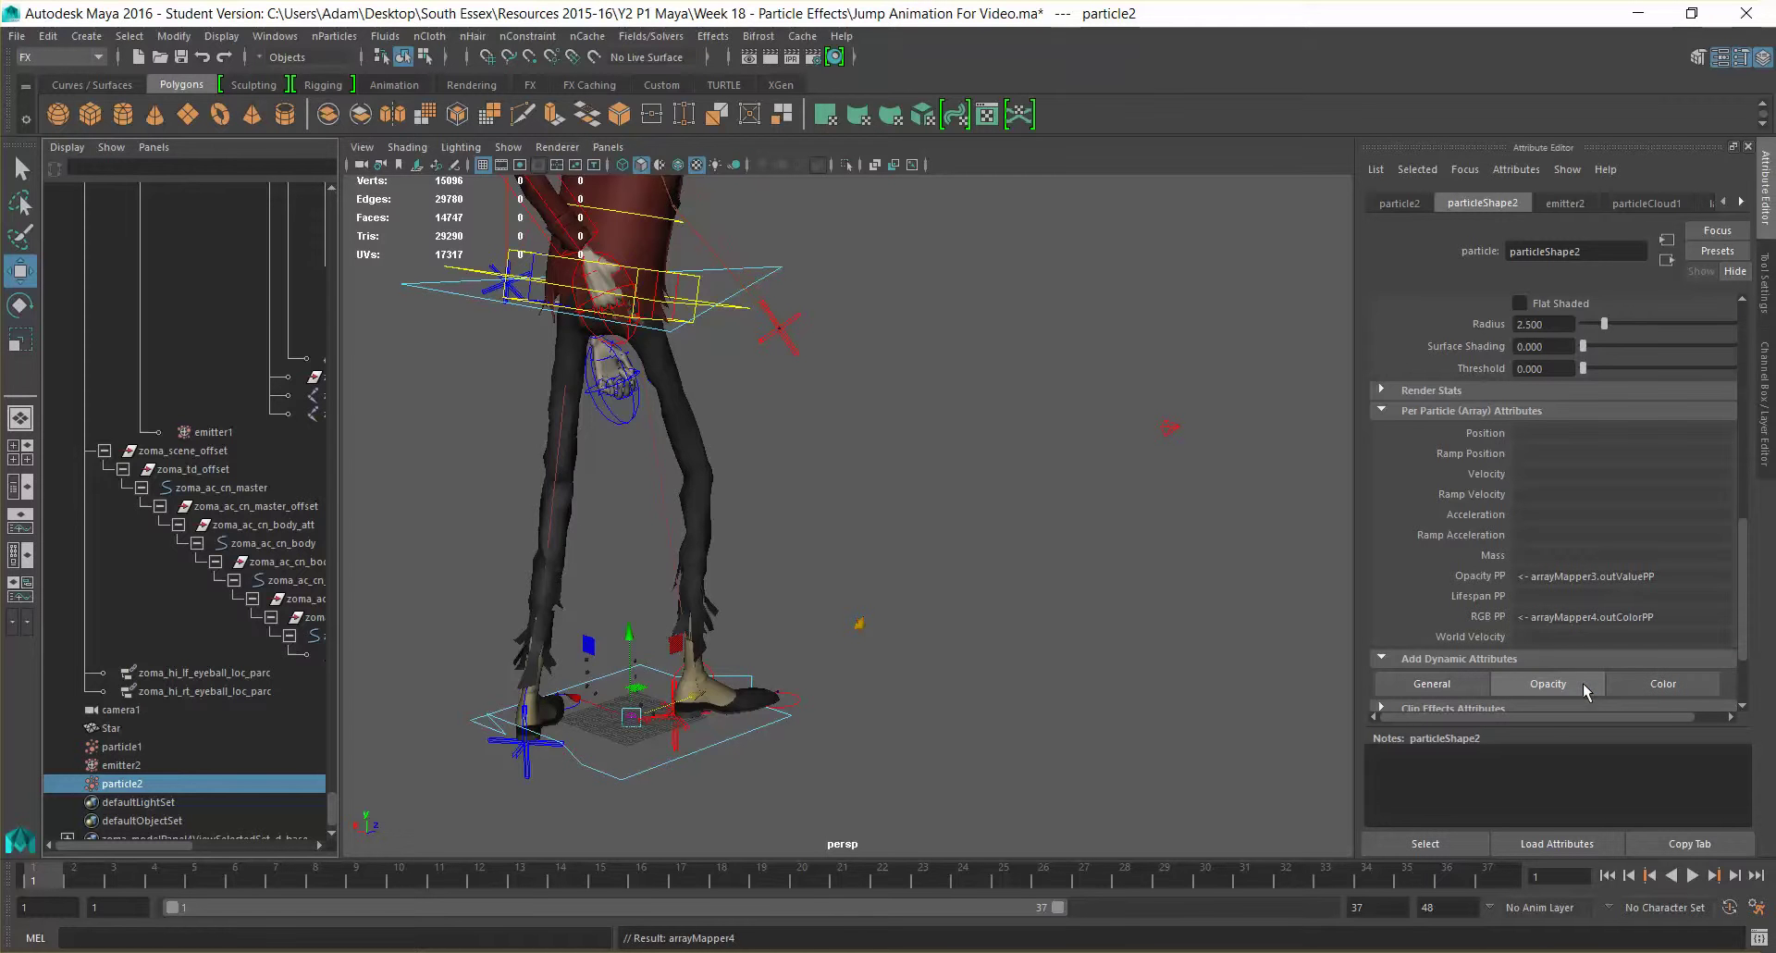
# Edit particleShape2's RGB PP ramp to run from red to yellow, adding an orange marker near the red end at position 0.059.
pyautogui.rightClick(1563, 620)
pyautogui.moveTo(1593, 635)
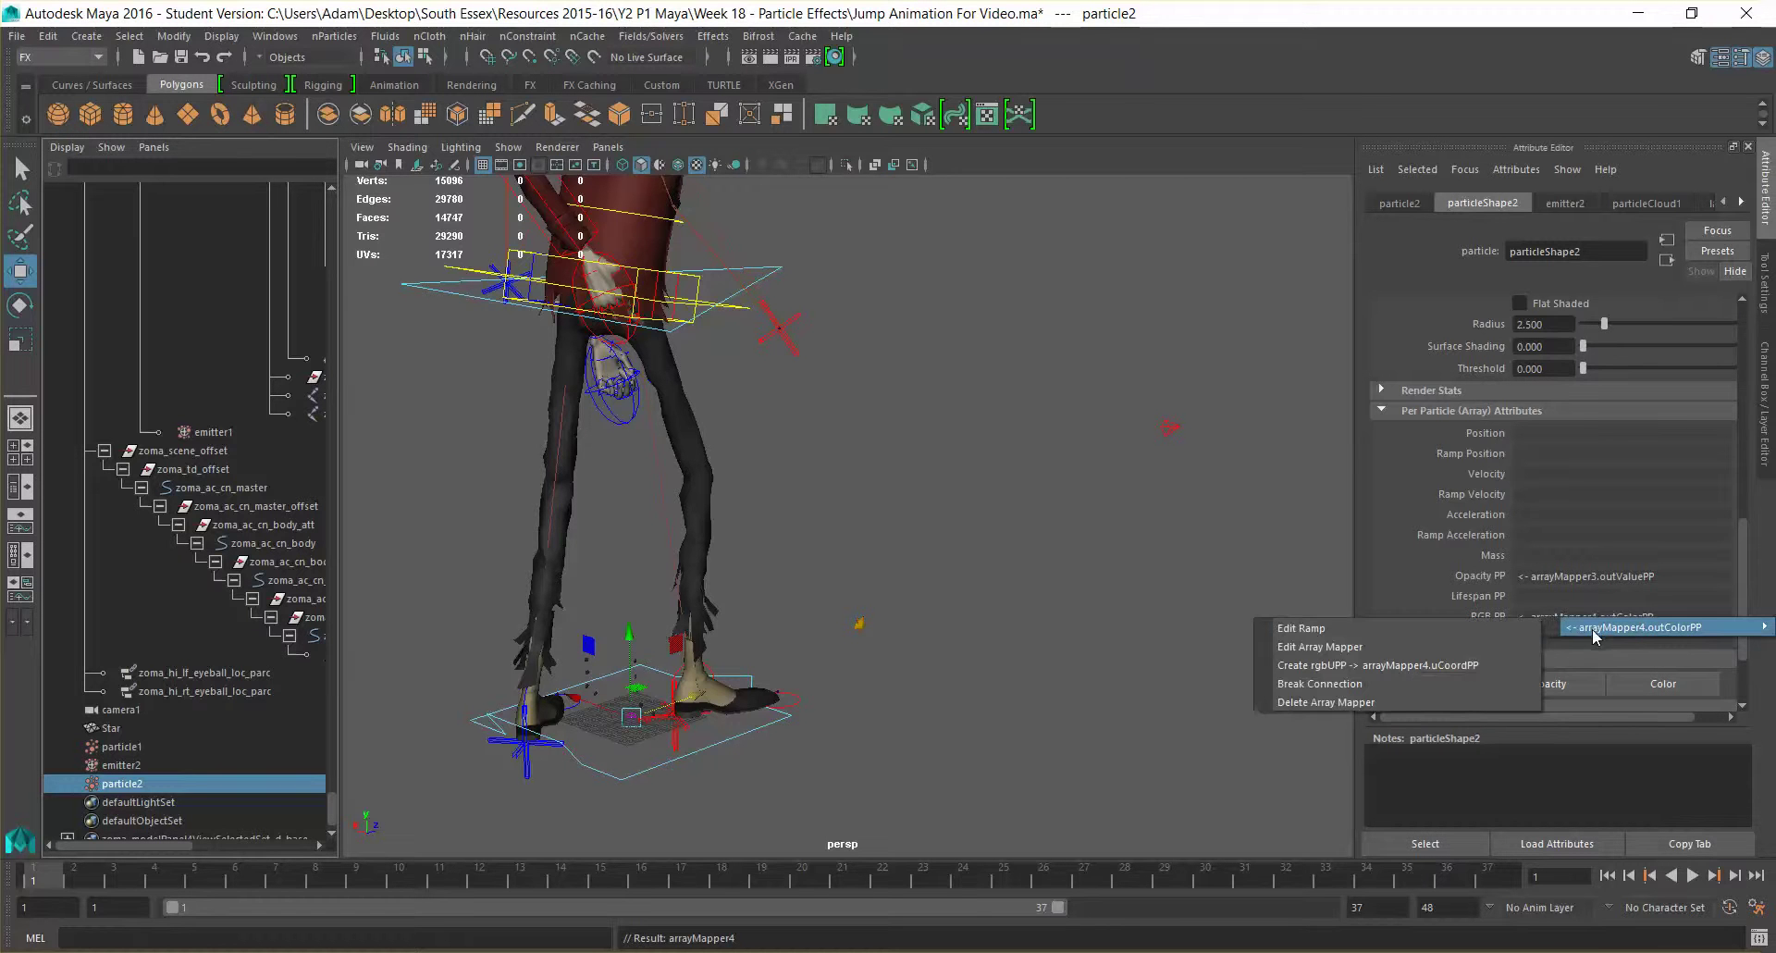
pyautogui.click(1475, 629)
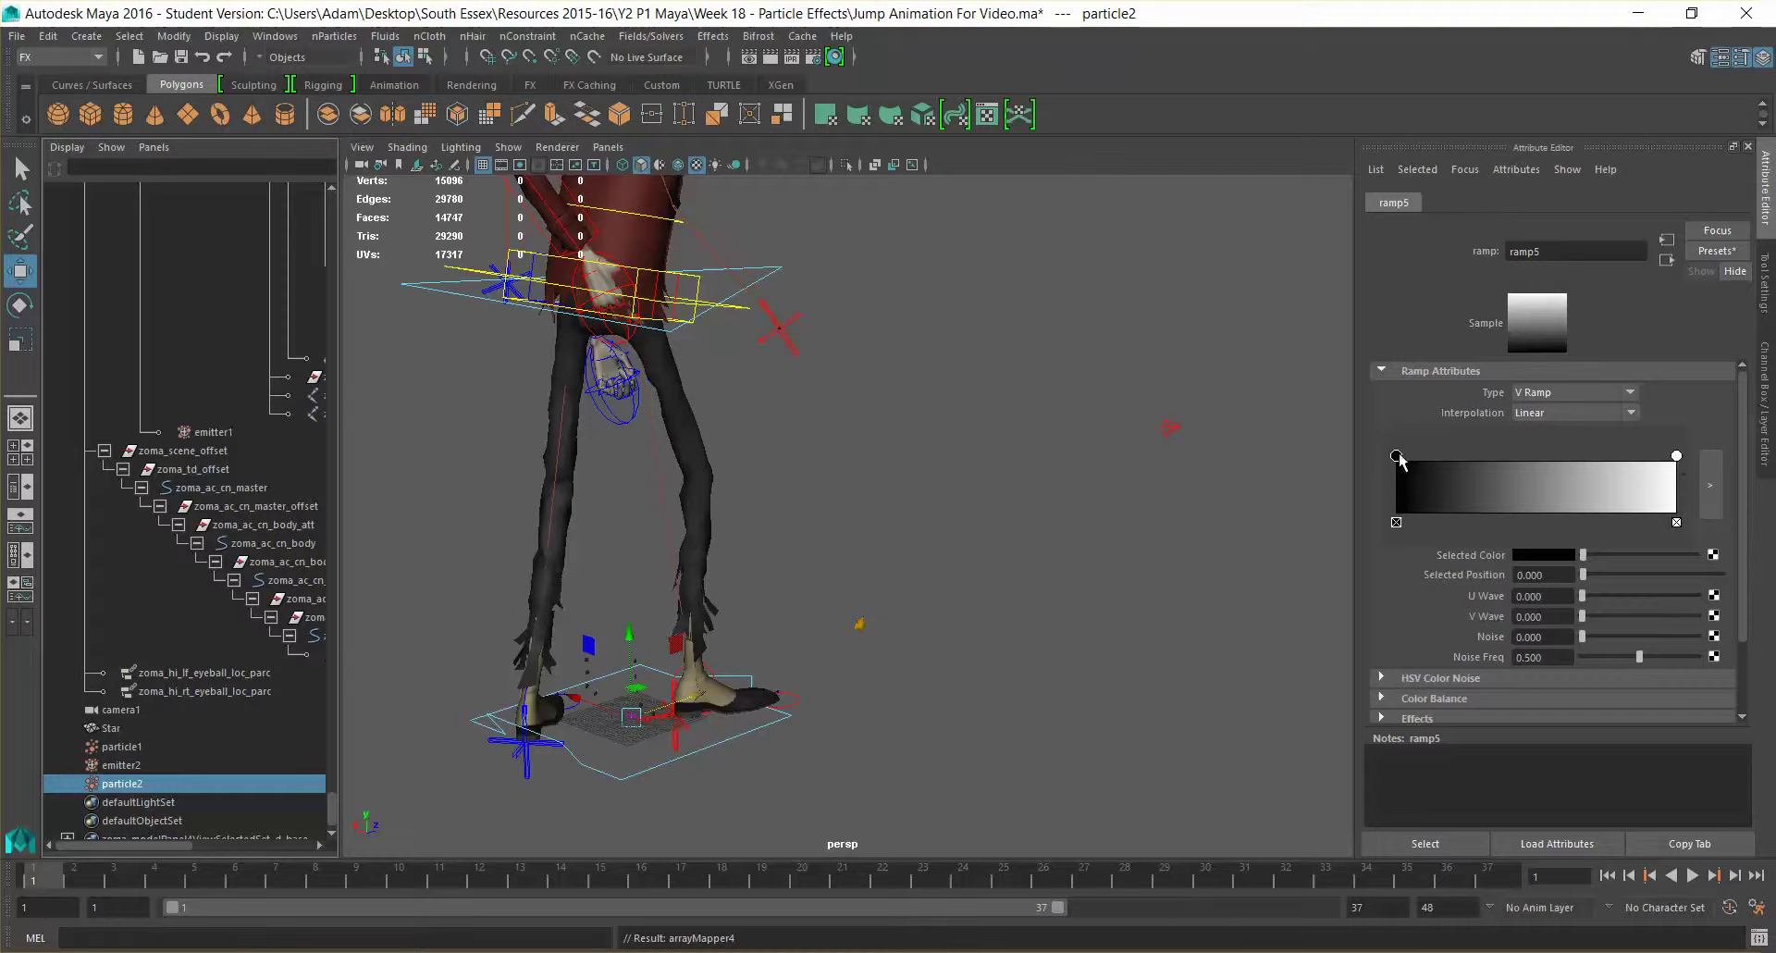
pyautogui.click(1545, 555)
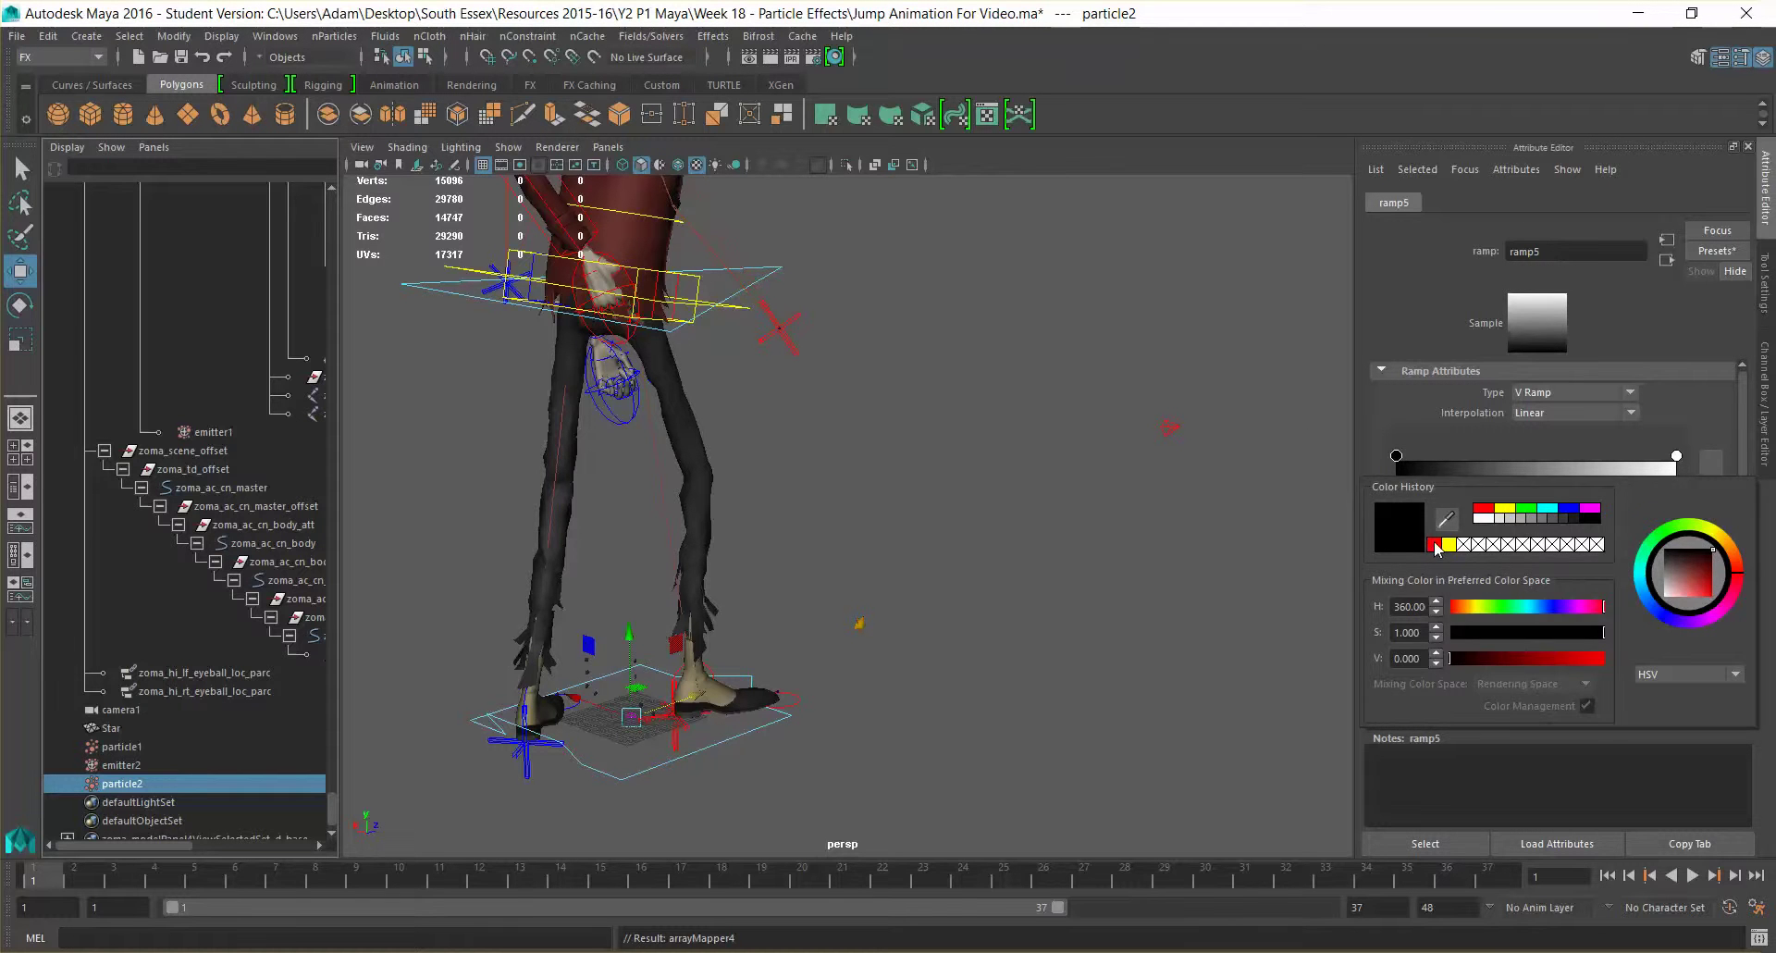
pyautogui.click(1433, 544)
pyautogui.click(1676, 456)
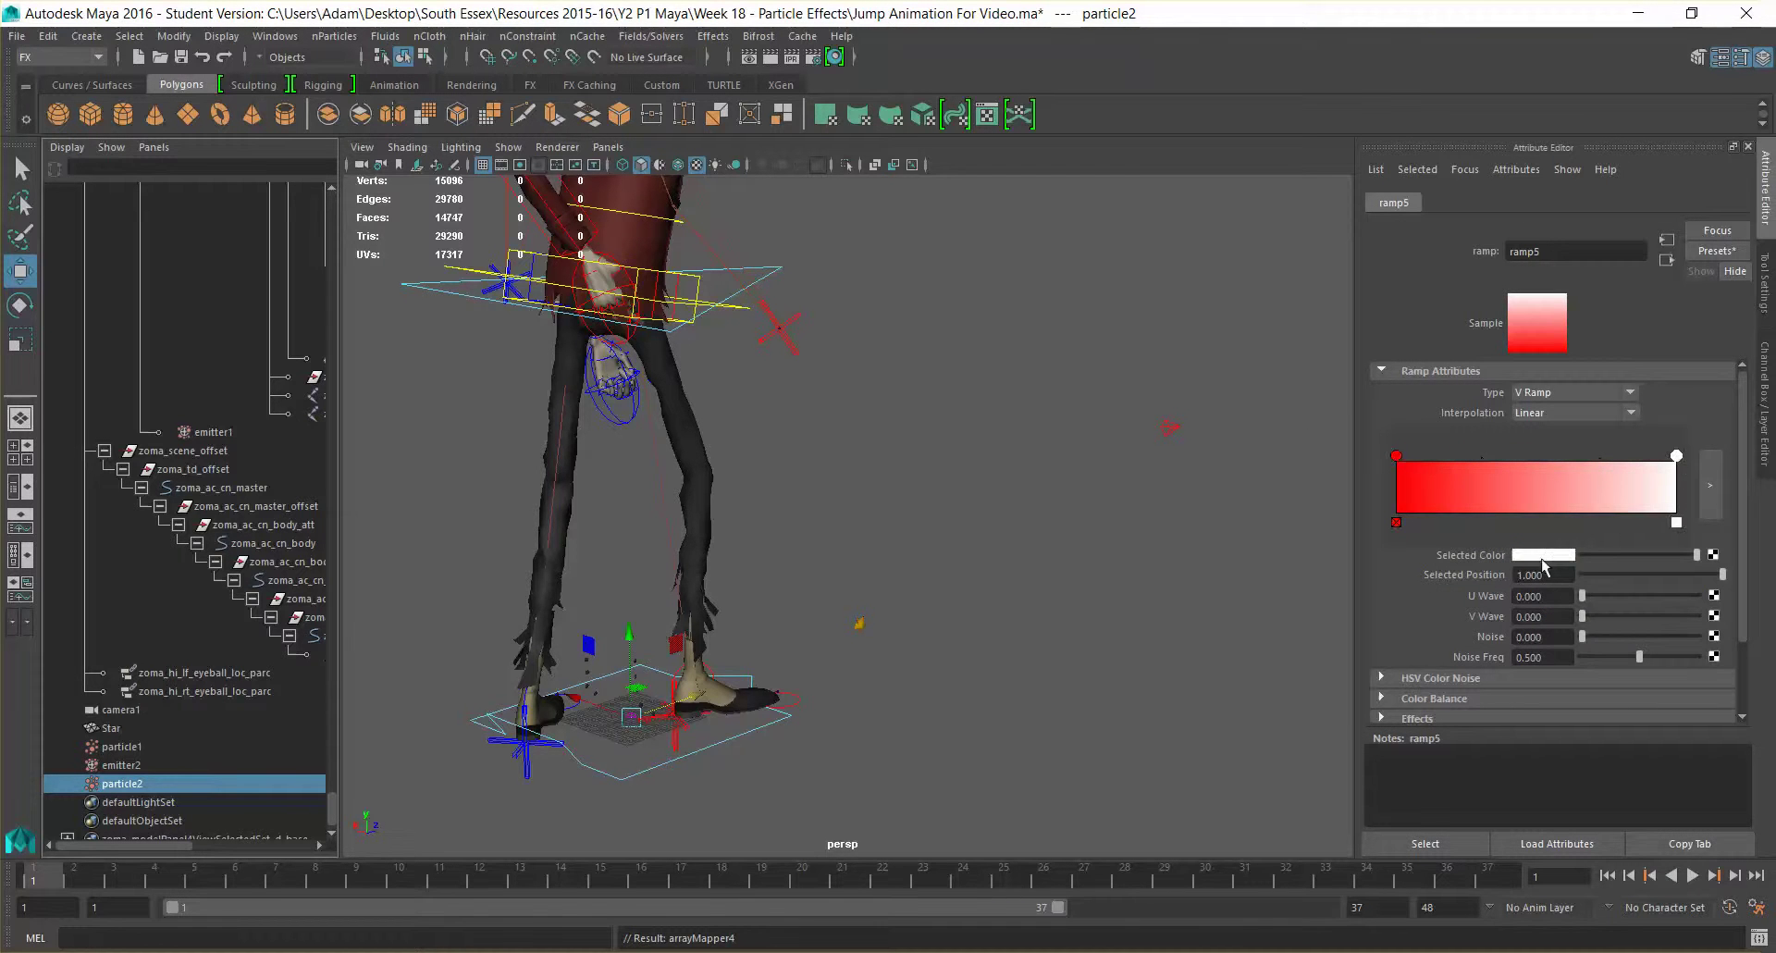
pyautogui.click(1542, 556)
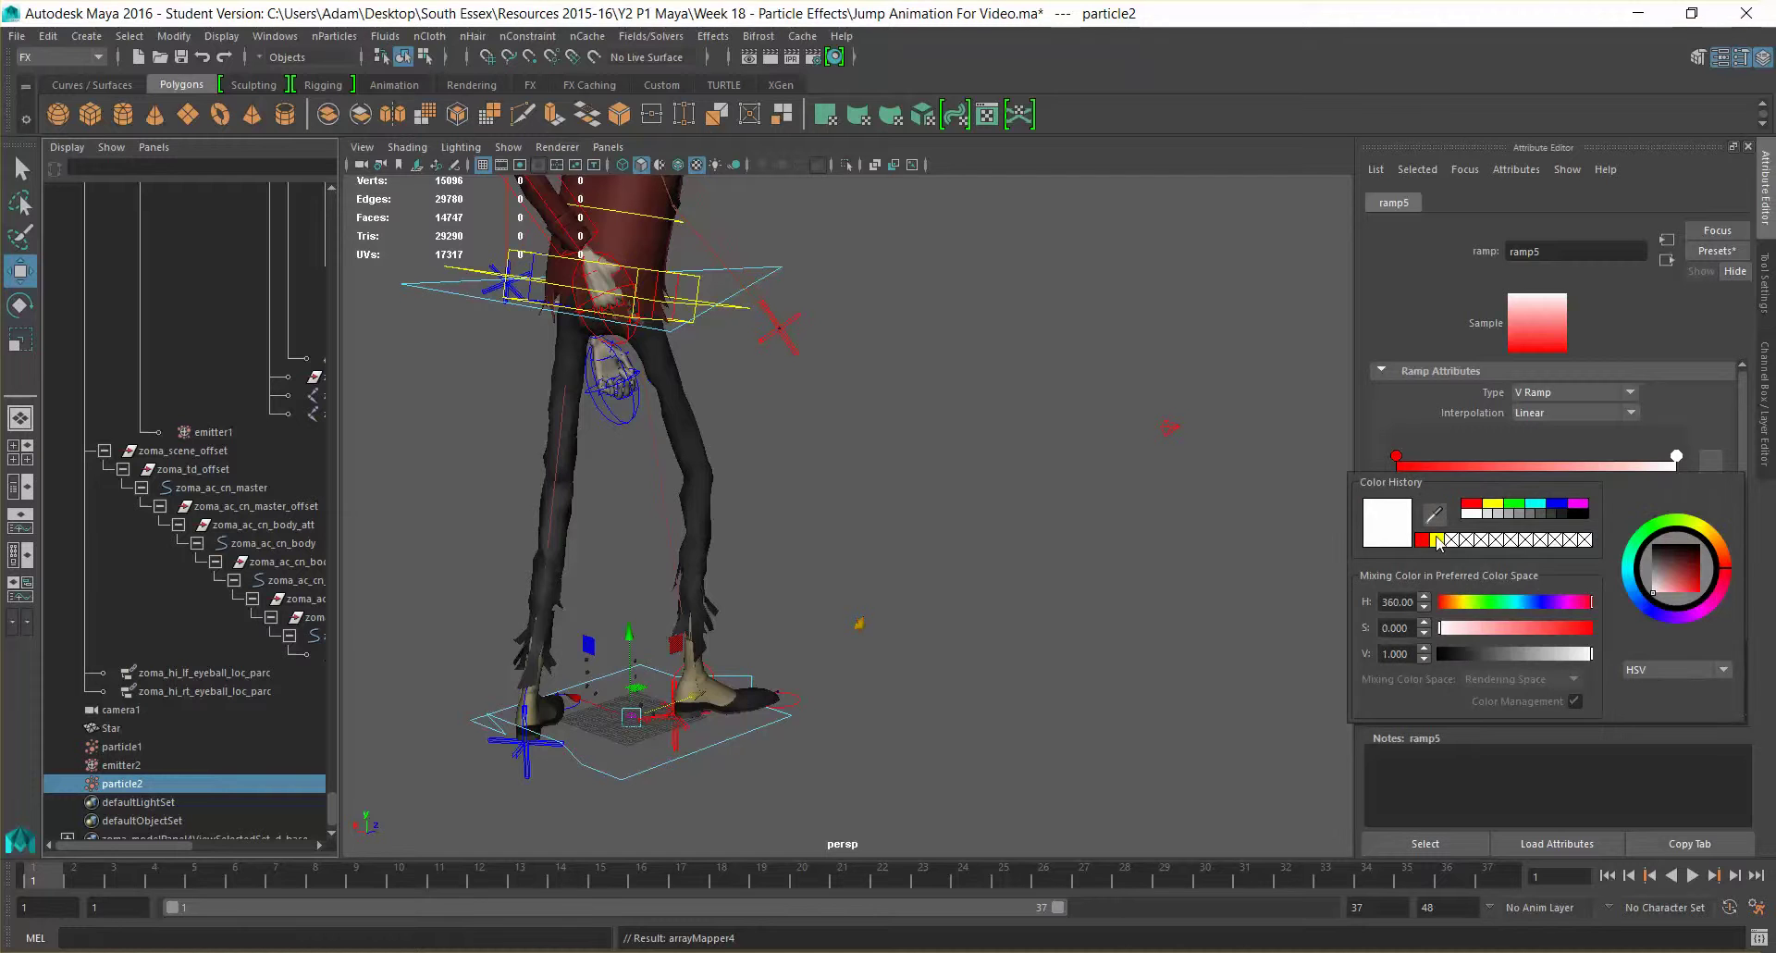
pyautogui.click(1440, 542)
pyautogui.moveTo(1460, 480); pyautogui.dragTo(1413, 497)
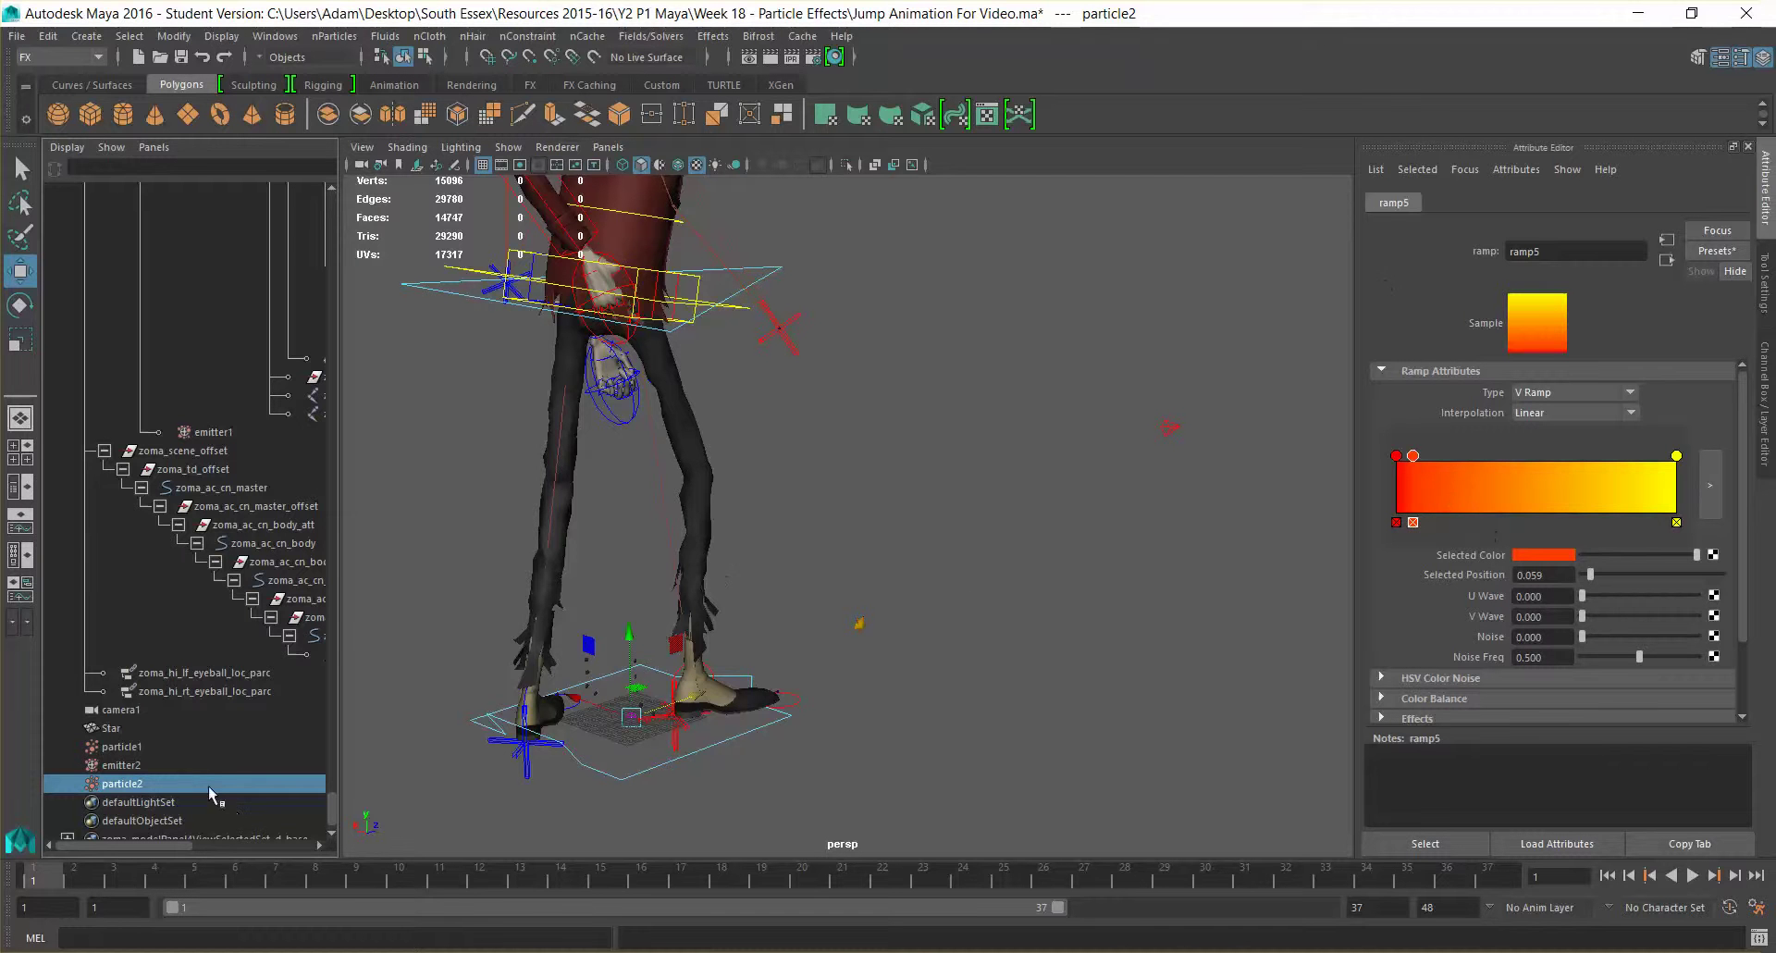
# Check particleShape2's per-particle attributes and play back the jump to preview the colored trails.
pyautogui.click(178, 782)
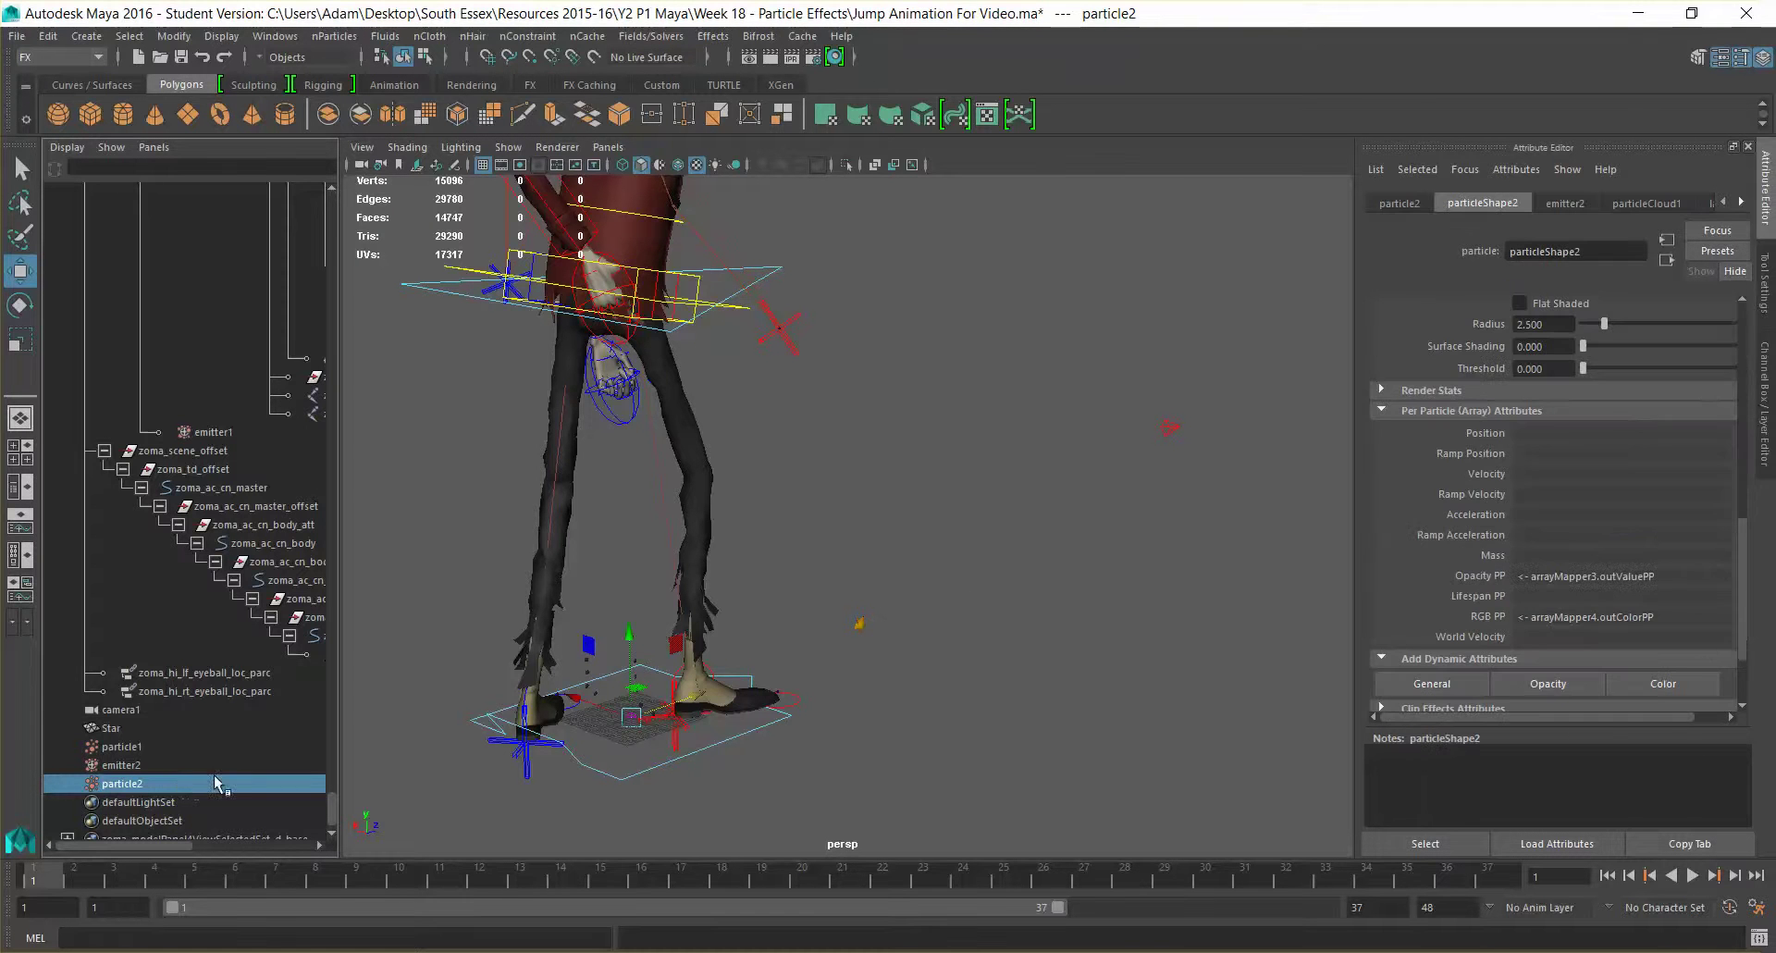
pyautogui.scroll(-2, 1406, 503)
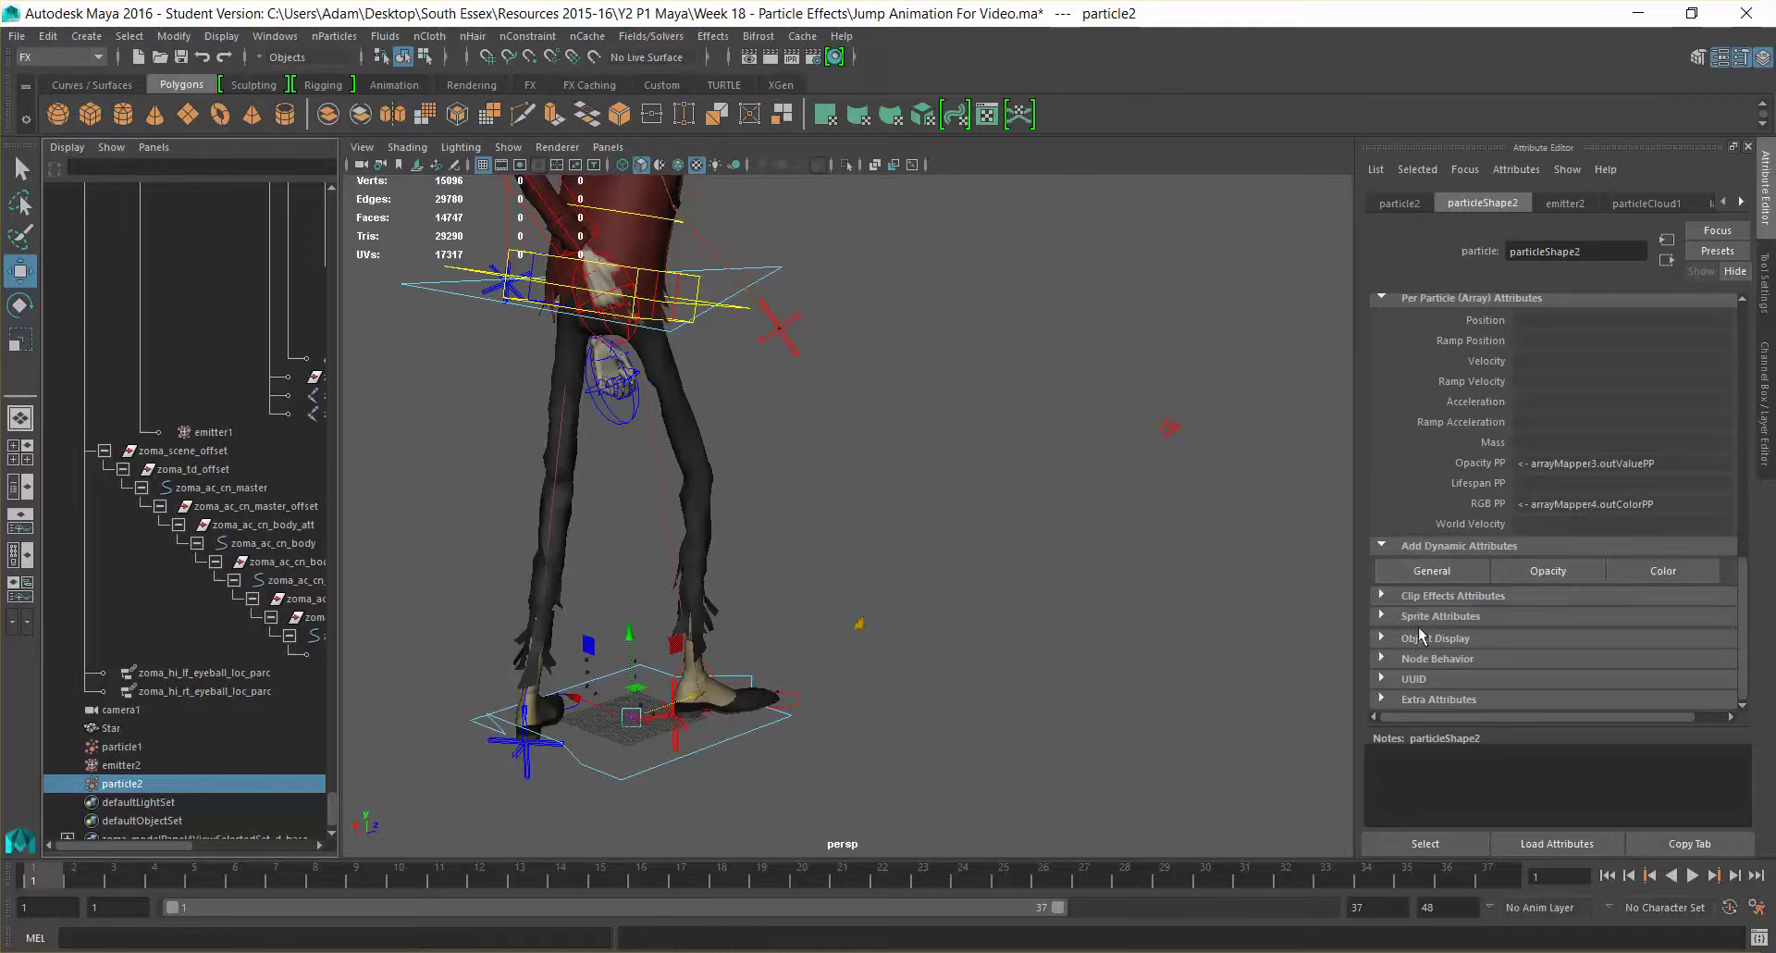
pyautogui.click(1692, 876)
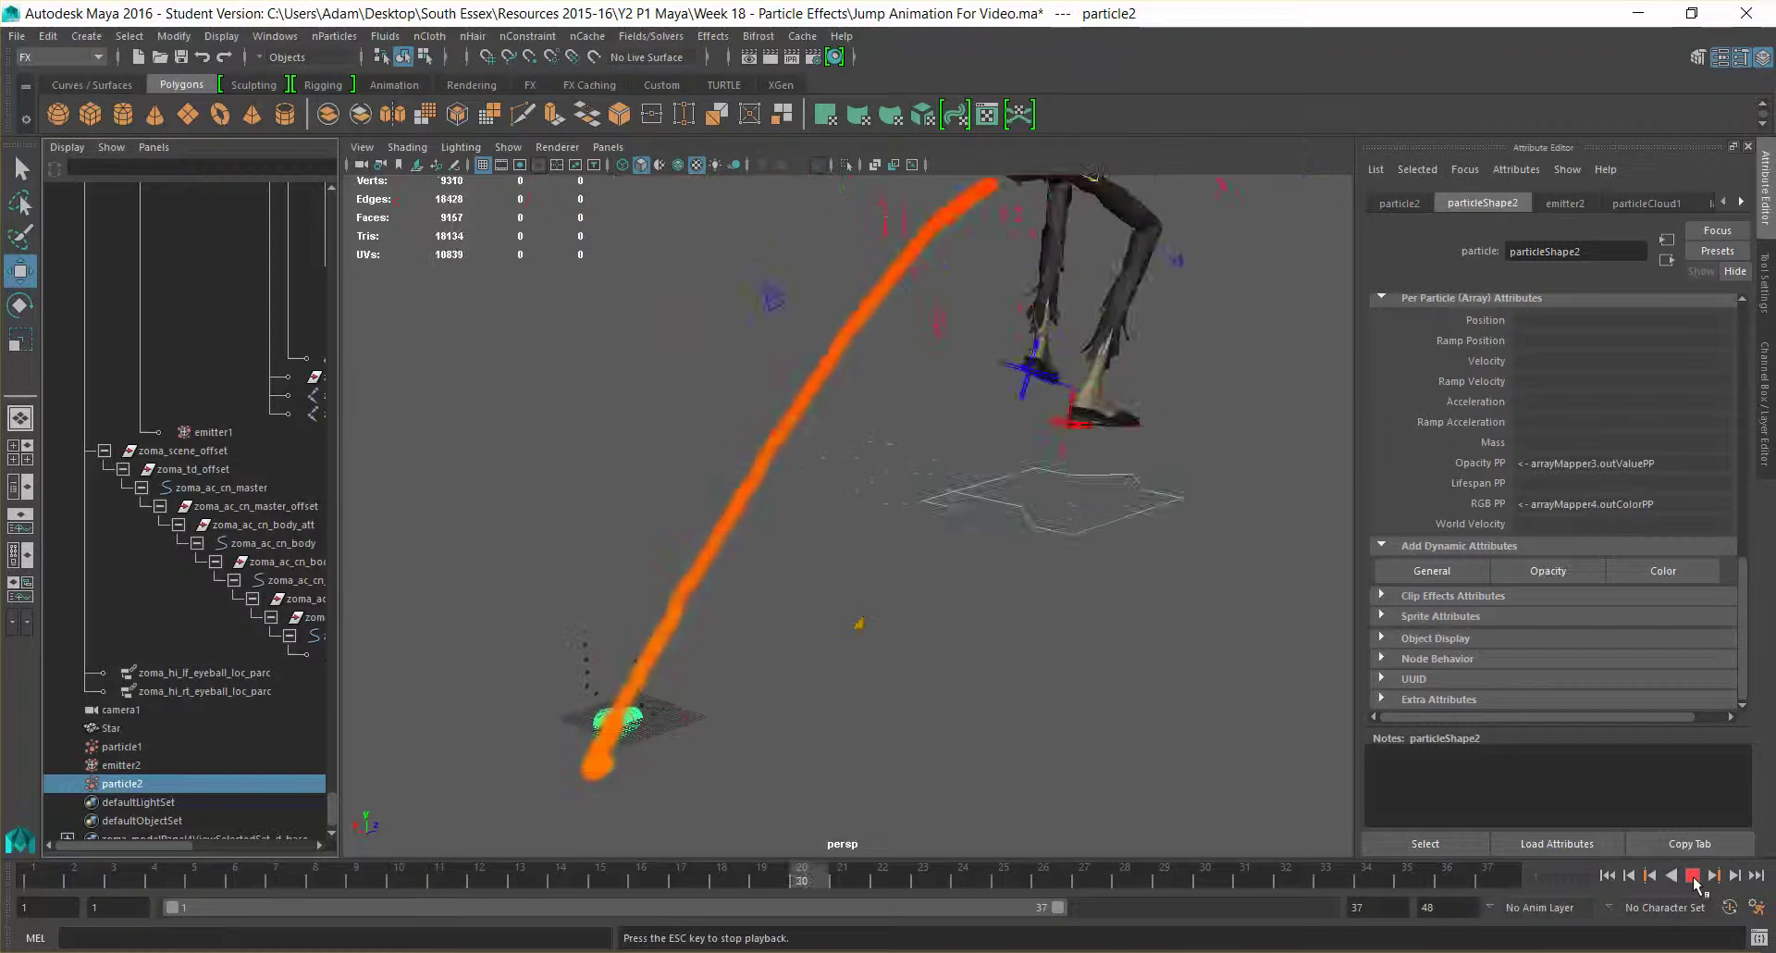
pyautogui.click(1693, 876)
pyautogui.click(698, 727)
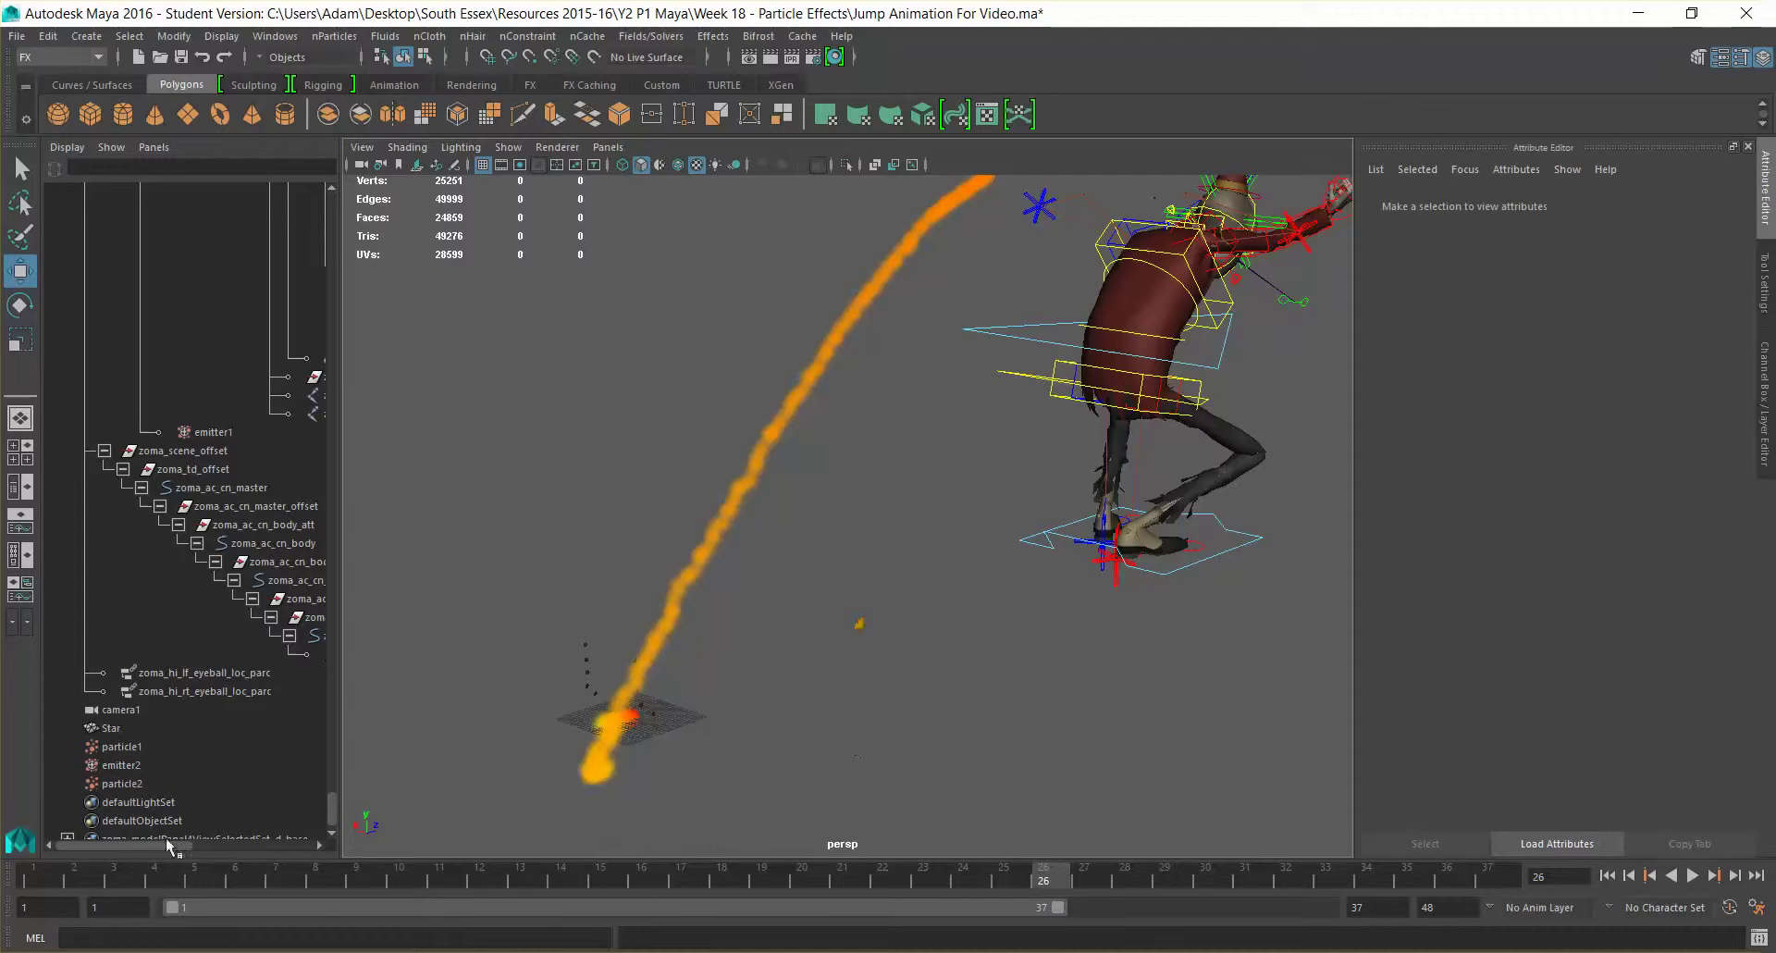
# Return to frame 1 and move emitter2 from the grid's centre onto the character's left foot control.
pyautogui.click(43, 879)
pyautogui.scroll(1, 688, 699)
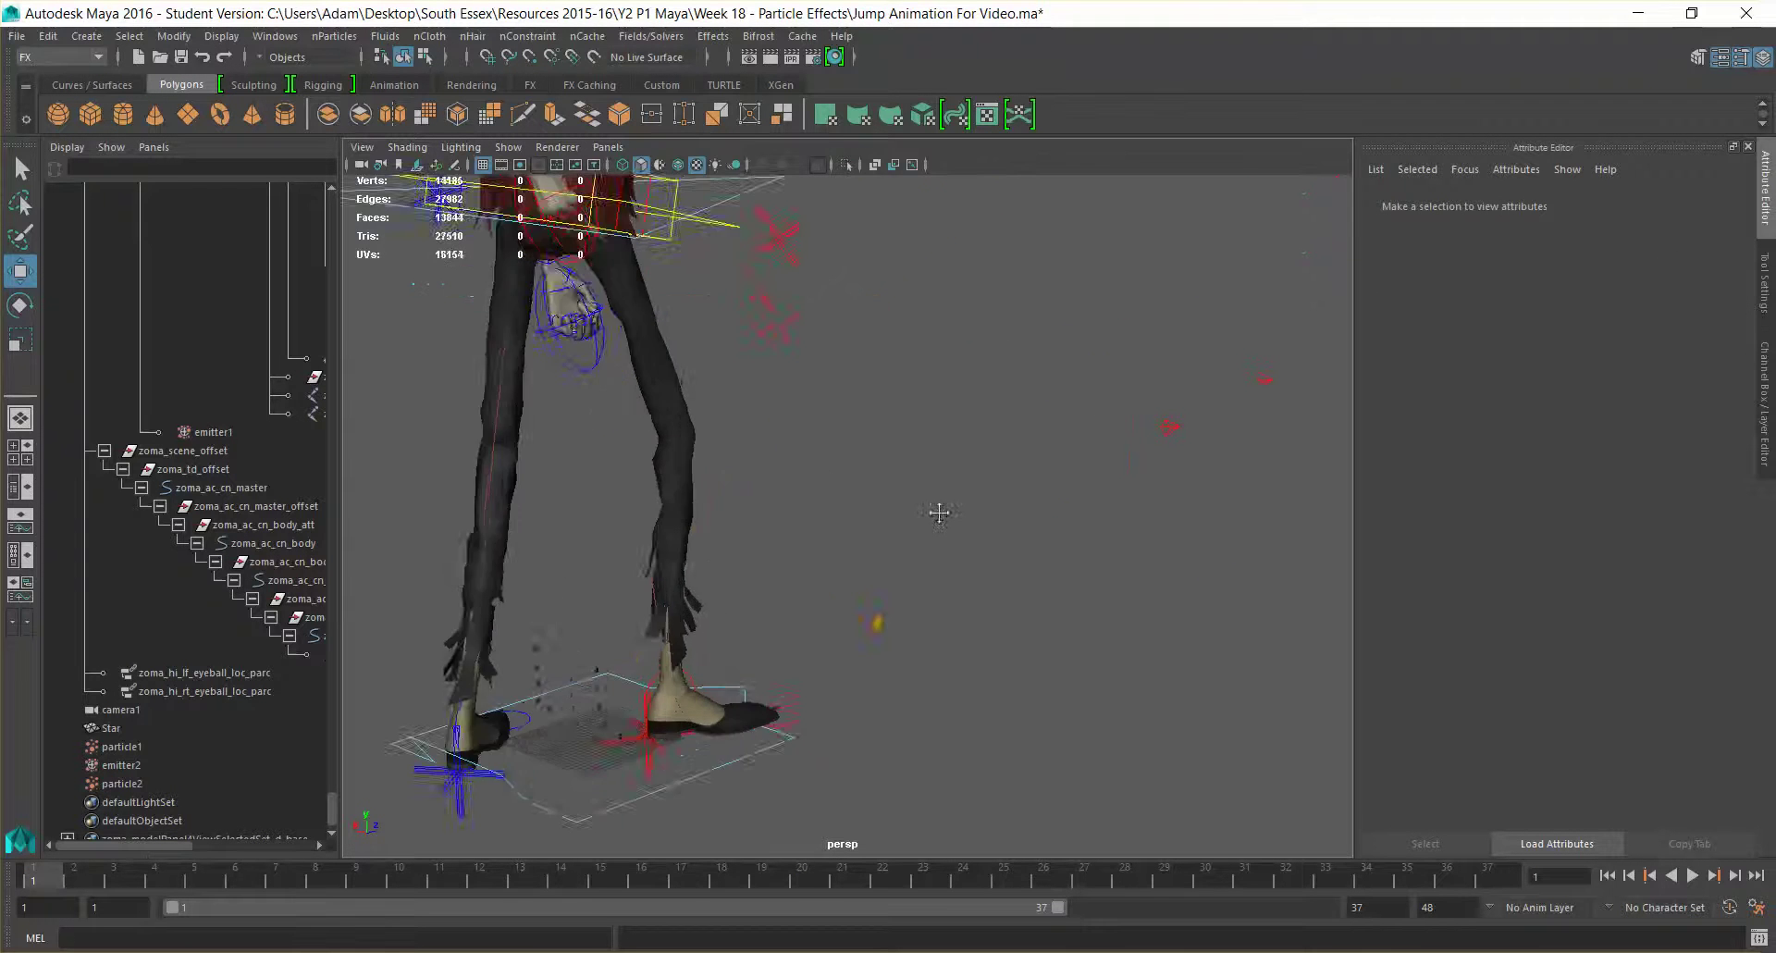
pyautogui.keyDown('alt'); pyautogui.moveTo(936, 508); pyautogui.dragTo(1098, 401, button='middle'); pyautogui.keyUp('alt')
pyautogui.scroll(6, 1083, 411)
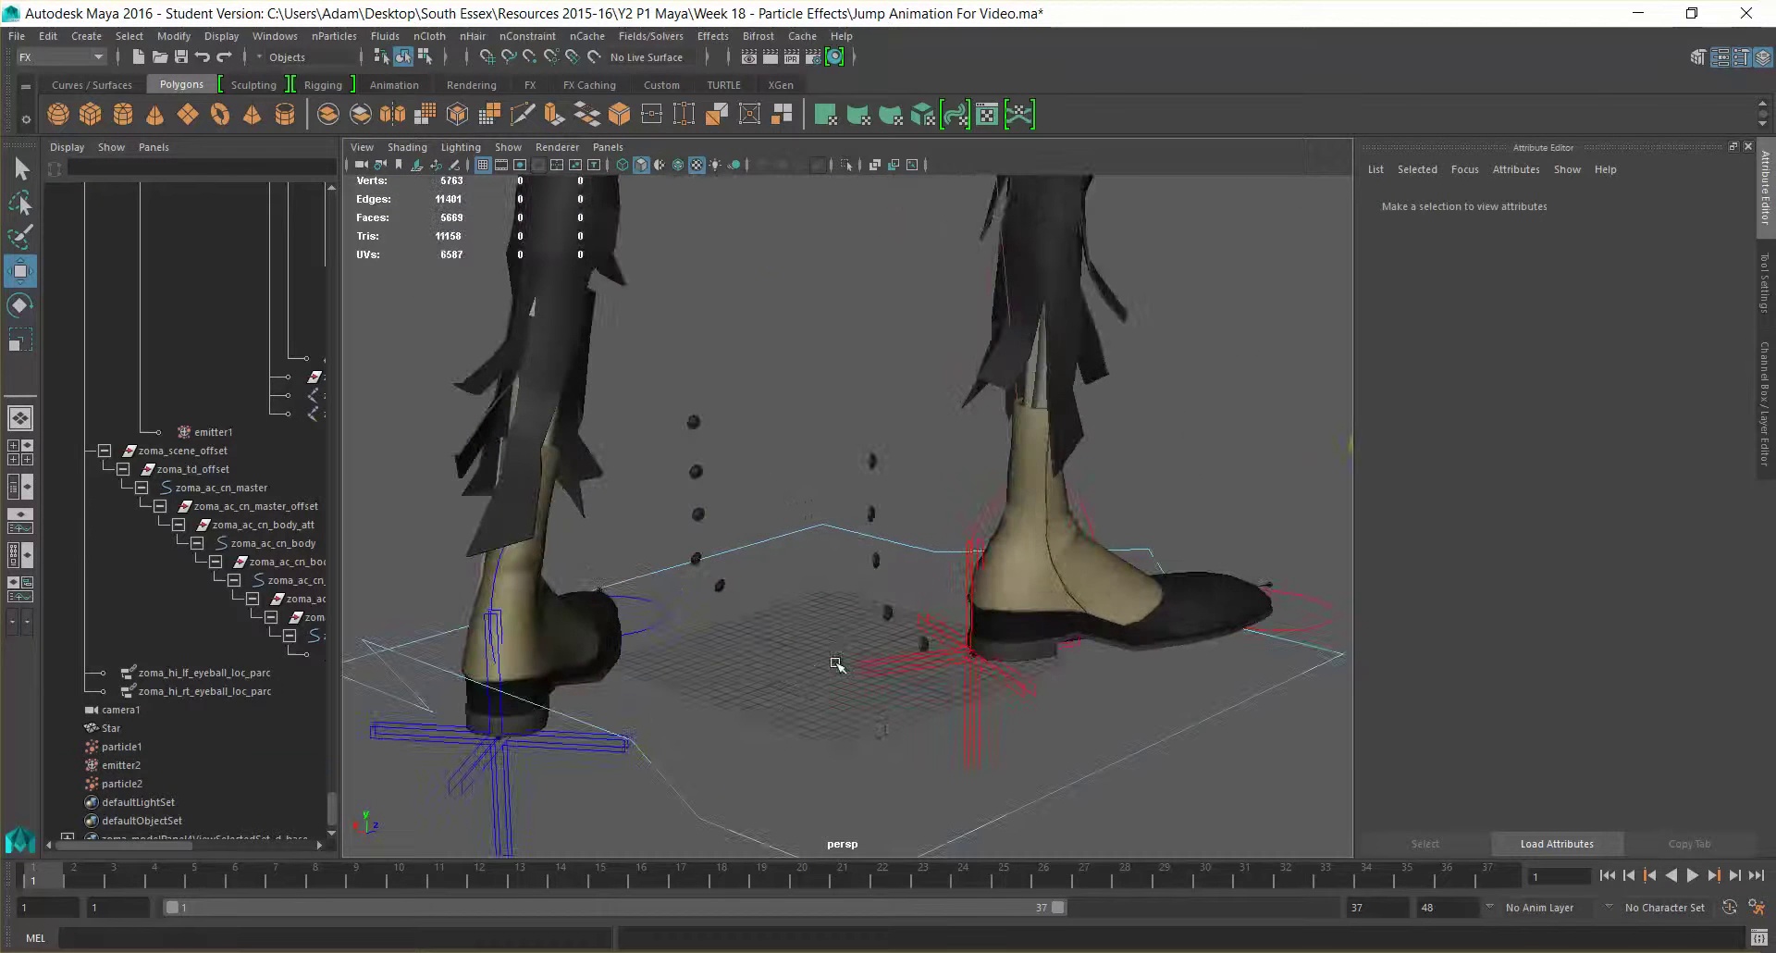
pyautogui.click(884, 728)
pyautogui.scroll(-4, 854, 694)
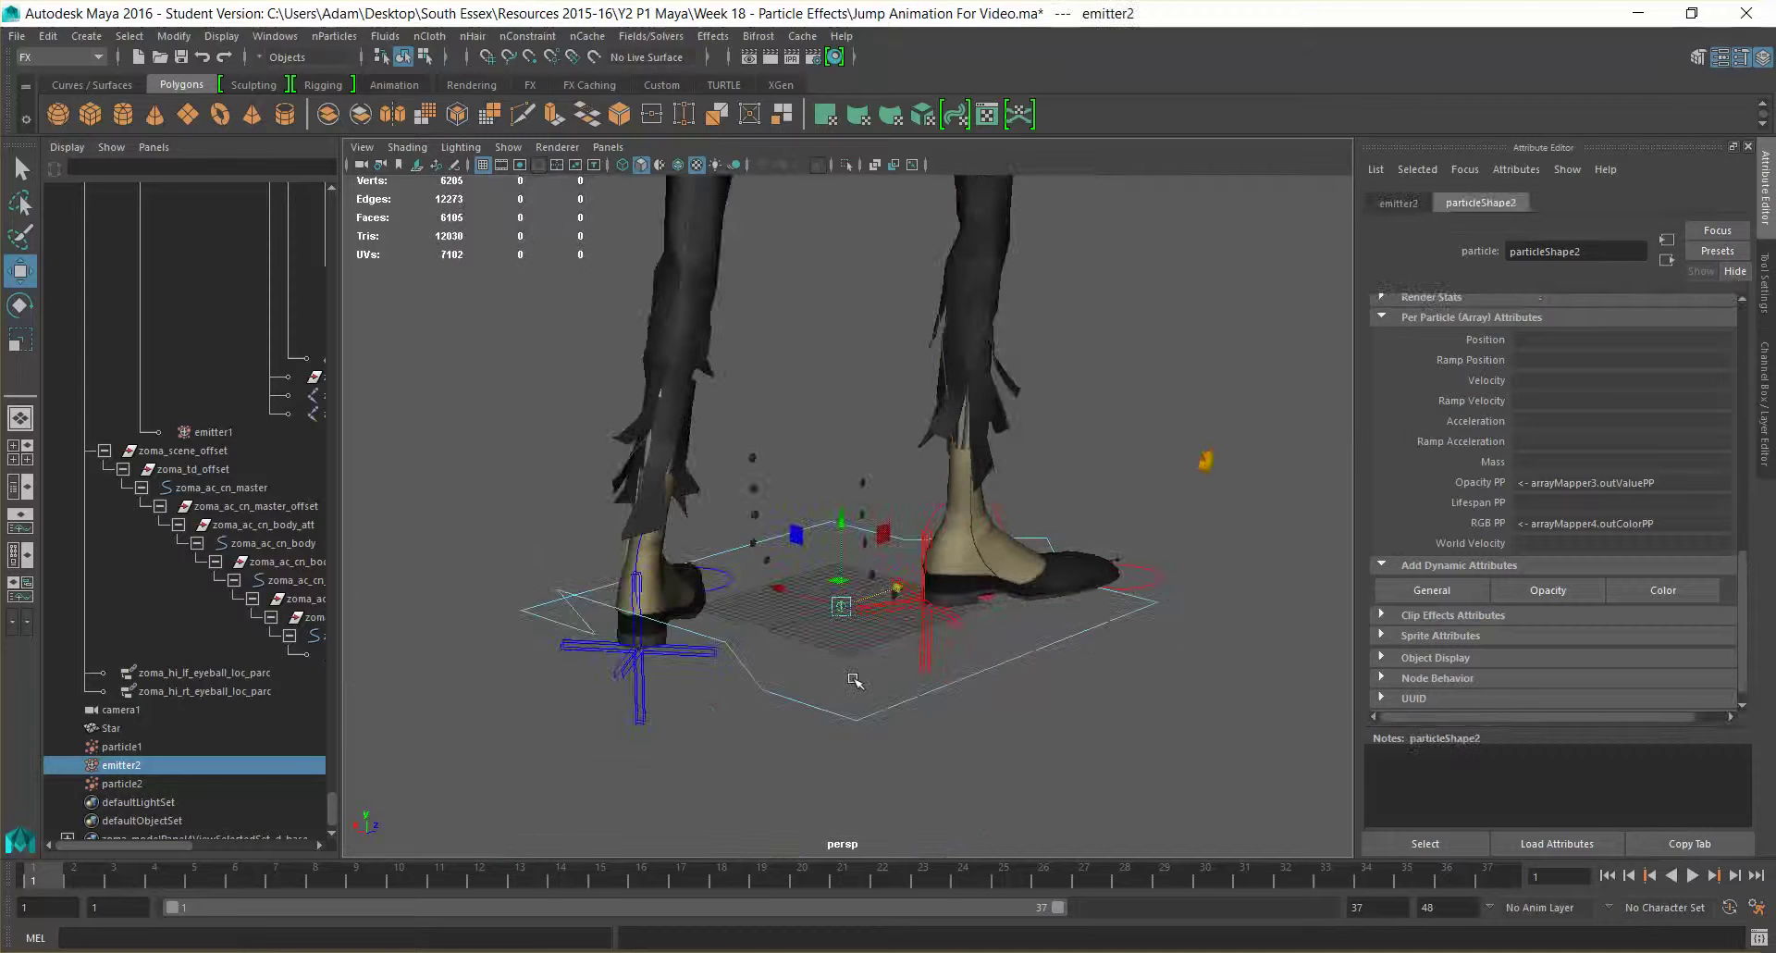
pyautogui.moveTo(842, 606); pyautogui.dragTo(636, 647)
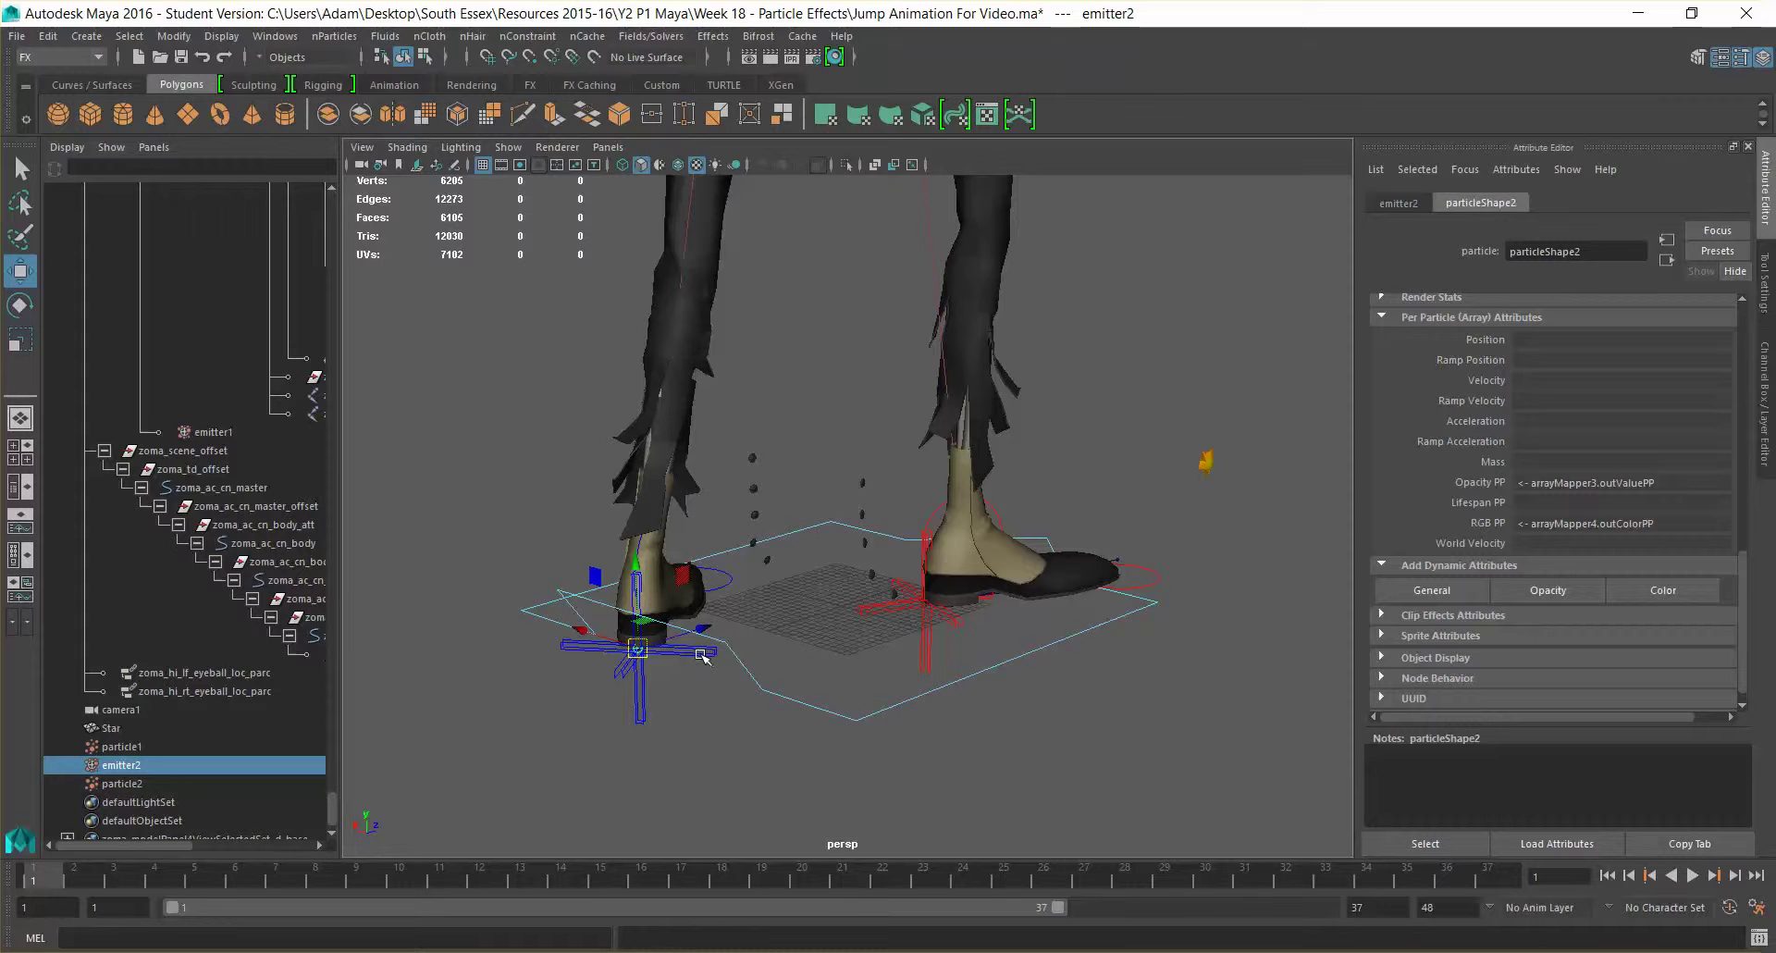
# Parent emitter2 to the left foot control zoma_ac_lf_footik and play back the jump with both trails.
pyautogui.click(703, 655)
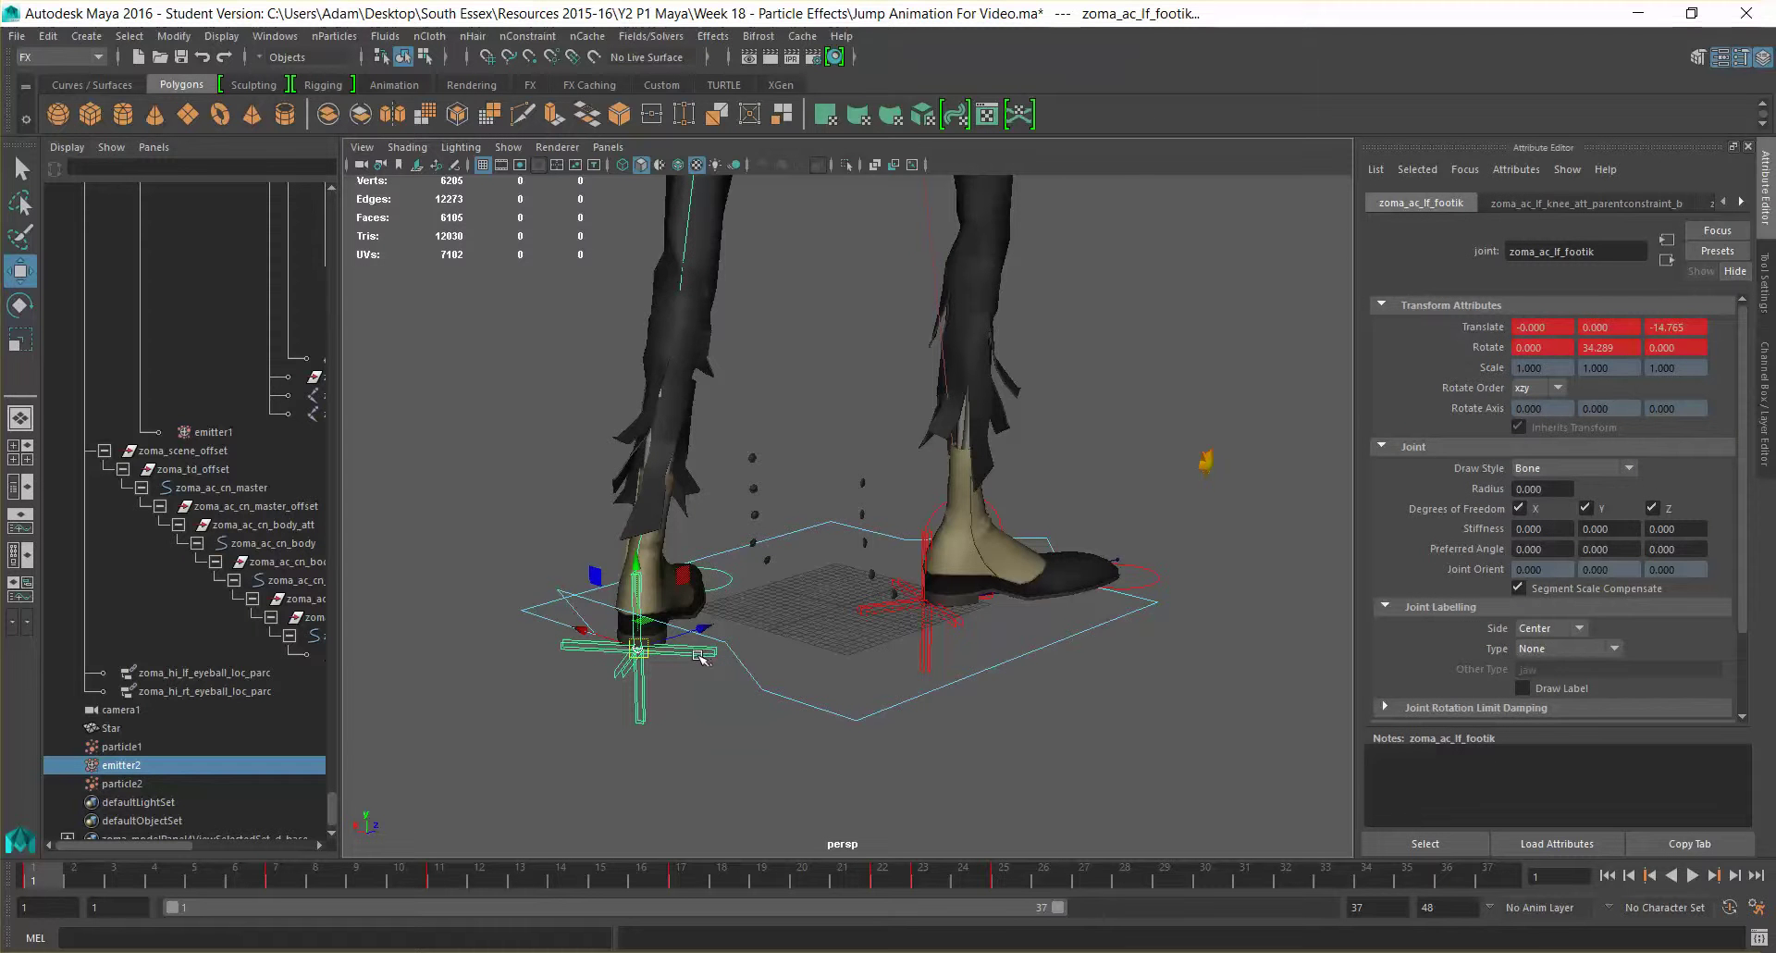
pyautogui.press('p')
pyautogui.scroll(-3, 986, 576)
pyautogui.scroll(-5, 986, 575)
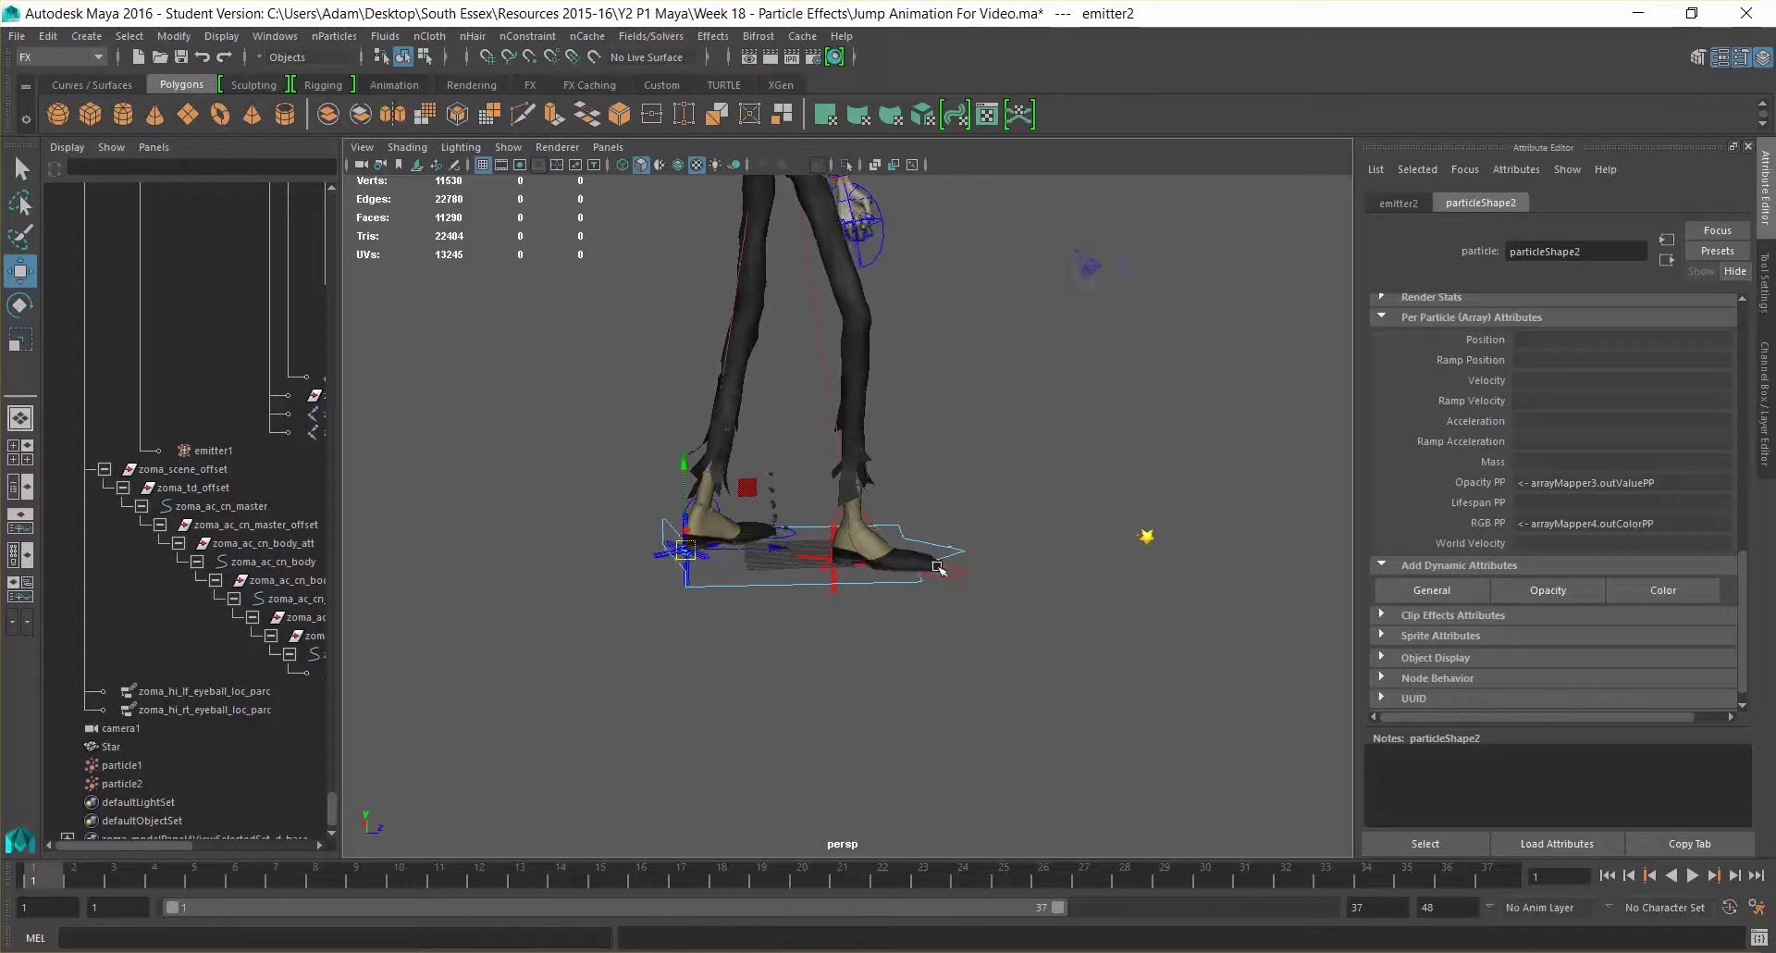
pyautogui.click(1694, 876)
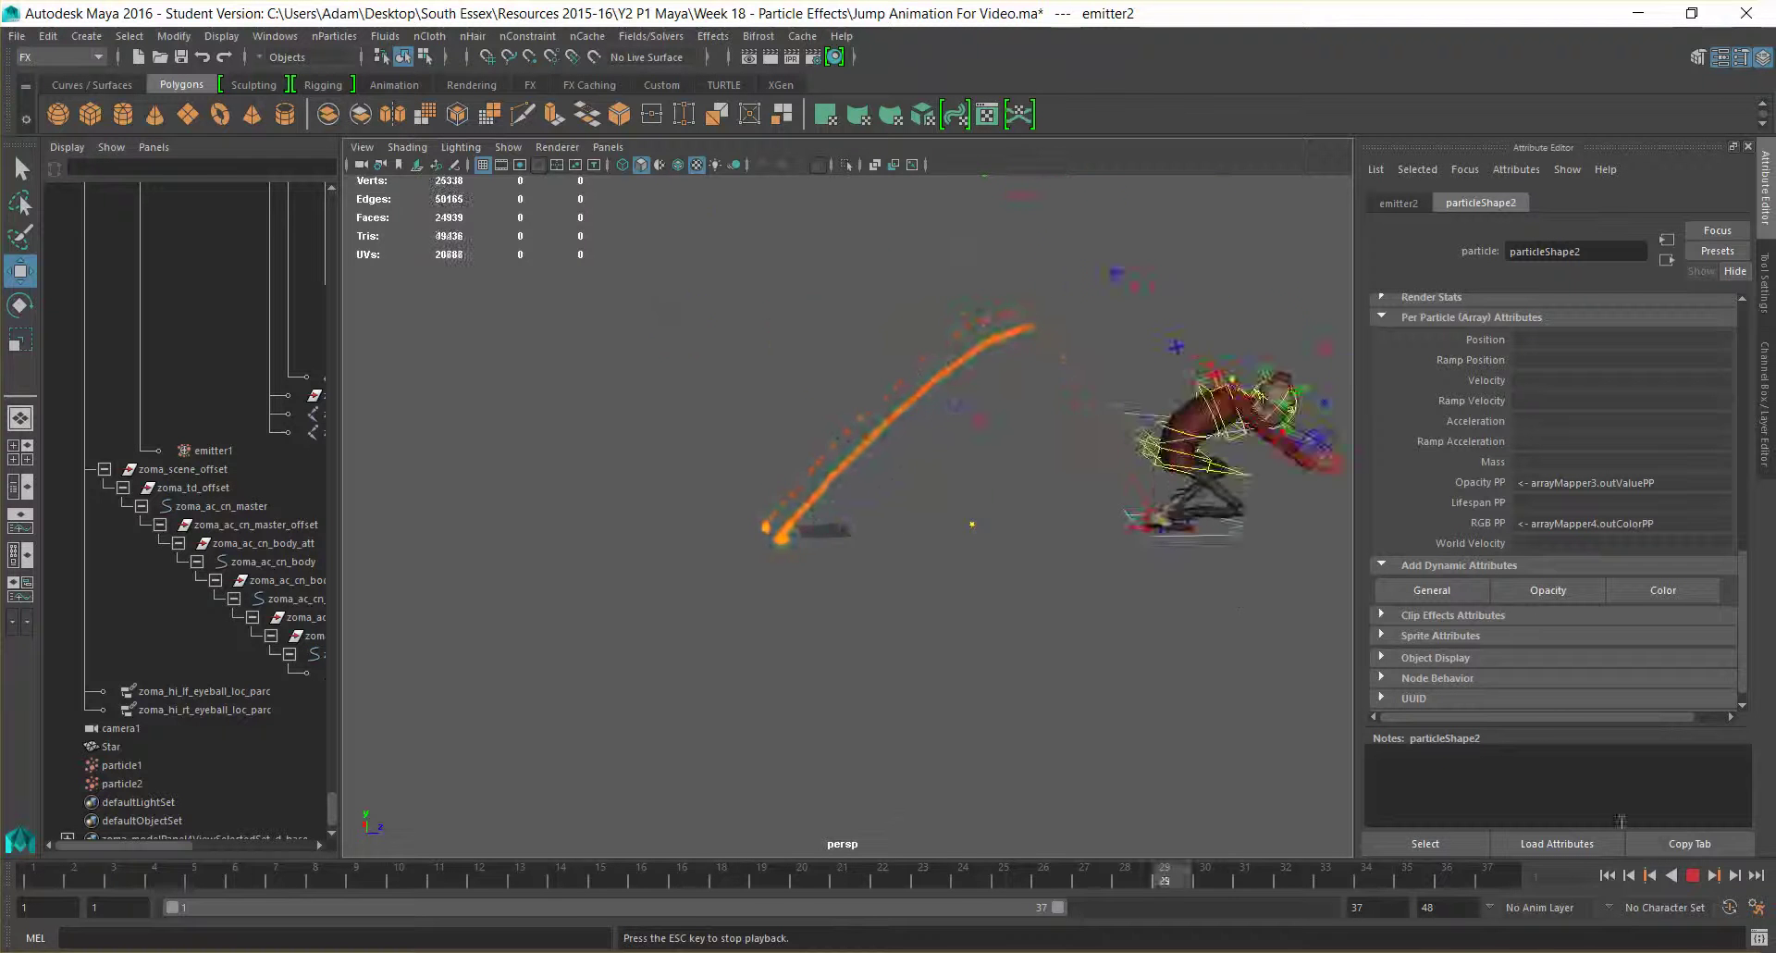
pyautogui.click(1692, 875)
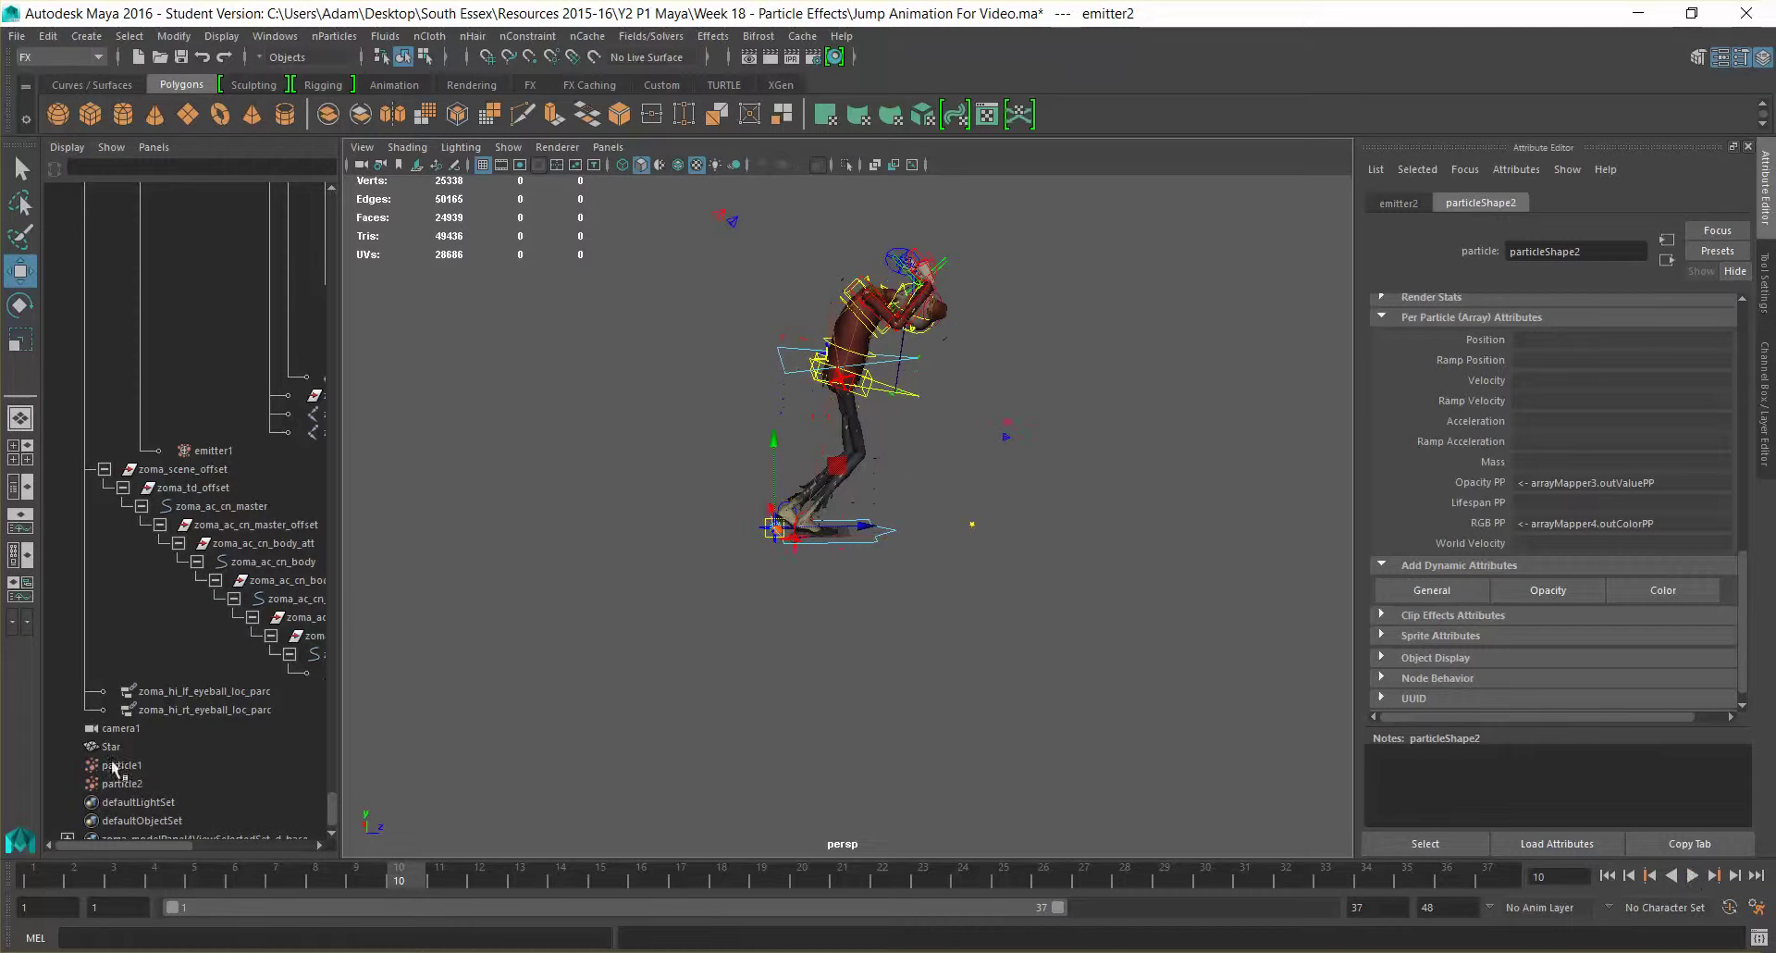
# Select emitter2 in the left foot hierarchy and look through particleShape2's general, emission and lifespan attributes.
pyautogui.click(148, 782)
pyautogui.click(196, 450)
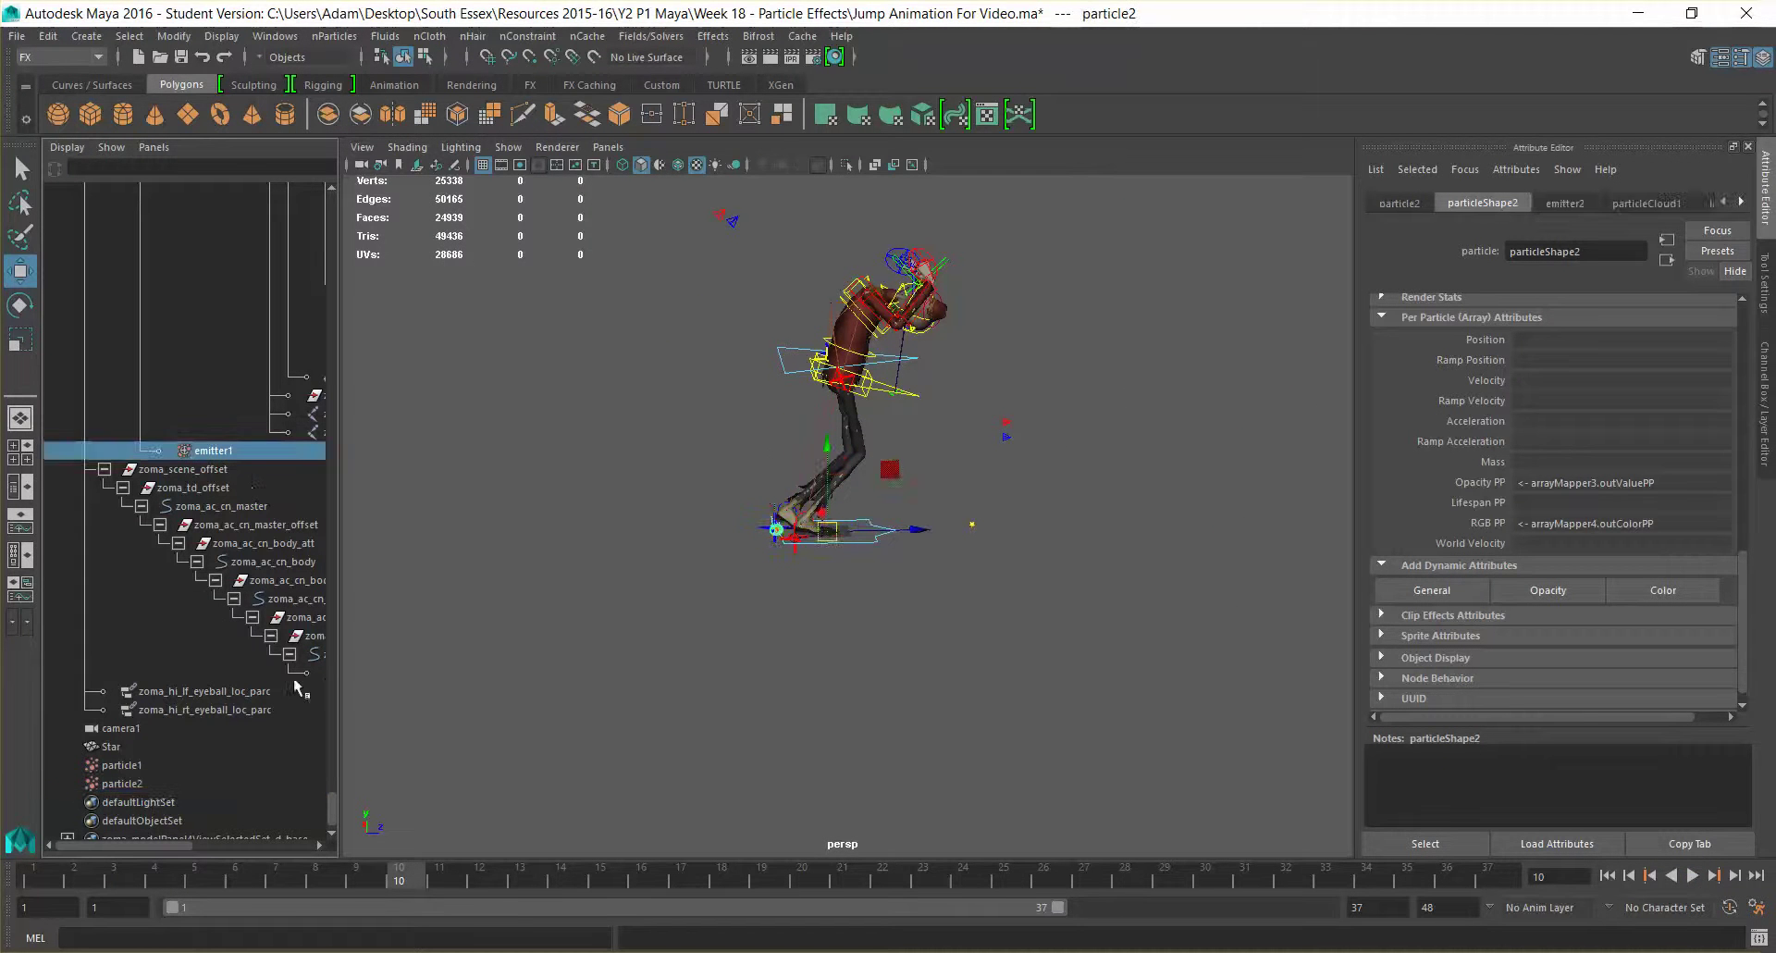
pyautogui.scroll(3, 208, 647)
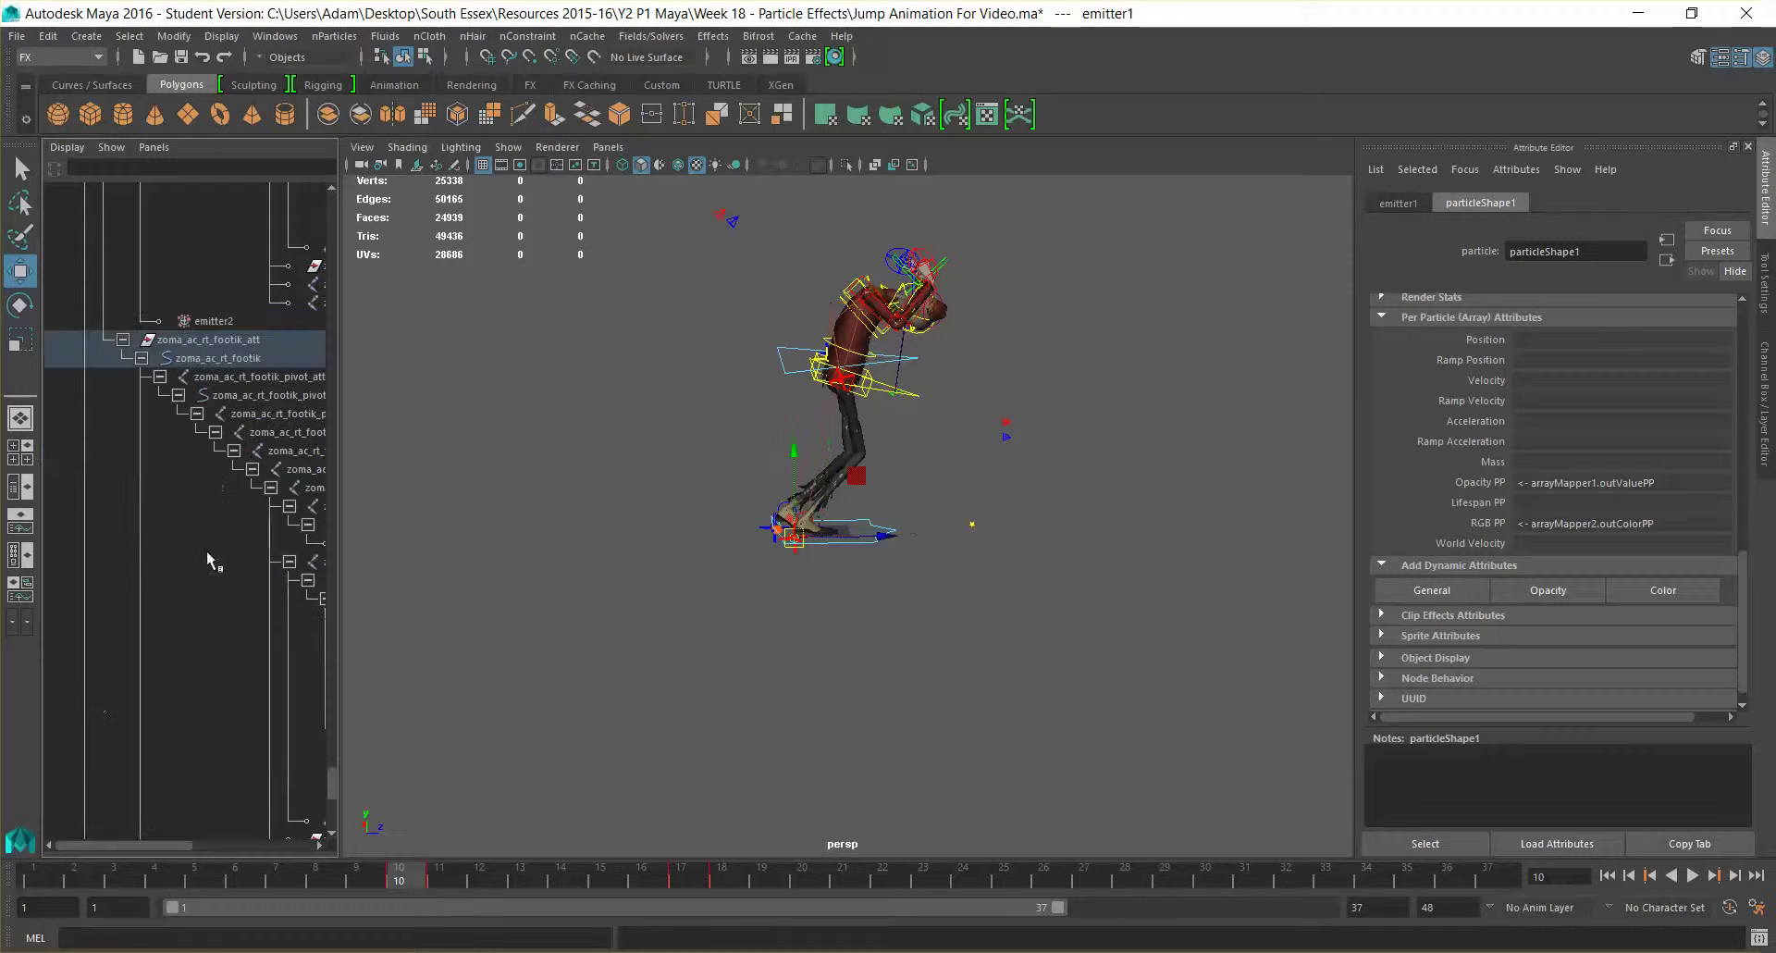
pyautogui.click(205, 323)
pyautogui.scroll(10, 1480, 424)
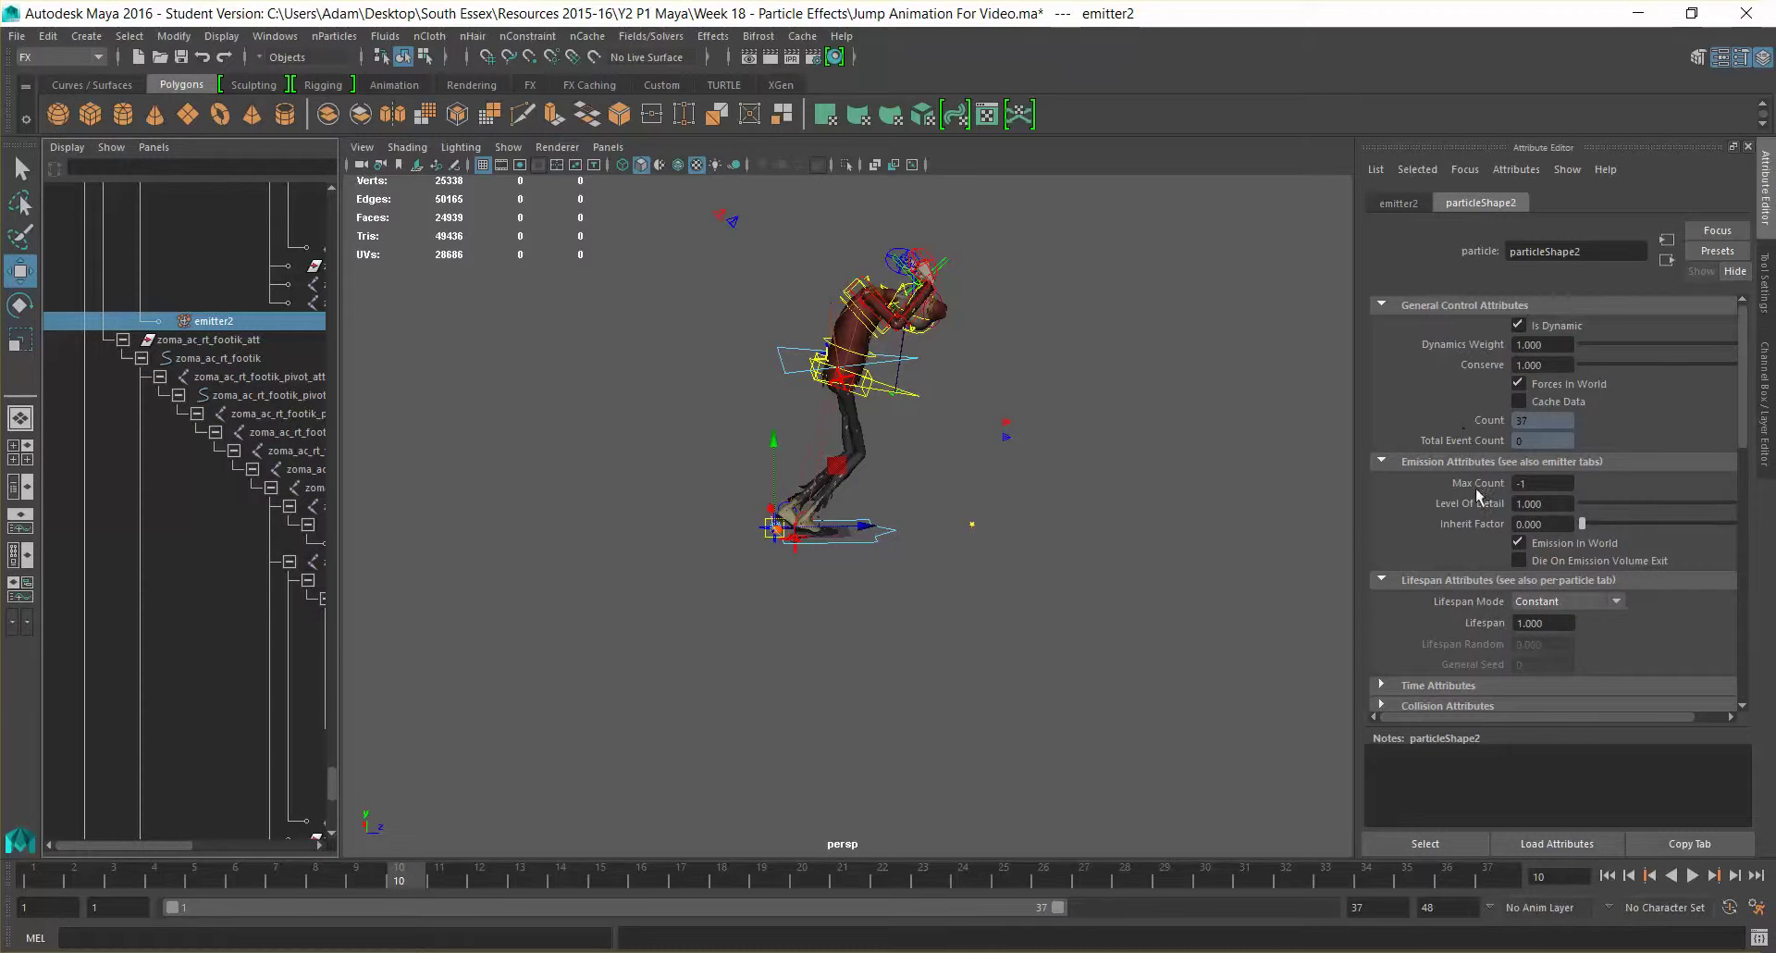
pyautogui.scroll(-3, 1475, 486)
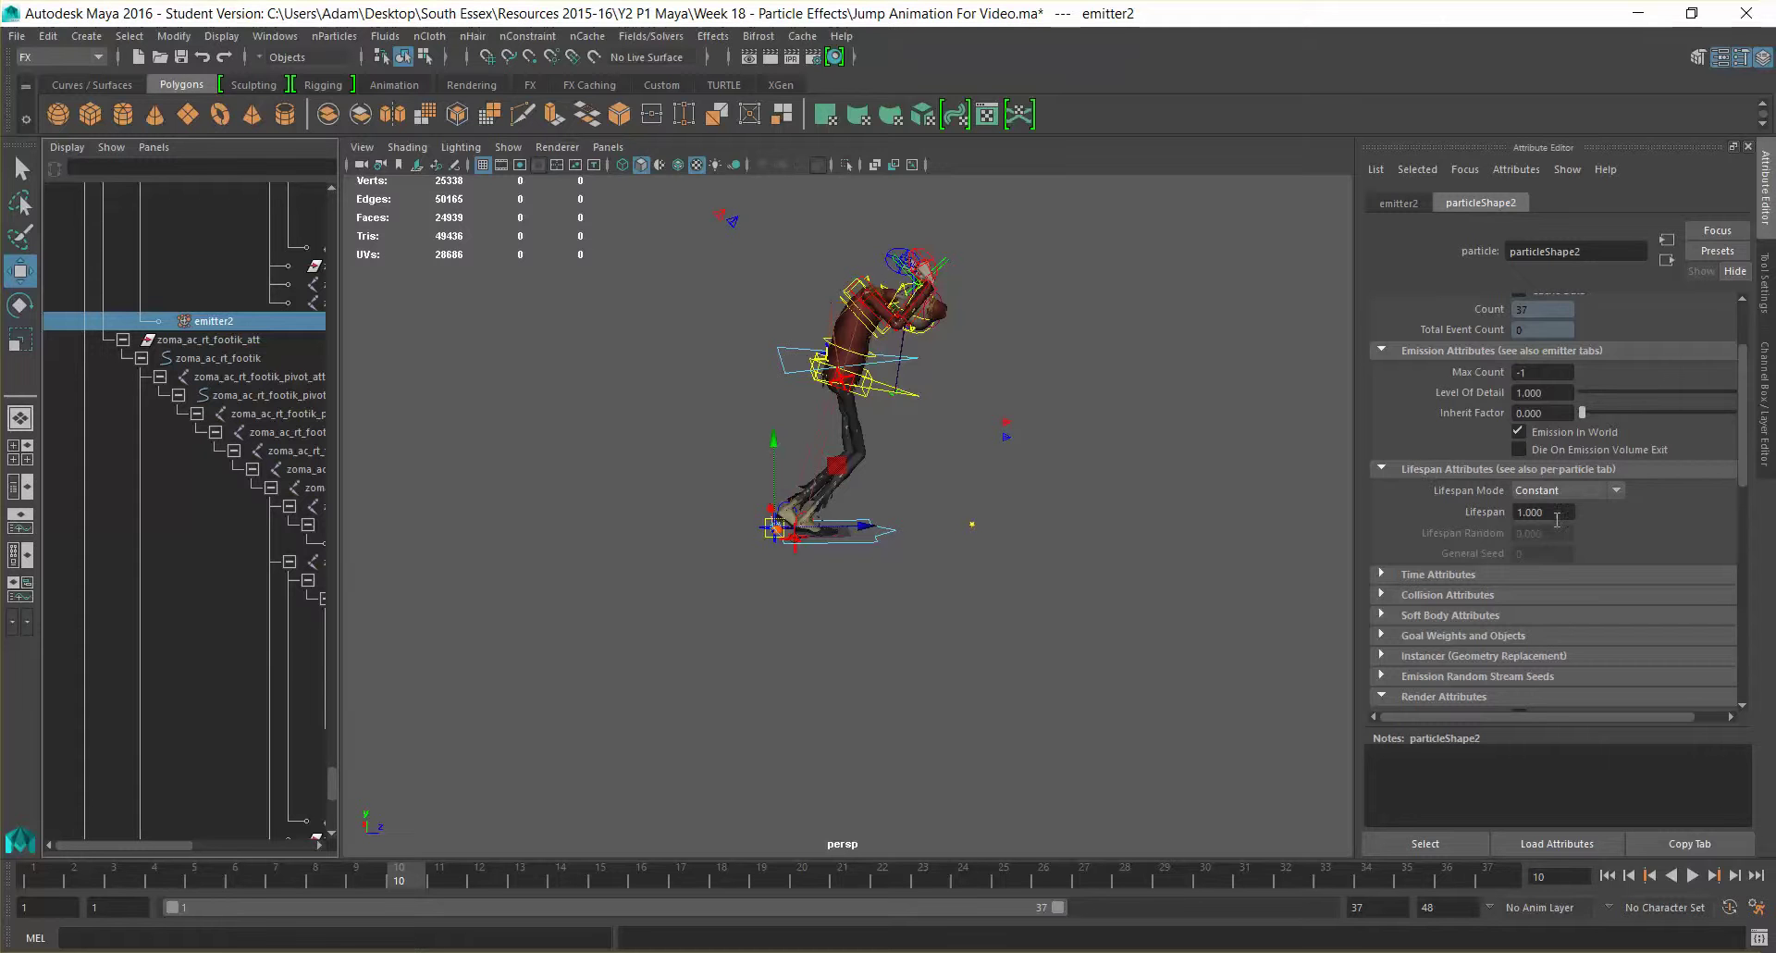
pyautogui.scroll(-3, 1425, 438)
pyautogui.scroll(-3, 1417, 442)
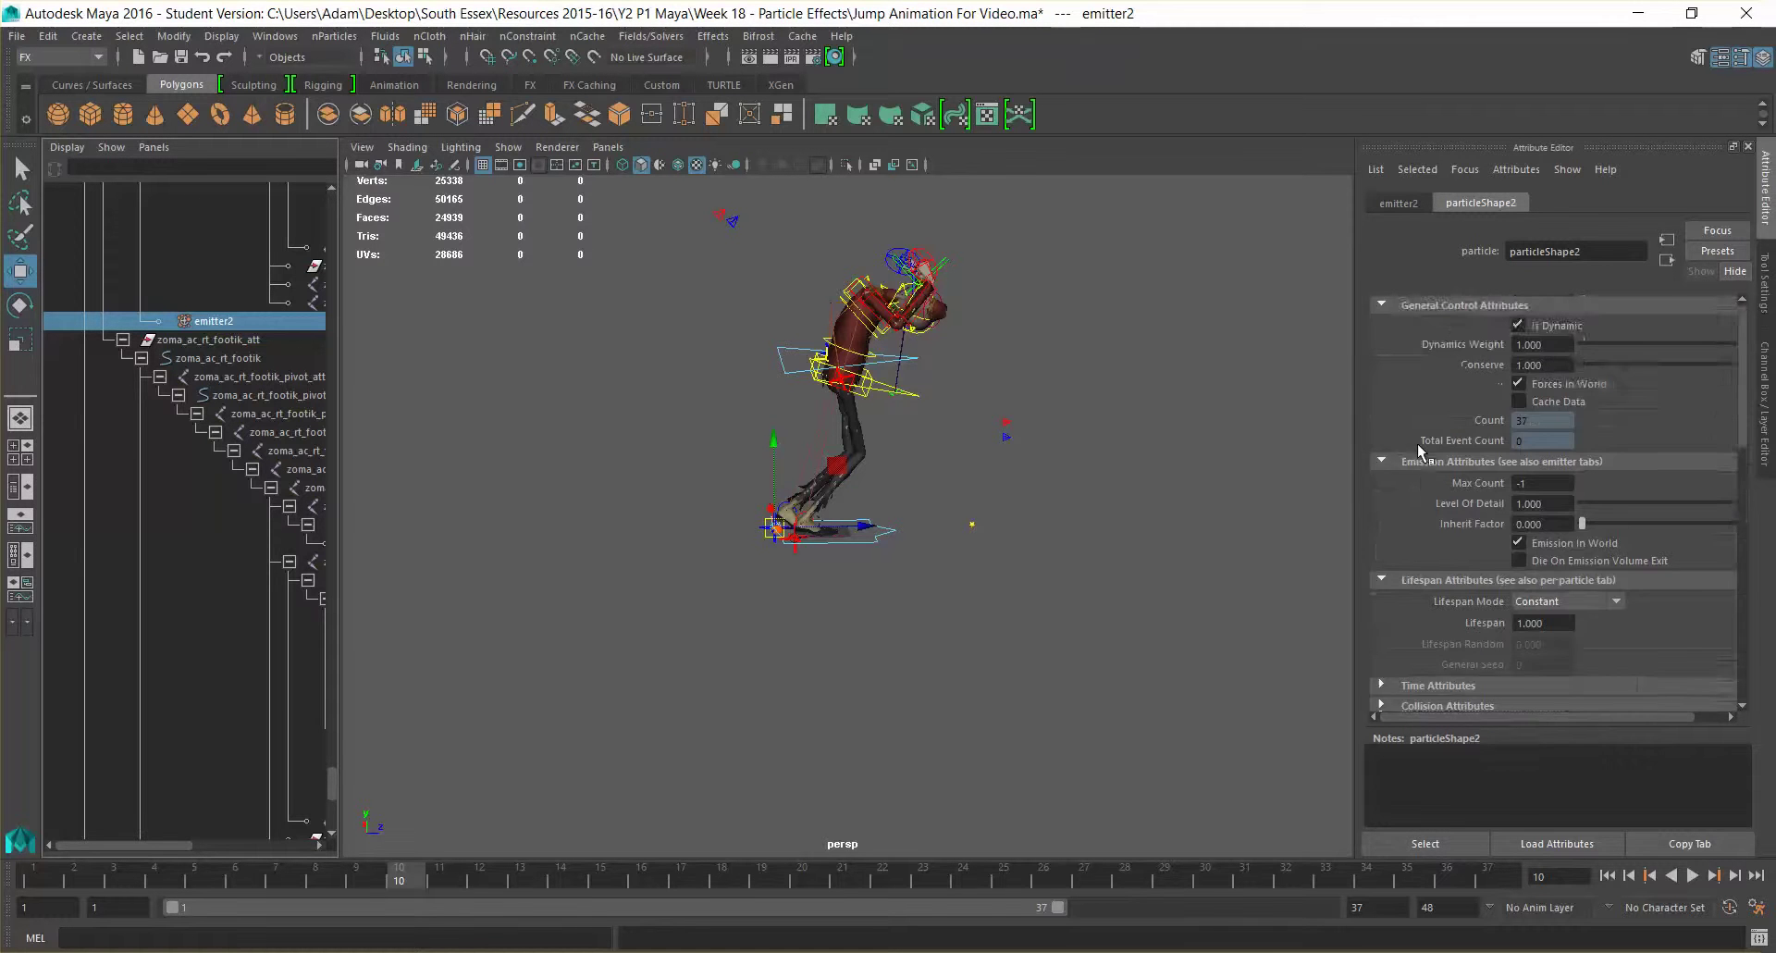
# Key emitter2's Rate at 100 on frame 11.
pyautogui.click(1766, 285)
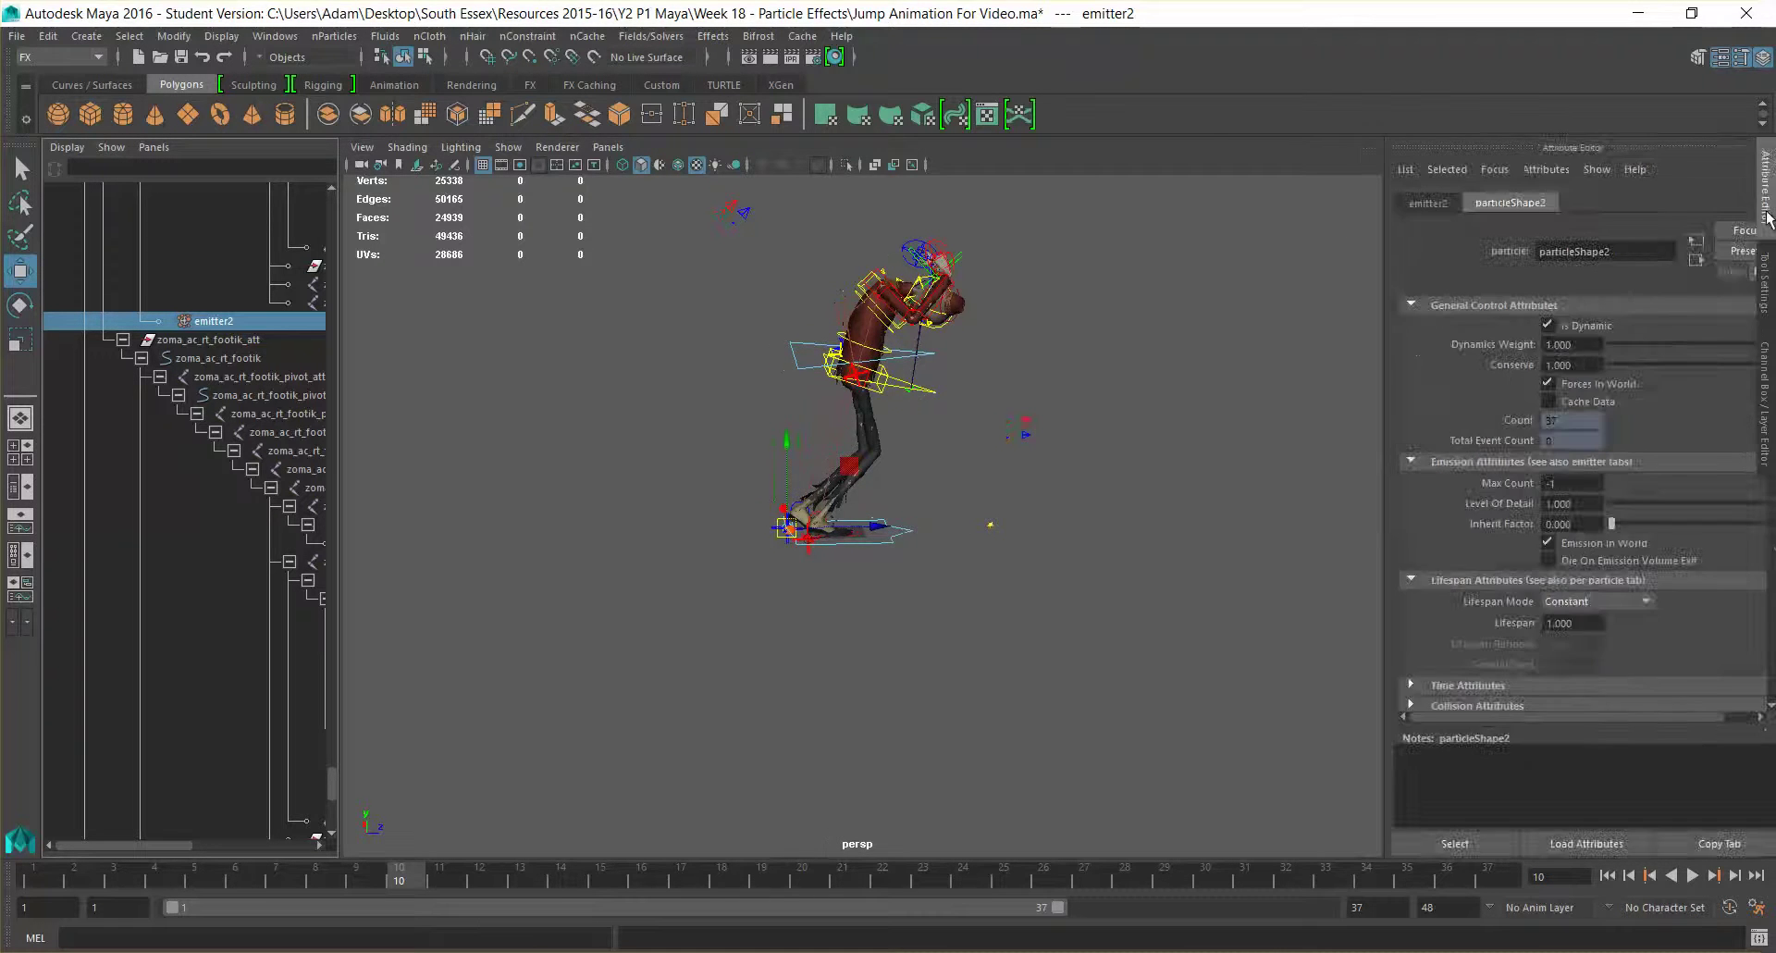
pyautogui.click(1766, 407)
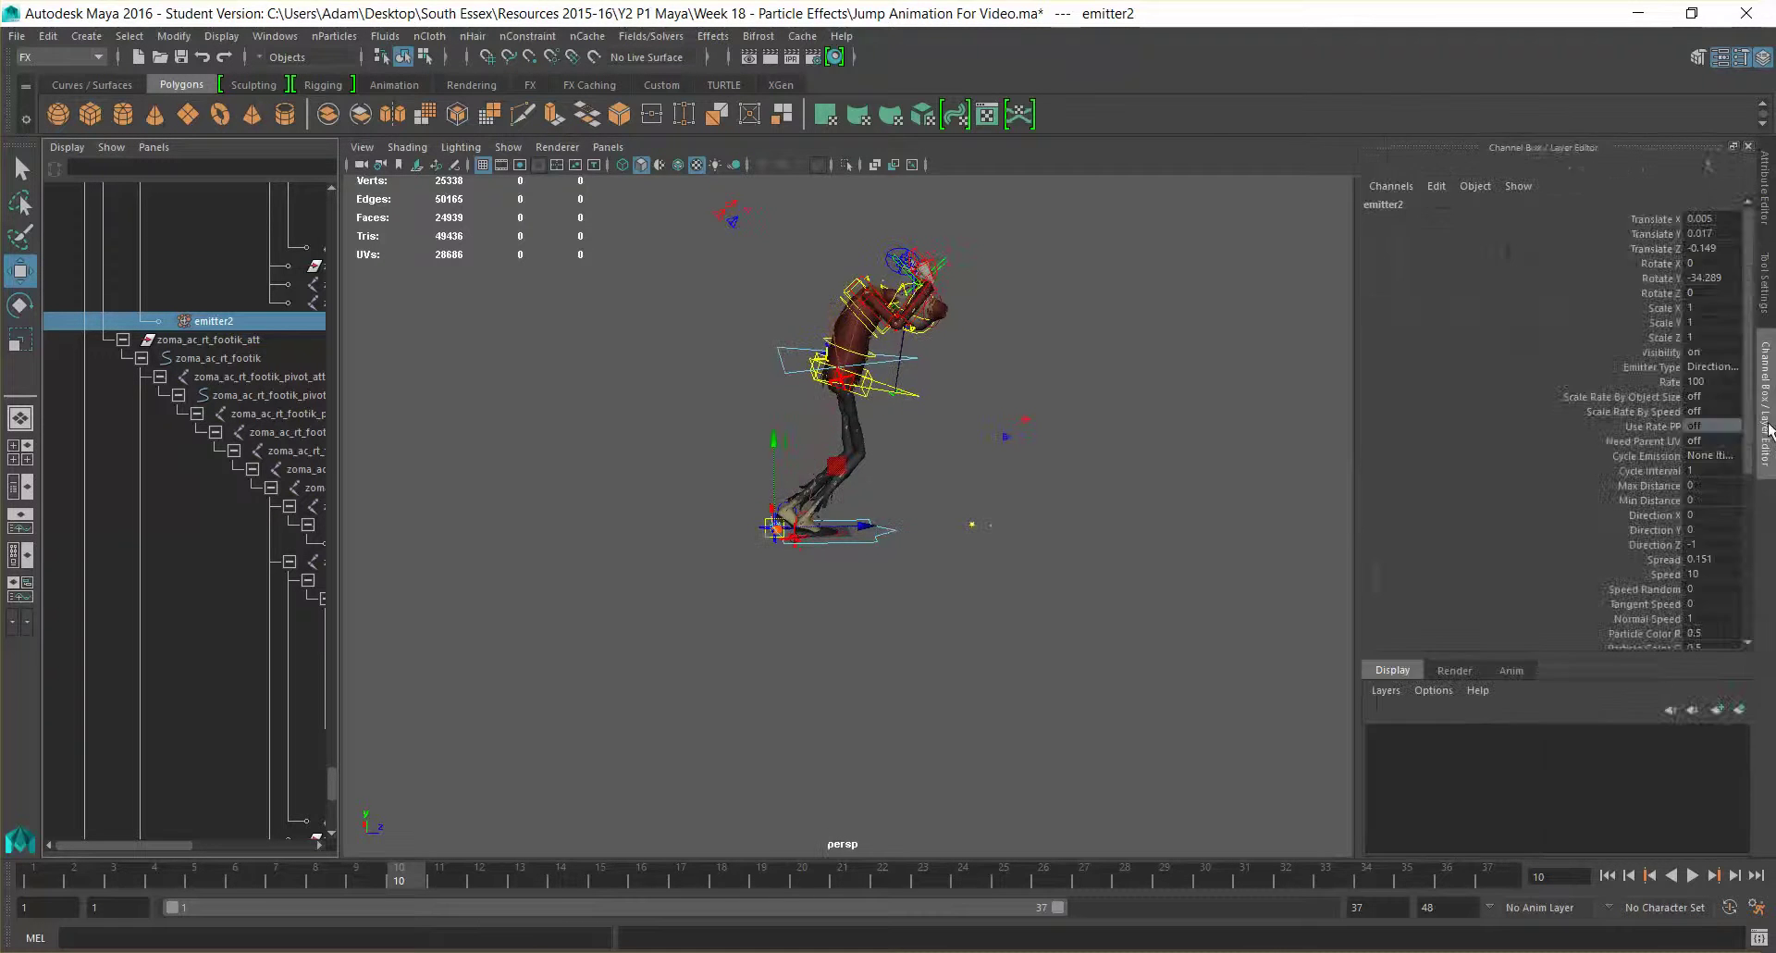
pyautogui.click(1656, 382)
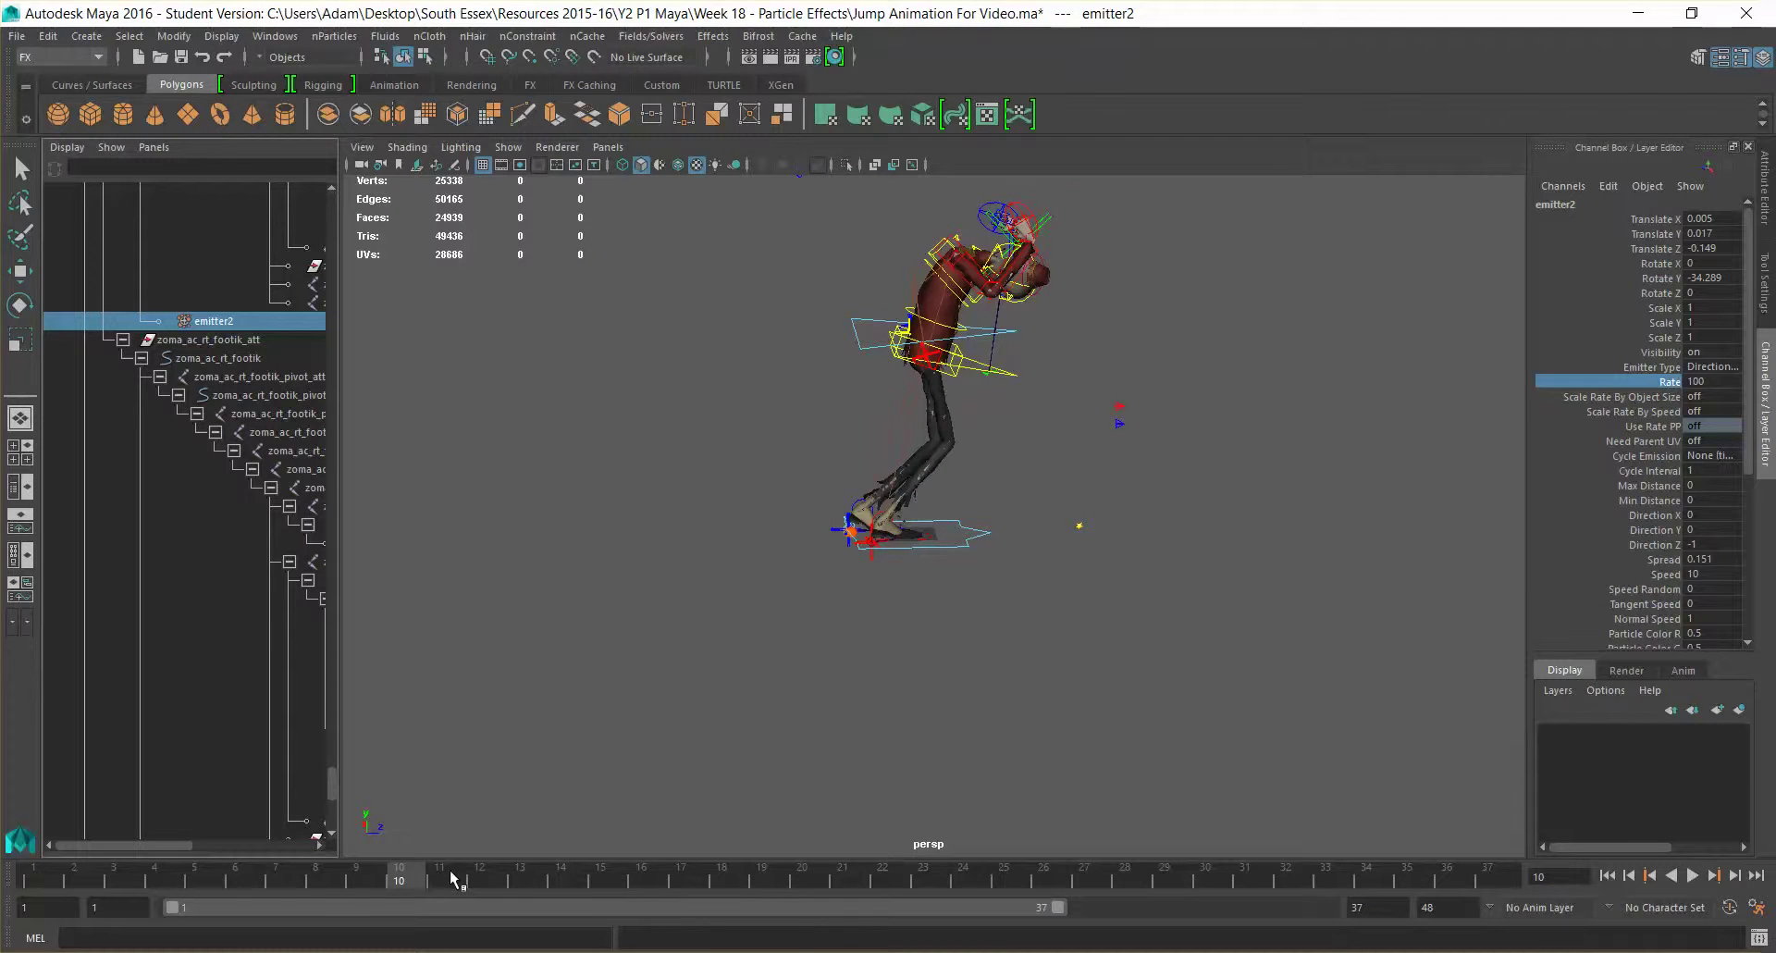
pyautogui.scroll(5, 880, 561)
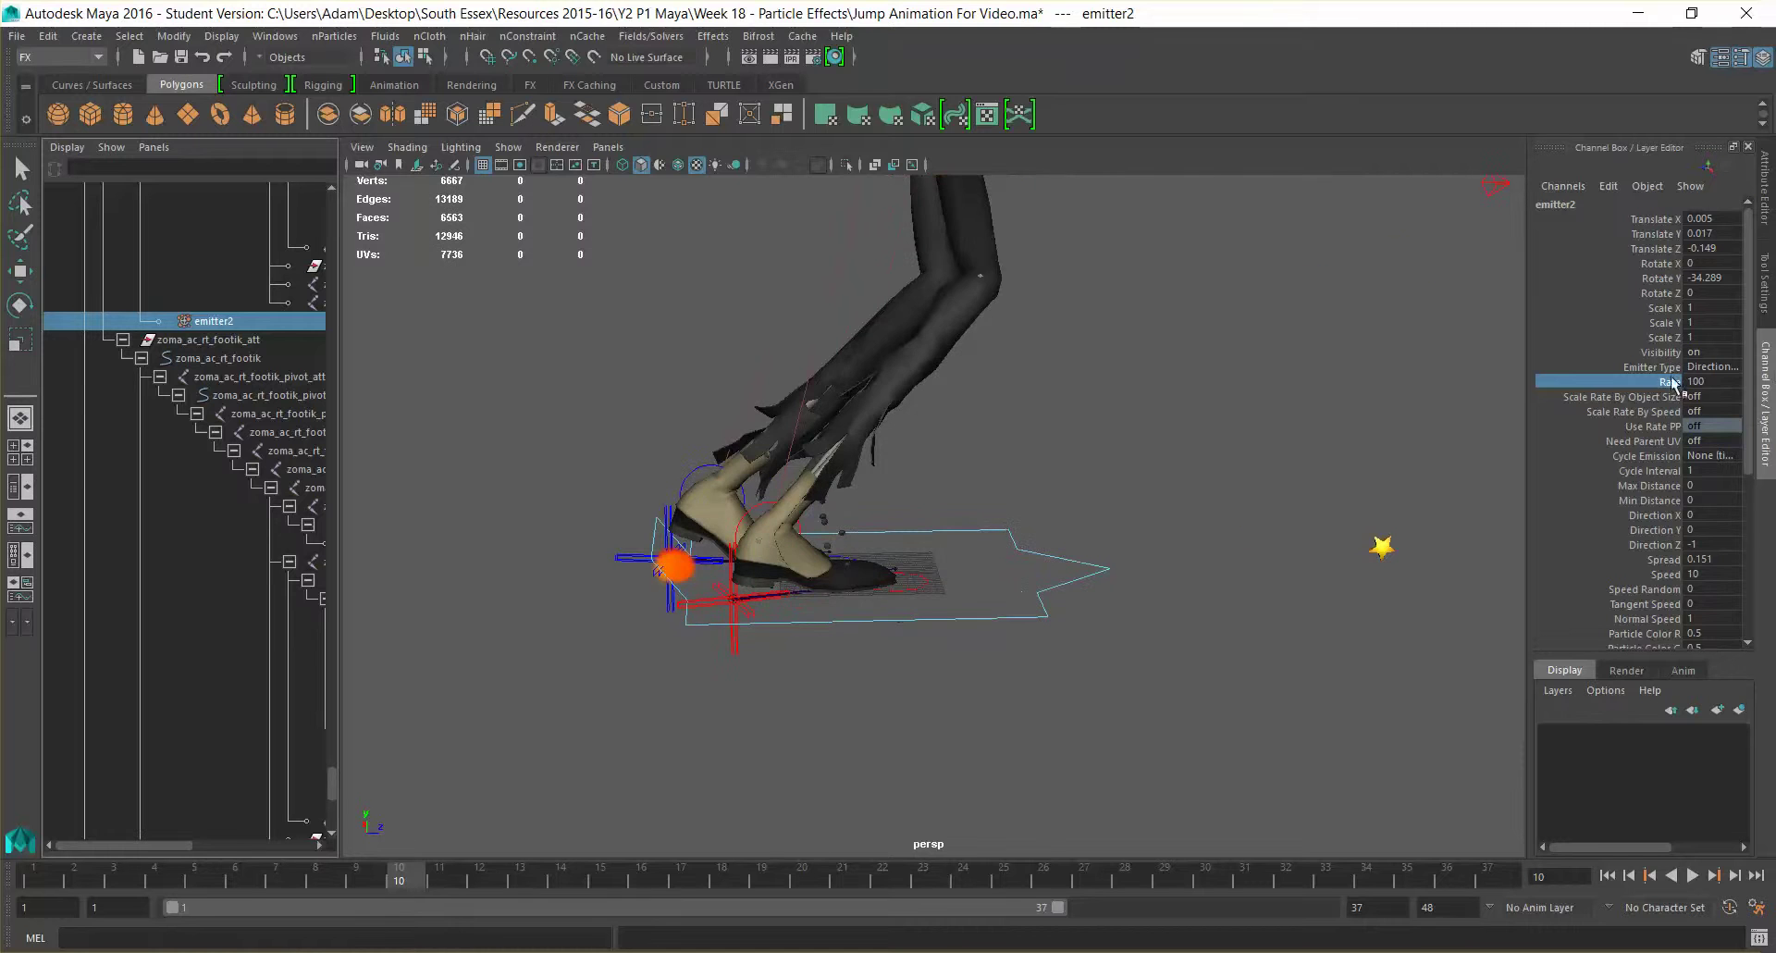
pyautogui.click(440, 878)
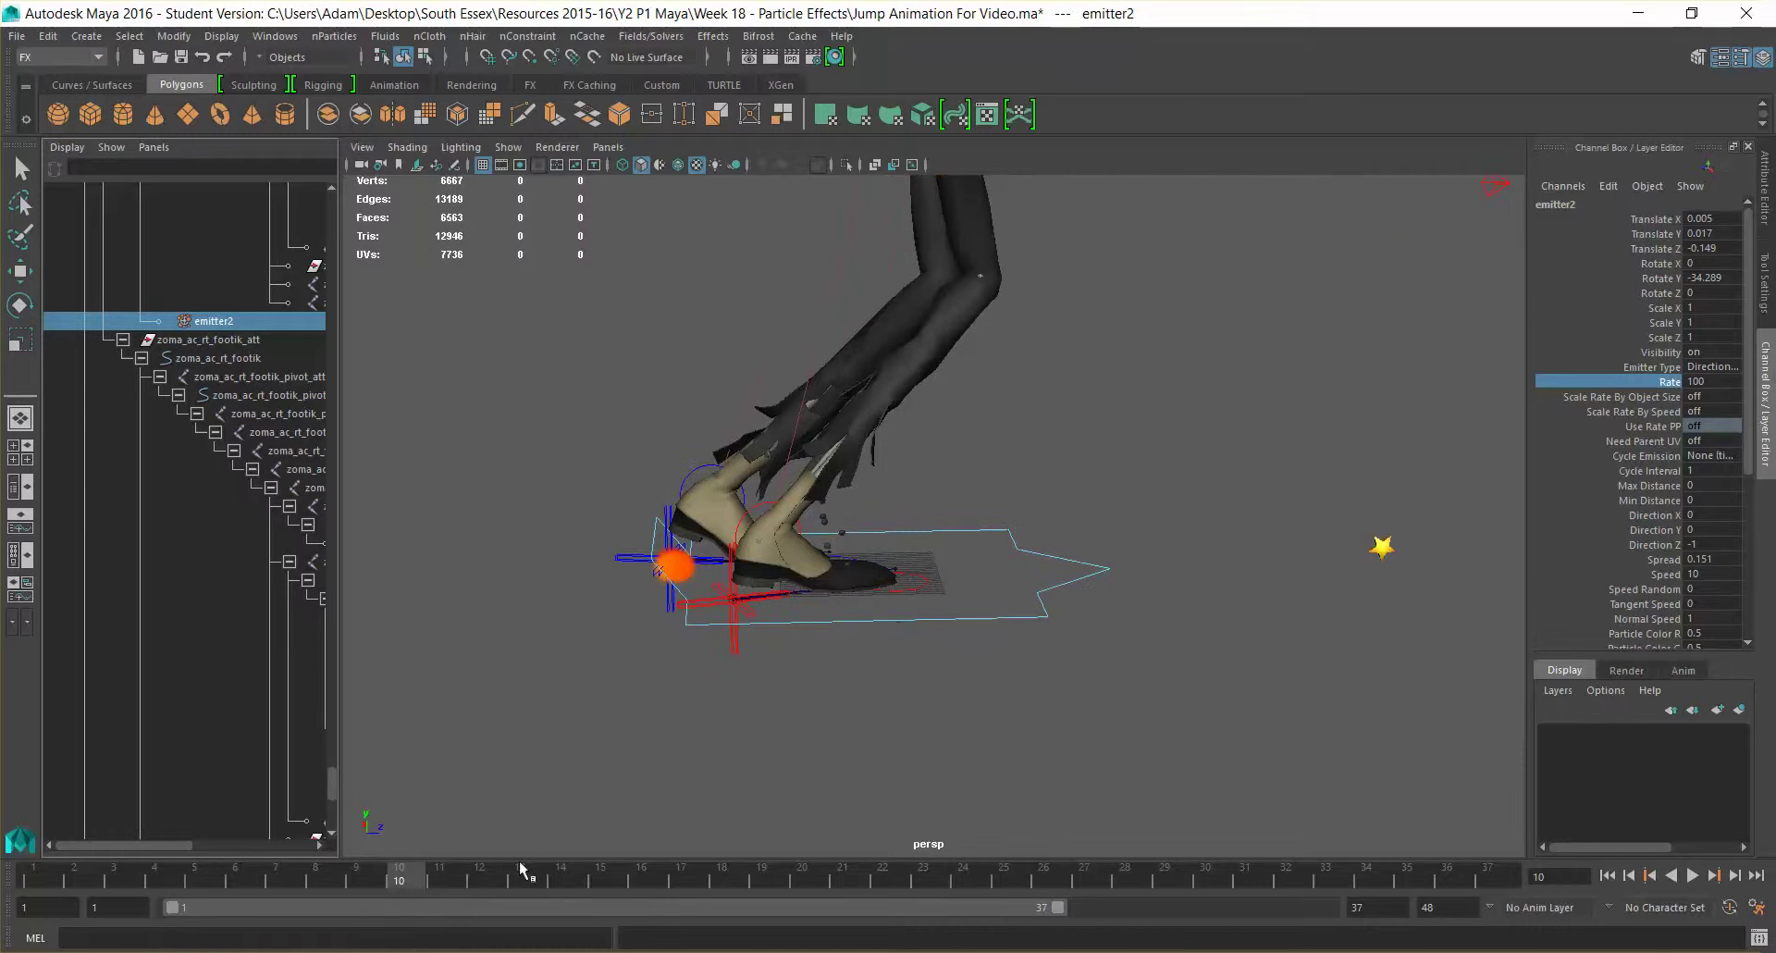
pyautogui.rightClick(1662, 386)
pyautogui.click(1573, 415)
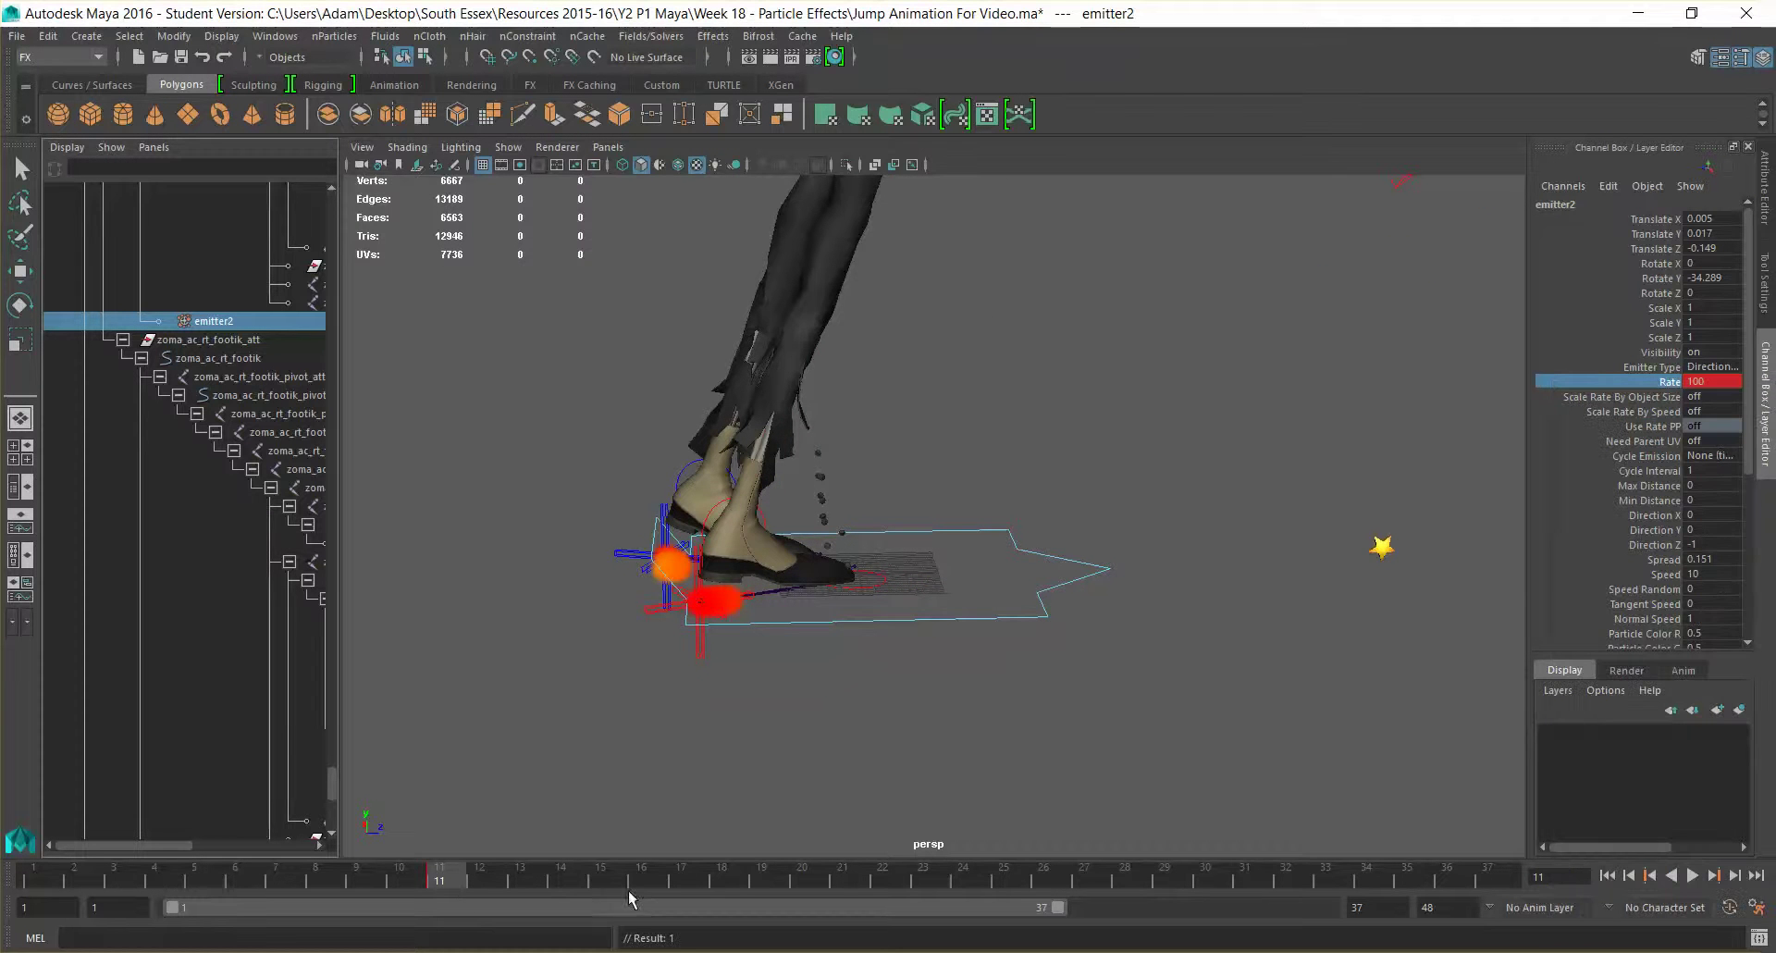
# Key emitter2's Rate at 100 on frame 17.
pyautogui.click(678, 879)
pyautogui.rightClick(1662, 387)
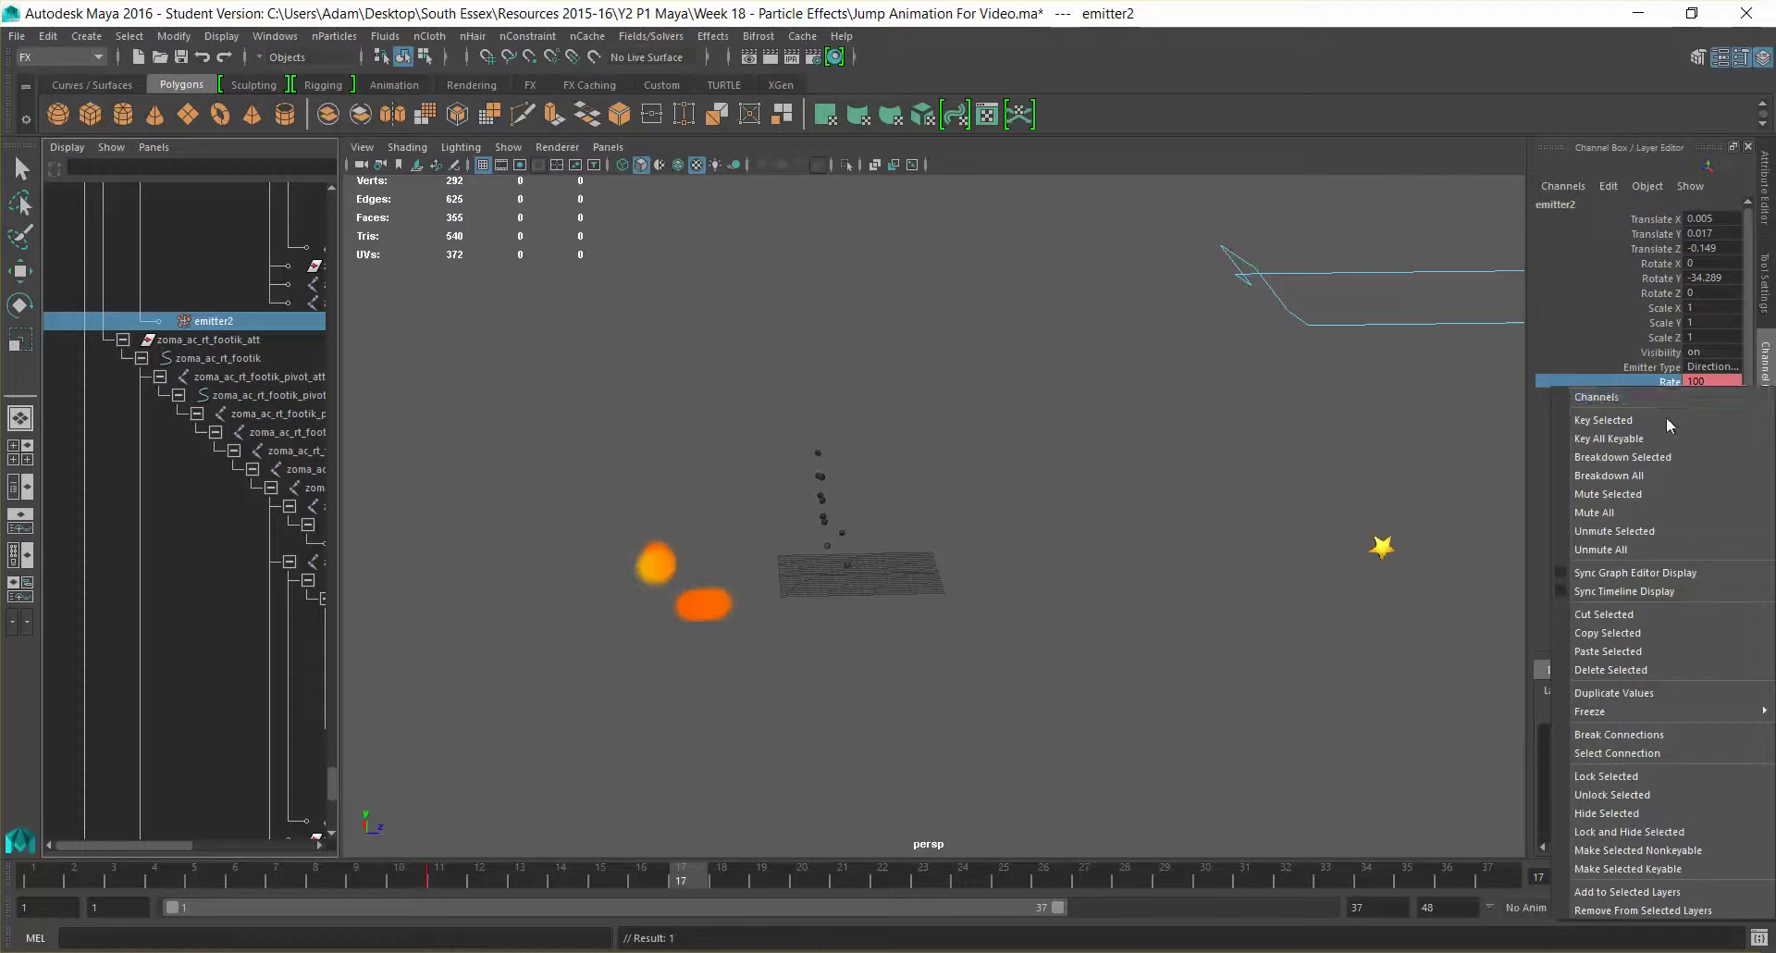
pyautogui.click(1662, 425)
# Set emitter2's Rate to 0 on frame 10 and key it.
pyautogui.click(426, 875)
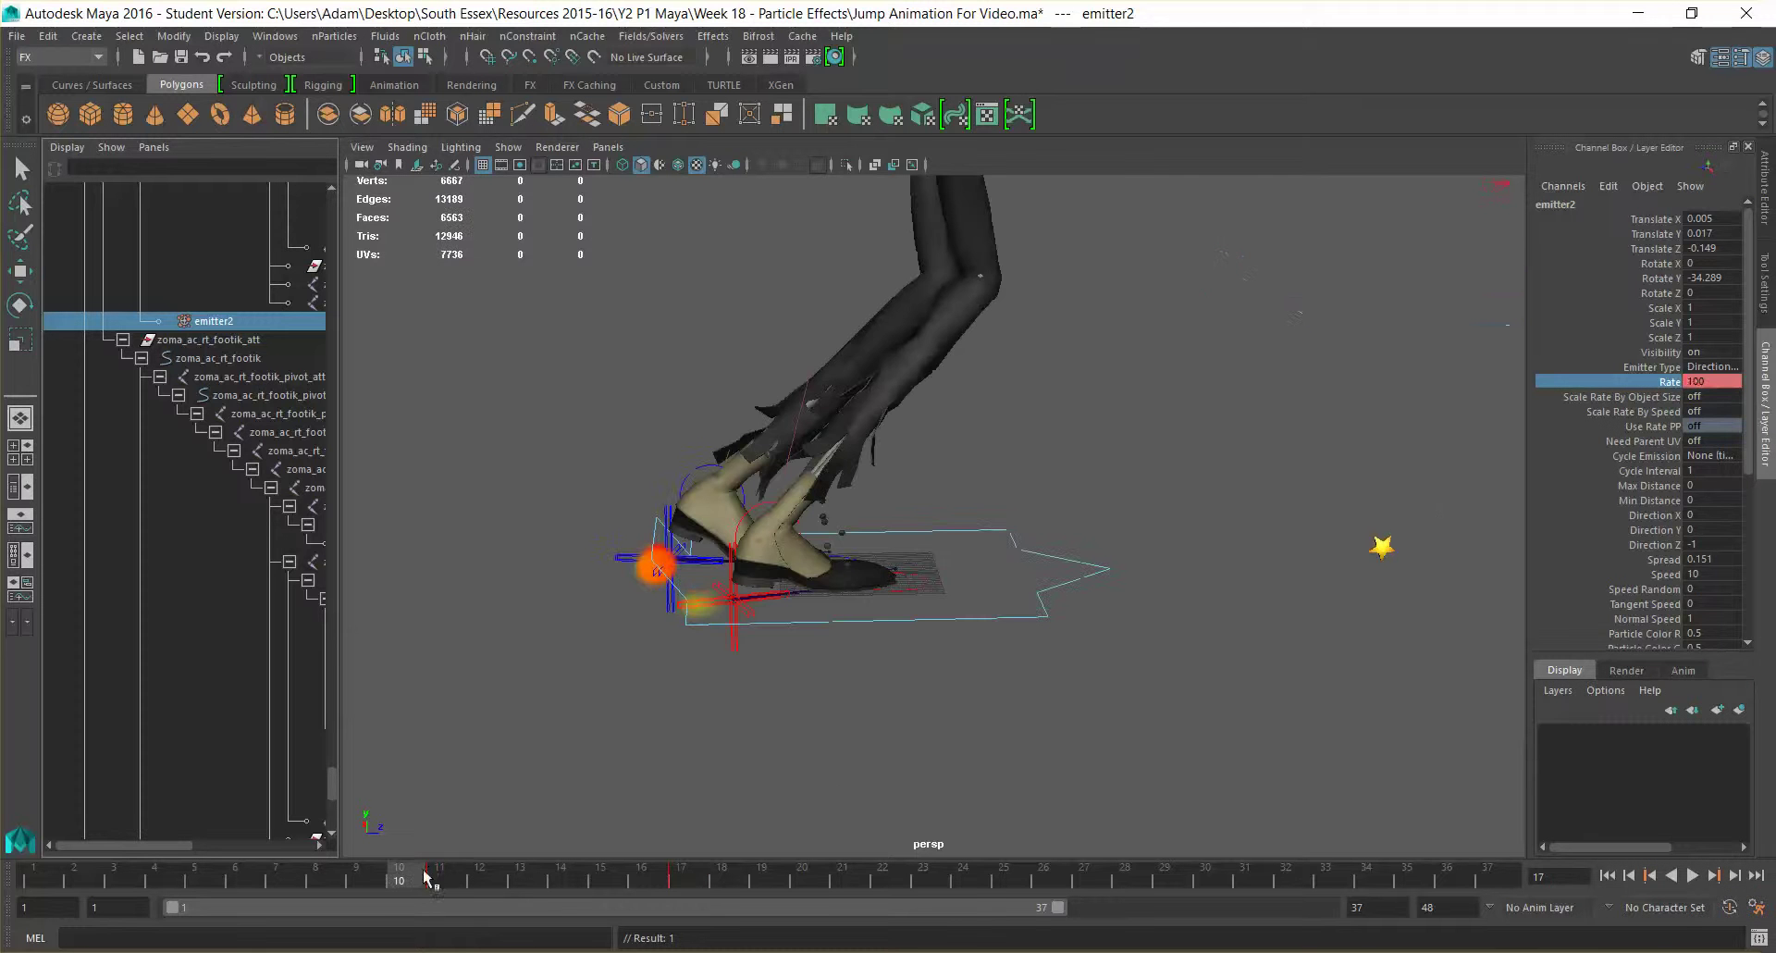
pyautogui.click(1713, 383)
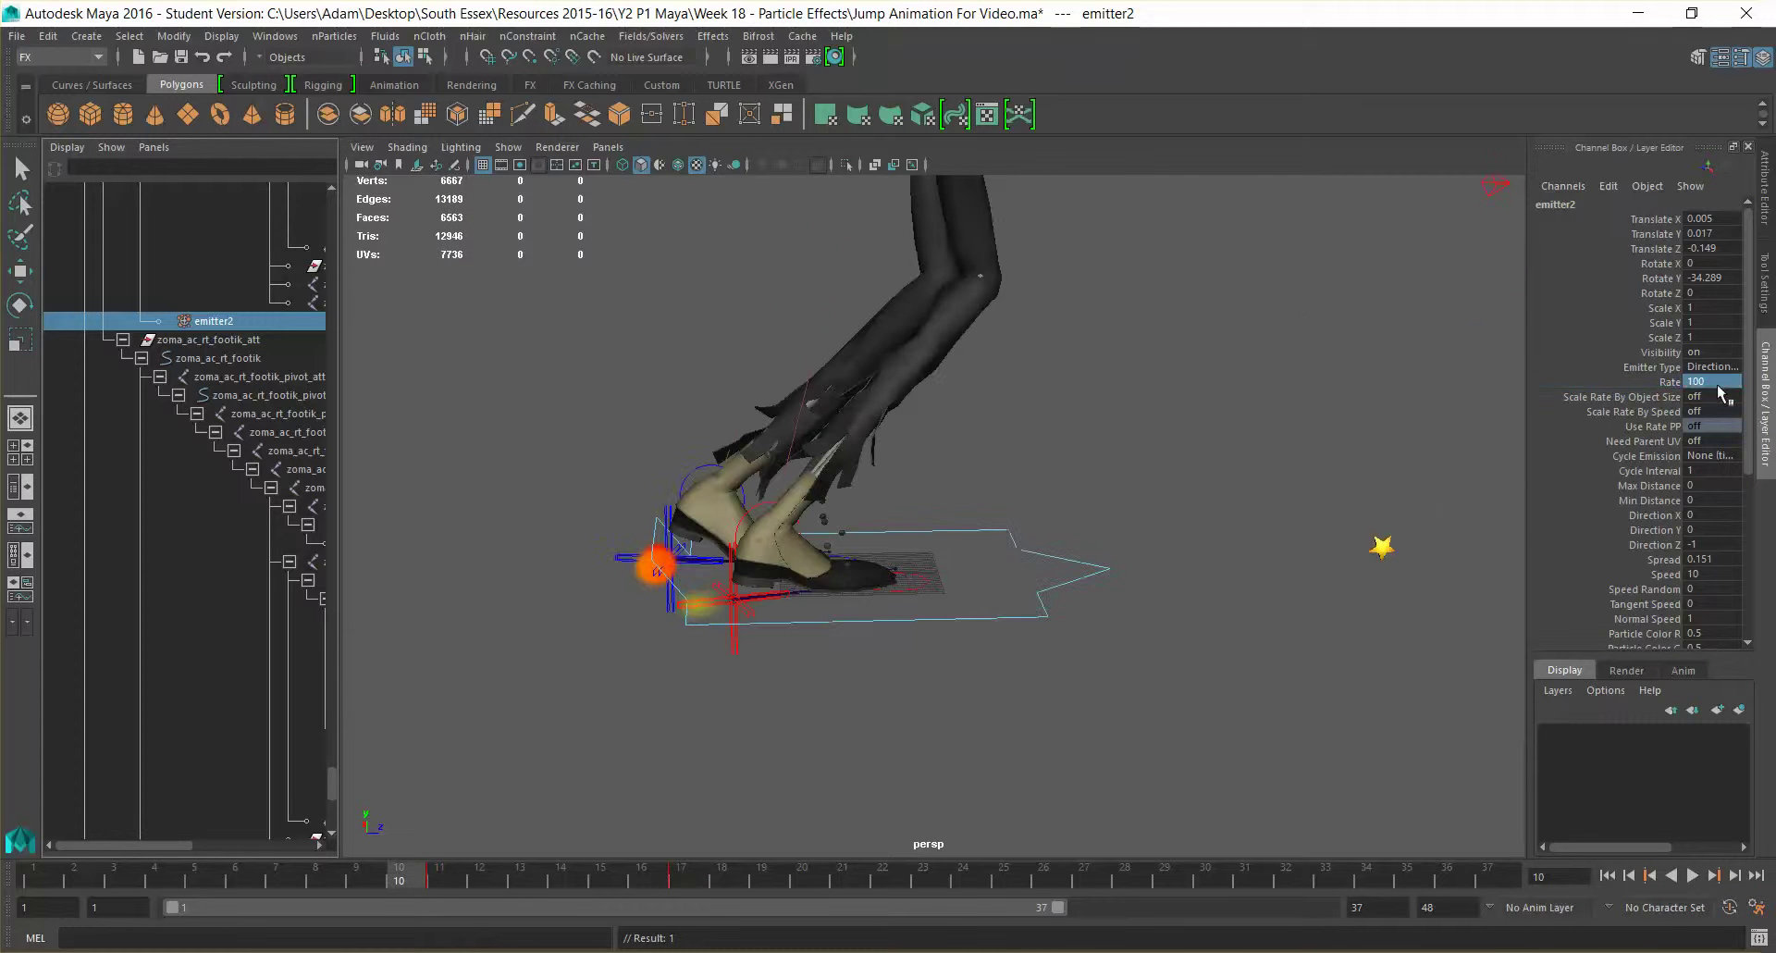
pyautogui.write('0')
pyautogui.press('Return')
pyautogui.rightClick(1665, 383)
pyautogui.click(1665, 419)
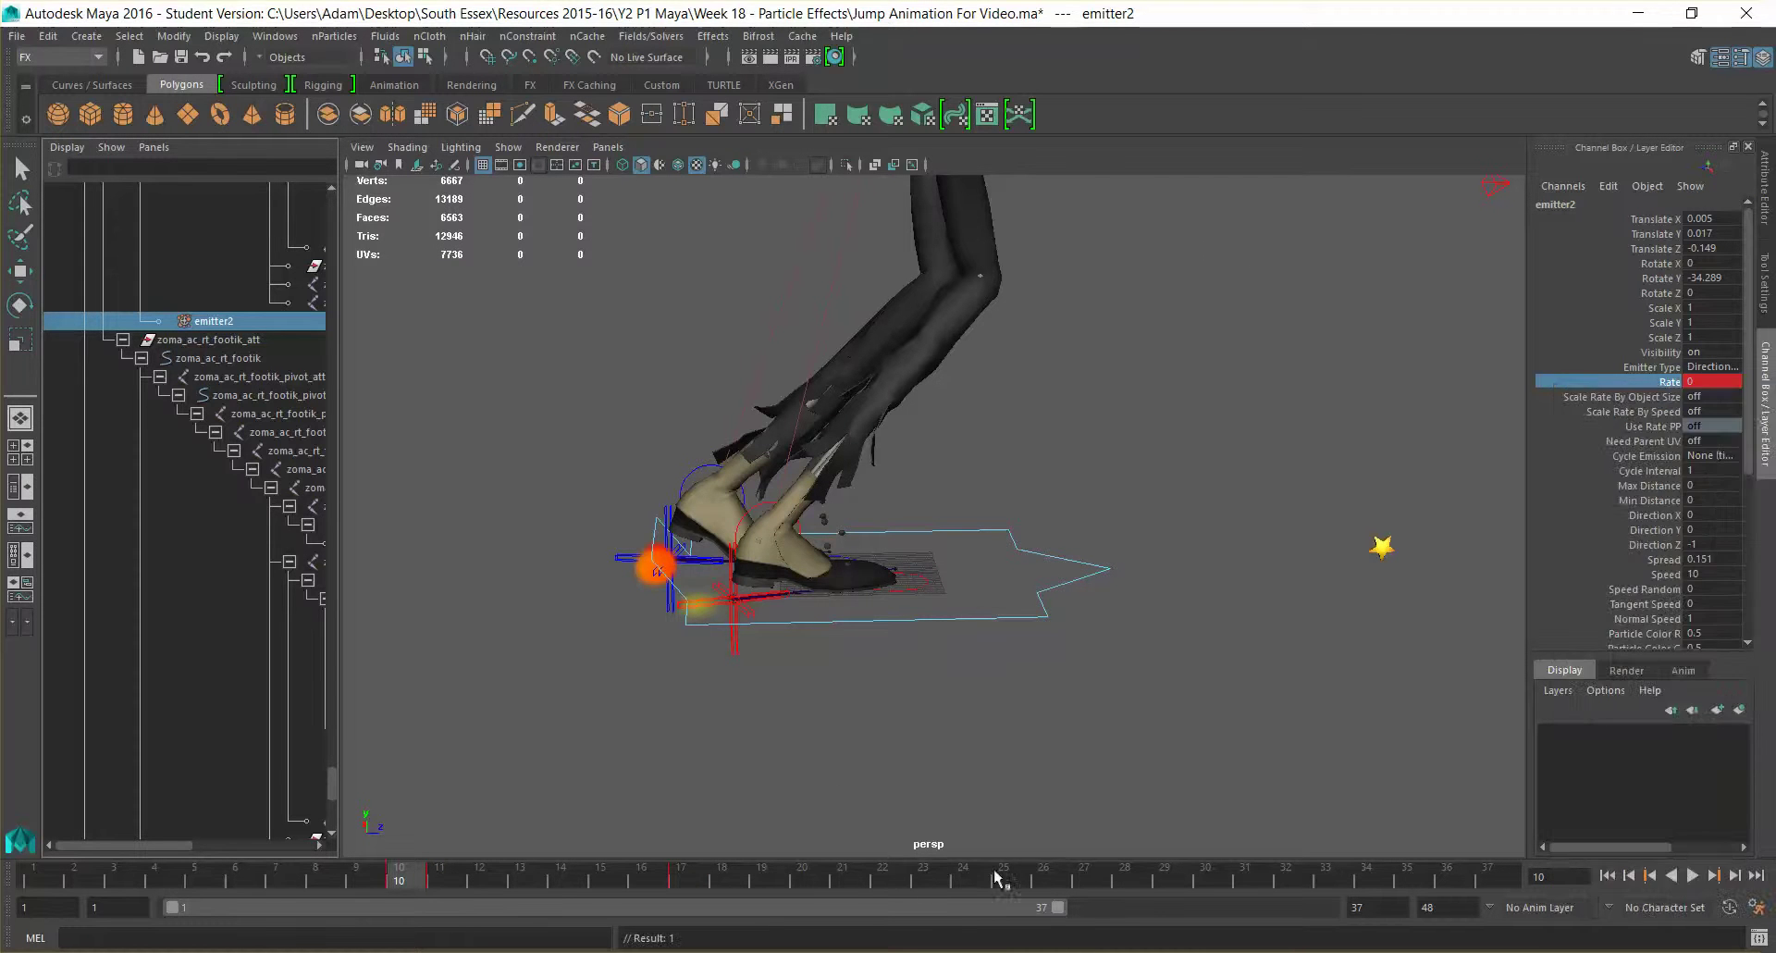
# Set emitter2's Rate to 0 on frame 18 and key it.
pyautogui.click(731, 879)
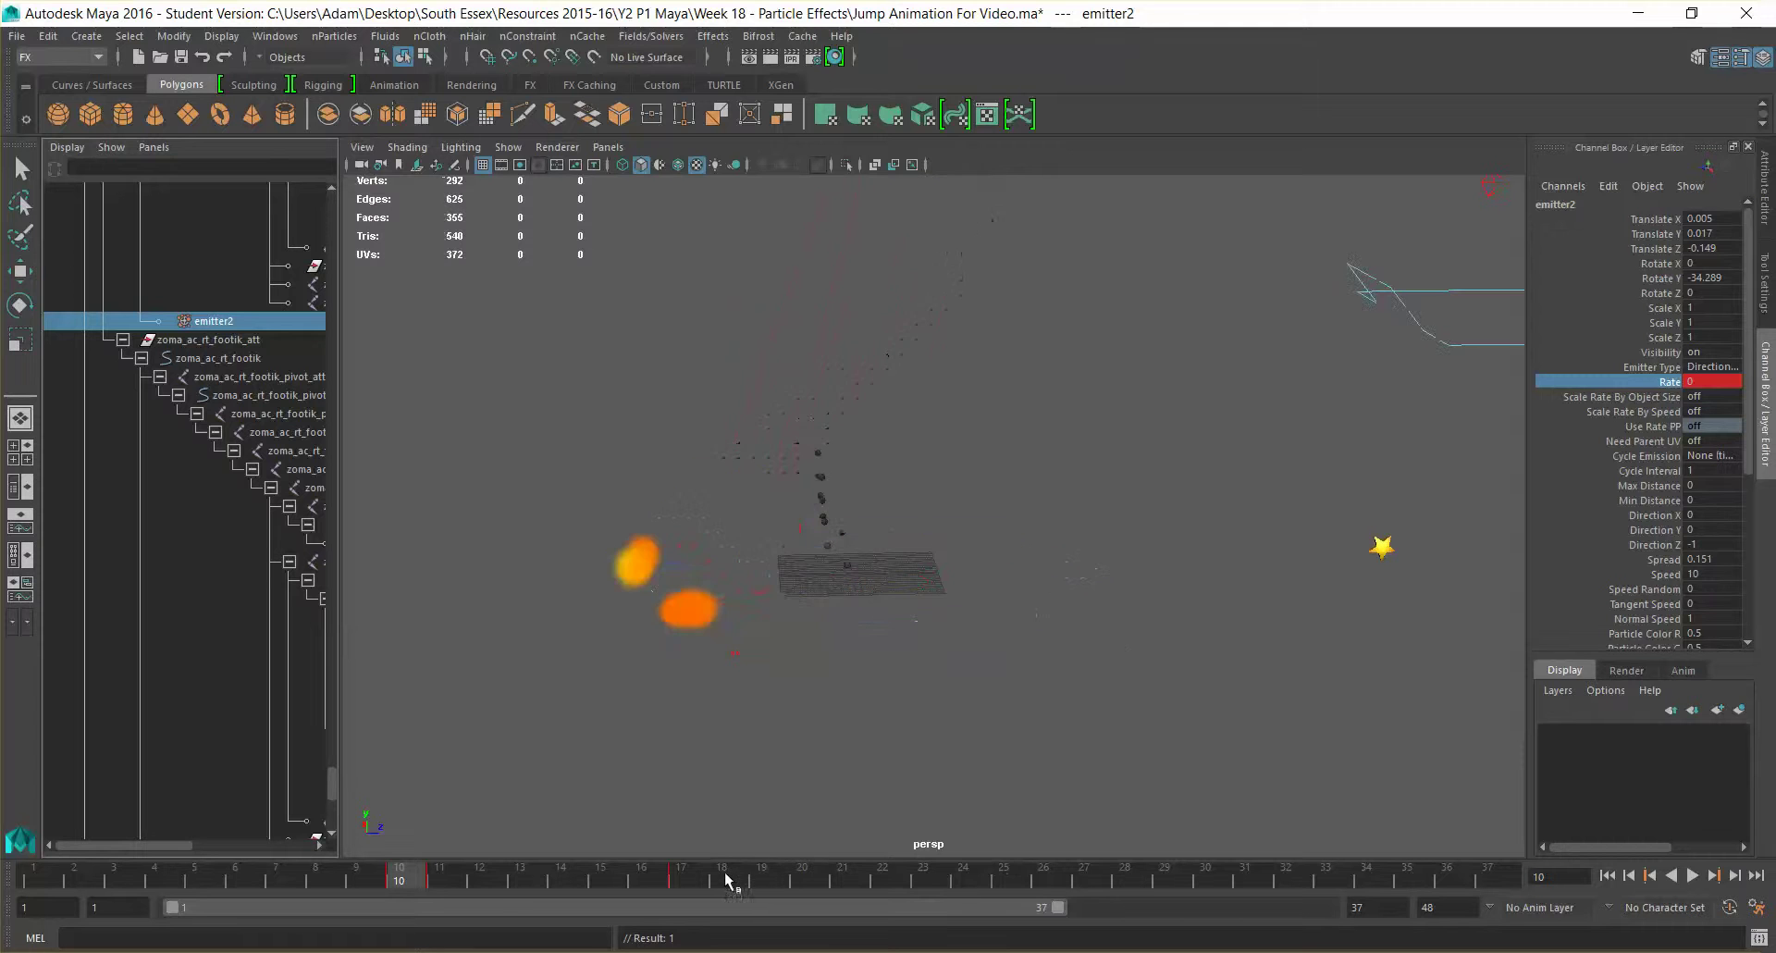
pyautogui.click(1723, 381)
pyautogui.write('0')
pyautogui.press('Return')
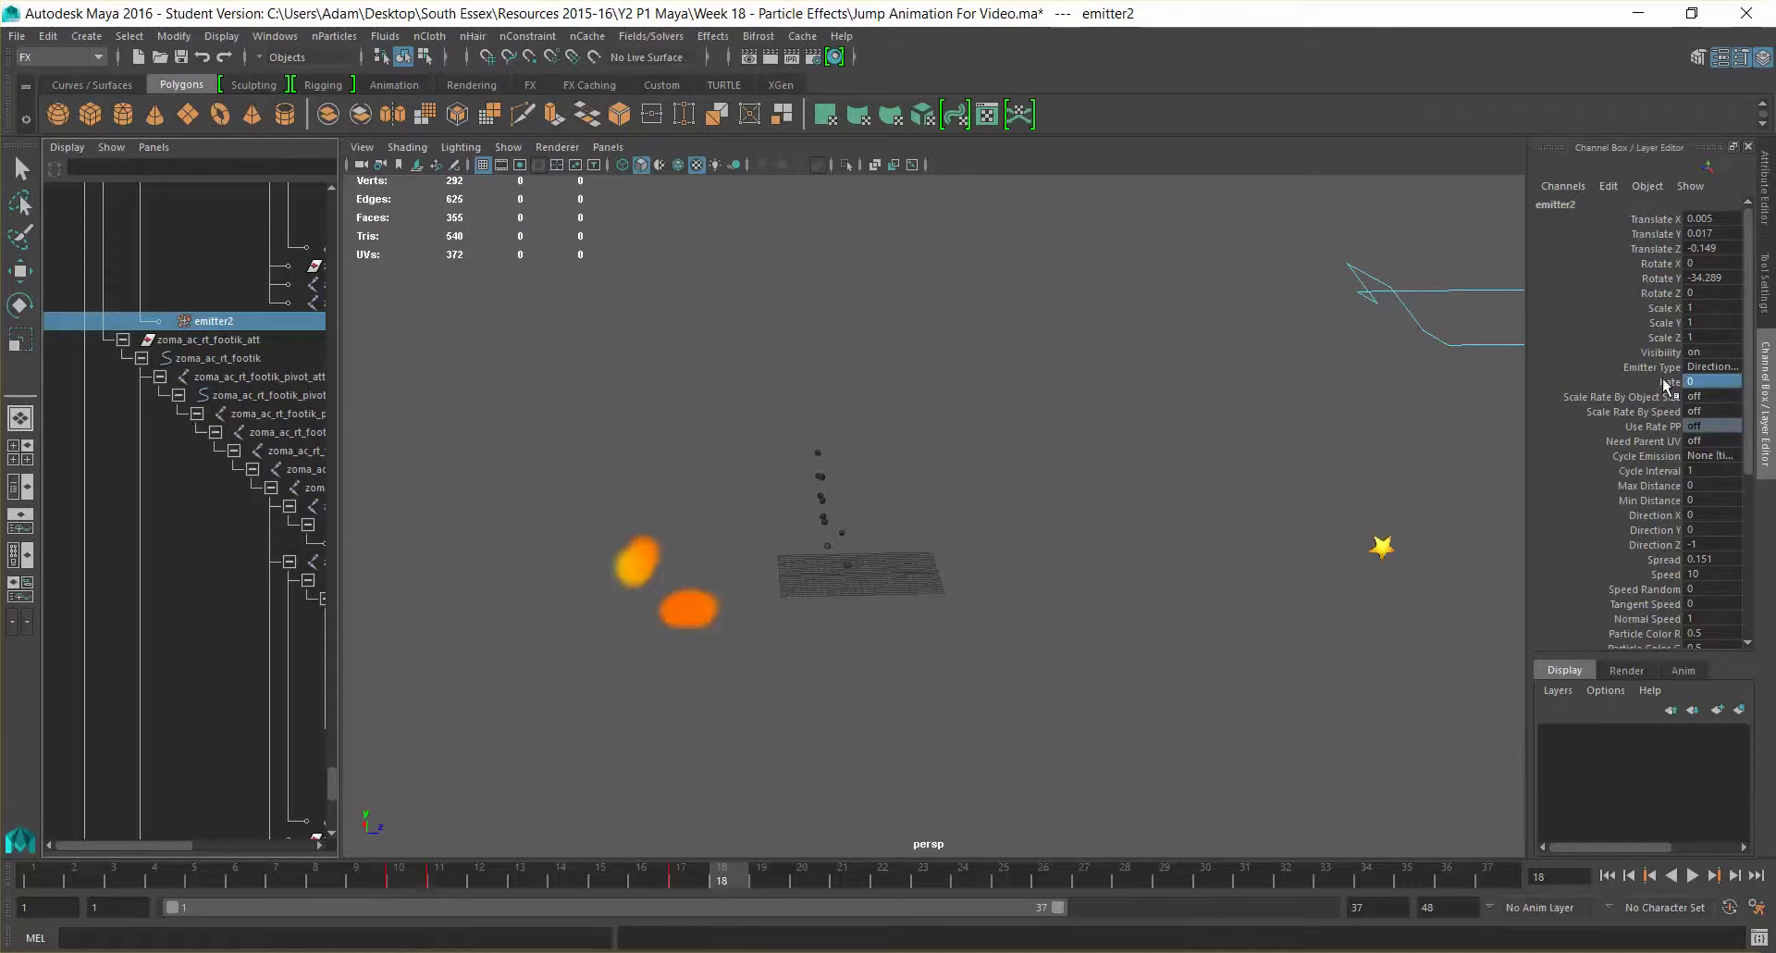
pyautogui.click(1669, 382)
pyautogui.rightClick(1669, 382)
pyautogui.click(1663, 411)
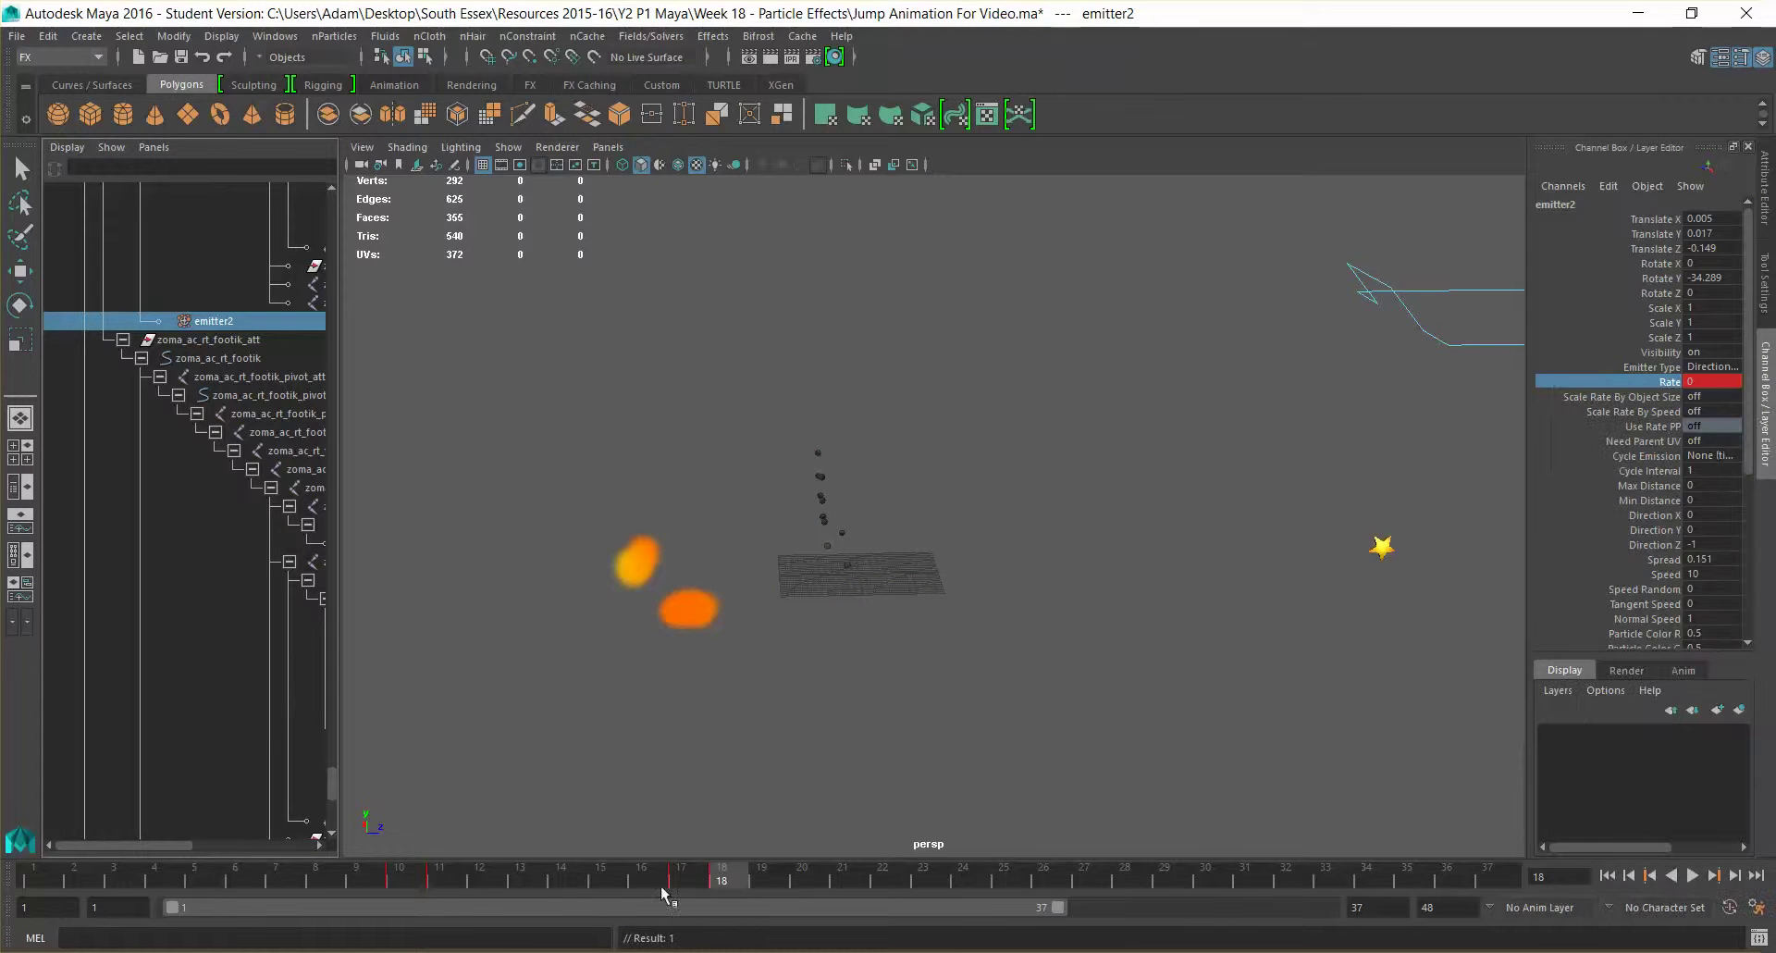
# Play back the jump from frame 1 and compare the density of the two foot trails.
pyautogui.moveTo(685, 874); pyautogui.dragTo(42, 911)
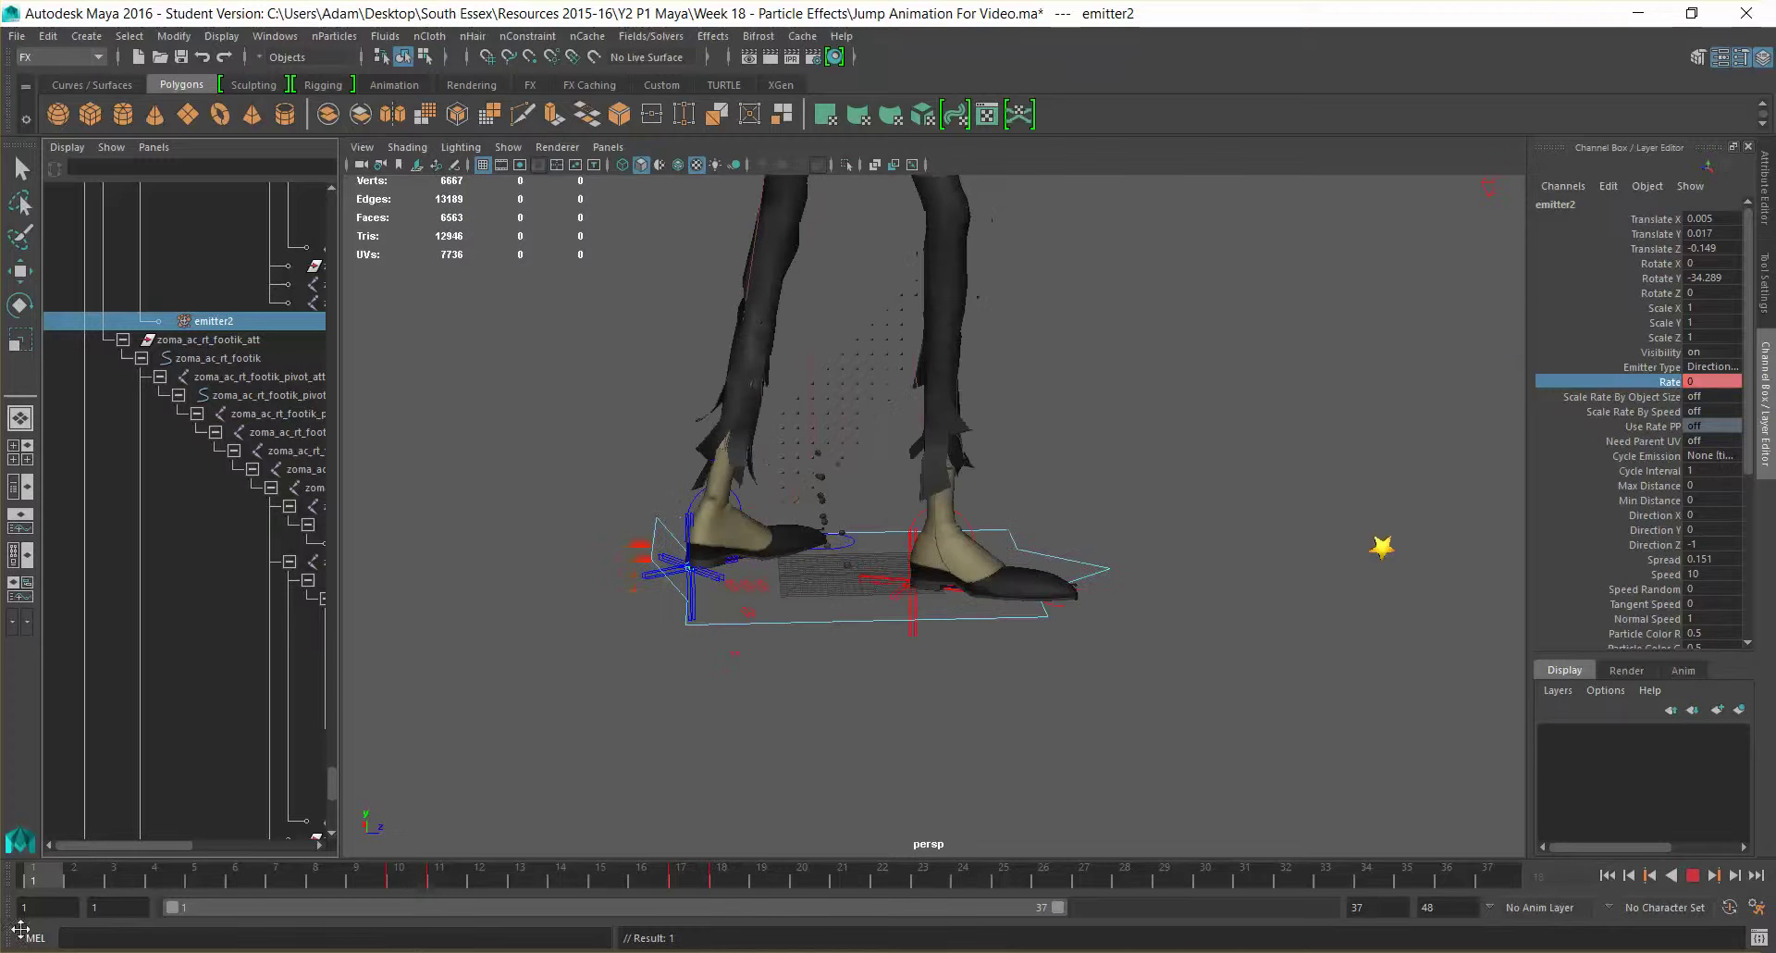
pyautogui.scroll(-5, 964, 401)
pyautogui.click(1692, 875)
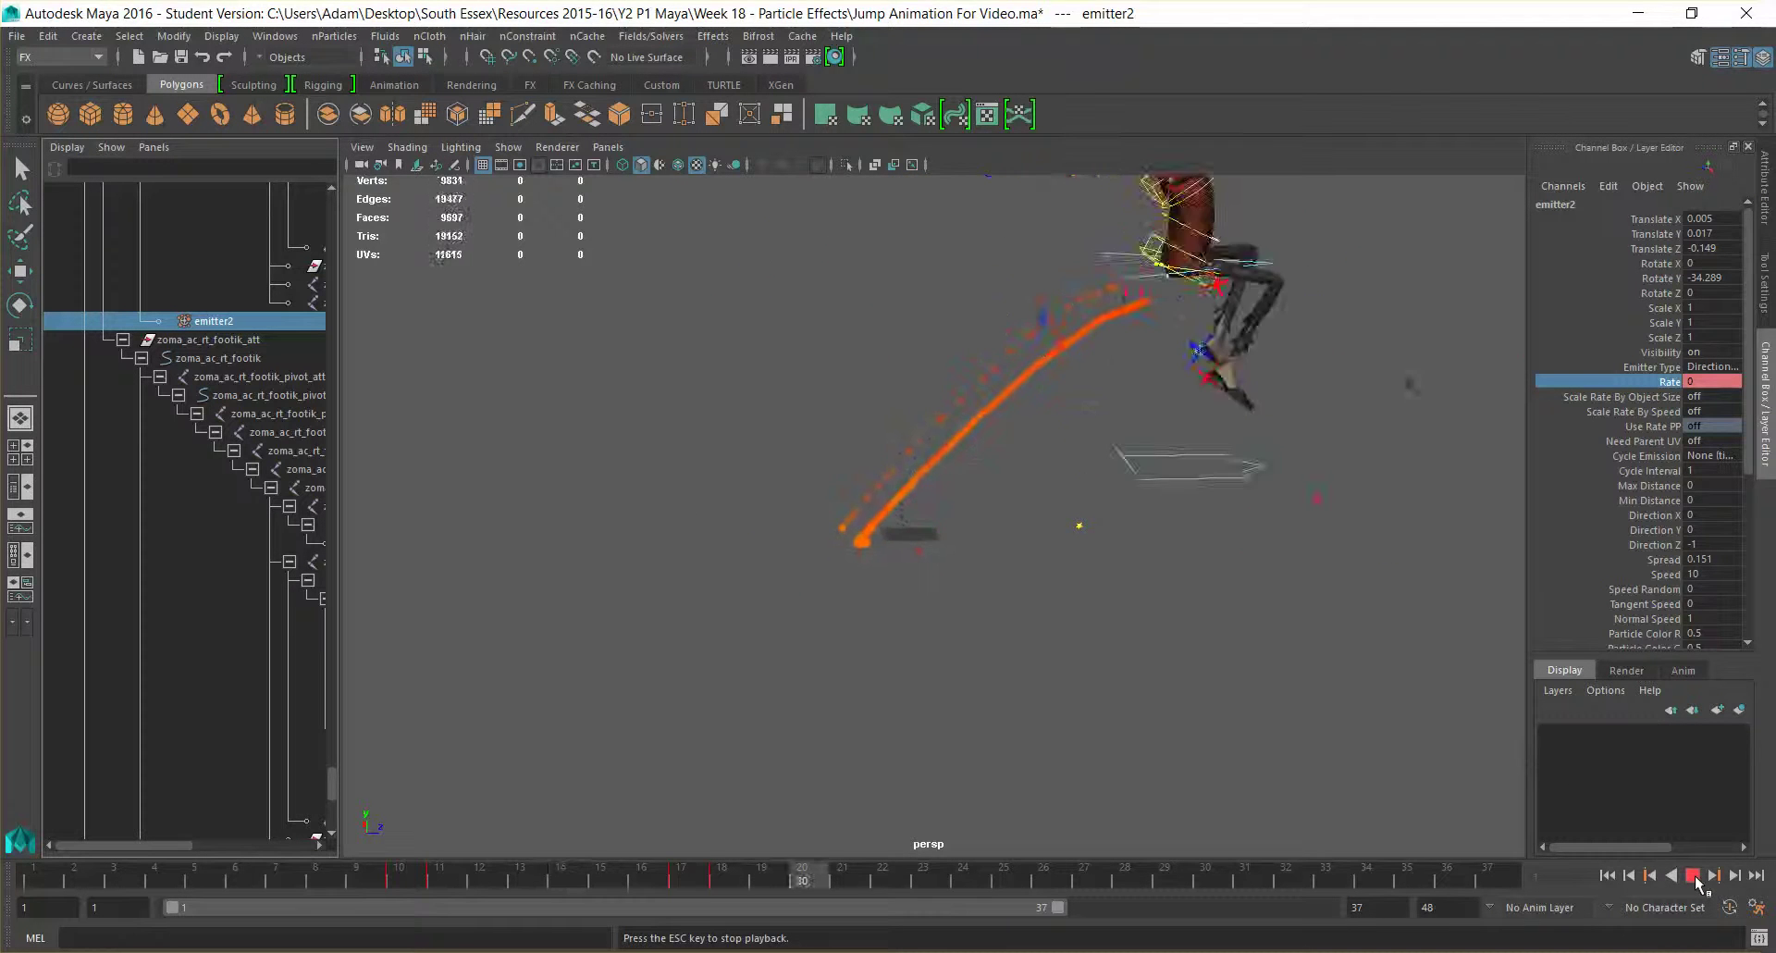
pyautogui.click(1693, 875)
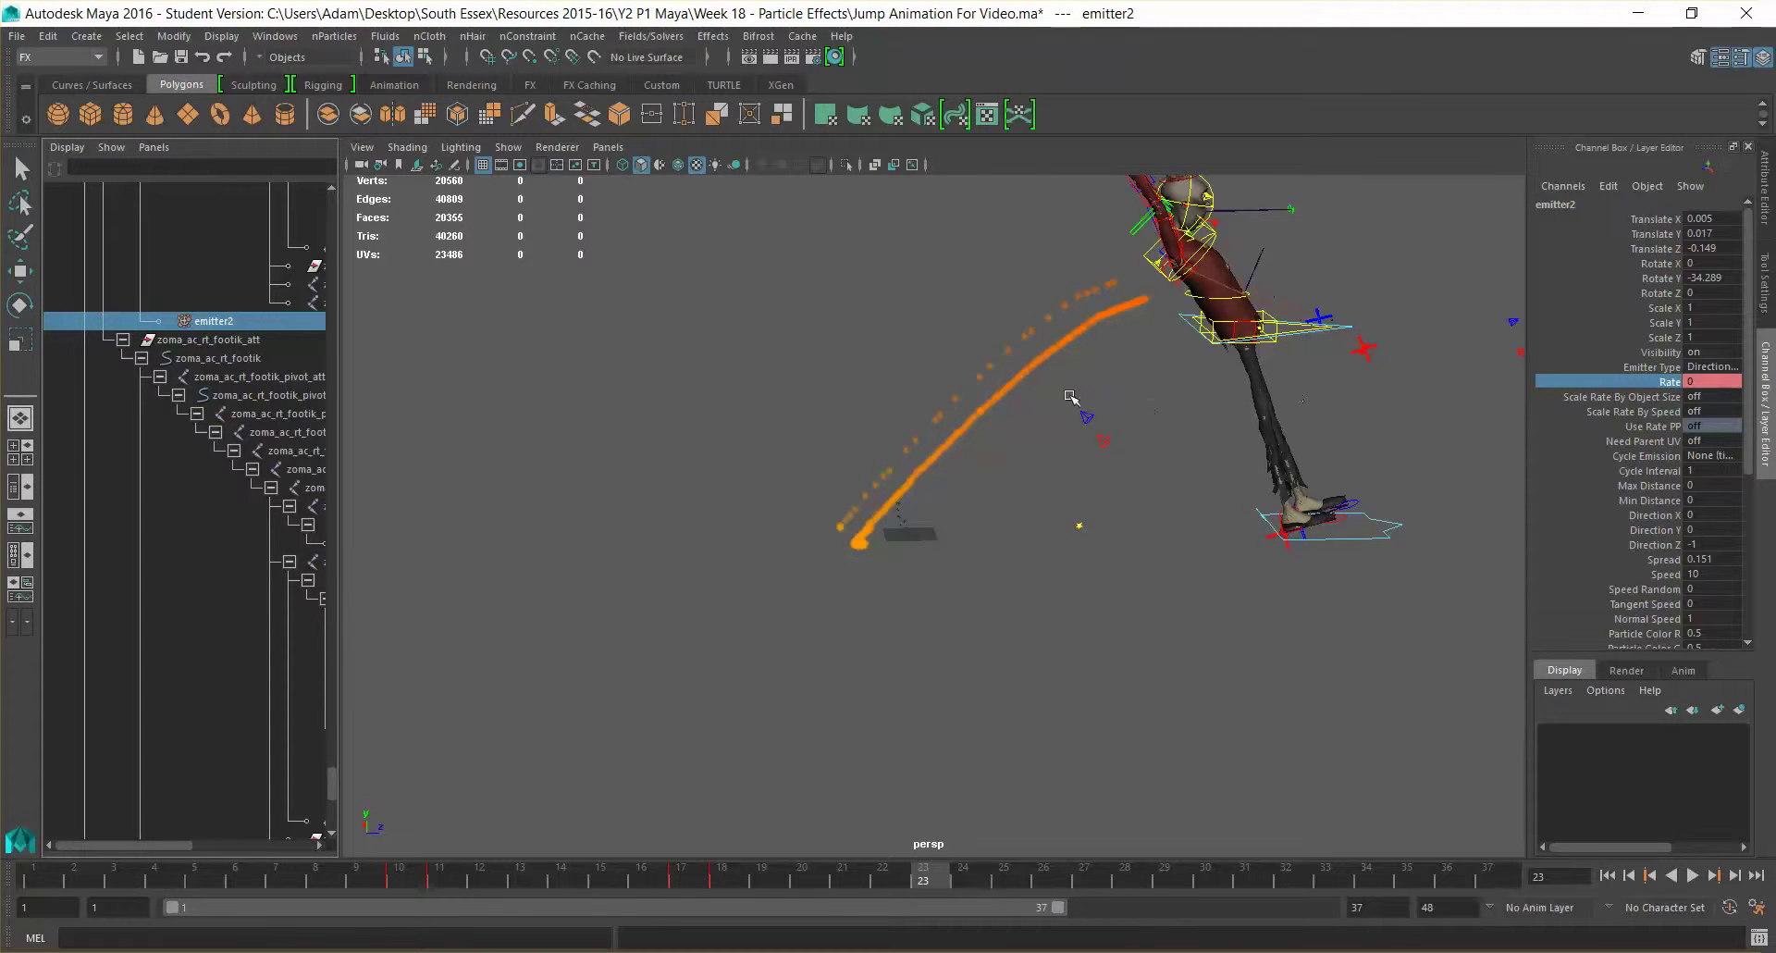
pyautogui.scroll(4, 1073, 333)
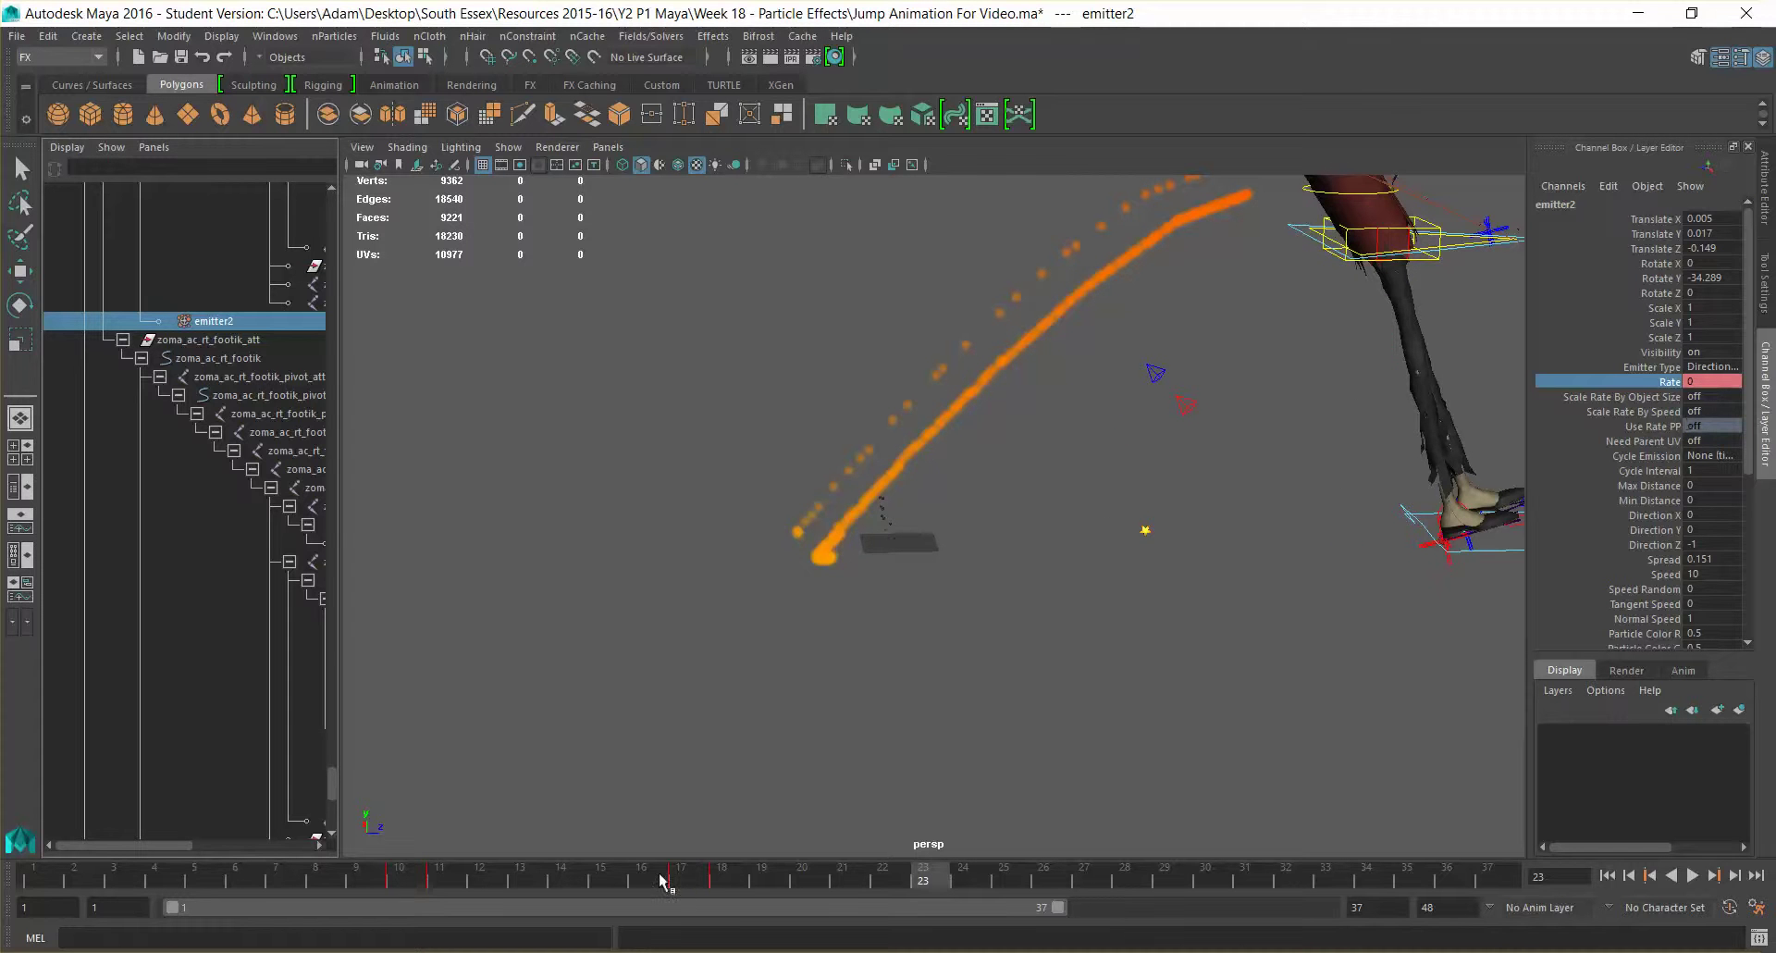
# Compare the channel values of emitter1 and emitter2 on frame 11, including Rate and the rate scaling options.
pyautogui.click(444, 883)
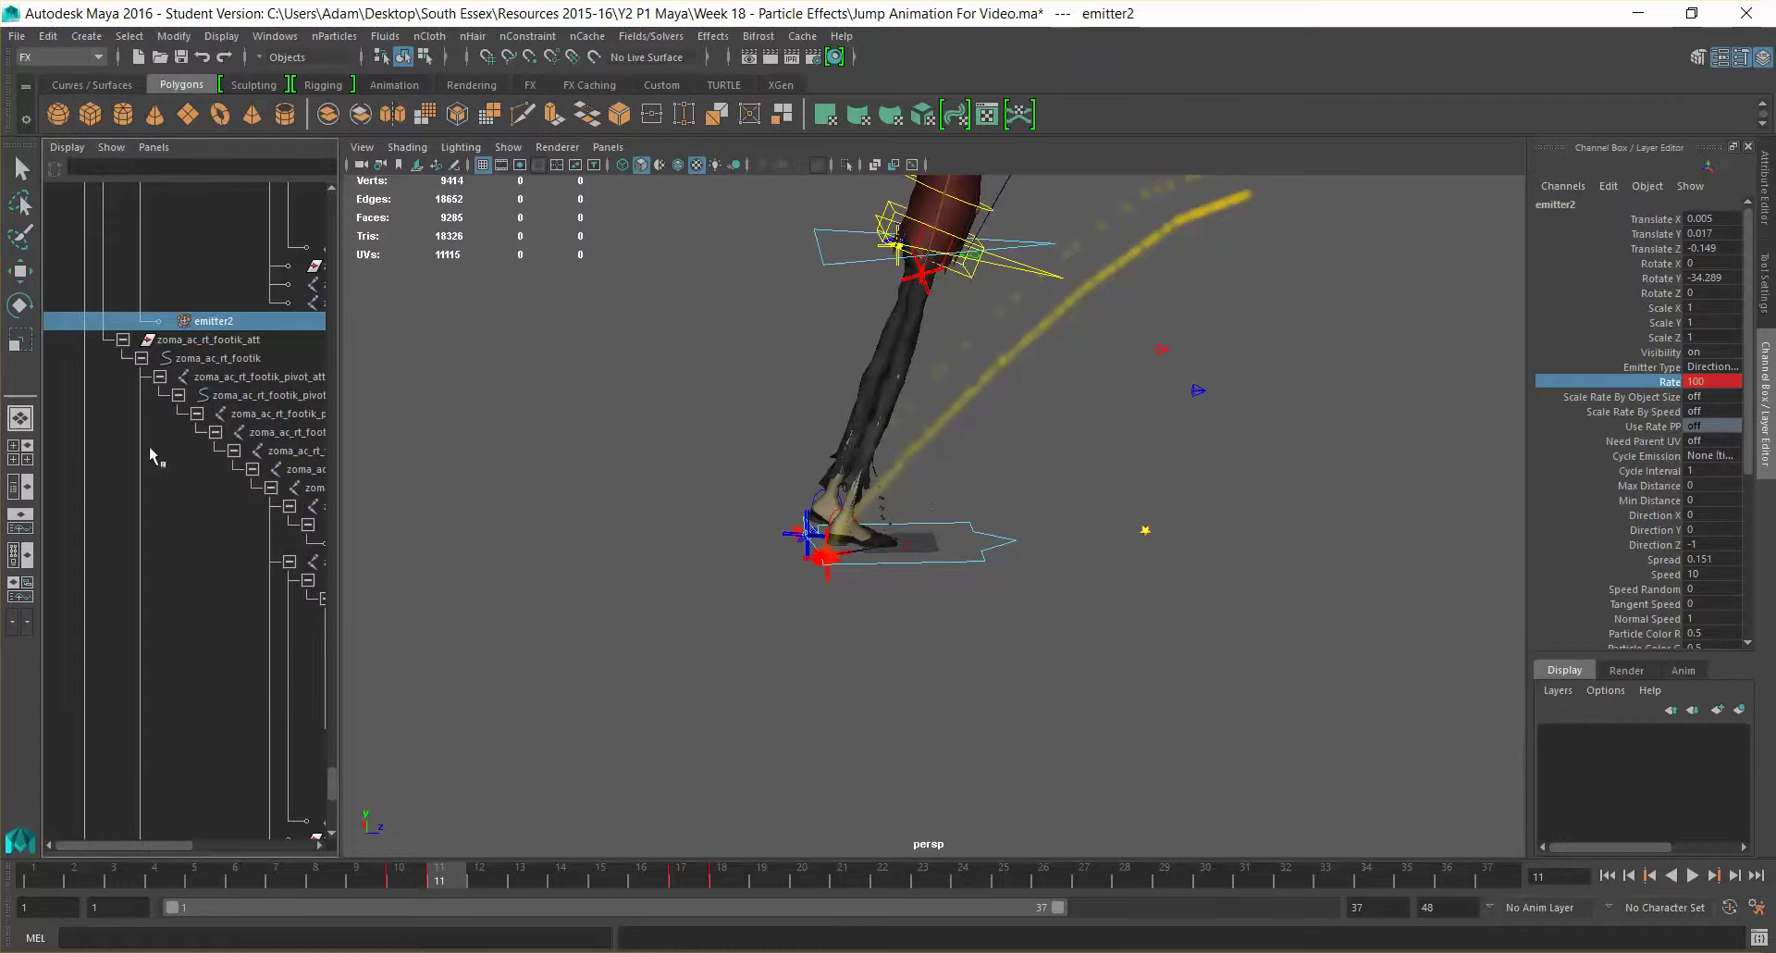
pyautogui.scroll(-3, 263, 407)
pyautogui.click(242, 746)
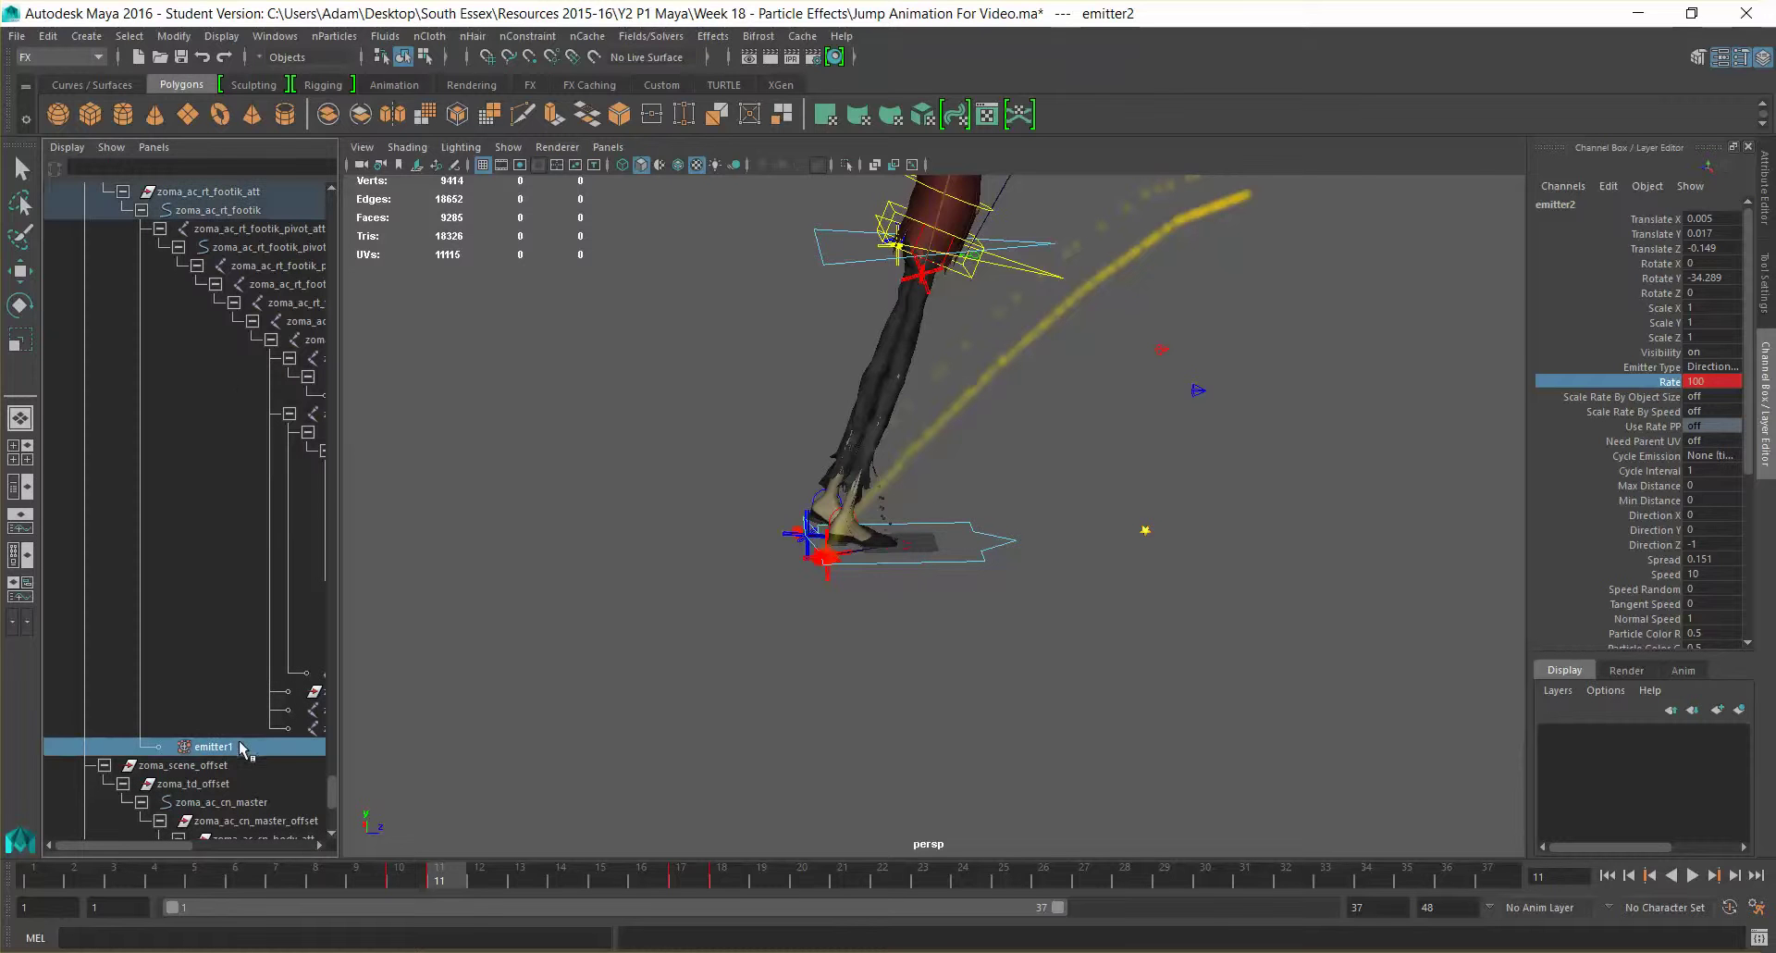
pyautogui.click(331, 187)
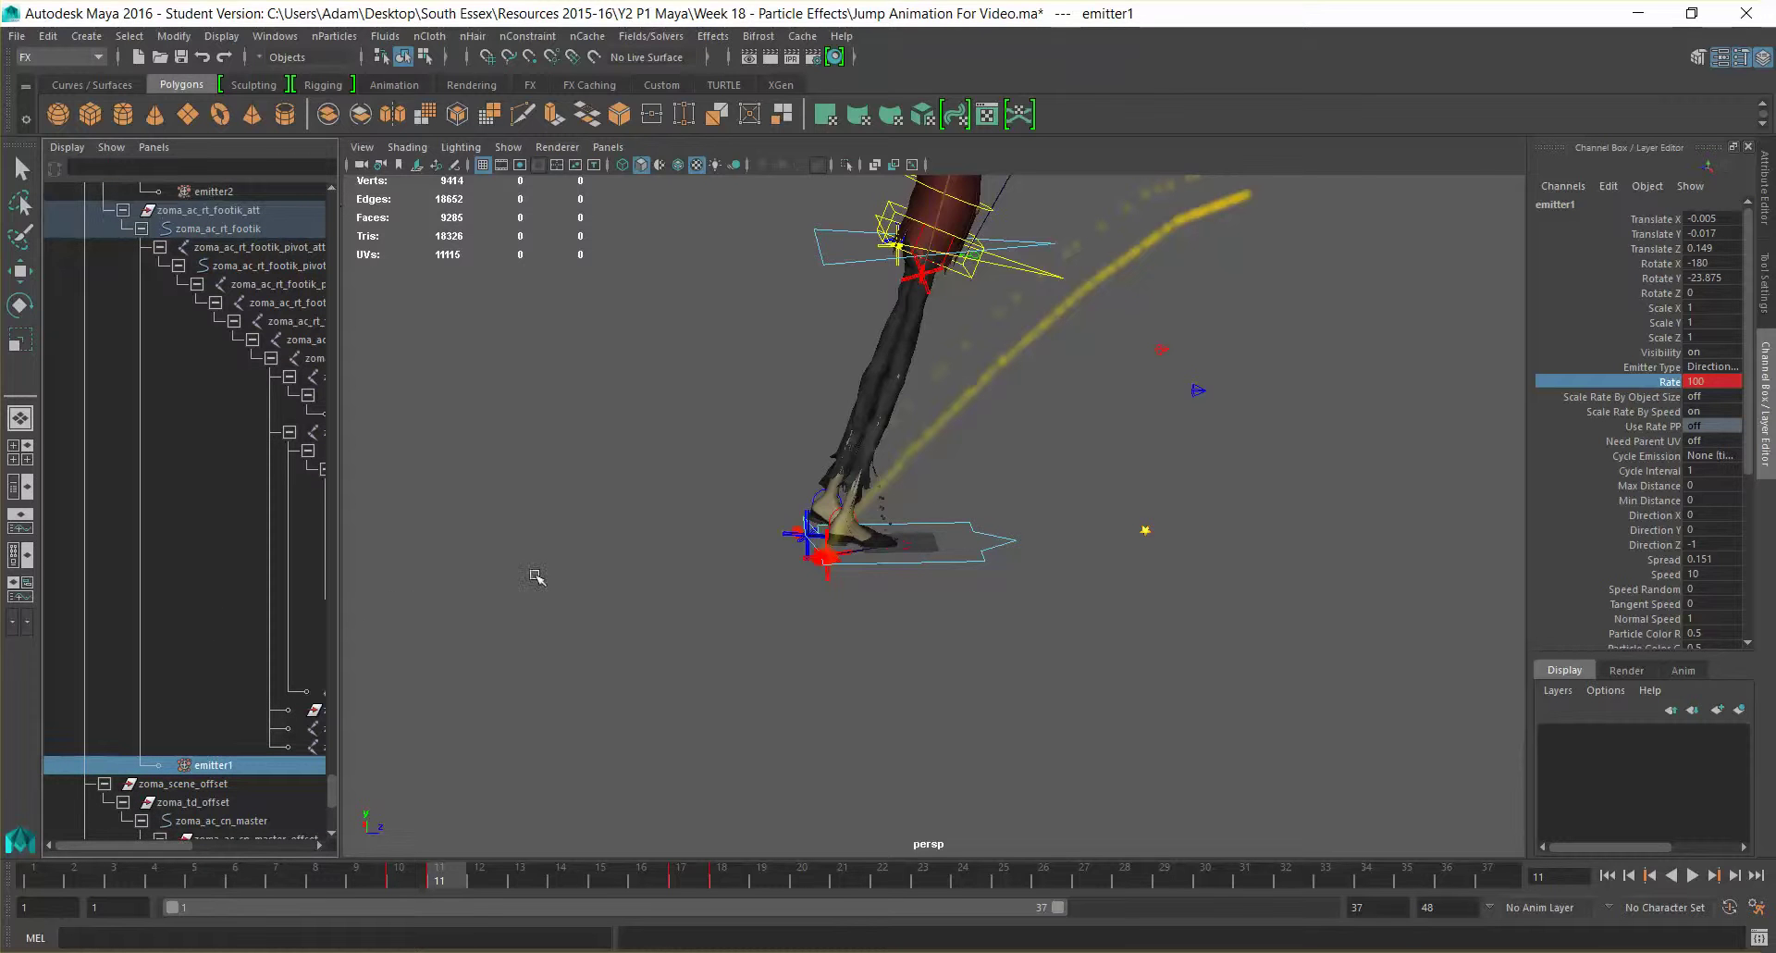
pyautogui.scroll(-1, 1614, 394)
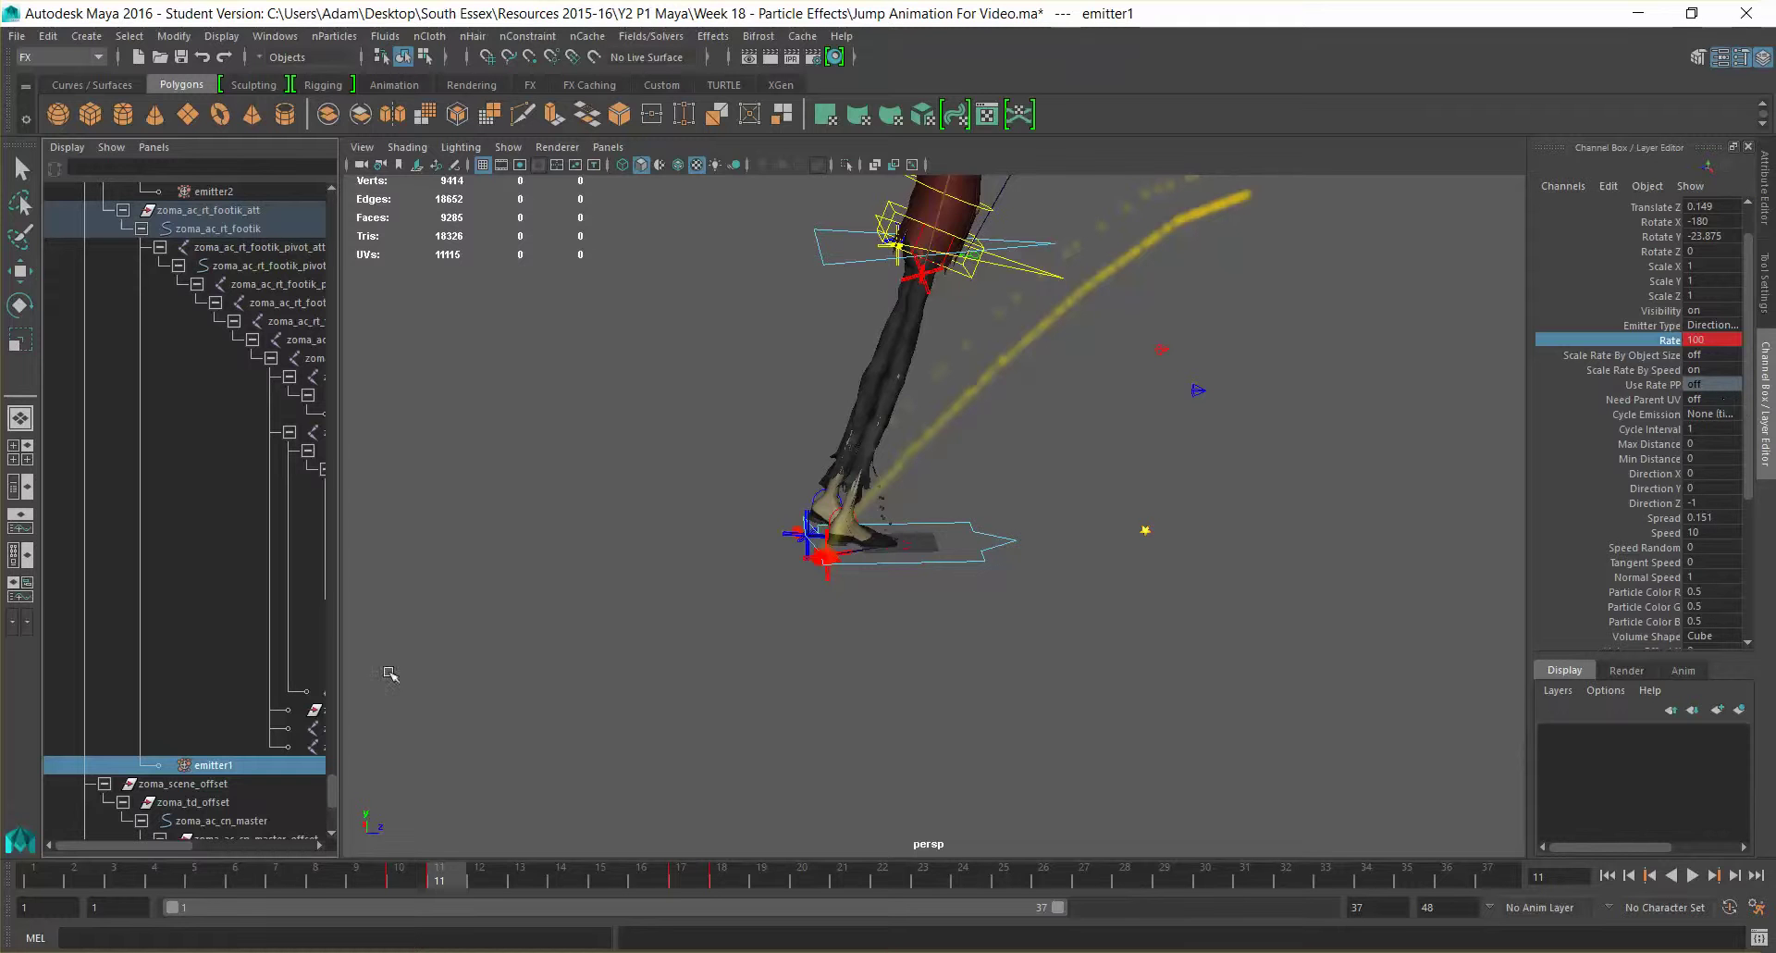
pyautogui.click(211, 191)
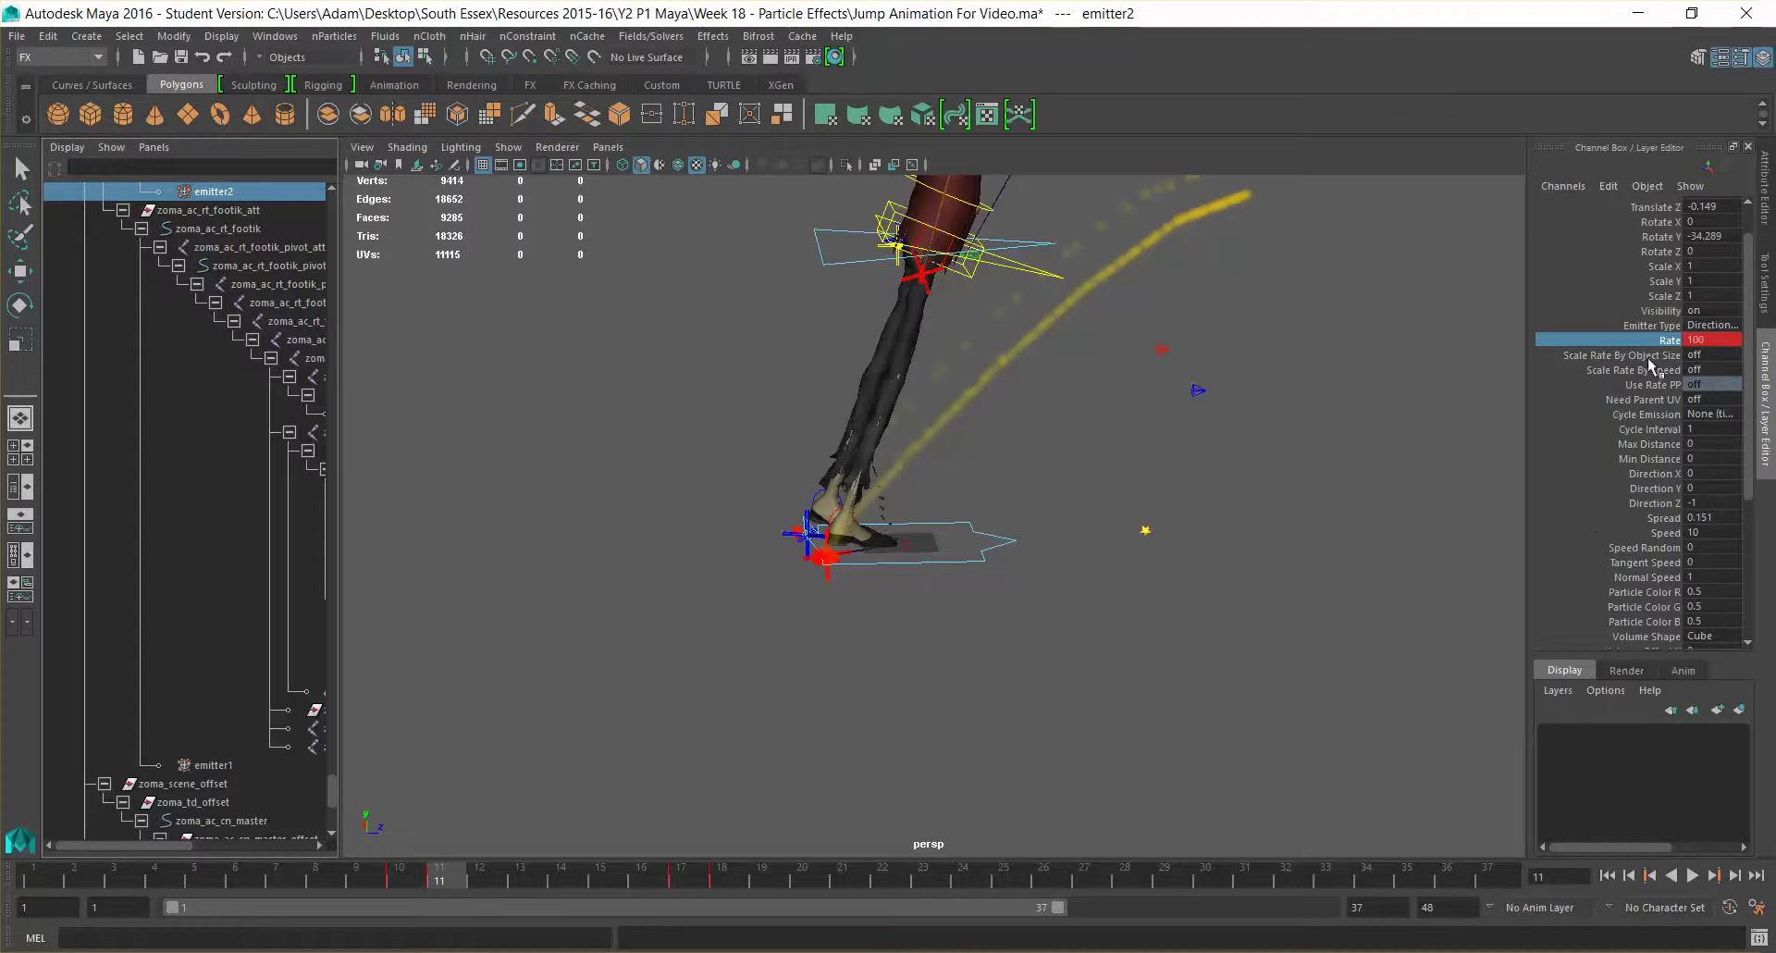
pyautogui.doubleClick(1705, 384)
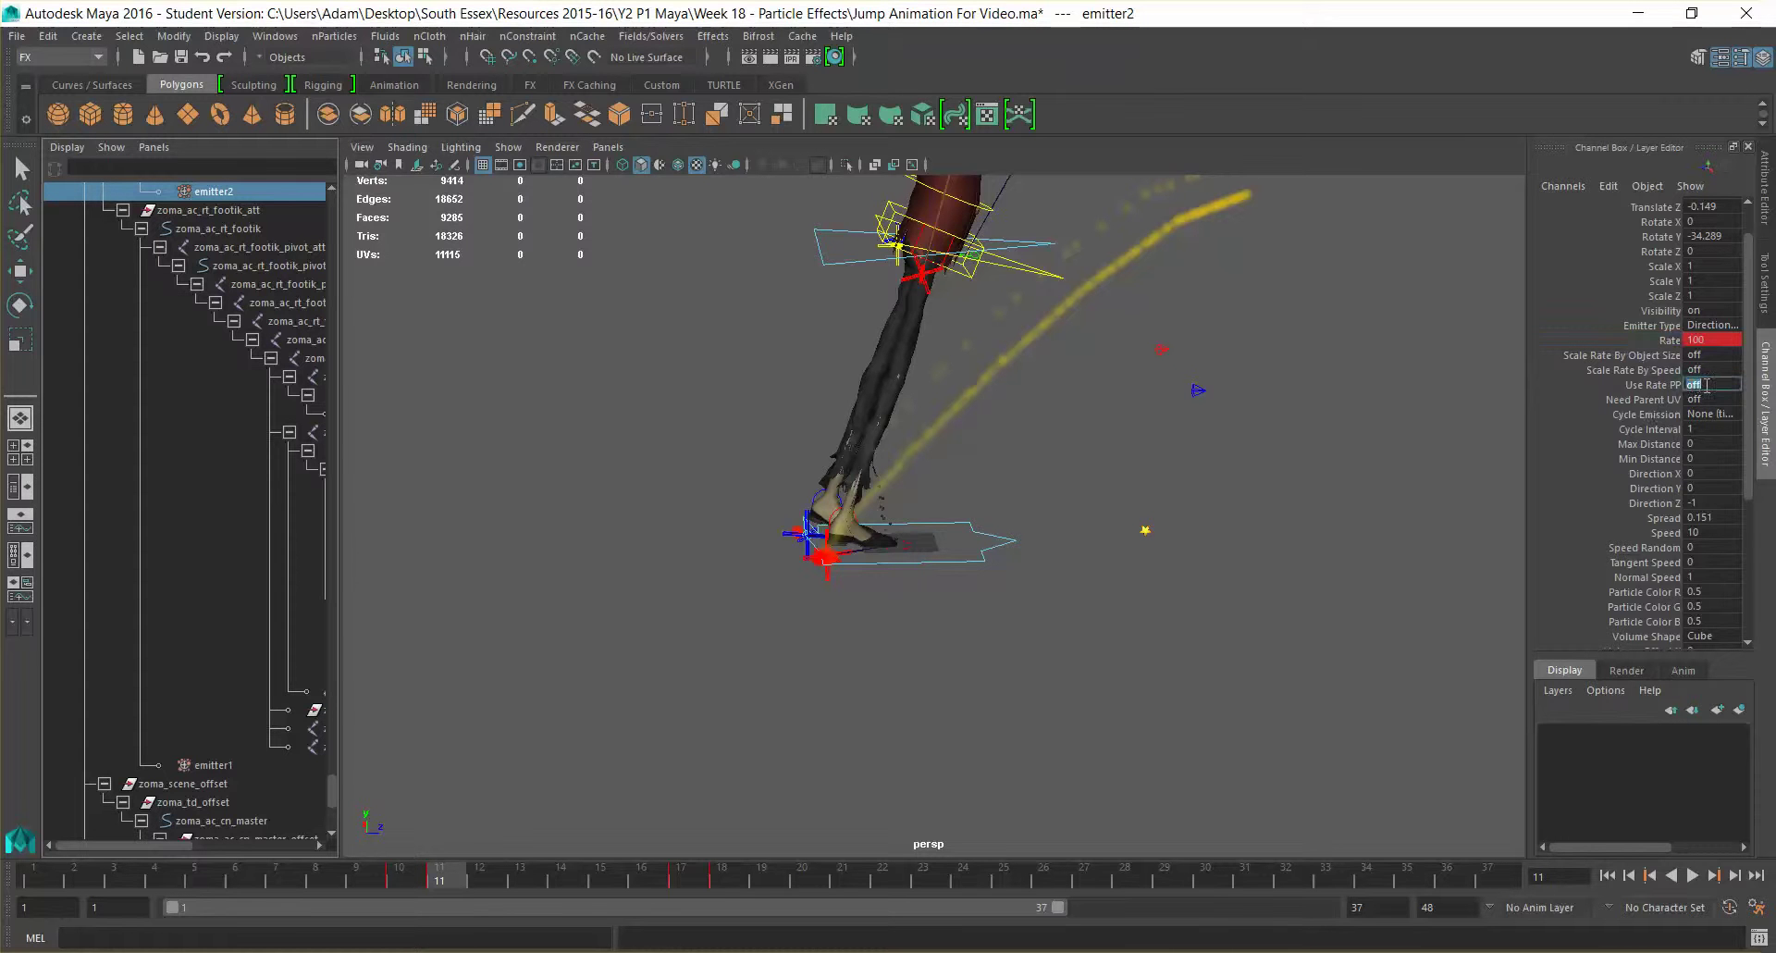
pyautogui.click(1662, 386)
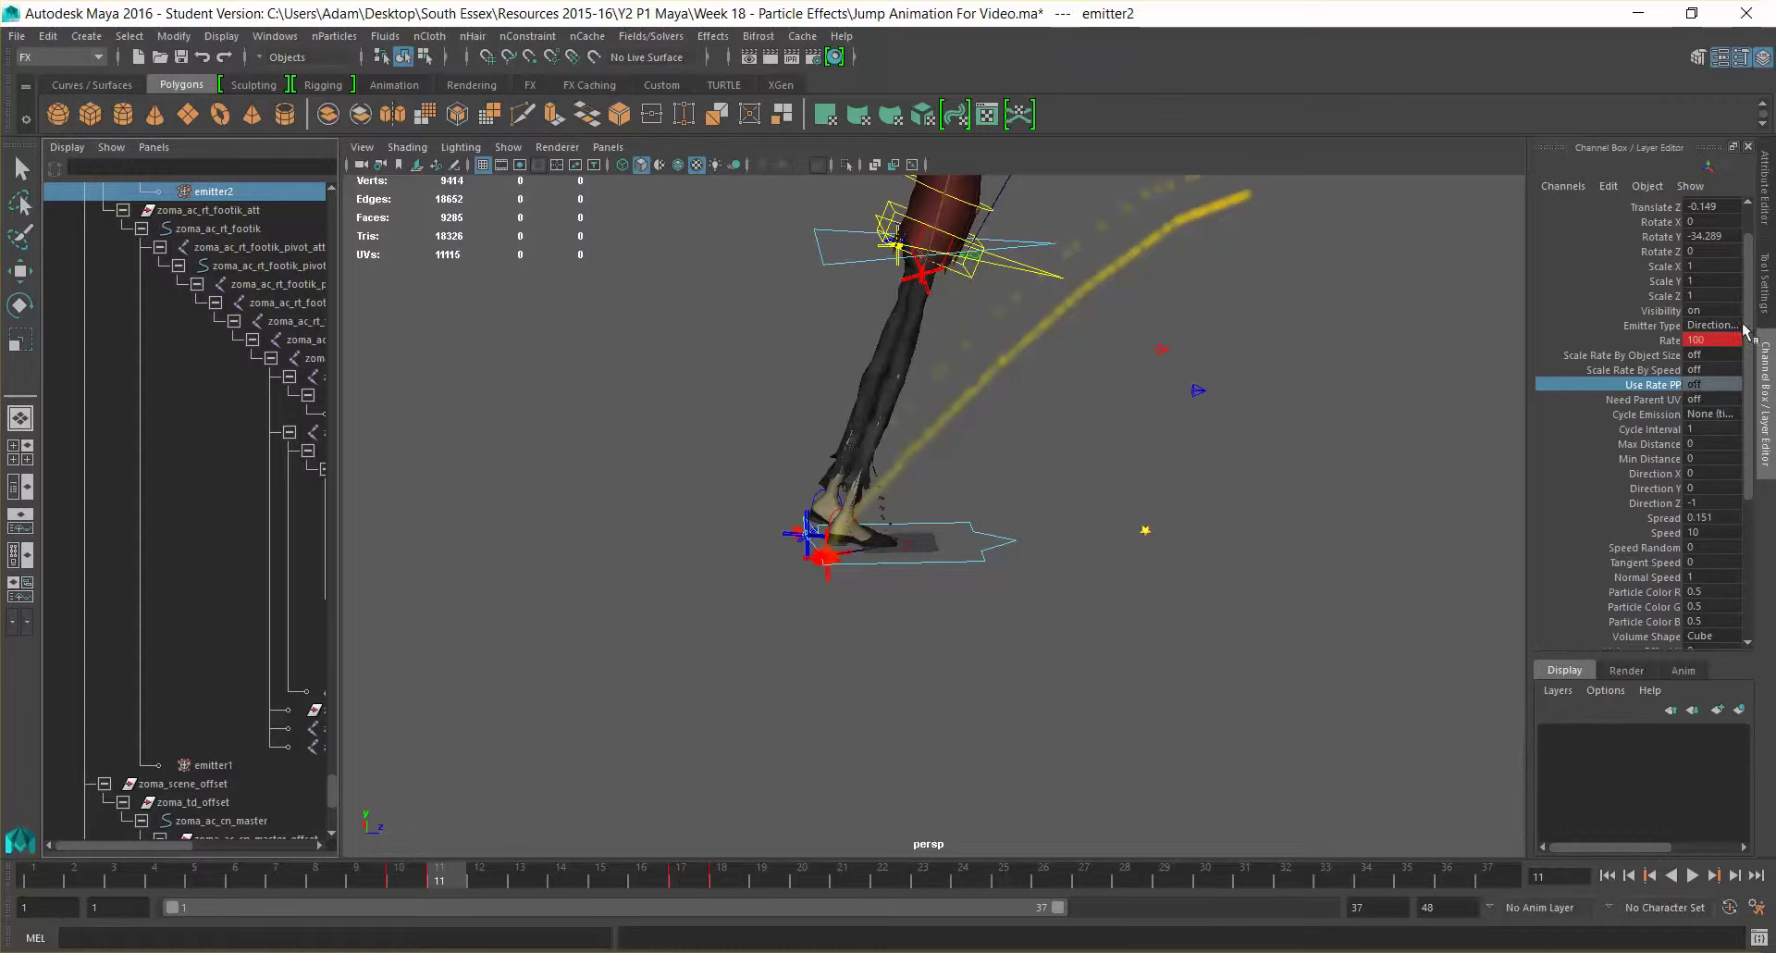
# Compare the emission and lifespan attributes of particleShape2 with those of particleShape1.
pyautogui.hotkey('ctrl', 'a')
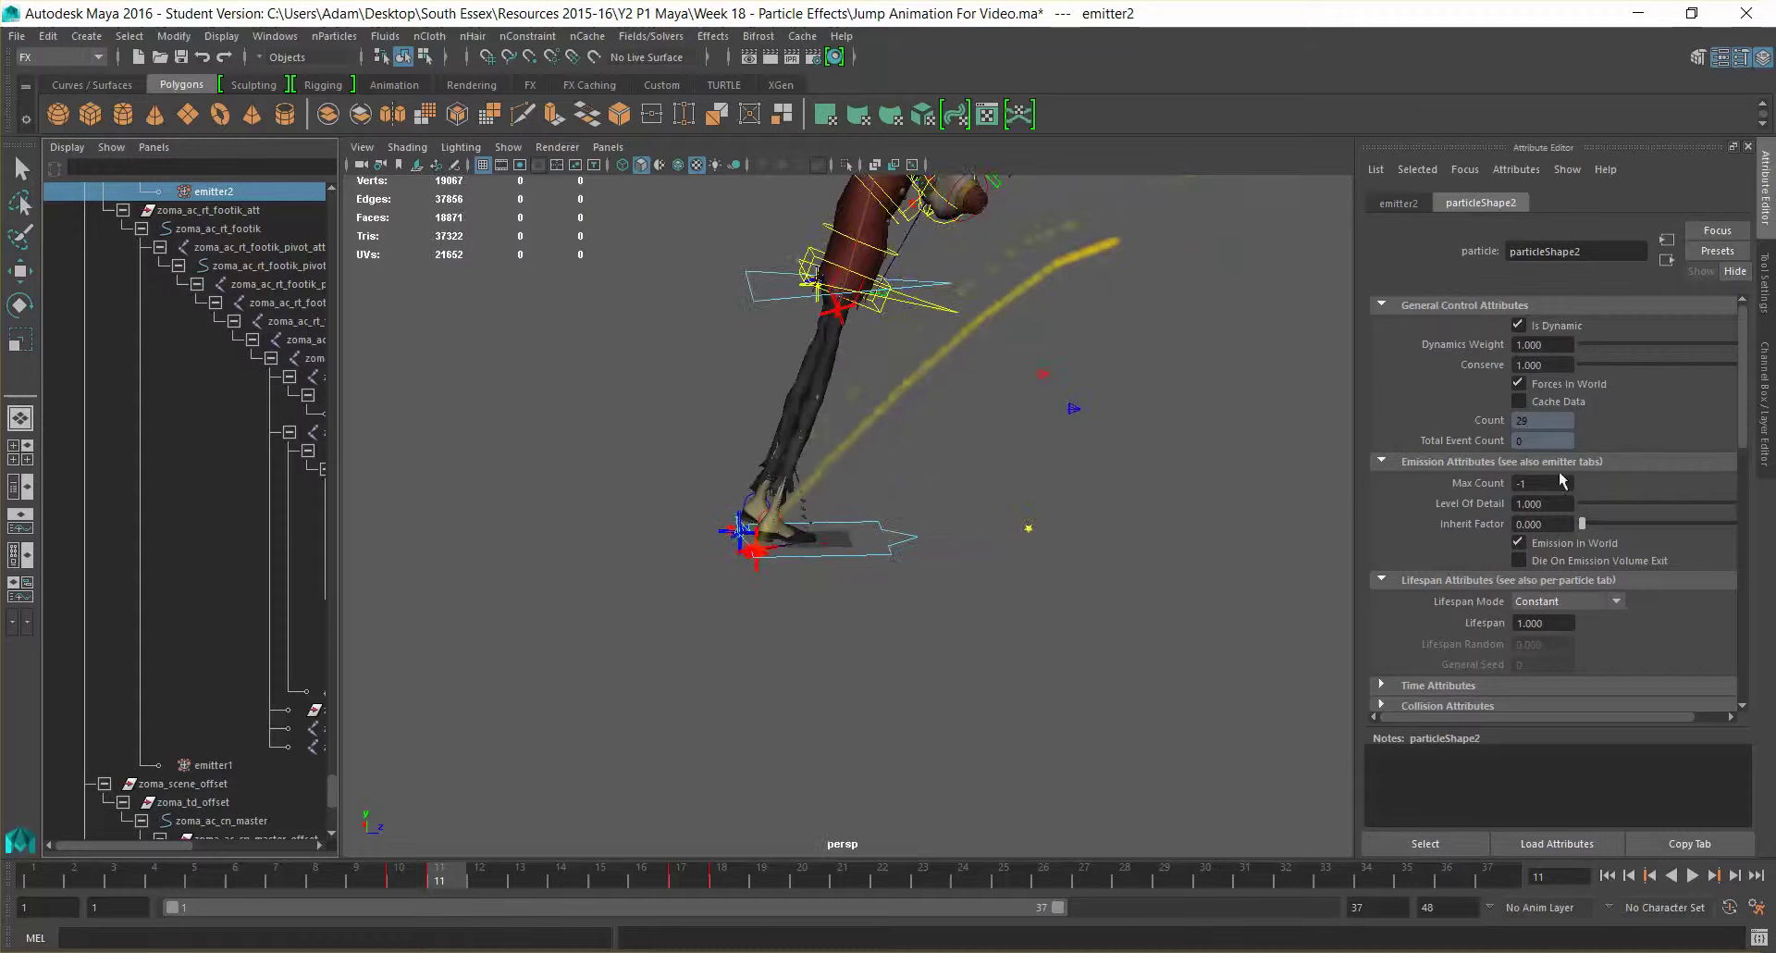
pyautogui.click(1536, 600)
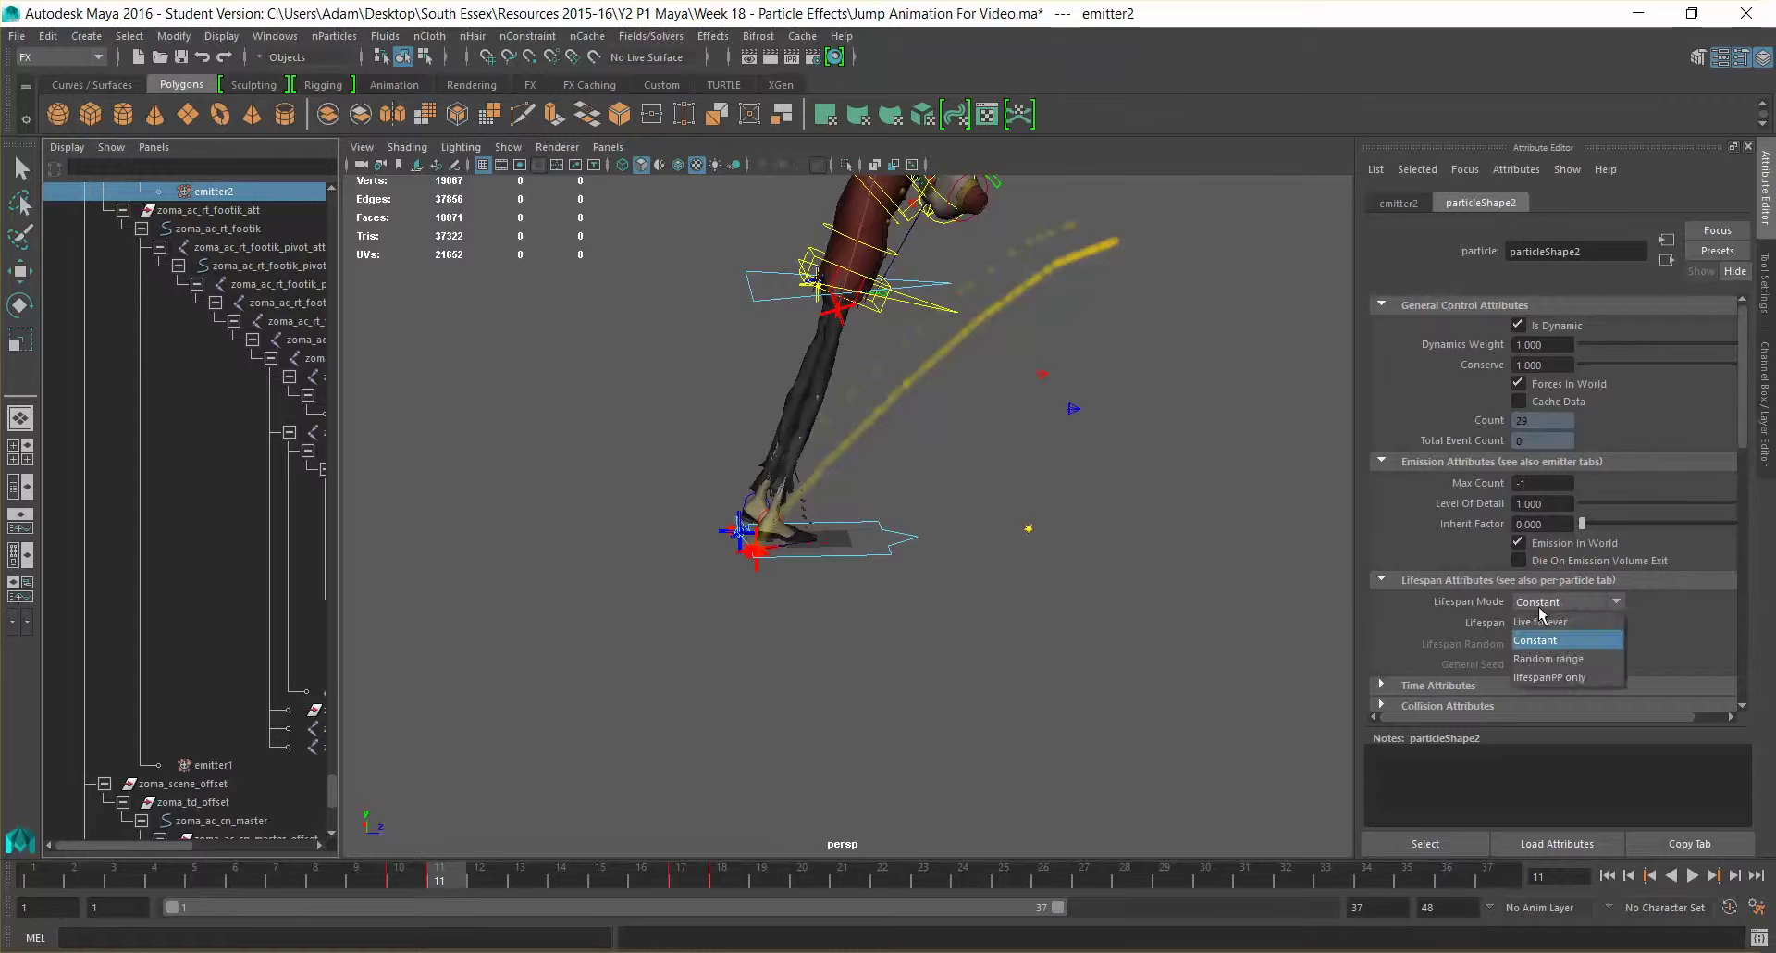
pyautogui.click(1554, 639)
pyautogui.scroll(-2, 1432, 487)
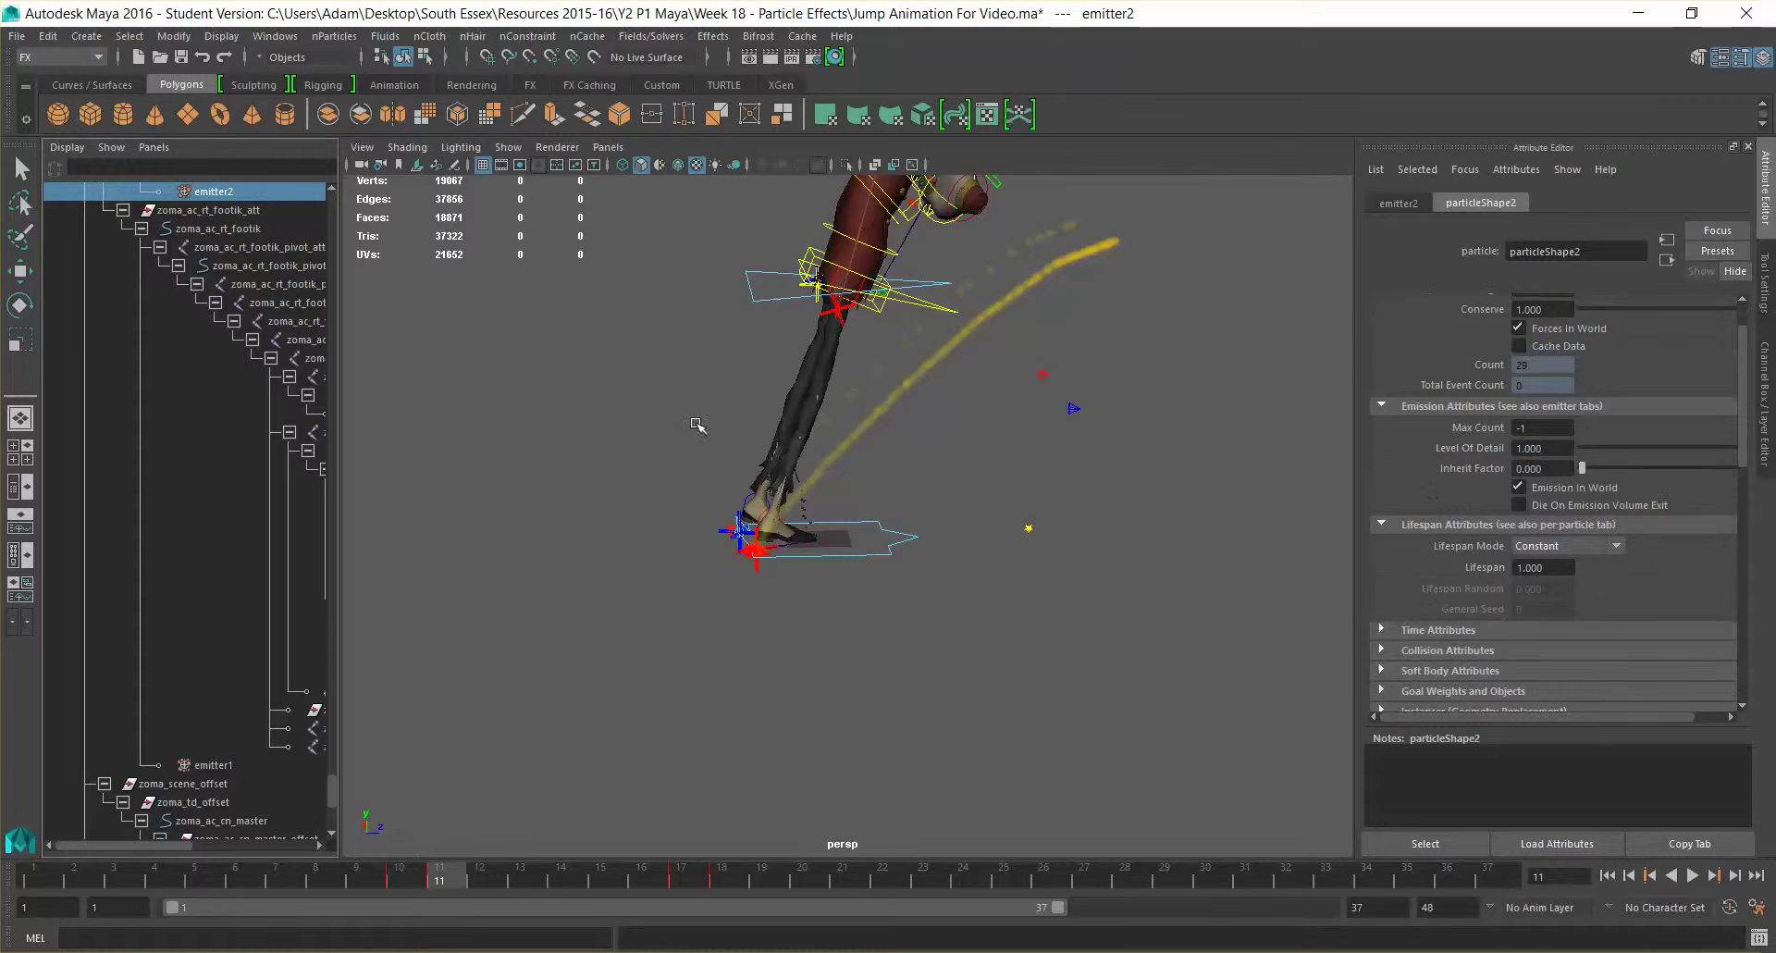
pyautogui.click(211, 765)
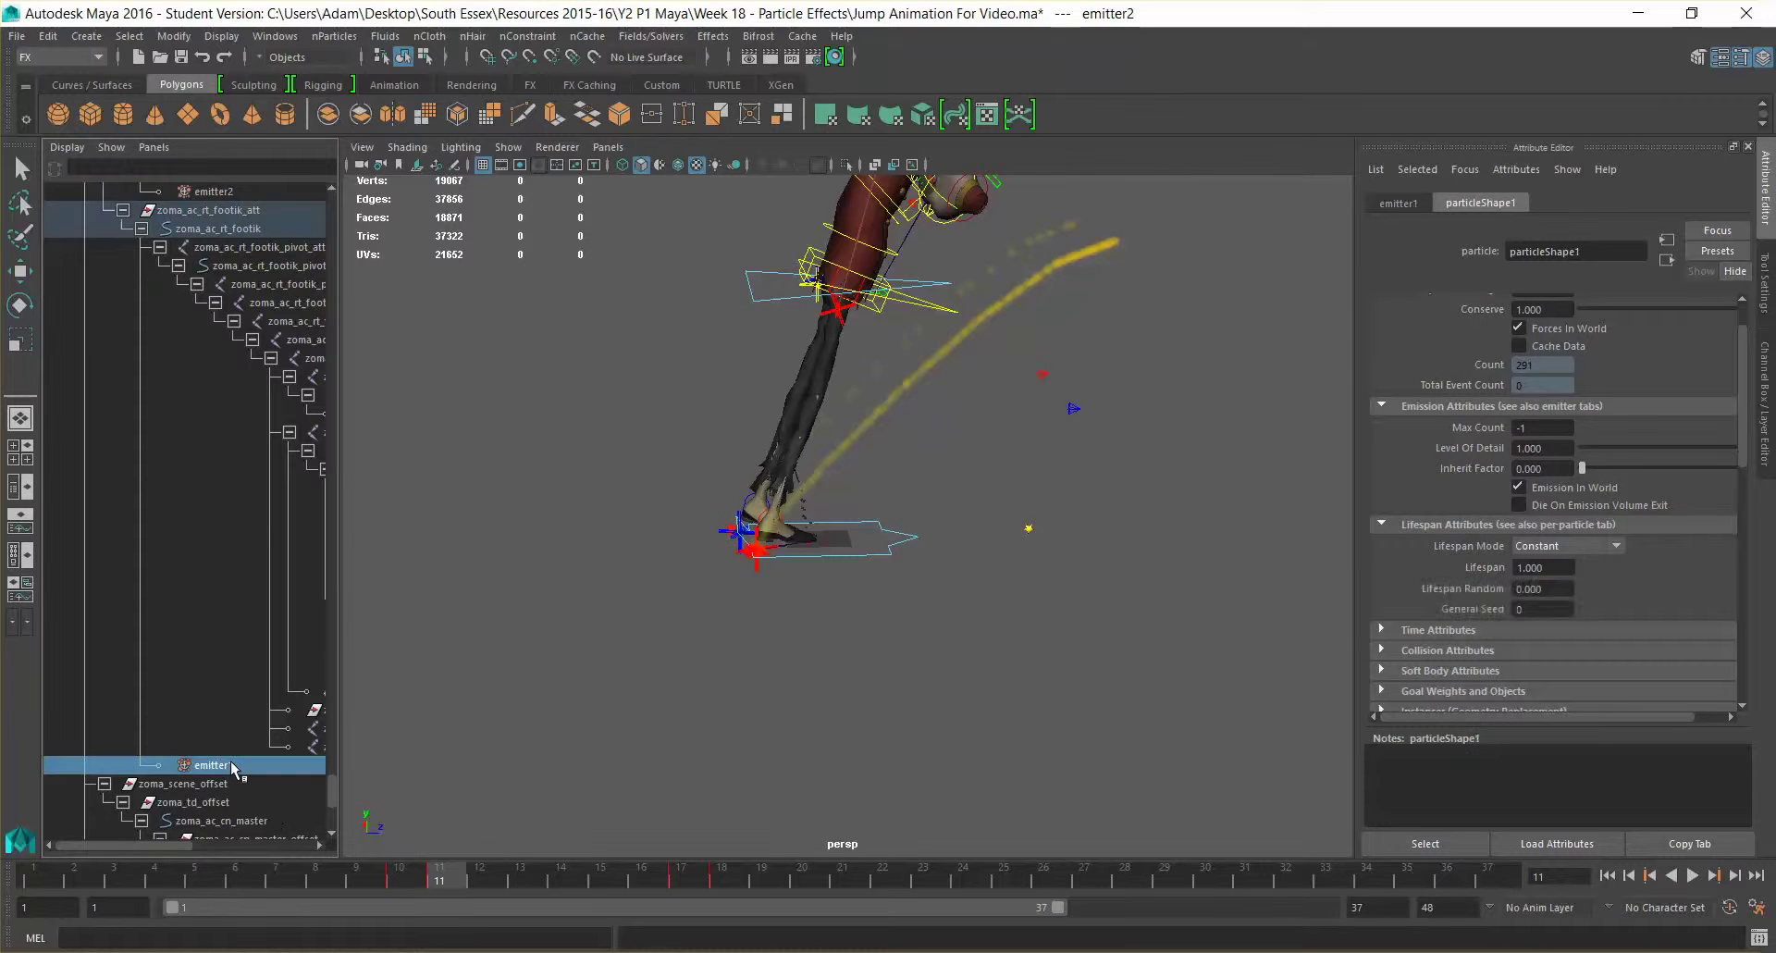
pyautogui.click(234, 192)
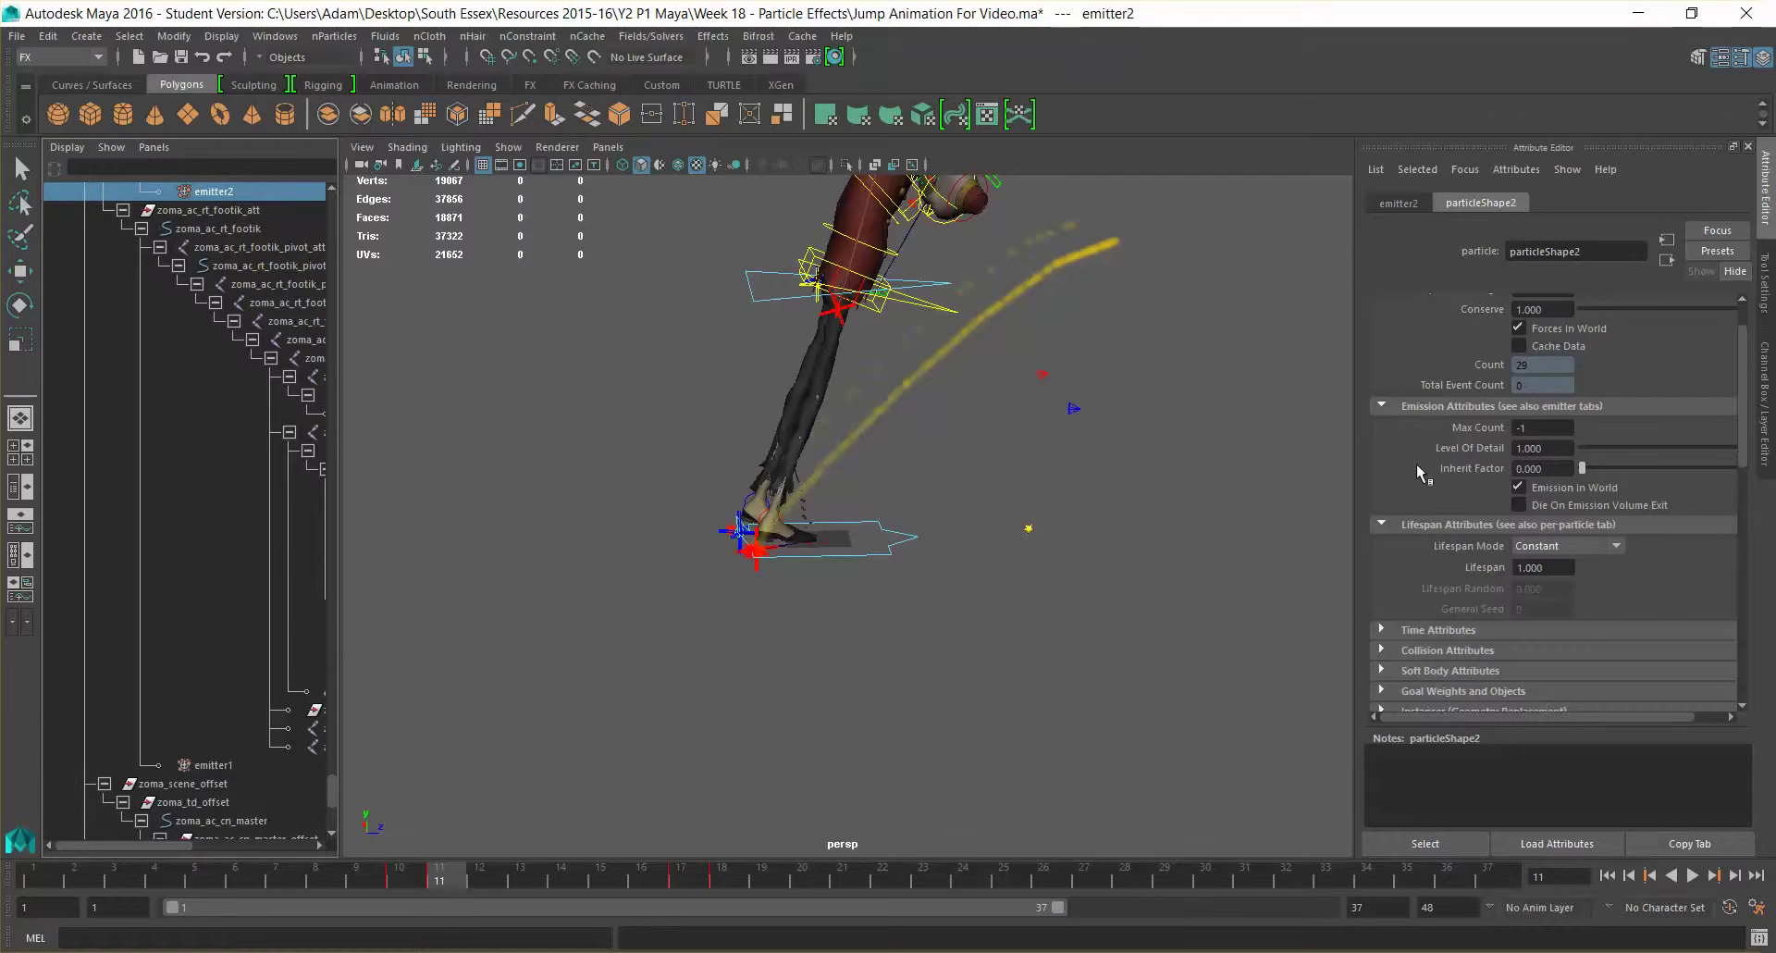
# Enable Scale Rate By Speed on emitter2 through the particle2 object's attributes, then clear the selection.
pyautogui.scroll(-5, 228, 725)
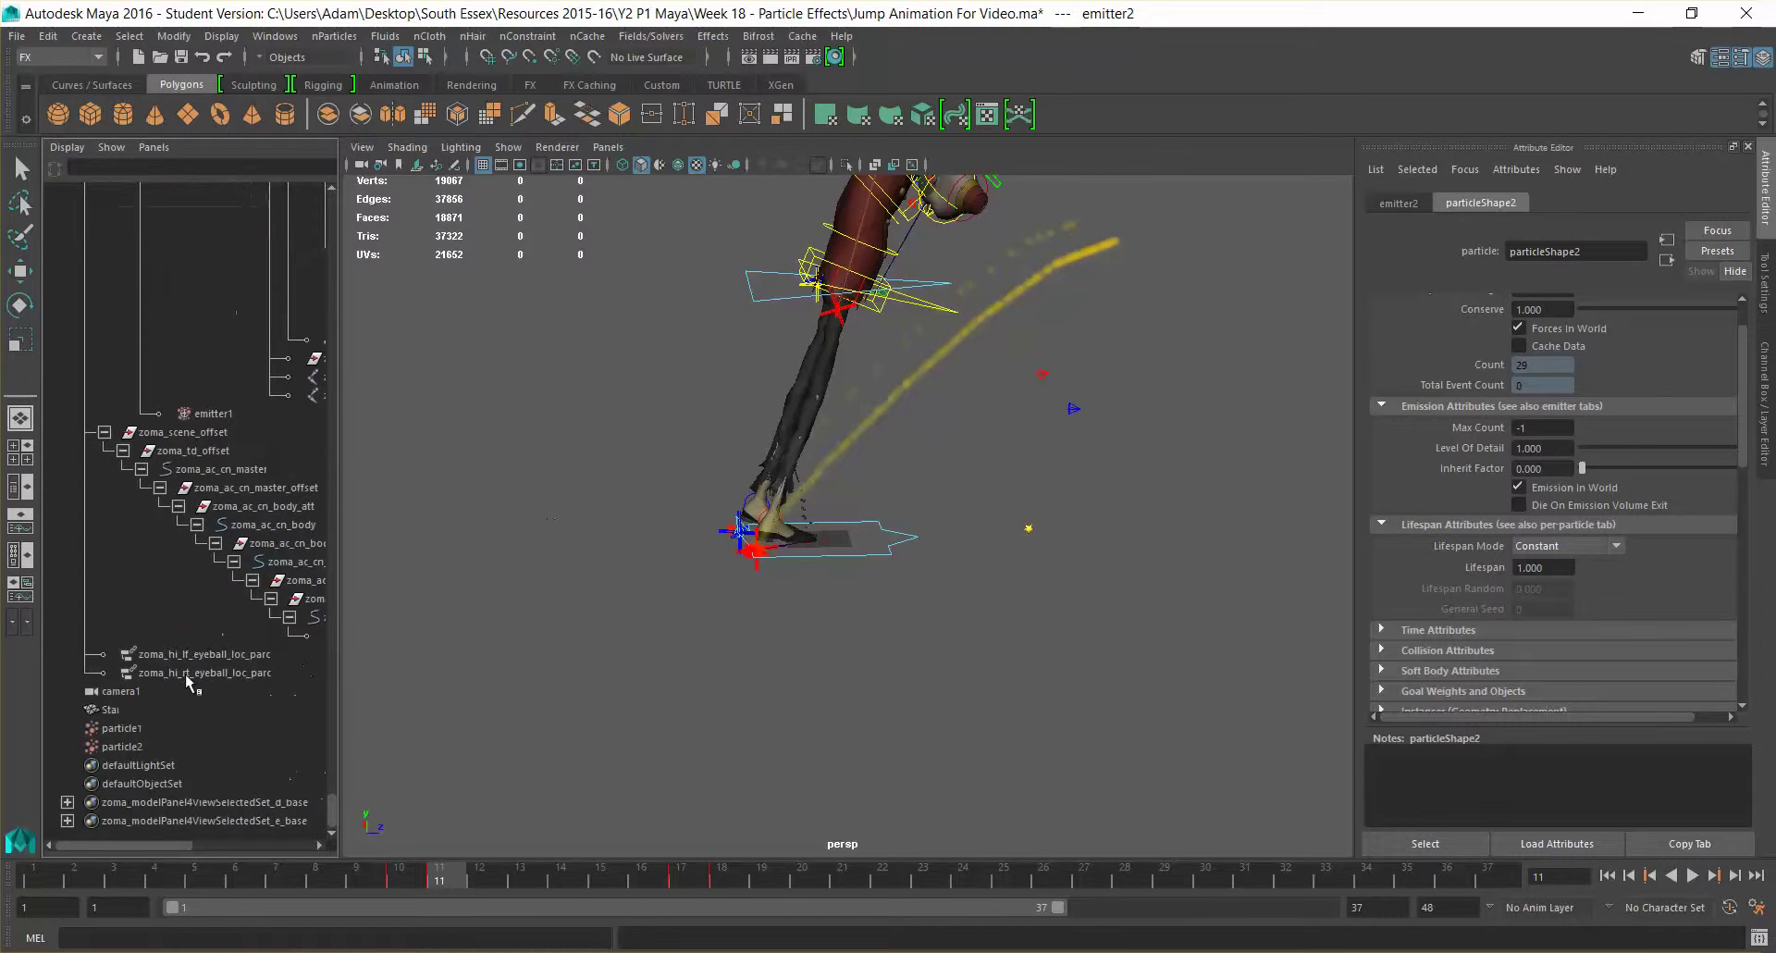
pyautogui.click(134, 728)
pyautogui.press('w')
pyautogui.click(143, 748)
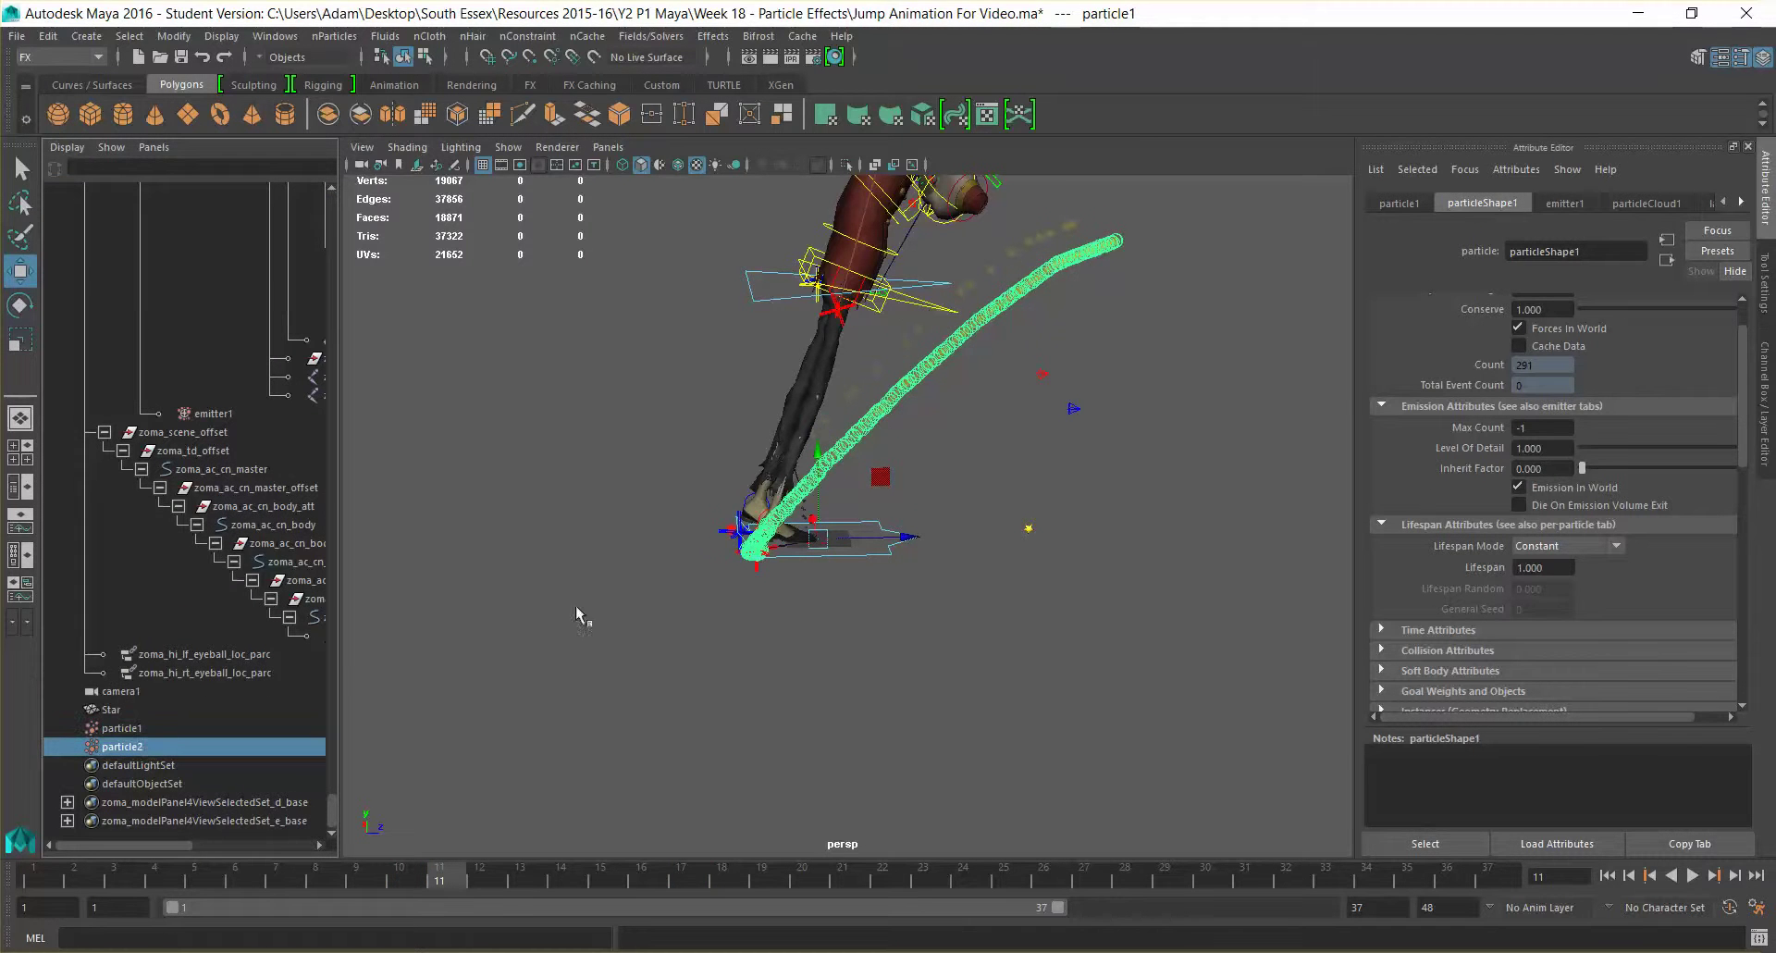
pyautogui.scroll(1, 1448, 413)
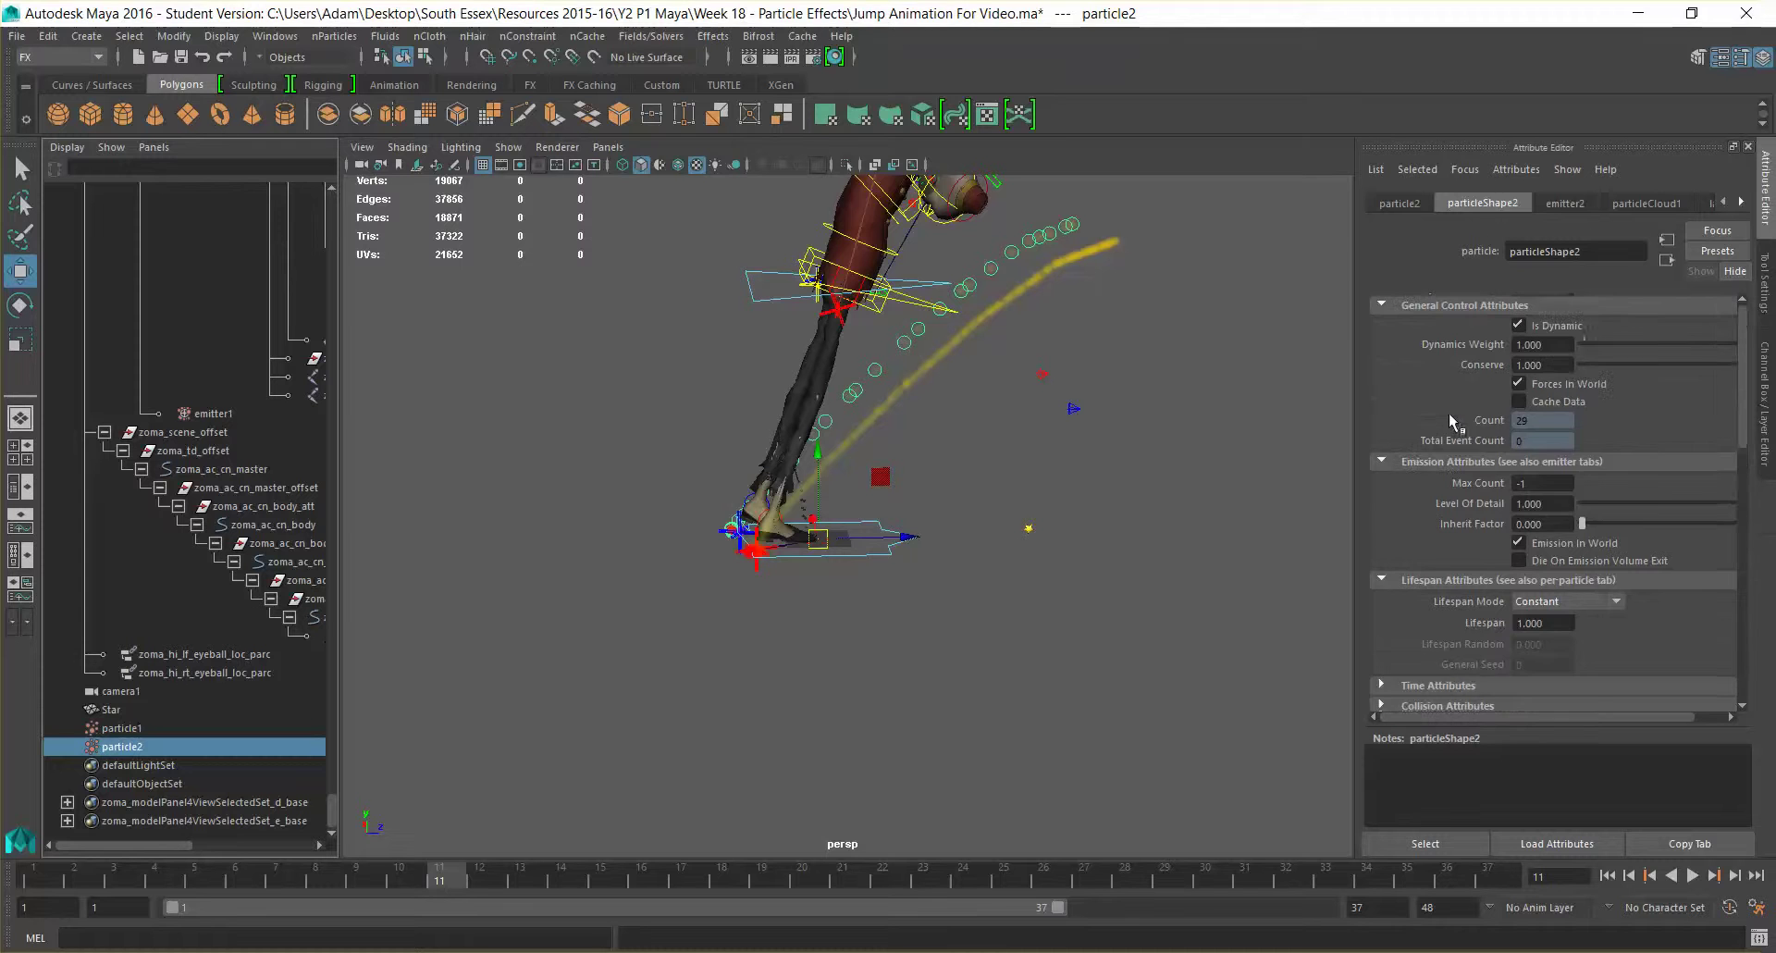
pyautogui.click(1411, 202)
pyautogui.click(1473, 203)
pyautogui.click(1564, 203)
pyautogui.scroll(-1, 1443, 399)
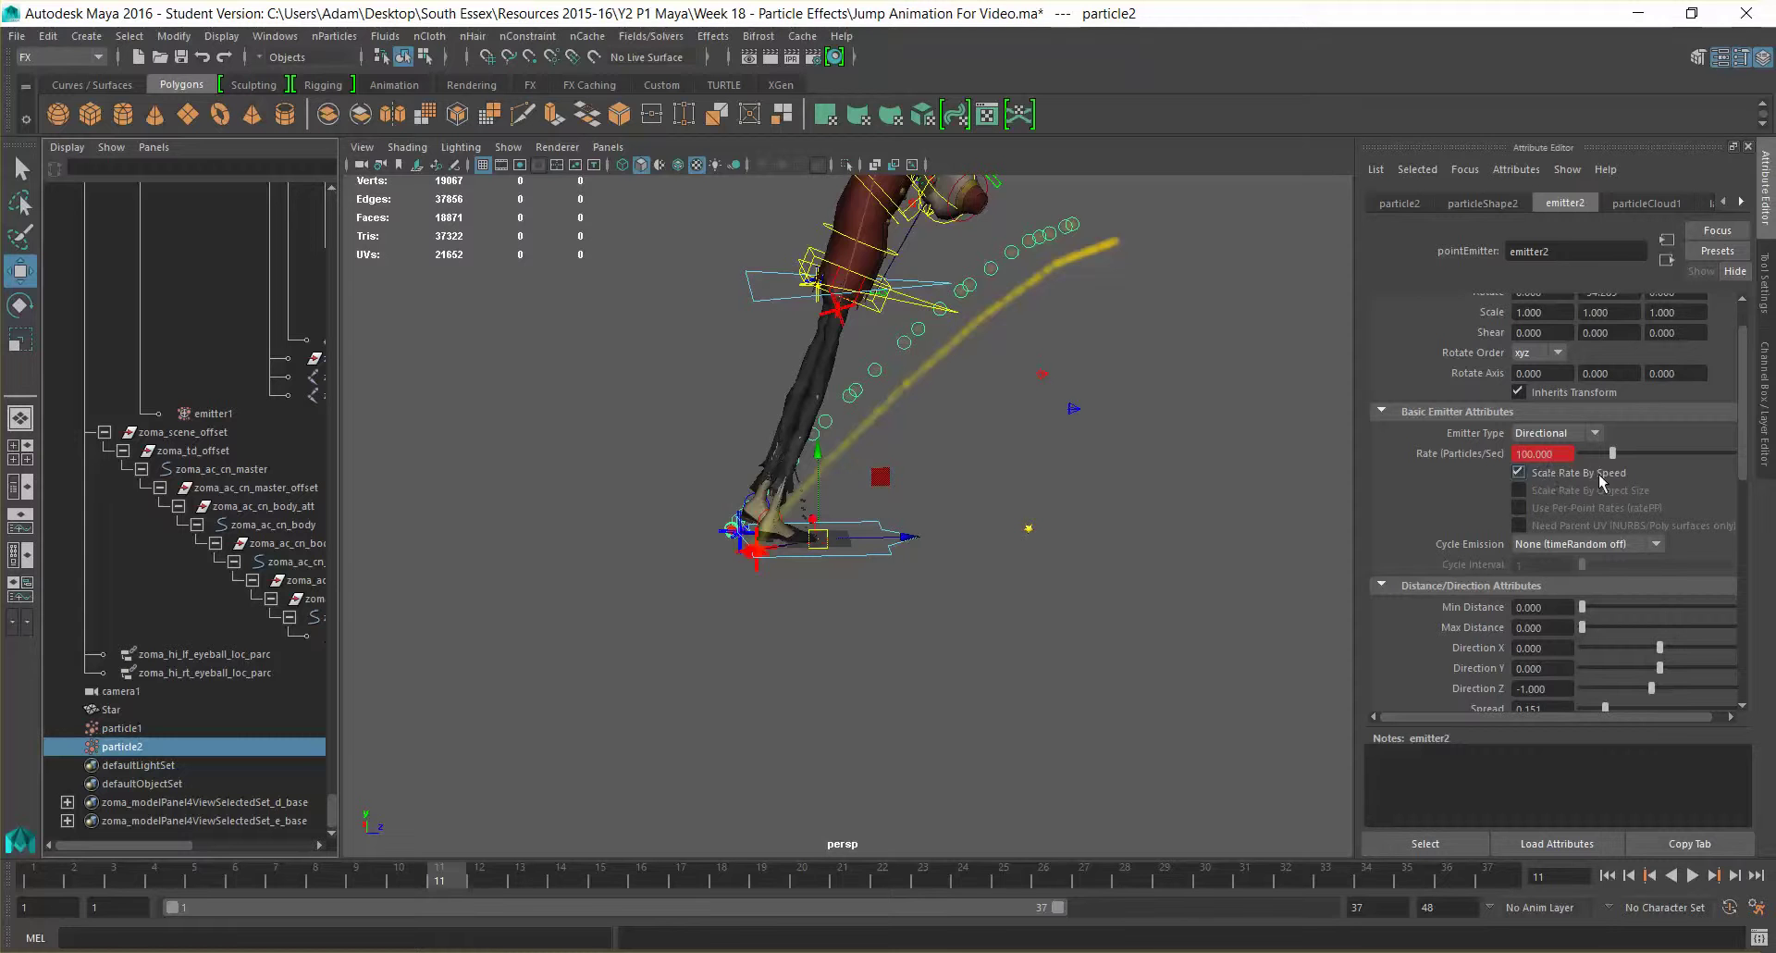
pyautogui.click(1062, 657)
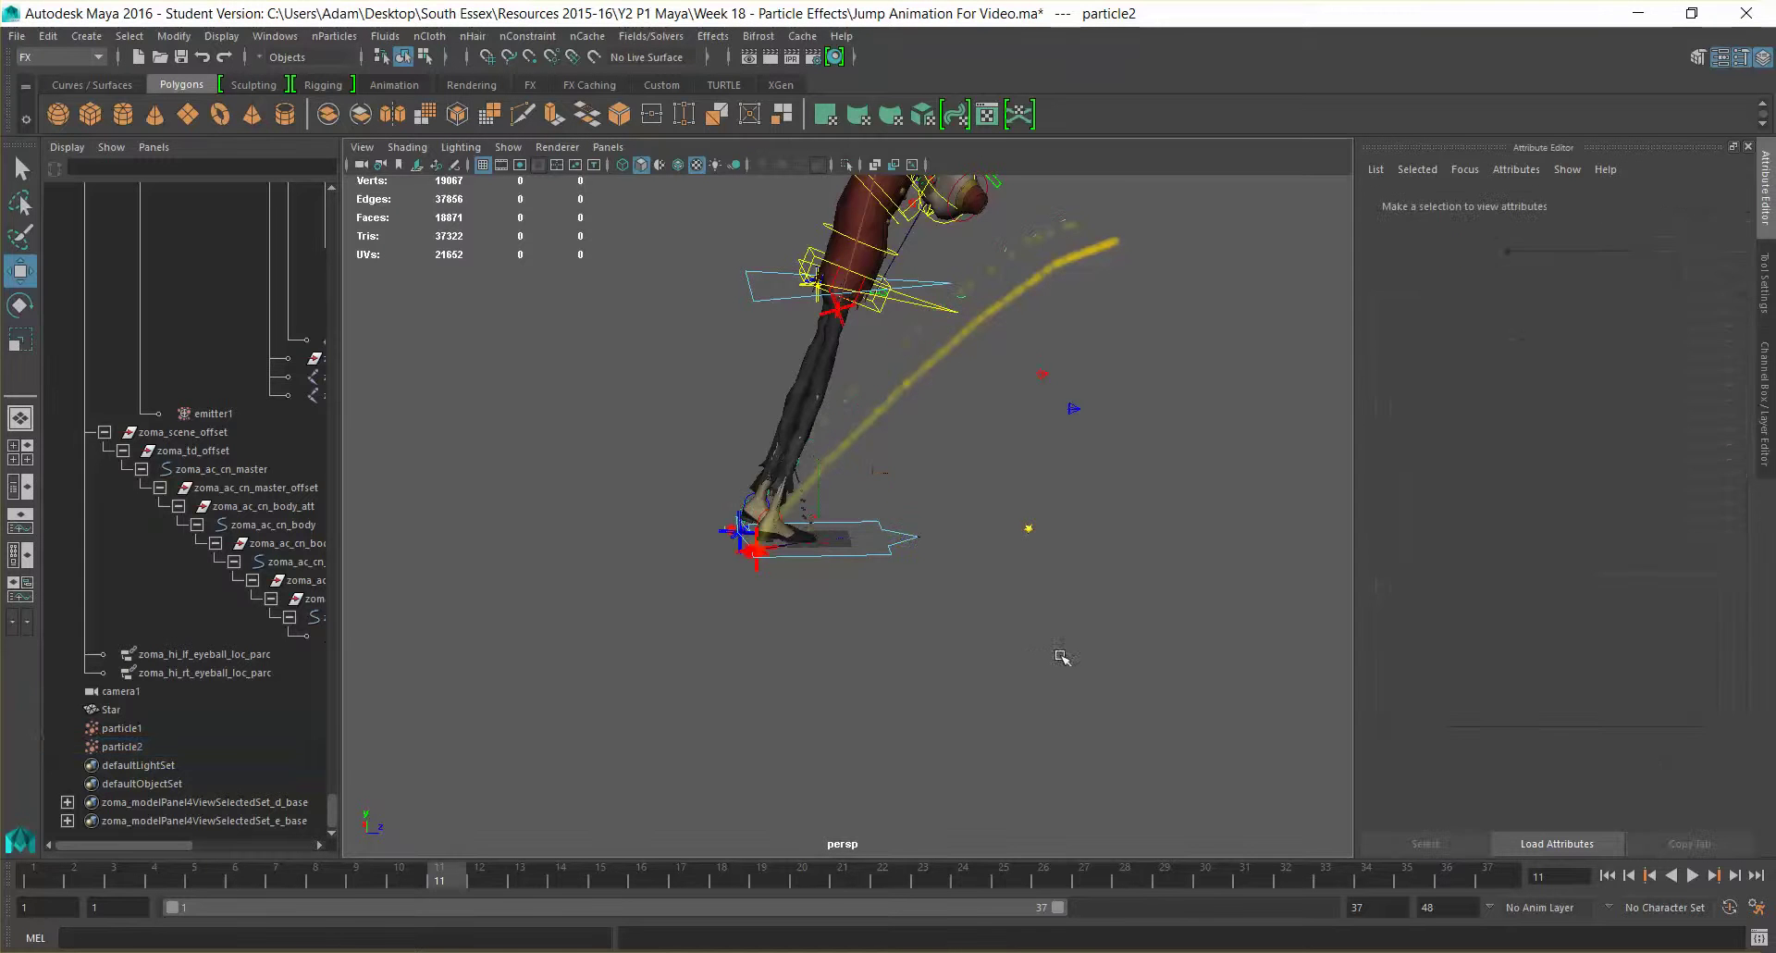
# Return to frame 1 and play the jump to check both foot trails together.
pyautogui.scroll(-2, 900, 400)
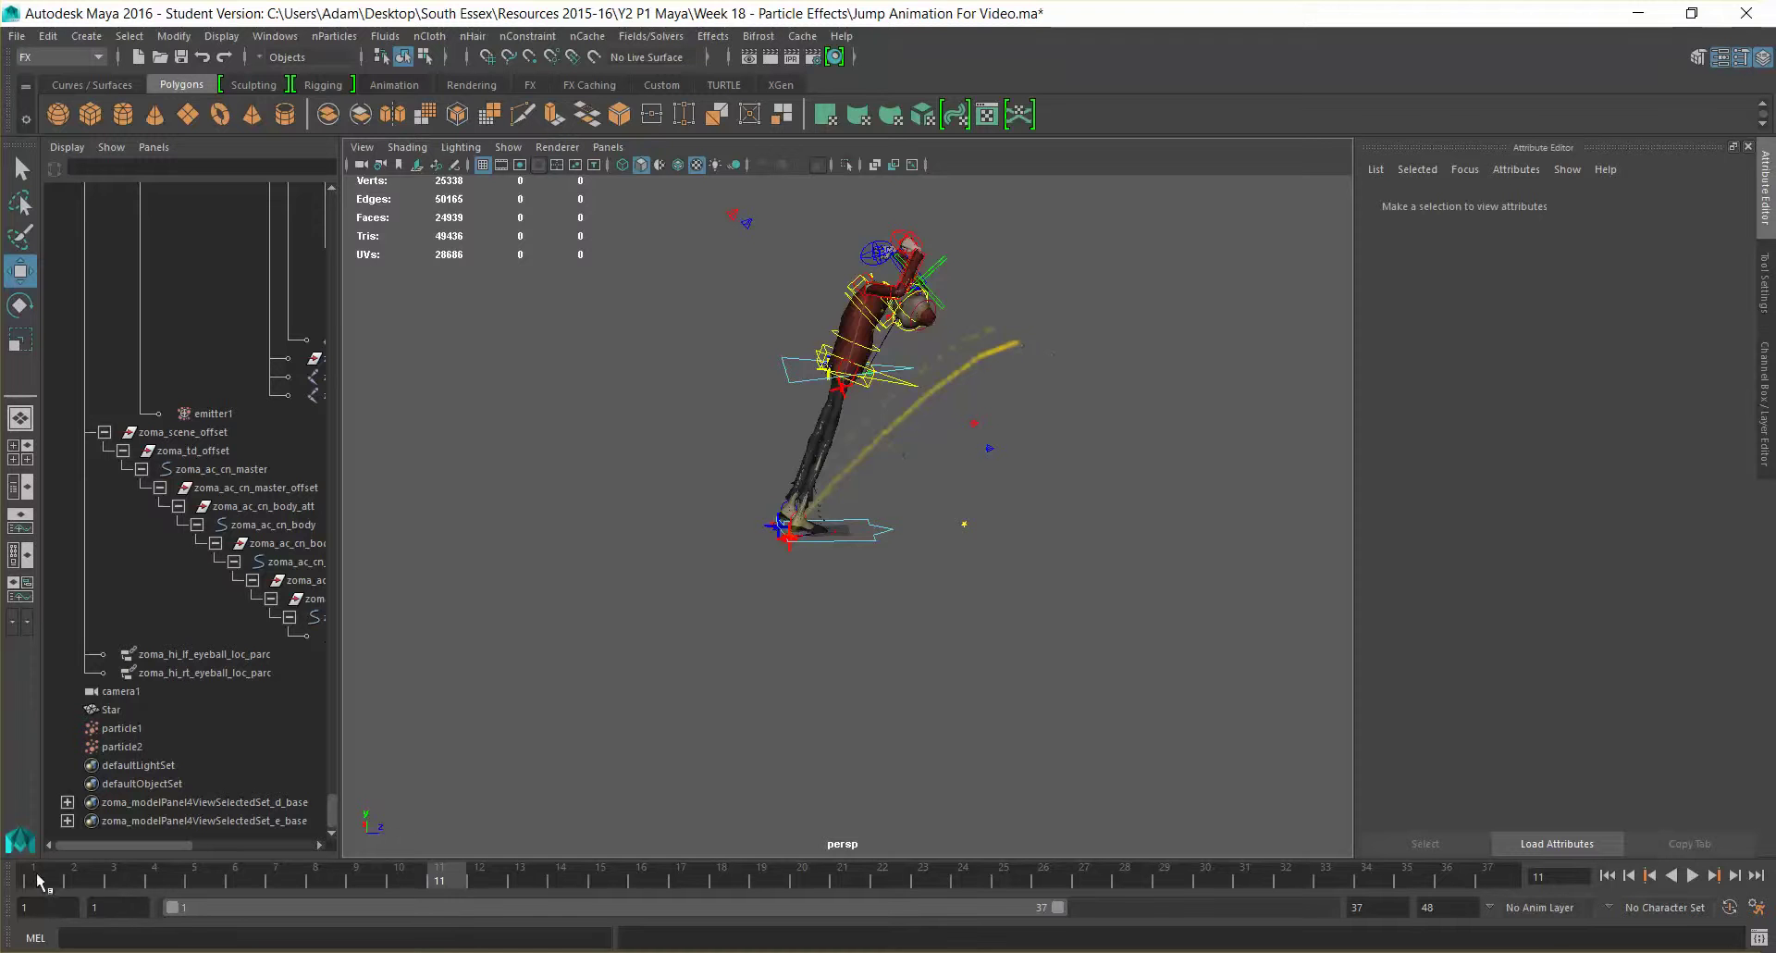
pyautogui.click(38, 876)
pyautogui.click(1693, 876)
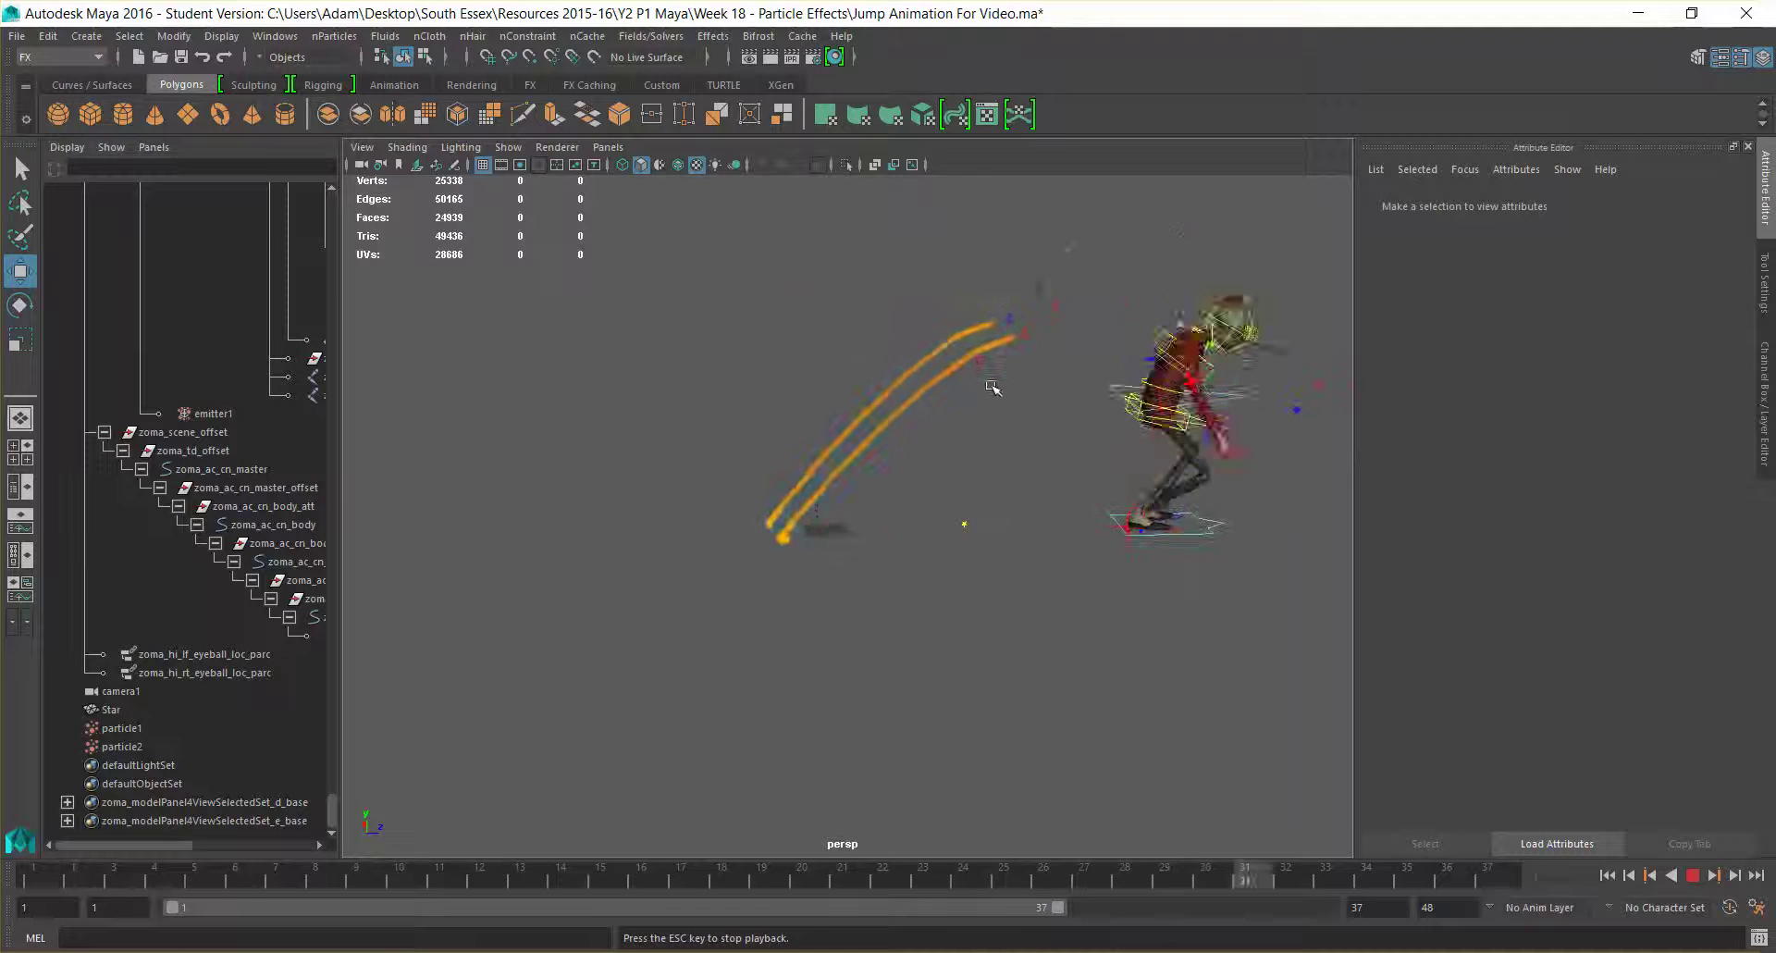
# Hide NURBS curves in the viewport and switch its view to camera1 while the jump plays.
pyautogui.click(508, 146)
pyautogui.moveTo(592, 181)
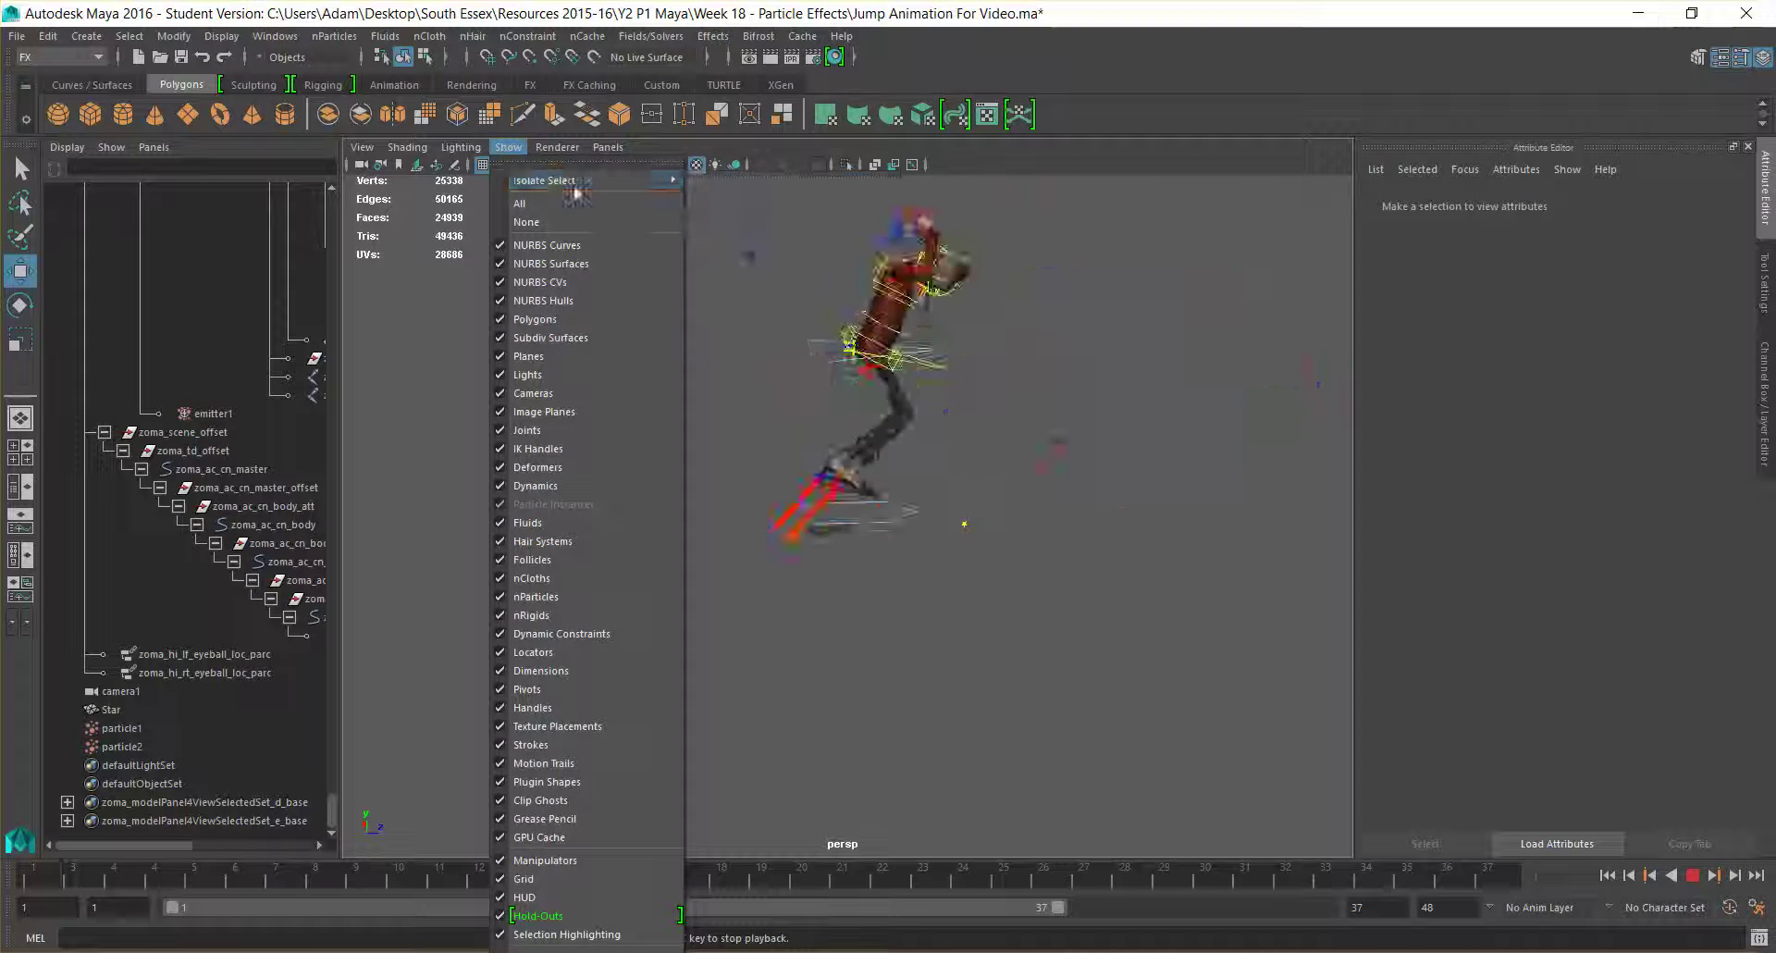
pyautogui.click(555, 257)
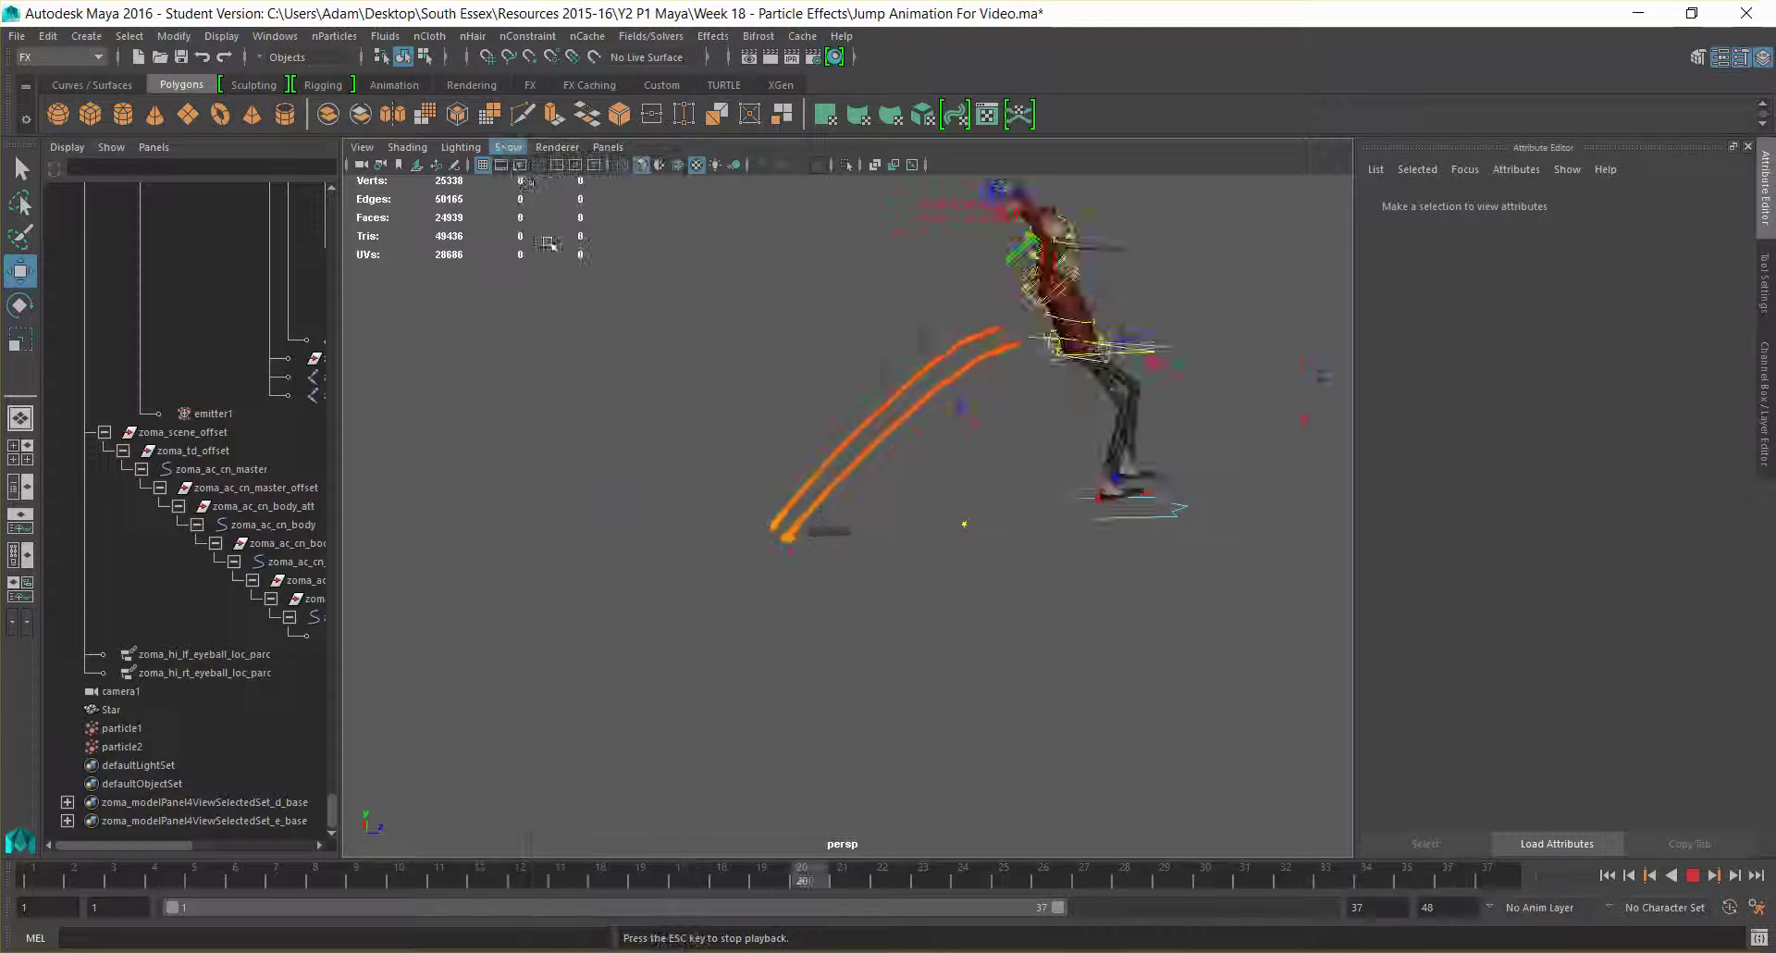
pyautogui.click(607, 146)
pyautogui.moveTo(695, 209)
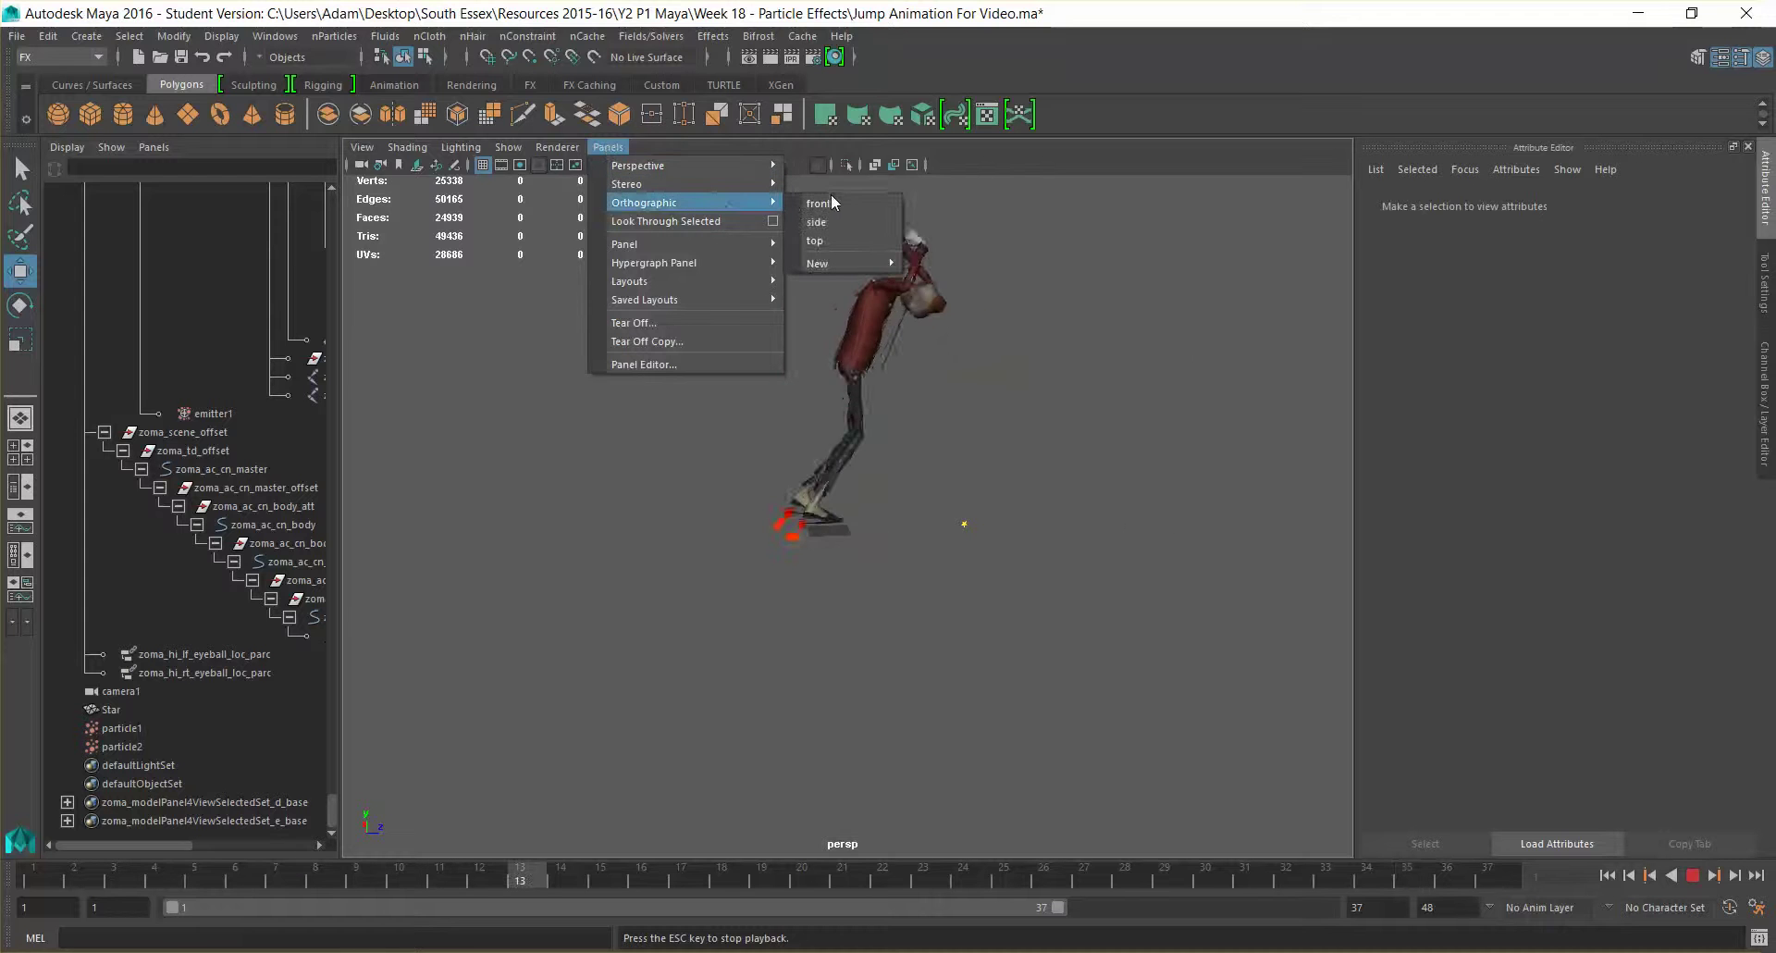
pyautogui.moveTo(756, 167)
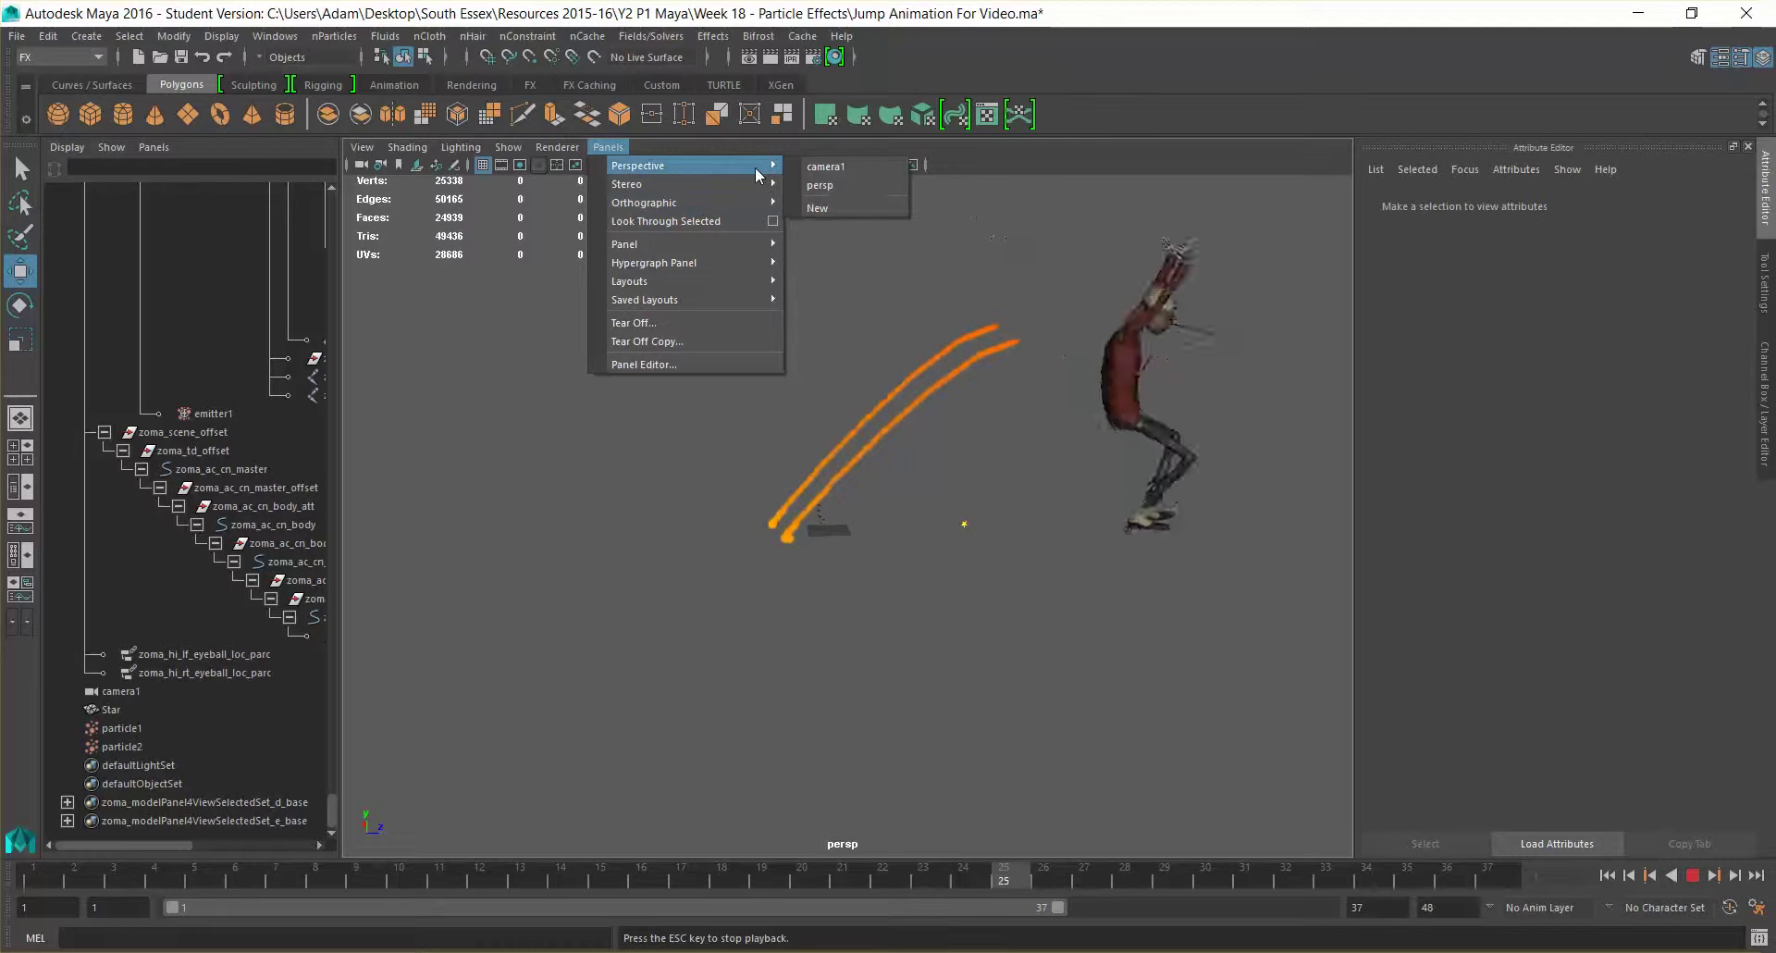
pyautogui.click(834, 166)
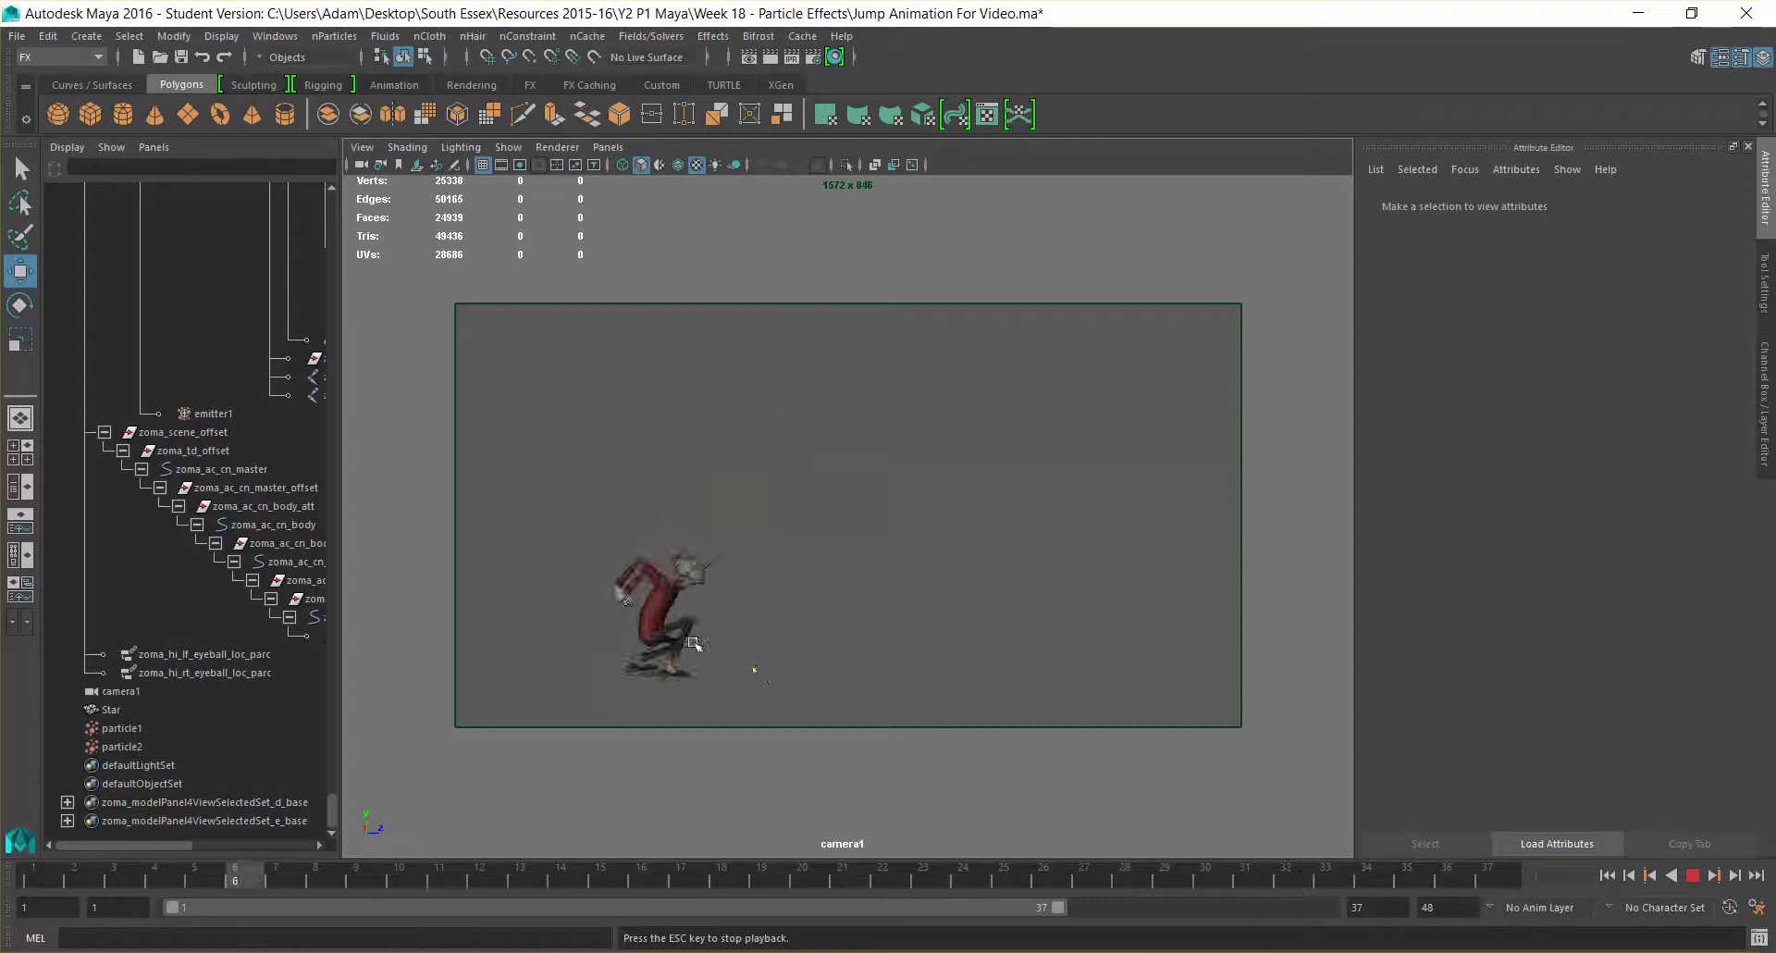
# Watch the jump loop through camera1 and stop the playback.
pyautogui.click(754, 670)
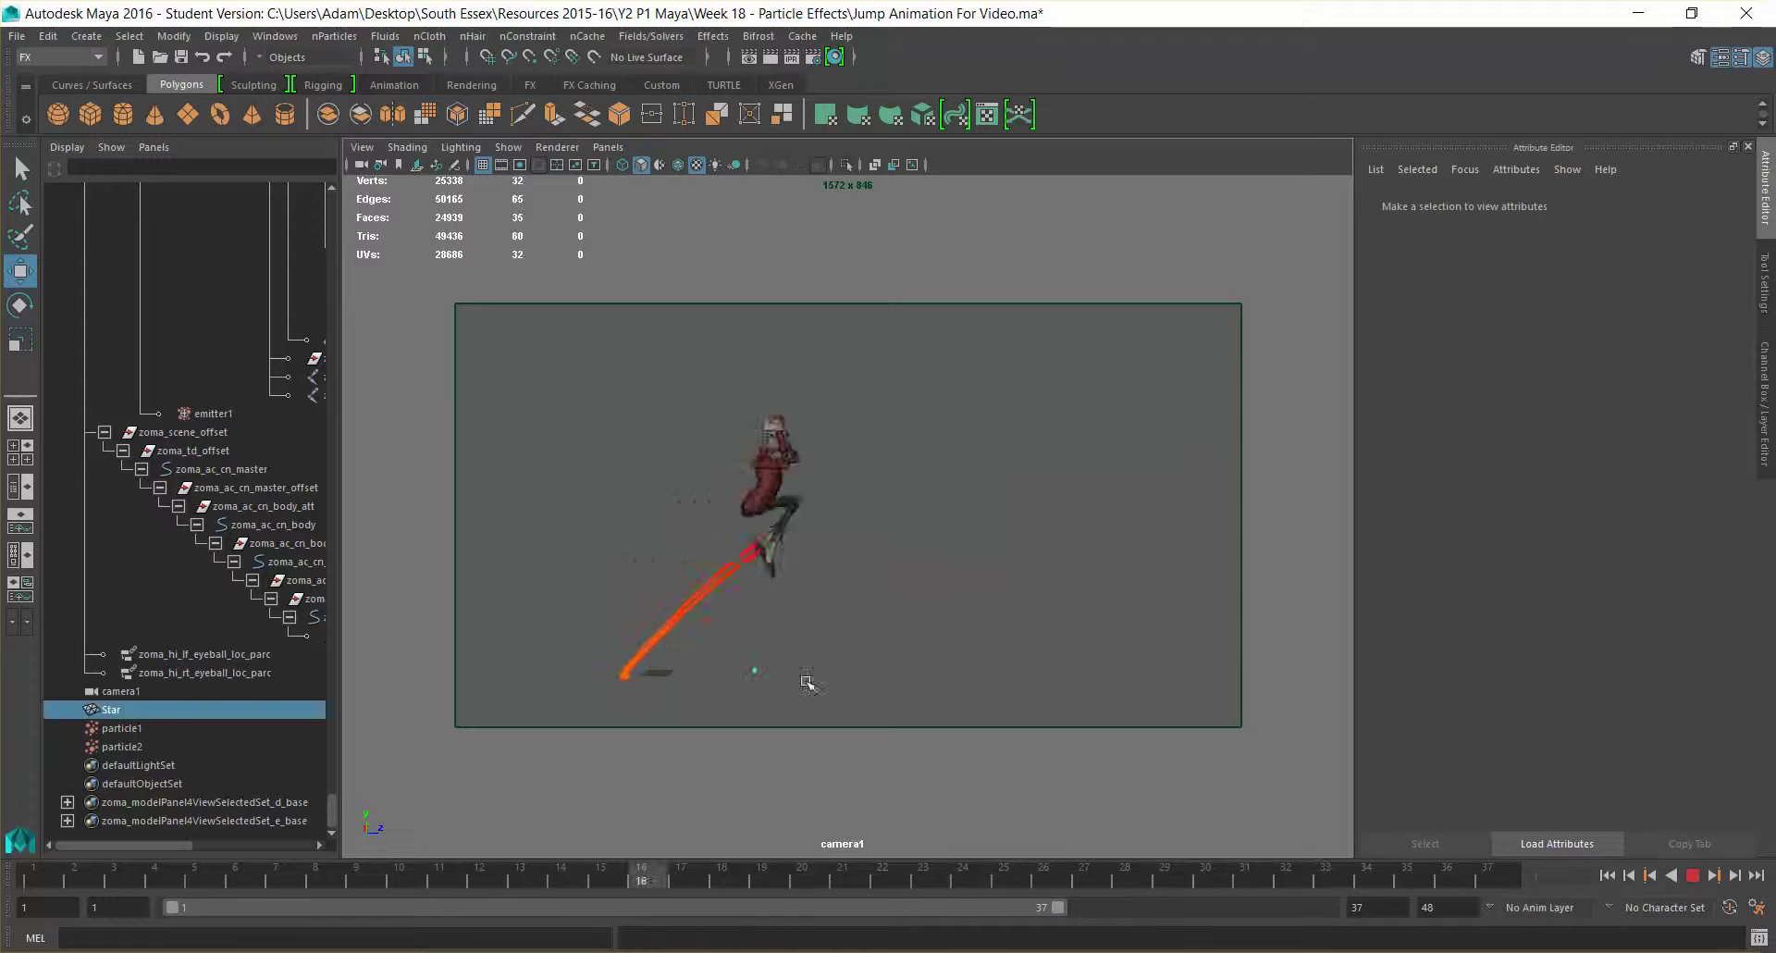
pyautogui.click(777, 676)
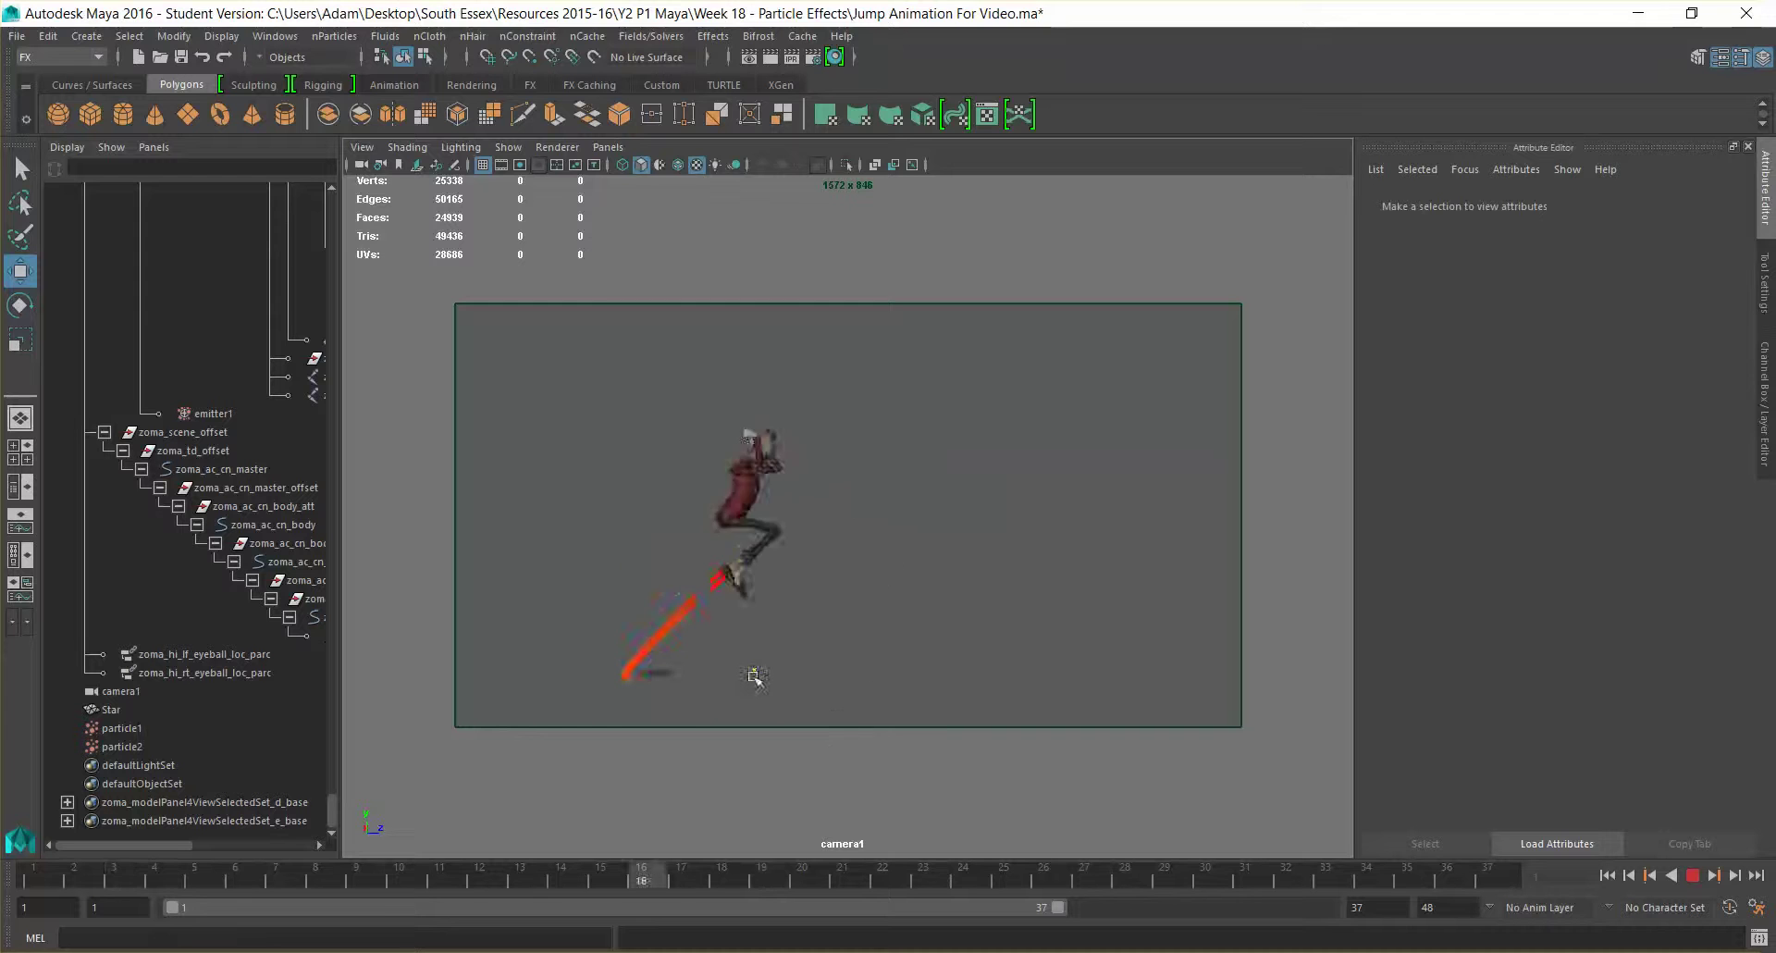
pyautogui.click(1694, 876)
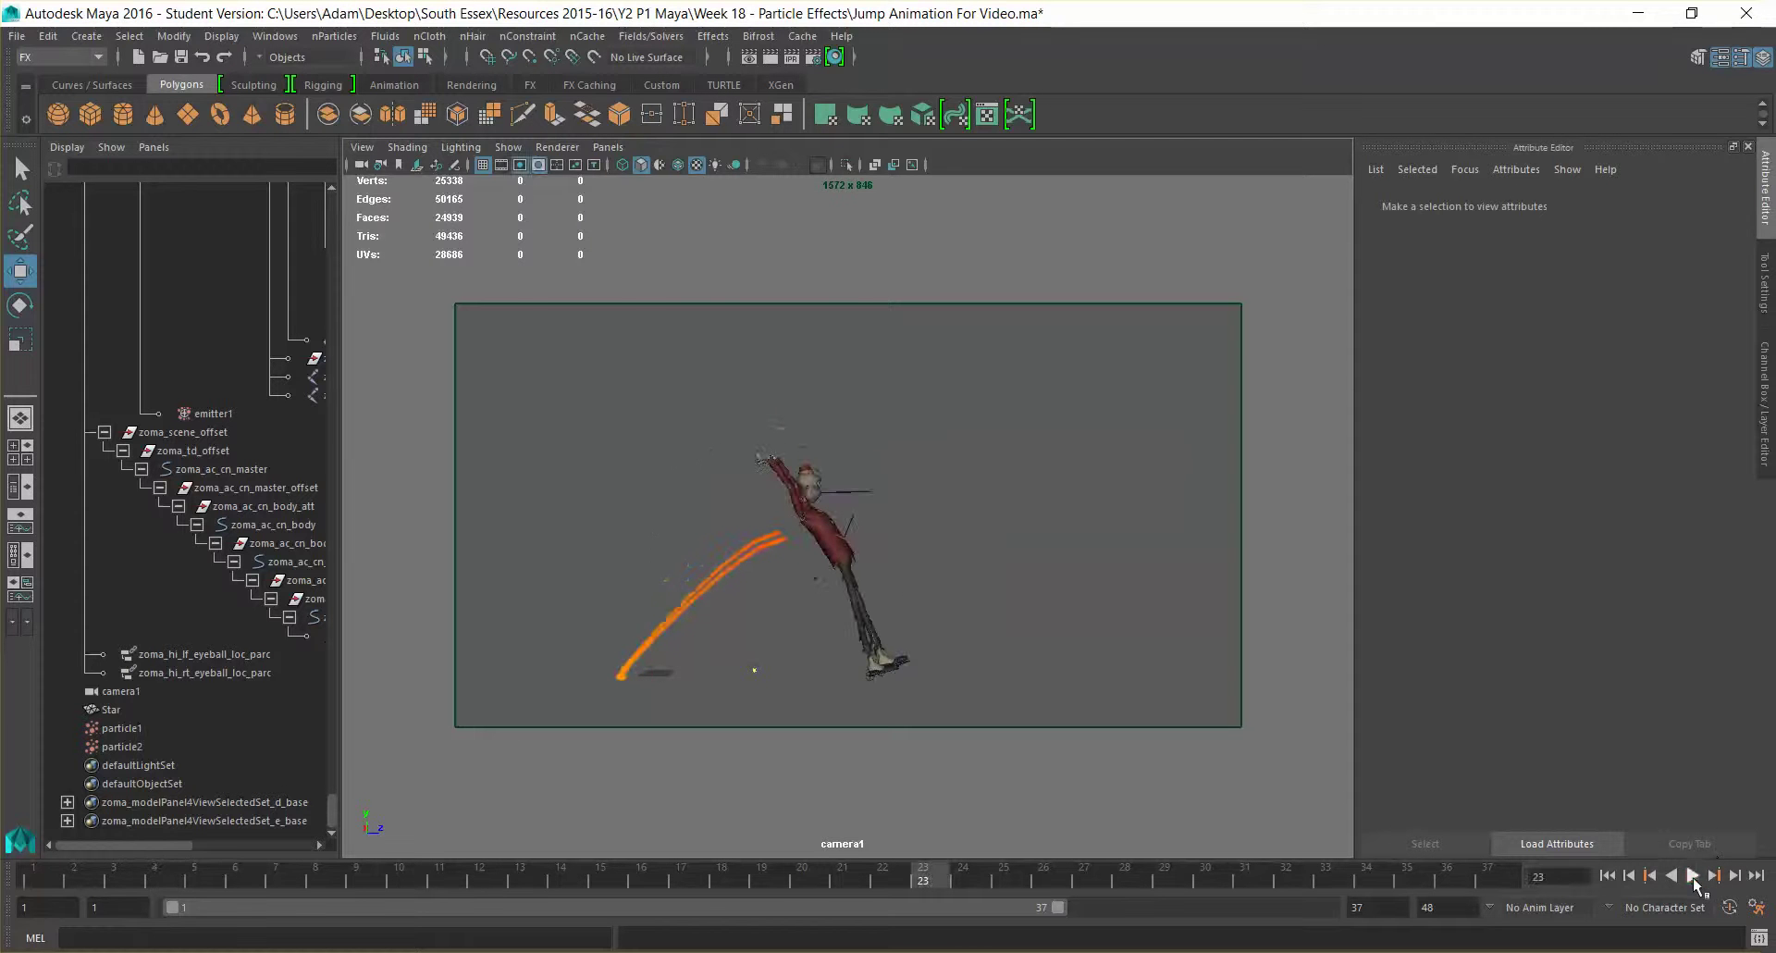
pyautogui.moveTo(769, 952)
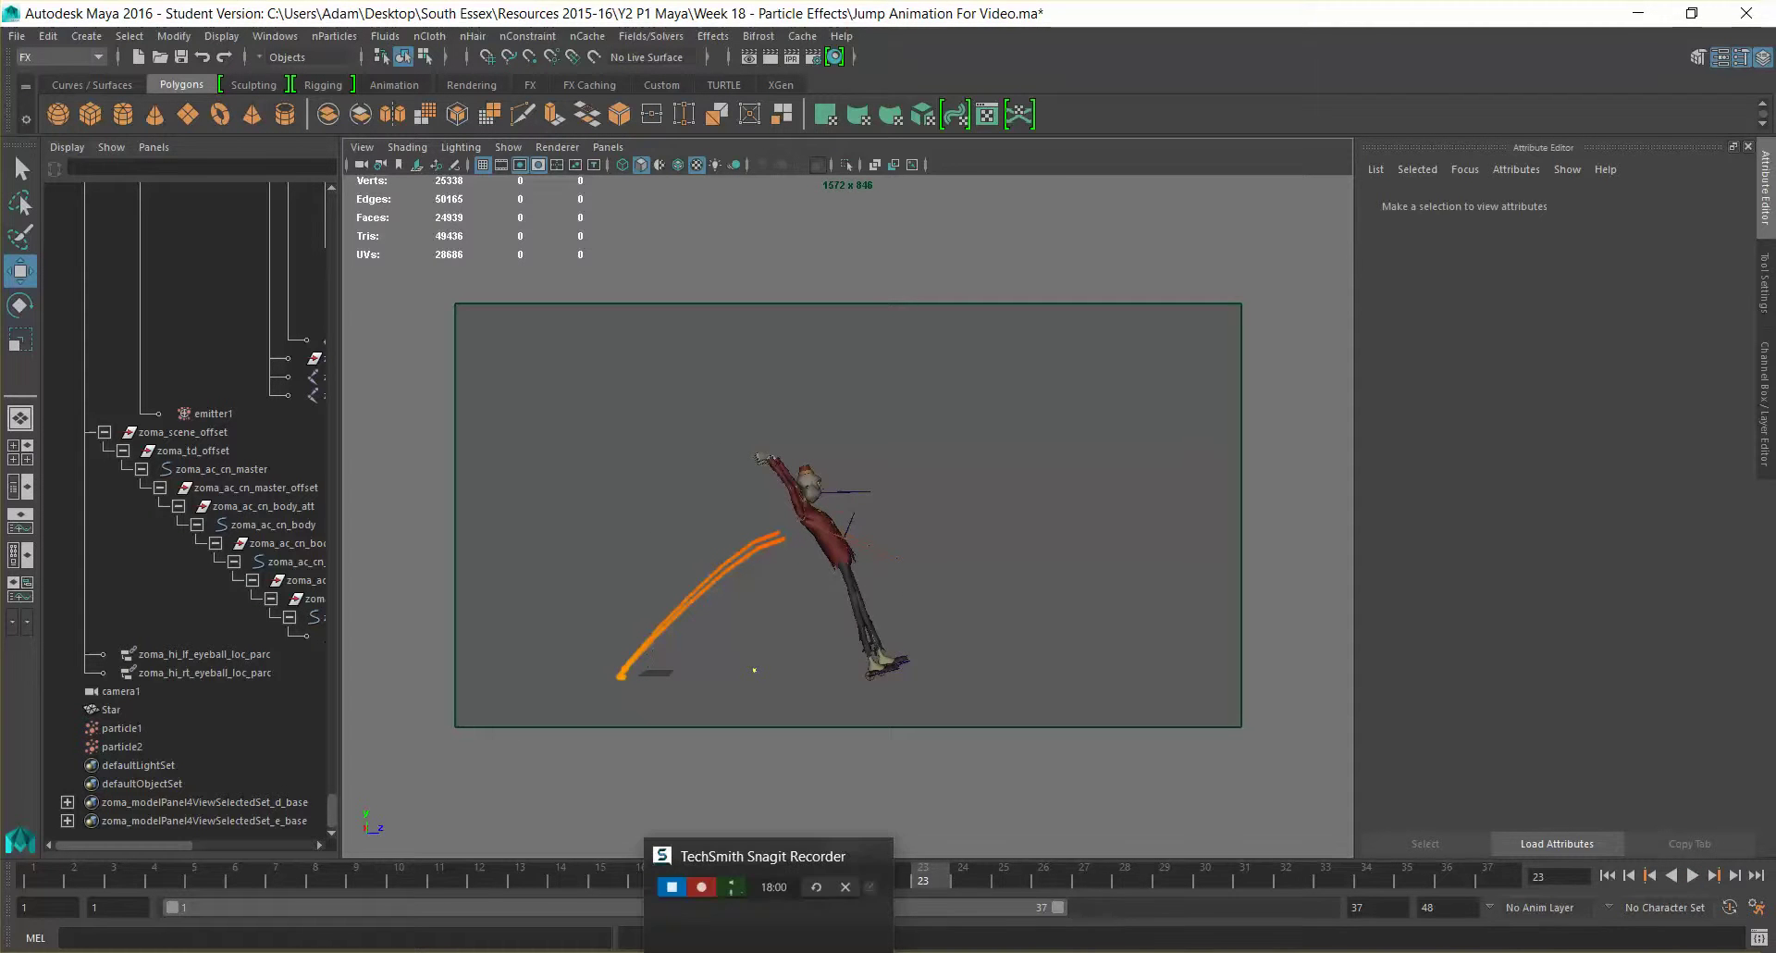